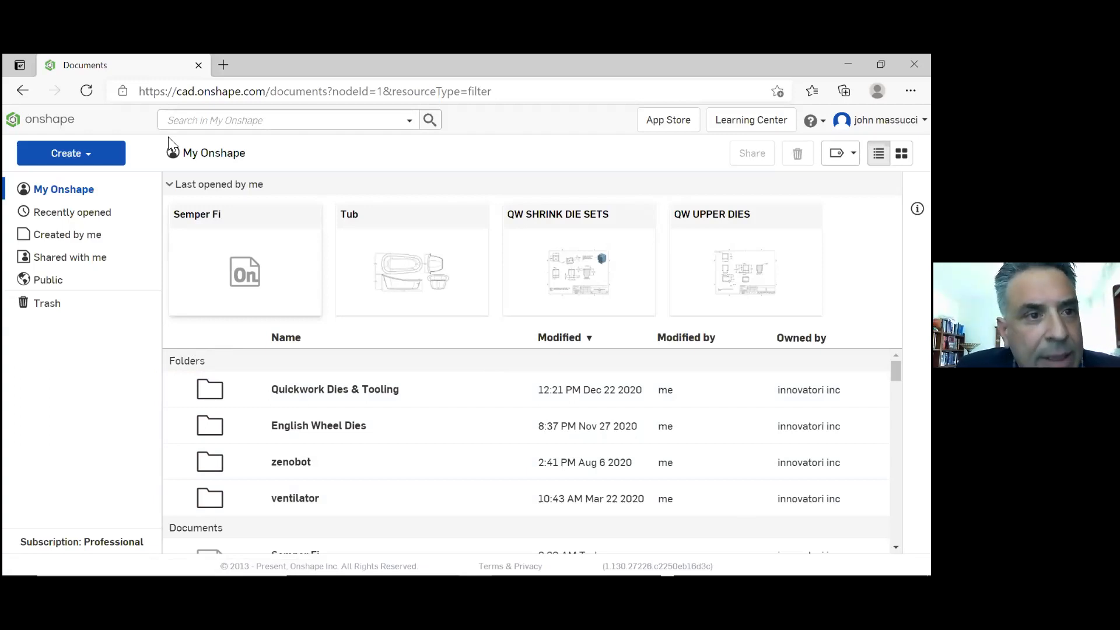
left_click(39, 125)
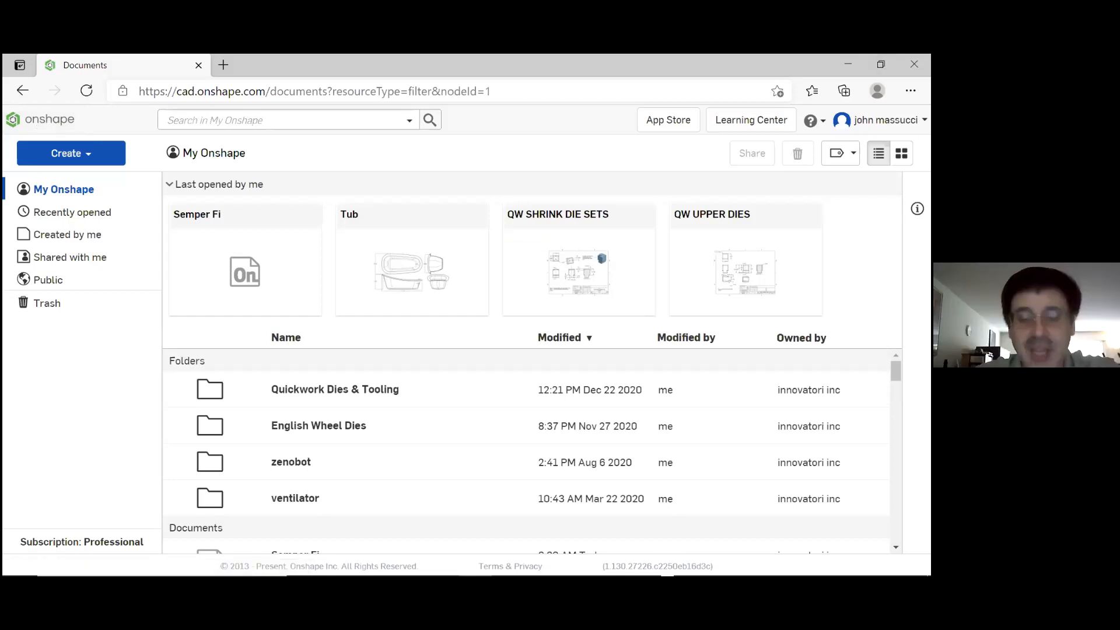
left_click(881, 64)
left_click(694, 114)
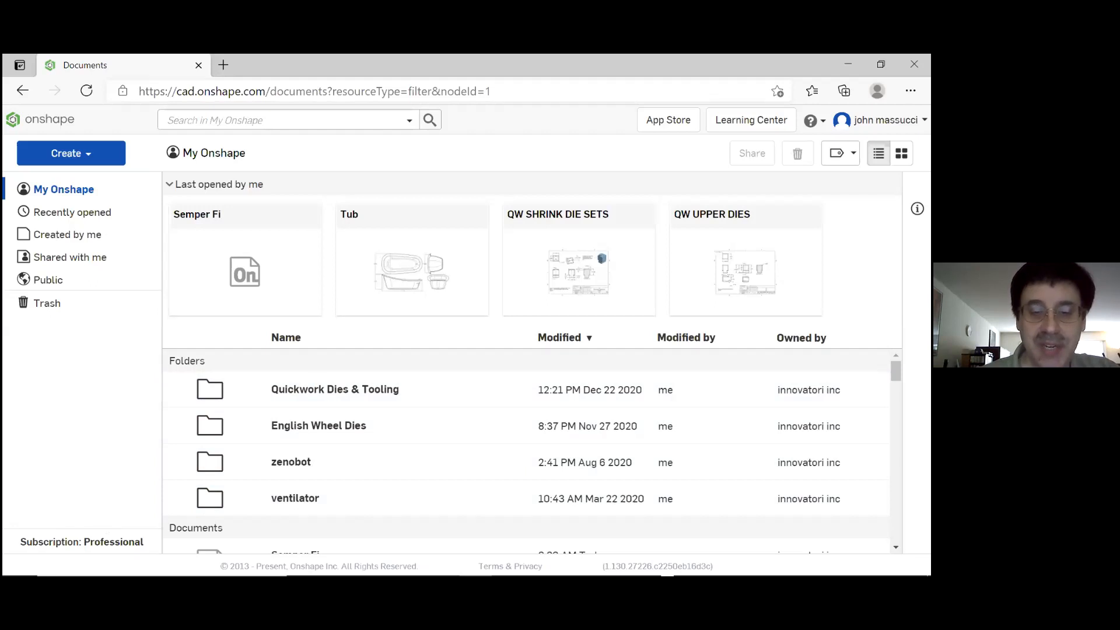
left_click(333, 385)
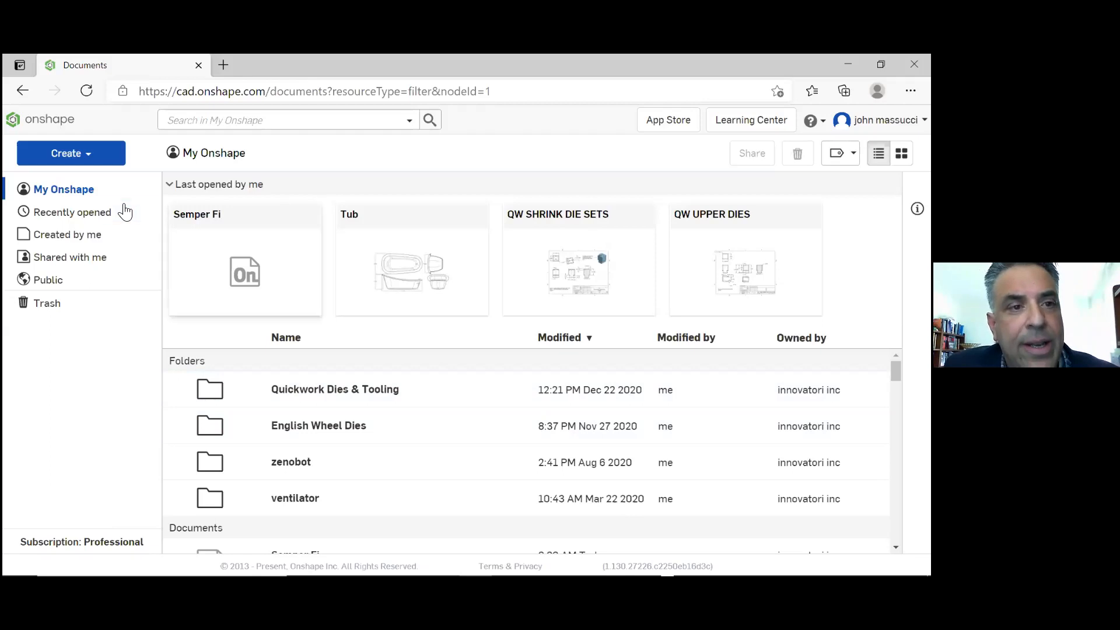
Create a new folder named "Semper Fi" in My Onshape
left_click(89, 154)
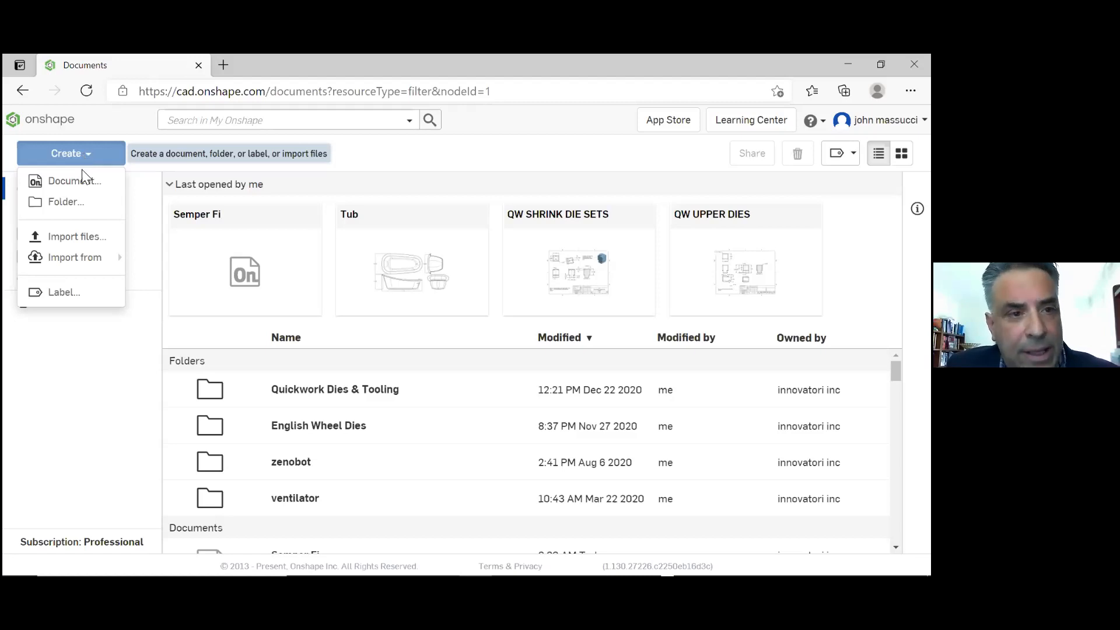
left_click(73, 205)
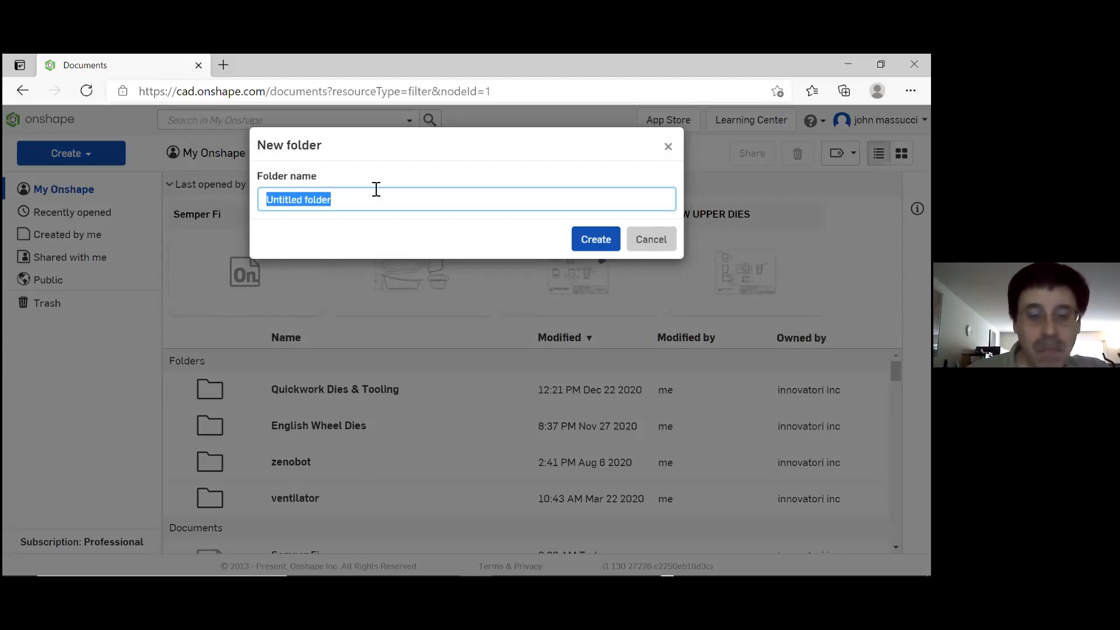
type("Semper ")
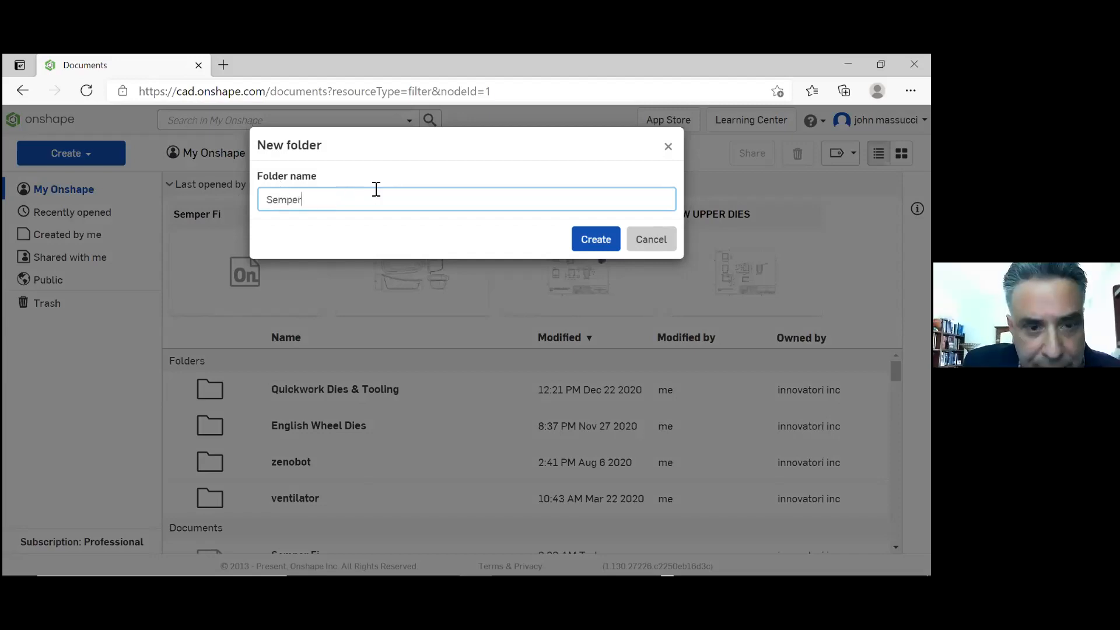
type("Fi")
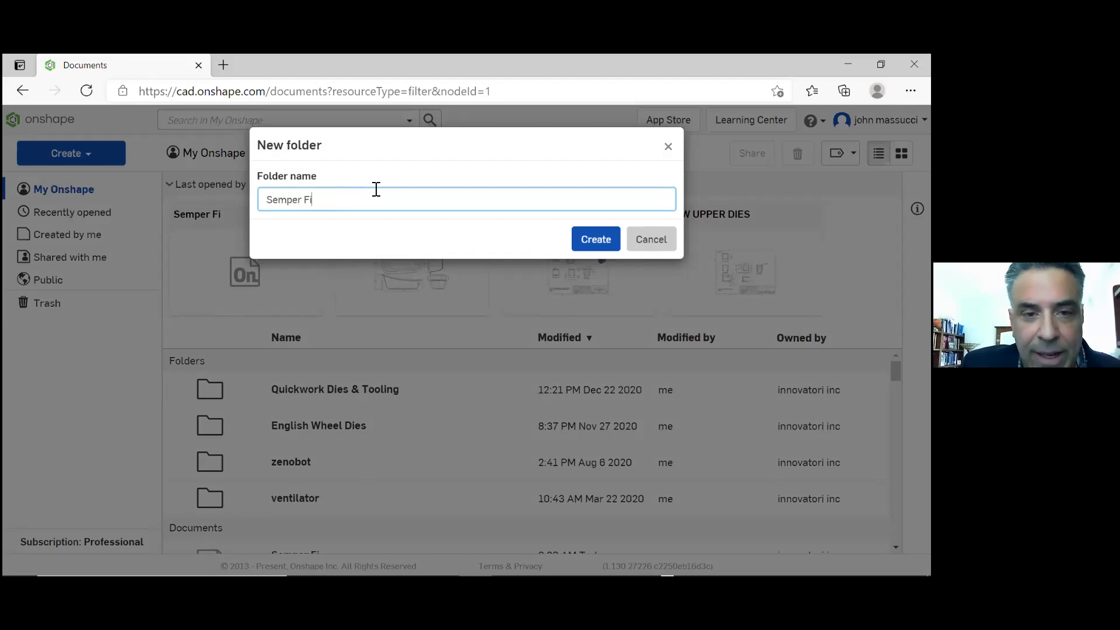
left_click(593, 241)
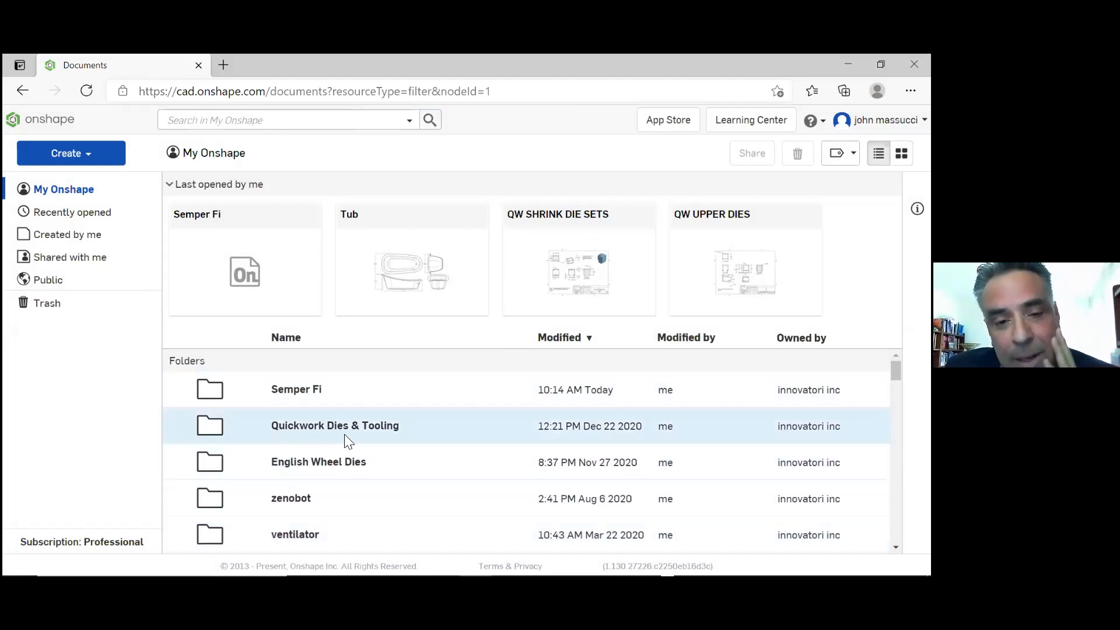
Open the Semper Fi folder and create a new document named "Components1" inside it
double_click(366, 387)
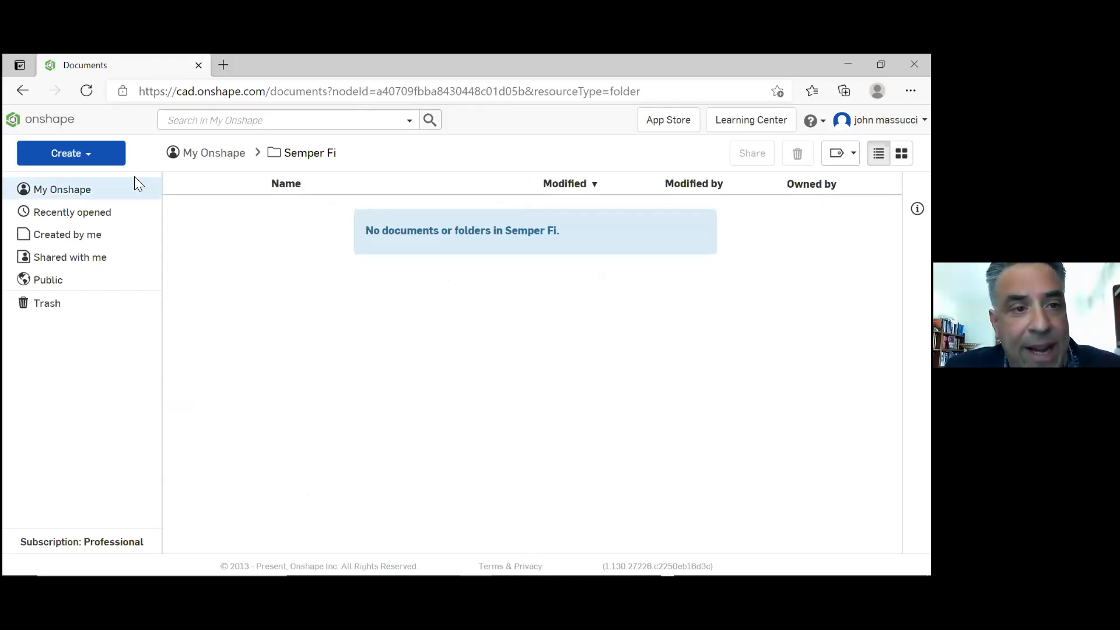
left_click(92, 163)
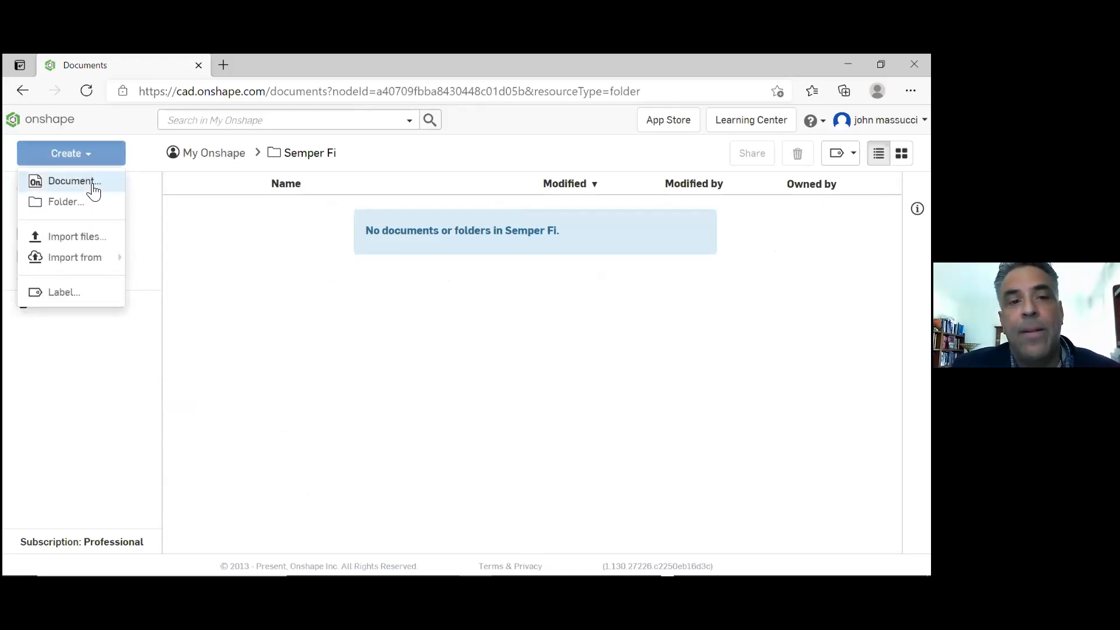
left_click(90, 182)
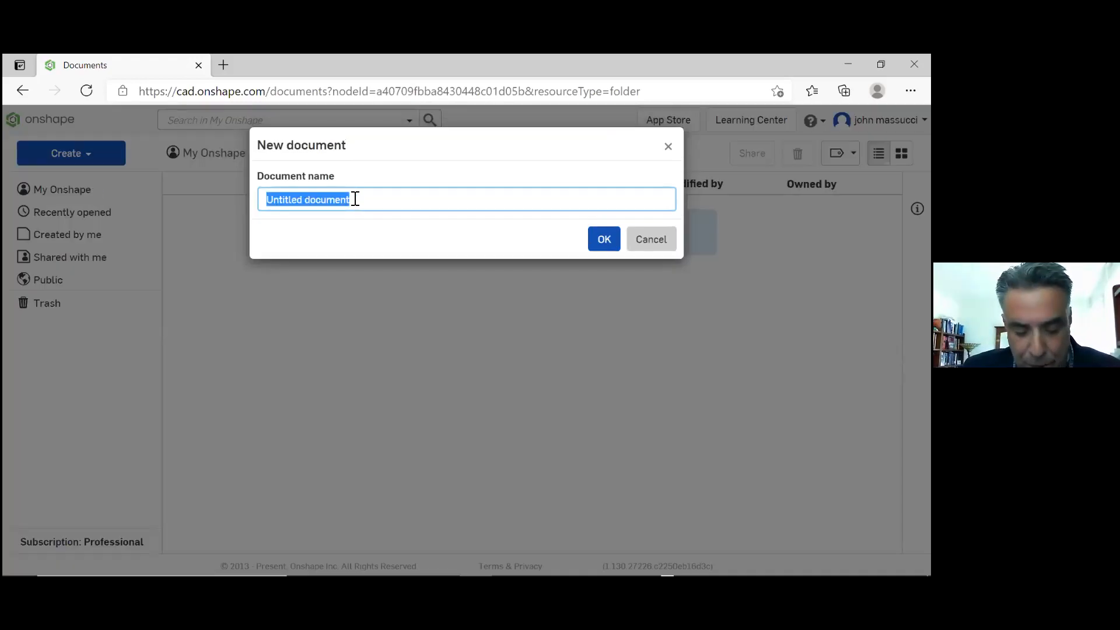
type("Compo")
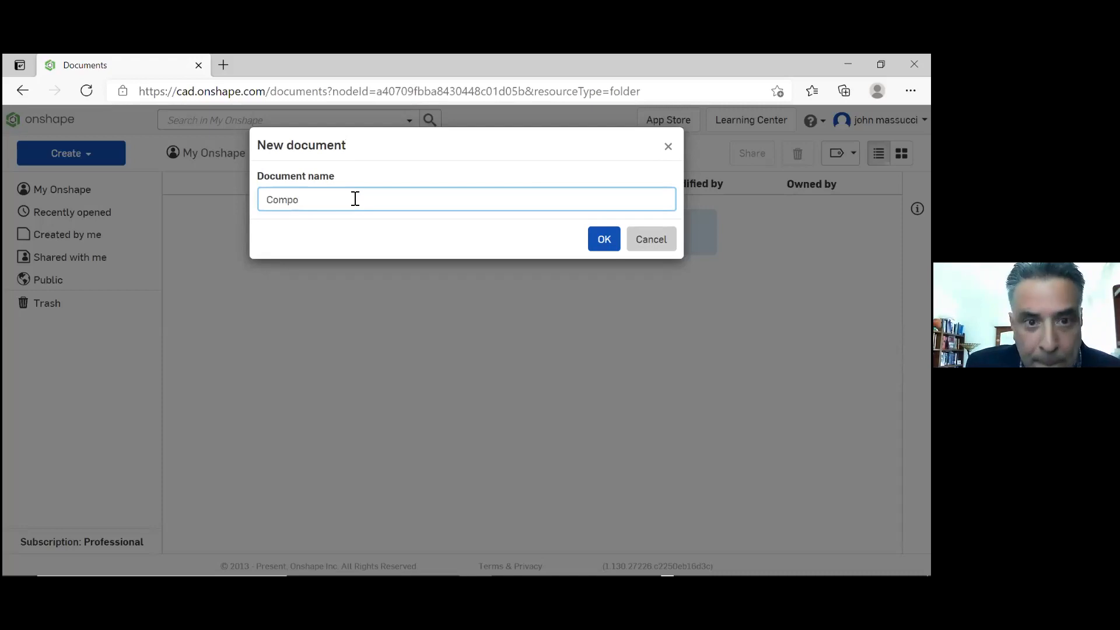
type("nents")
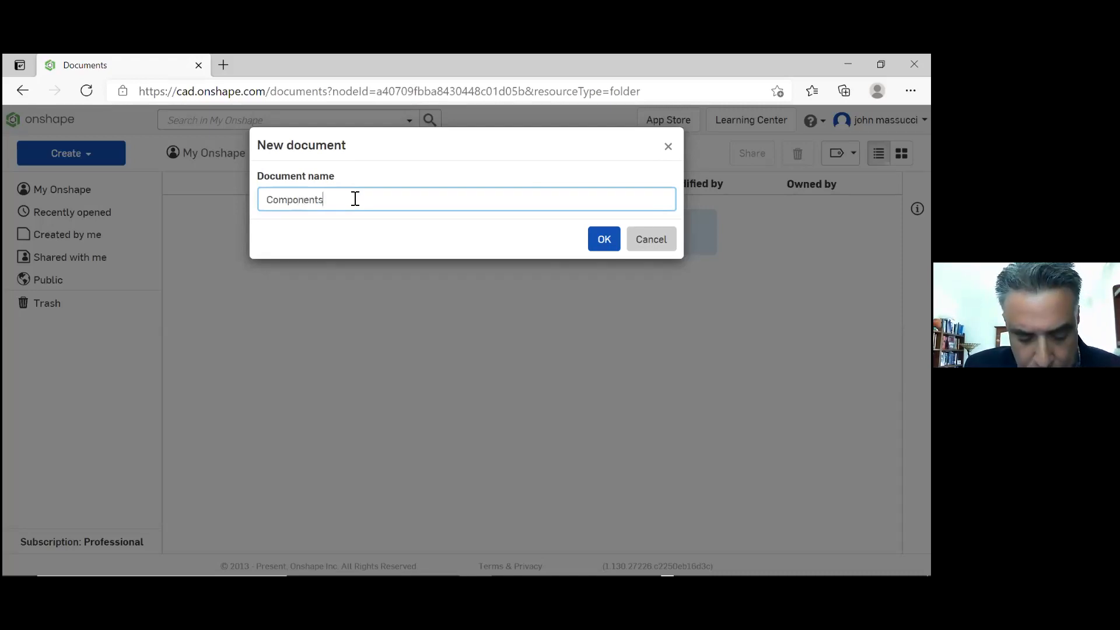
type("1")
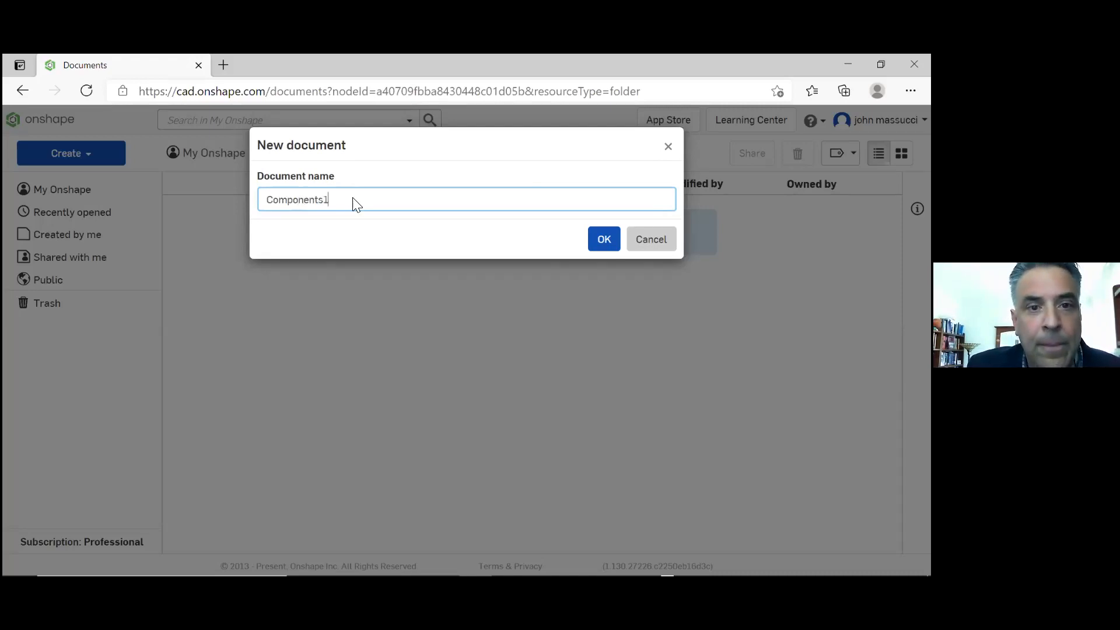
key("Return")
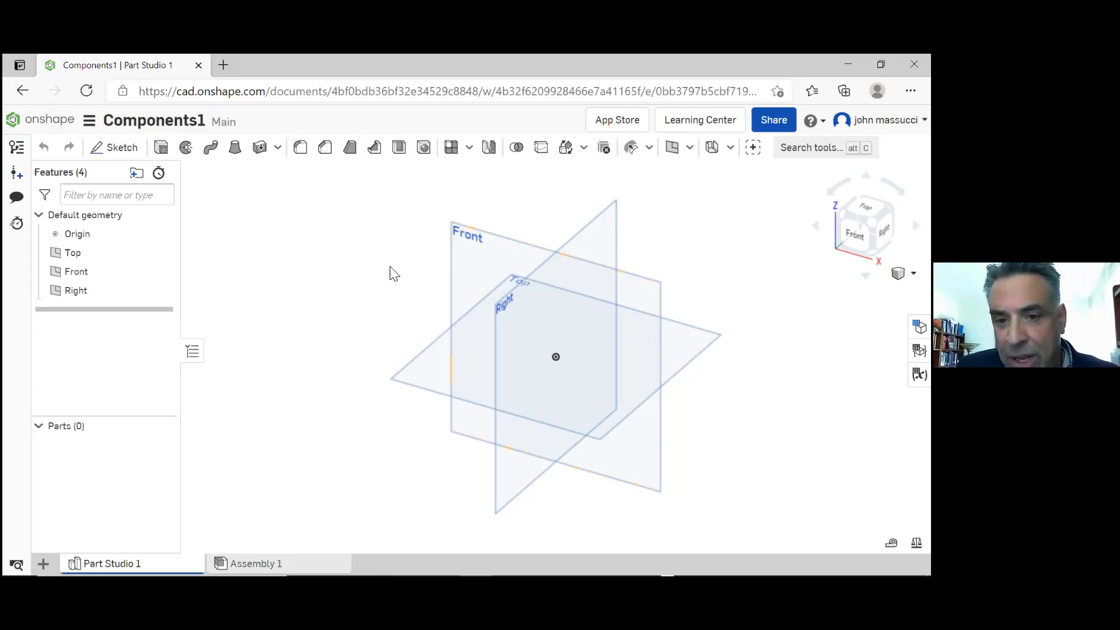
Examine the default Front, Top and Right planes from several angles, including the straight-on front and top views, at different zoom levels
right_click_drag(399, 275, 395, 223)
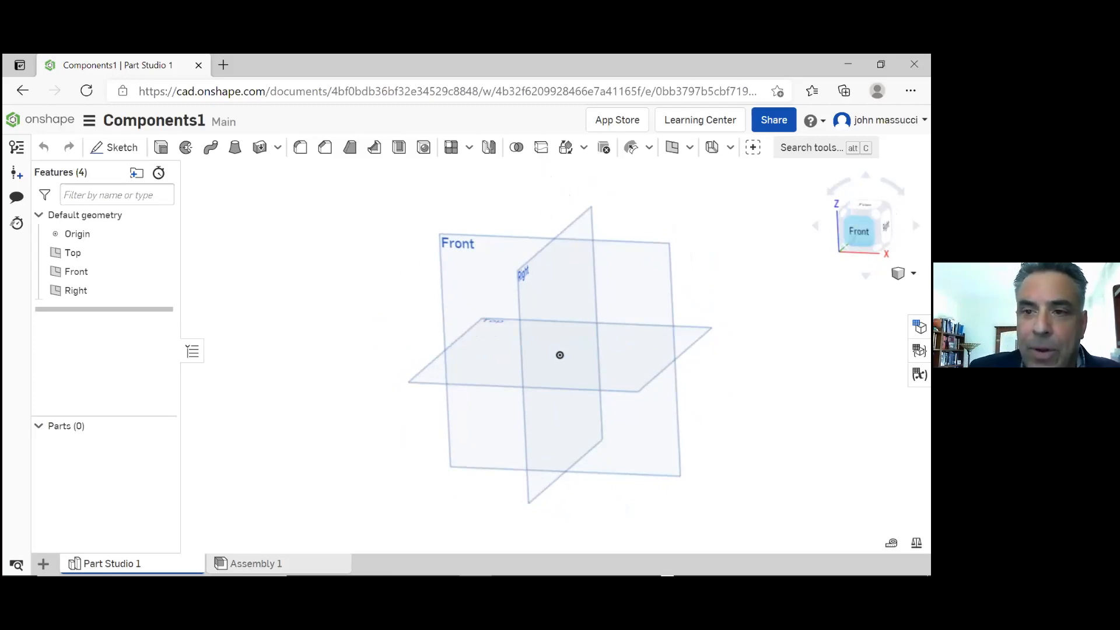
left_click(859, 231)
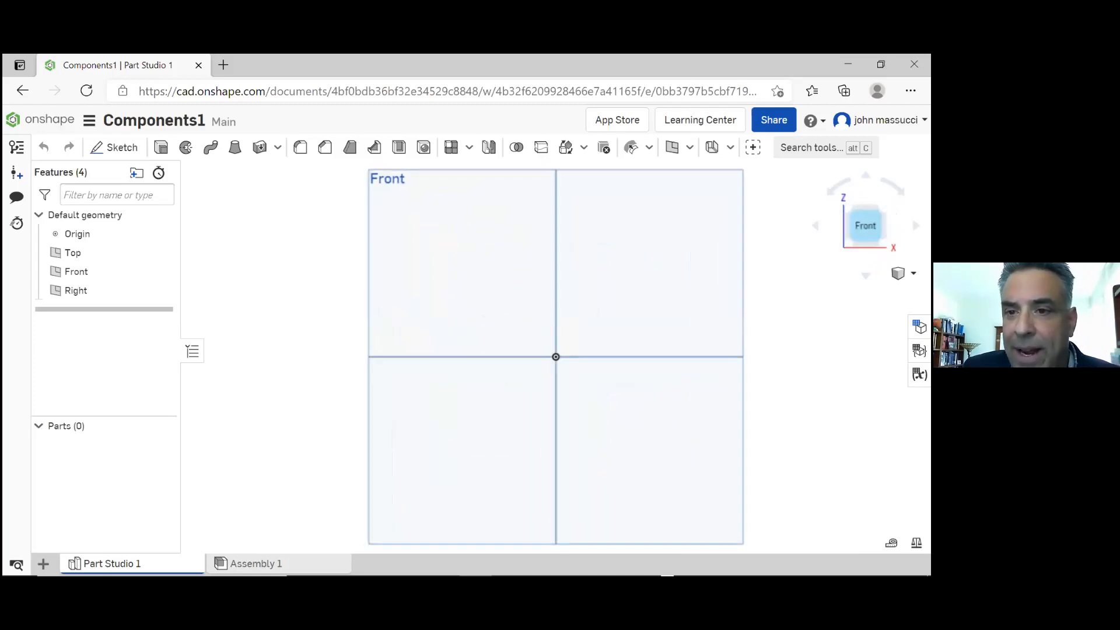
right_click_drag(724, 280, 692, 371)
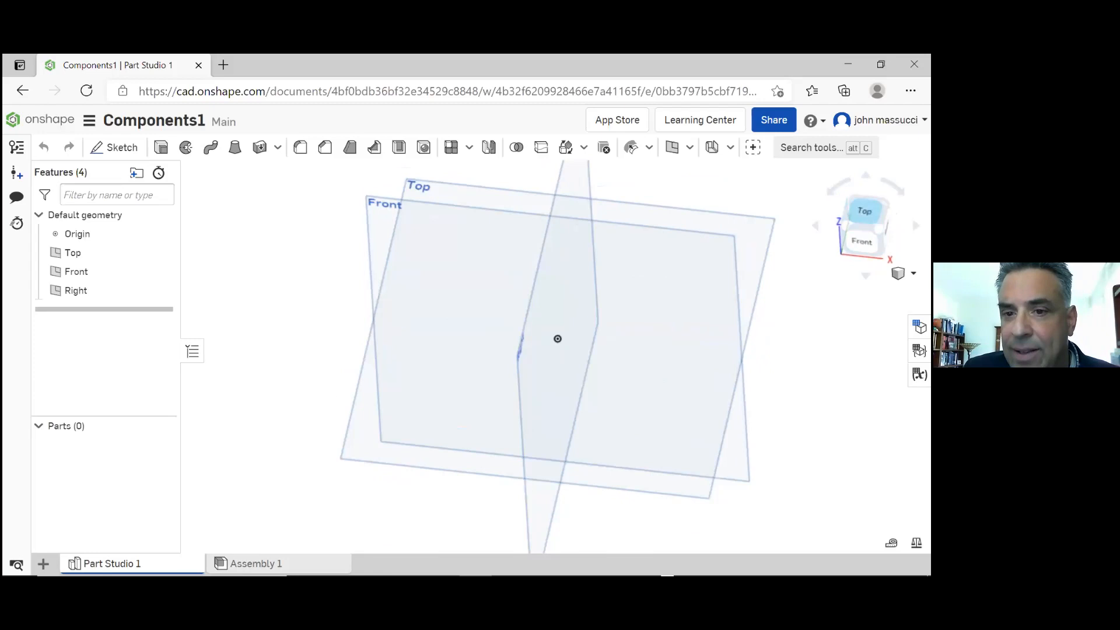
left_click(865, 211)
right_click_drag(663, 332, 636, 285)
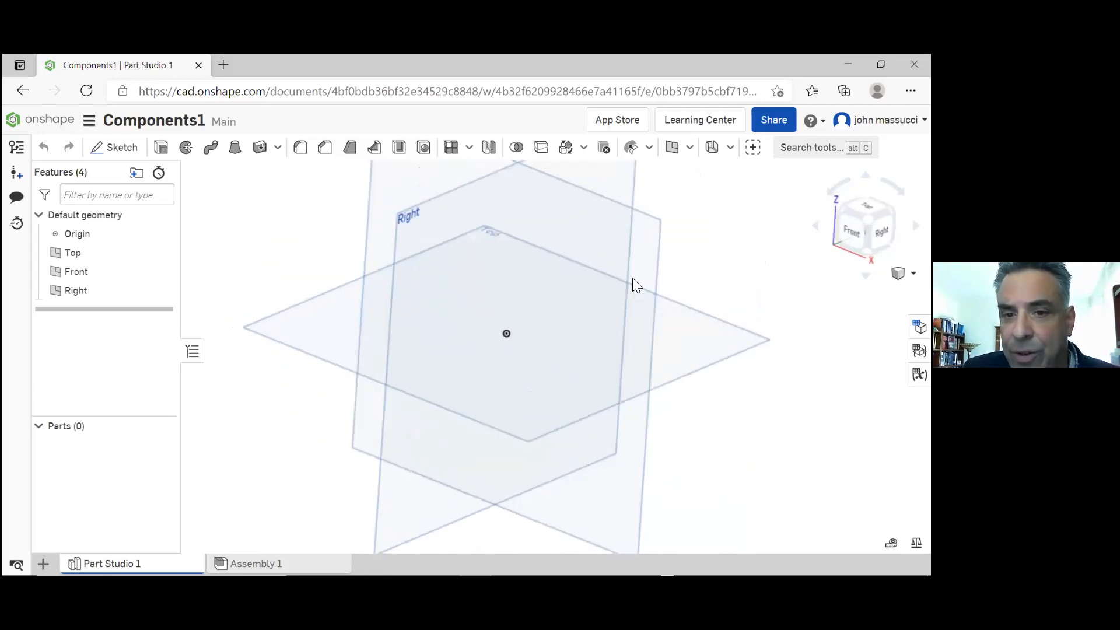
scroll(633, 313, "down", 3)
scroll(633, 309, "up", 2)
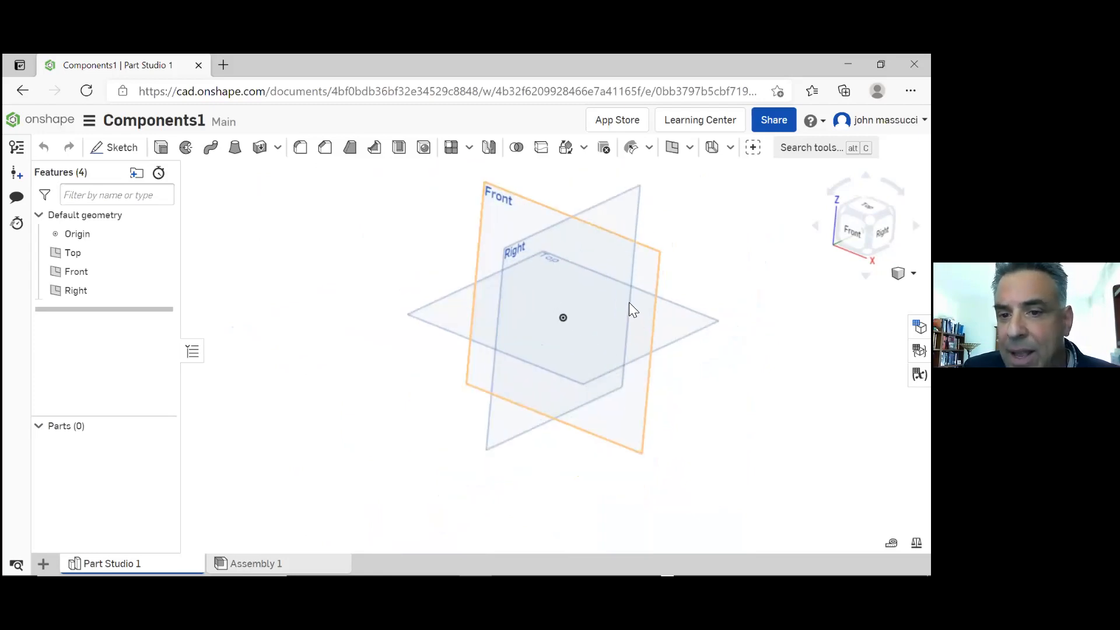
scroll(630, 304, "up", 2)
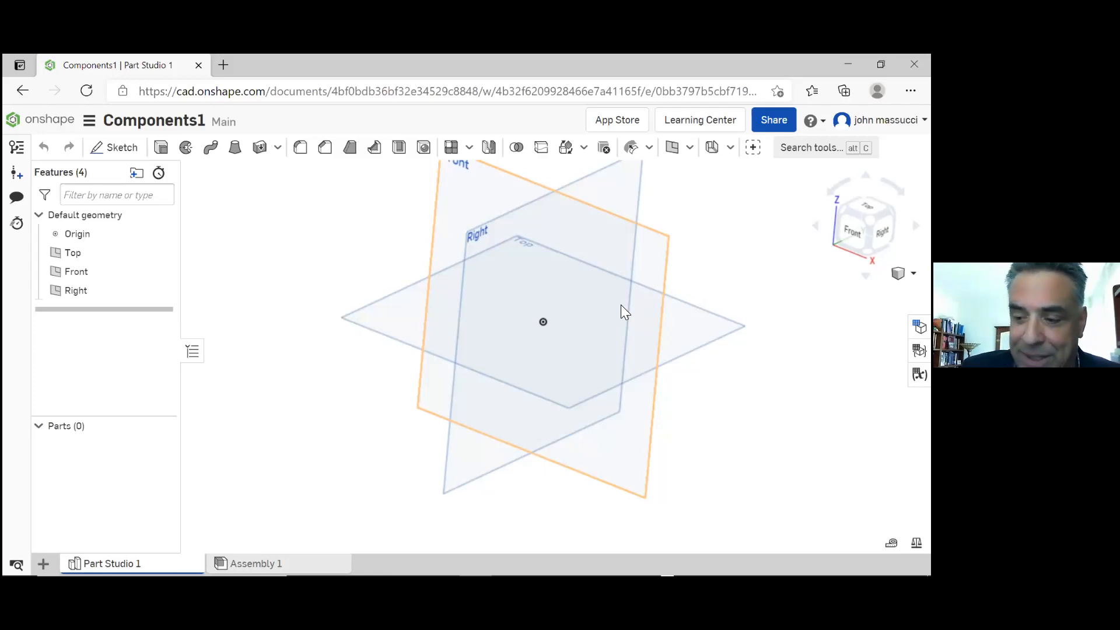
scroll(624, 312, "down", 5)
scroll(625, 312, "up", 4)
scroll(625, 312, "down", 2)
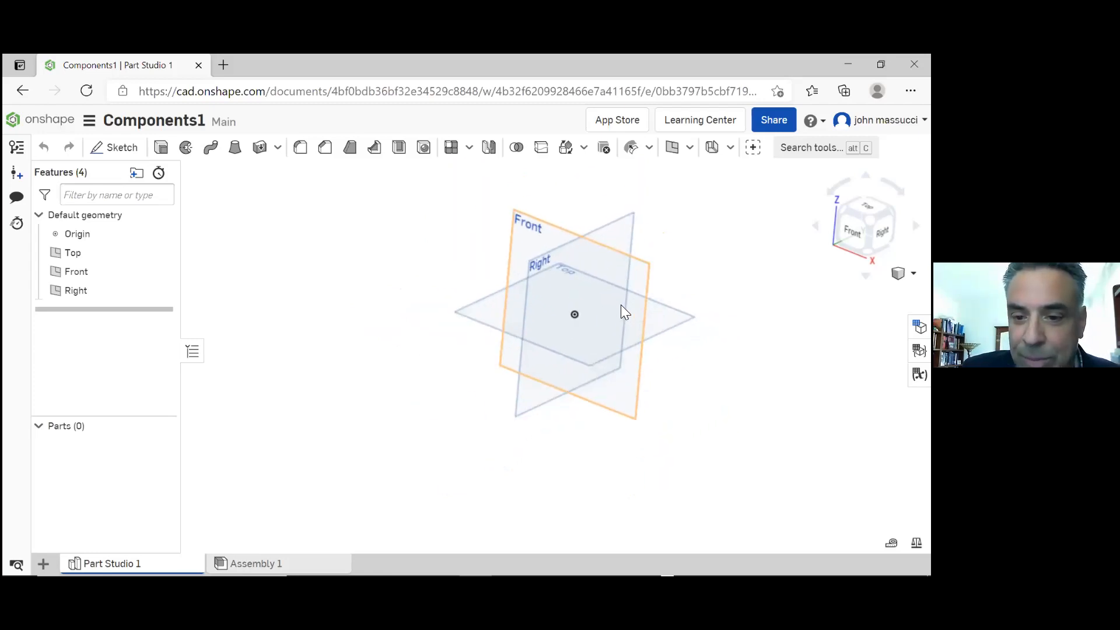
scroll(624, 312, "up", 4)
scroll(625, 312, "down", 4)
scroll(625, 312, "up", 2)
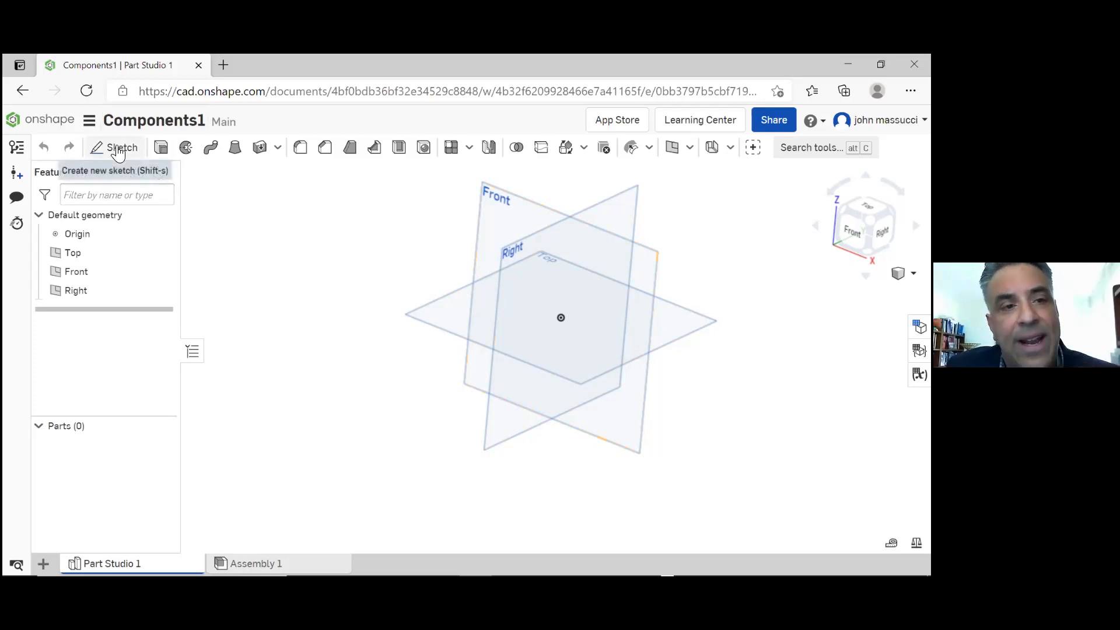
Create a new sketch on the Front plane
left_click(118, 151)
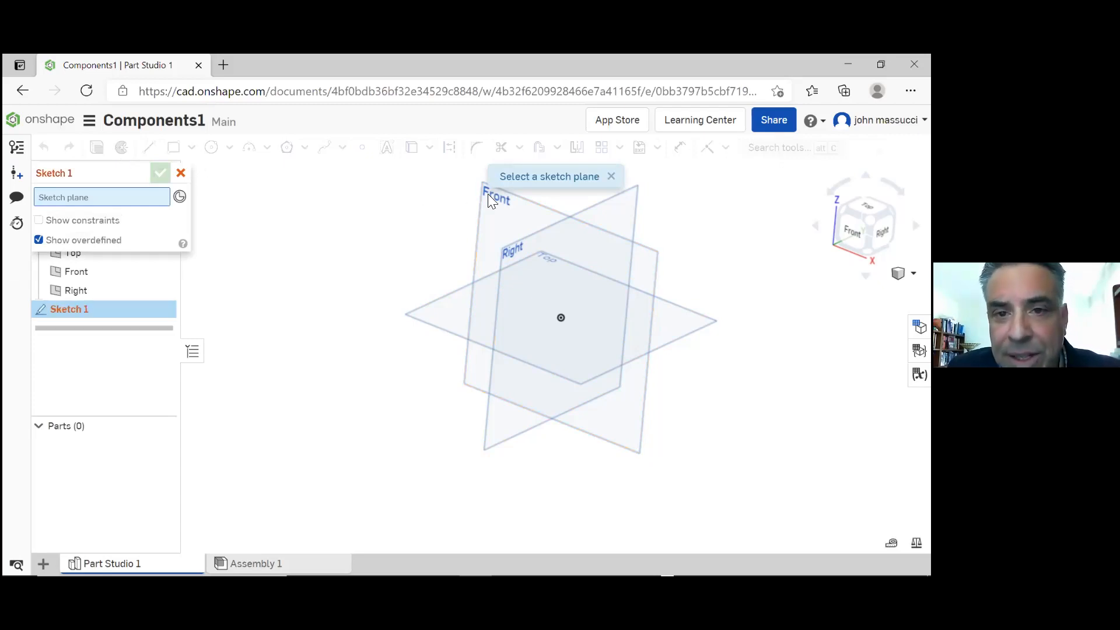
left_click(537, 212)
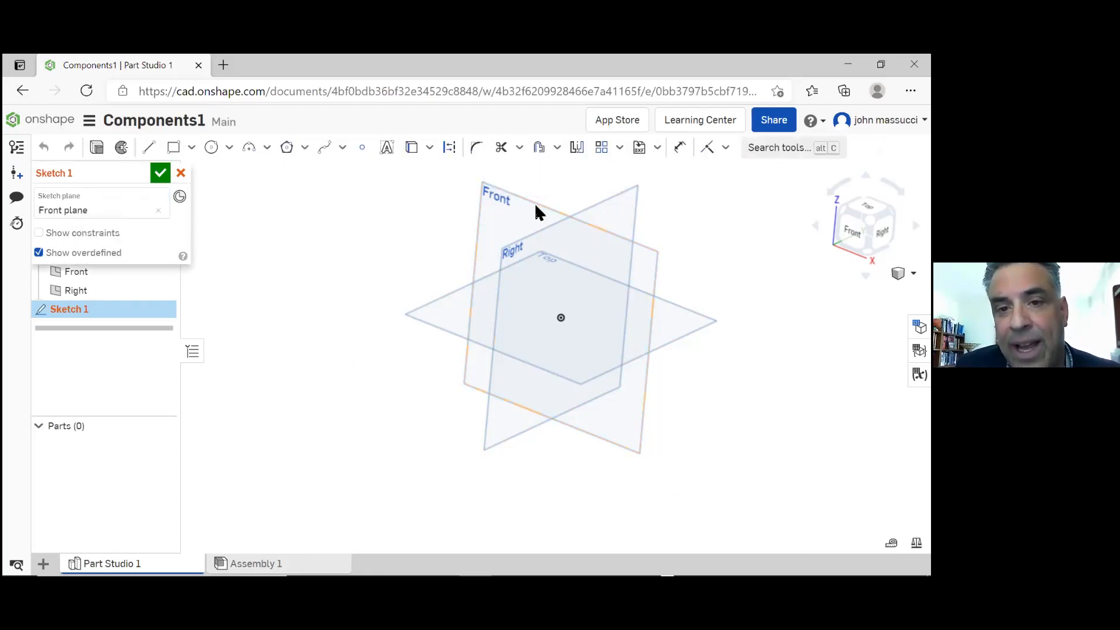
scroll(499, 237, "up", 3)
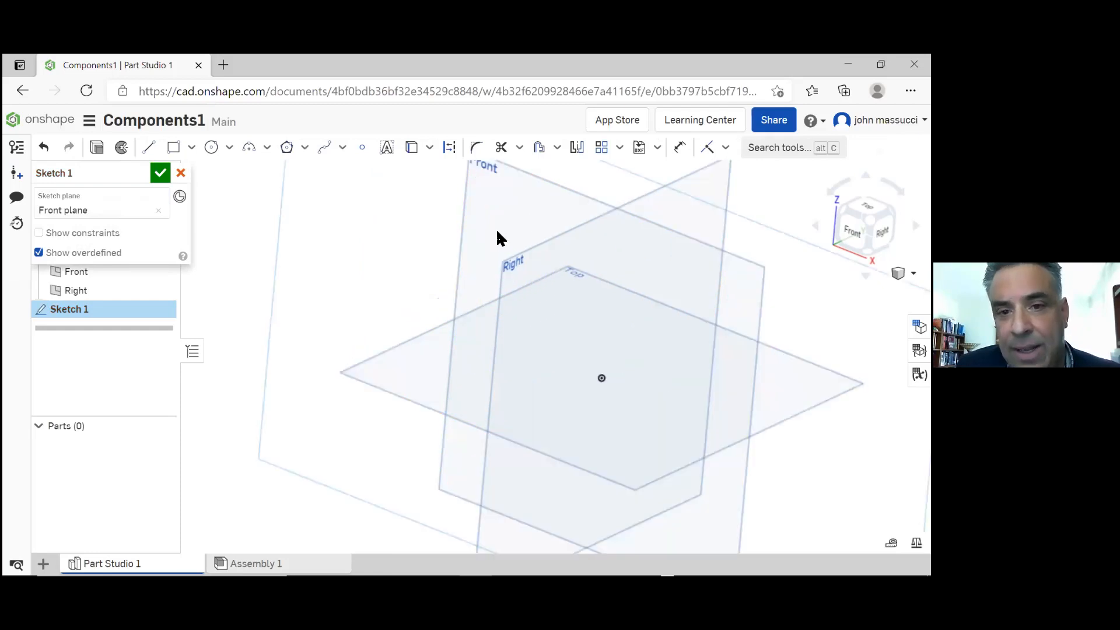
scroll(504, 245, "down", 4)
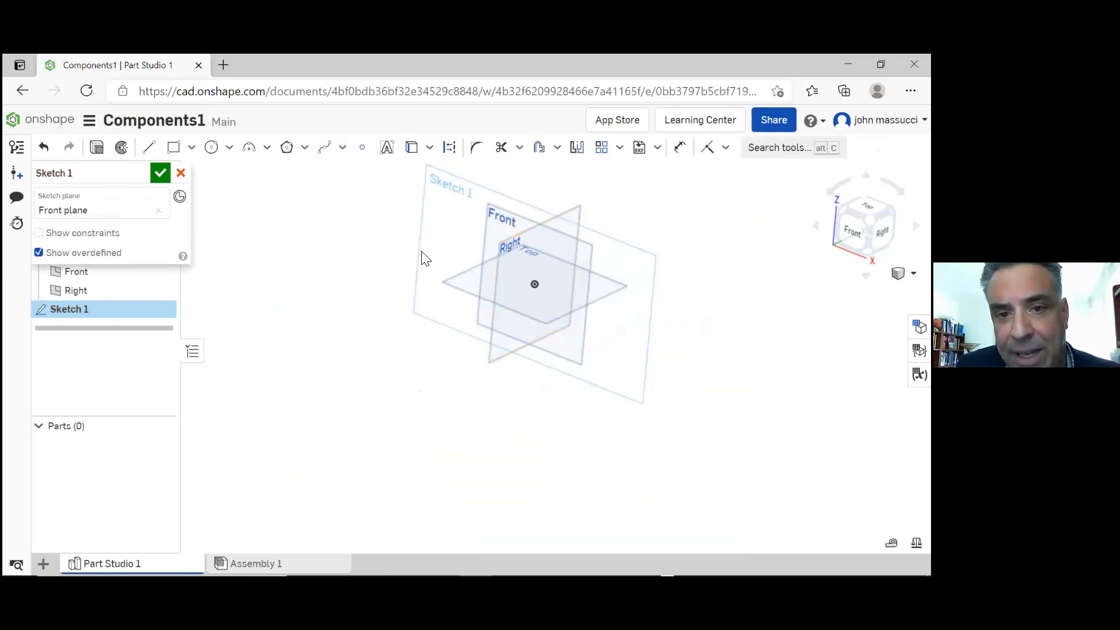
key("n")
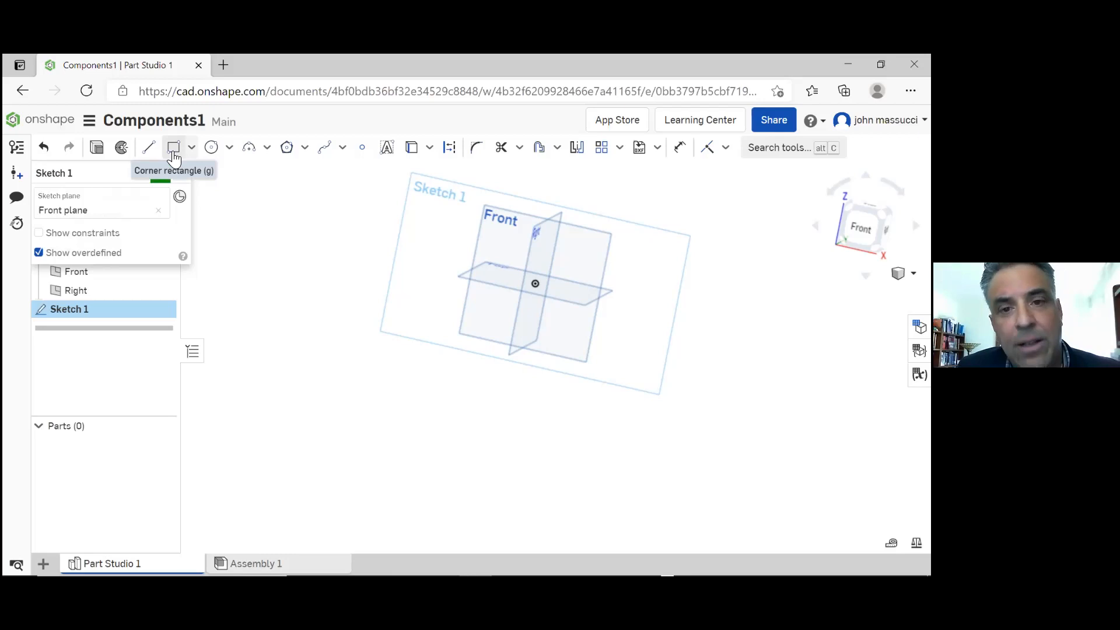
Draw a freehand corner rectangle in the sketch, overlapping the upper-left part of the Front plane, and leave the rectangle tool
left_click(173, 147)
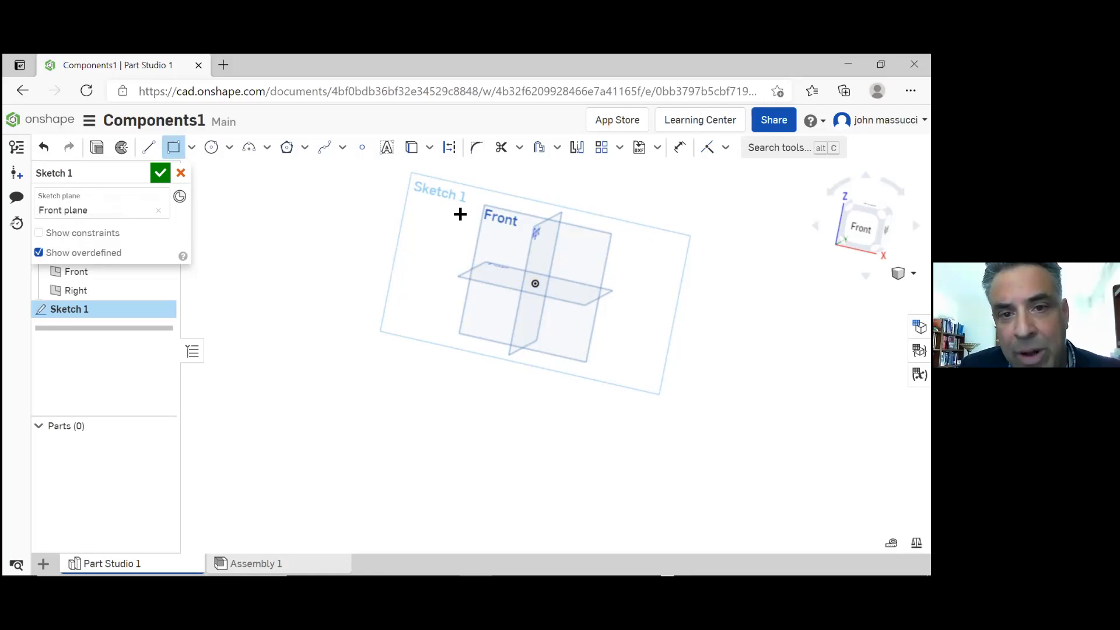
left_click(447, 220)
left_click(504, 307)
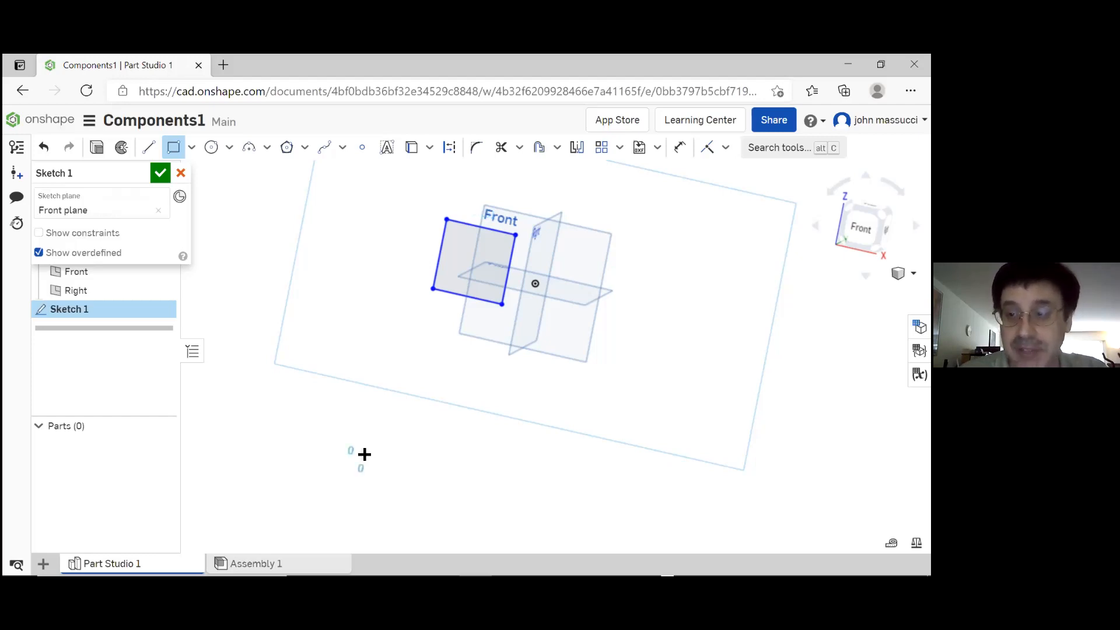
left_click(364, 455)
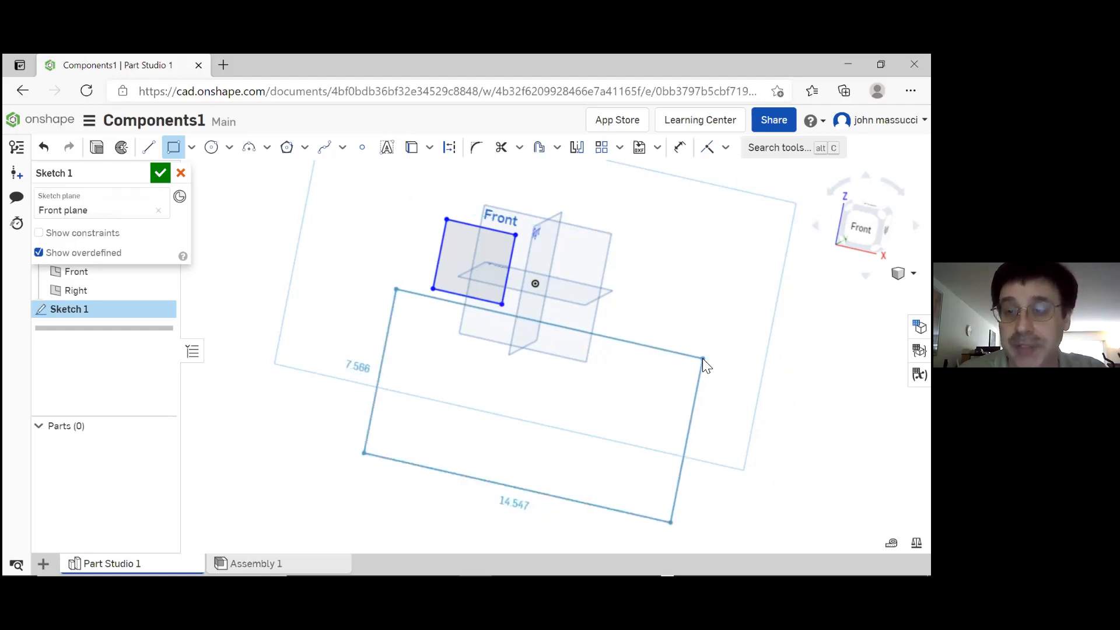
key("Escape")
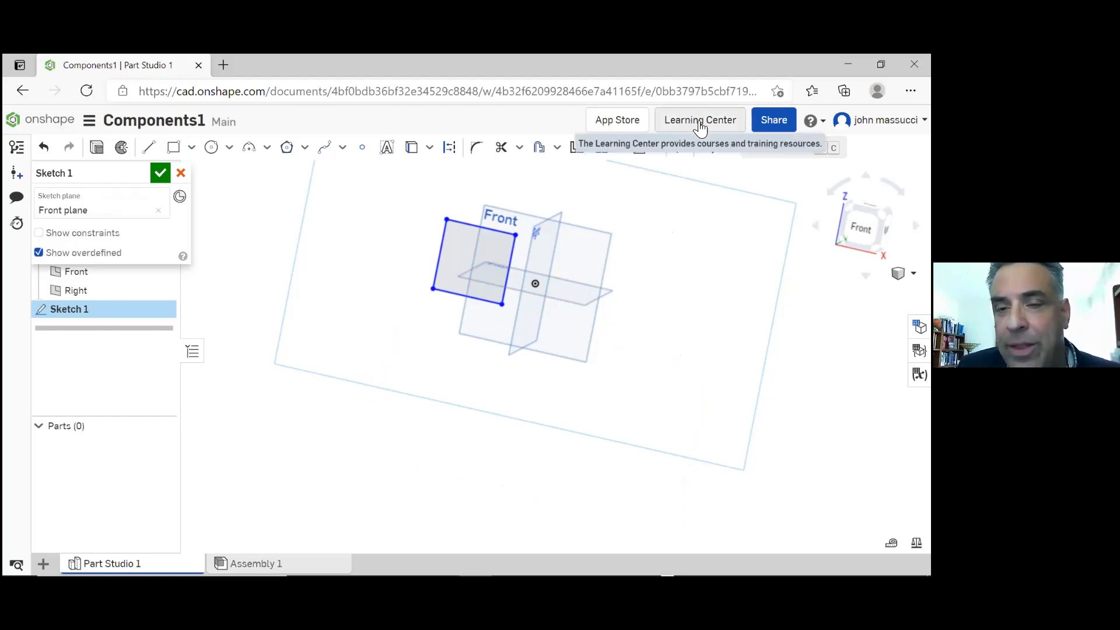
Open the Onshape Learning Center and look over its home page for courses and training resources
left_click(699, 124)
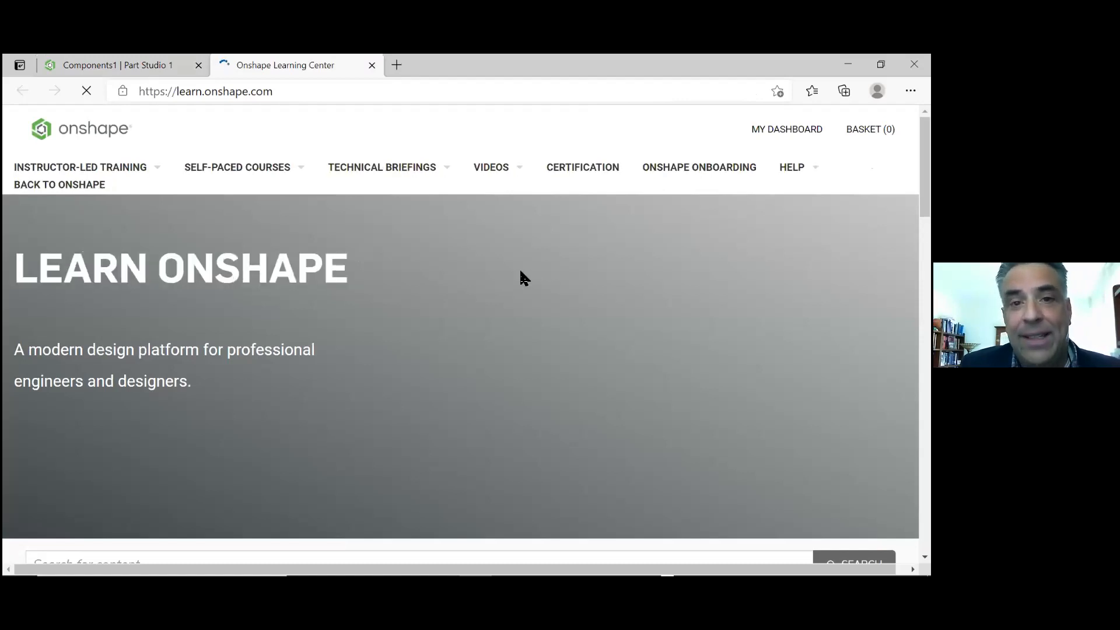
scroll(513, 271, "down", 5)
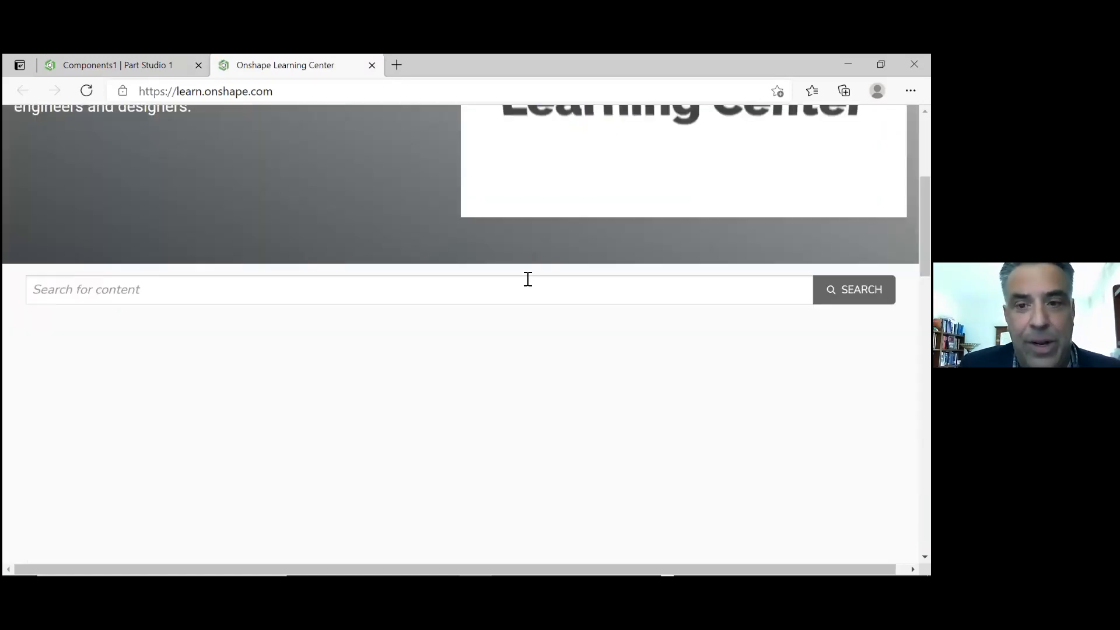
scroll(528, 279, "up", 5)
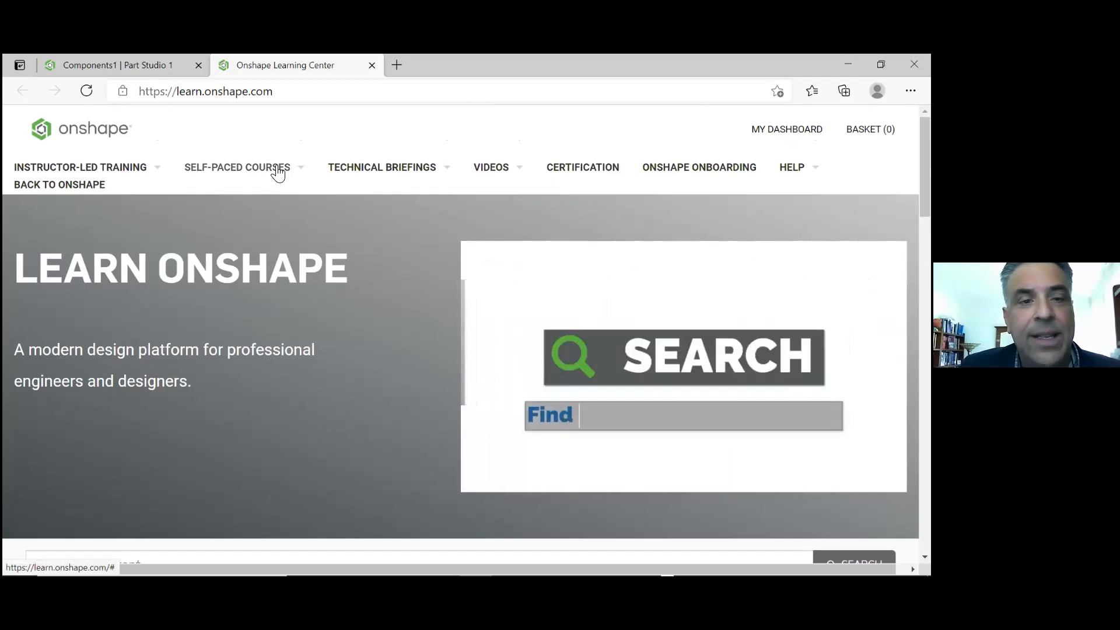
List all self-paced courses in the Learning Center and open the Part Design Using Part Studios course
left_click(278, 172)
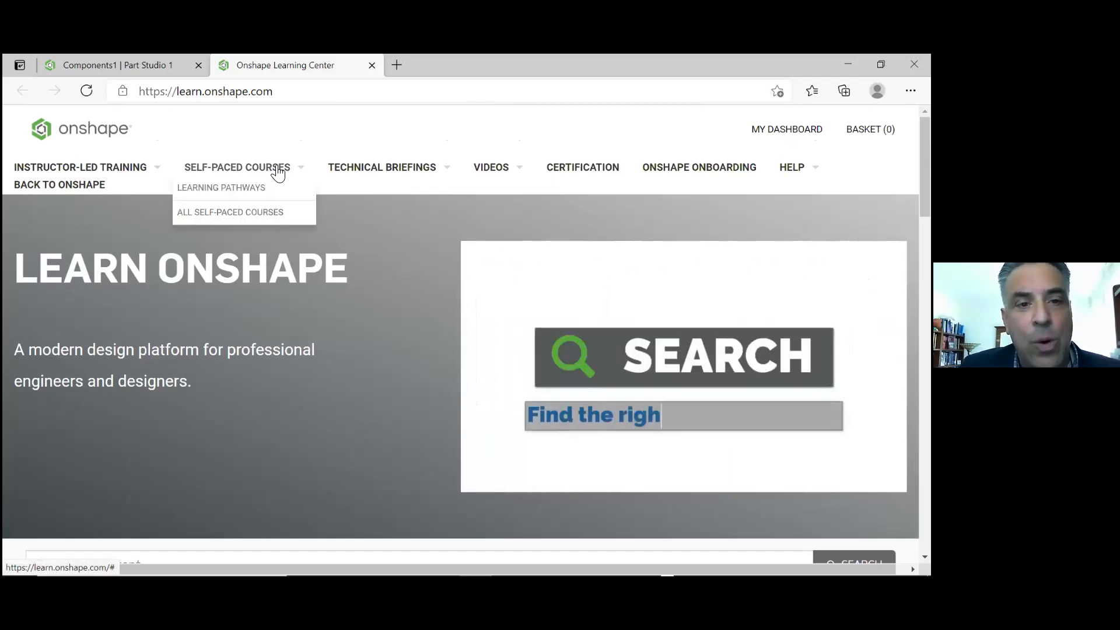
left_click(274, 213)
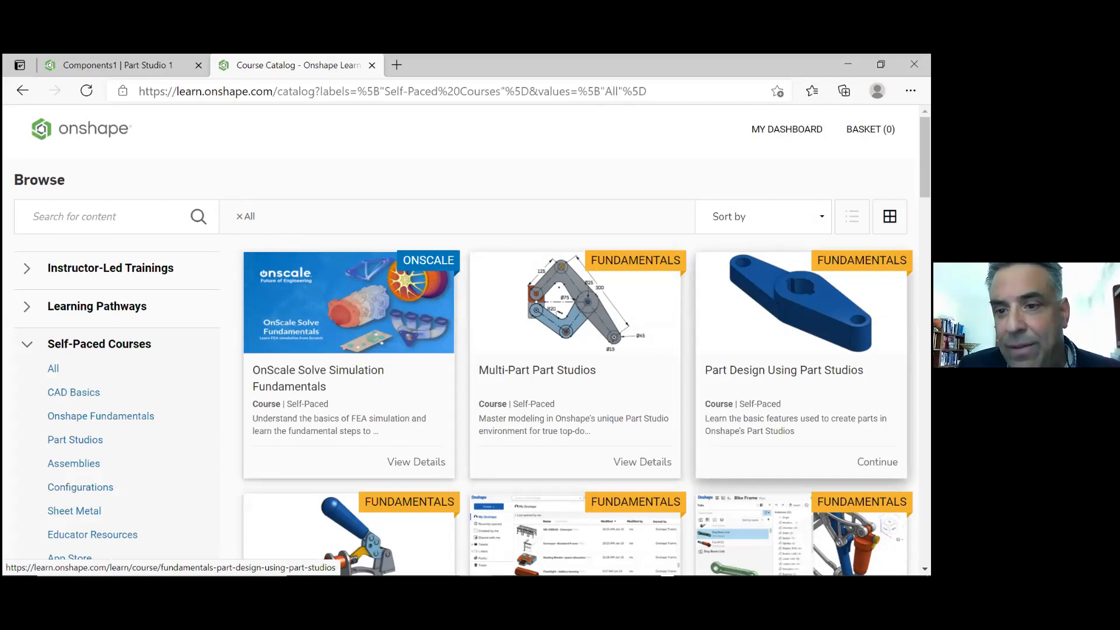
left_click(801, 374)
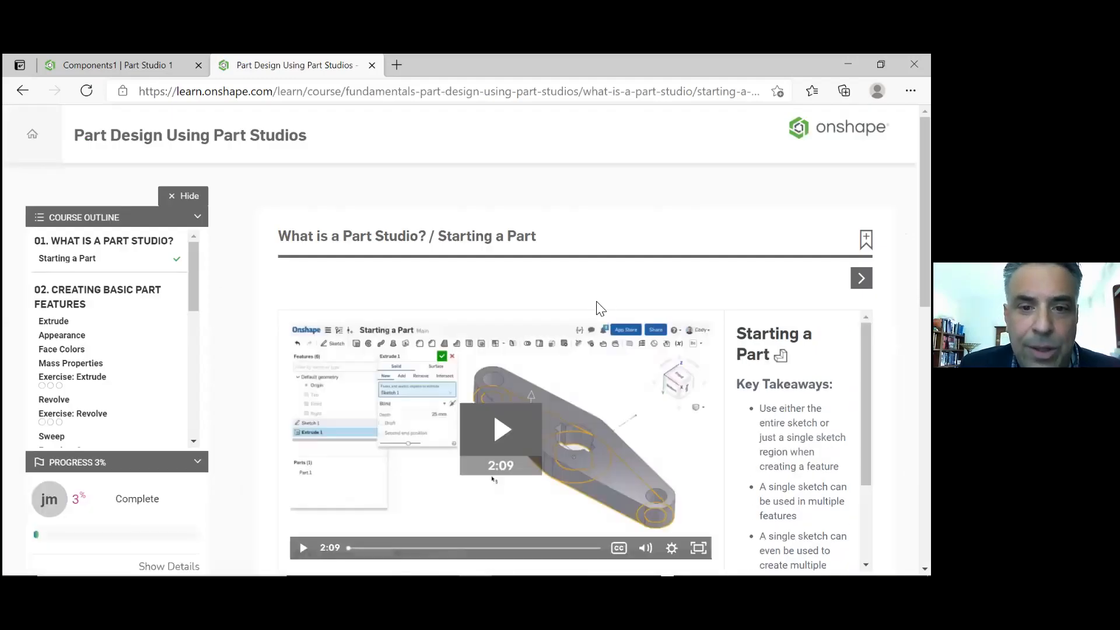
Play the Starting a Part lesson video, skipping ahead to sample several parts of it, and look over the transcript below
scroll(599, 310, "down", 2)
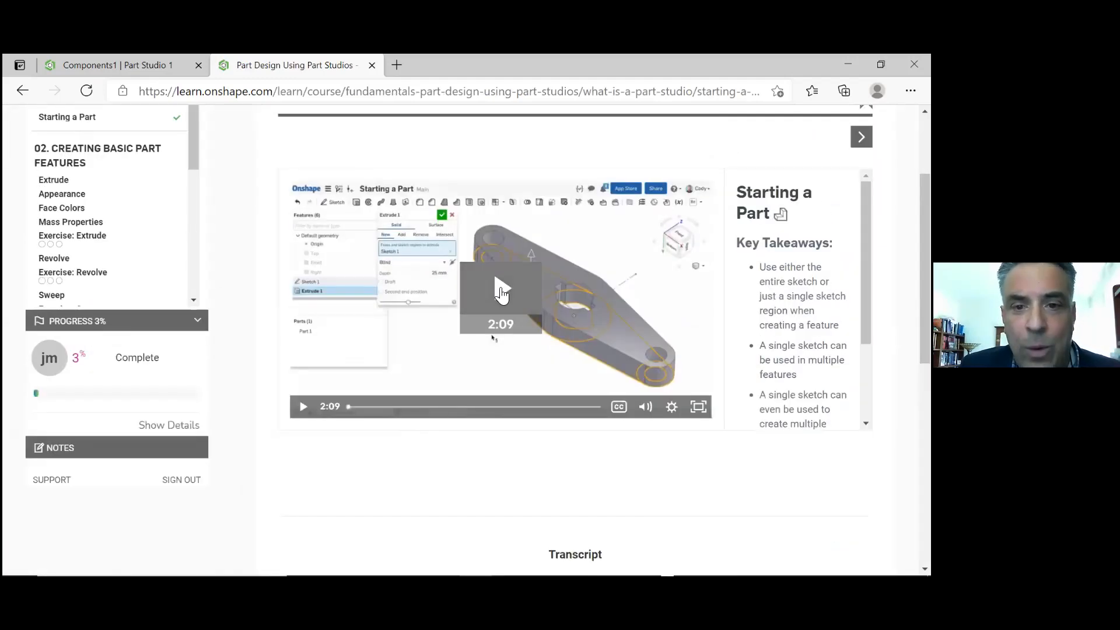
left_click(500, 292)
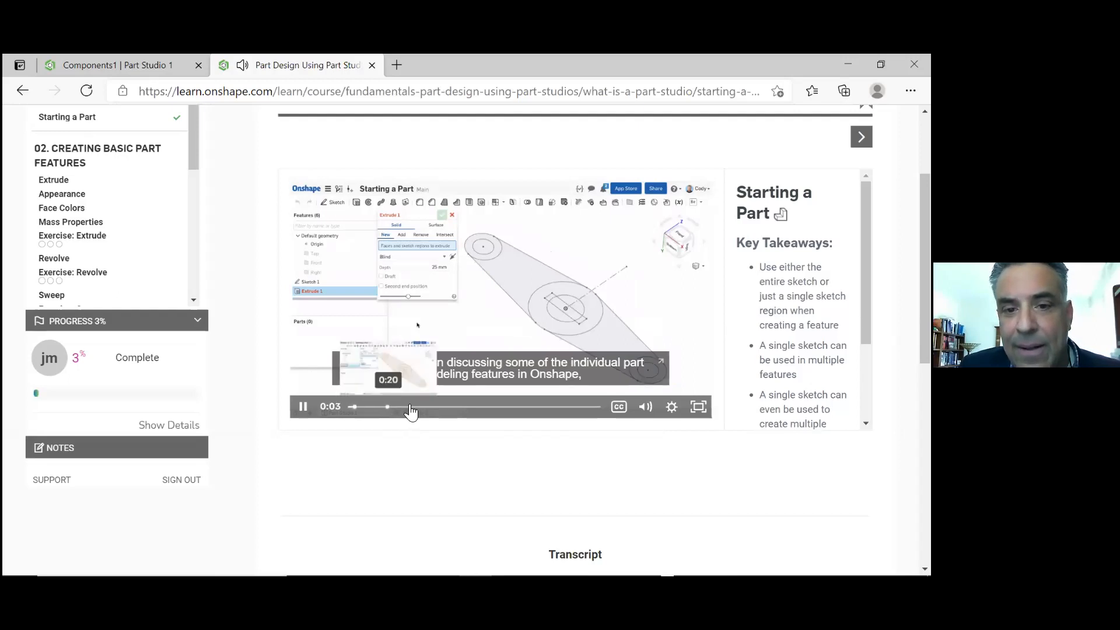
left_click(411, 407)
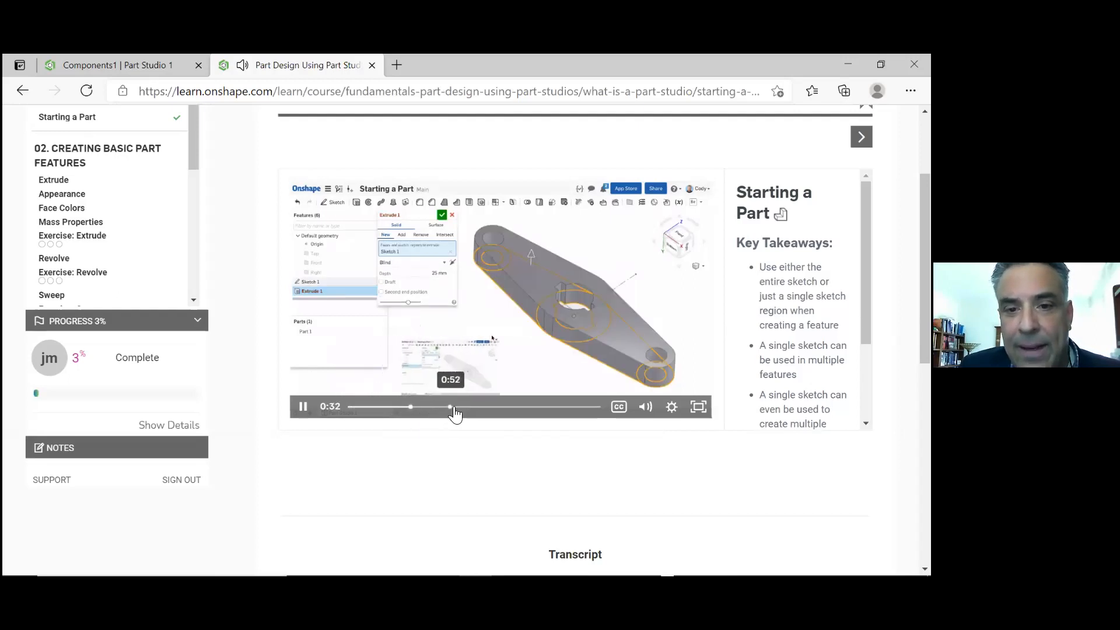
left_click(452, 409)
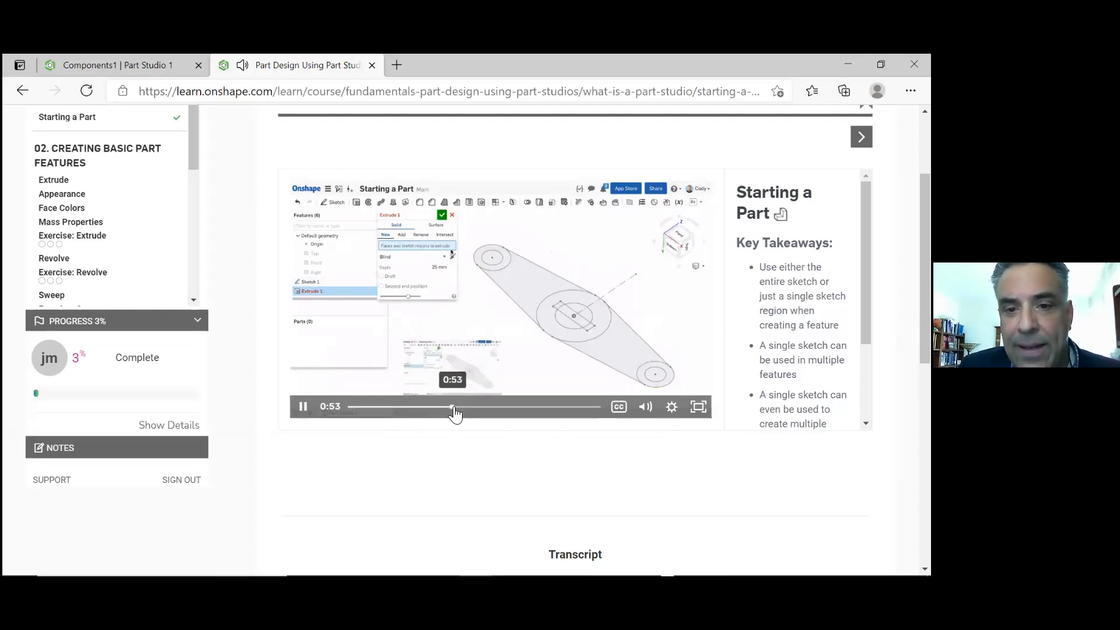
scroll(518, 451, "up", 1)
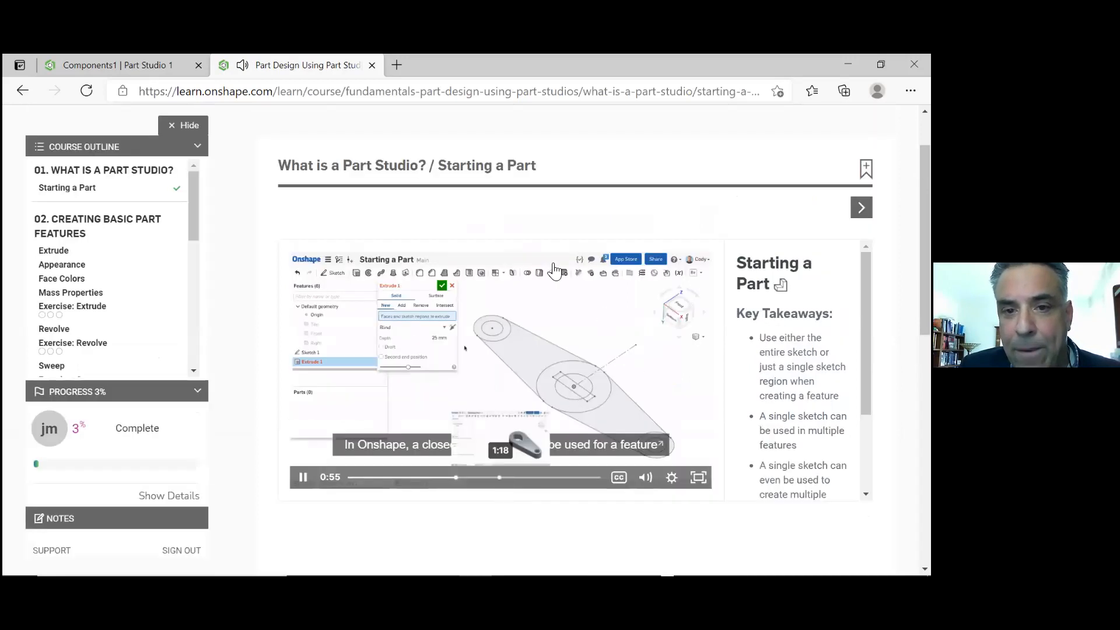
scroll(564, 269, "down", 3)
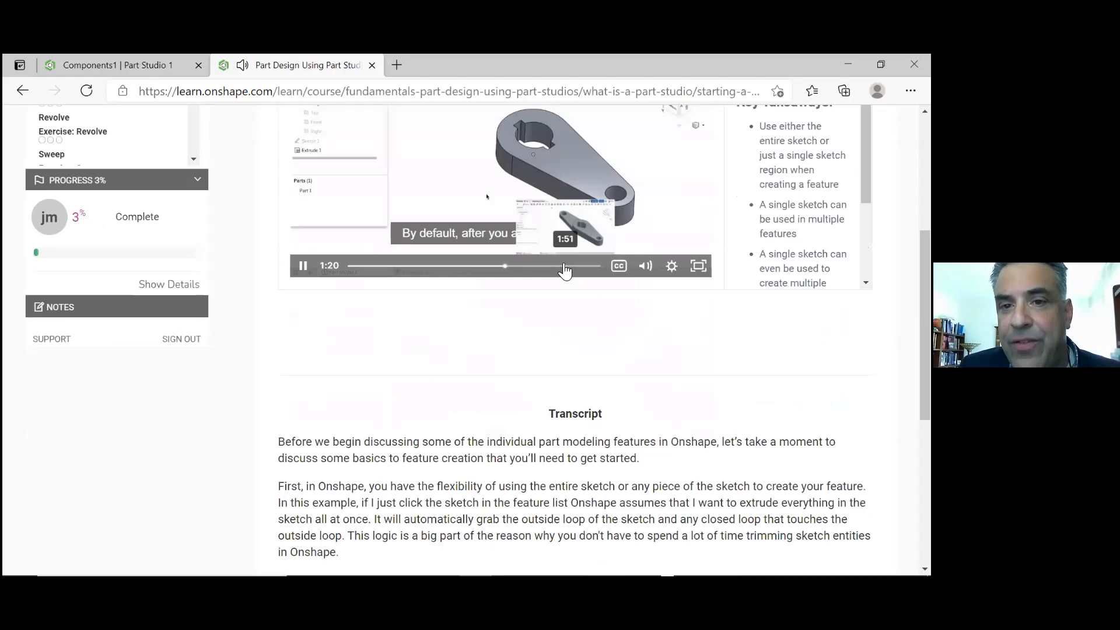
left_click(565, 266)
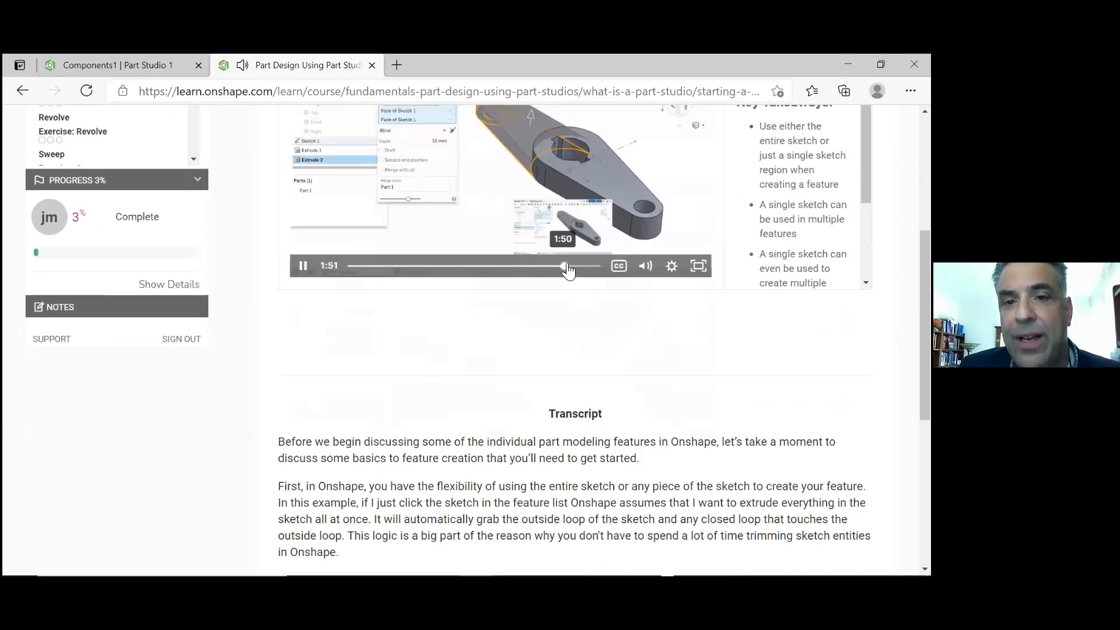
left_click(583, 266)
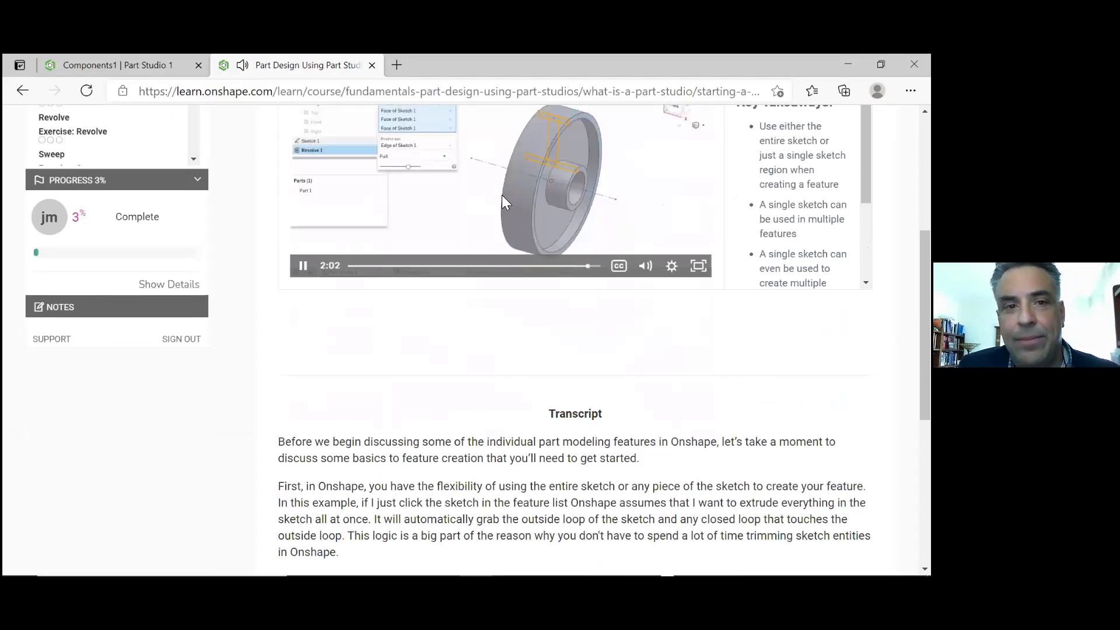
scroll(502, 195, "up", 4)
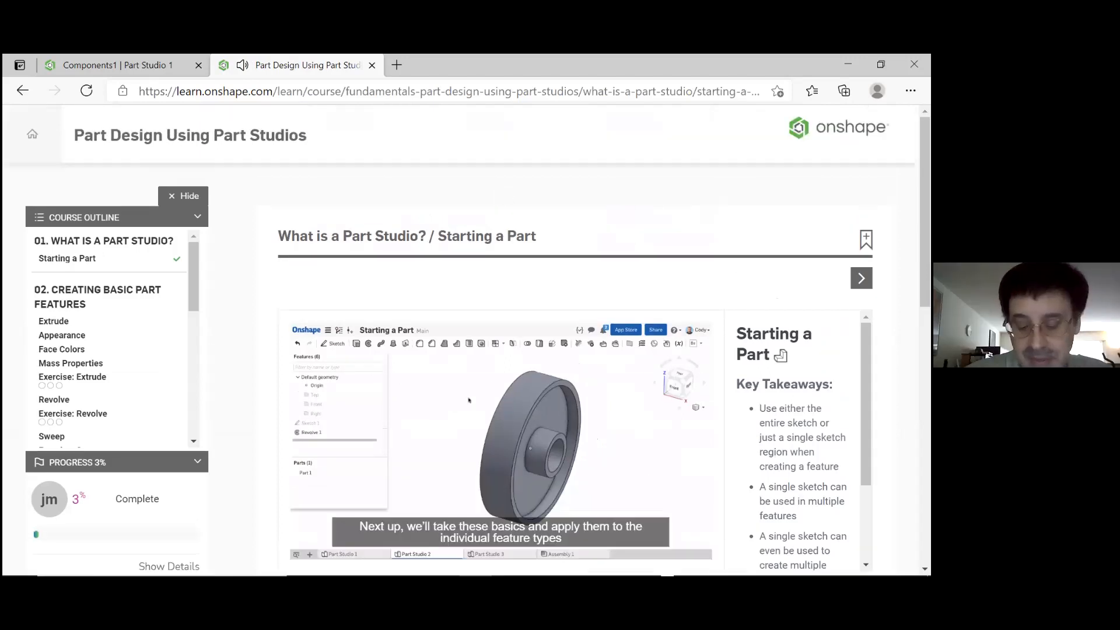
Return to the Components1 Part Studio in a maximized window and examine the sketched rectangle and default planes from several angles
left_click(526, 142)
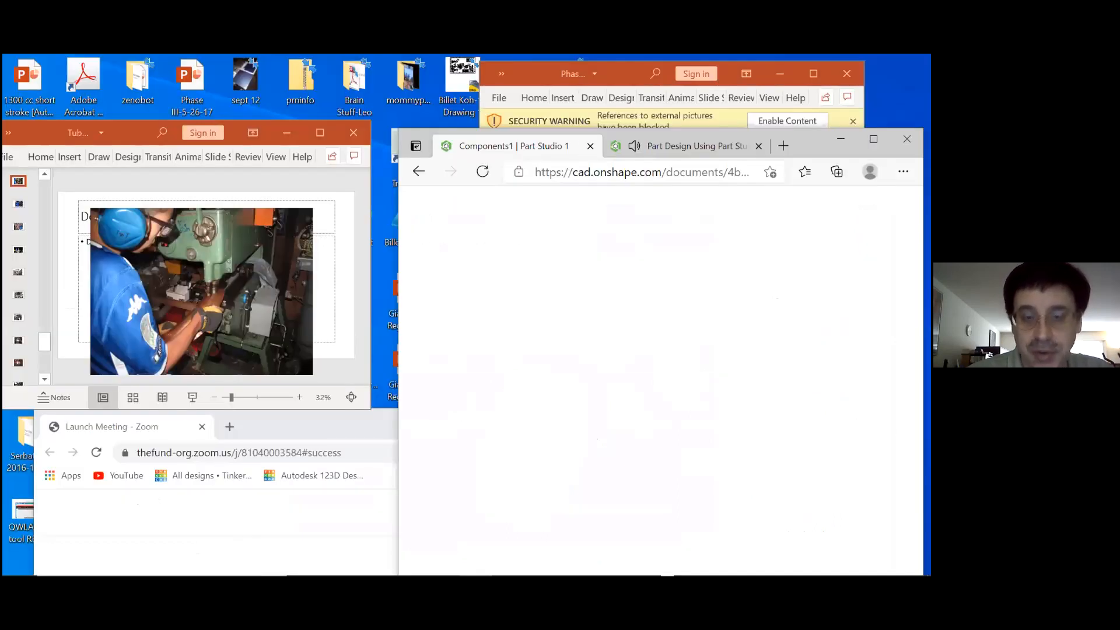
left_click(873, 140)
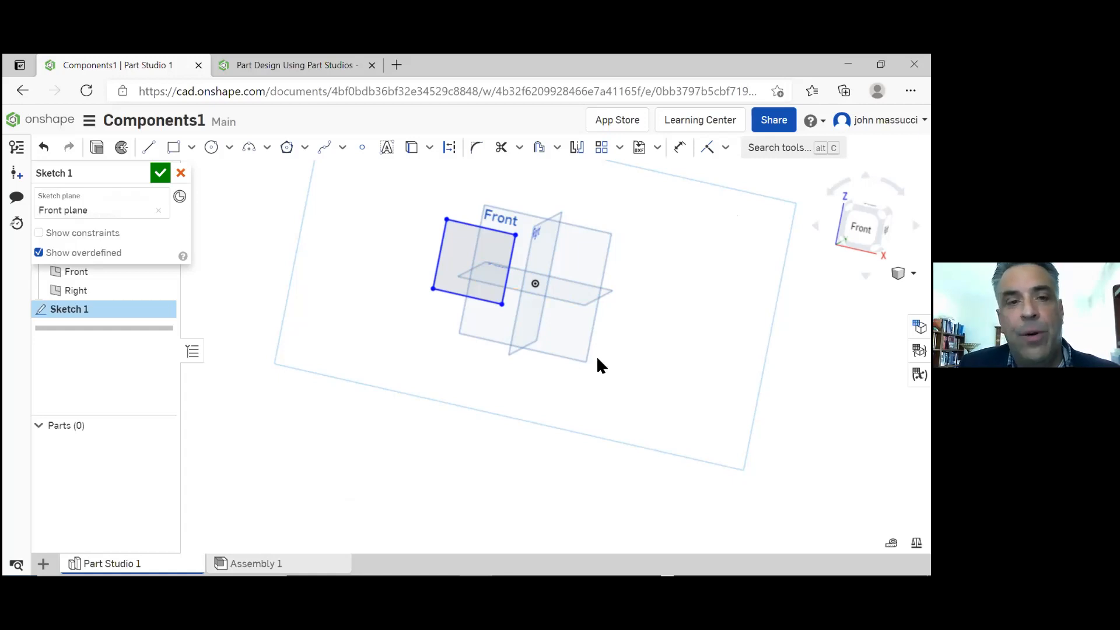
scroll(609, 344, "up", 2)
scroll(619, 345, "down", 2)
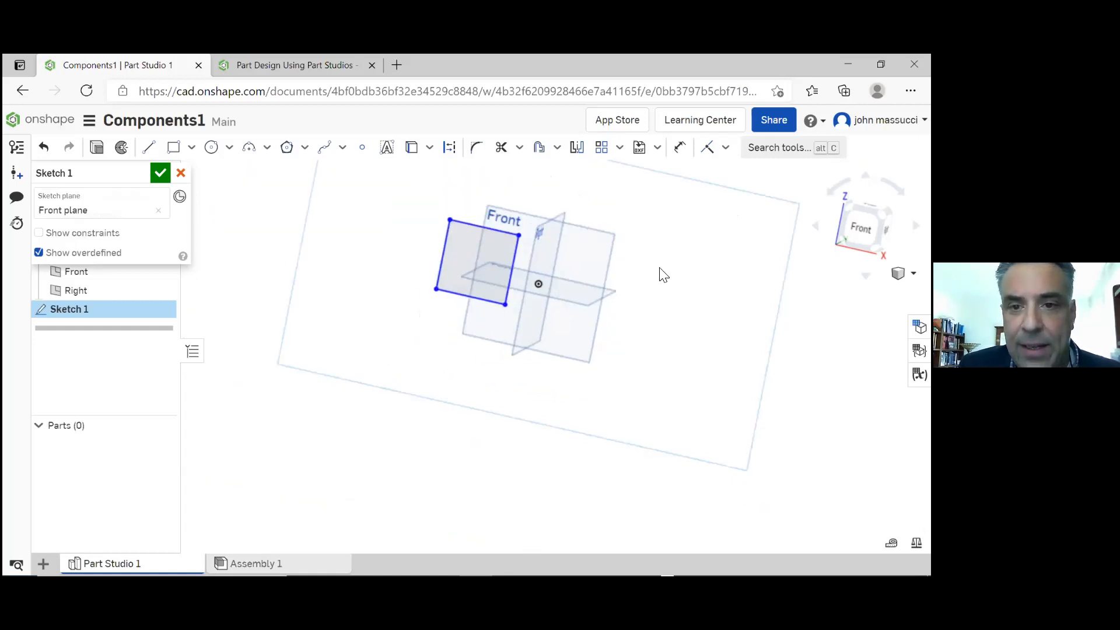
middle_click_drag(665, 264, 625, 347)
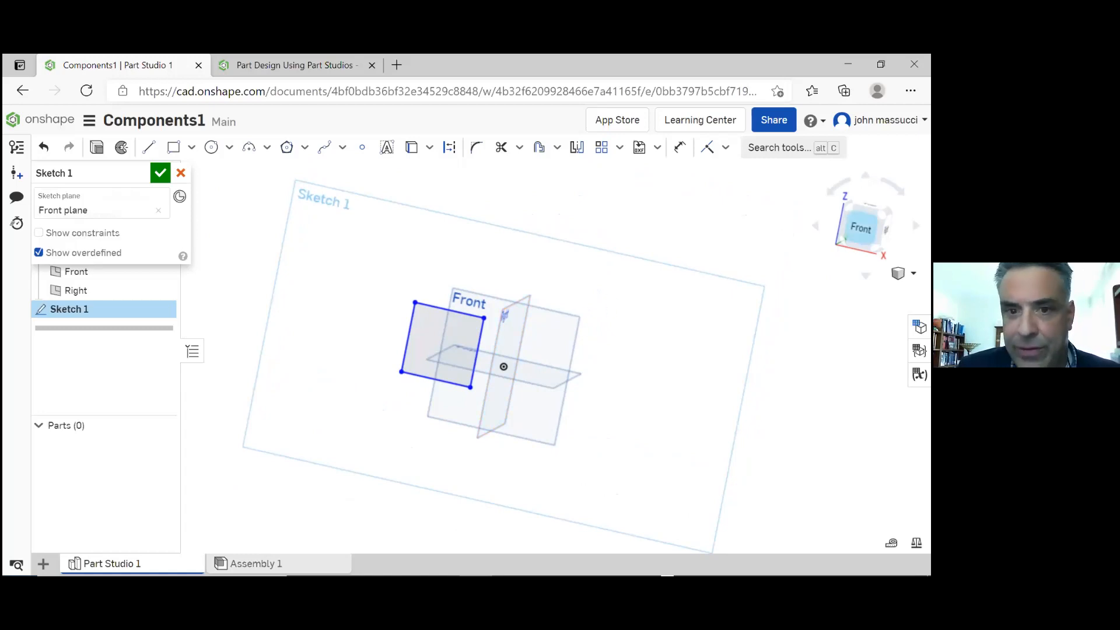
left_click(861, 227)
right_click_drag(630, 327, 705, 390)
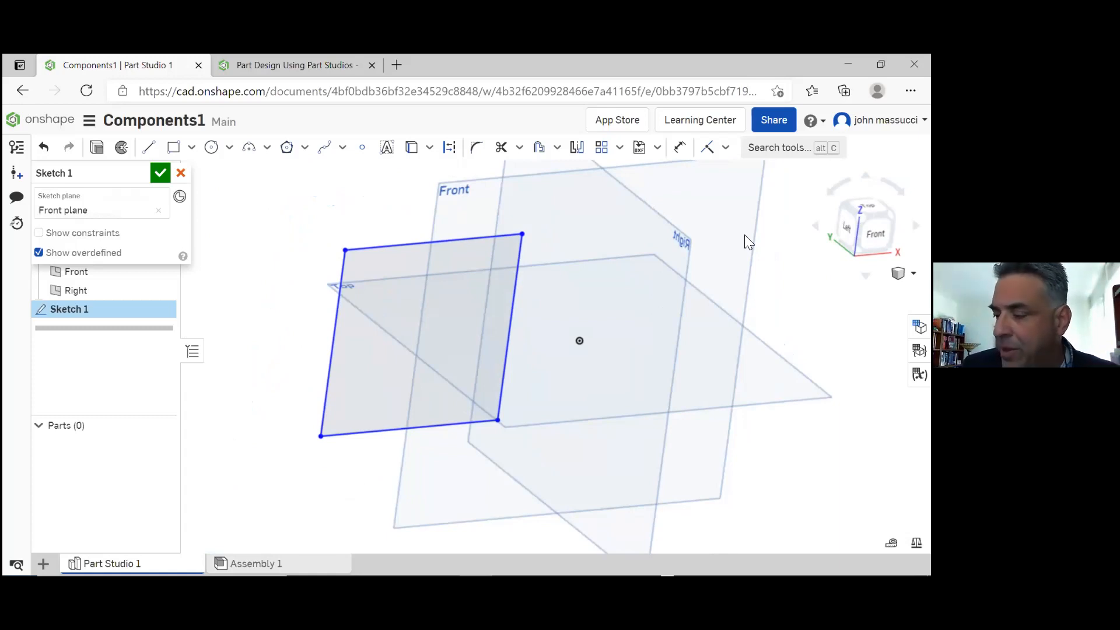
mouse_move(699, 252)
right_mouse_down()
mouse_move(737, 319)
mouse_move(642, 270)
right_mouse_up()
left_click(862, 220)
mouse_move(721, 243)
right_mouse_down()
mouse_move(711, 275)
mouse_move(746, 271)
right_mouse_up()
scroll(746, 271, "down", 5)
scroll(689, 294, "up", 3)
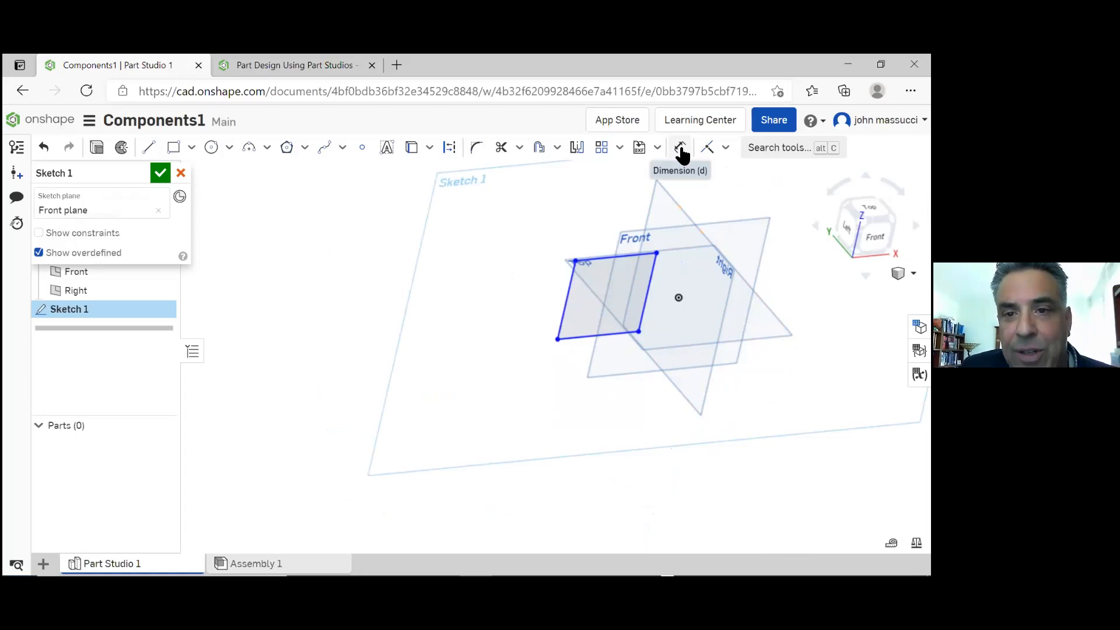
Dimension the left side of the rectangle and set its height to 3 in
left_click(681, 148)
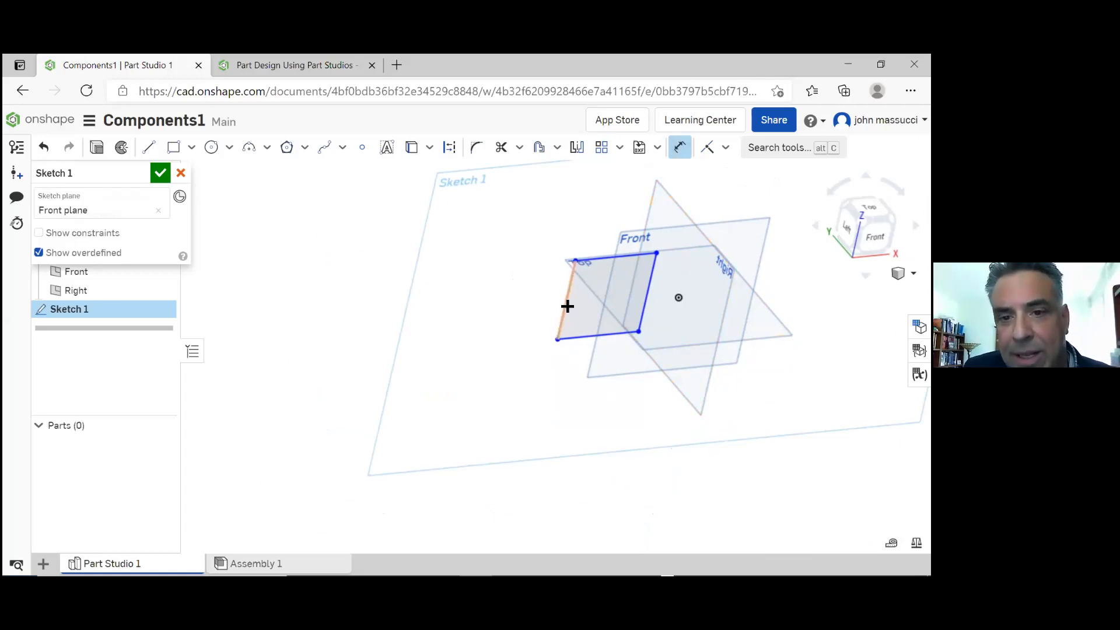
left_click(566, 306)
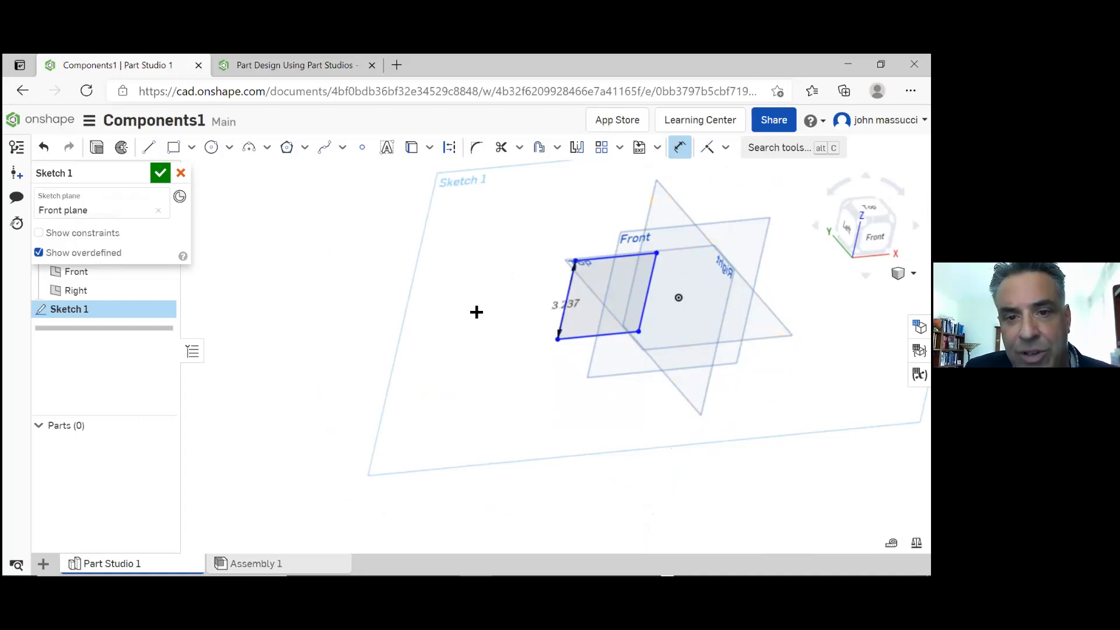
left_click(459, 315)
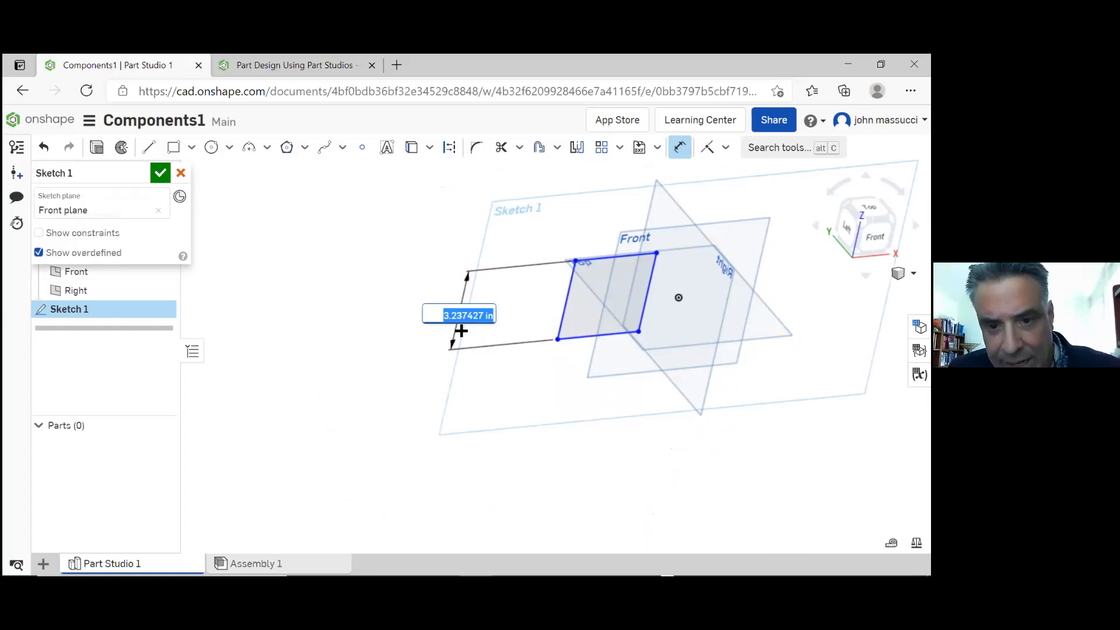
type("3")
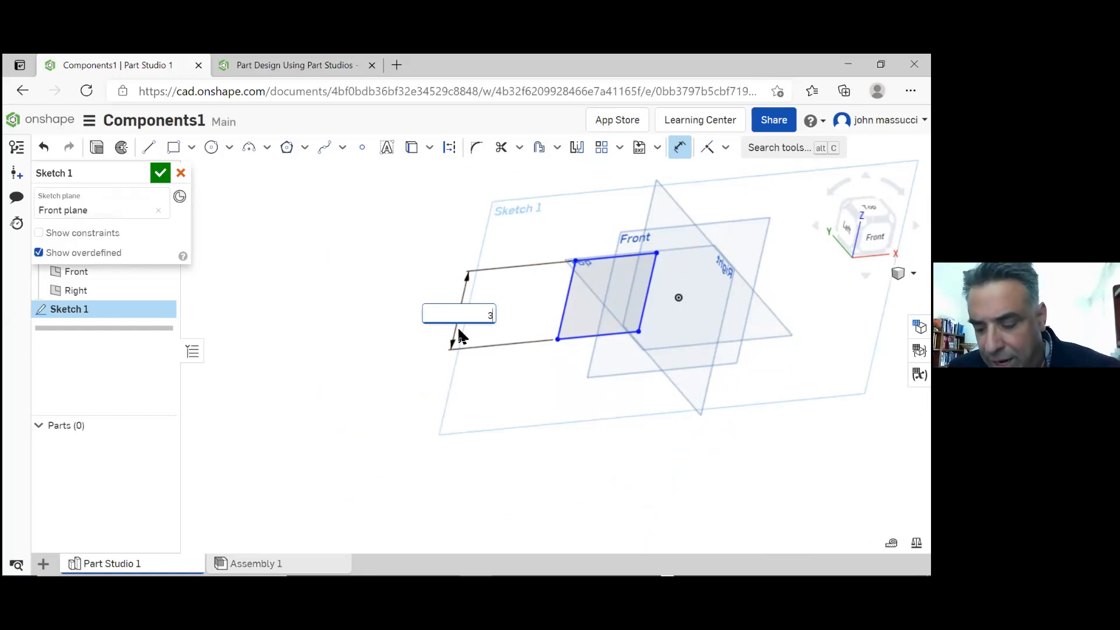
key("Return")
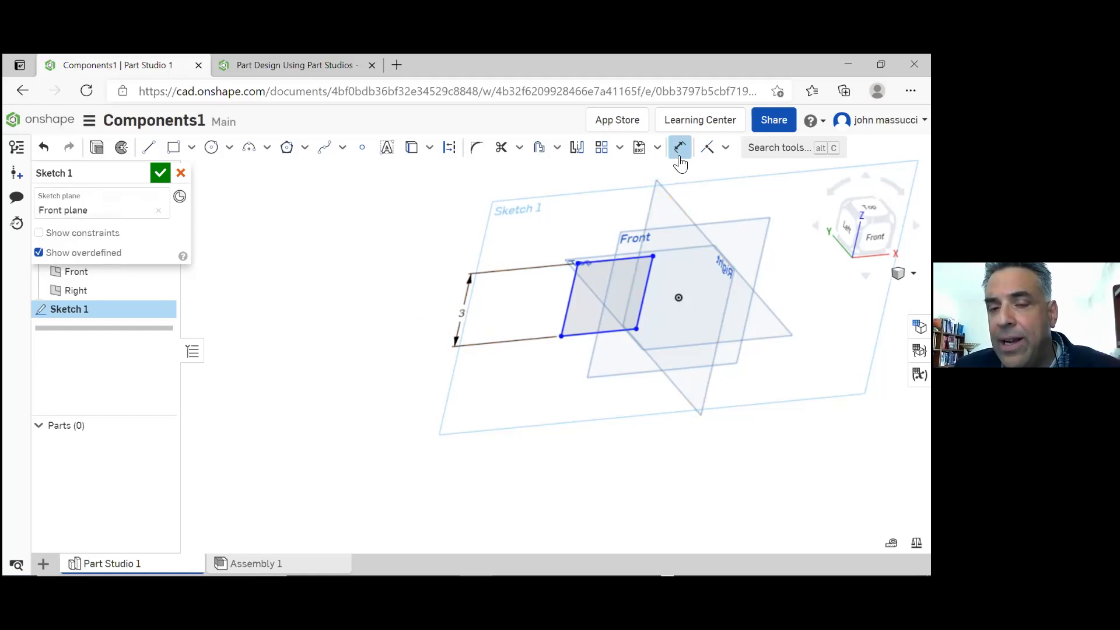
Dimension the bottom edge of the rectangle and set its width to 5 in
left_click(592, 333)
left_click(585, 401)
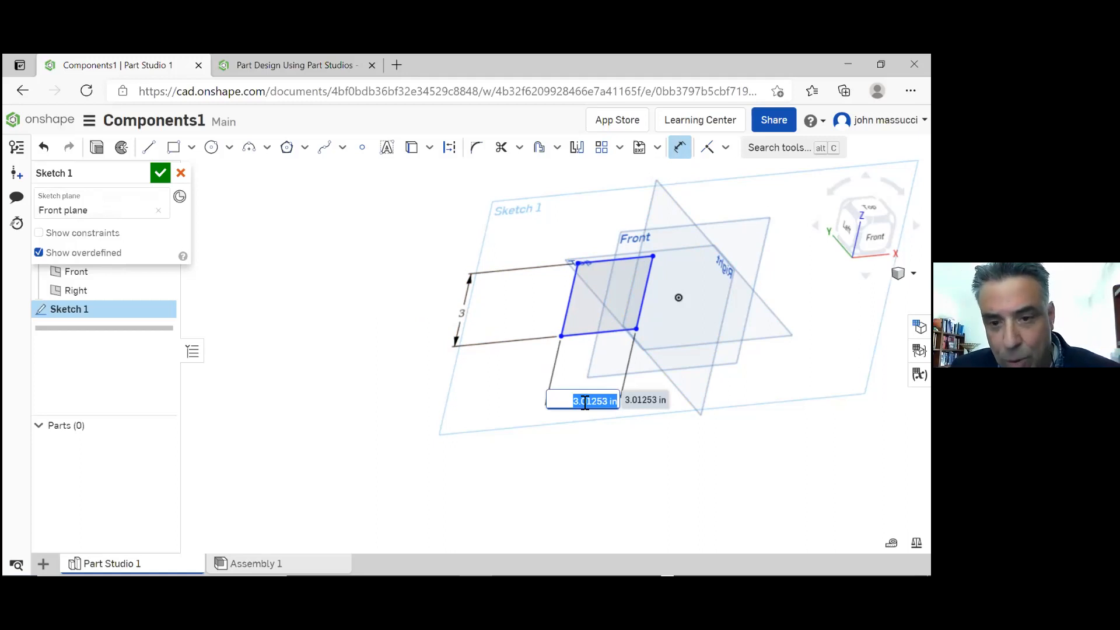
type("5")
key("Return")
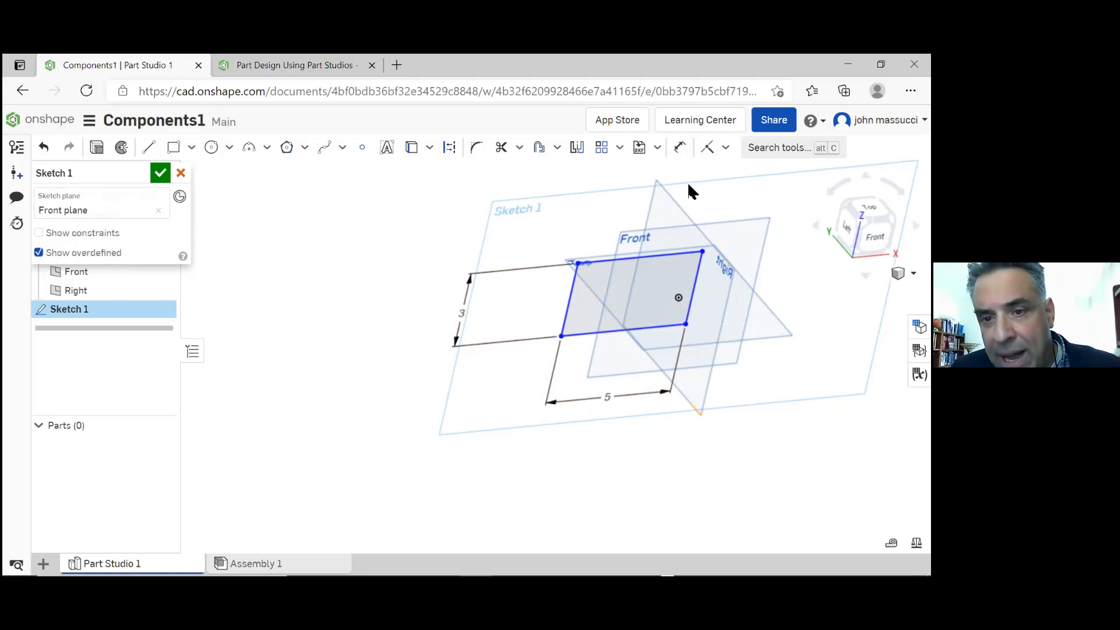
Move the rectangle left, clear of the origin, and dimension its right edge 1 in horizontally from the origin
left_click_drag(652, 258, 464, 316)
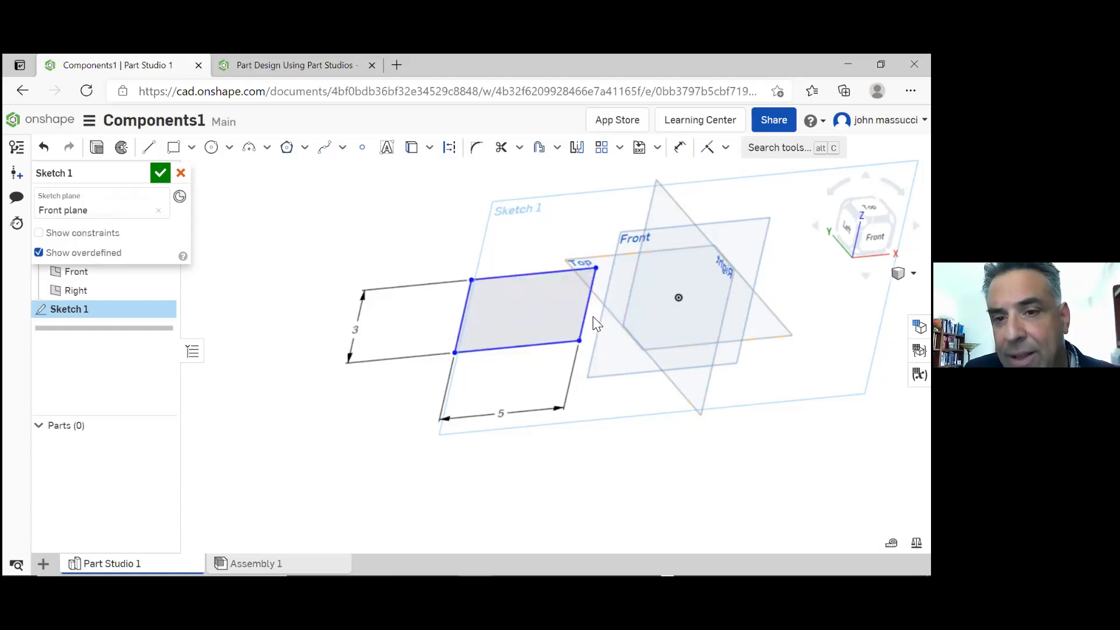
left_click(680, 147)
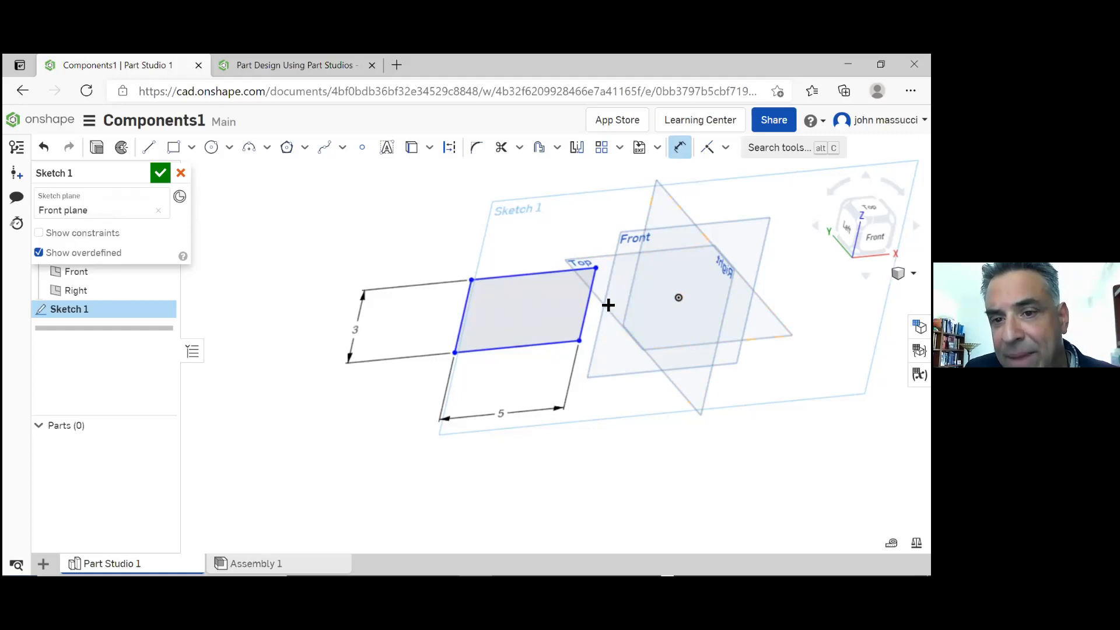
left_click(584, 330)
left_click(679, 298)
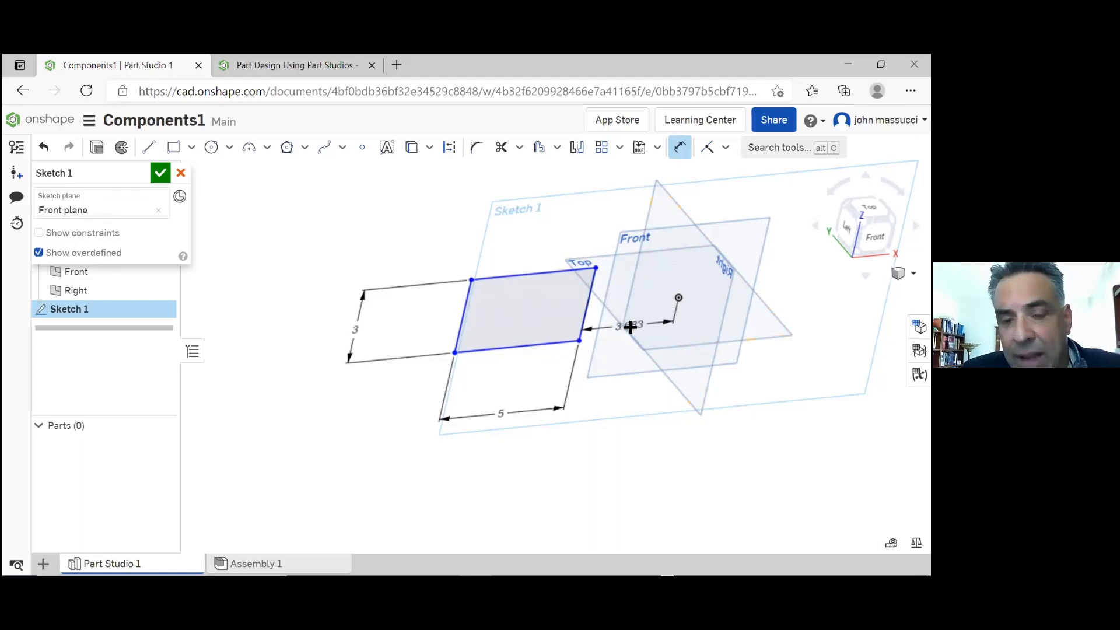
left_click(630, 327)
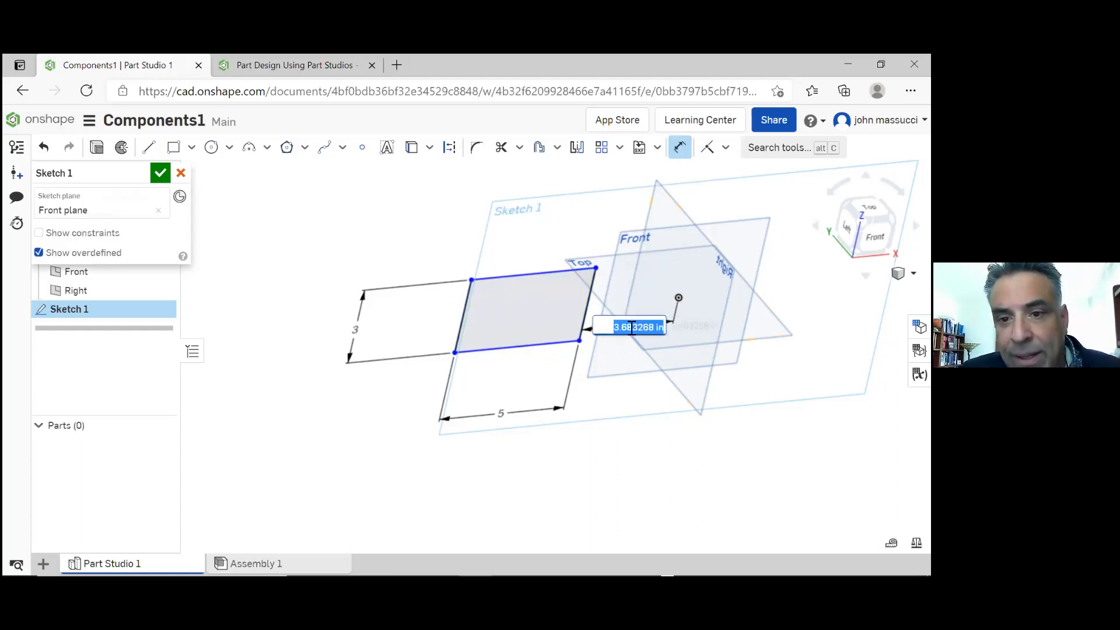
type("1")
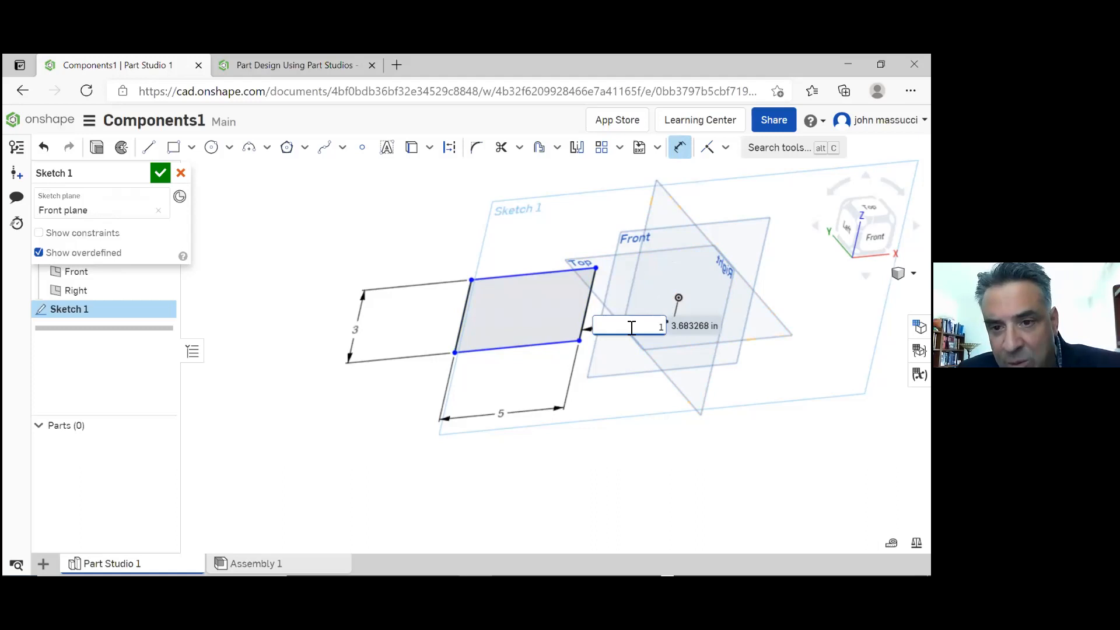
key("Return")
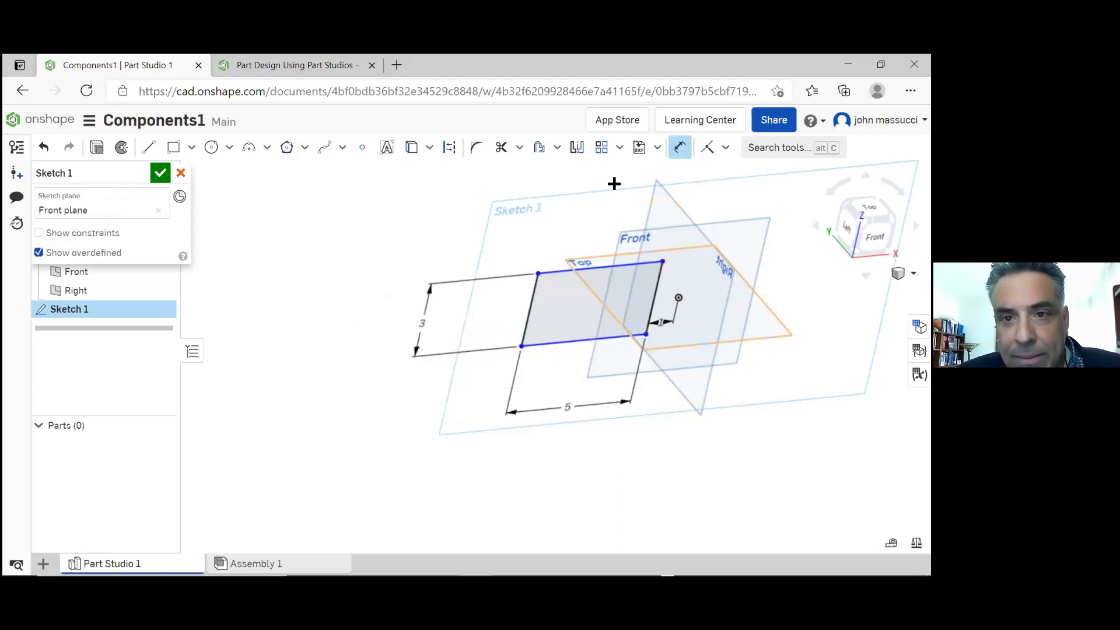
Dimension the rectangle's bottom edge 1 in vertically from the origin and accept the sketch
left_click(636, 340)
left_click(678, 298)
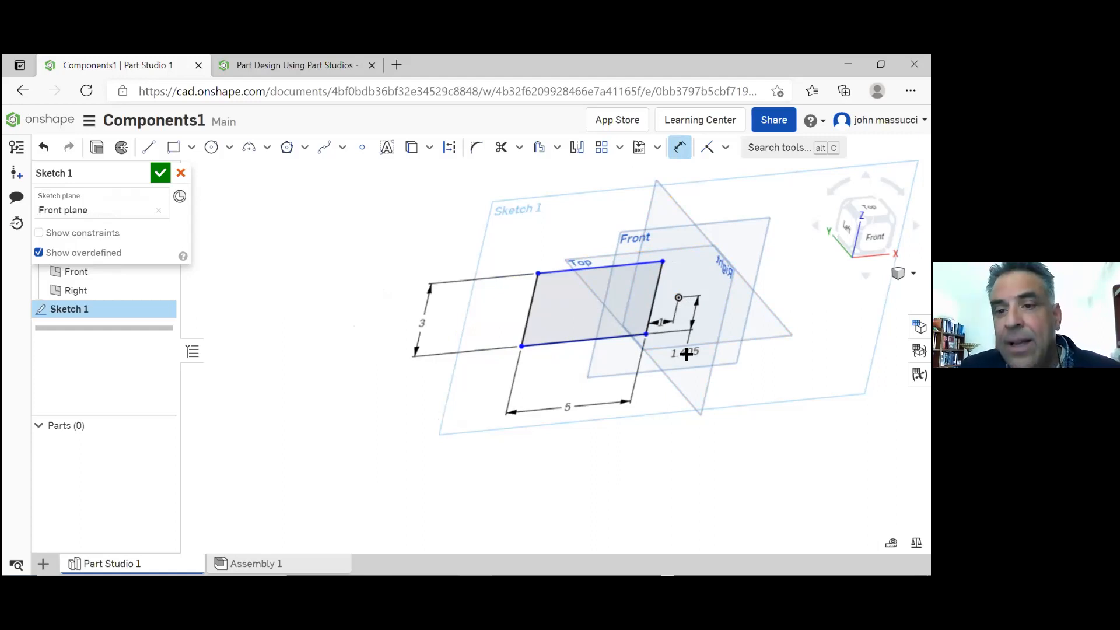
double_click(687, 353)
type("1")
key("Return")
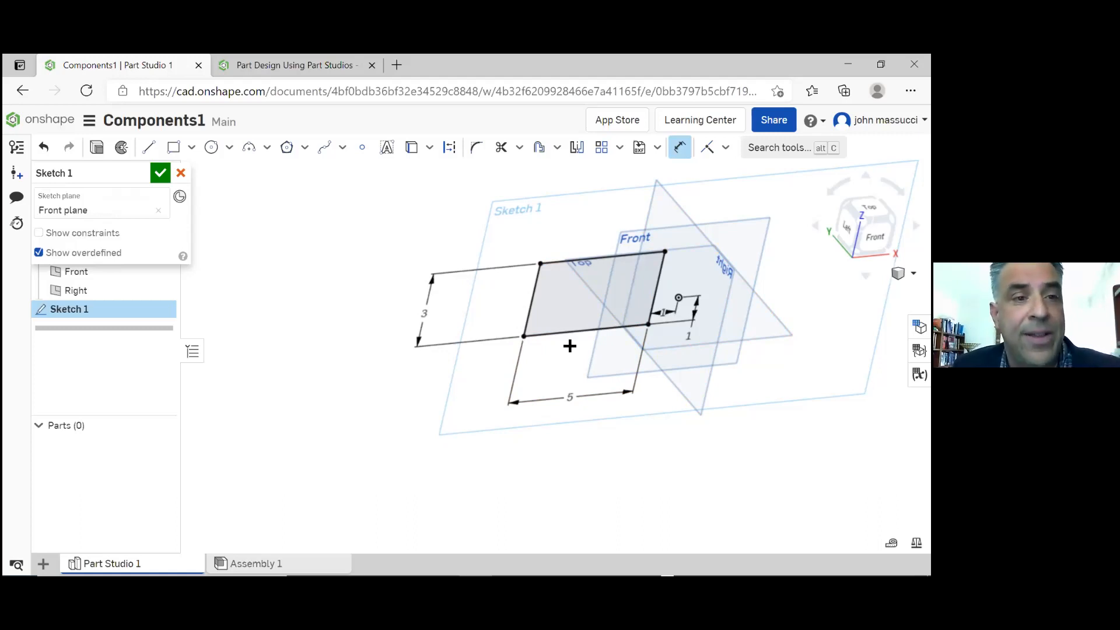
left_click(161, 175)
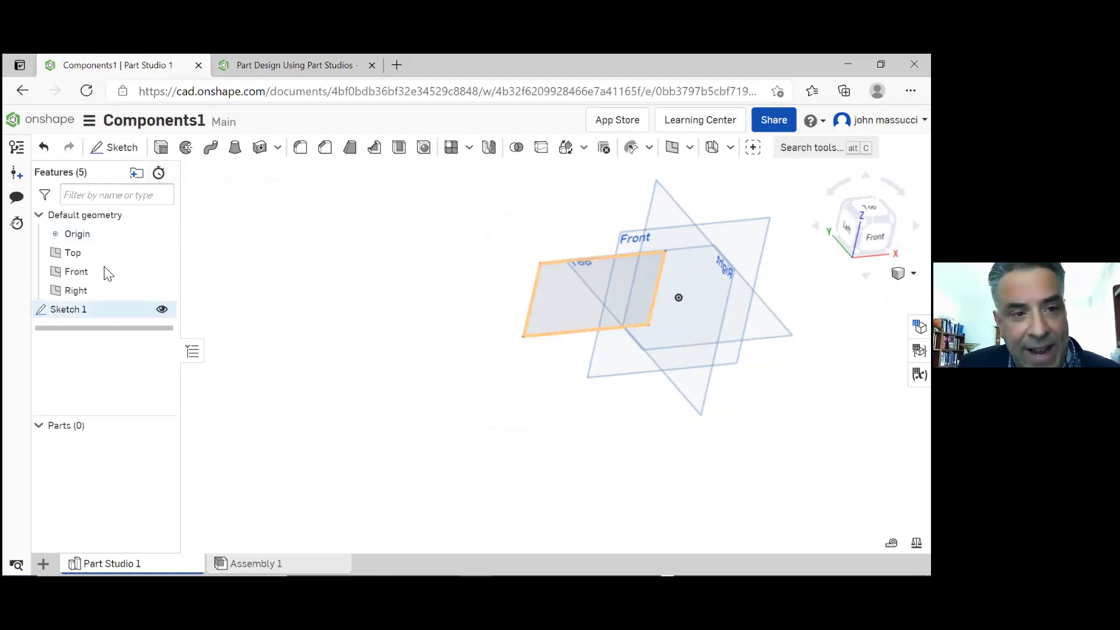
Rename the rectangle sketch as "sketch of part"
right_click(83, 310)
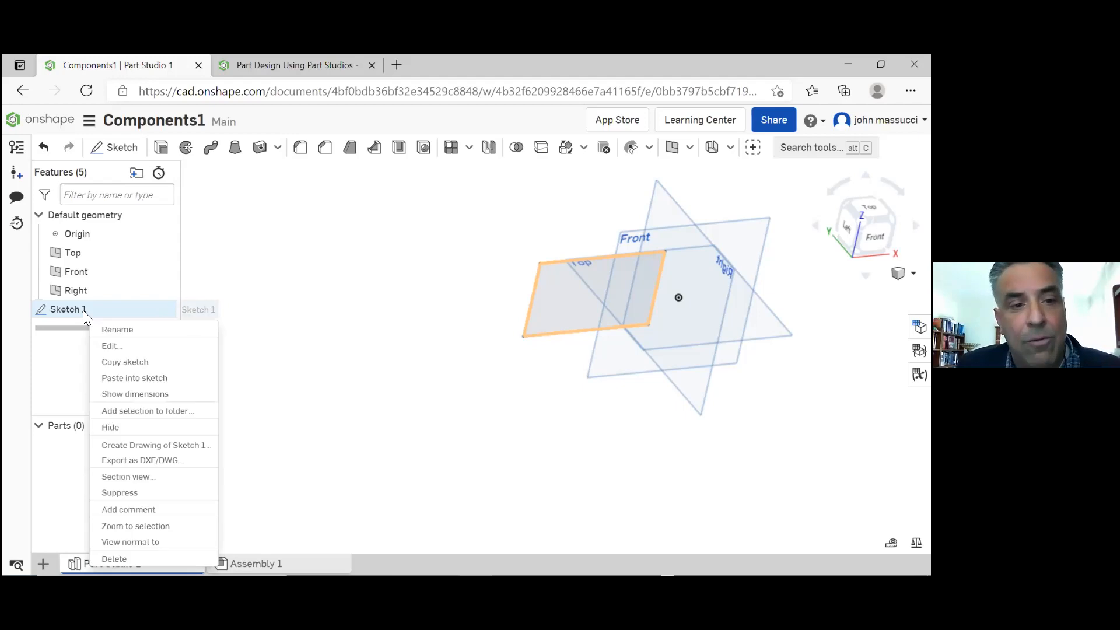
left_click(112, 331)
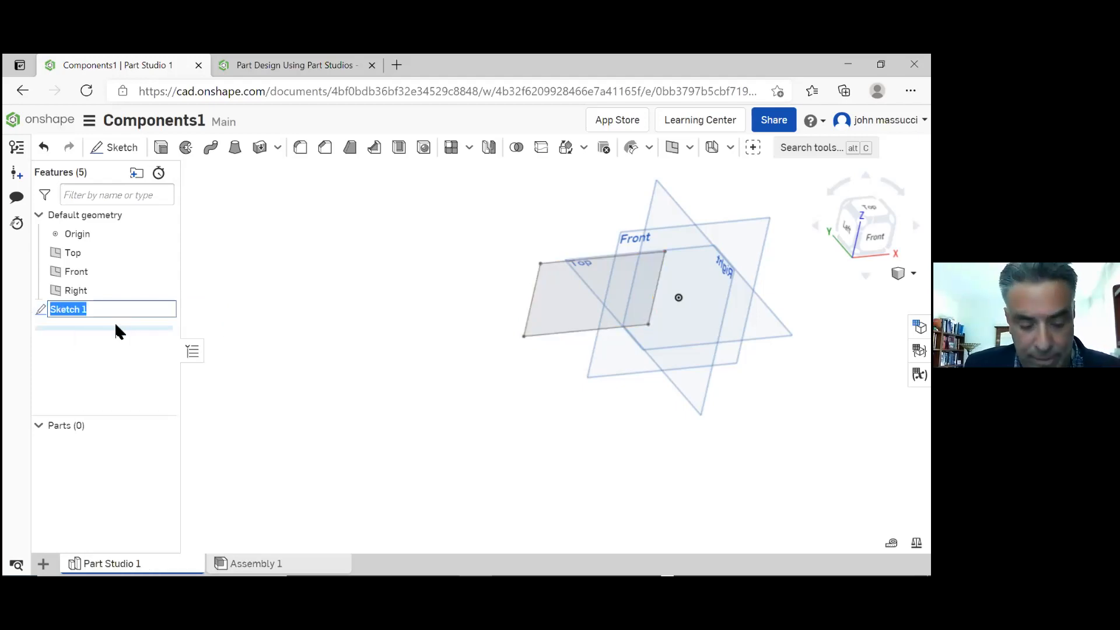
type("sketch")
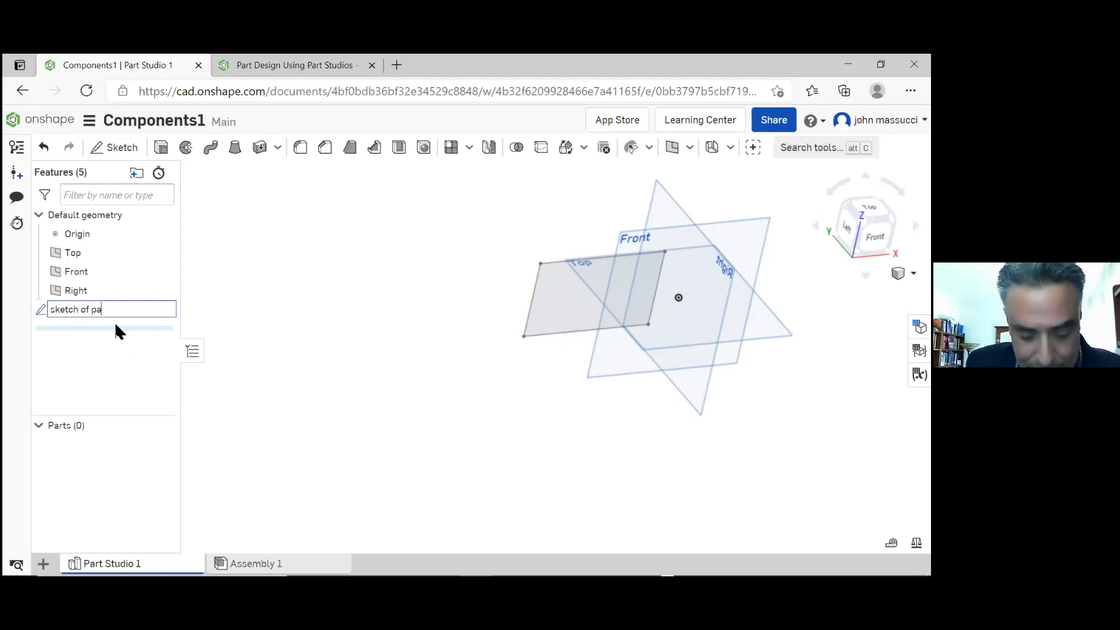
key("Return")
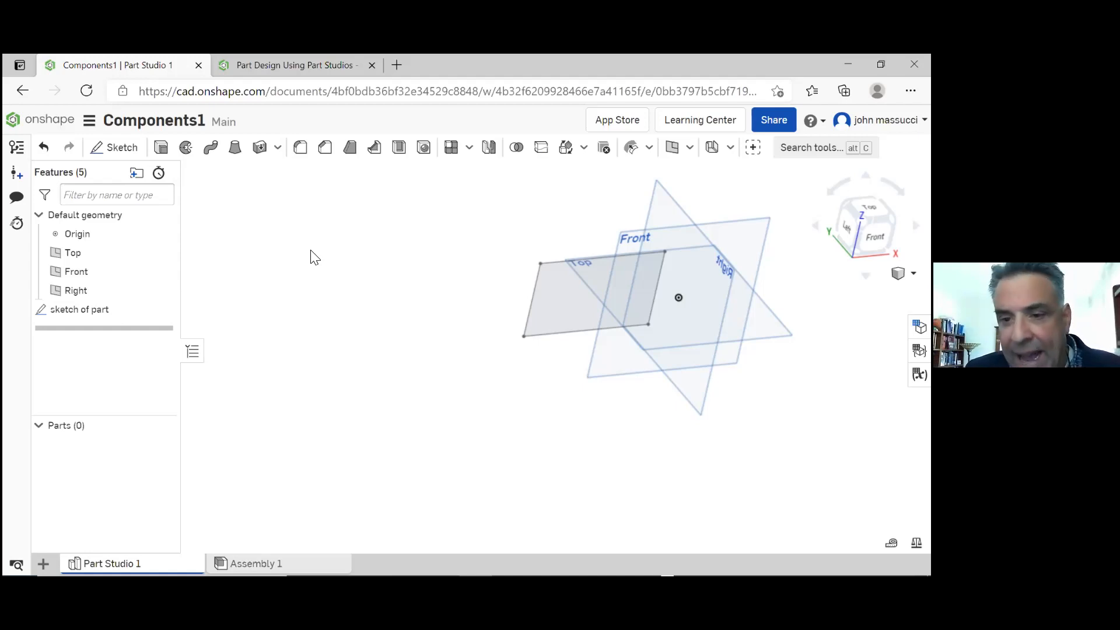
Extrude the rectangle as a new solid with a blind depth of 5 in, flipping to the opposite direction and back before setting the depth
left_click(162, 149)
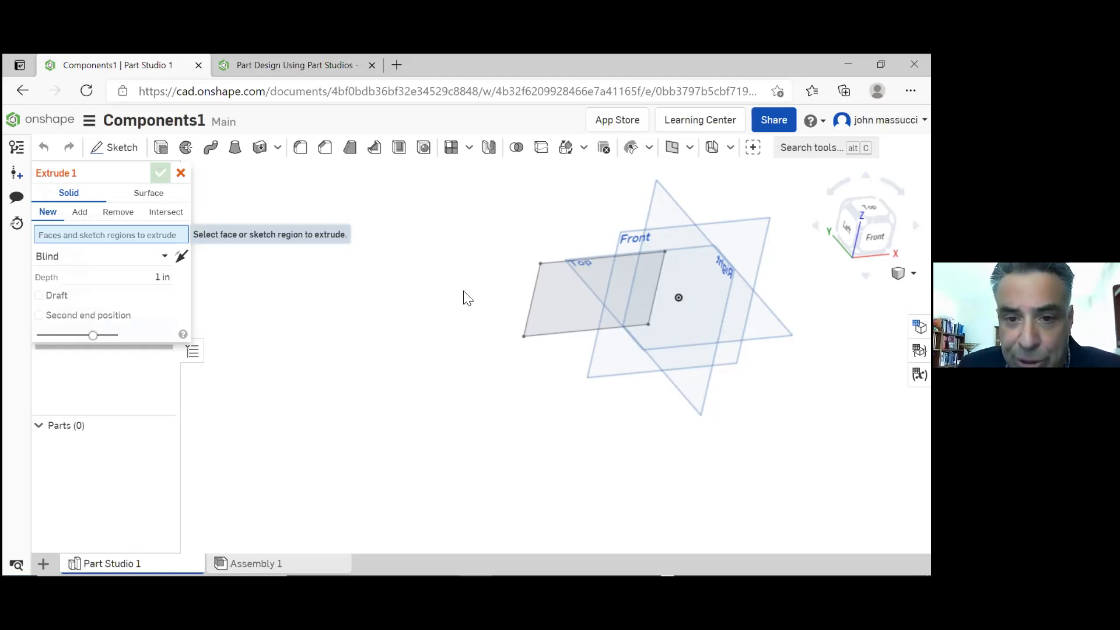
left_click(536, 304)
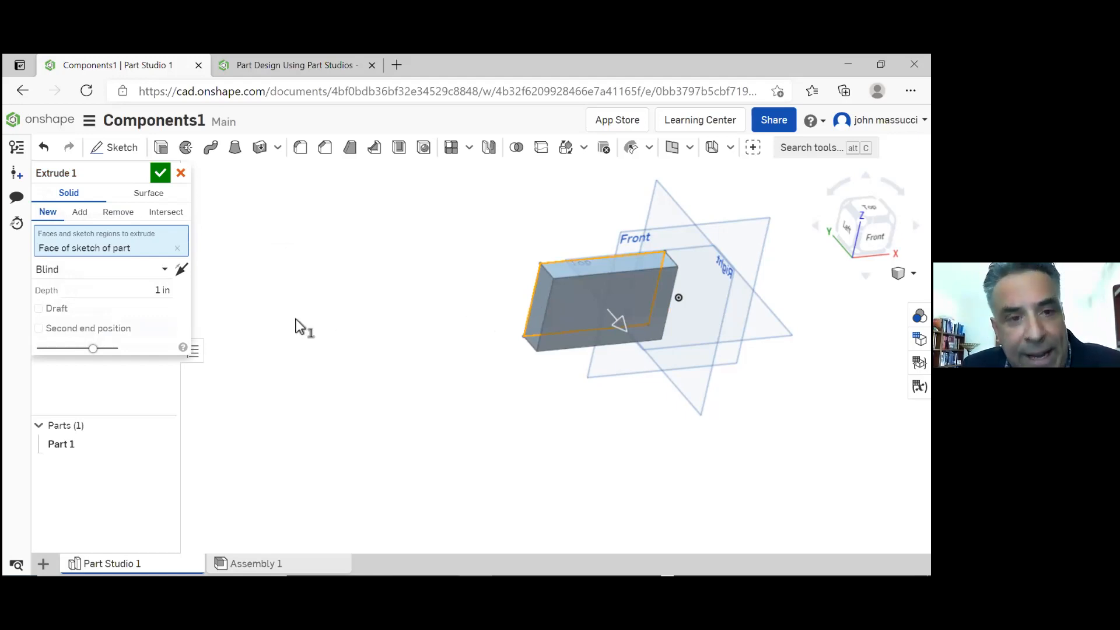
left_click(181, 270)
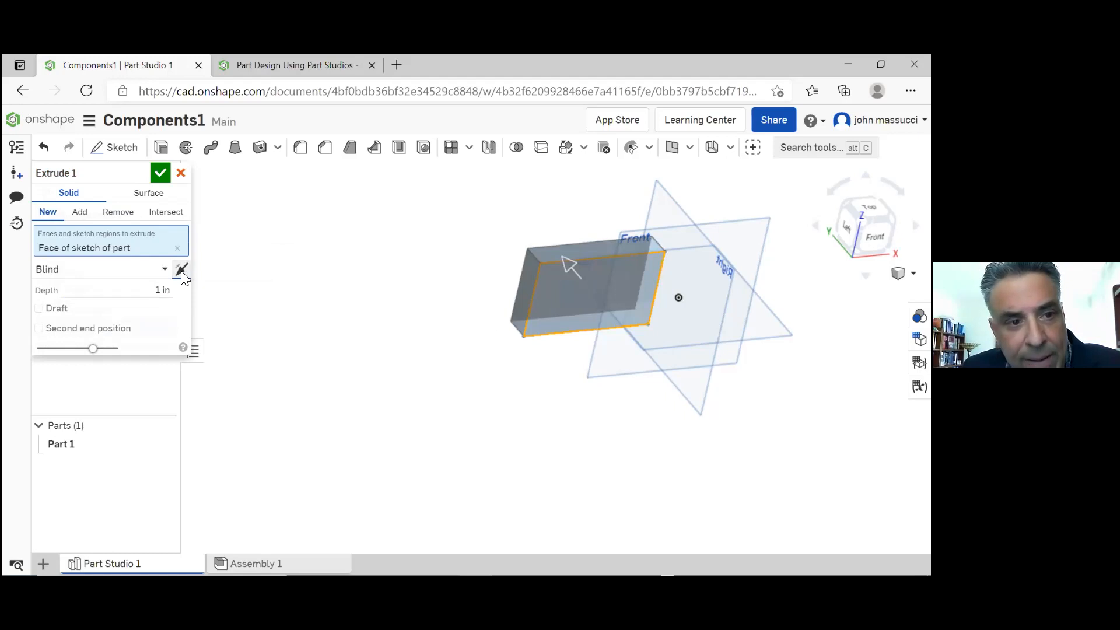
left_click(181, 270)
left_click(181, 270)
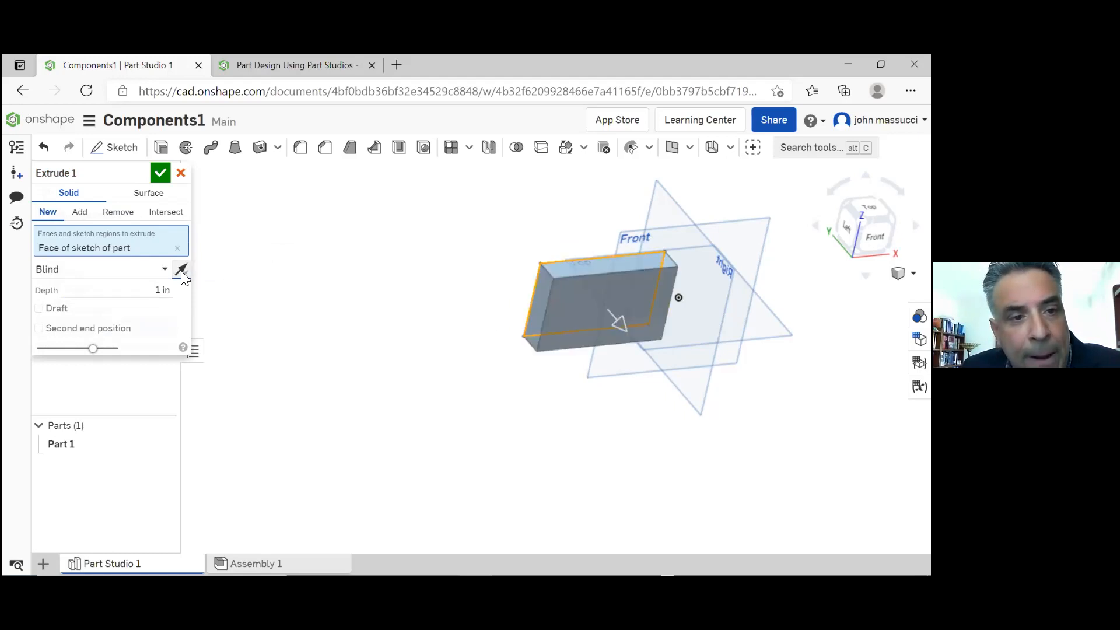
left_click(181, 270)
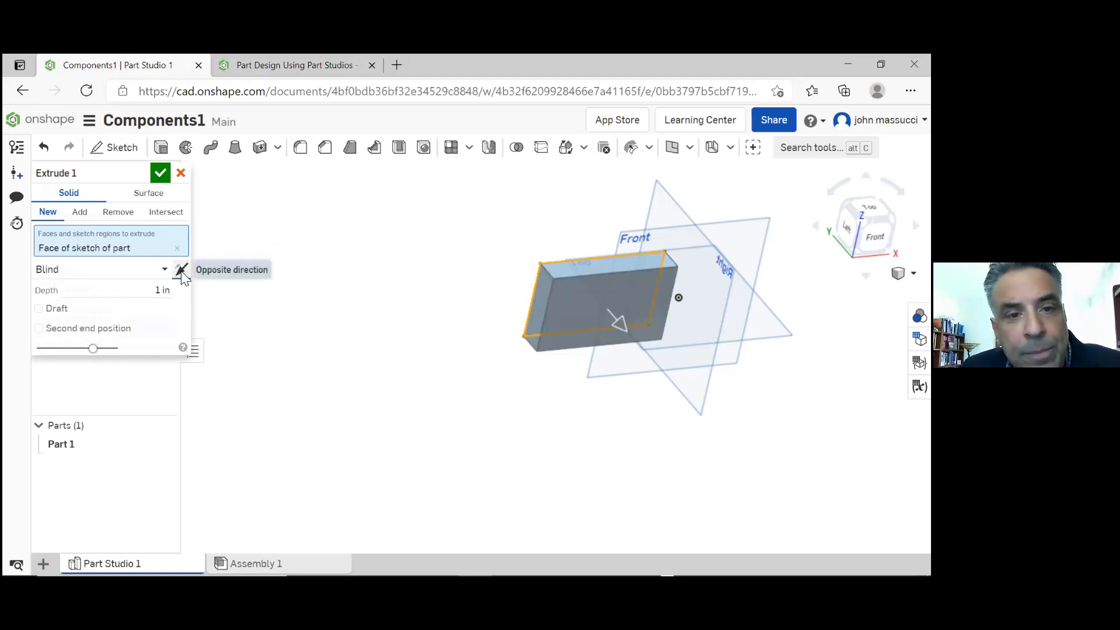
left_click(135, 293)
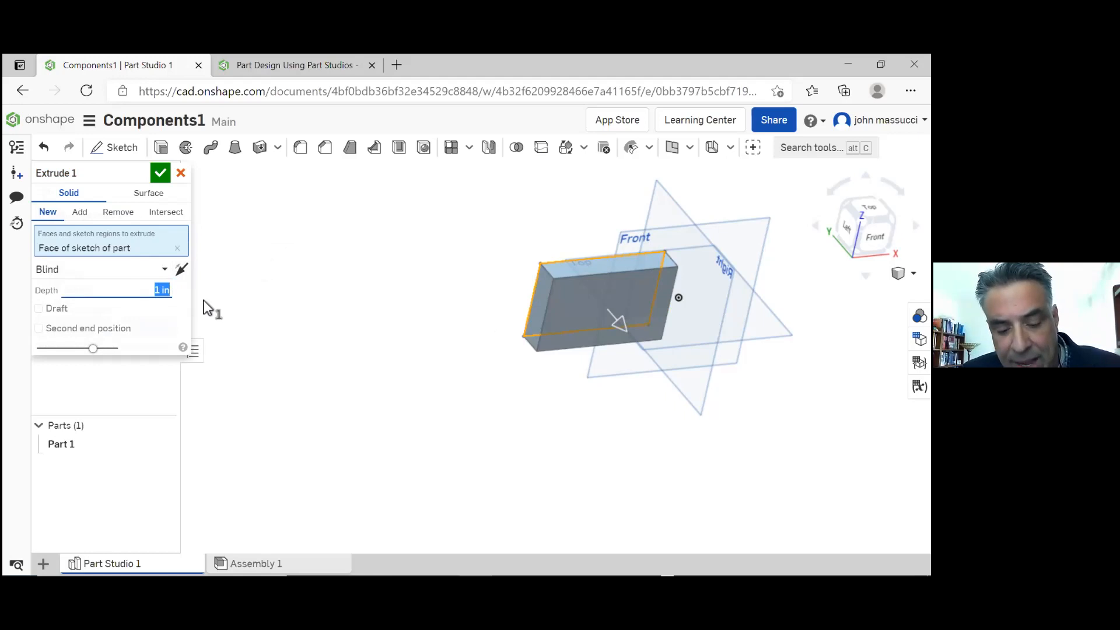
type("5")
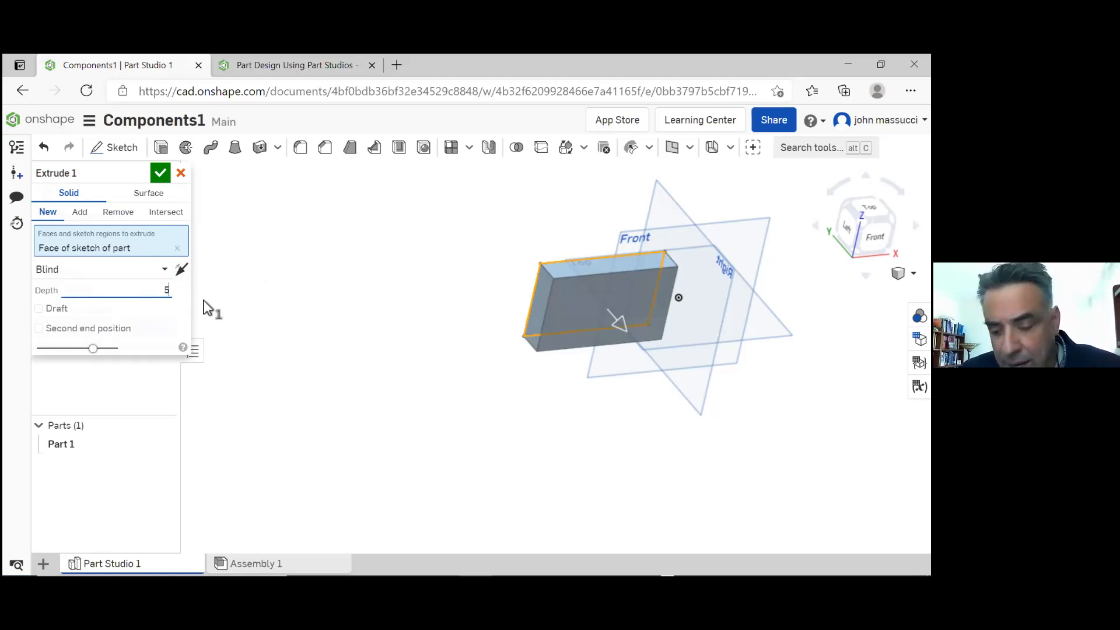
key("Return")
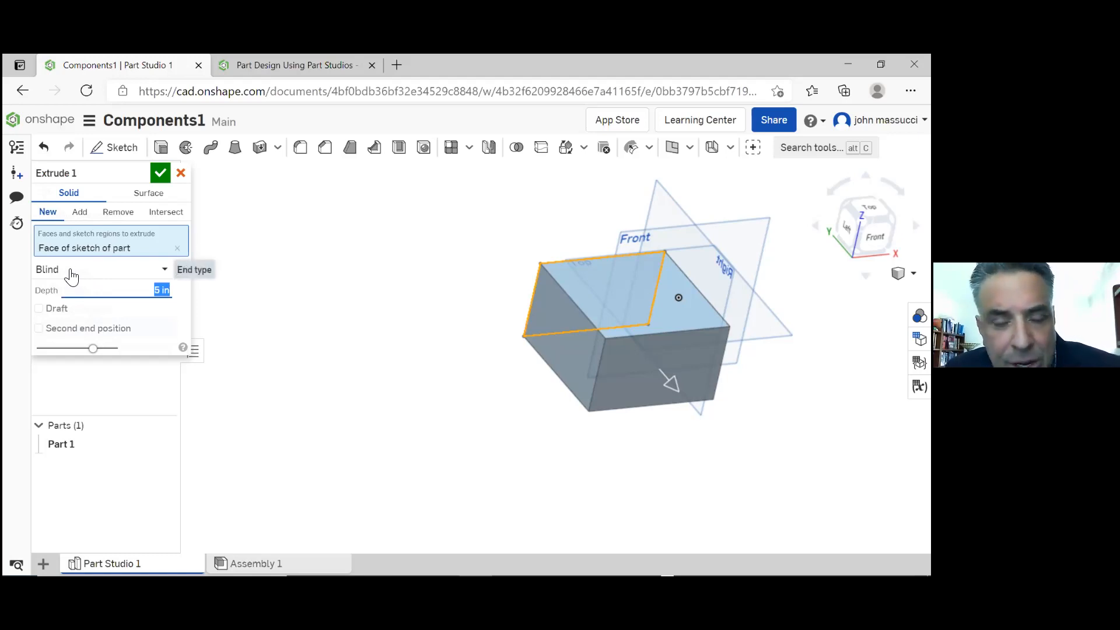
Try a 10-degree draft on the extrusion and switch the draft off again
left_click(38, 309)
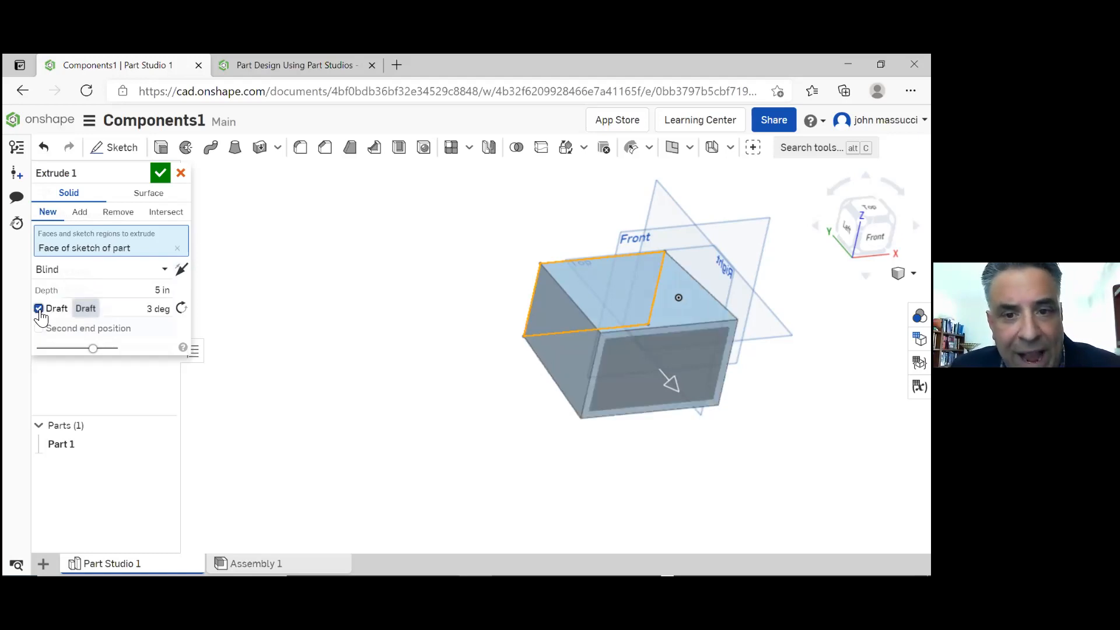
left_click(158, 310)
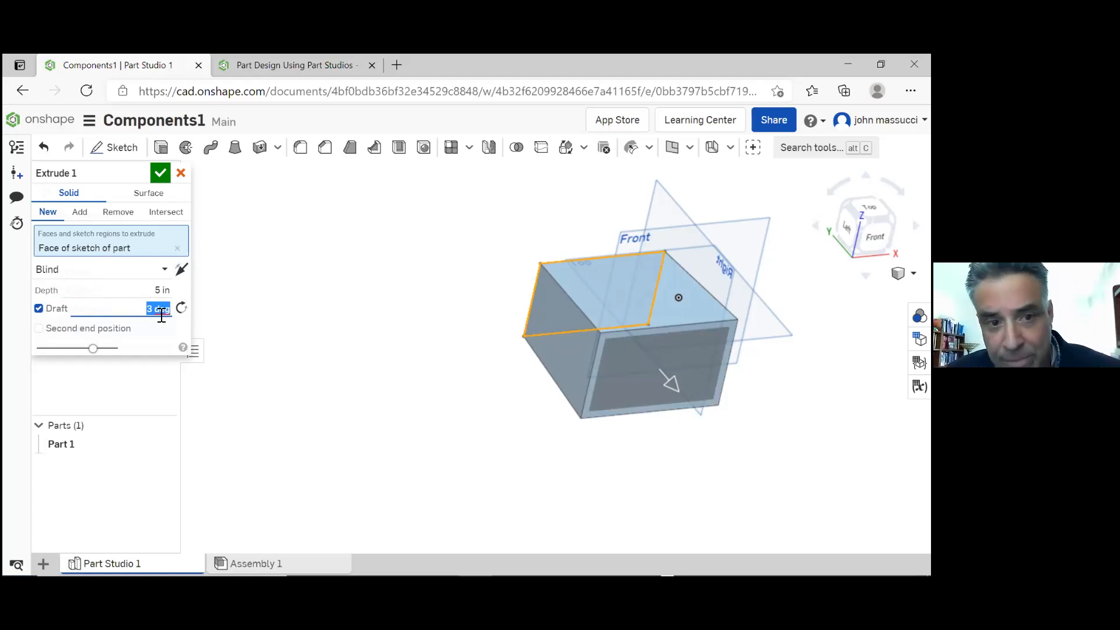
type("10")
key("Return")
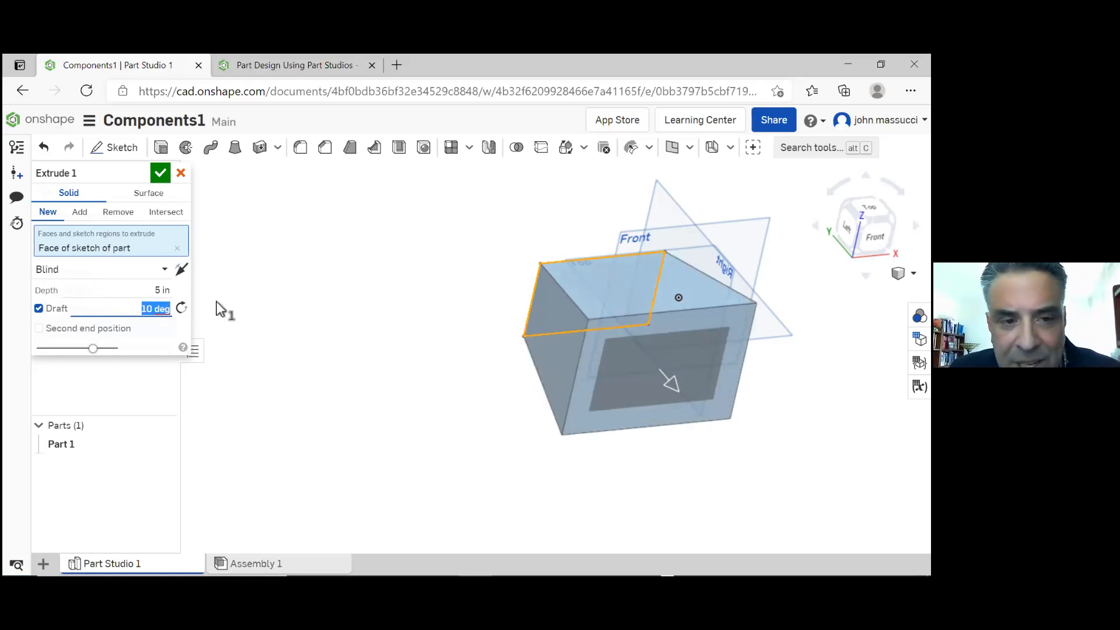
type("0")
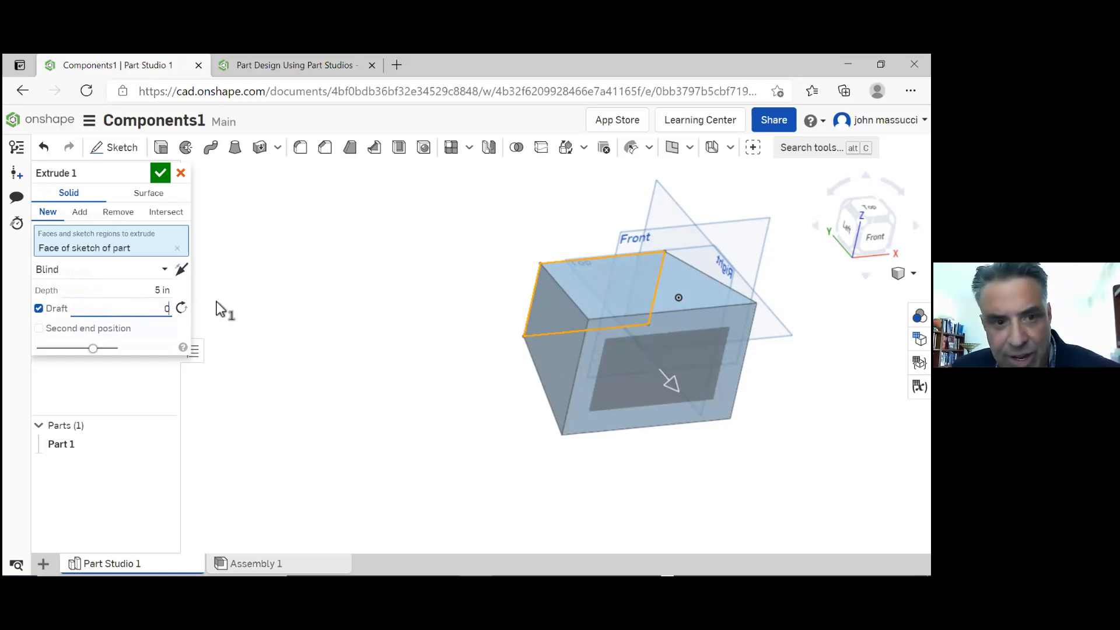
left_click(39, 309)
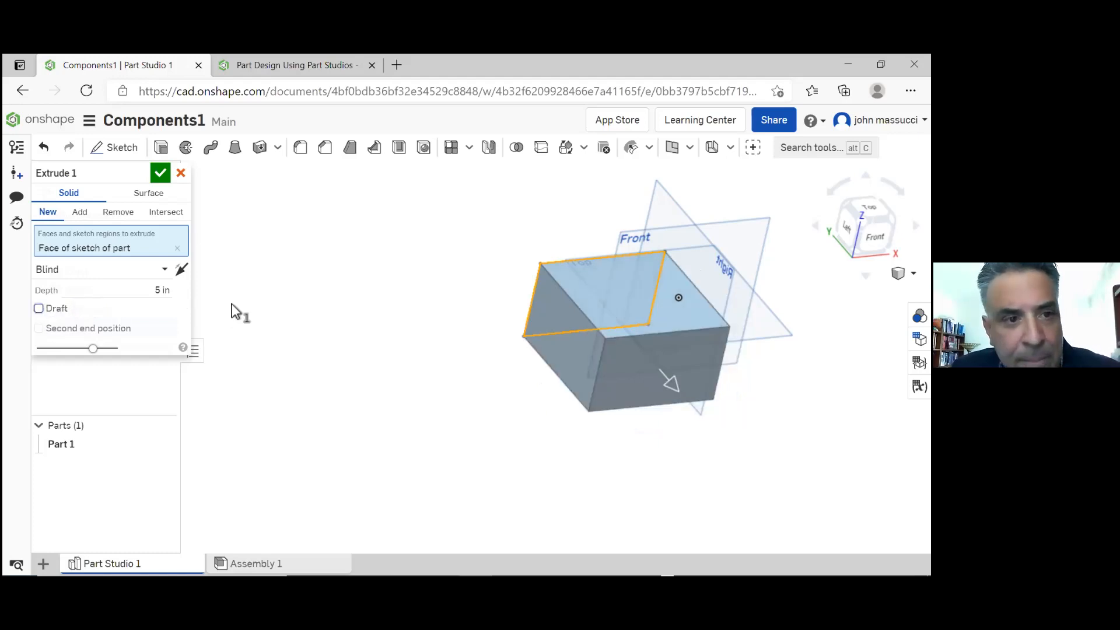
Accept the extrusion and fillet the four edges around the block's top face with a 0.2 in circular radius
left_click(158, 178)
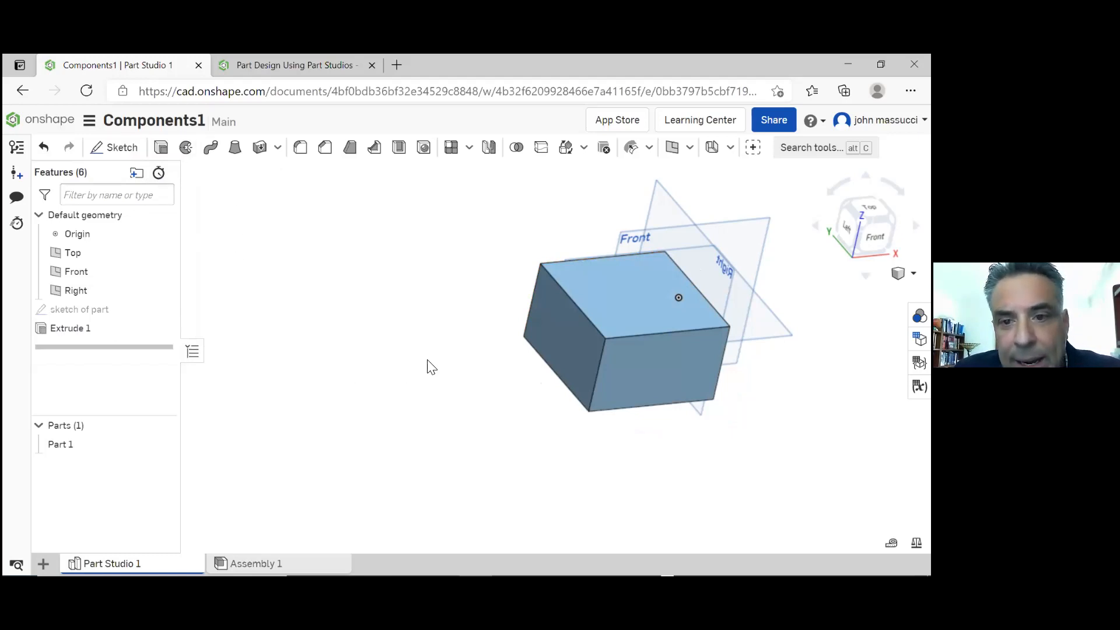
right_click_drag(492, 337, 515, 343)
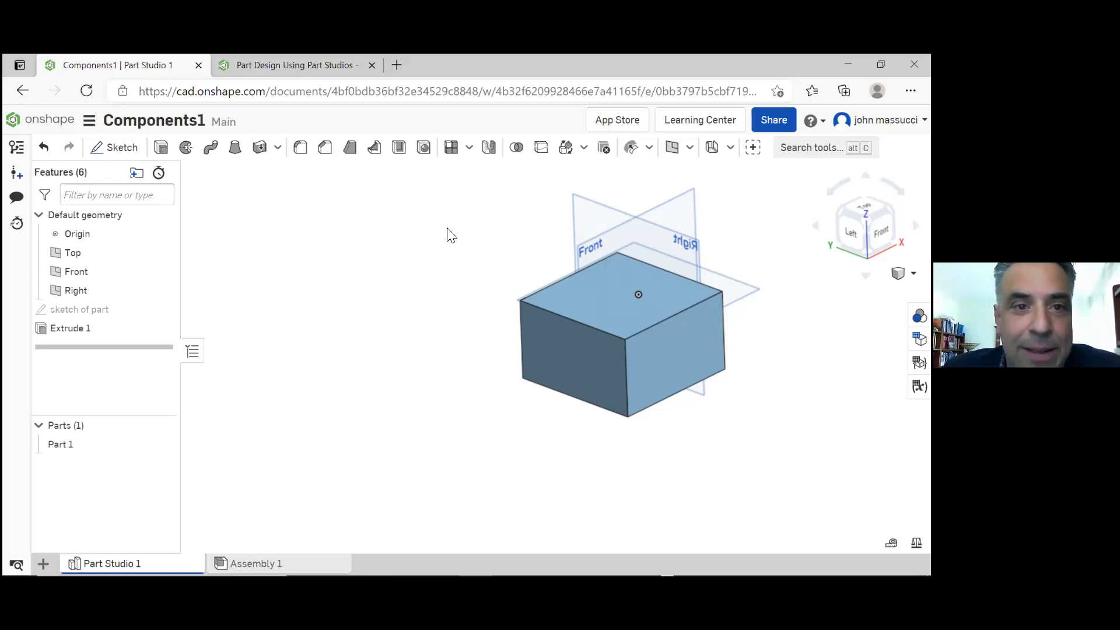
left_click(300, 147)
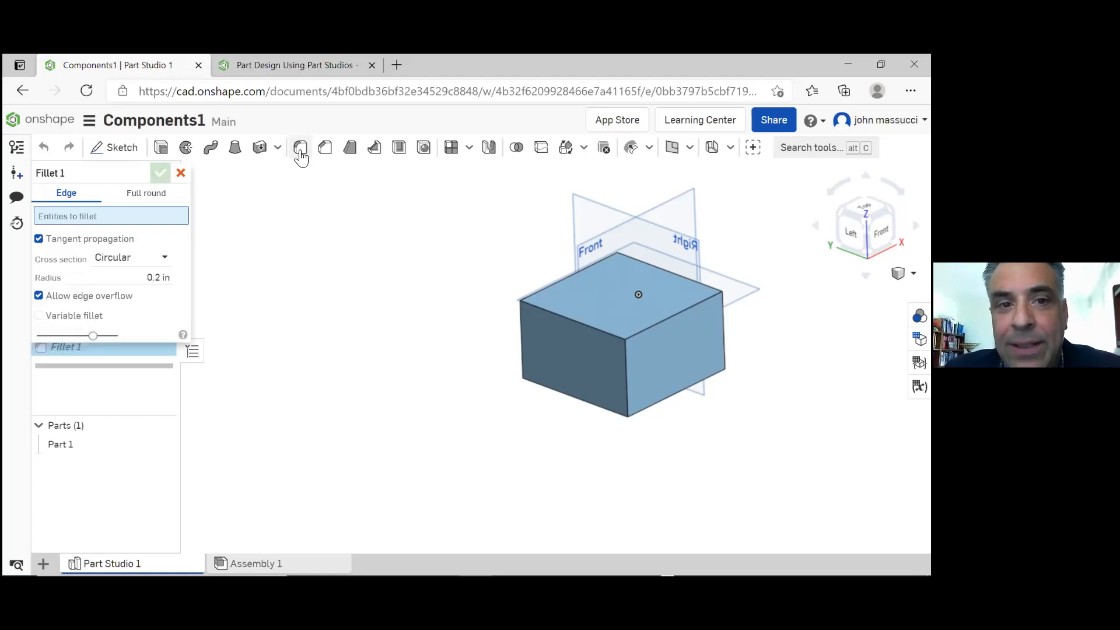
left_click(651, 324)
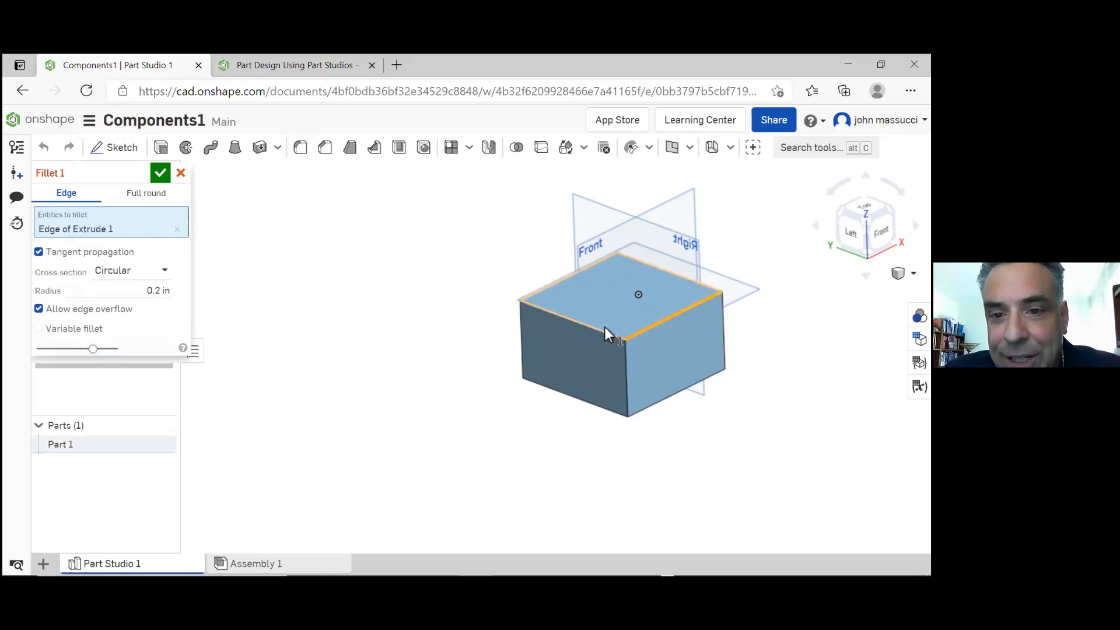
left_click(596, 331)
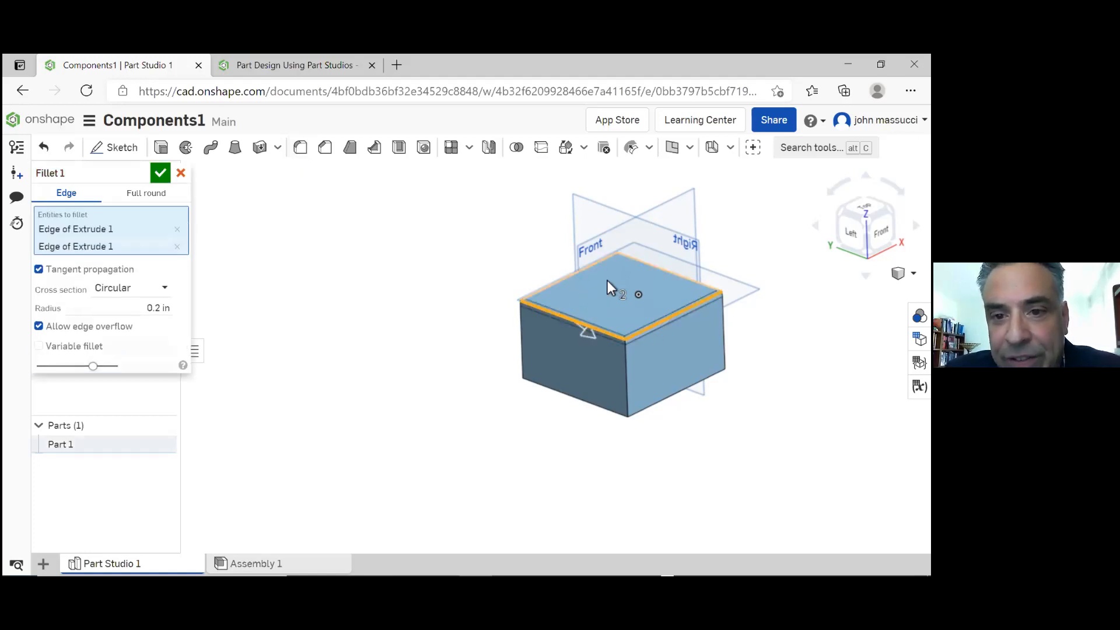
right_click_drag(634, 273, 597, 285)
left_click(637, 289)
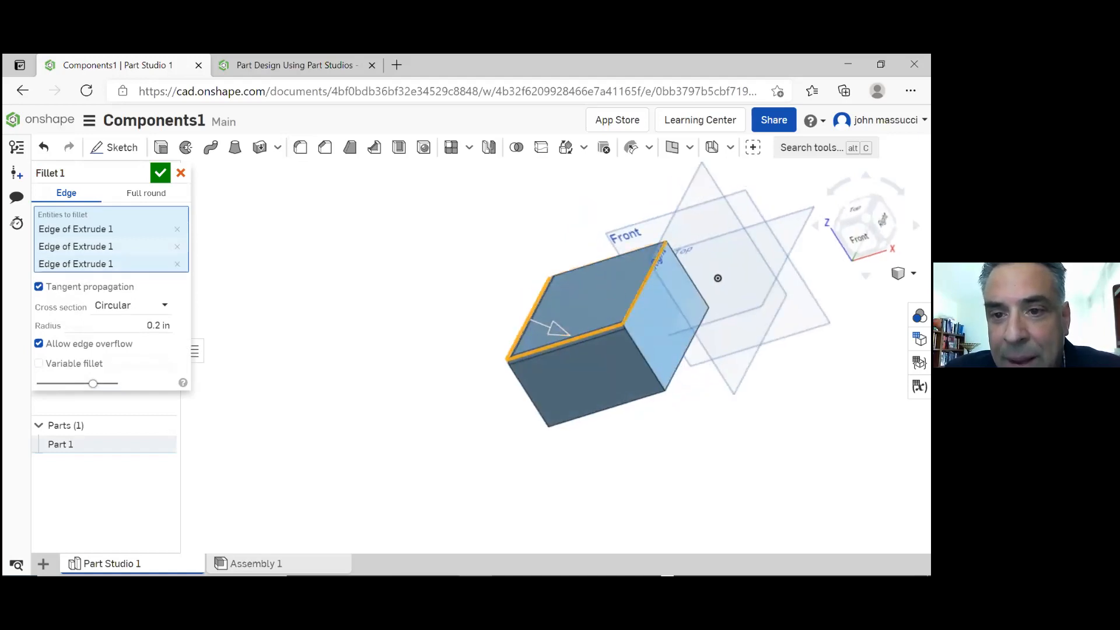
right_click_drag(560, 248, 645, 258)
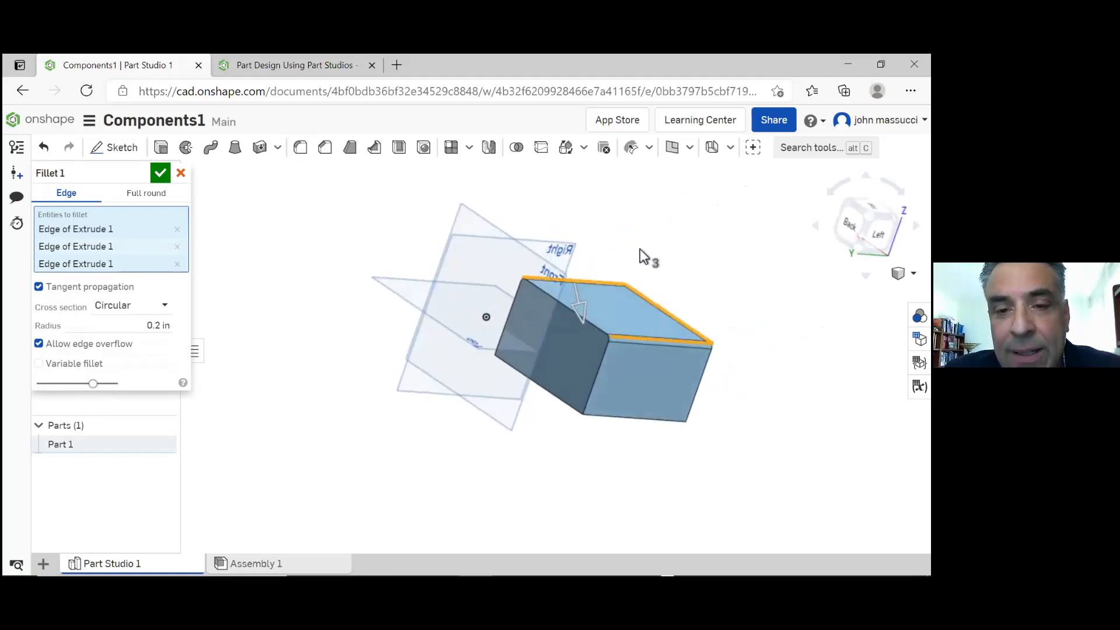
left_click(598, 326)
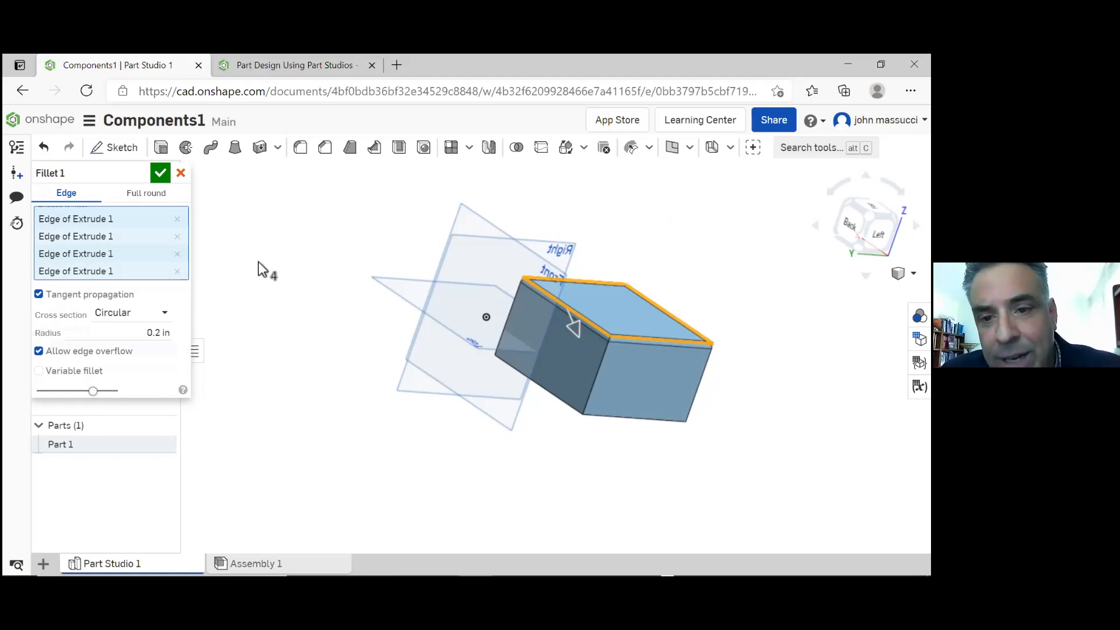
left_click(159, 175)
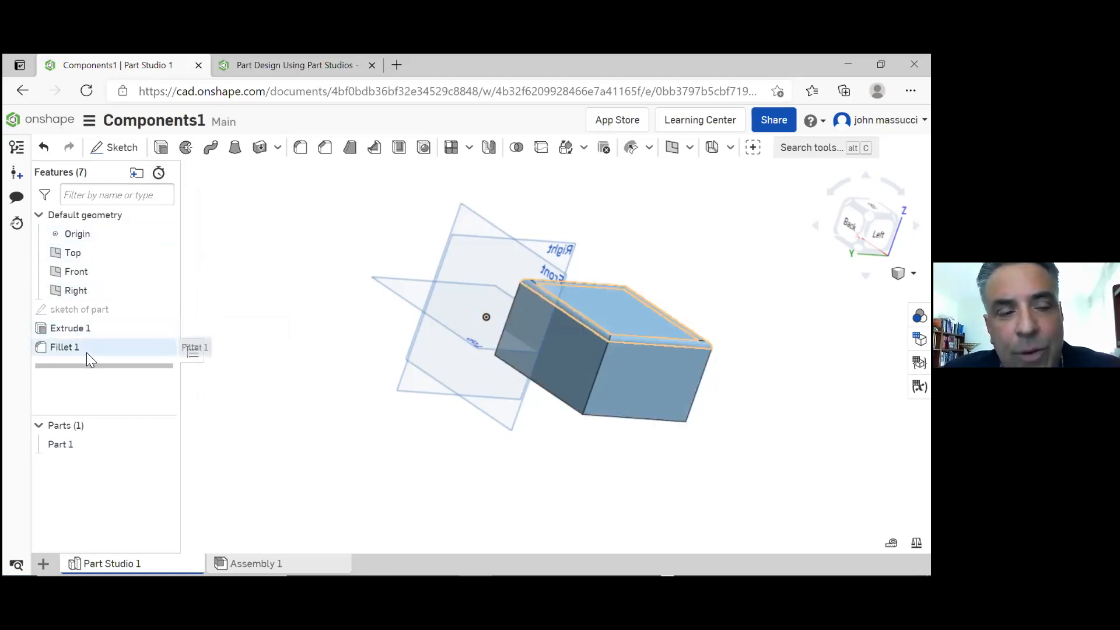
Edit the block's extrusion and set its depth to 6 in
double_click(65, 328)
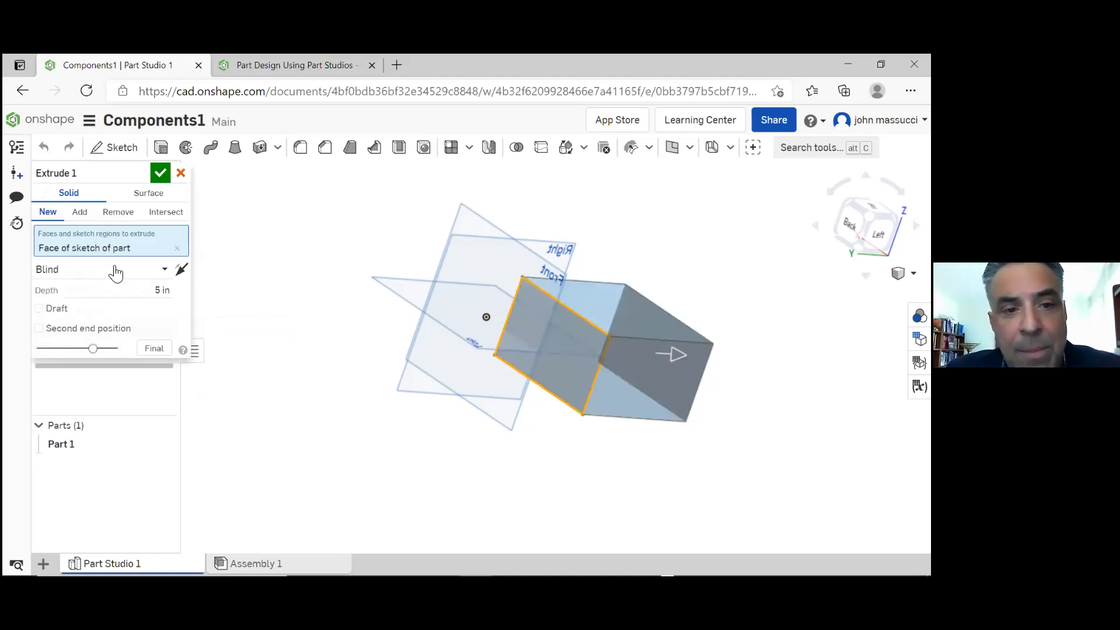
left_click(167, 293)
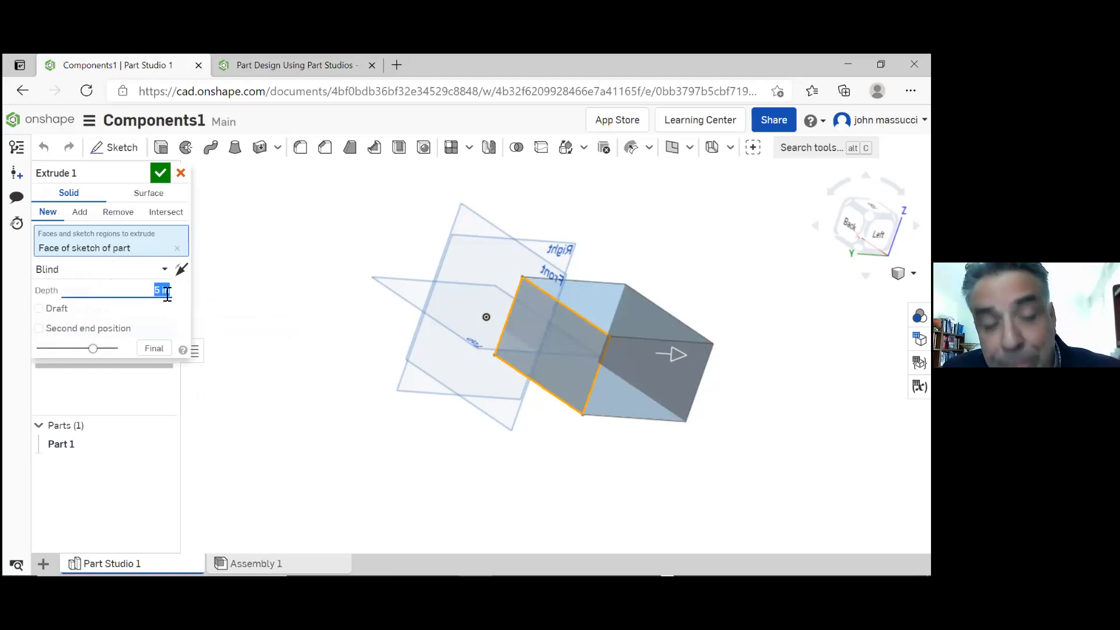
key("BackSpace")
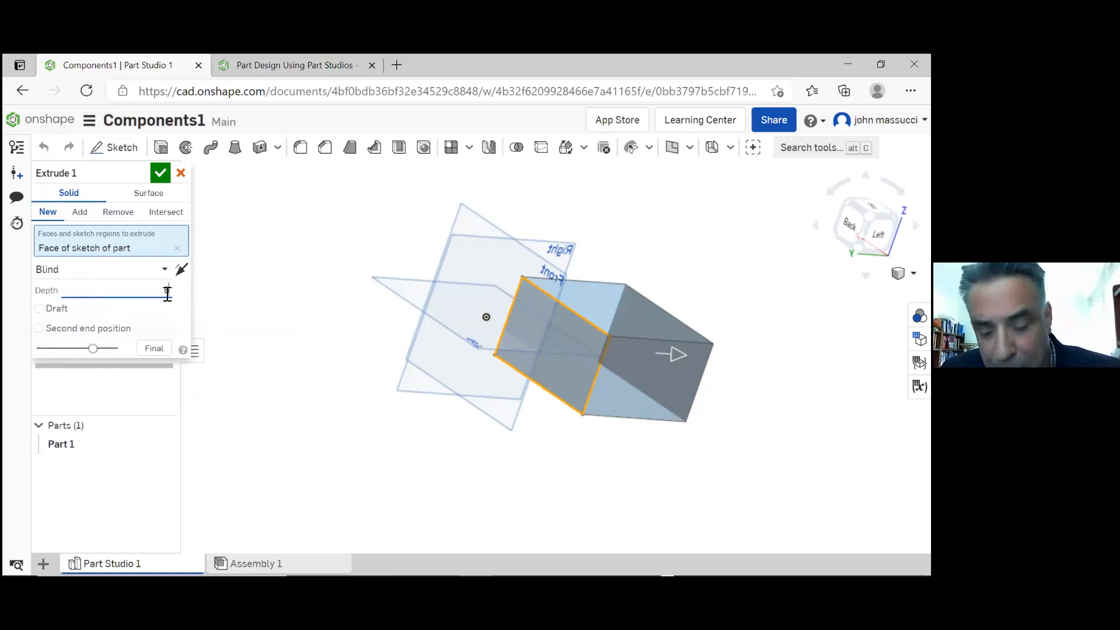
type("6")
key("Return")
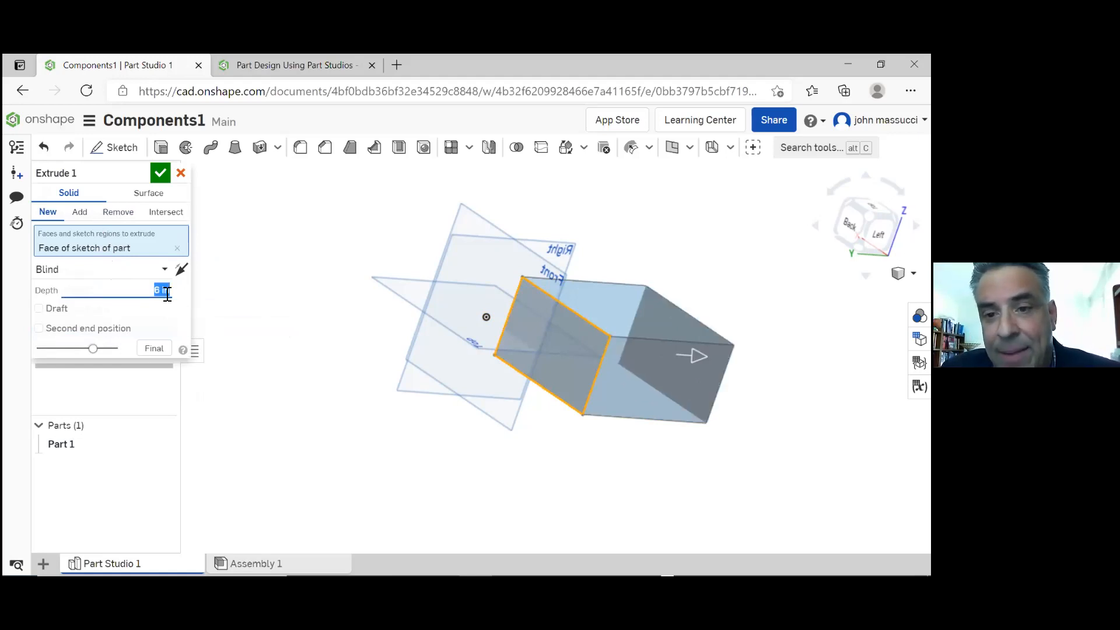
left_click(159, 174)
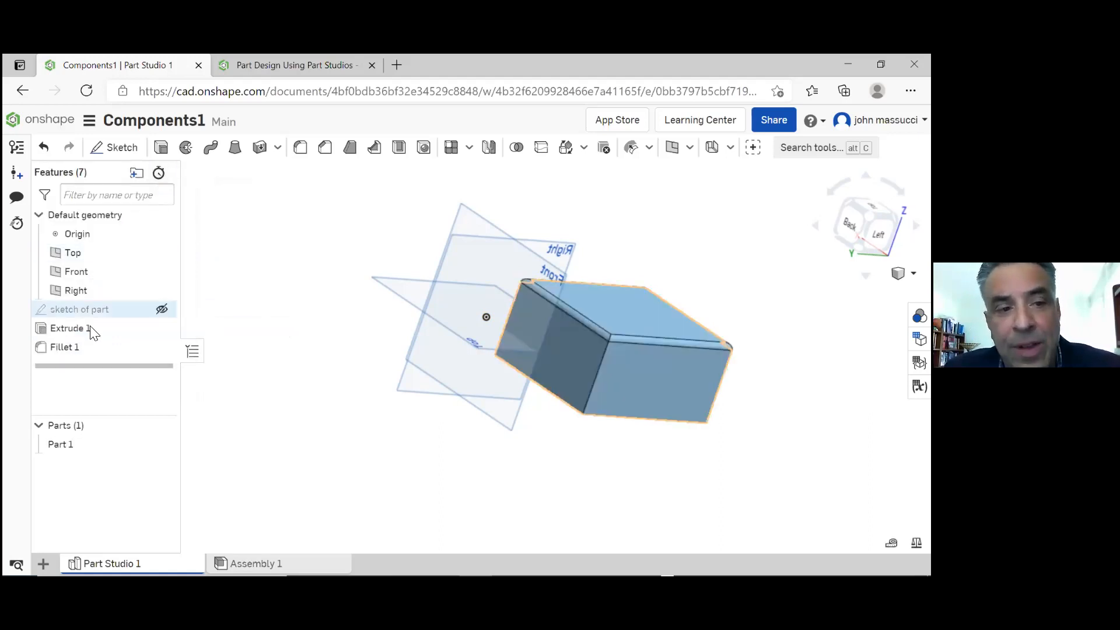
Edit the fillet on the block's top edges and set its radius to 0.7 in
left_click(66, 354)
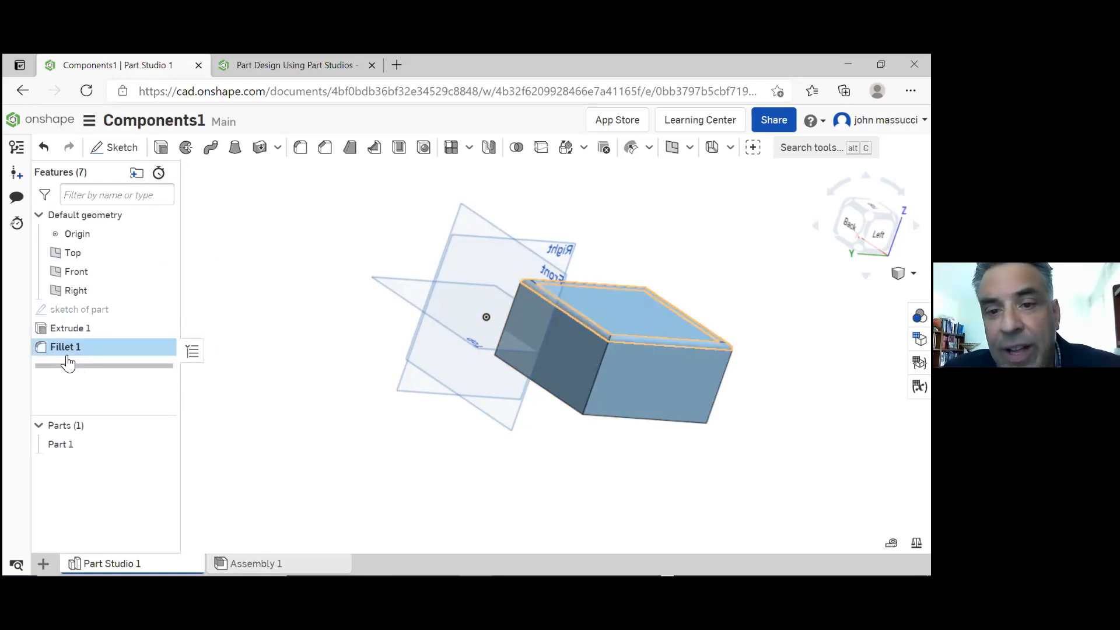
double_click(65, 353)
left_click(153, 332)
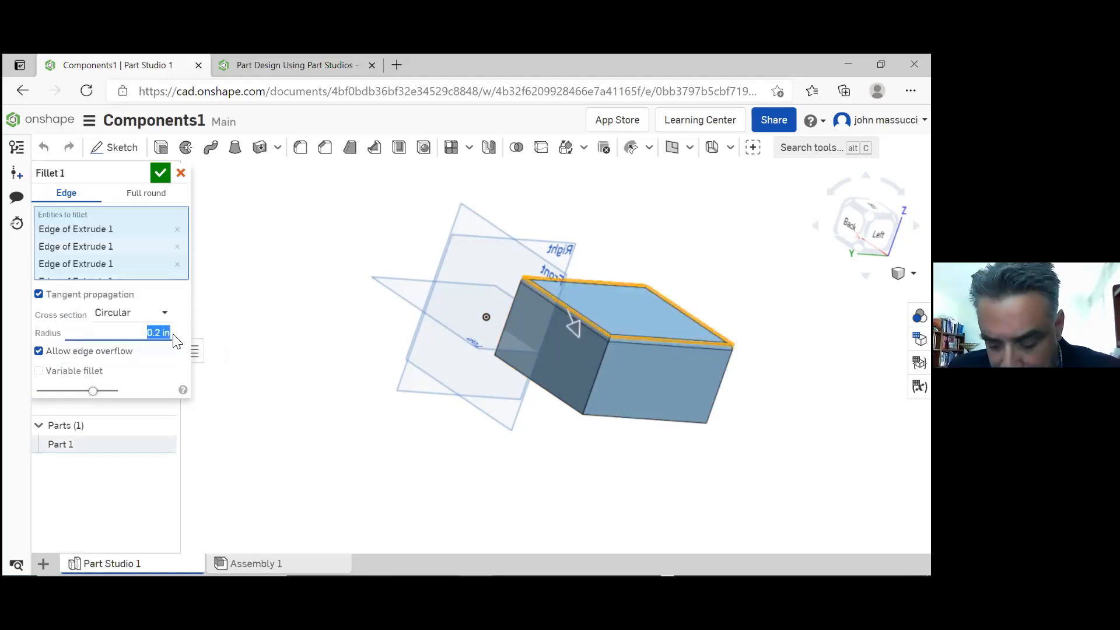
type("0.7")
key("Return")
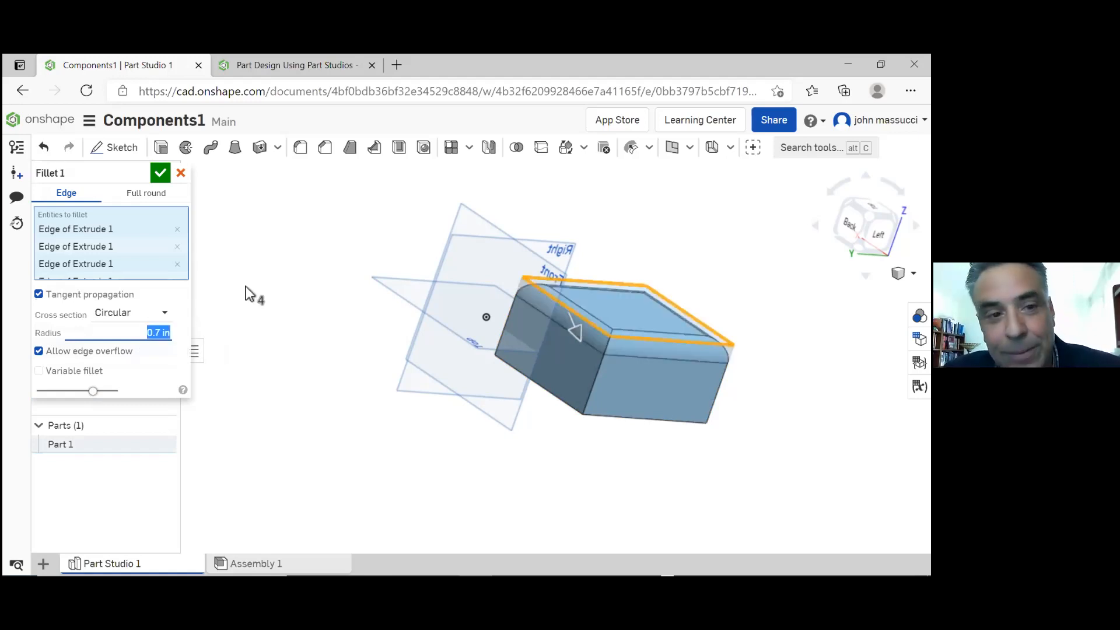
left_click(160, 174)
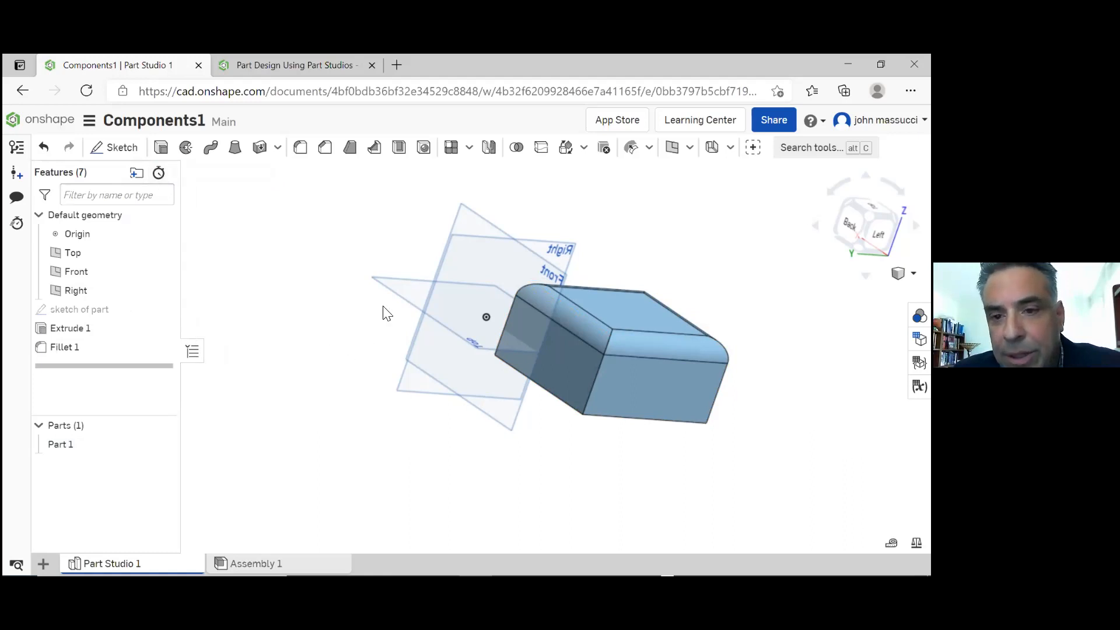
Start a new sketch on the flat top face of the filleted block
mouse_move(662, 249)
right_mouse_down()
mouse_move(637, 258)
mouse_move(658, 258)
right_mouse_up()
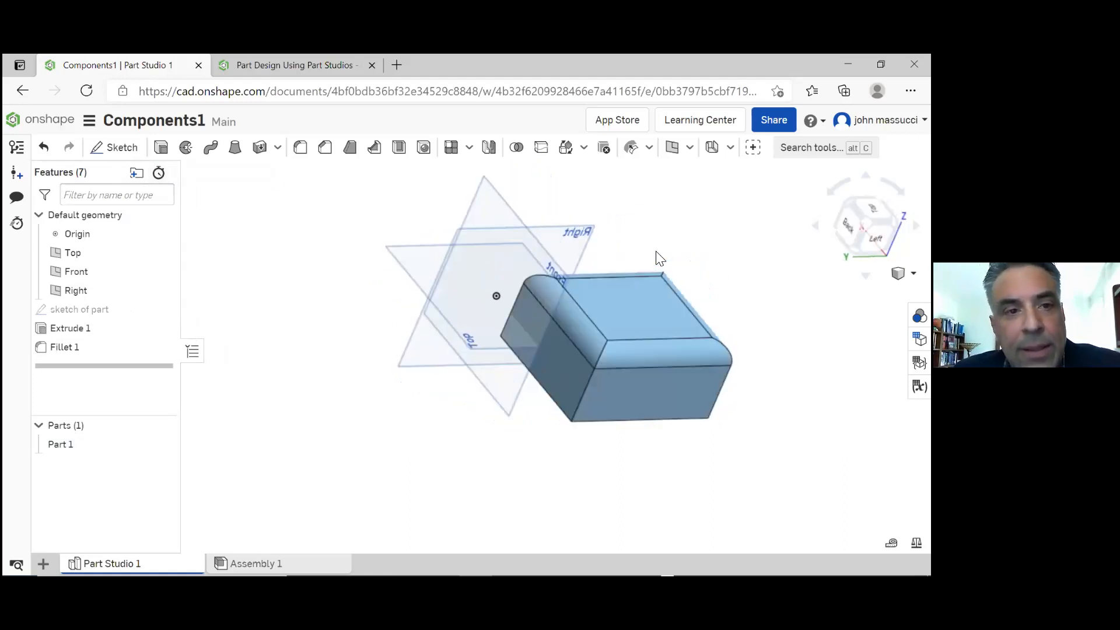
left_click(130, 151)
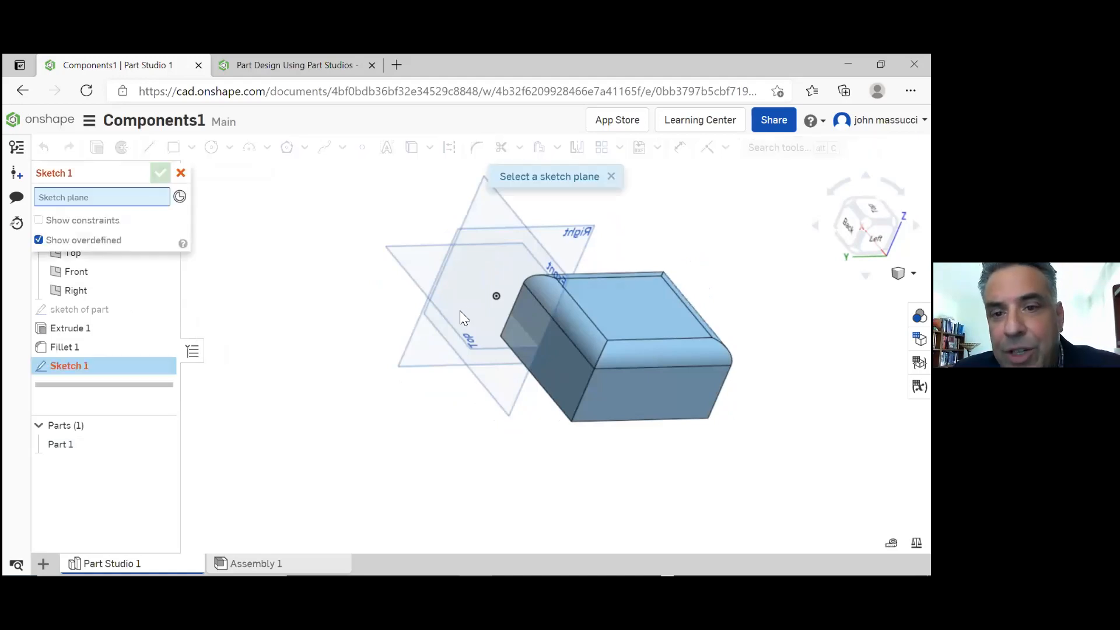
left_click(636, 311)
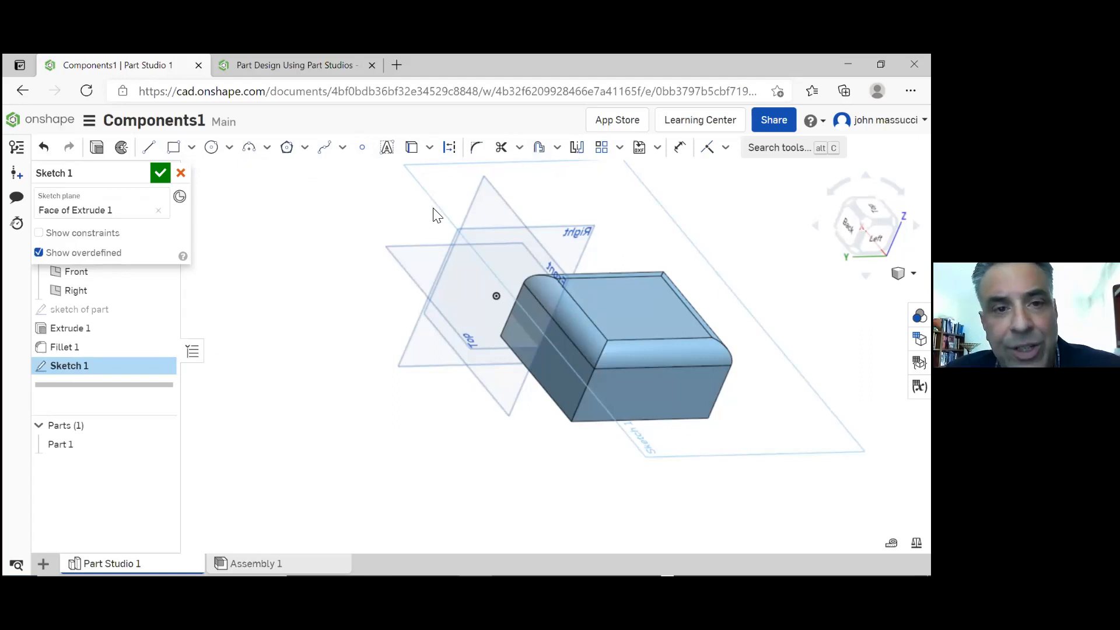
left_click(363, 155)
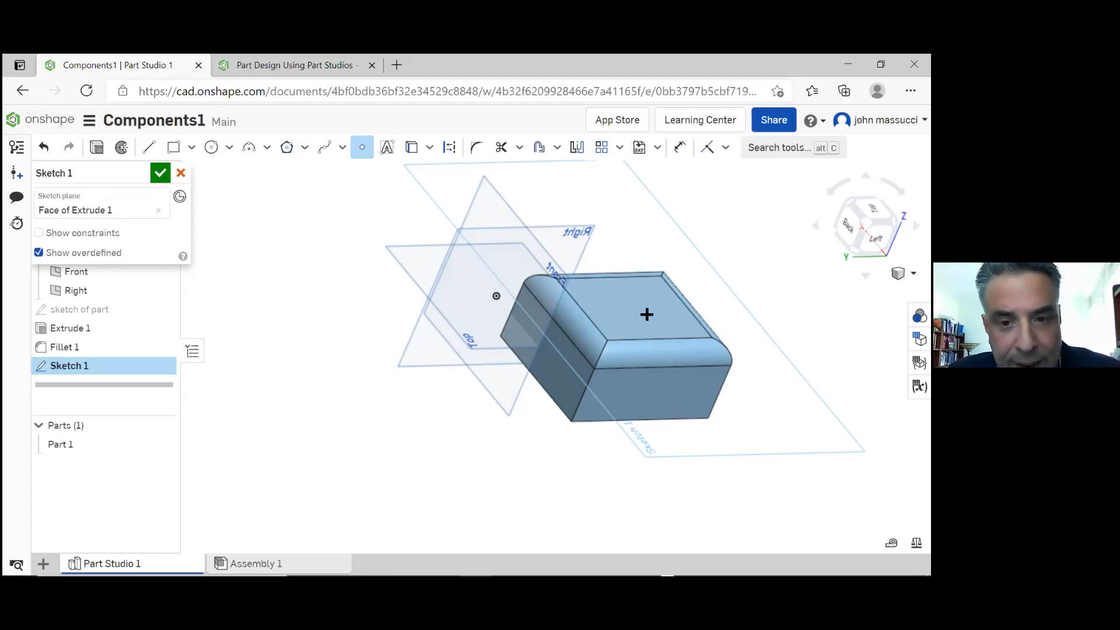
key("Escape")
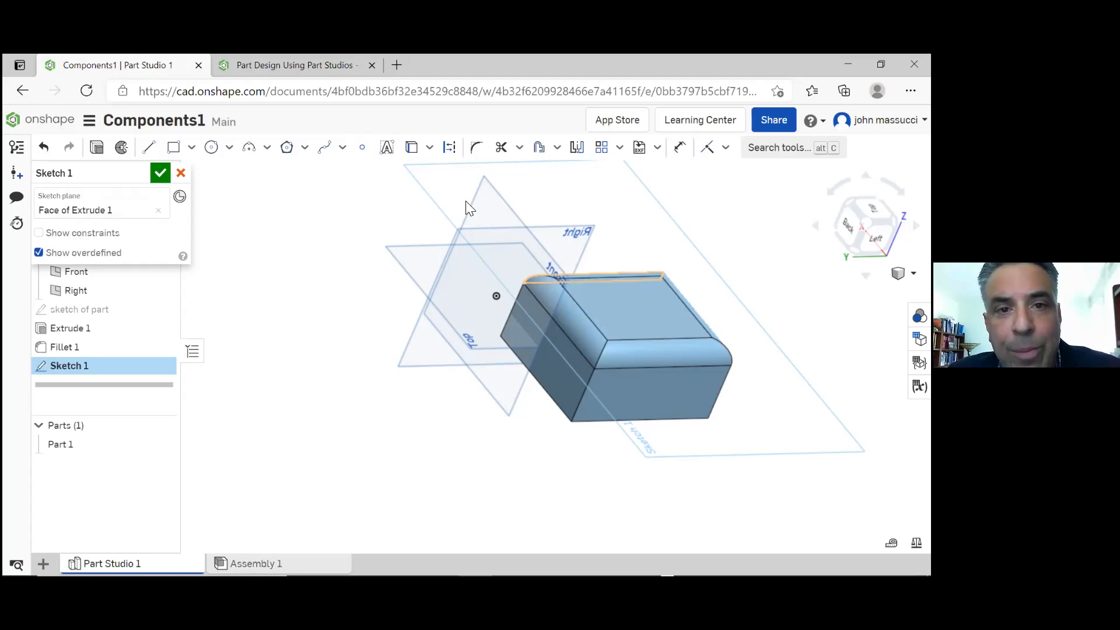
Project the four edges of the flat top face into the sketch with the Use tool
left_click(411, 153)
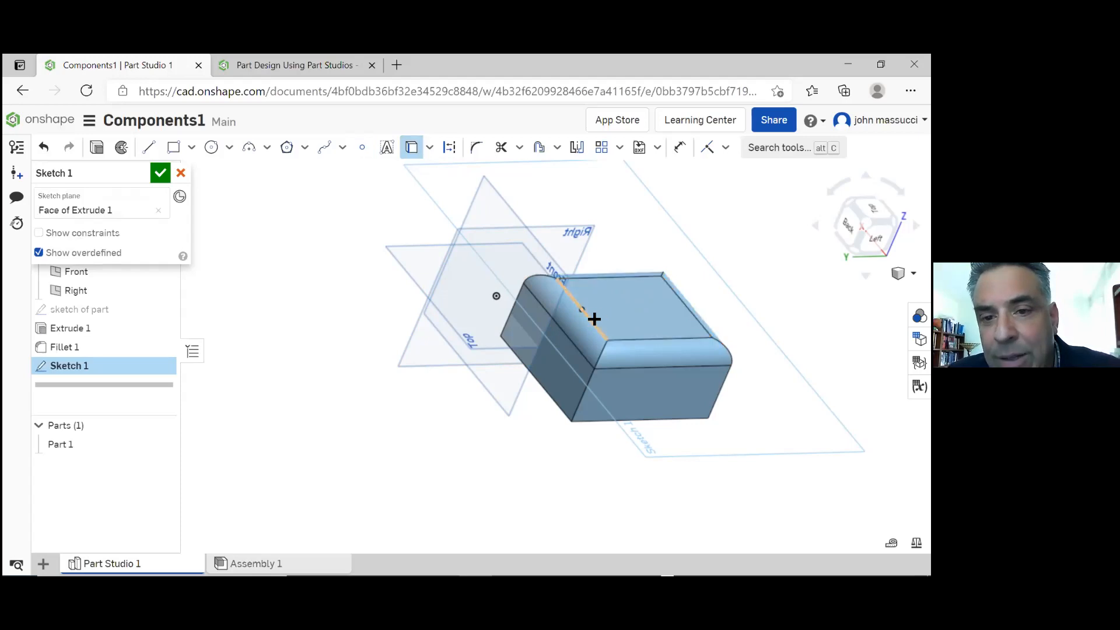
left_click(648, 339)
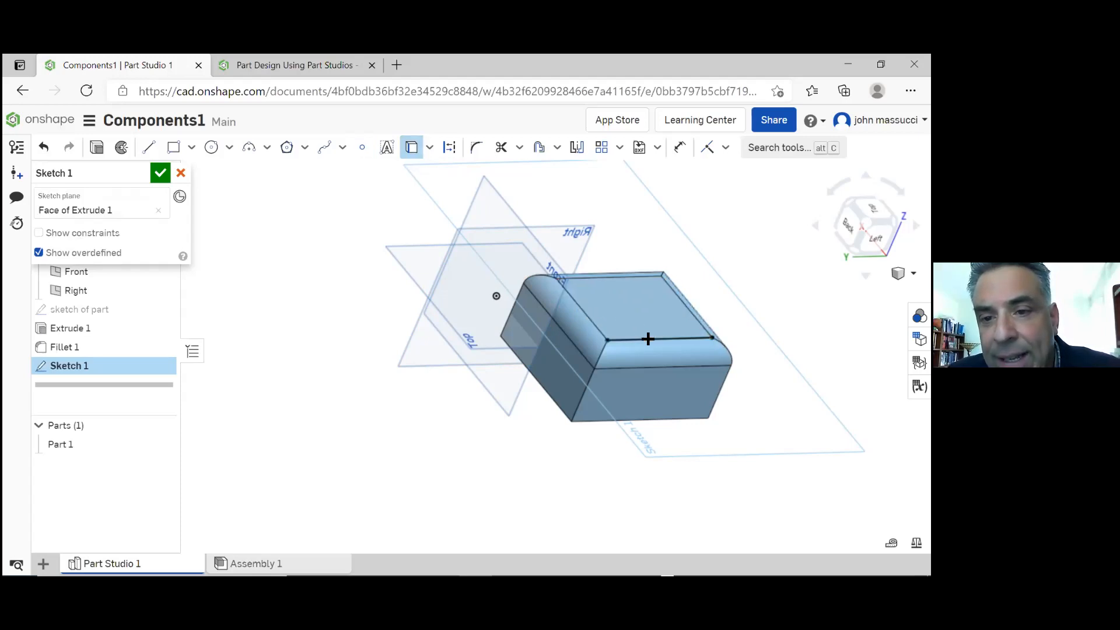
left_click(599, 326)
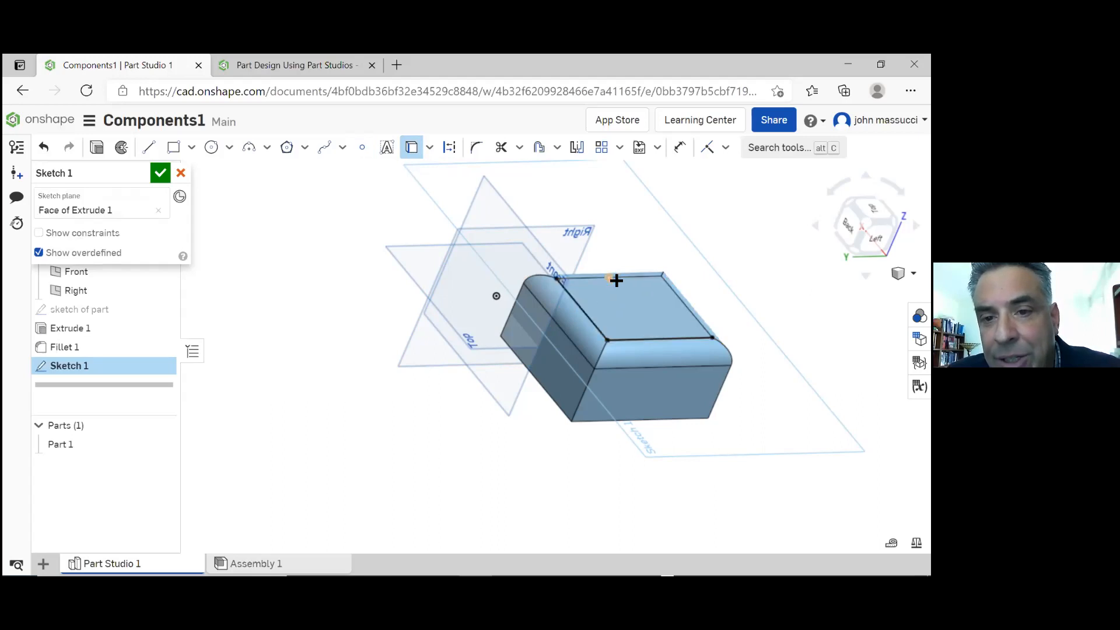
left_click(626, 276)
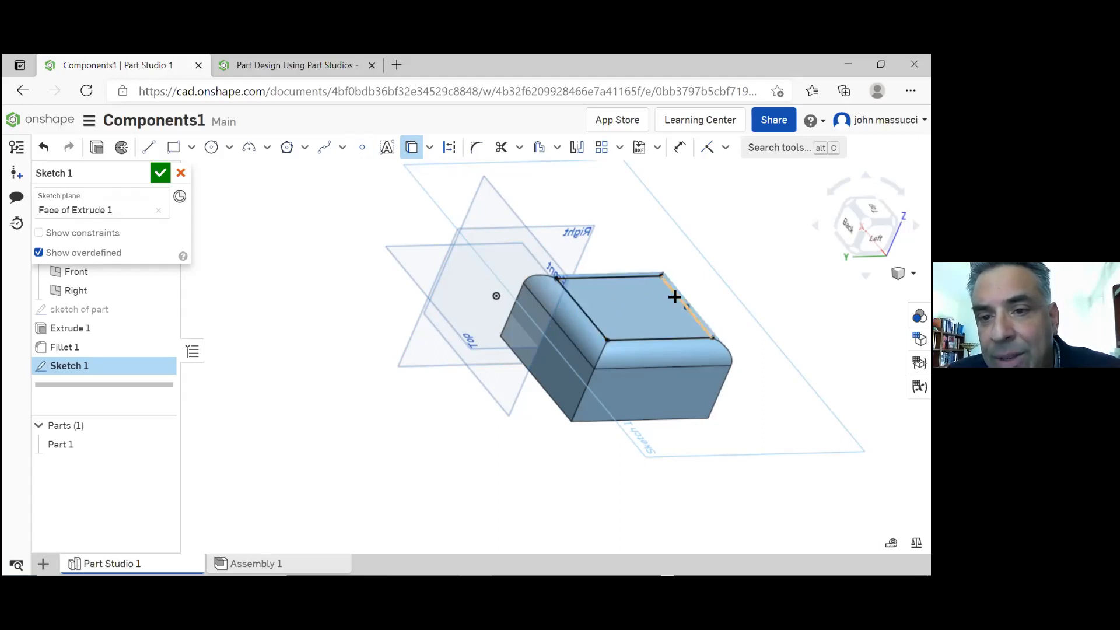
left_click(675, 297)
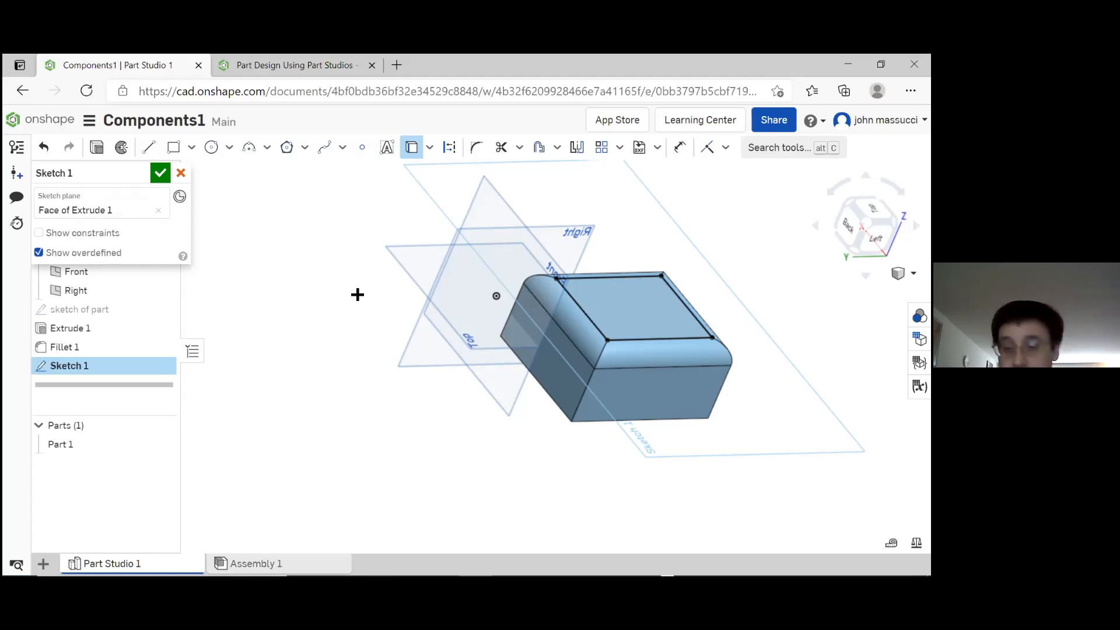
Convert all four projected edges of the top face into construction lines
left_click(413, 149)
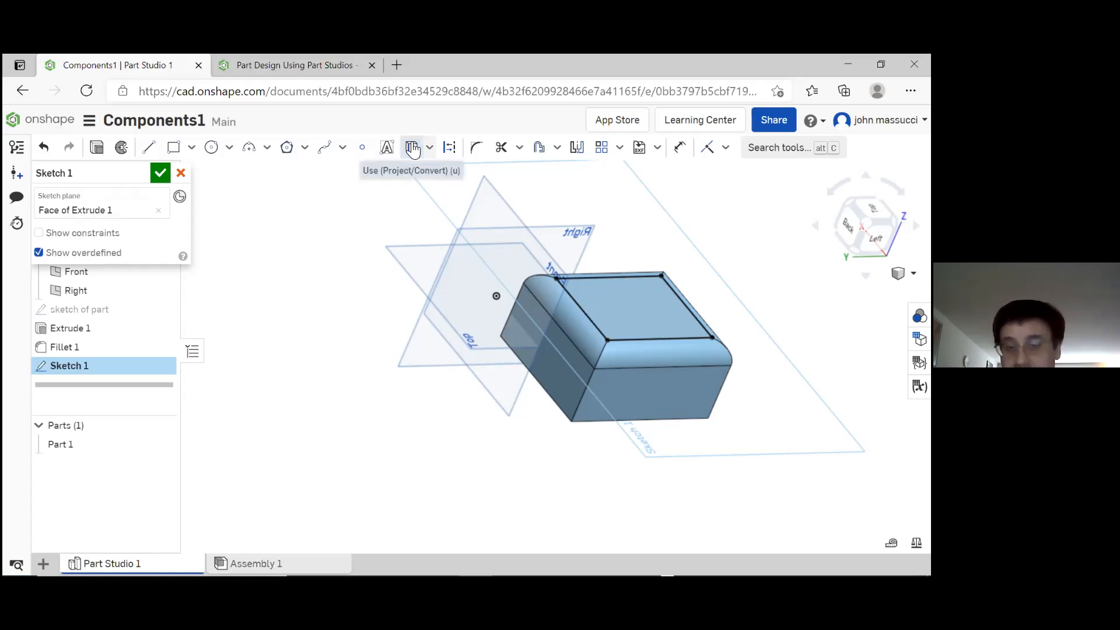
left_click(613, 277)
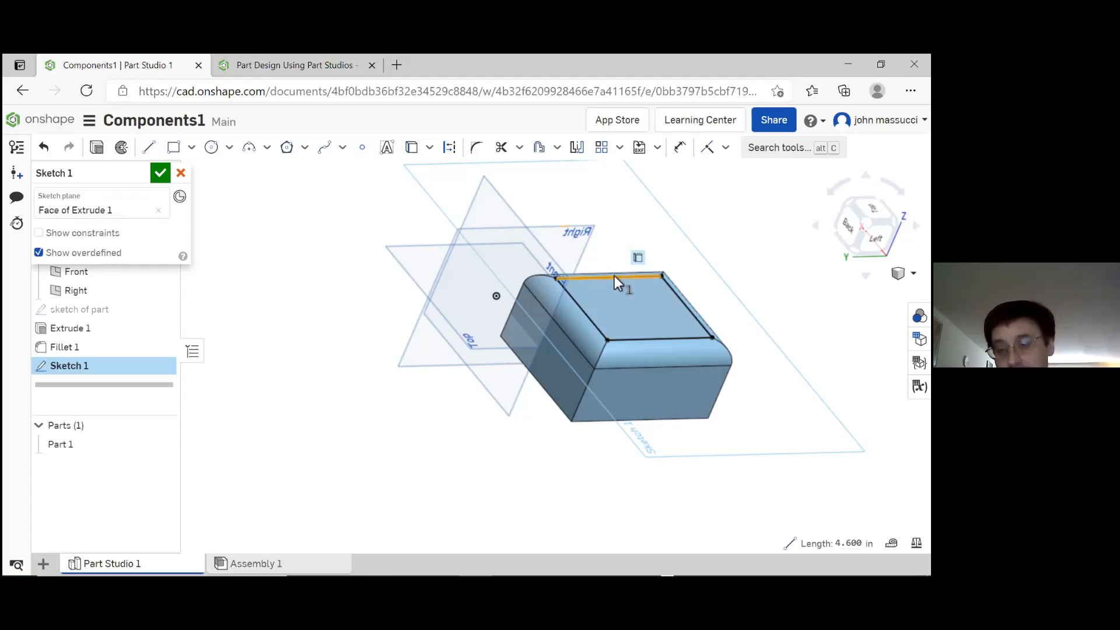
right_click(614, 279)
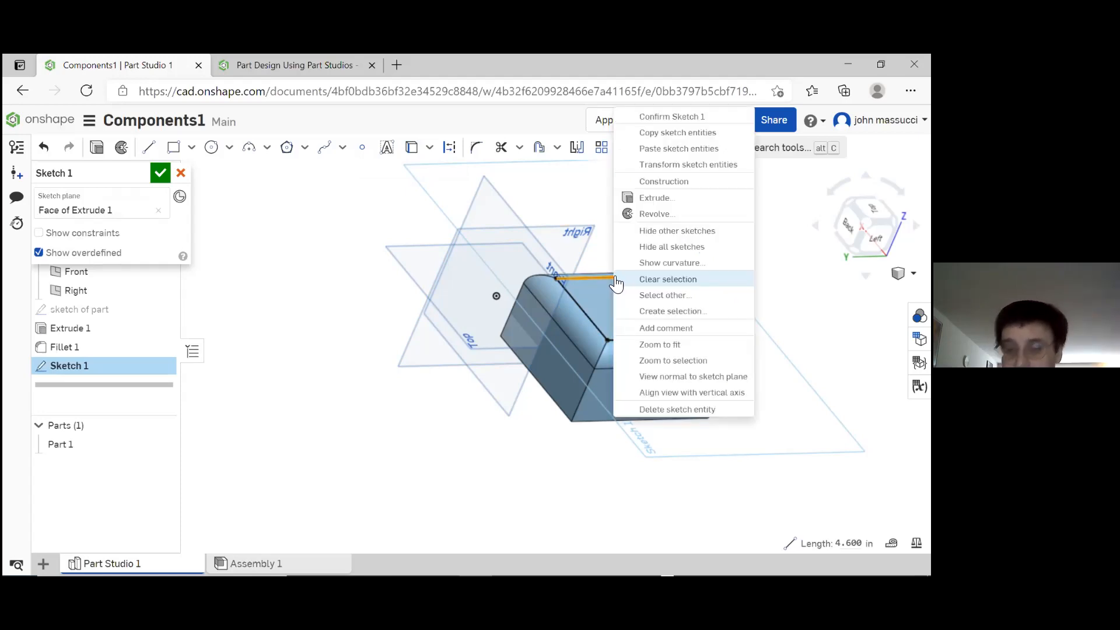
left_click(669, 181)
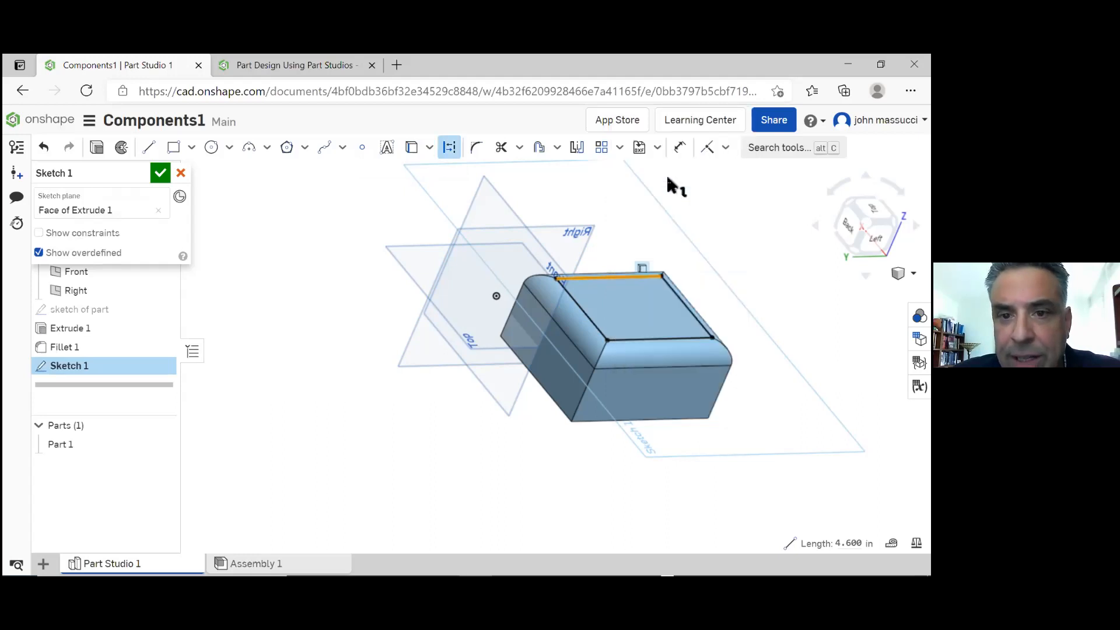
left_click(599, 332)
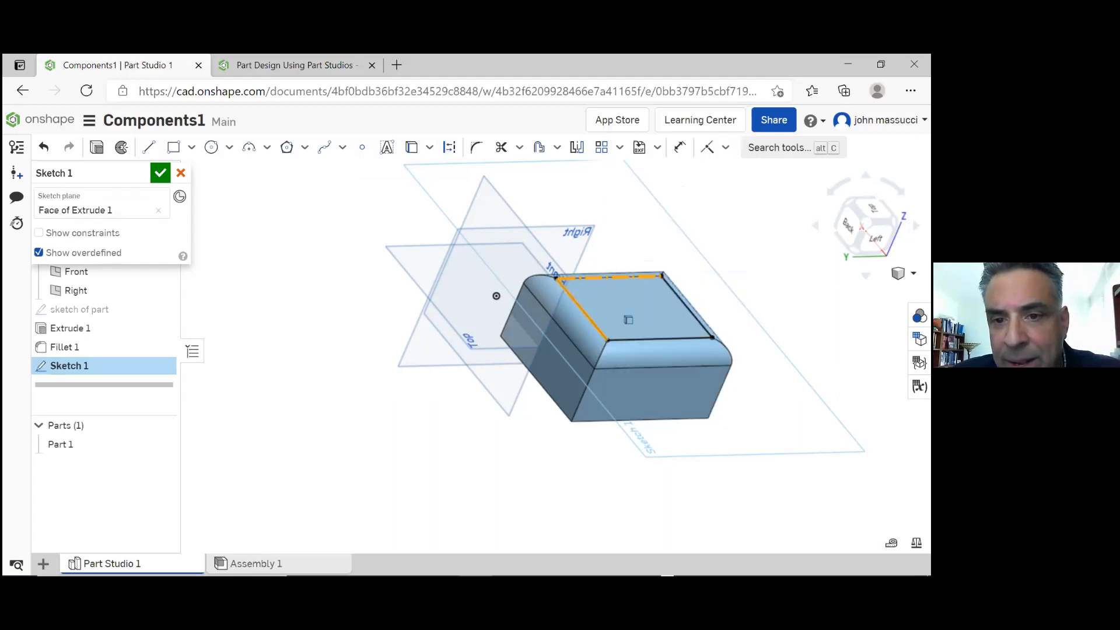
right_click(598, 331)
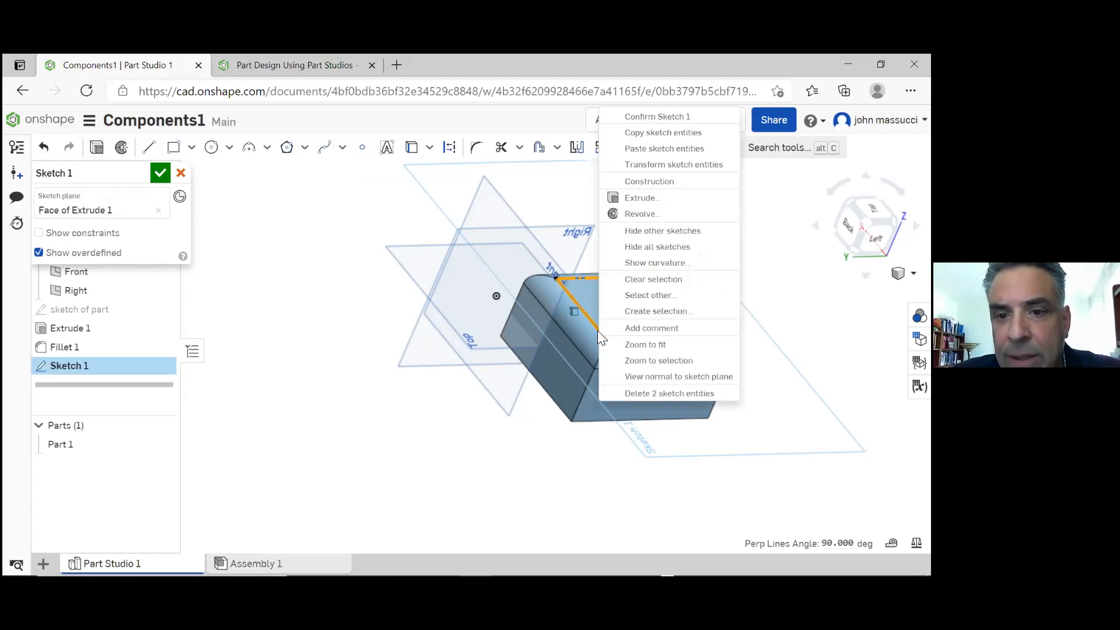
left_click(690, 192)
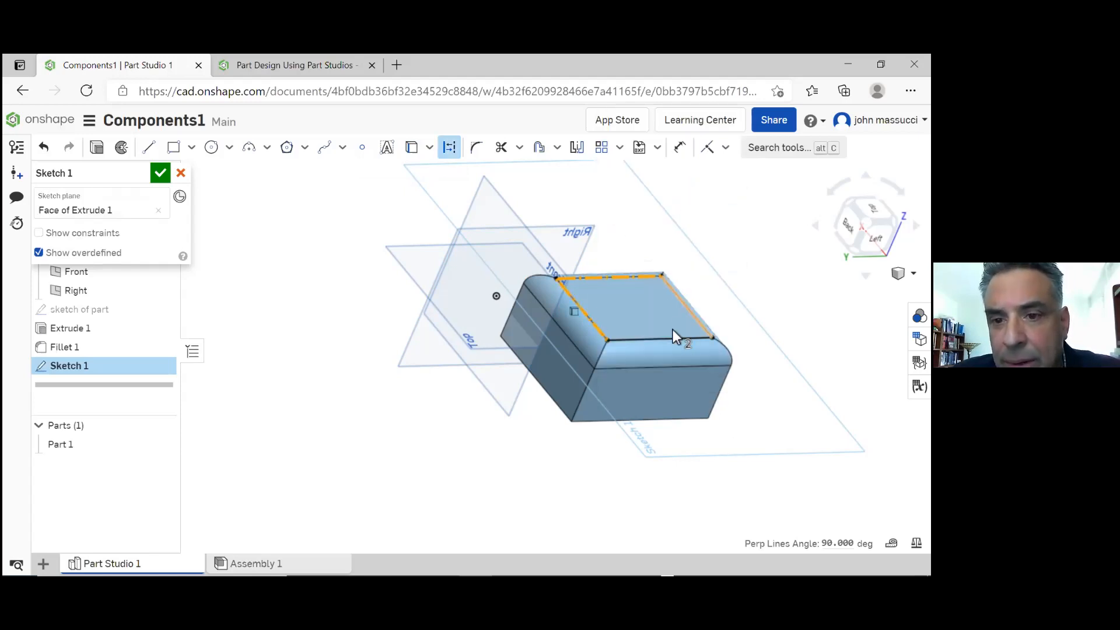
key("Escape")
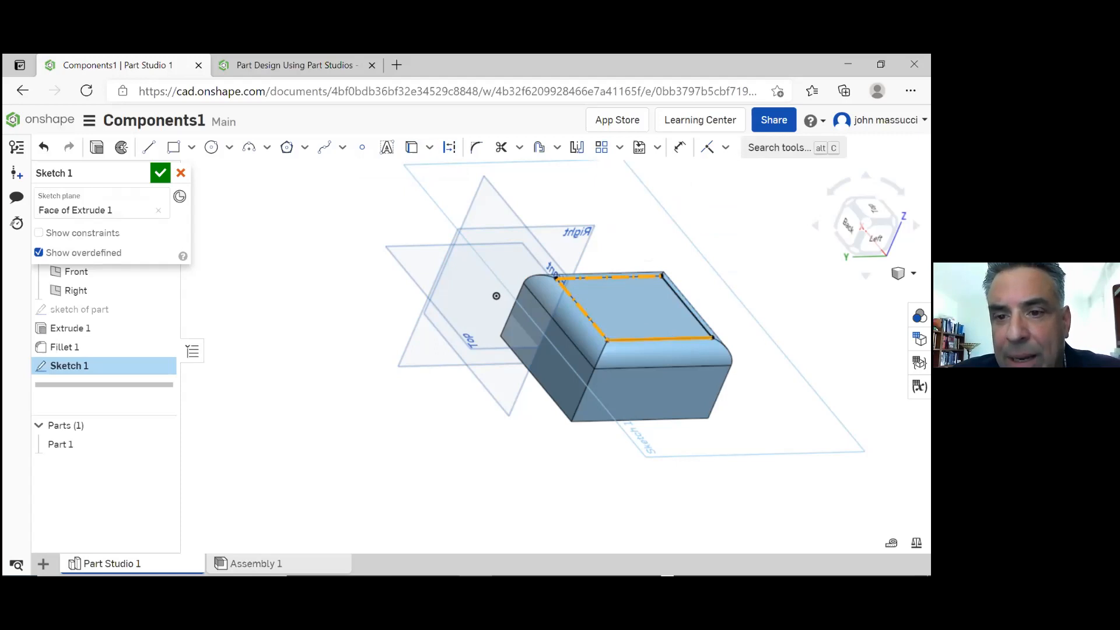
right_click(674, 336)
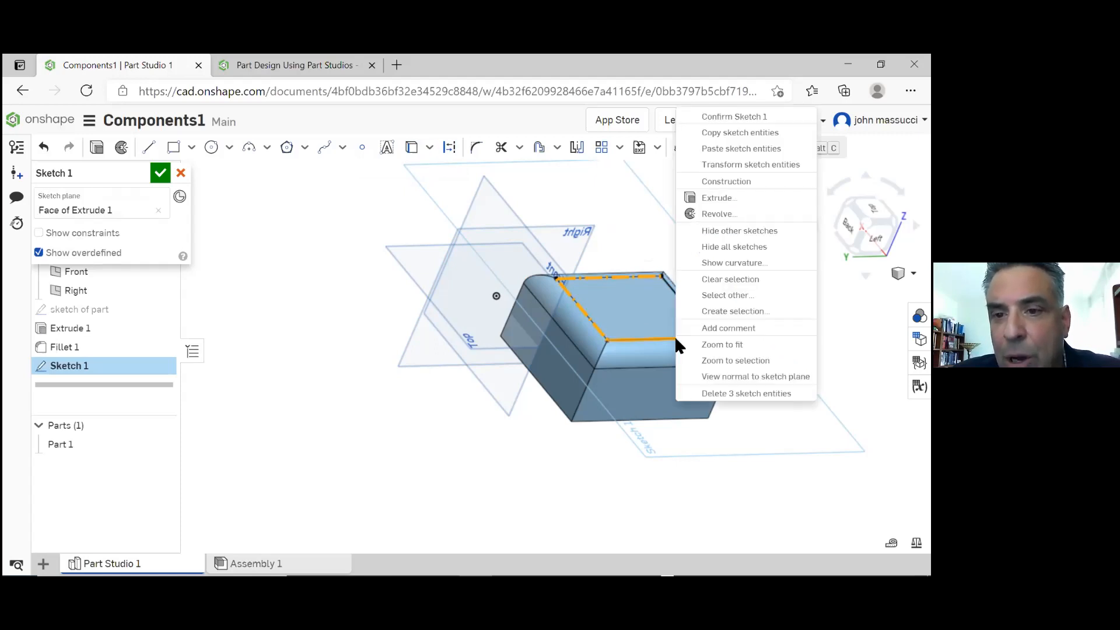
left_click(733, 184)
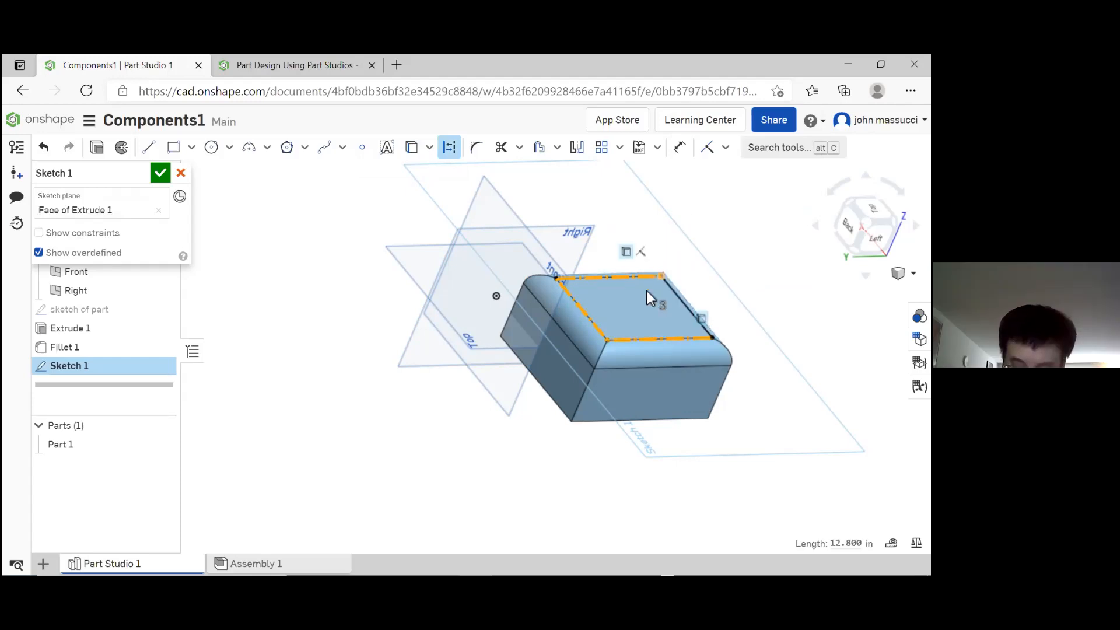
left_click(678, 297)
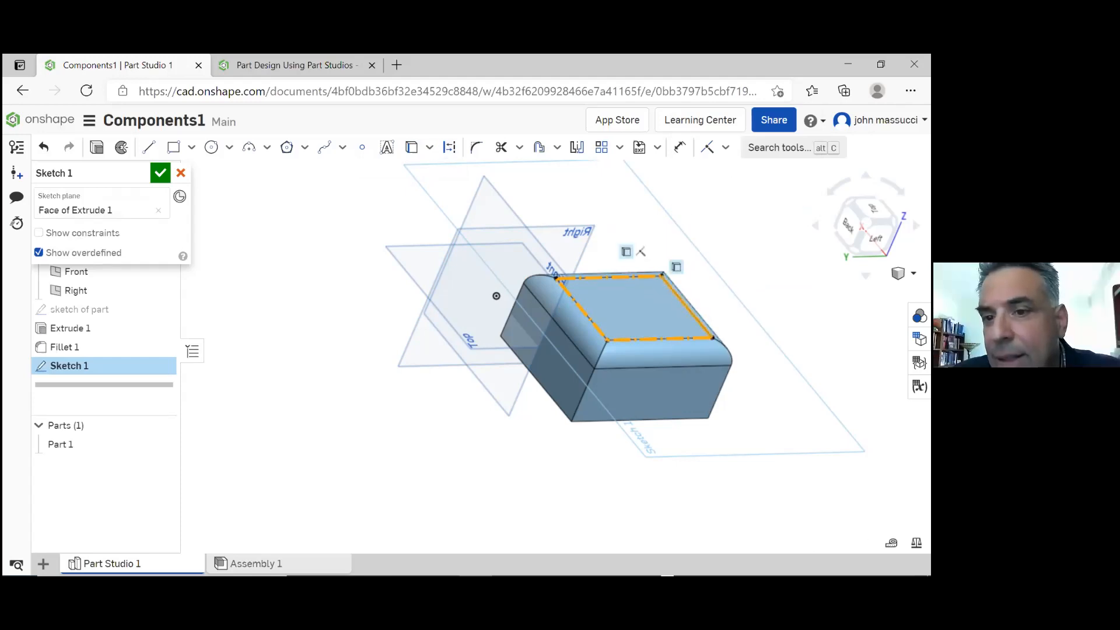
right_click(683, 303)
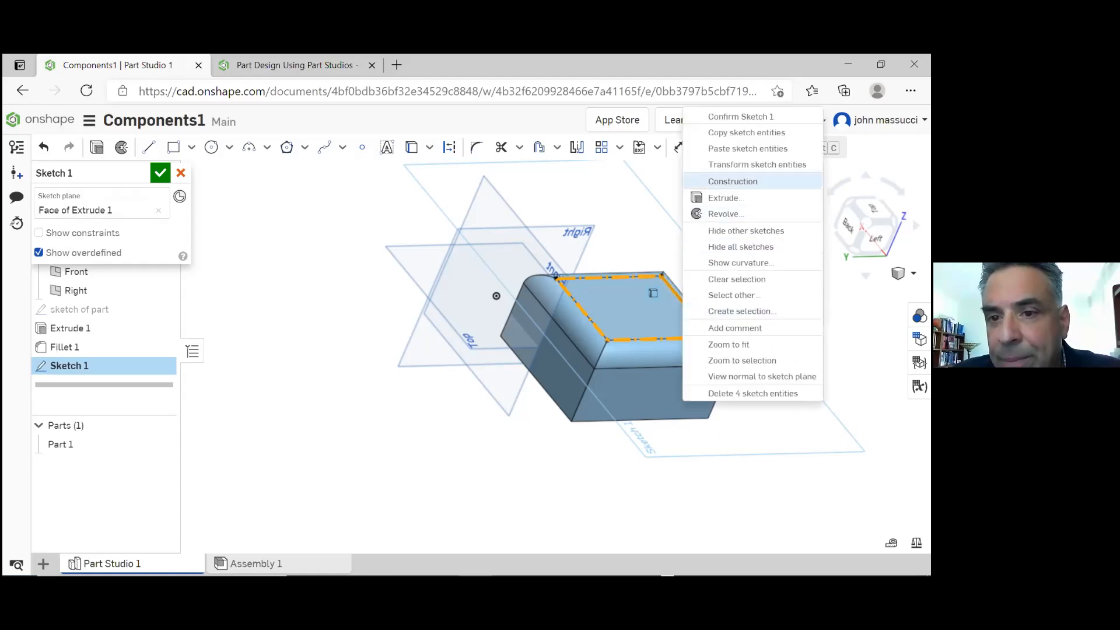
left_click(732, 182)
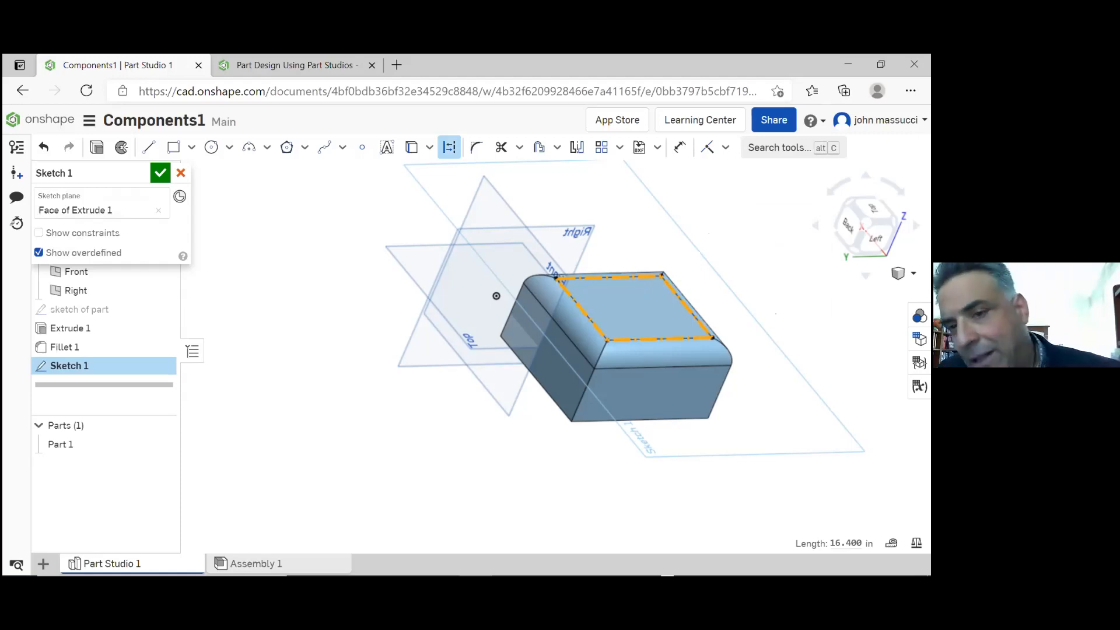
key("Escape")
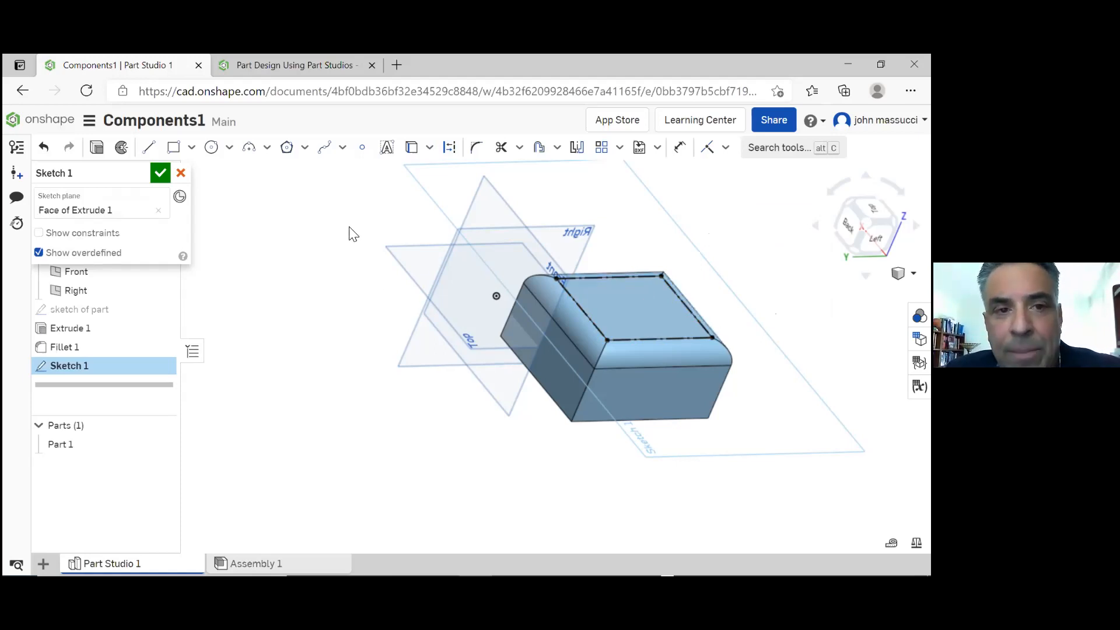
Place a sketch point near the middle of the top face, inside the construction rectangle
left_click(362, 150)
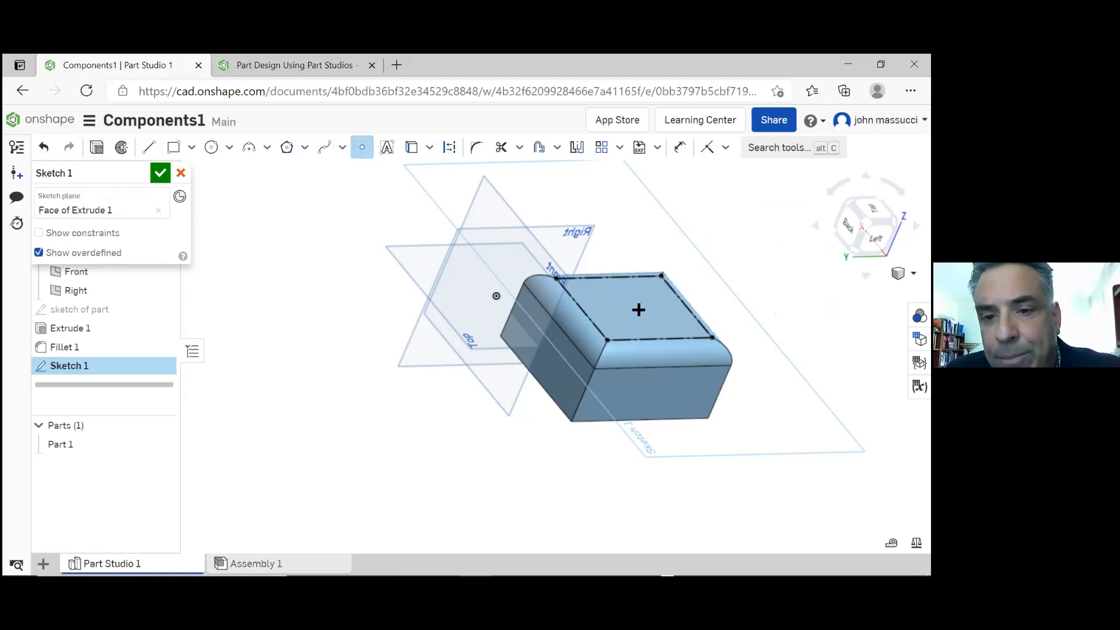
left_click(634, 305)
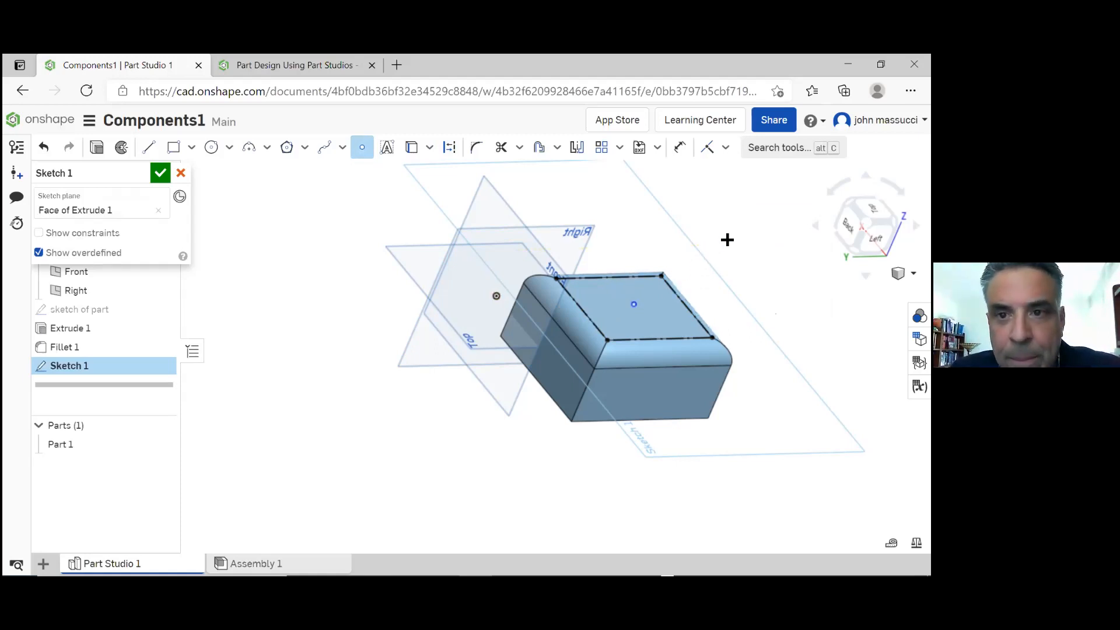
right_click_drag(744, 226, 732, 255)
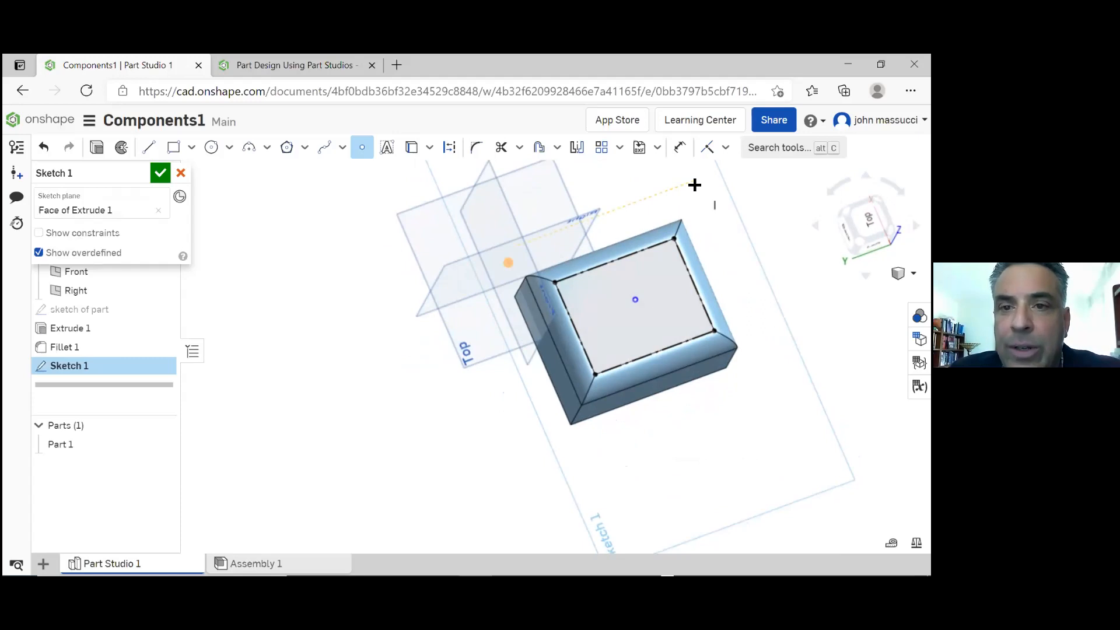
Try a vertical constraint on the point, followed by a midpoint constraint on the construction rectangle's front long edge
left_click(727, 150)
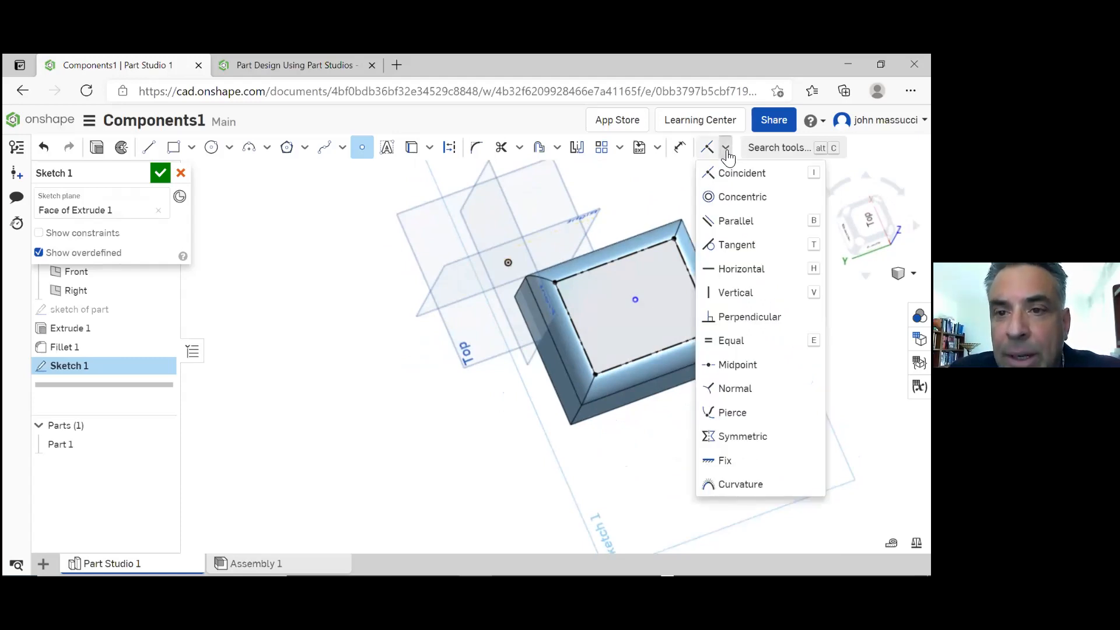
left_click(735, 295)
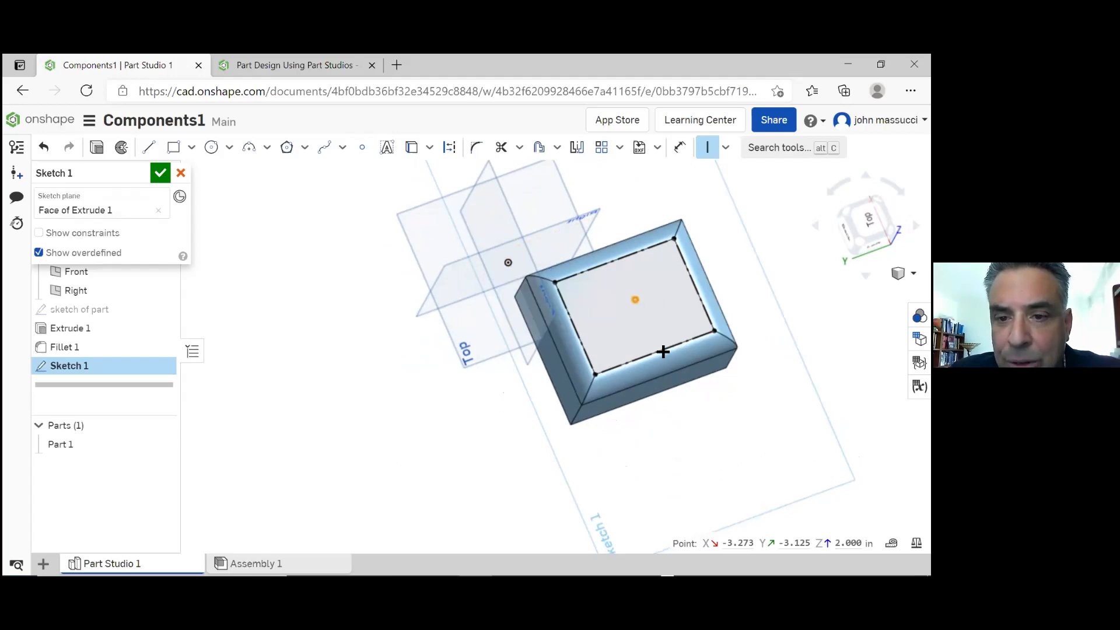
left_click(725, 149)
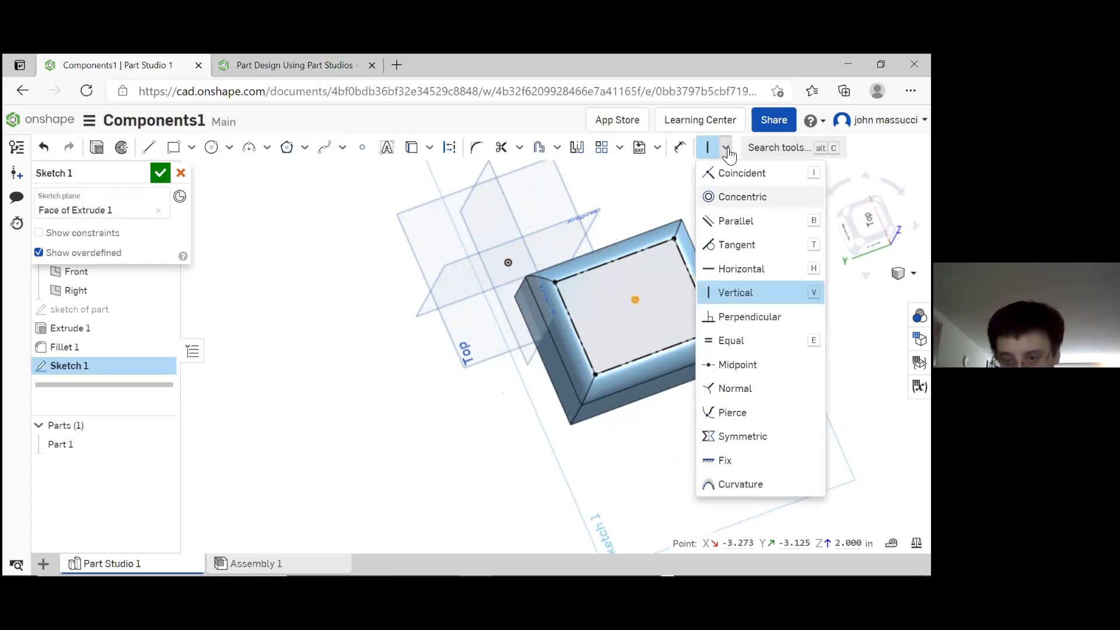
left_click(744, 366)
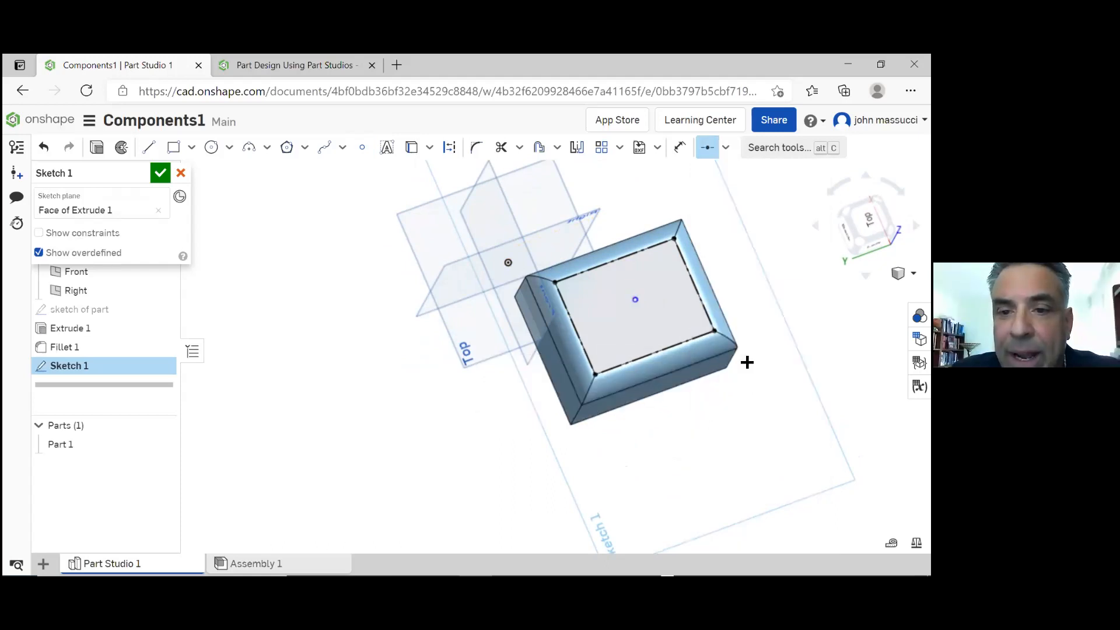
left_click(670, 347)
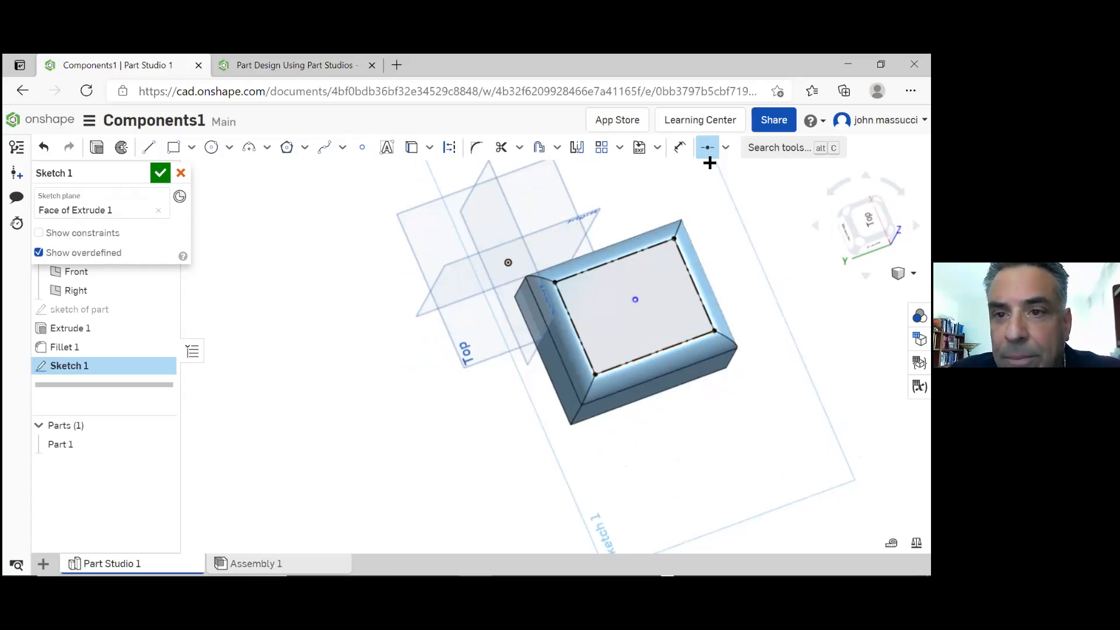
Add a sketch point at the midpoint of the construction rectangle's front long edge and turn on the constraint display
left_click(362, 150)
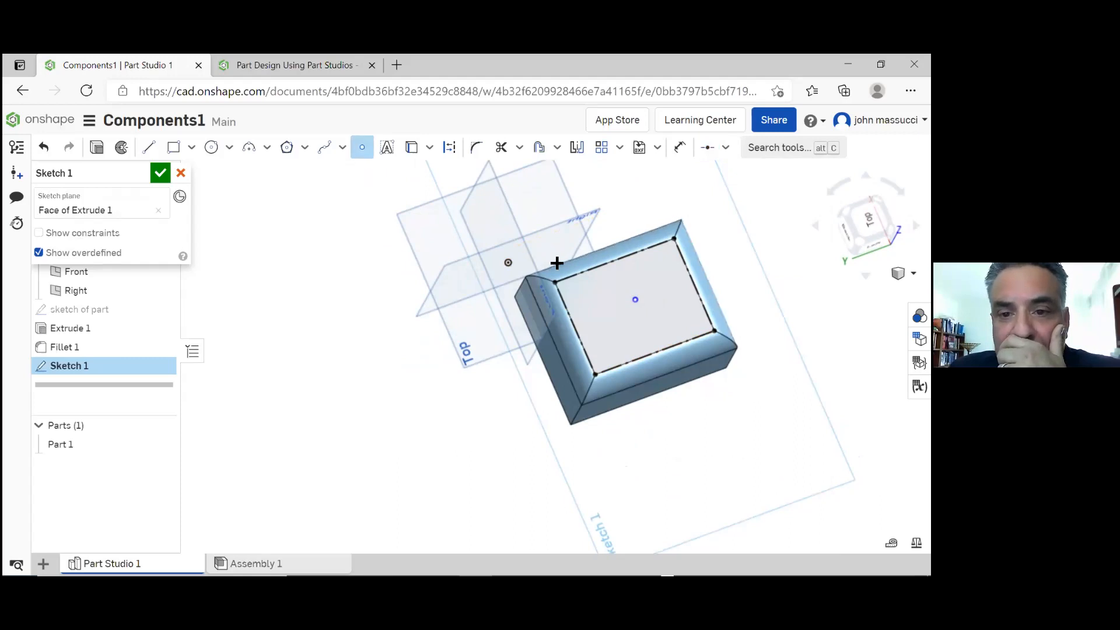
left_click(656, 353)
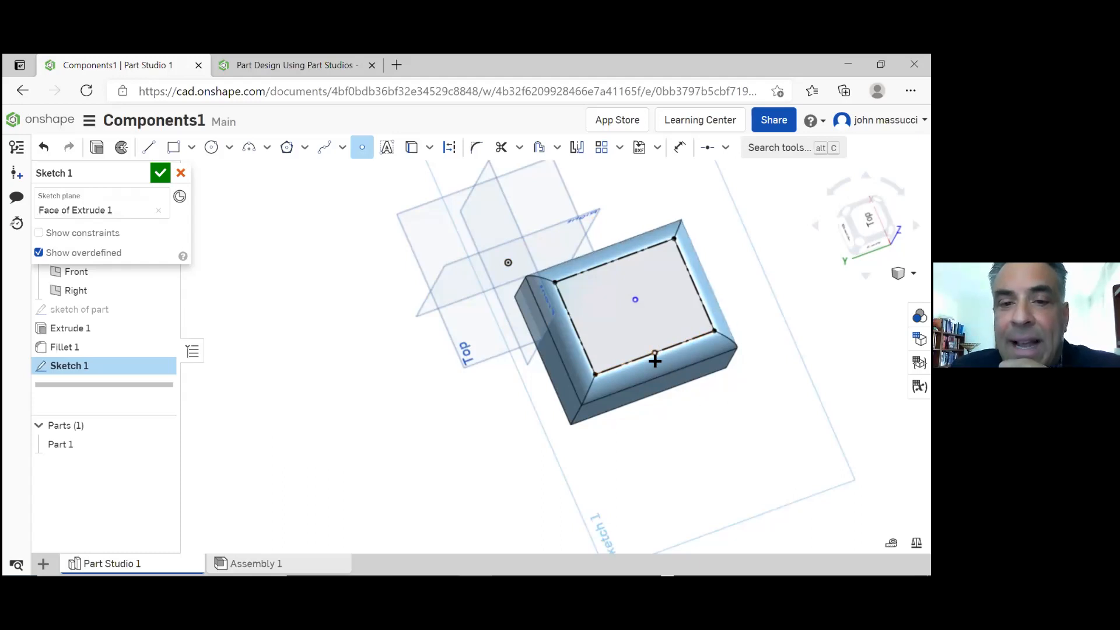
left_click(39, 235)
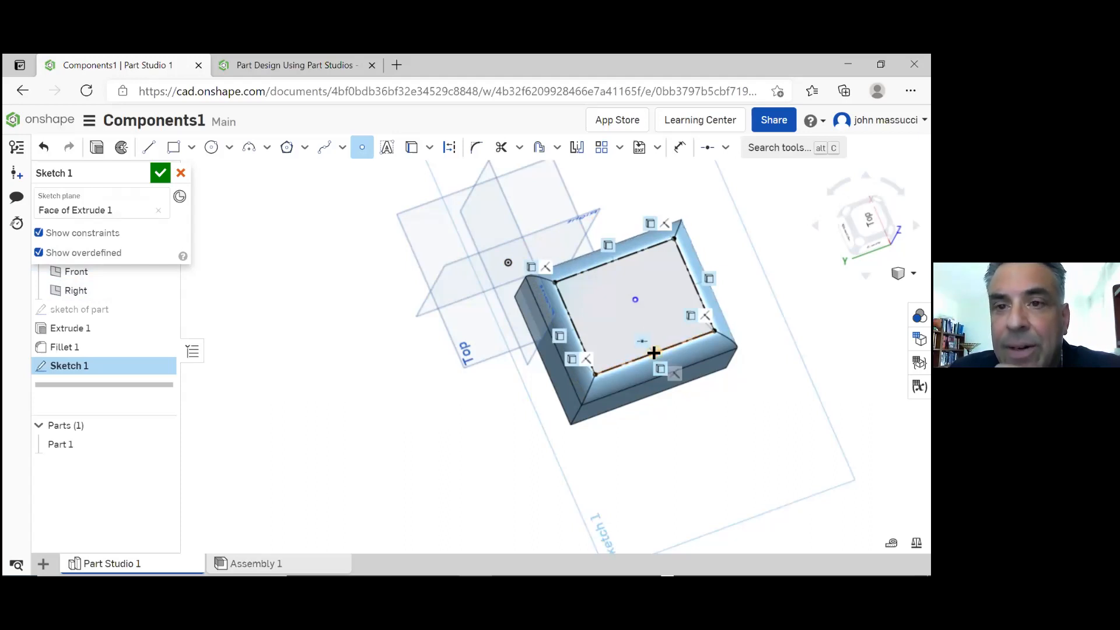
Try a vertical constraint between the point in the middle of the face and the midpoint point on the front long edge
left_click(726, 149)
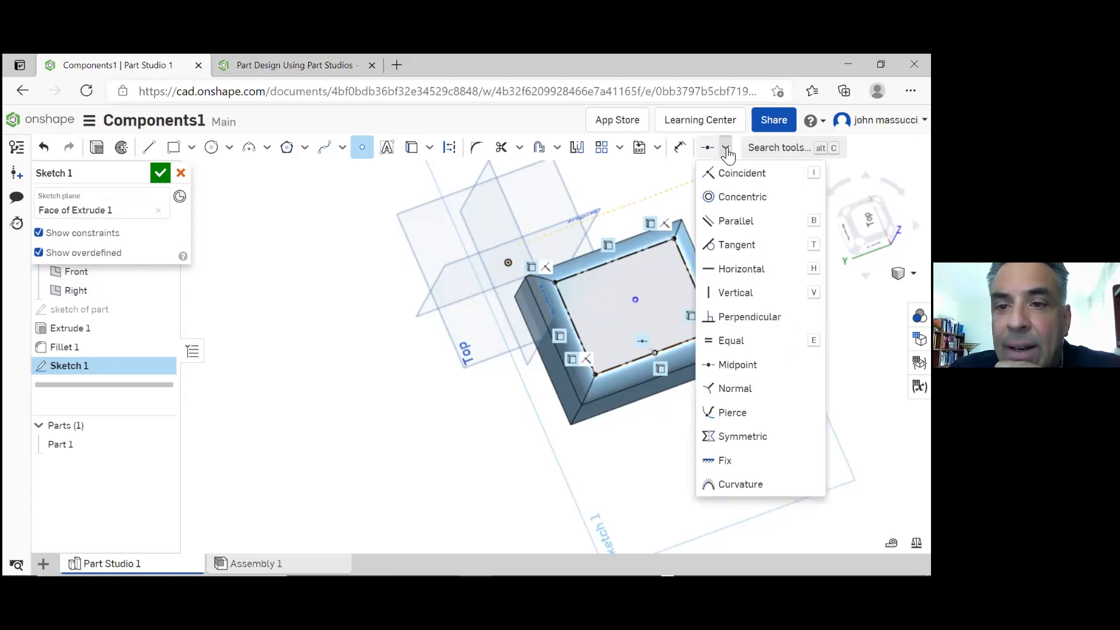
left_click(742, 293)
left_click(636, 300)
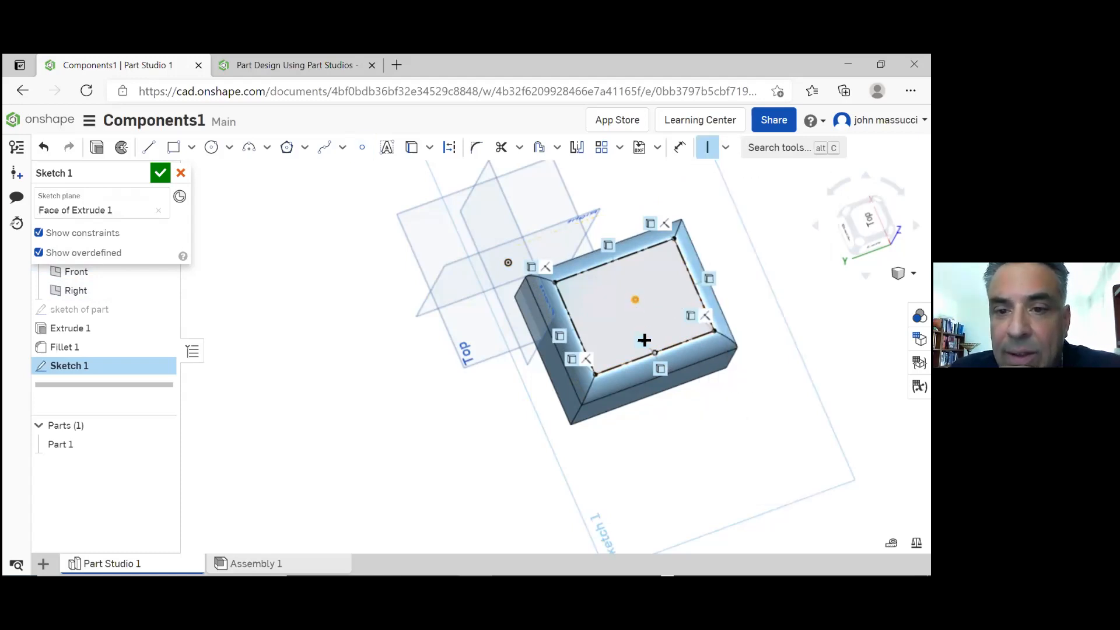
left_click(658, 355)
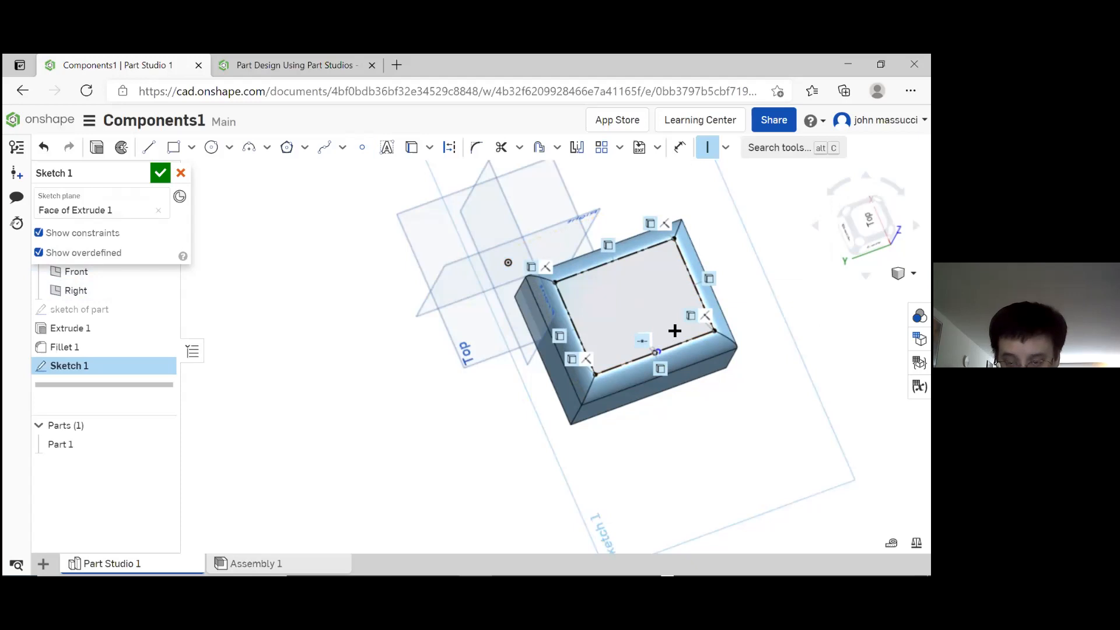
key("ctrl+z")
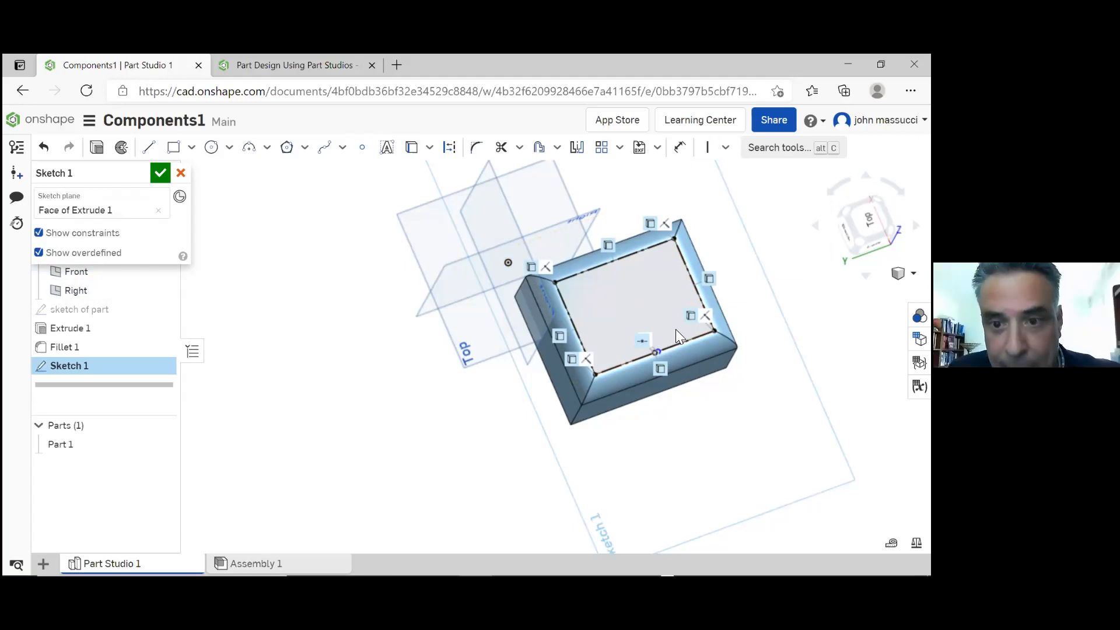
Apply a horizontal constraint between the point in the middle of the face and the midpoint point on the front long edge
left_click(726, 152)
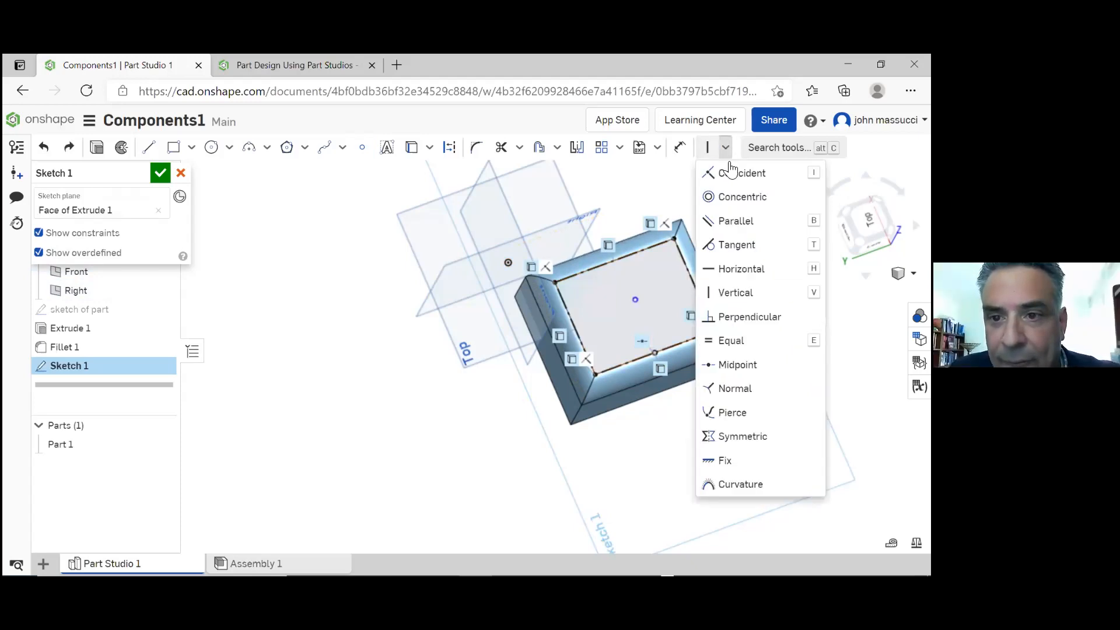
left_click(756, 270)
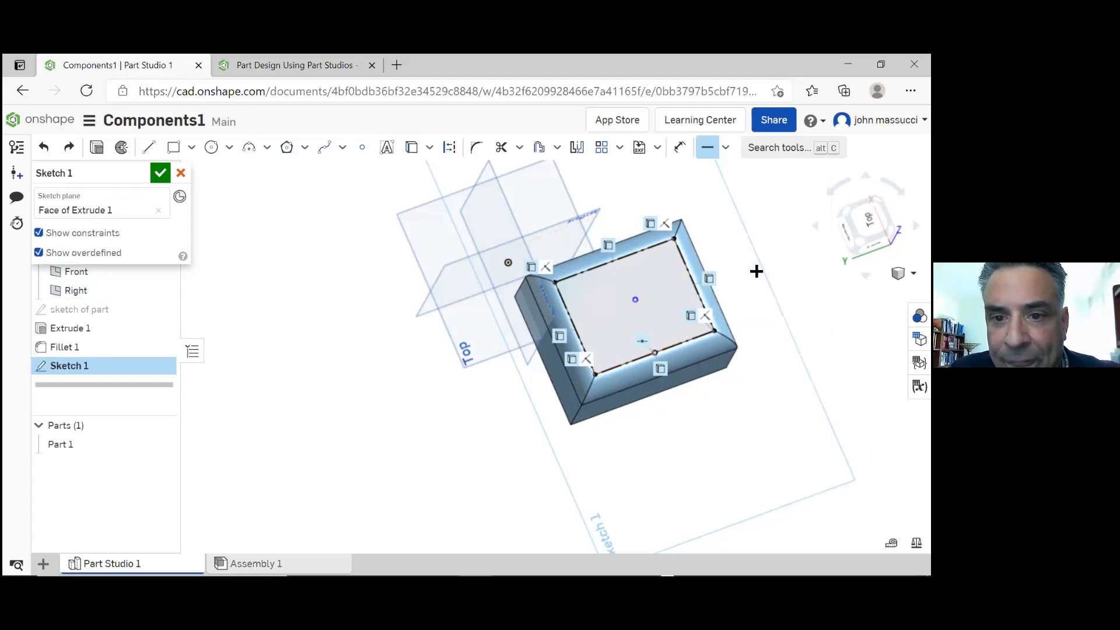
left_click(637, 302)
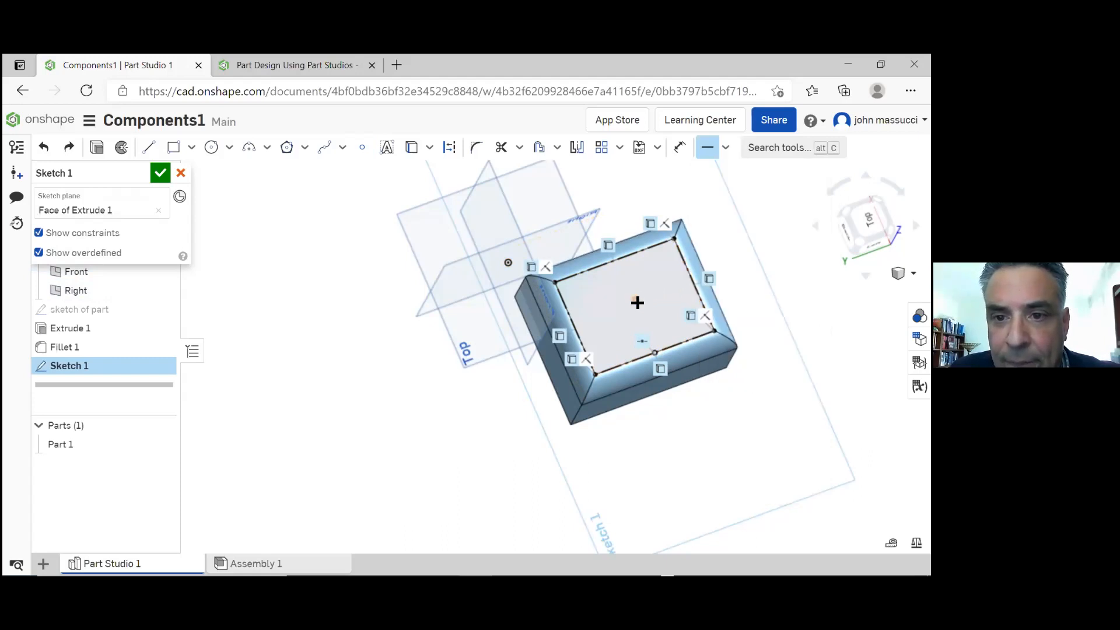
left_click(654, 354)
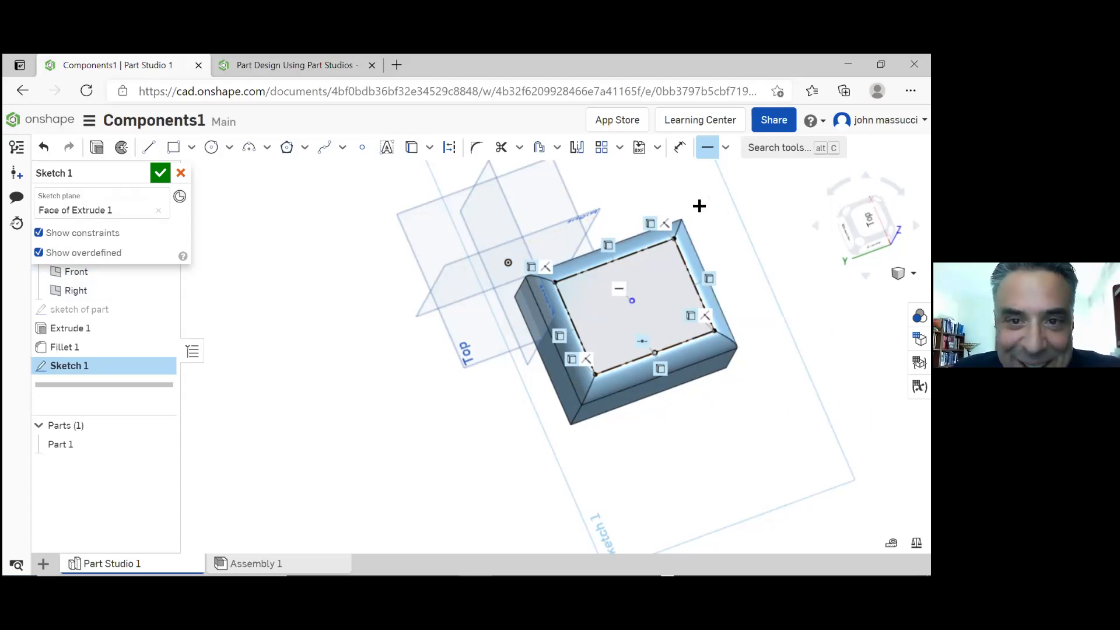
Add a point at the right short edge's midpoint, constrain the middle point vertical to it, and finish the sketch
left_click(362, 153)
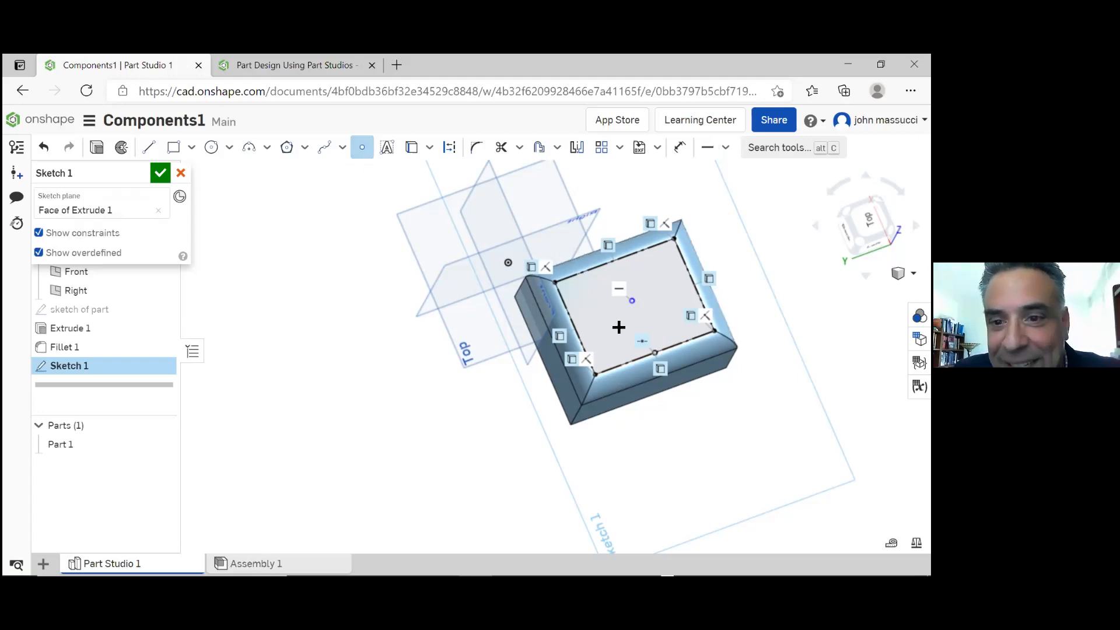
left_click(695, 284)
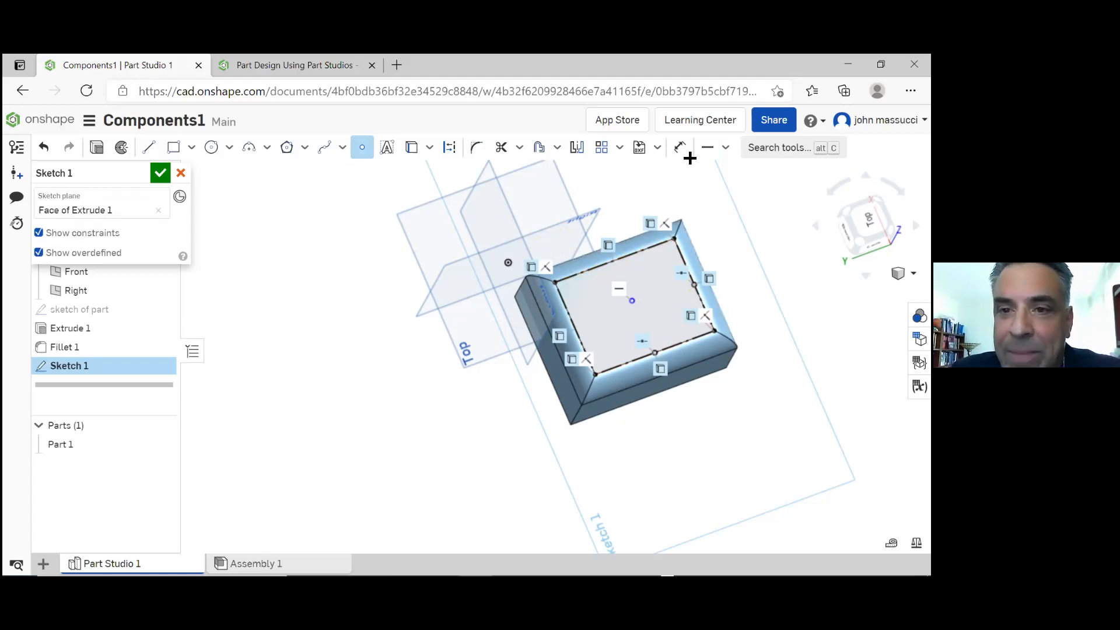
left_click(725, 150)
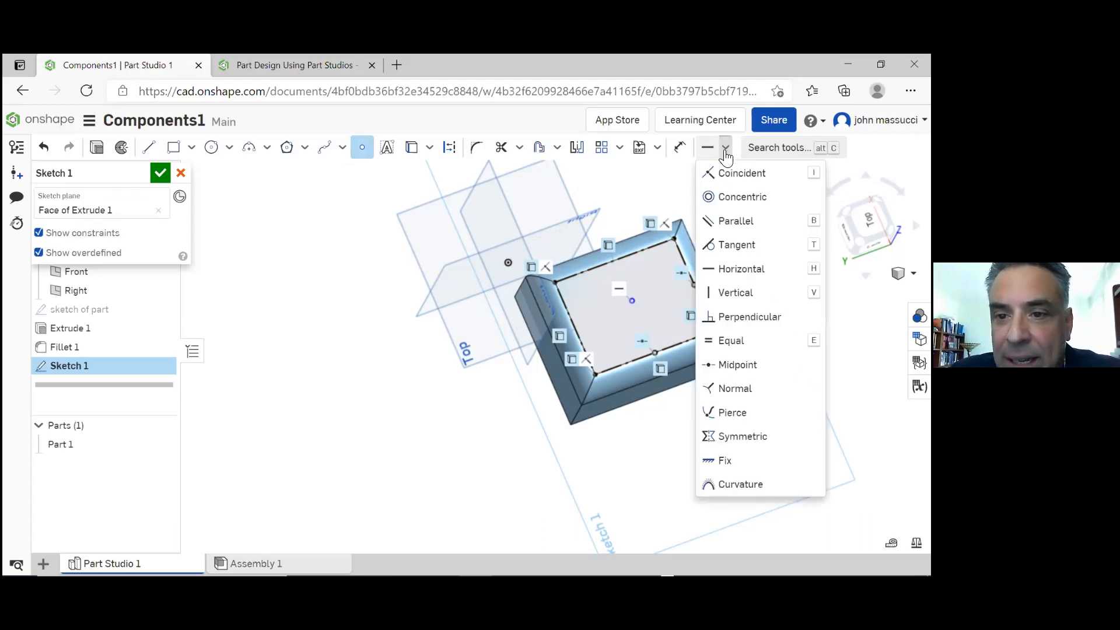
left_click(742, 293)
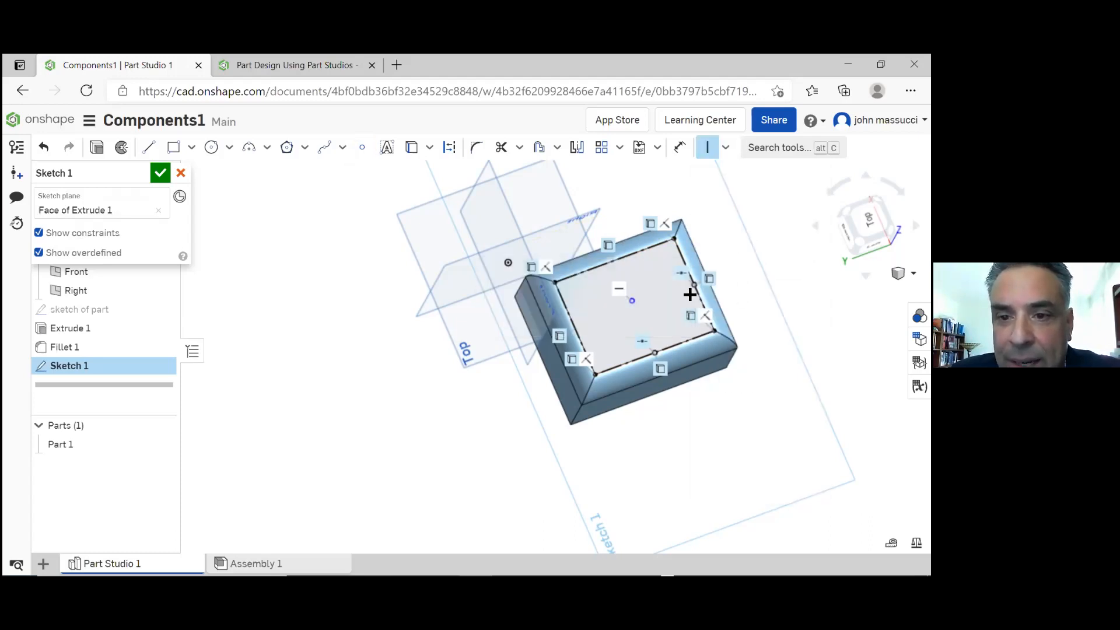
left_click(631, 302)
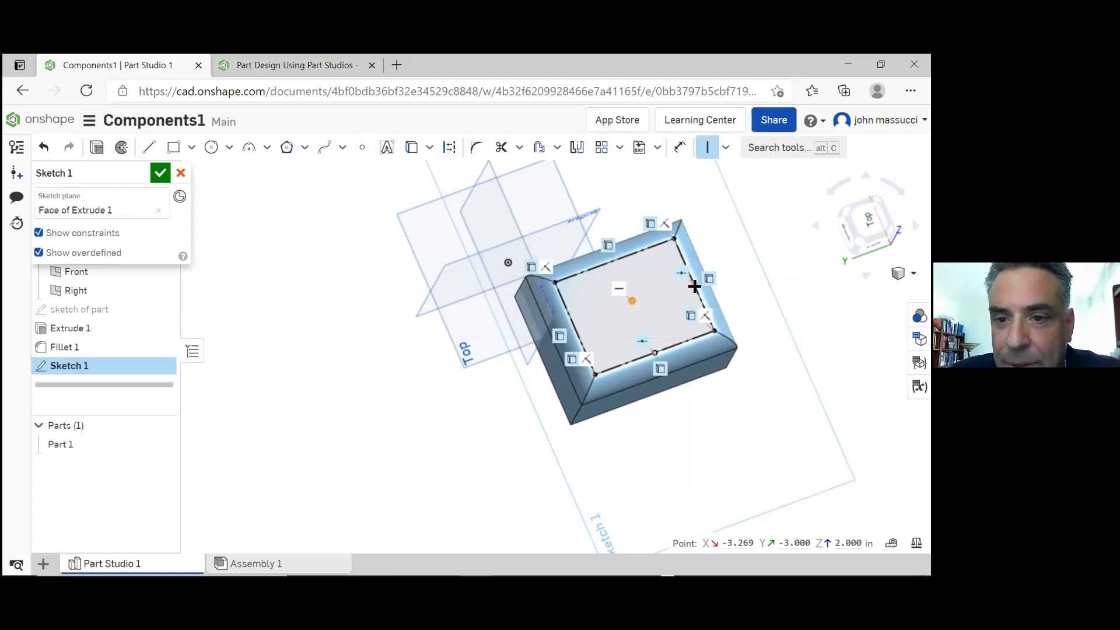
left_click(695, 286)
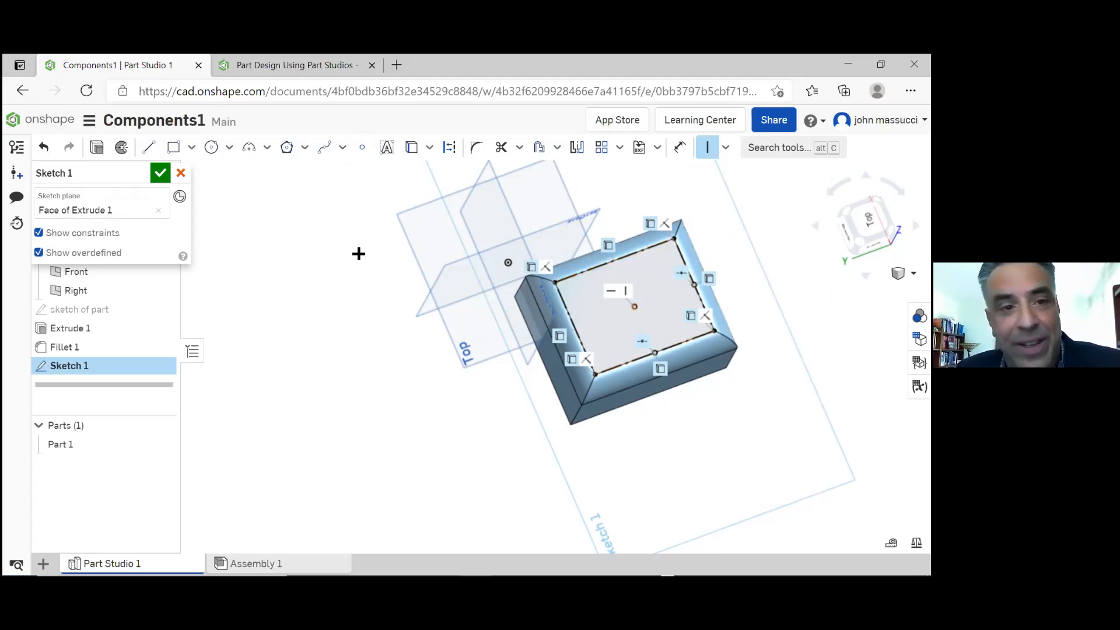
left_click(159, 173)
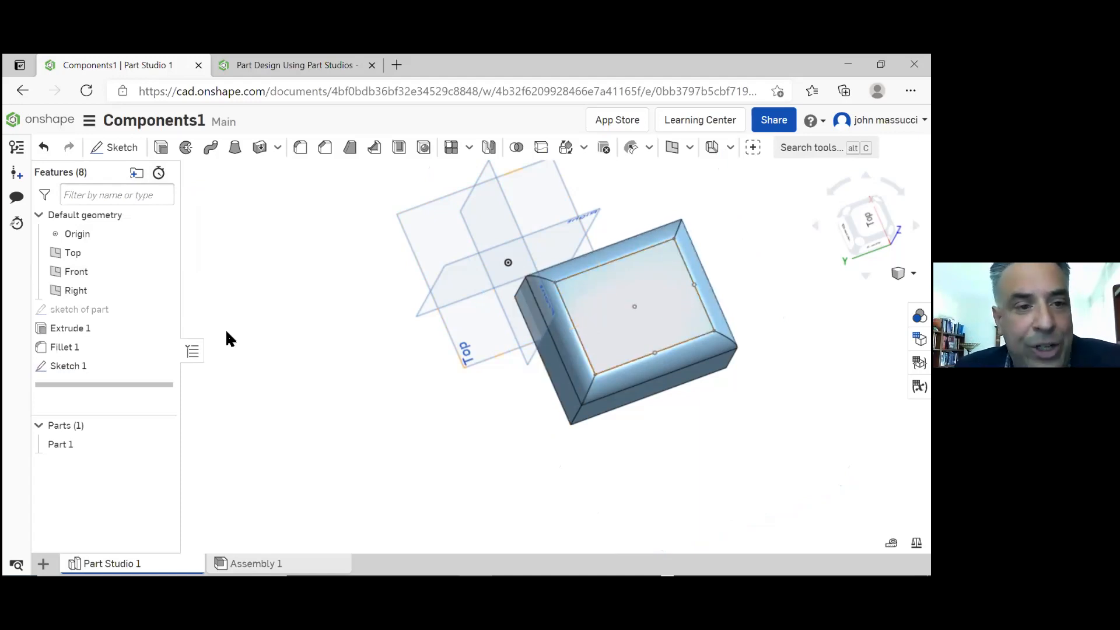
Edit the sketch of part and set the rectangle's 5 in dimension to 2 in
left_click(84, 334)
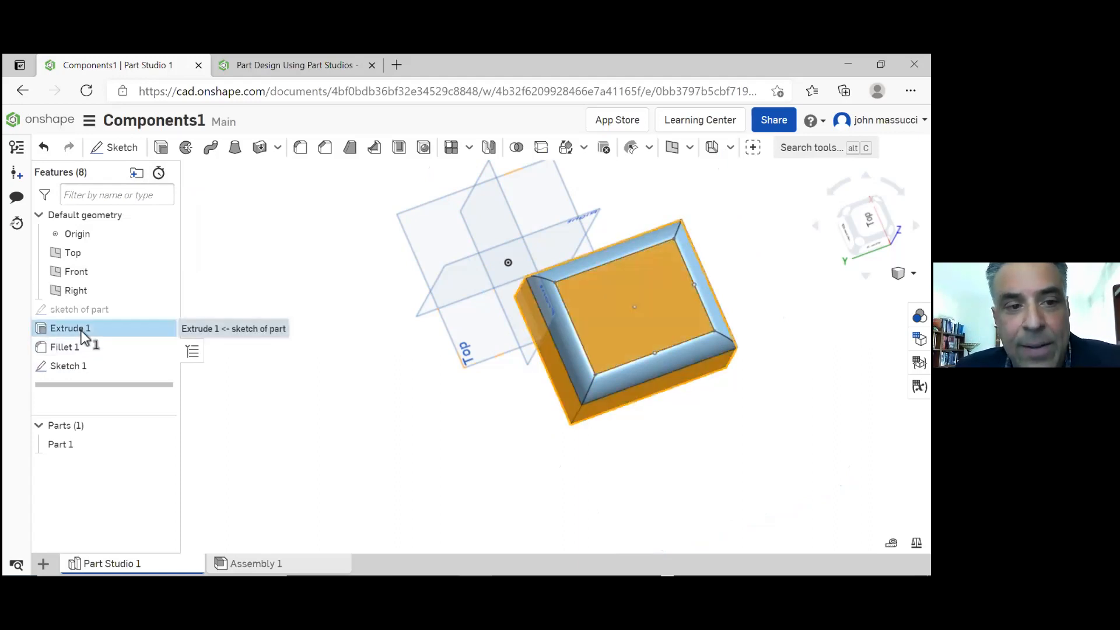
left_click(85, 308)
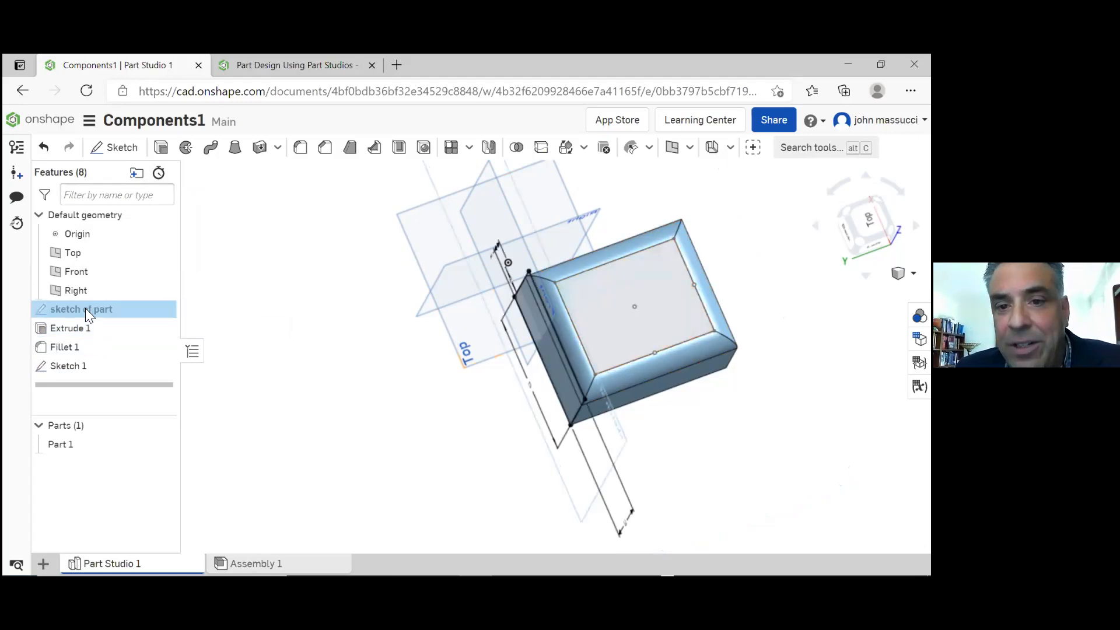
double_click(86, 308)
mouse_move(439, 369)
right_mouse_down()
mouse_move(430, 358)
mouse_move(453, 361)
right_mouse_up()
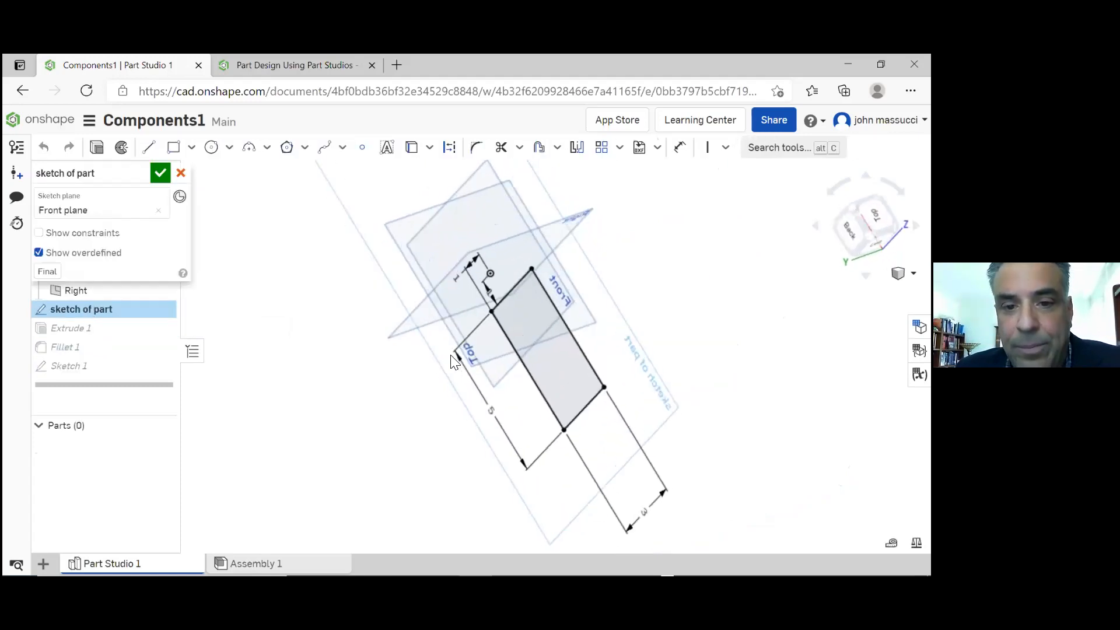
double_click(489, 417)
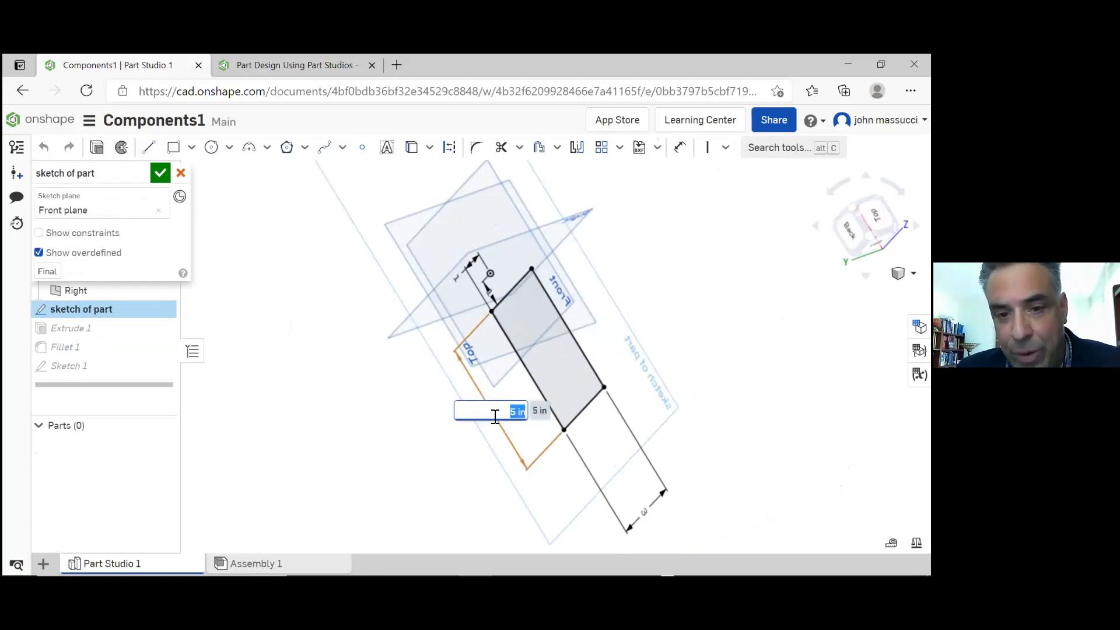
type("2")
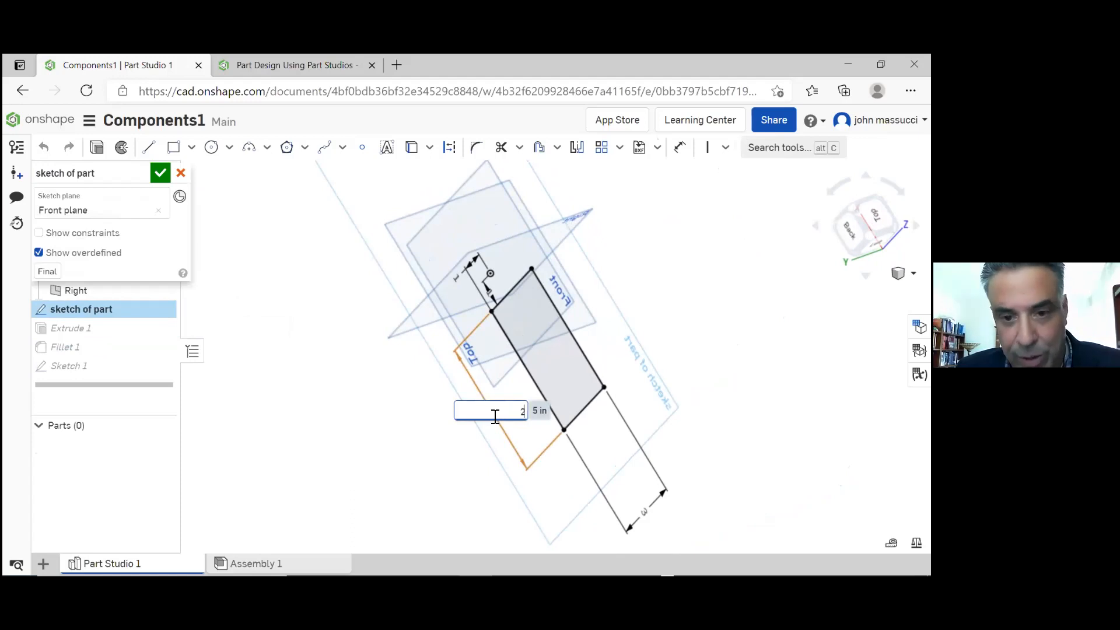
key("Return")
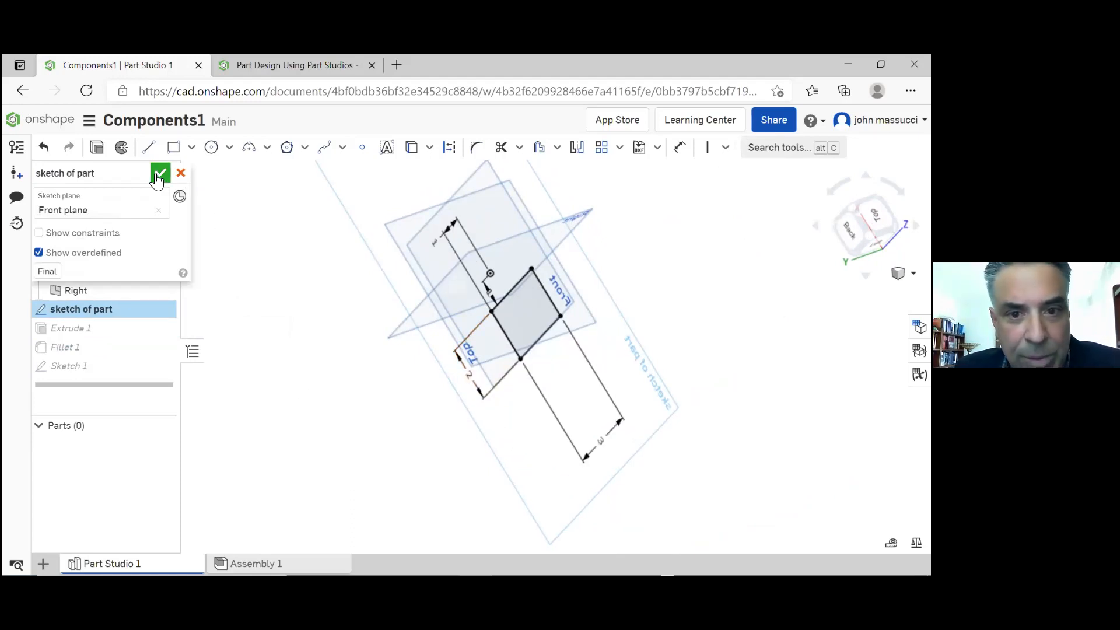
left_click(159, 174)
Start a blind countersink hole at the constrained sketch point in the middle of the block's top face
right_click_drag(634, 309, 568, 324)
scroll(557, 291, "up", 3)
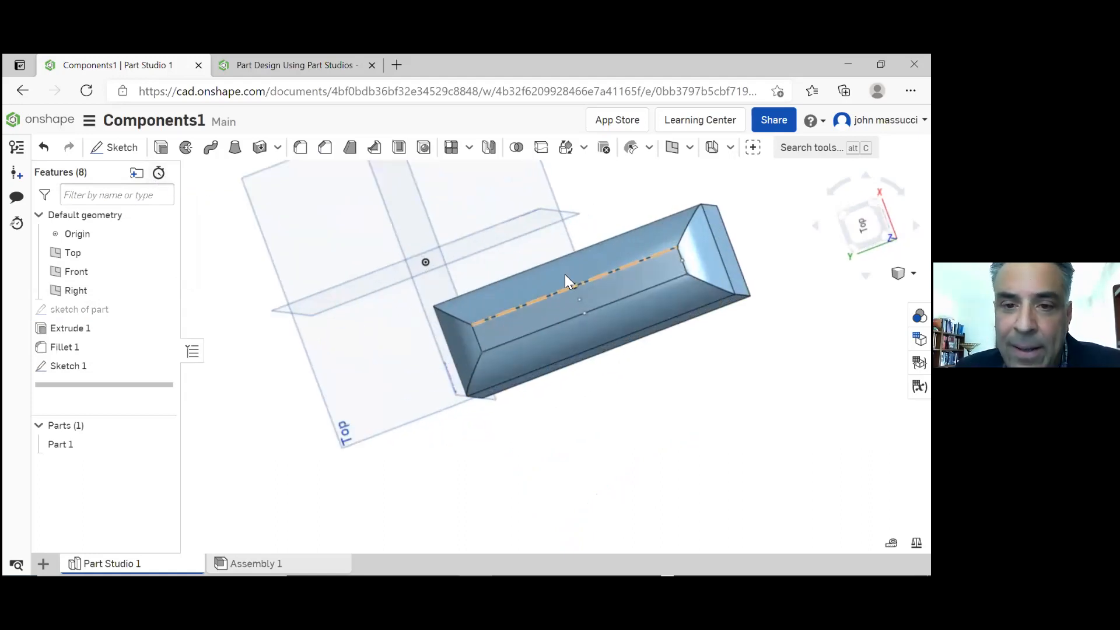
scroll(575, 286, "up", 5)
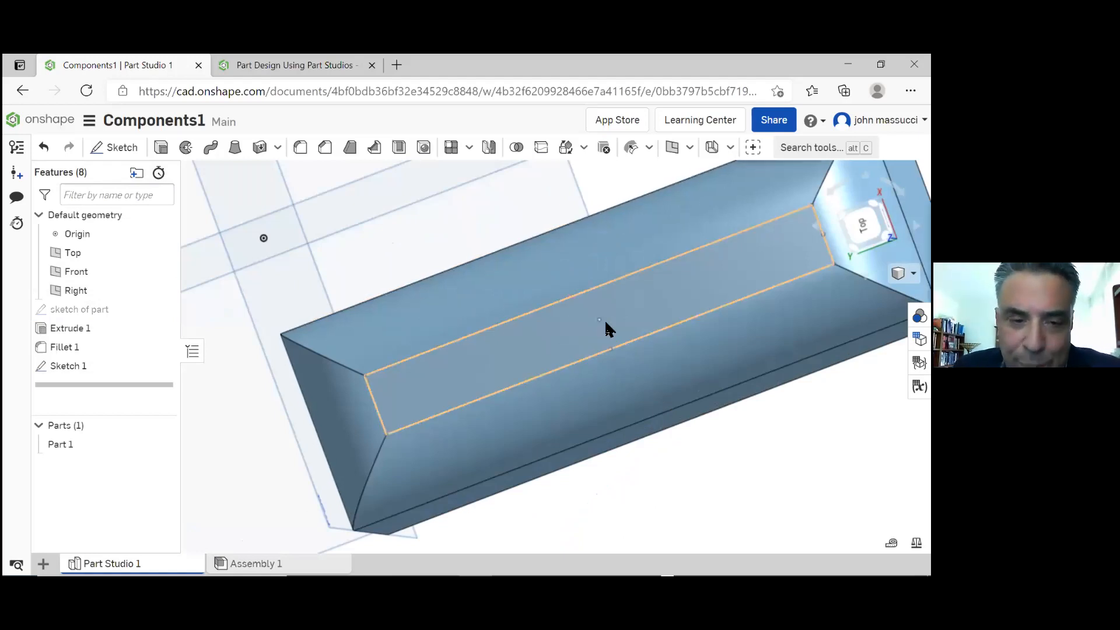
scroll(605, 322, "down", 4)
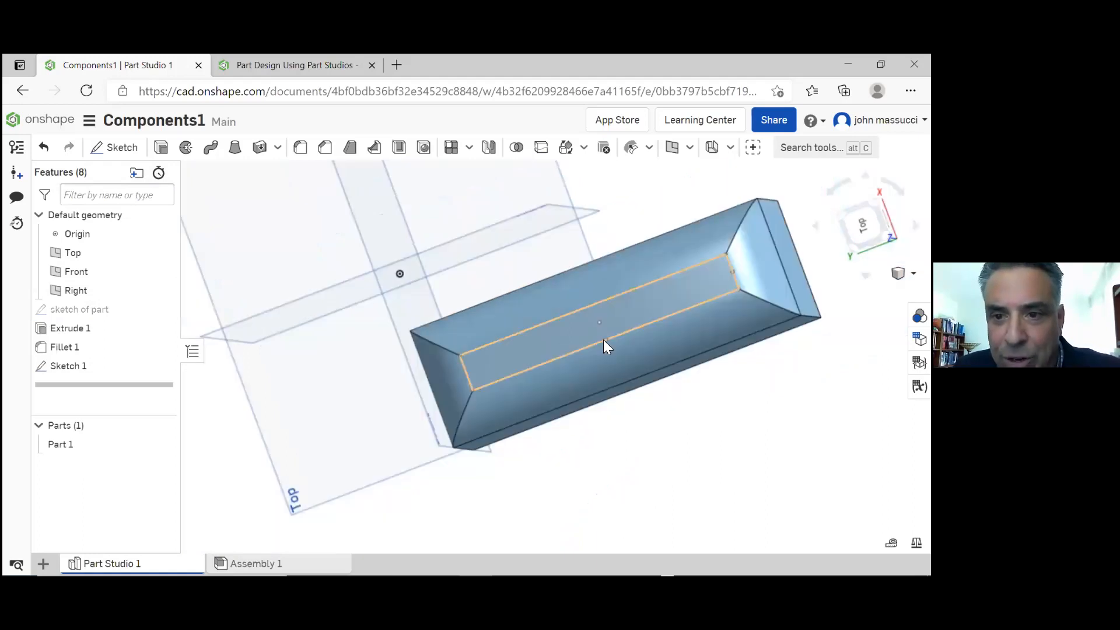
right_click_drag(540, 354, 548, 339)
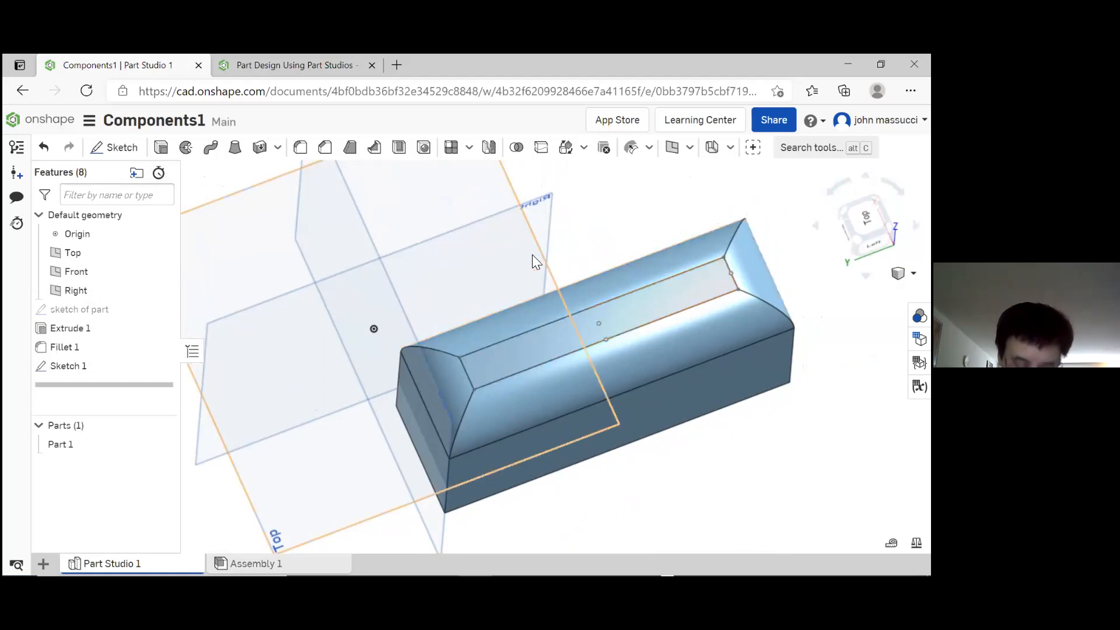
left_click(426, 154)
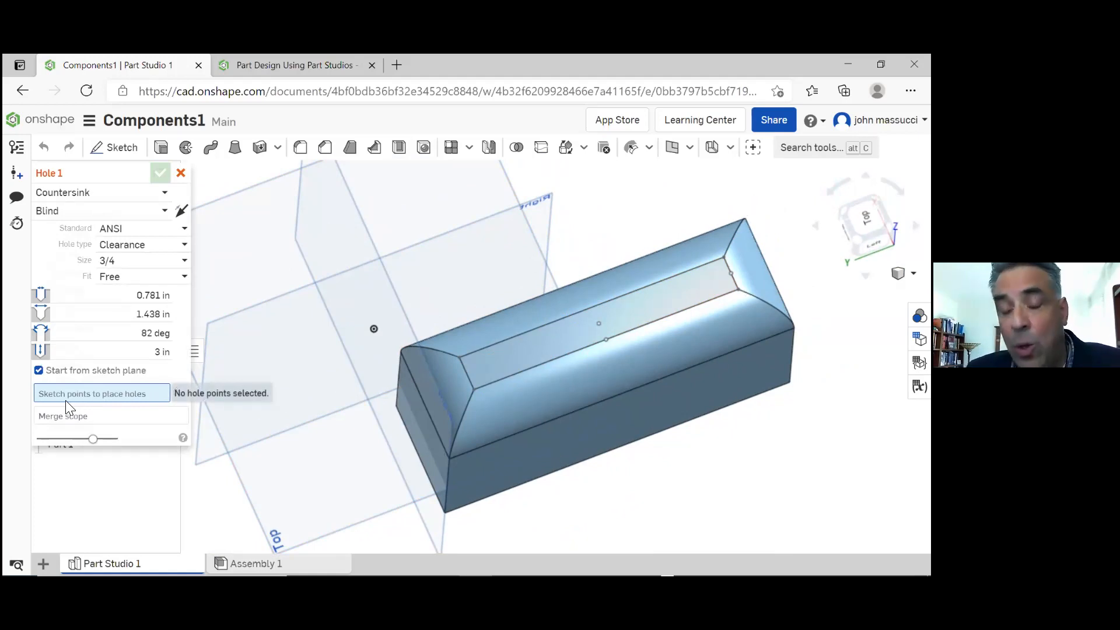
left_click(598, 322)
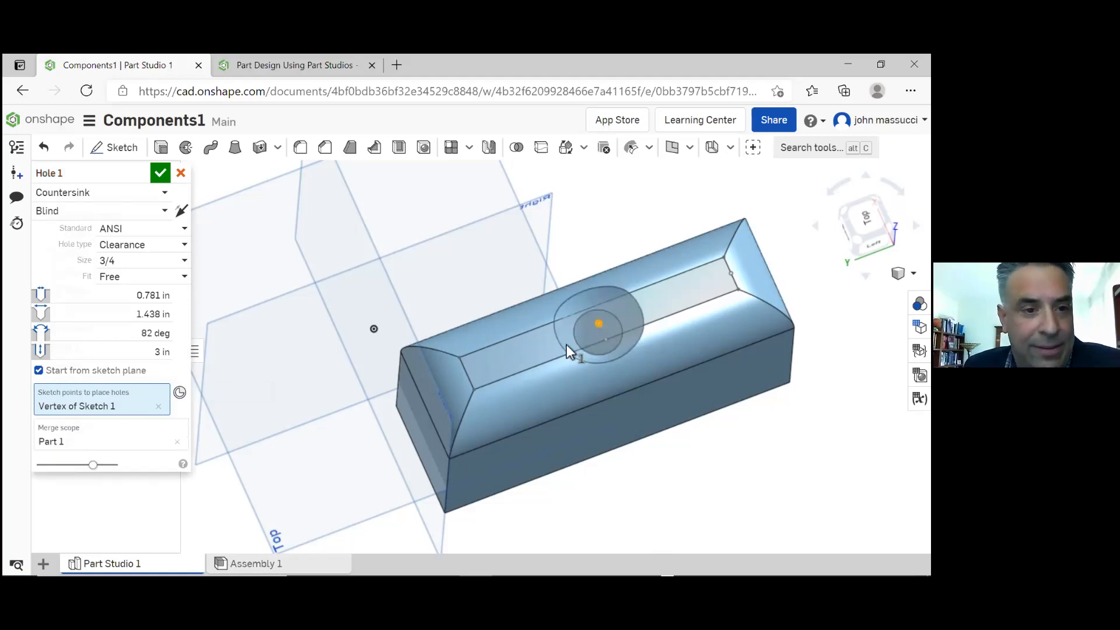
Try the Drilled hole type for the countersink hole, and switch it back to Clearance
right_click_drag(537, 326, 467, 313)
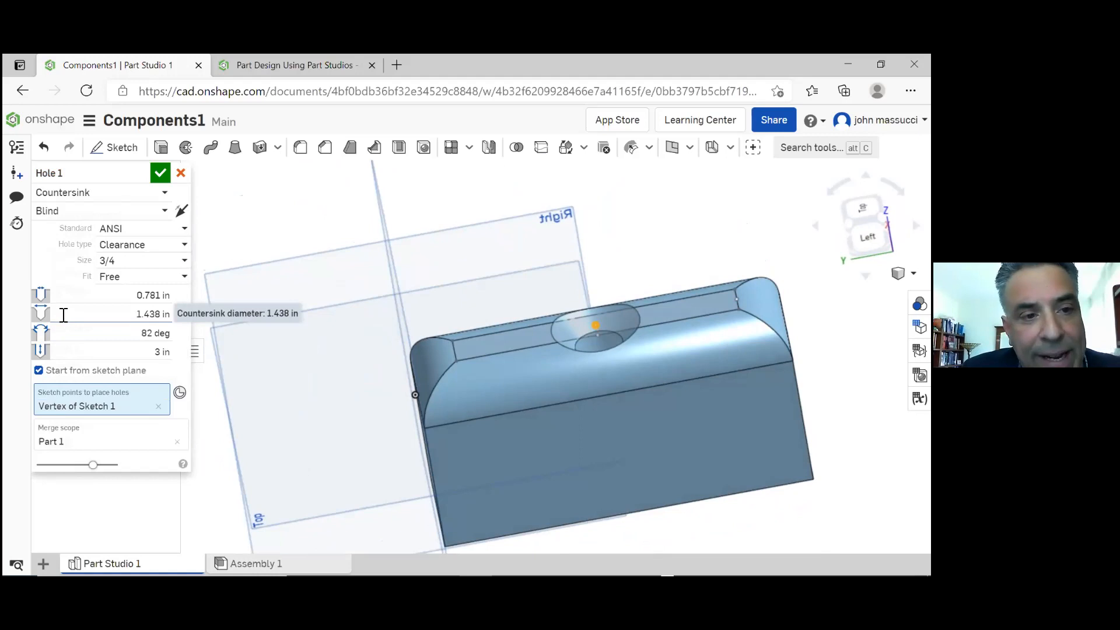
left_click(187, 248)
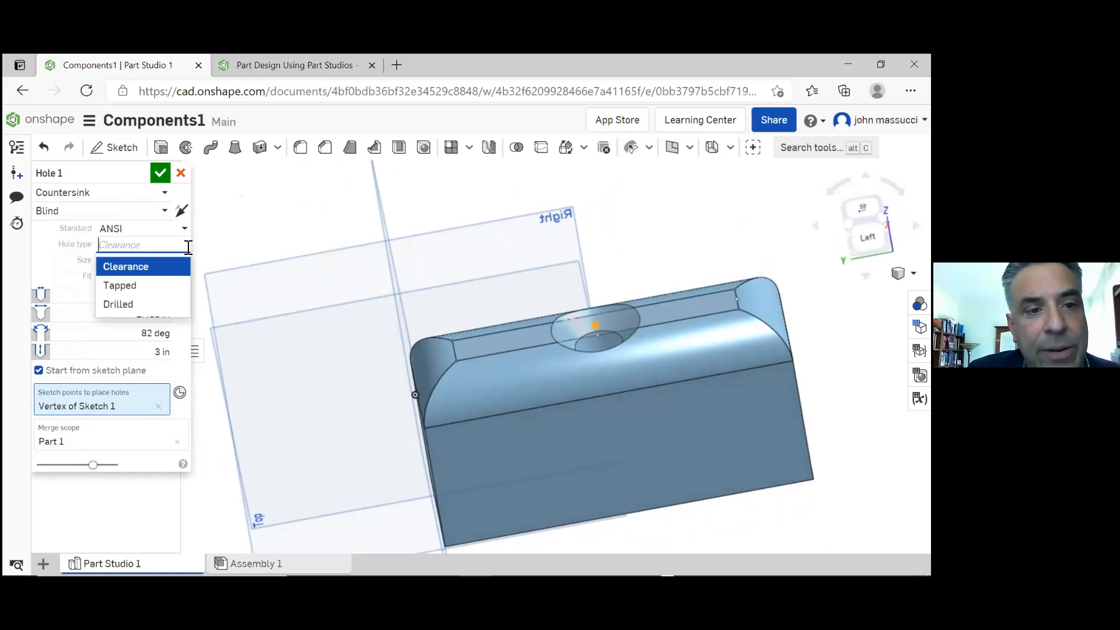
left_click(154, 305)
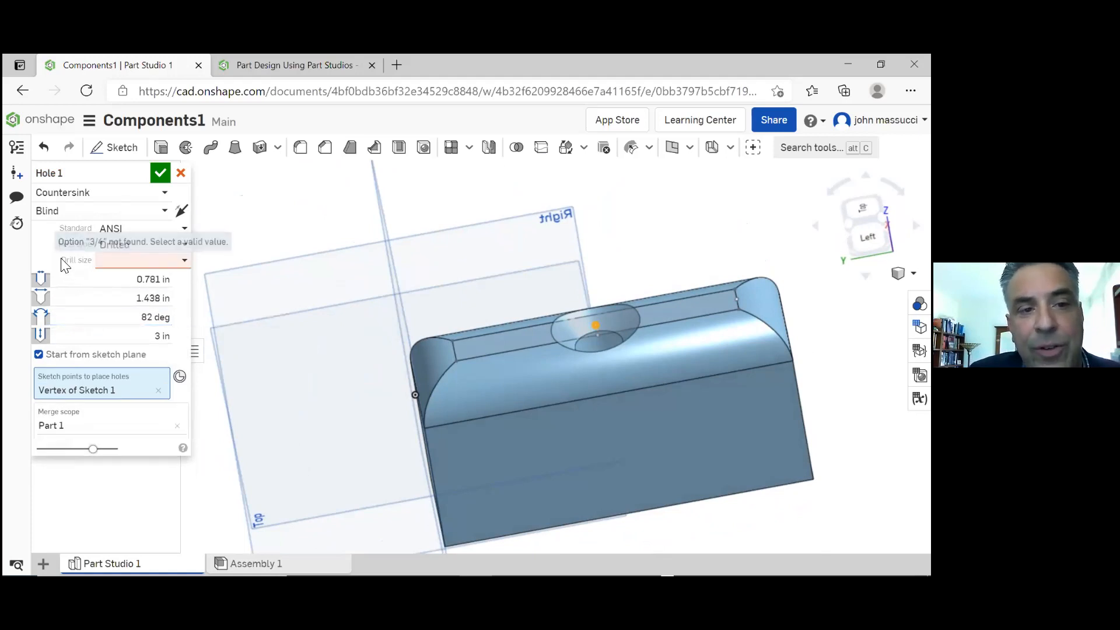
left_click(185, 245)
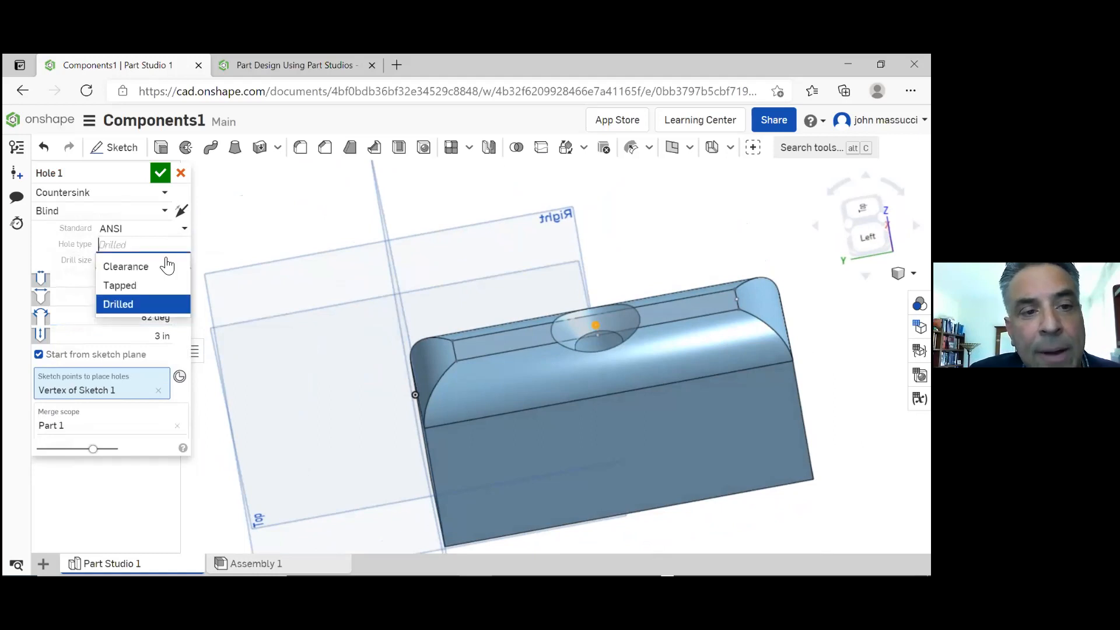
left_click(161, 269)
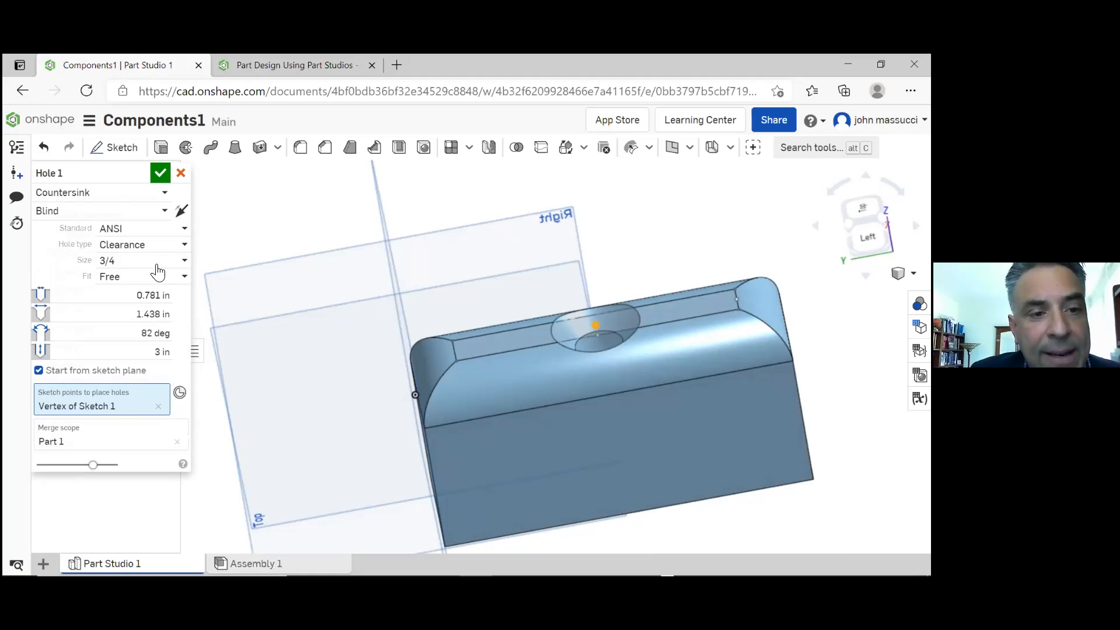
Create the blind countersink hole with the ANSI standard, Clearance type, 3/4 size, Free fit and 3 in depth
right_click_drag(503, 362, 573, 319)
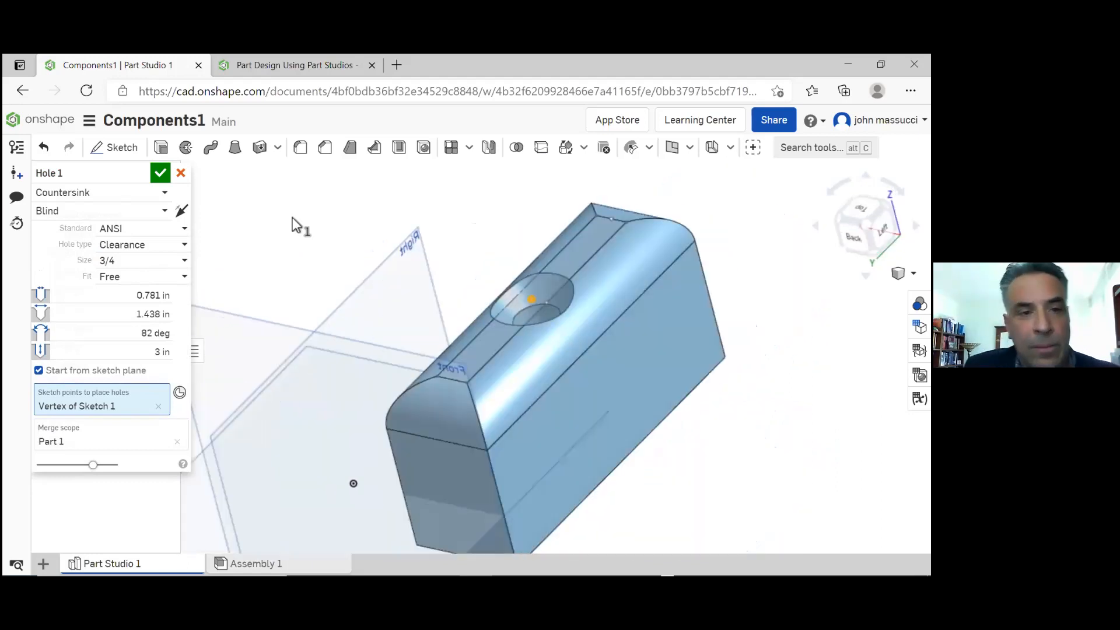
left_click(160, 174)
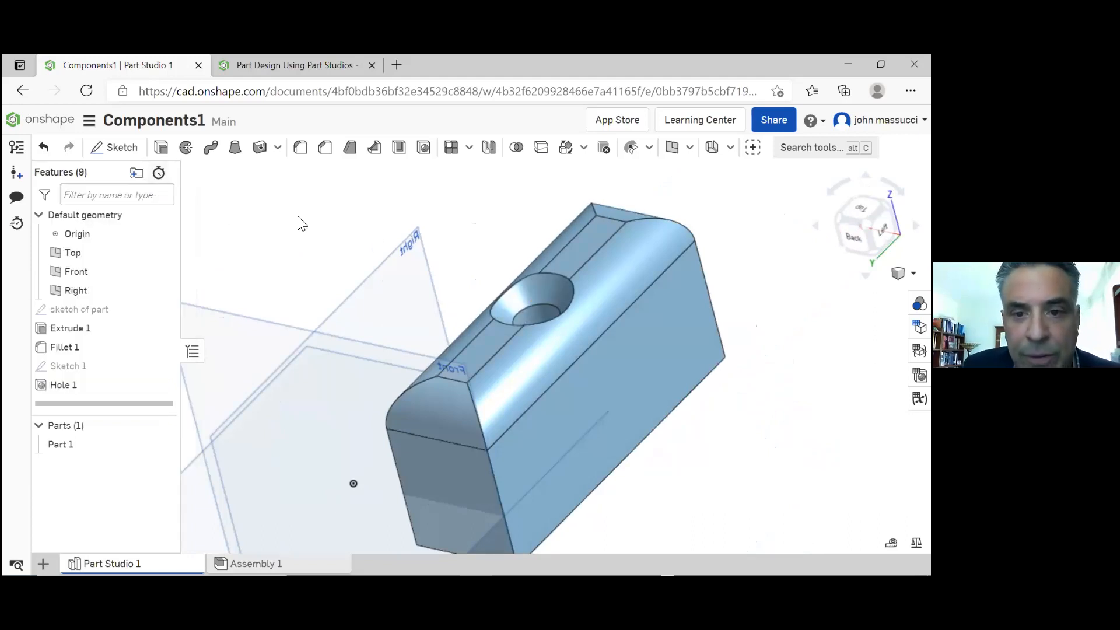
scroll(328, 227, "down", 3)
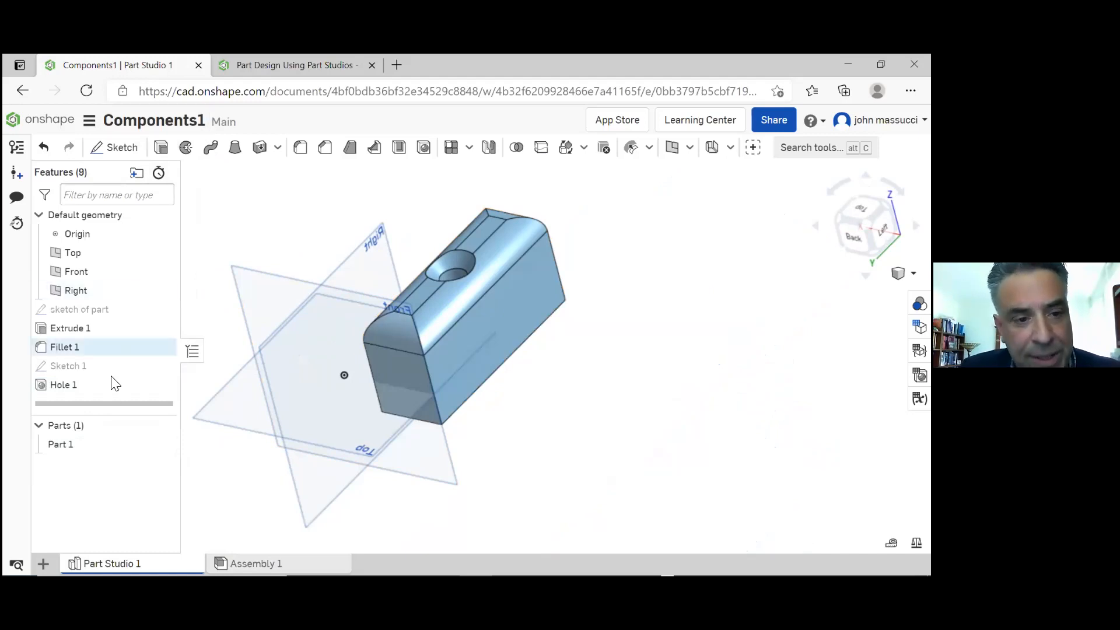
Rename Part 1 as bracket1
left_click(83, 449)
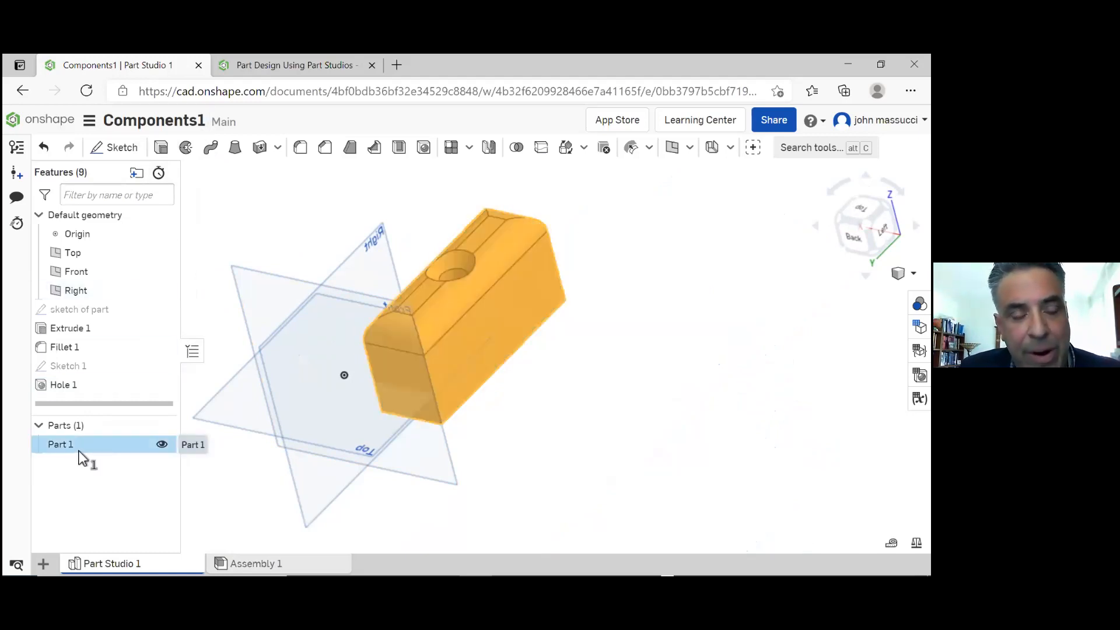
right_click(80, 453)
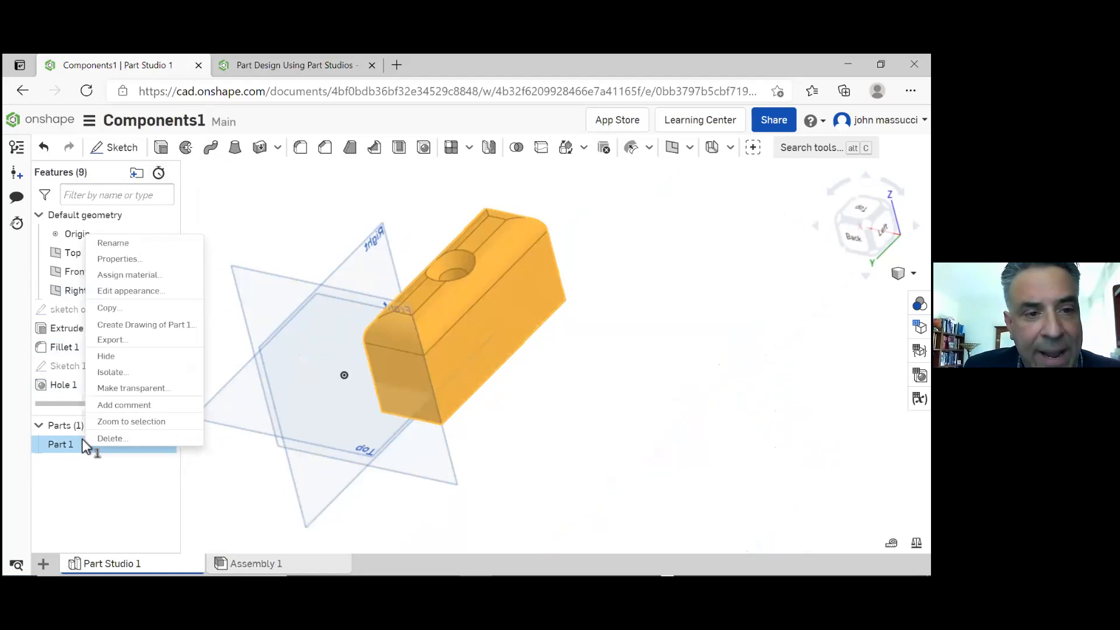
left_click(139, 244)
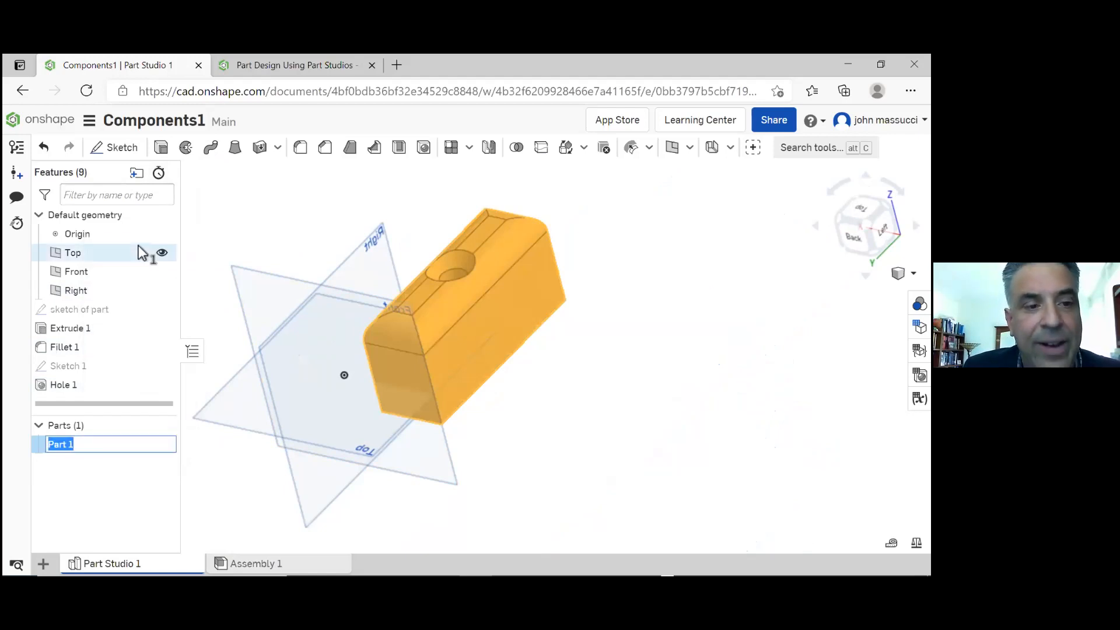
left_click(91, 444)
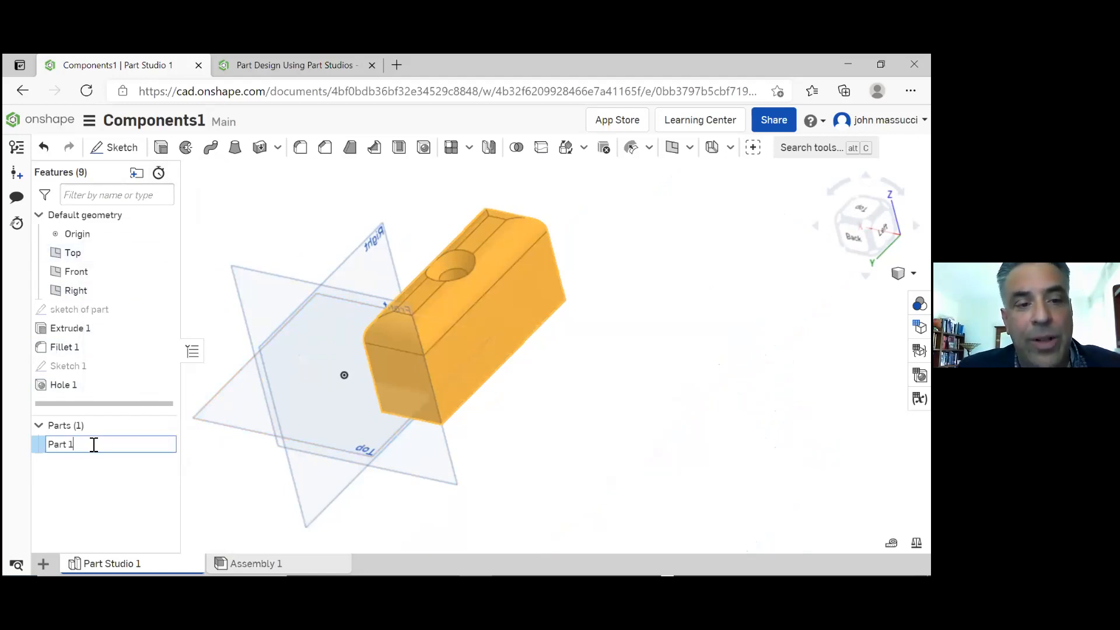
type("bracke")
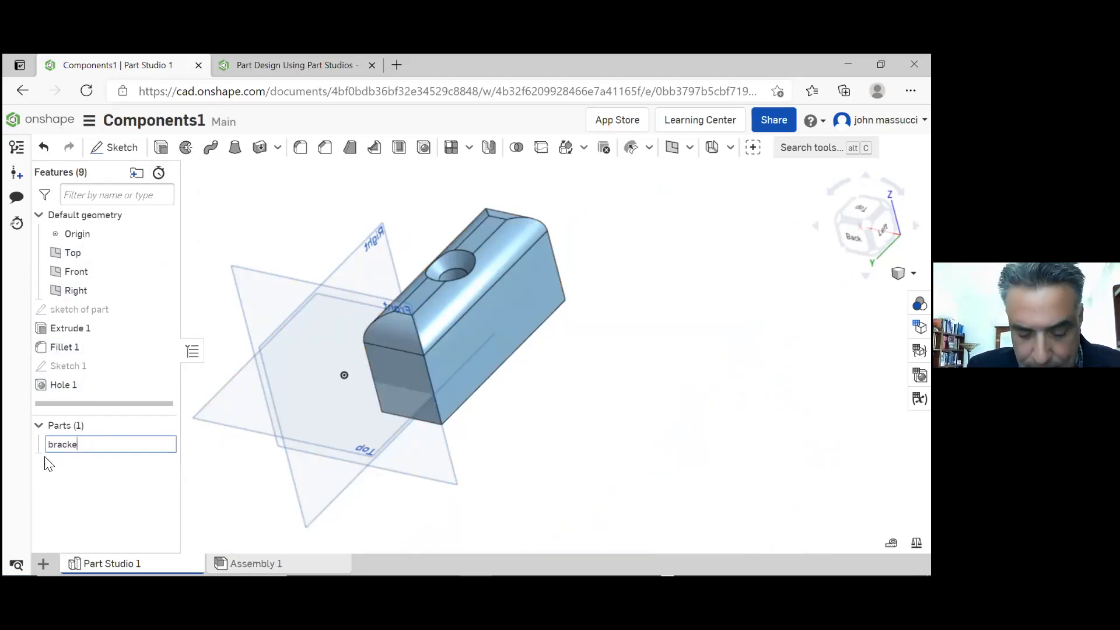
key("Return")
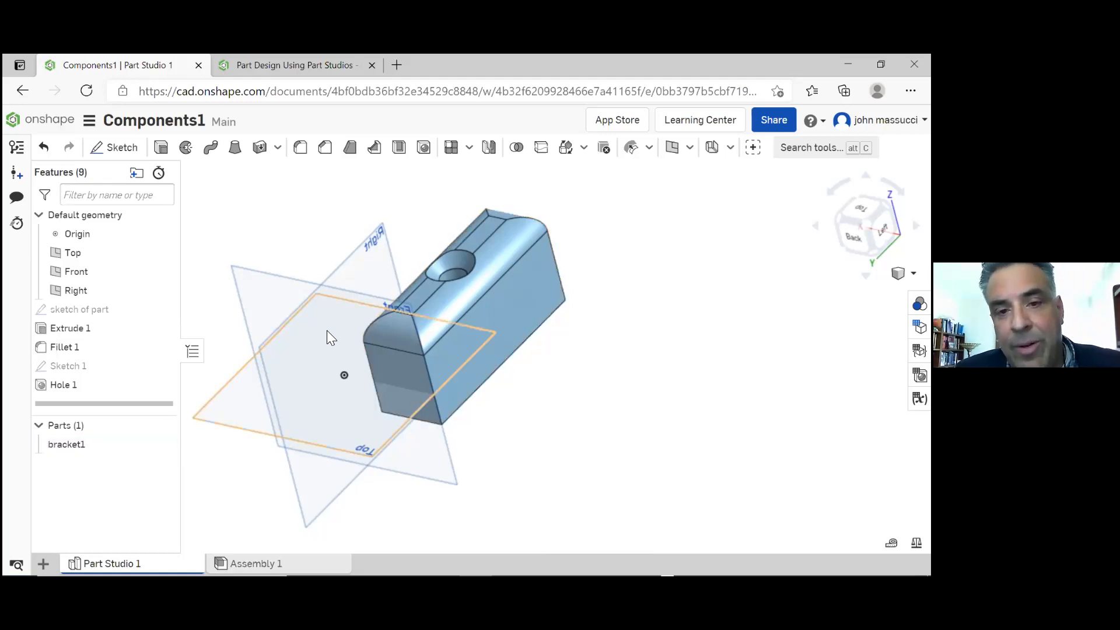
Start a new sketch on the Right plane and draw a circle about 2.55 in in diameter, clear of the block
mouse_move(508, 350)
right_mouse_down()
mouse_move(498, 350)
mouse_move(487, 383)
mouse_move(500, 387)
mouse_move(516, 343)
mouse_move(504, 368)
mouse_move(523, 361)
mouse_move(513, 363)
right_mouse_up()
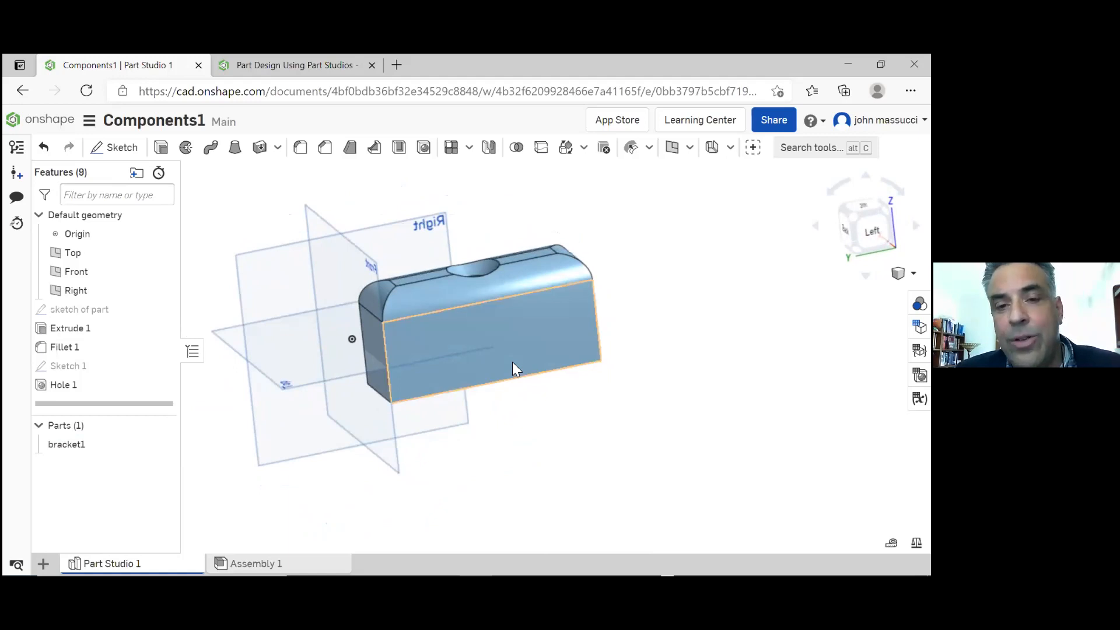
right_click_drag(381, 364, 321, 358)
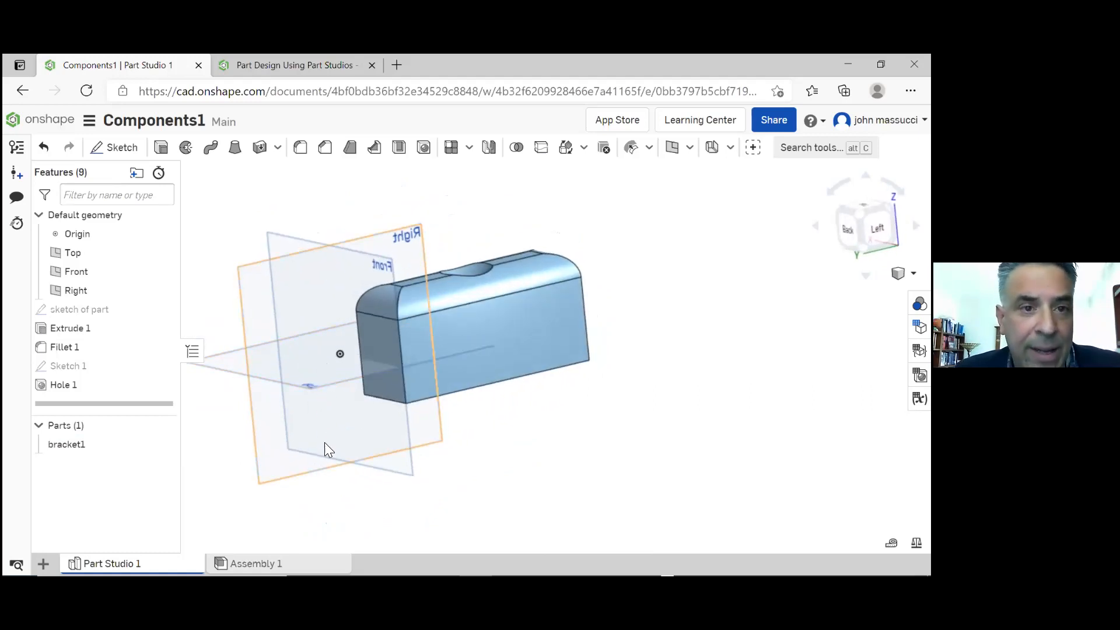
left_click(112, 151)
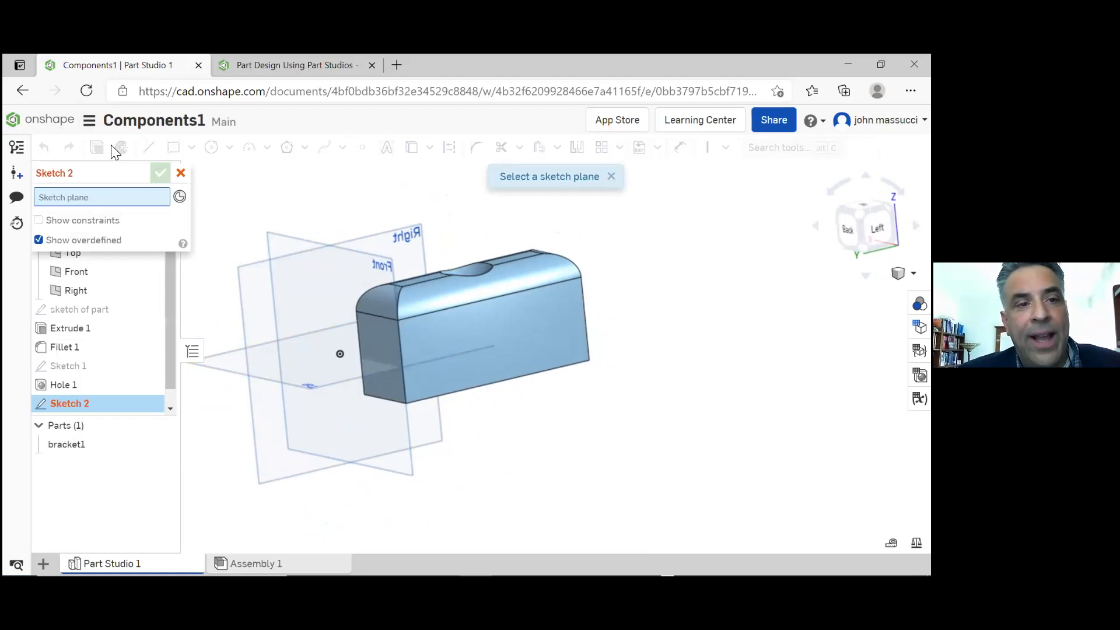
left_click(252, 277)
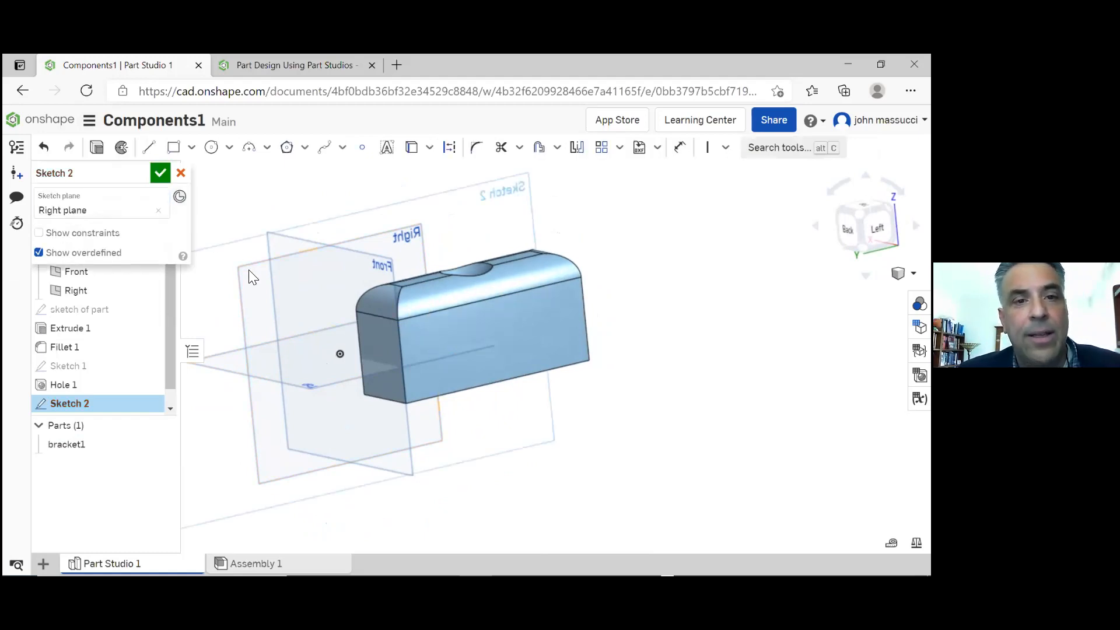
left_click(217, 153)
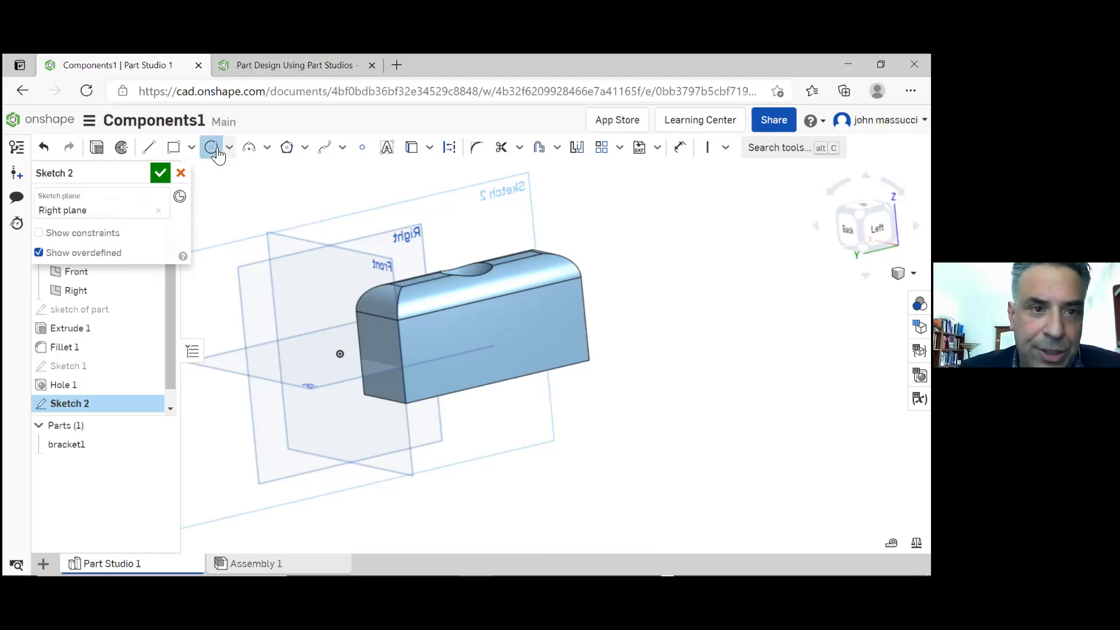
left_click(231, 309)
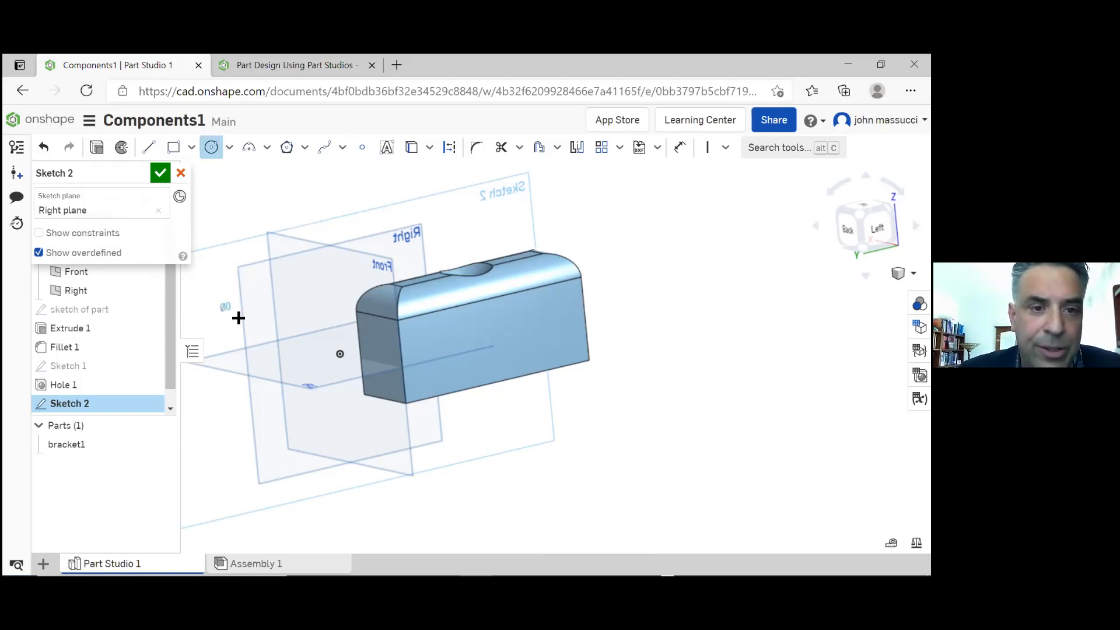
left_click(263, 335)
scroll(403, 255, "down", 2)
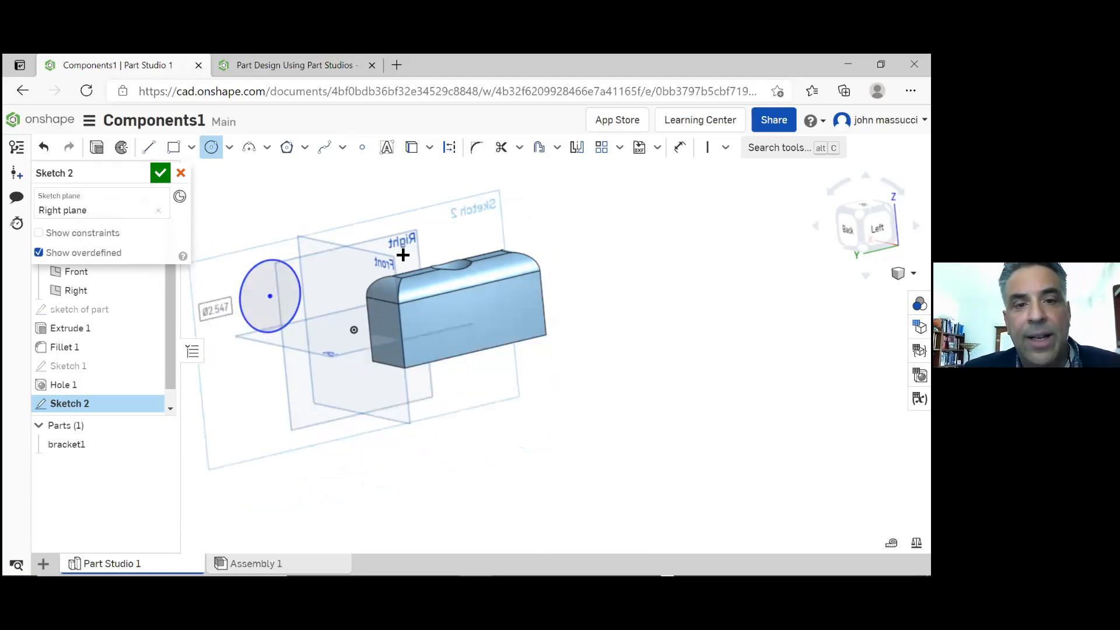
scroll(403, 255, "down", 2)
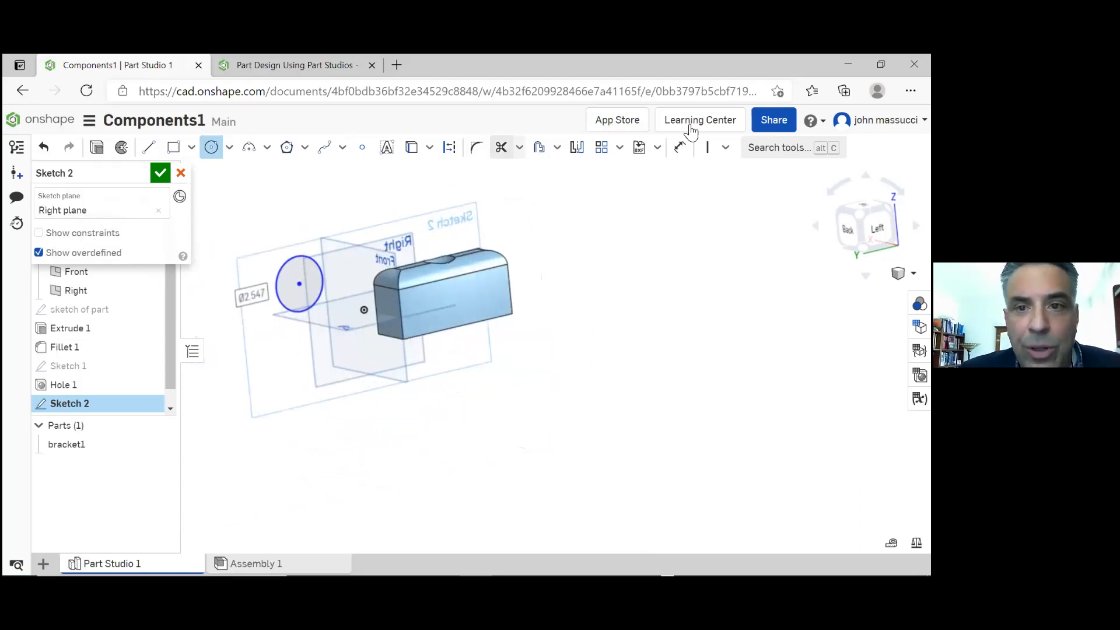
Dimension the circle's diameter to 3 in and finish the sketch
left_click(678, 152)
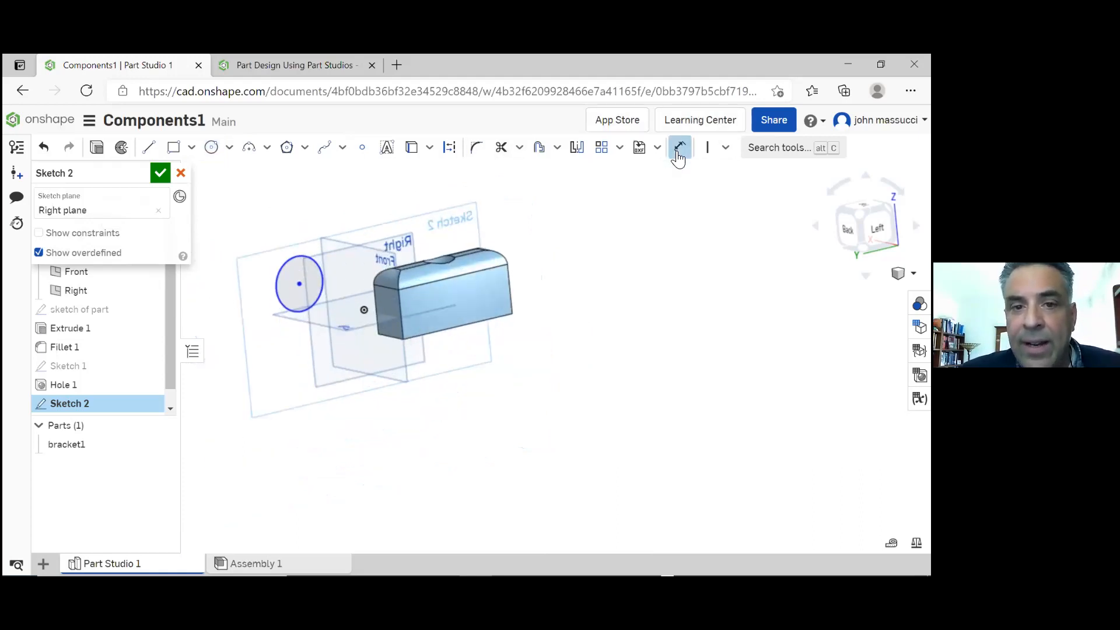
left_click(301, 257)
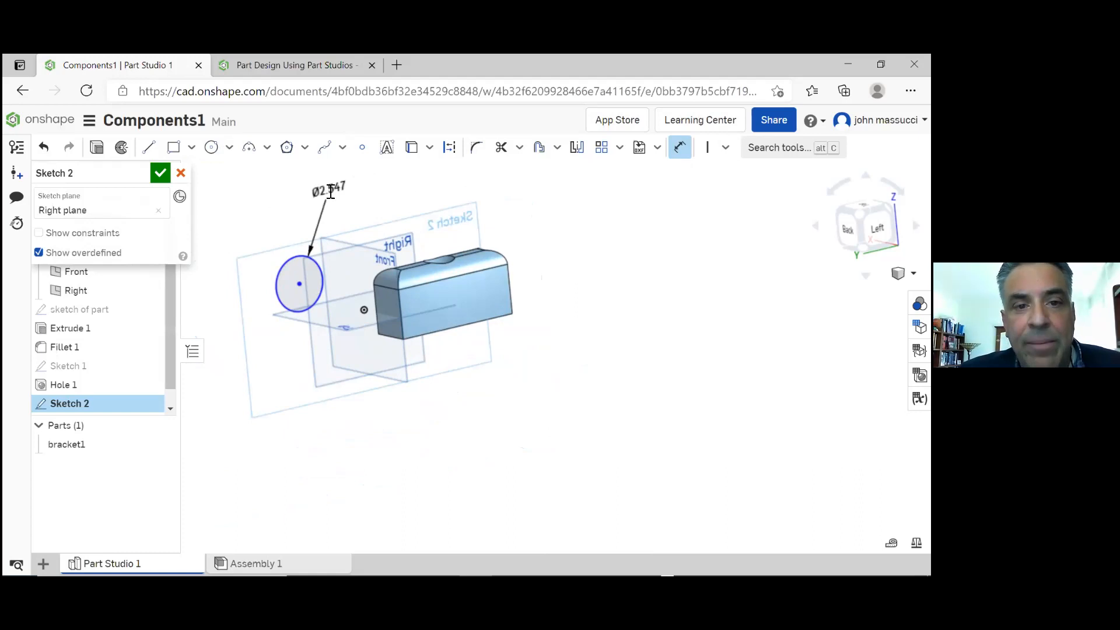
left_click(330, 191)
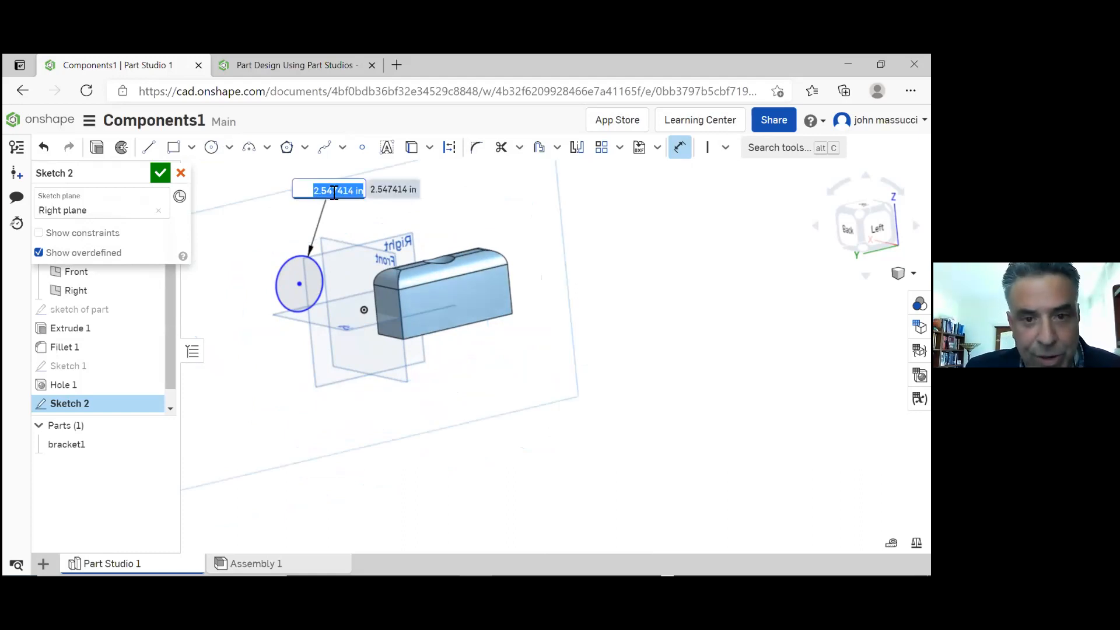
type("3")
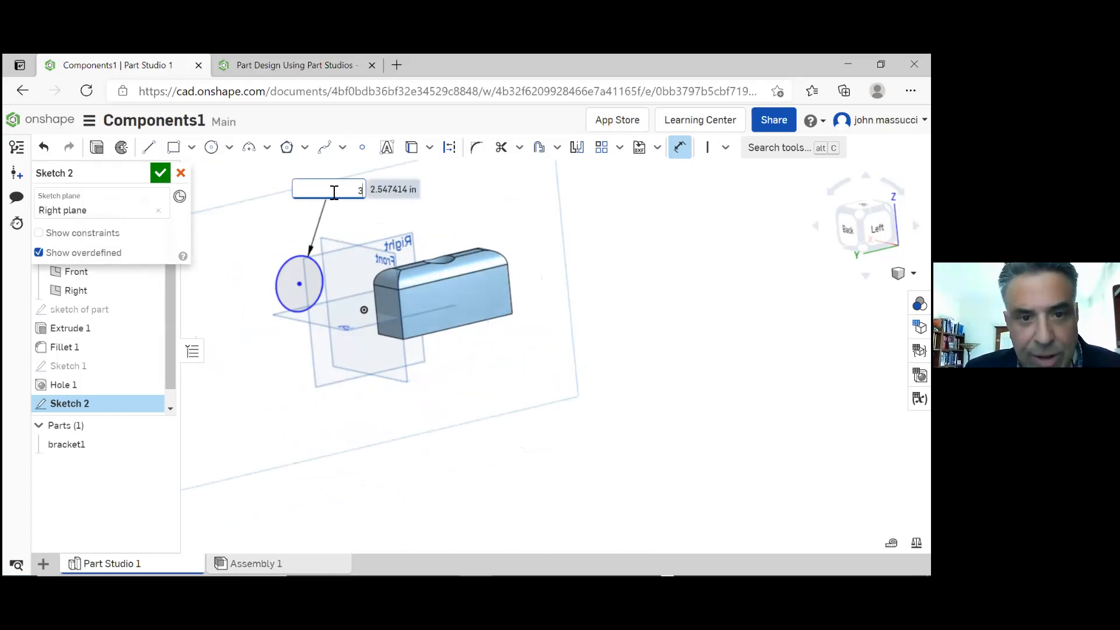
key("Return")
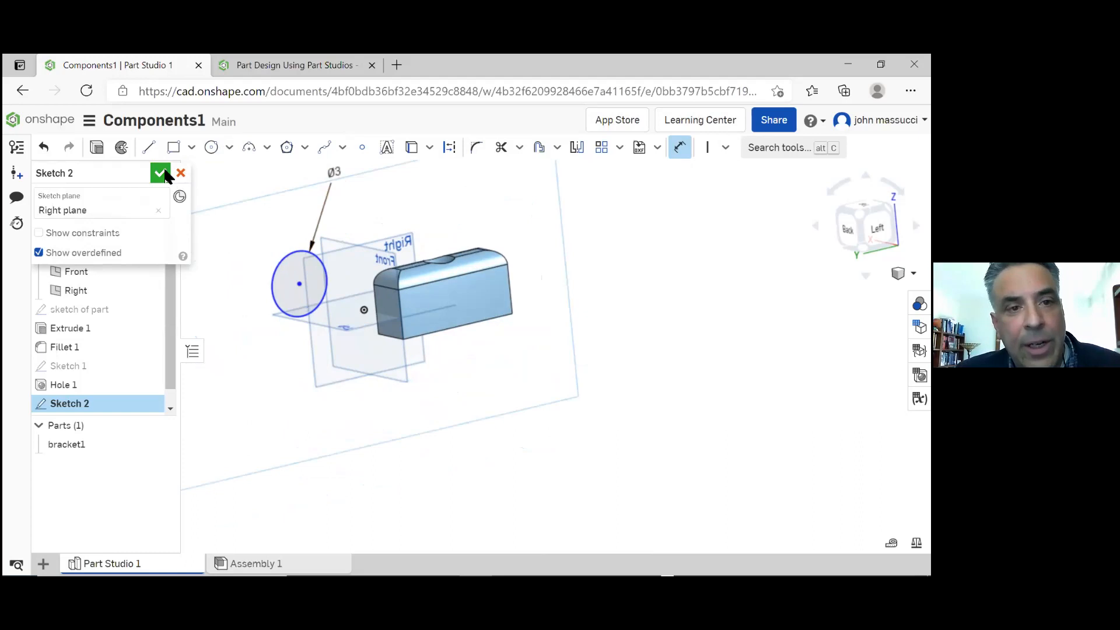
left_click(161, 172)
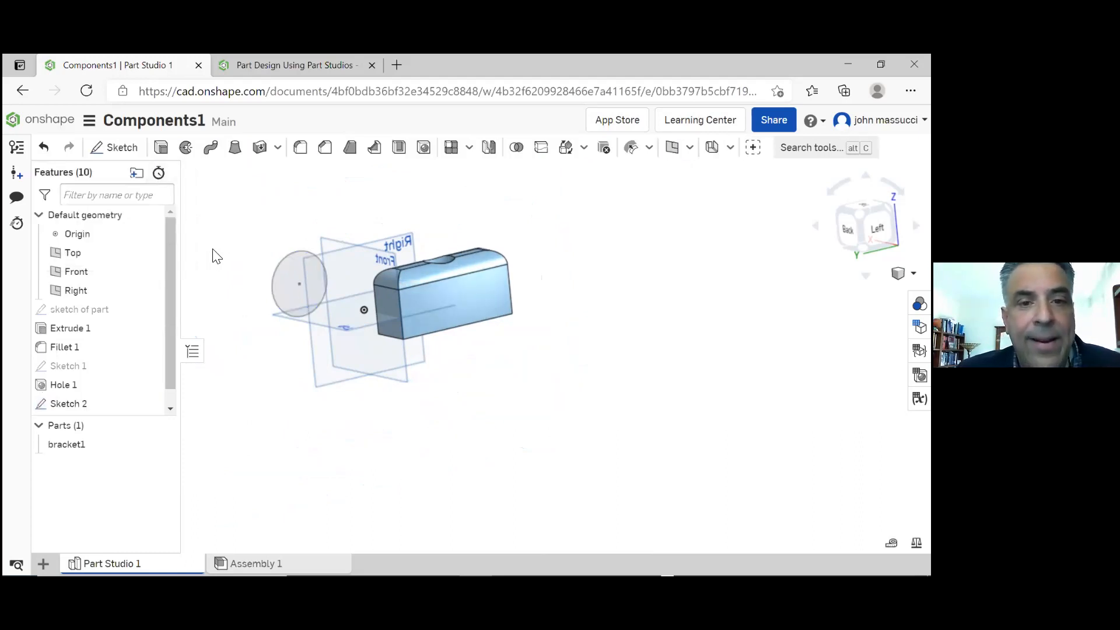
Extrude the circle as a new solid part with a blind depth of 0.5 in, keeping the original direction
mouse_move(213, 250)
right_mouse_down()
mouse_move(229, 248)
mouse_move(211, 245)
mouse_move(198, 263)
mouse_move(210, 252)
mouse_move(227, 266)
right_mouse_up()
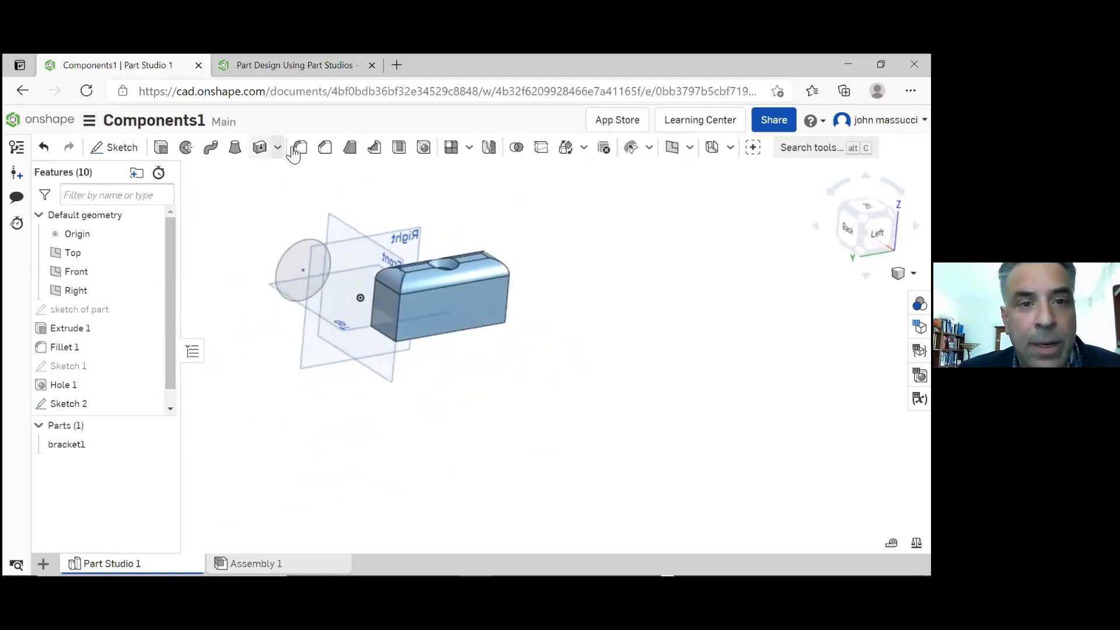
left_click(161, 148)
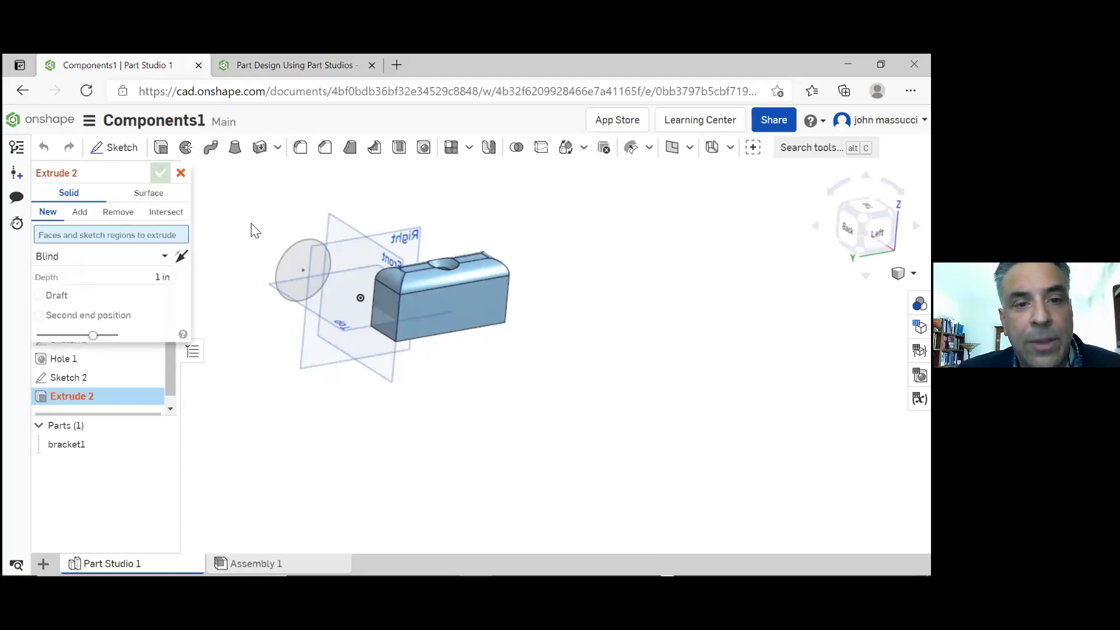
left_click(288, 247)
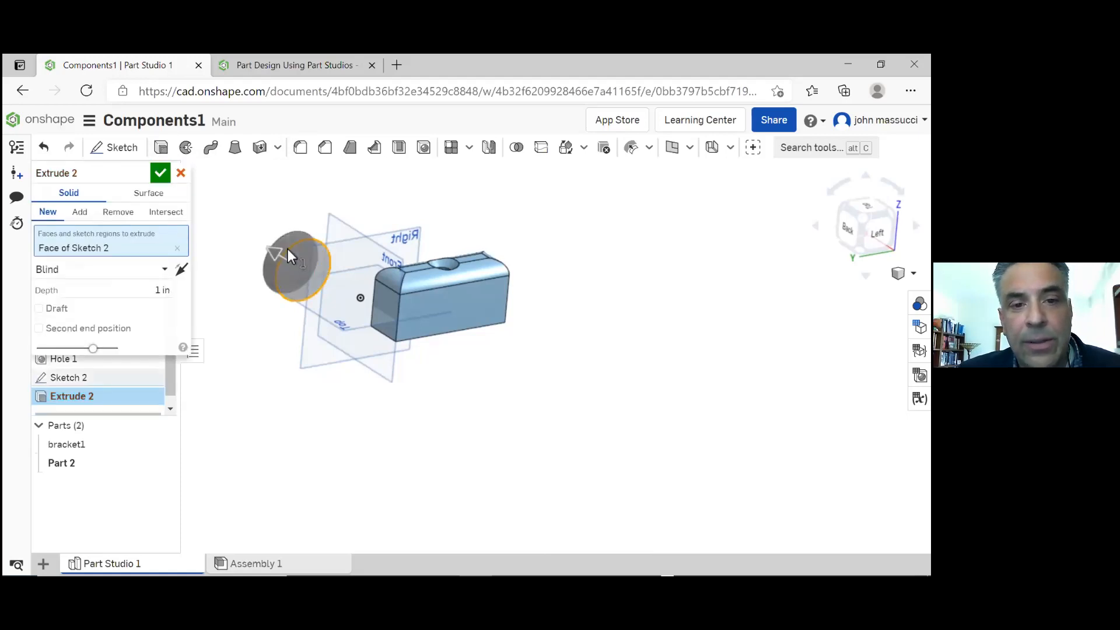
mouse_move(251, 294)
right_mouse_down()
mouse_move(286, 303)
mouse_move(245, 299)
right_mouse_up()
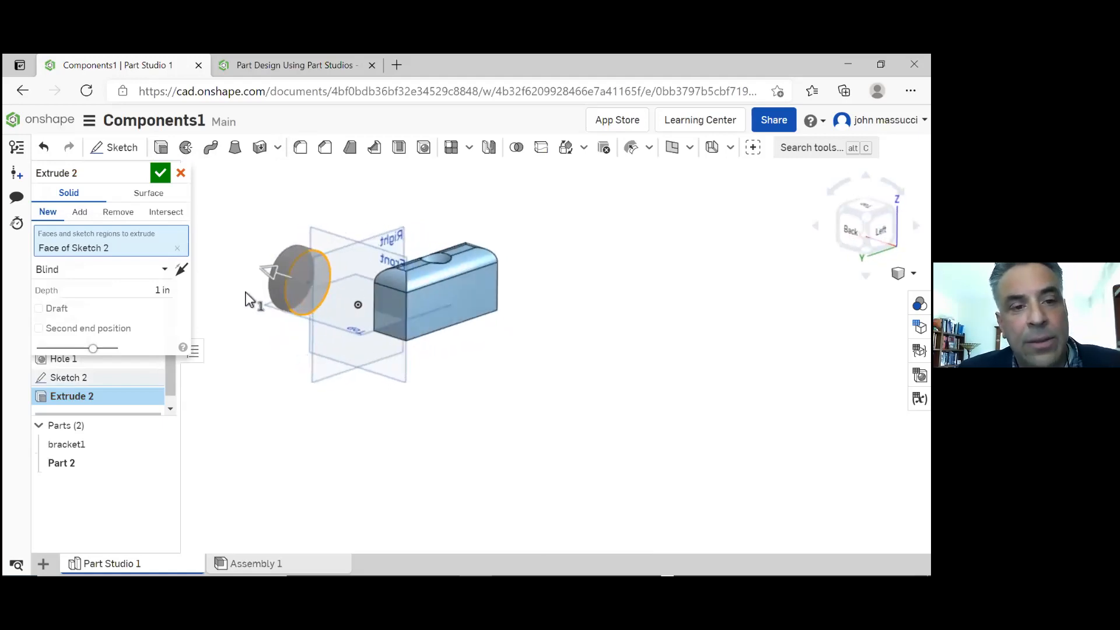
left_click(186, 269)
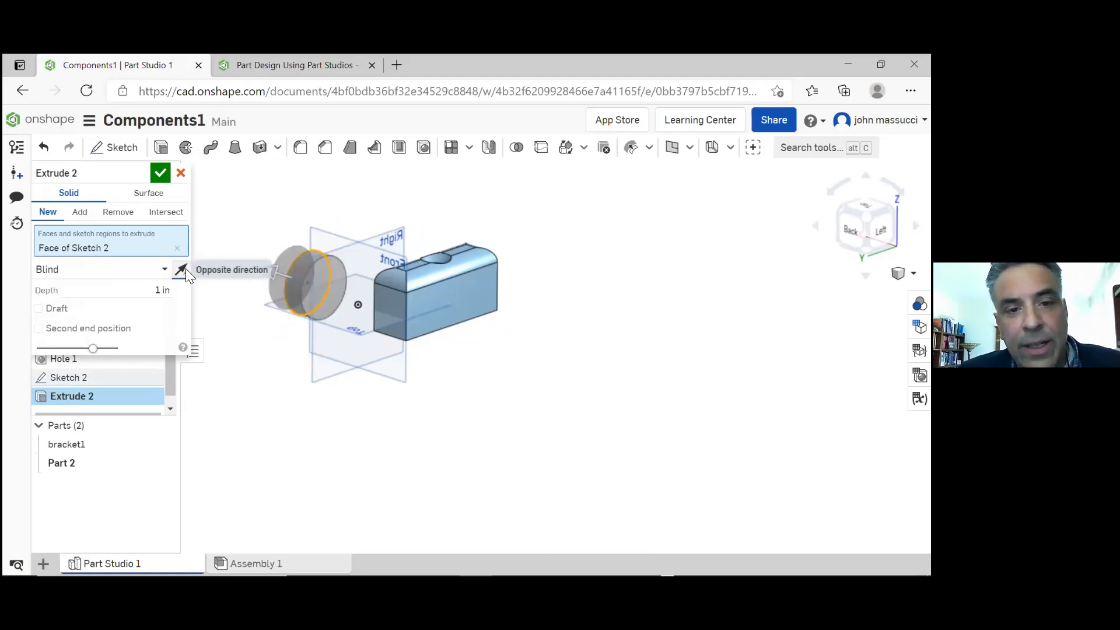
left_click(185, 268)
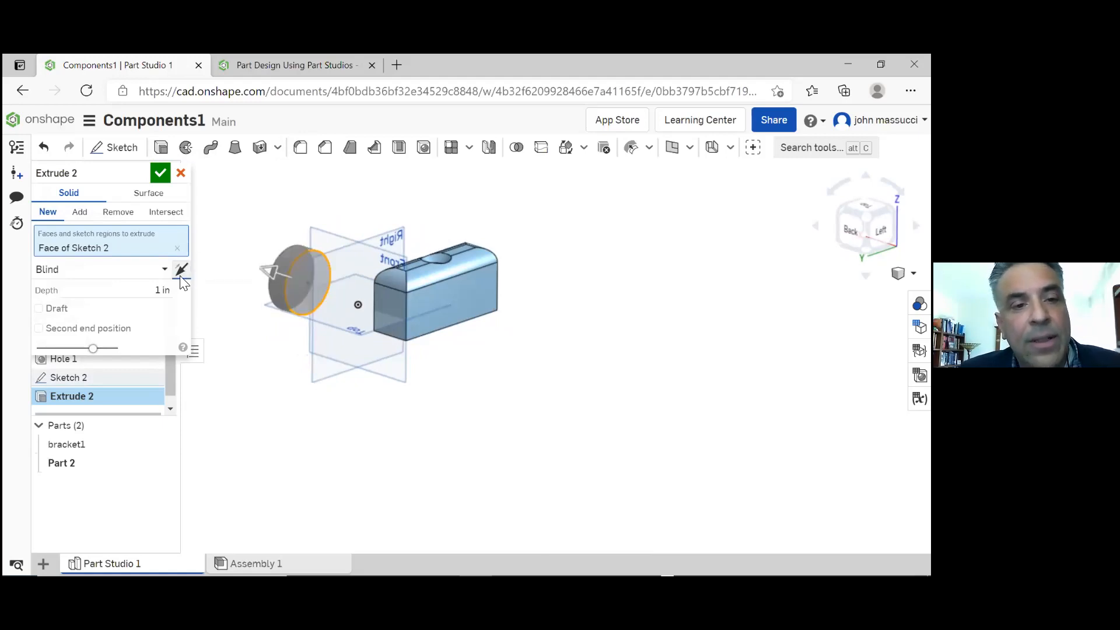
left_click(158, 294)
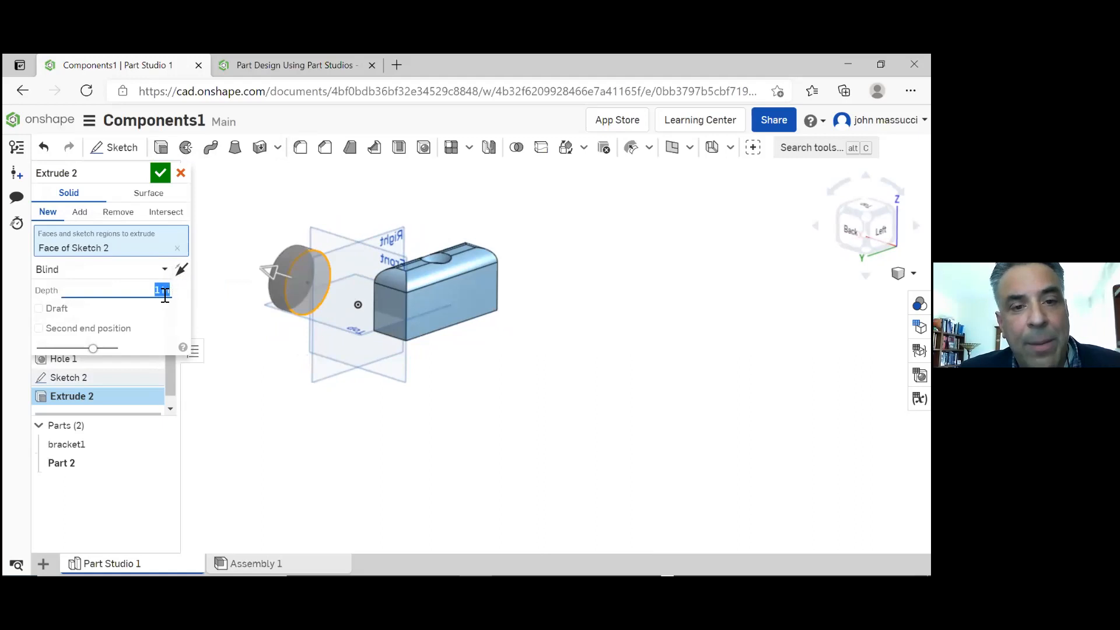
type("0.5")
key("Return")
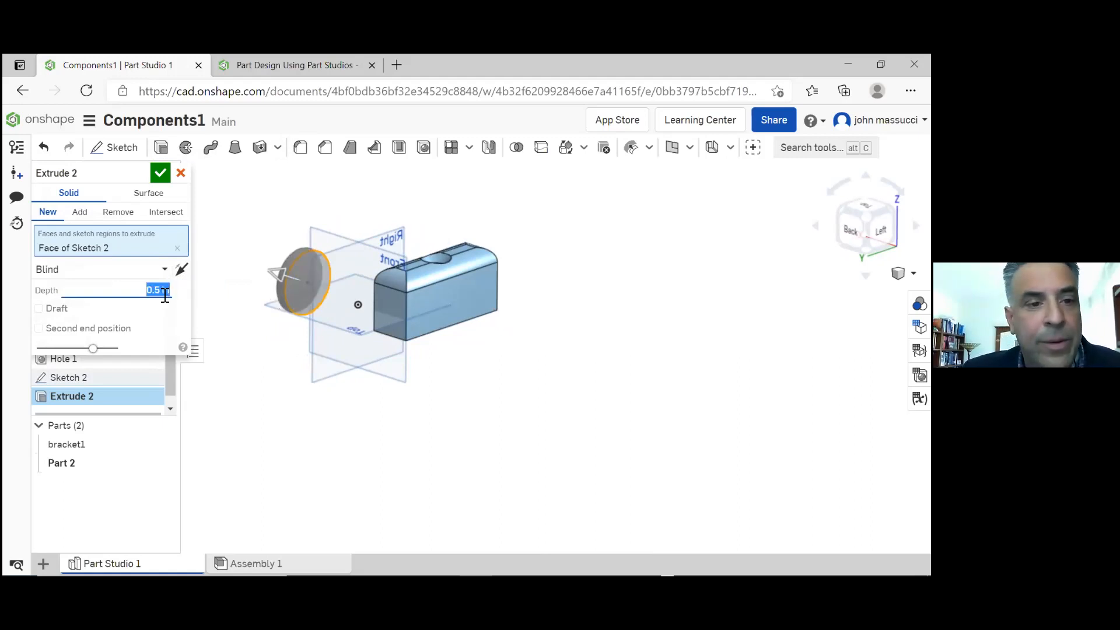
left_click(159, 173)
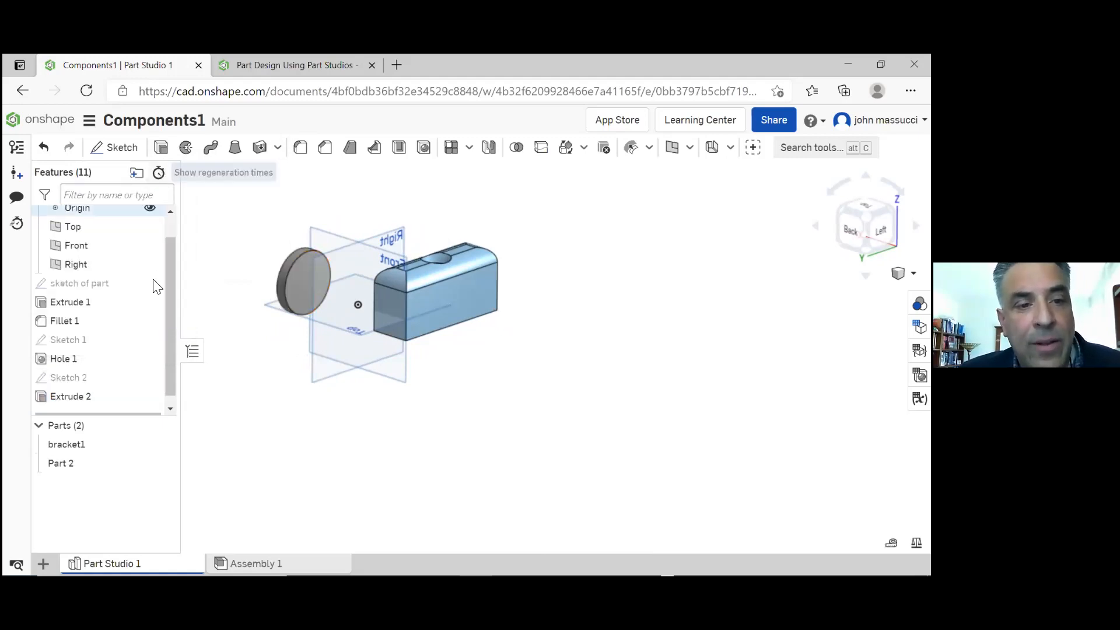
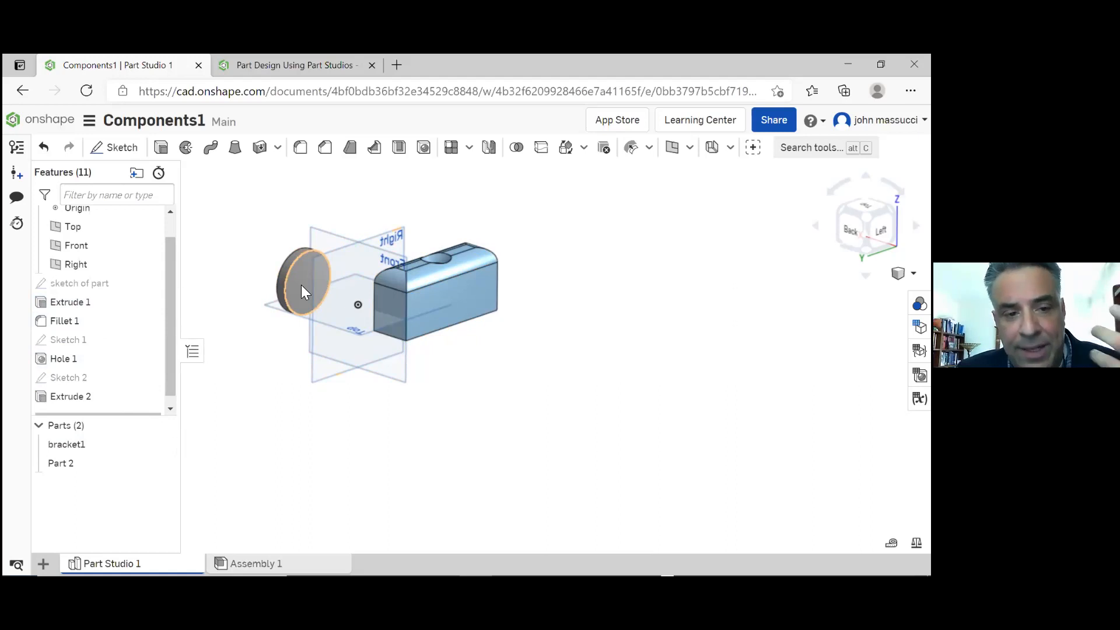
Rename Part 2 as disk1
left_click(95, 470)
right_click(96, 471)
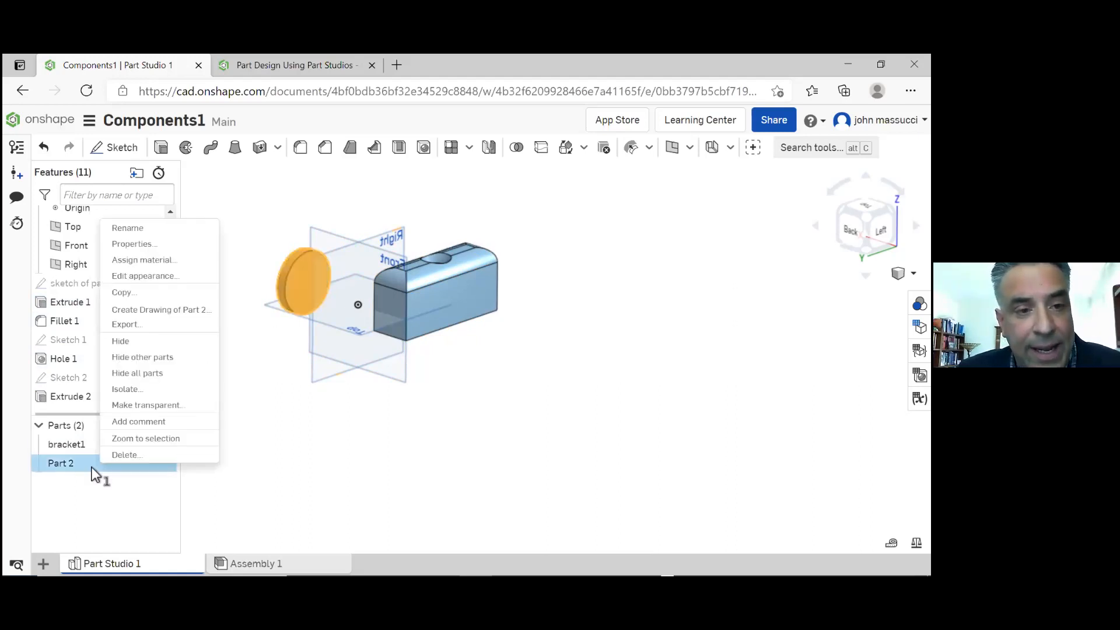
left_click(128, 232)
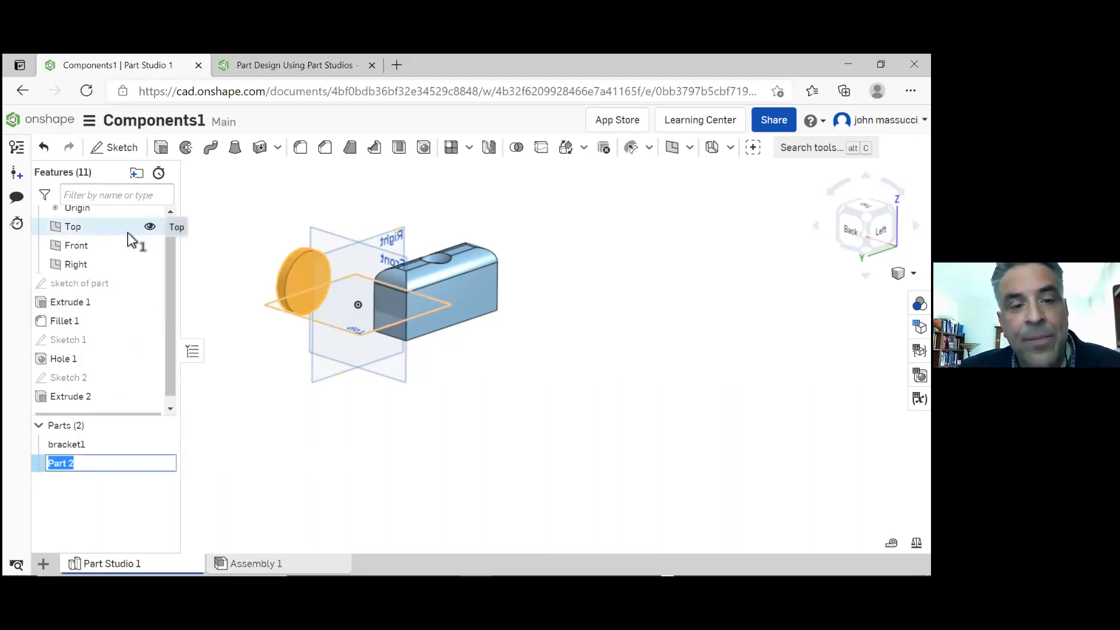
type("disk")
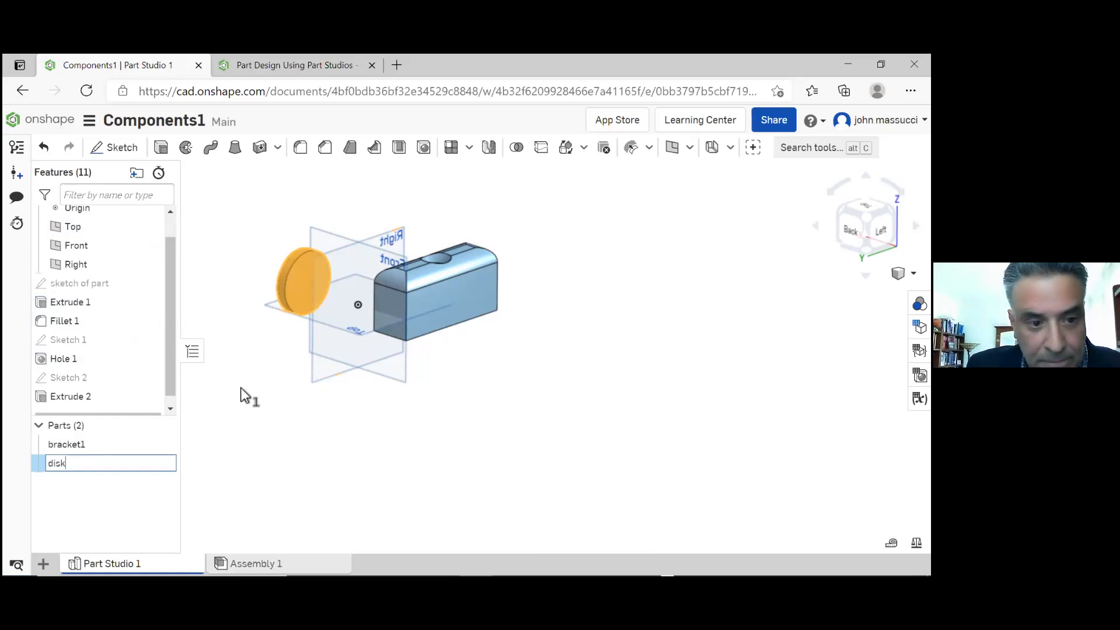
type("1")
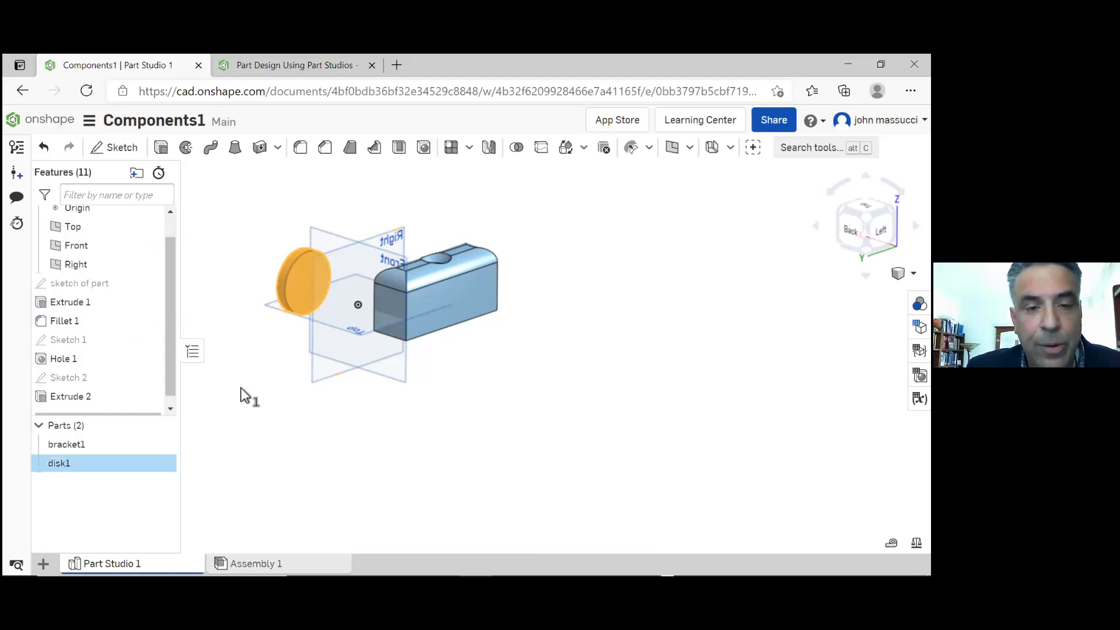
left_click(260, 462)
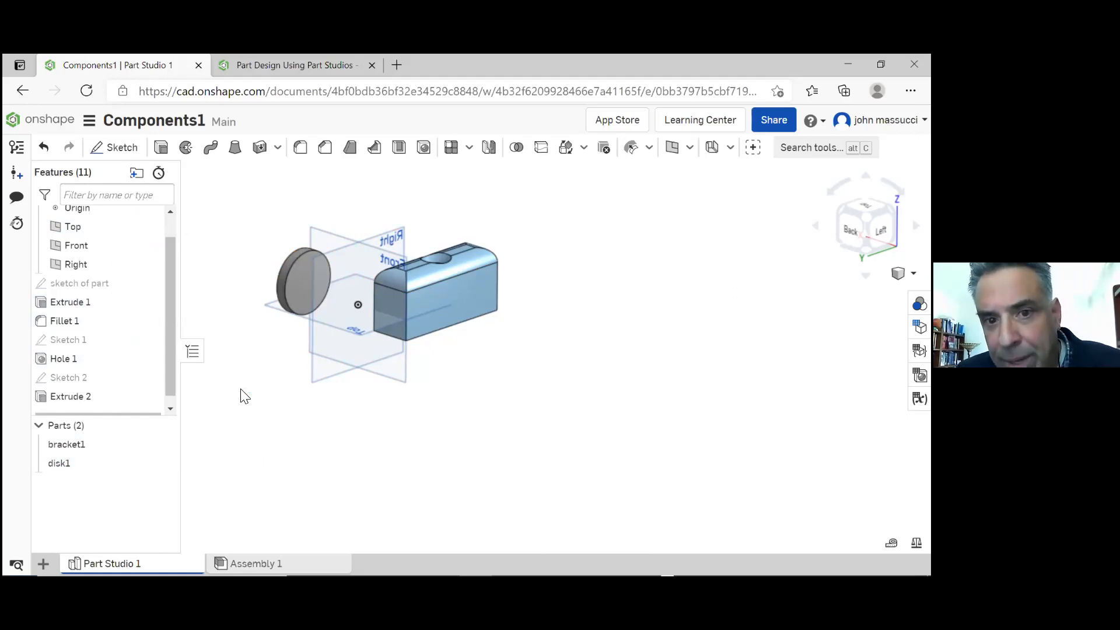
Examine the disk and the bracket from several angles, checking which sketch and extrude feature each part comes from
left_click(290, 286)
double_click(290, 285)
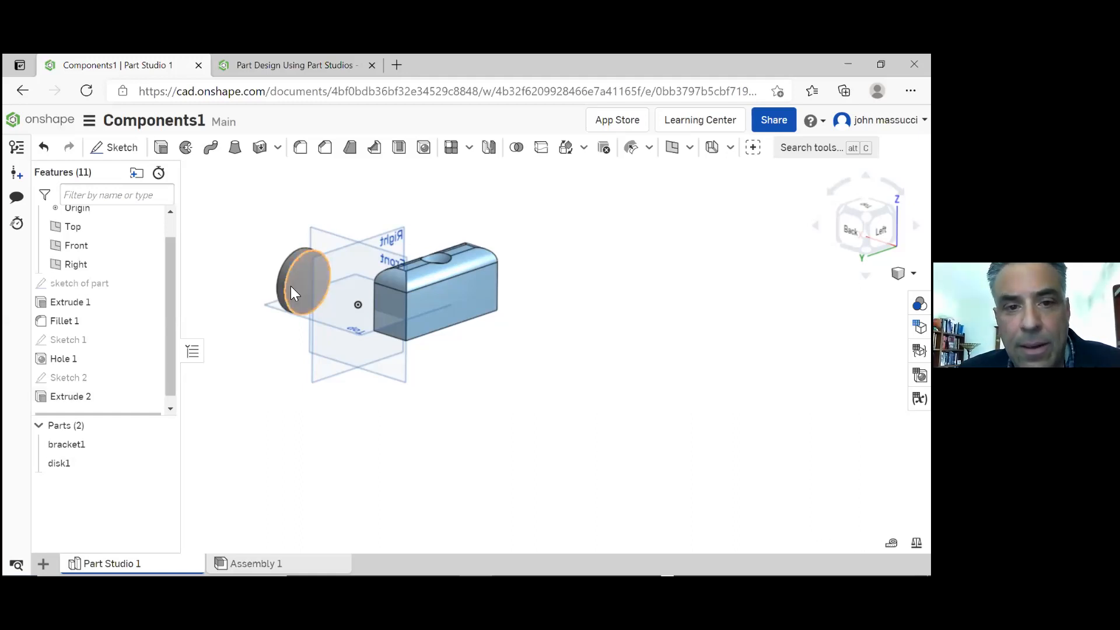
left_click(252, 294)
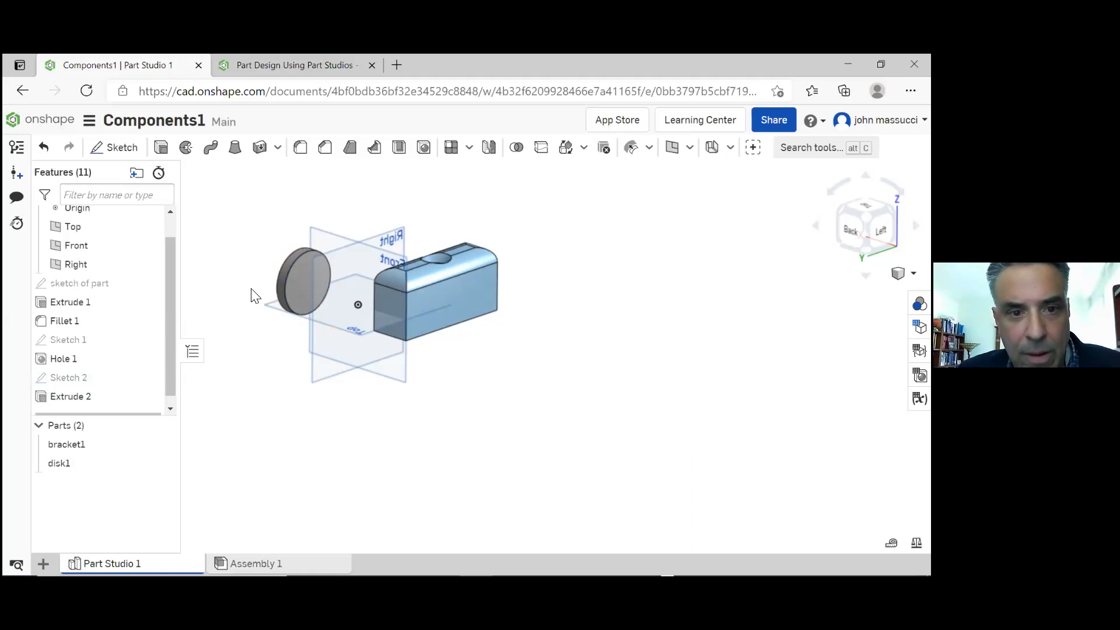
double_click(284, 272)
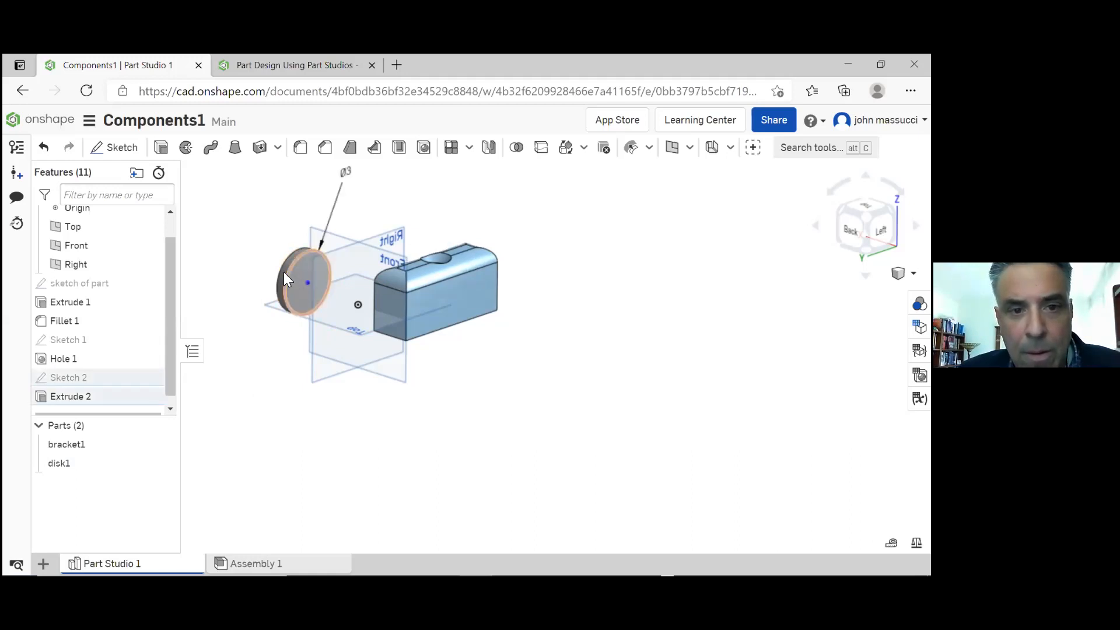
left_click(243, 237)
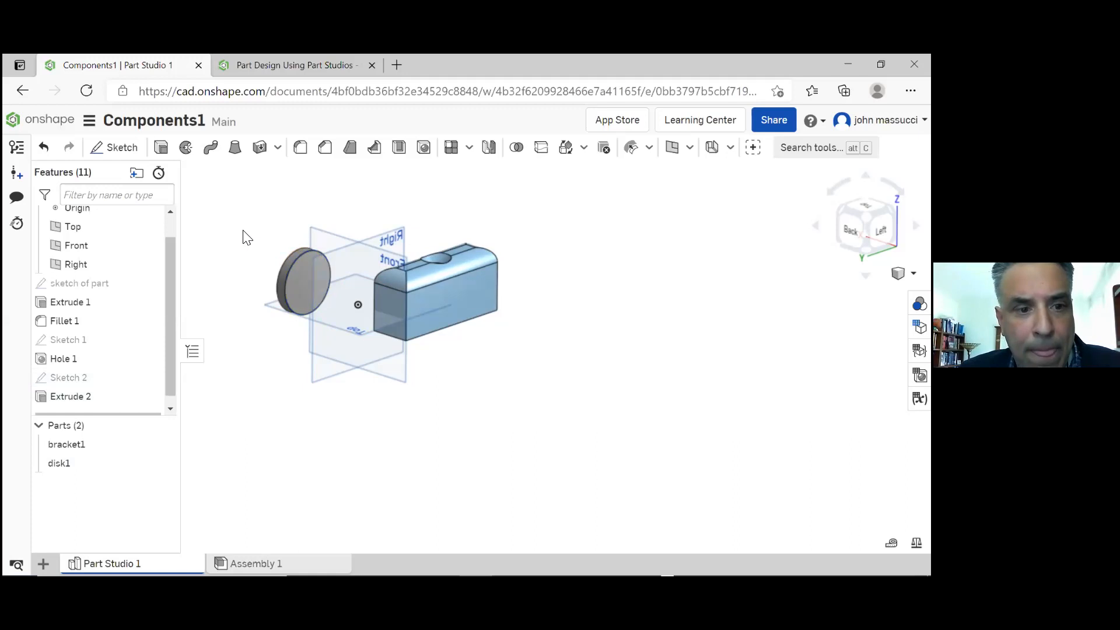
mouse_move(235, 274)
right_mouse_down()
mouse_move(281, 269)
mouse_move(342, 298)
right_mouse_up()
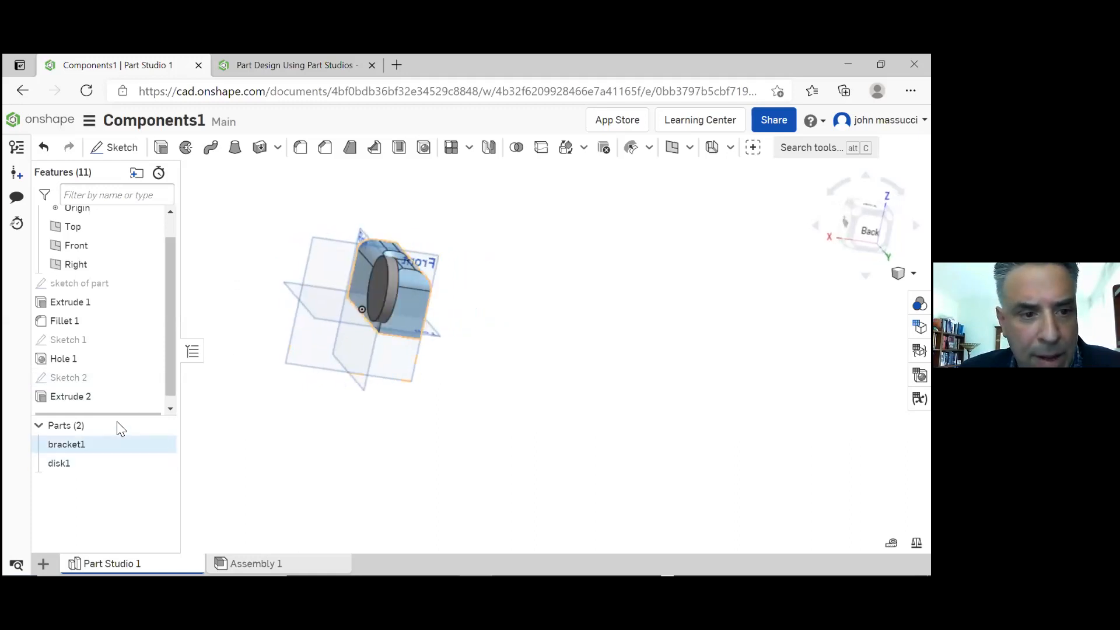
left_click(380, 288)
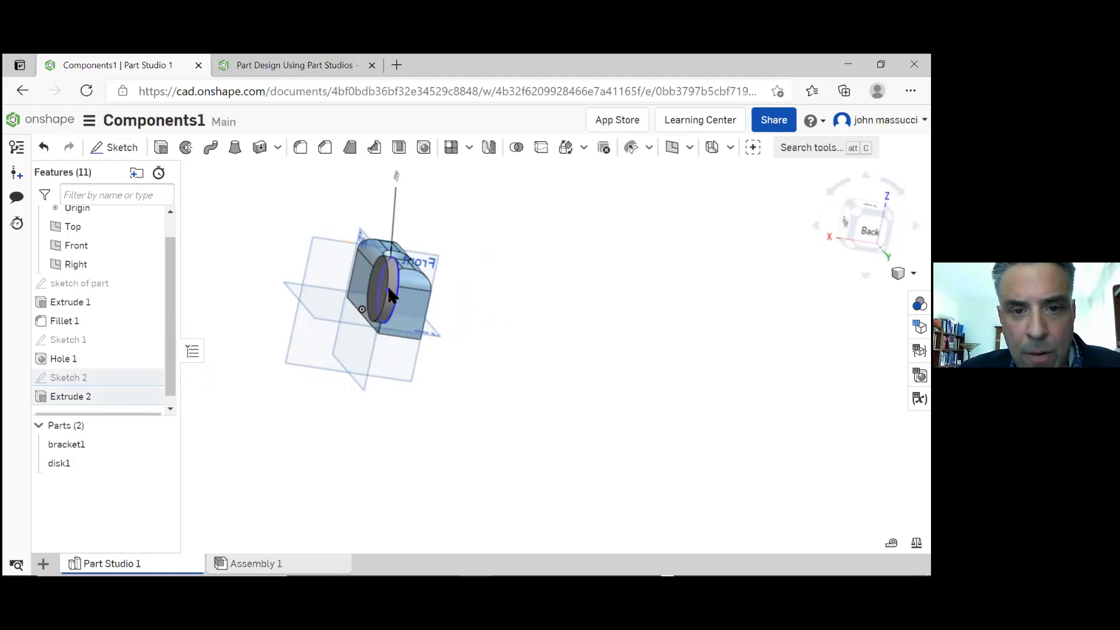
left_click(66, 462)
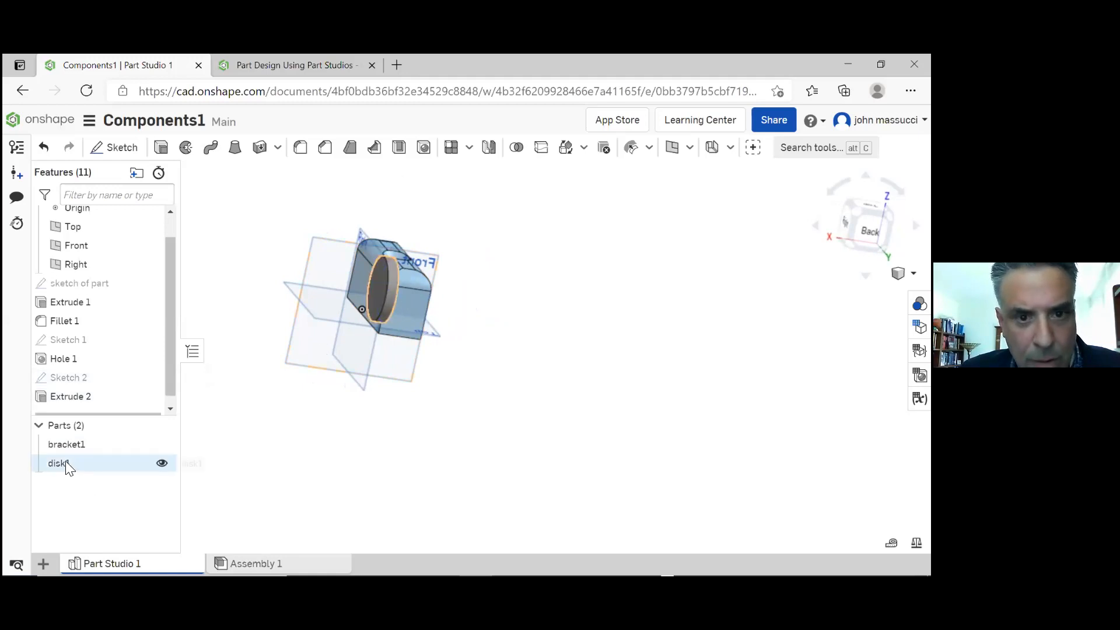
left_click(92, 457)
left_click(286, 410)
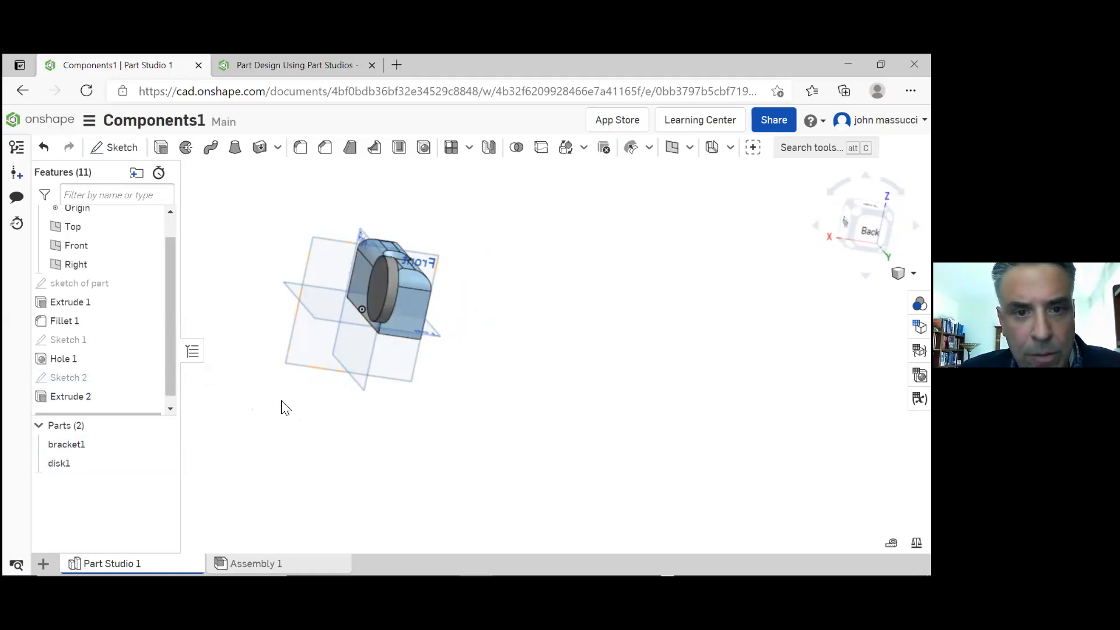
right_click_drag(282, 402, 241, 395)
double_click(474, 310)
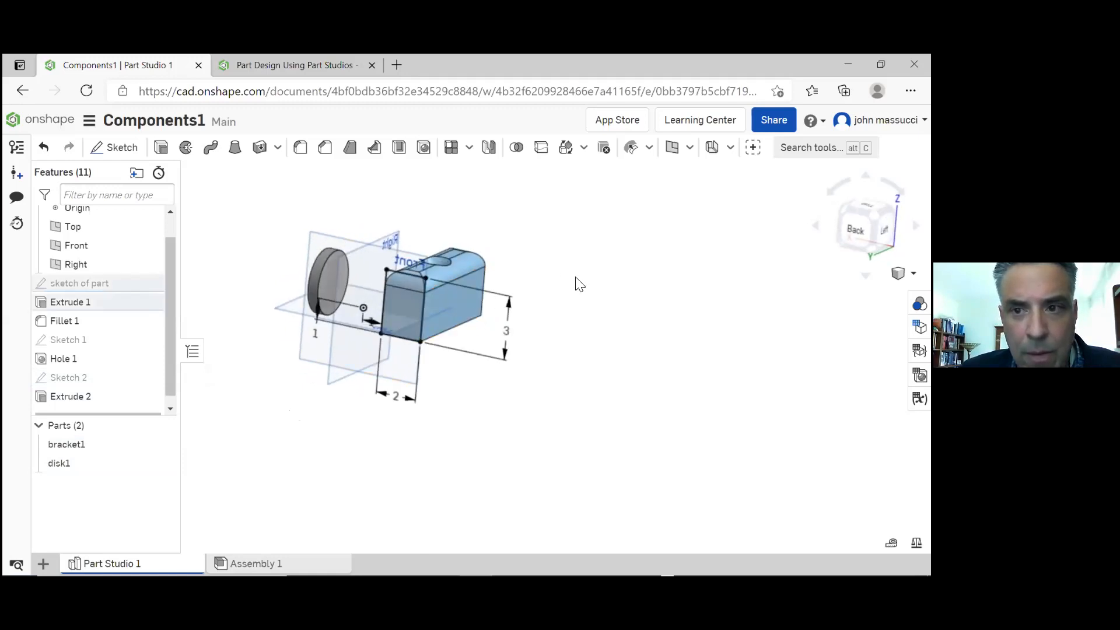
mouse_move(545, 278)
right_mouse_down()
mouse_move(499, 280)
mouse_move(547, 273)
right_mouse_up()
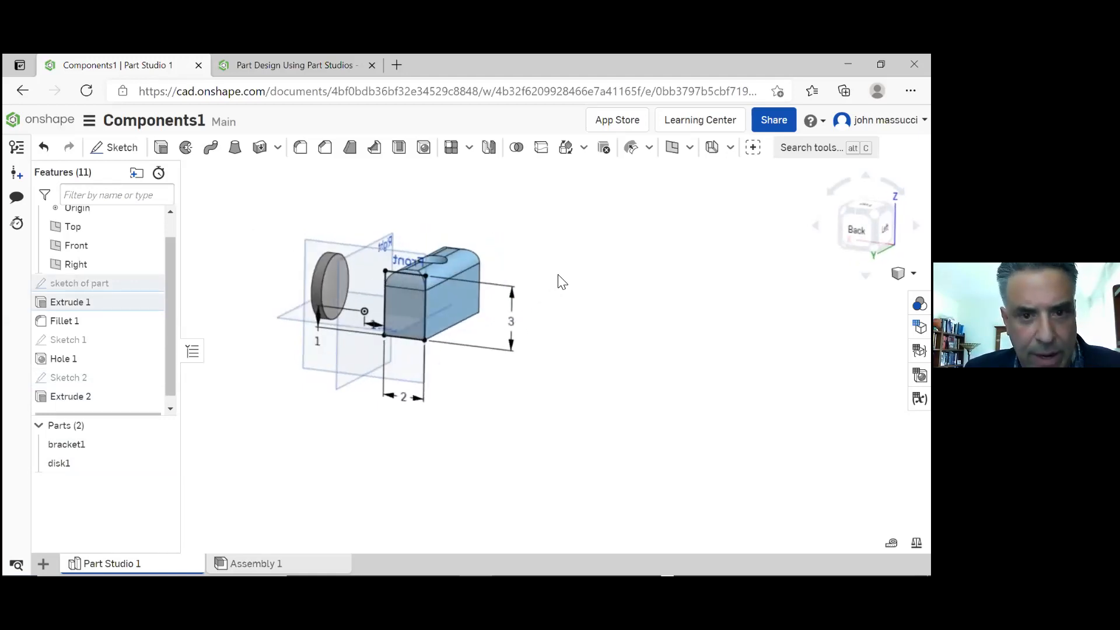
left_click(559, 281)
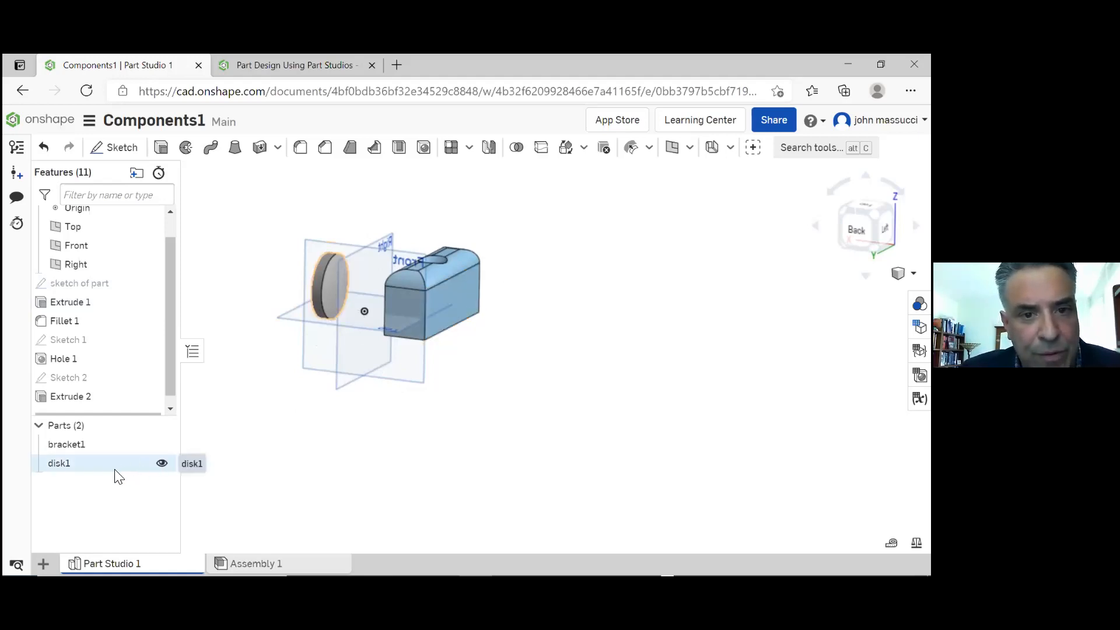
Edit Sketch 2 on the Right plane, moving the disk's circle up and back beside the bracket's countersunk hole
right_click_drag(338, 397, 327, 420)
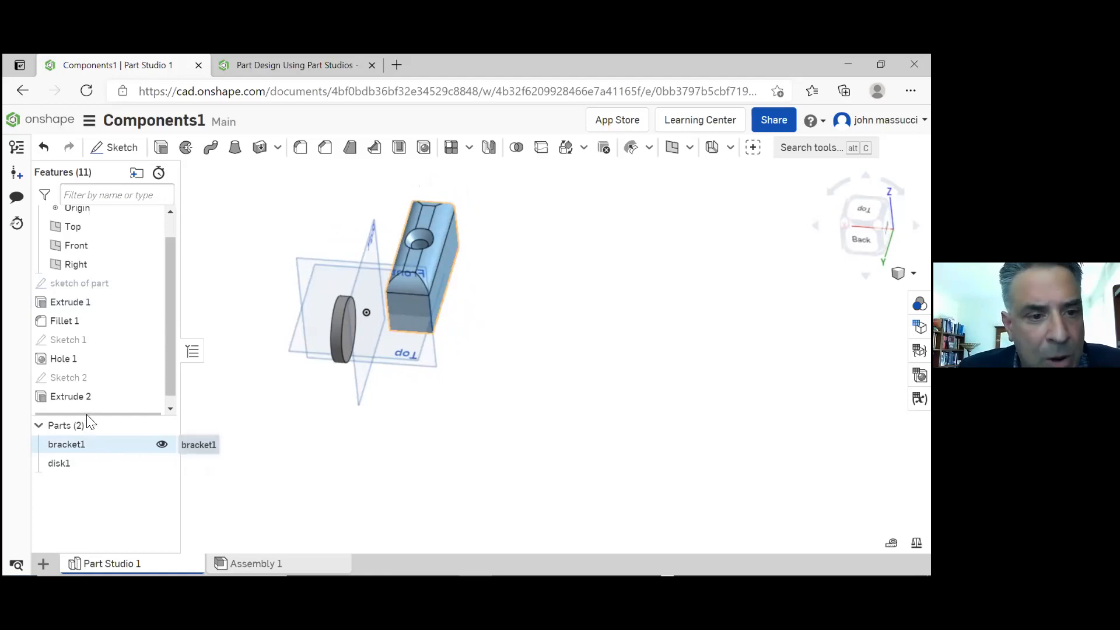
left_click(86, 377)
double_click(85, 377)
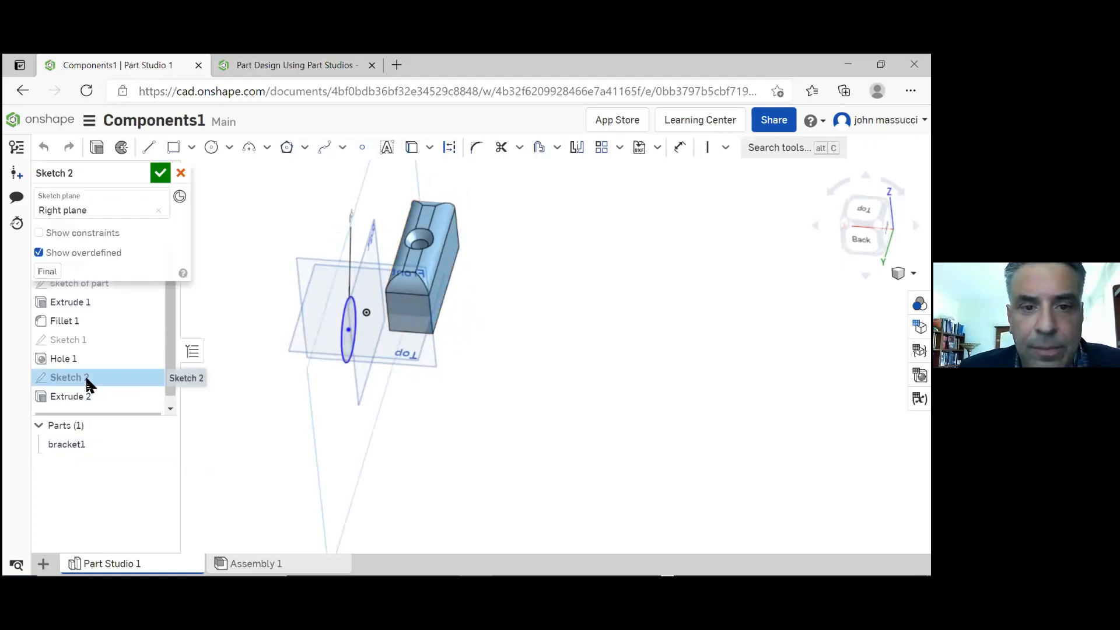
left_click_drag(349, 326, 384, 255)
mouse_move(289, 258)
right_mouse_down()
mouse_move(341, 236)
mouse_move(267, 253)
mouse_move(245, 245)
right_mouse_up()
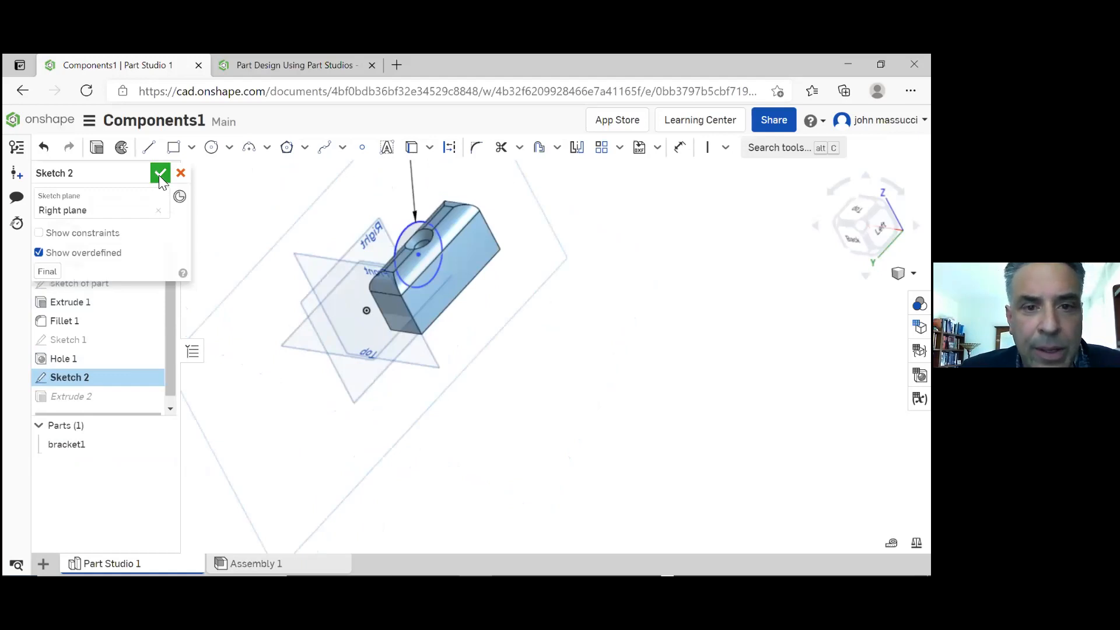
left_click(160, 174)
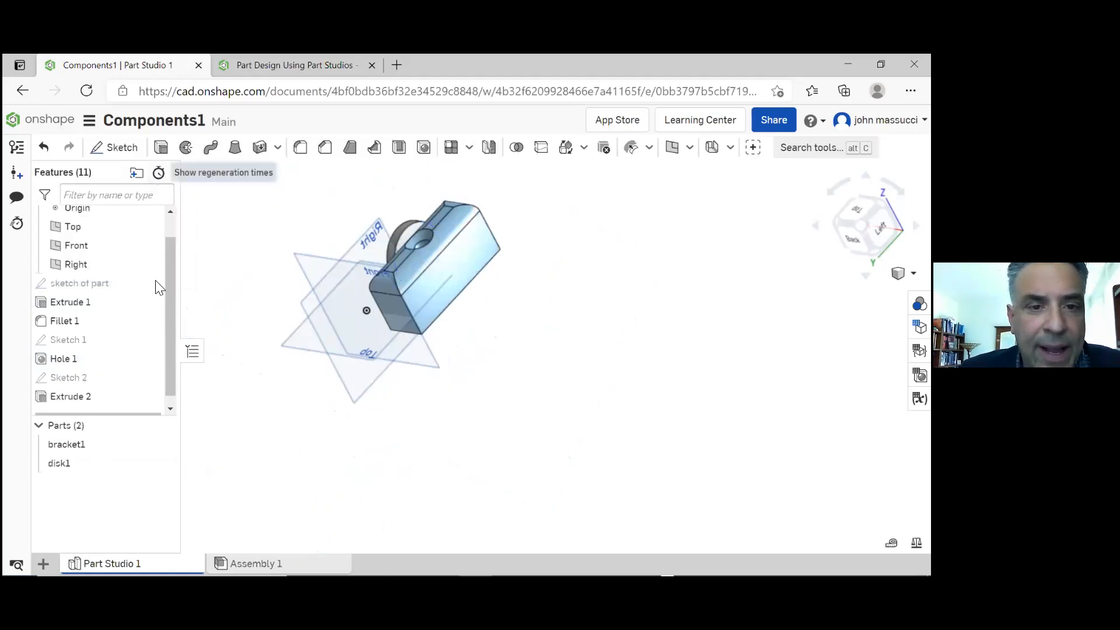
Edit the disk's extrusion, reversing its direction towards the bracket and setting the blind depth to 1 in
right_click_drag(282, 328, 288, 313)
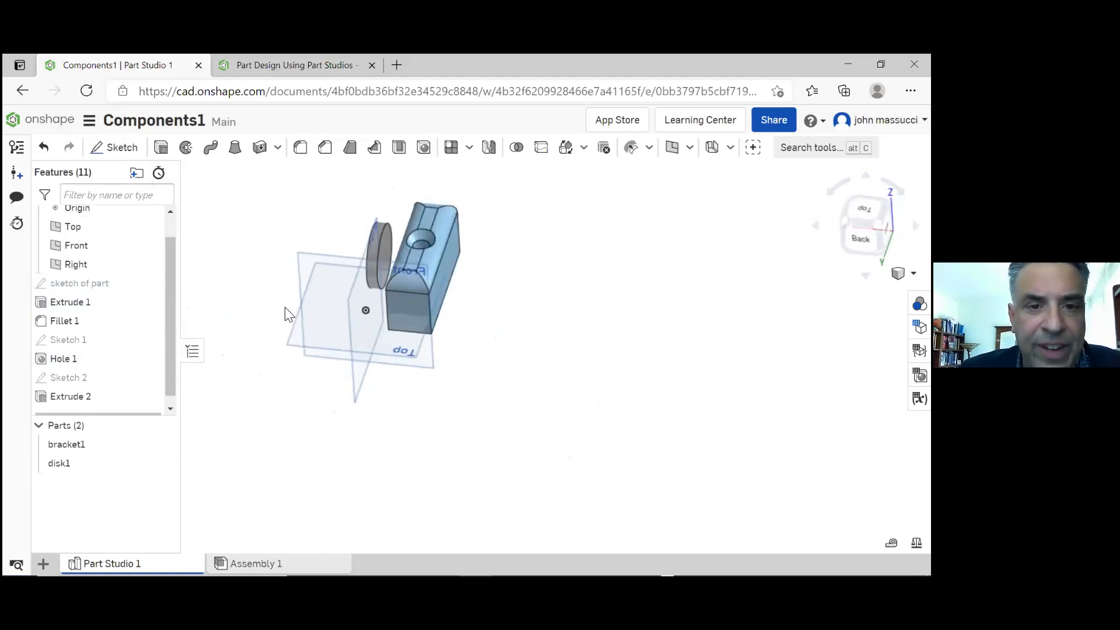
left_click(87, 399)
double_click(87, 399)
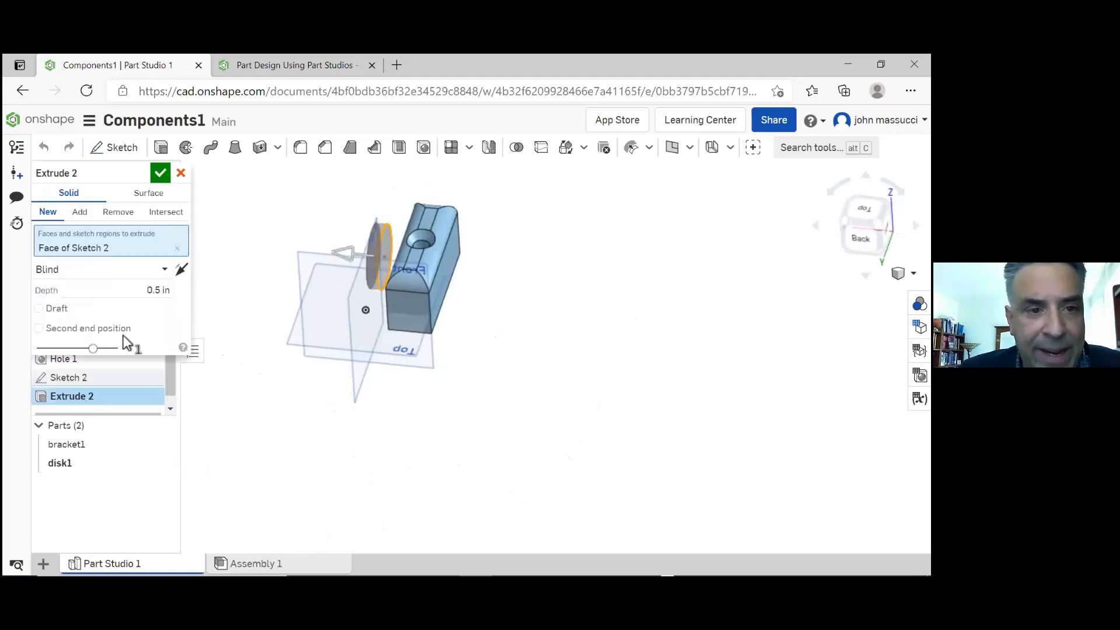
left_click(172, 289)
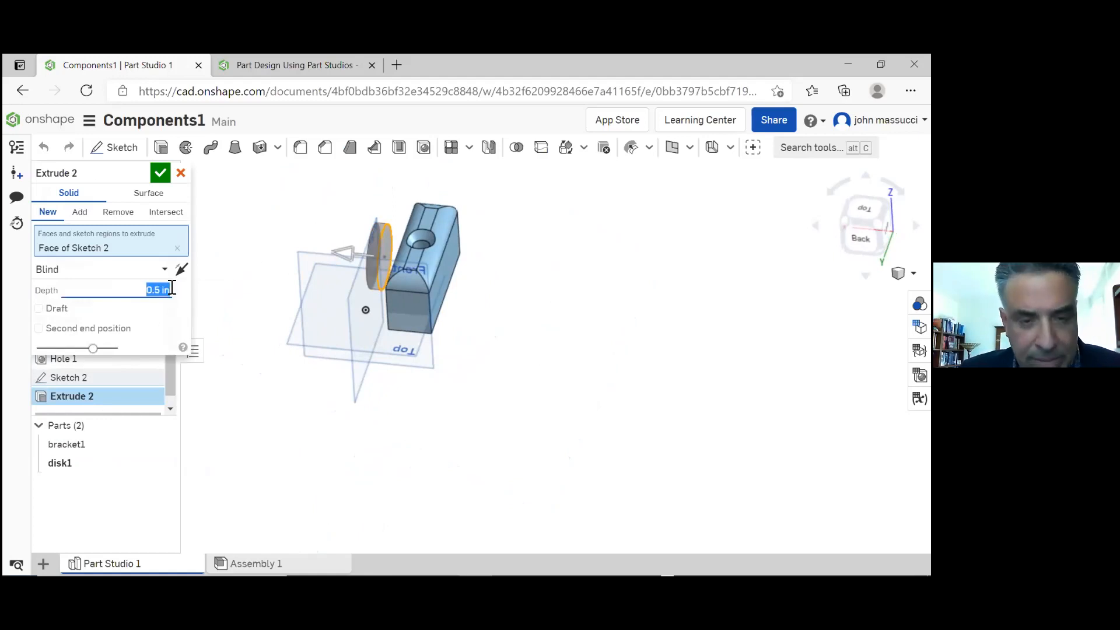
left_click(180, 269)
left_click(161, 290)
type("1")
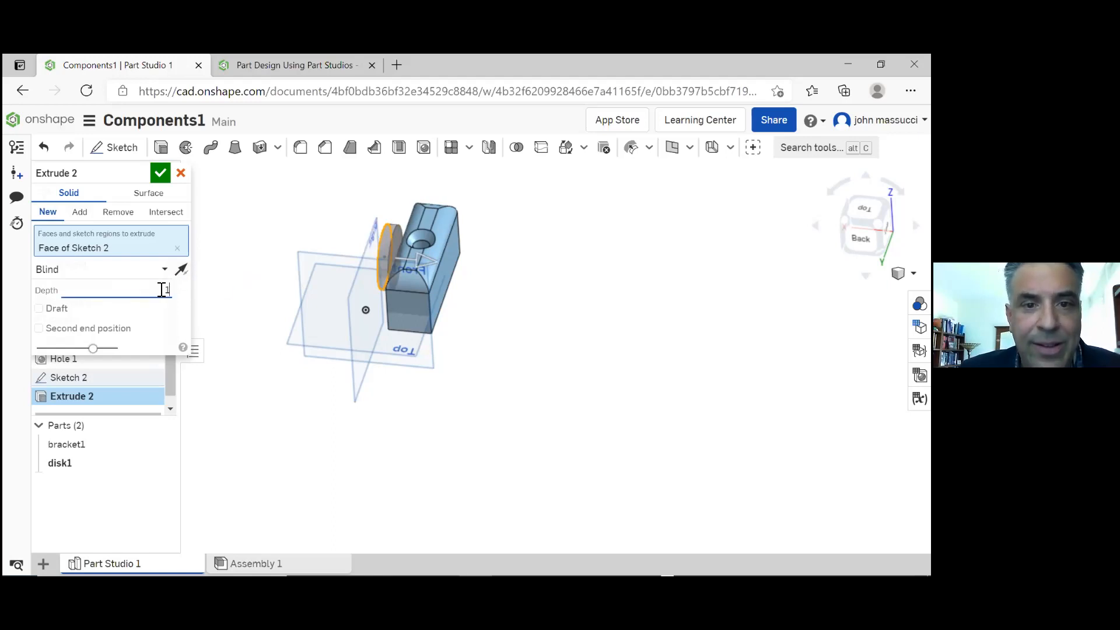
left_click(160, 173)
Set the disk's extrusion depth to 2 in so that it runs into the bracket
mouse_move(237, 293)
right_mouse_down()
mouse_move(253, 265)
mouse_move(268, 300)
mouse_move(245, 287)
right_mouse_up()
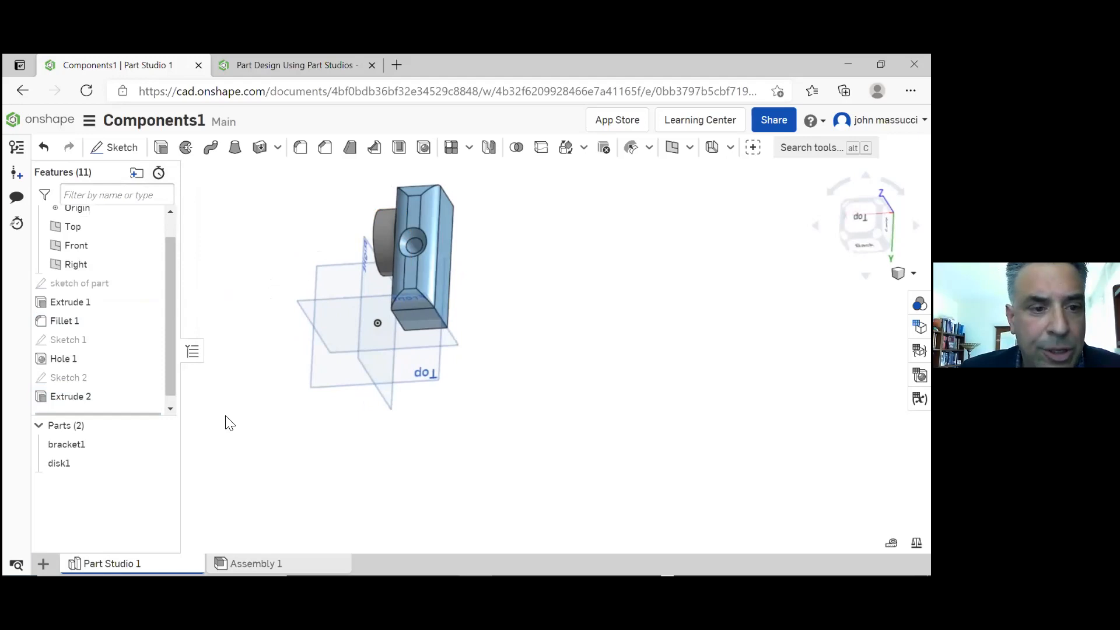
left_click(79, 399)
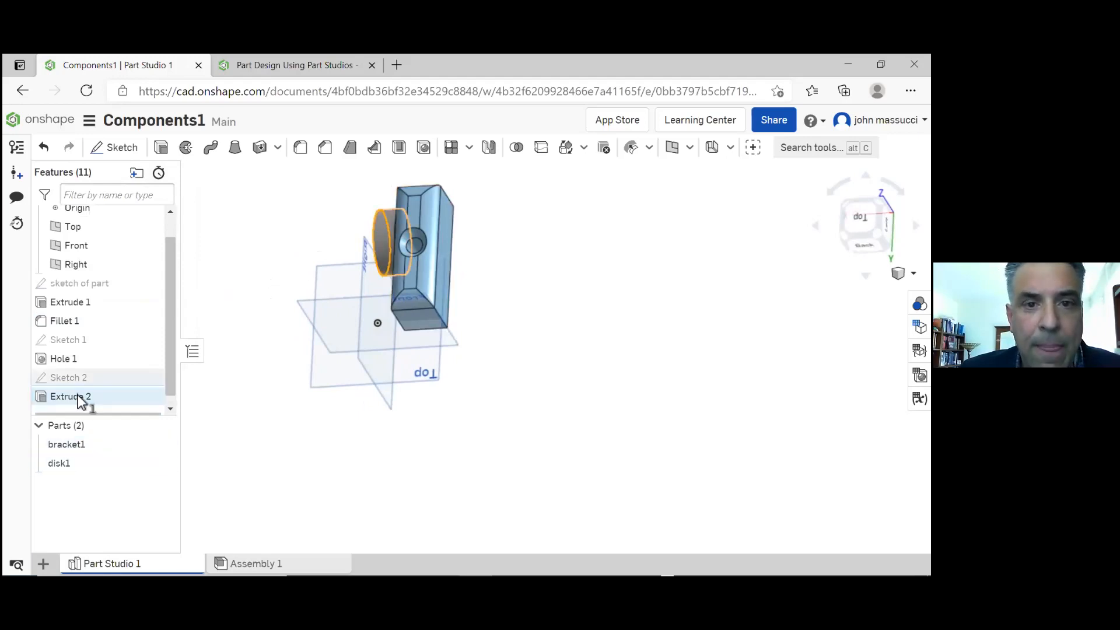
double_click(79, 399)
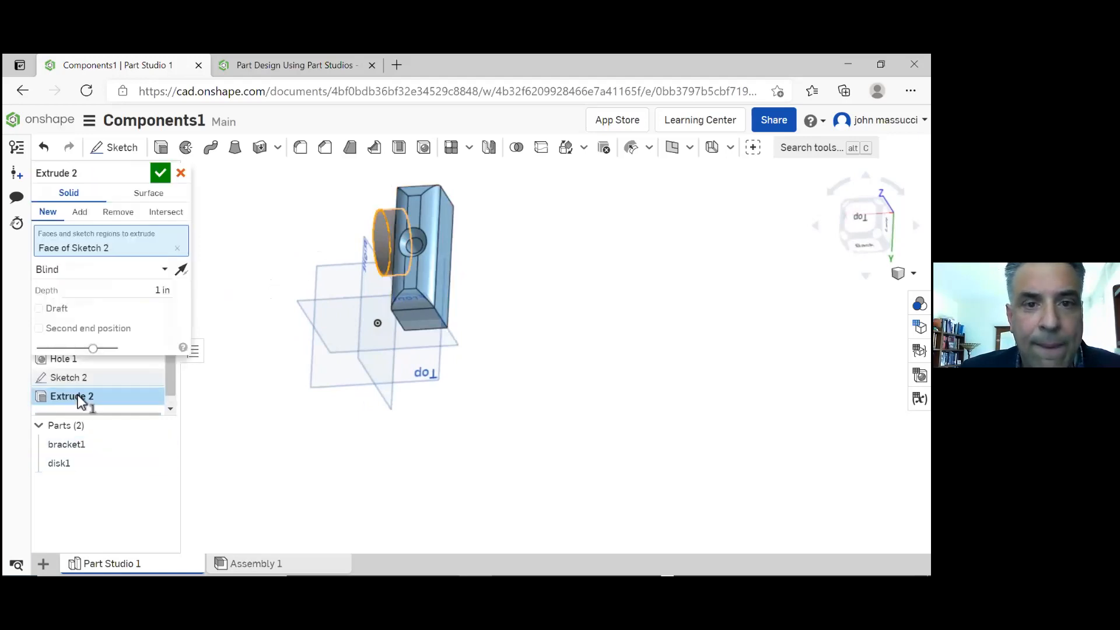
left_click(172, 289)
type("2")
key("Return")
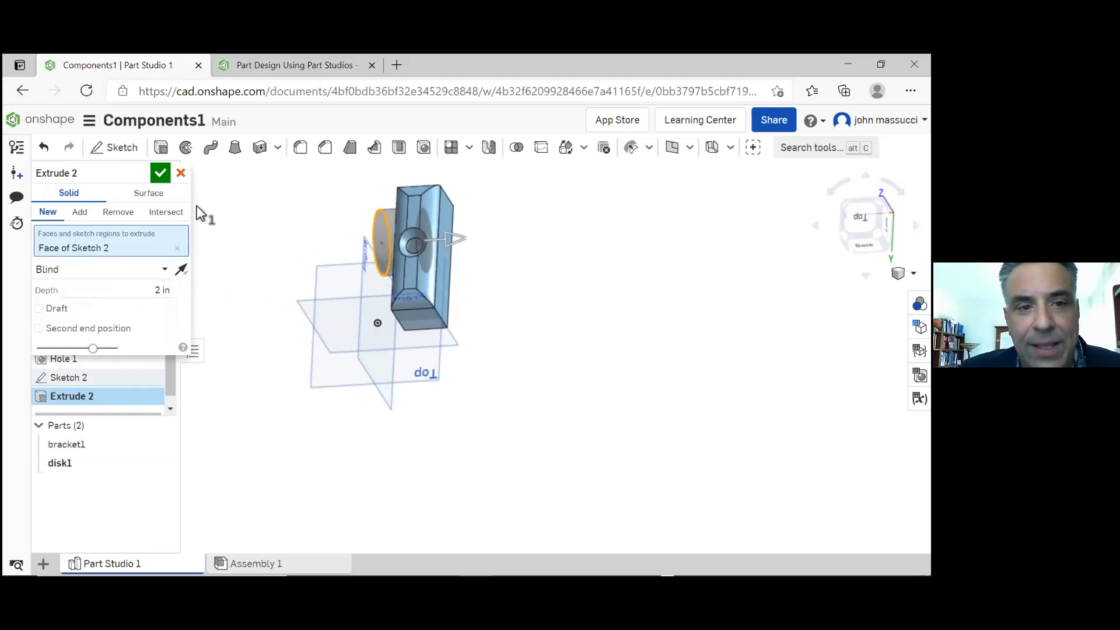
left_click(161, 174)
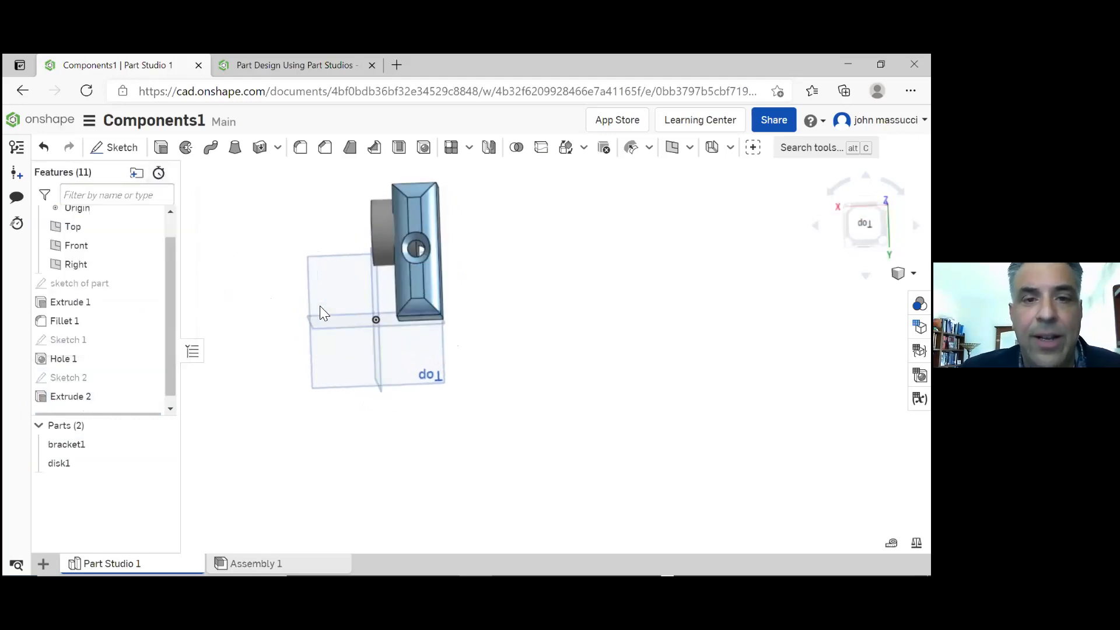
Join disk1 and bracket1 into a single part with a Boolean union
mouse_move(328, 295)
right_mouse_down()
mouse_move(304, 282)
mouse_move(316, 276)
right_mouse_up()
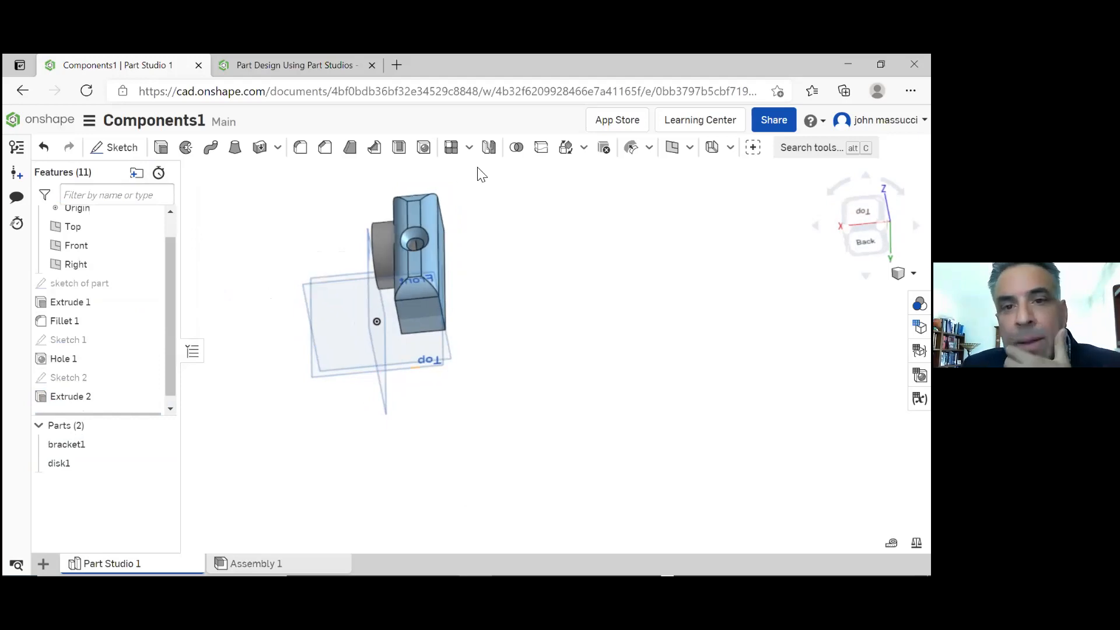
left_click(517, 148)
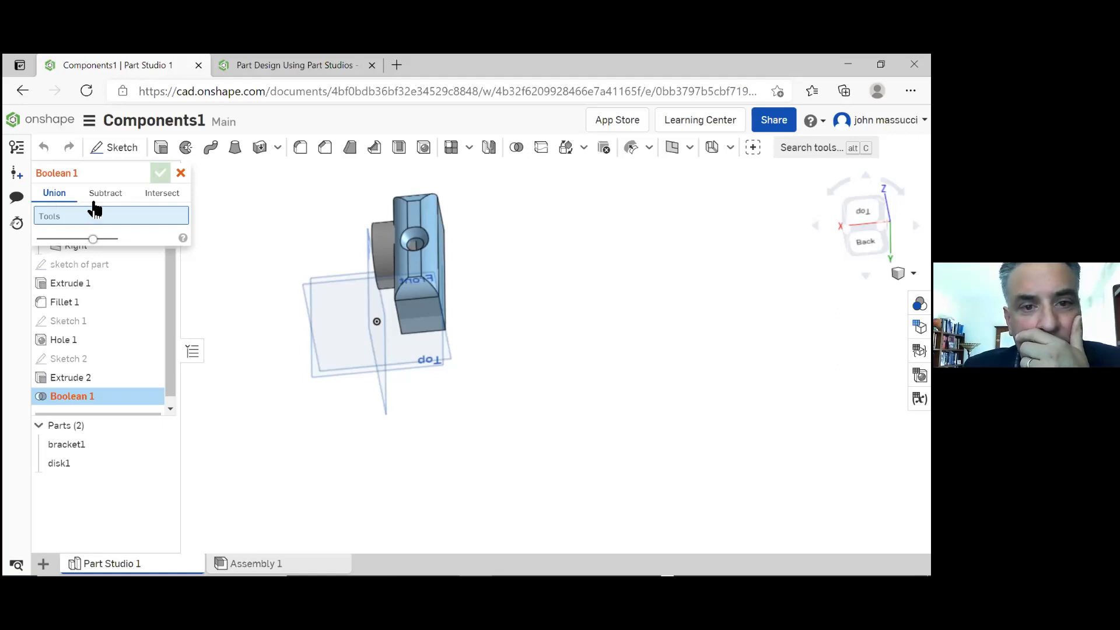
left_click(380, 230)
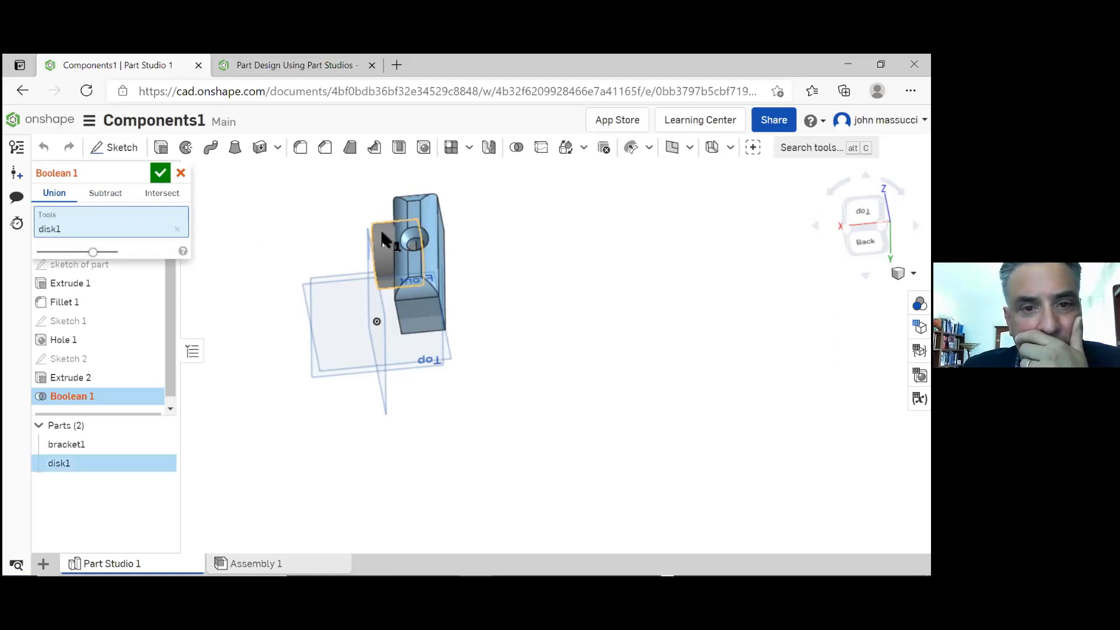
left_click(429, 207)
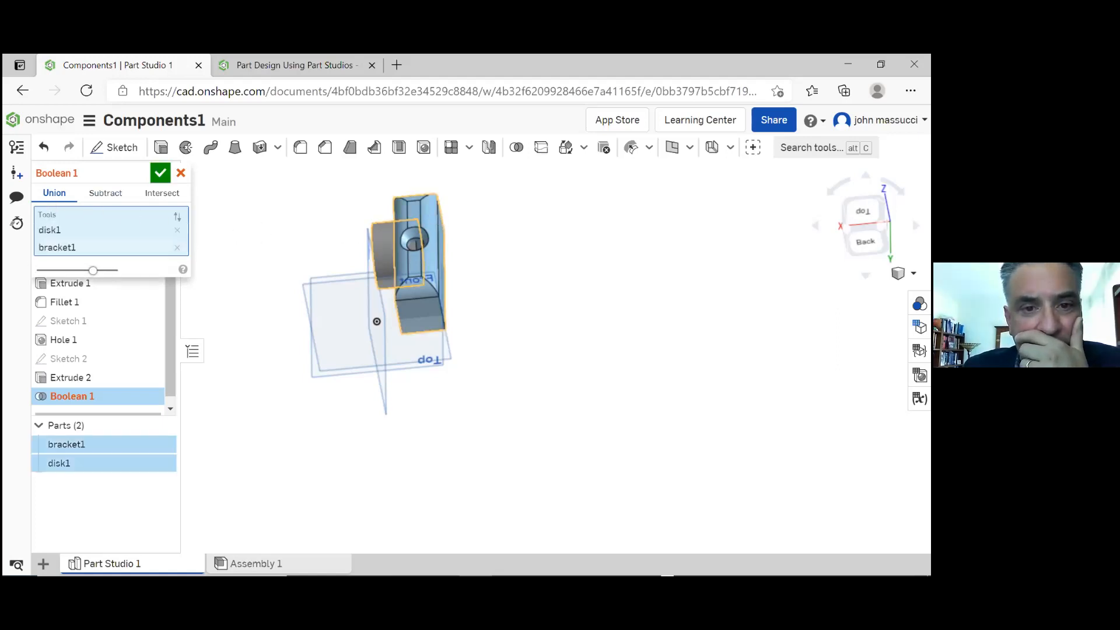
left_click(161, 173)
Edit the Boolean of disk1 and bracket1, changing the operation from union to intersect so only their overlapping volume is kept
right_click_drag(286, 260, 290, 261)
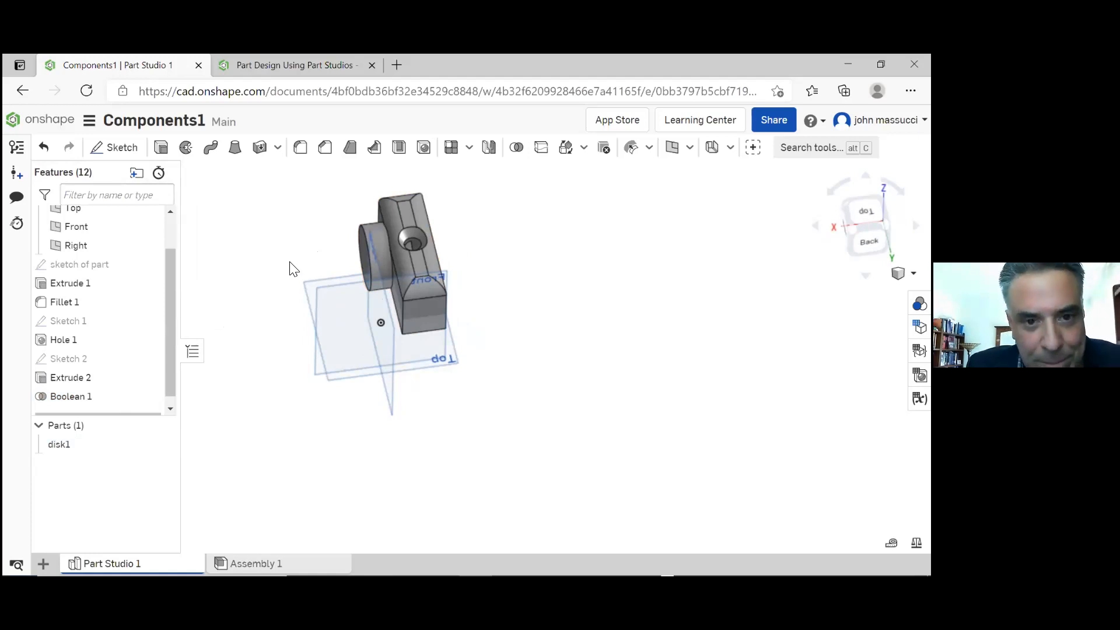
double_click(77, 400)
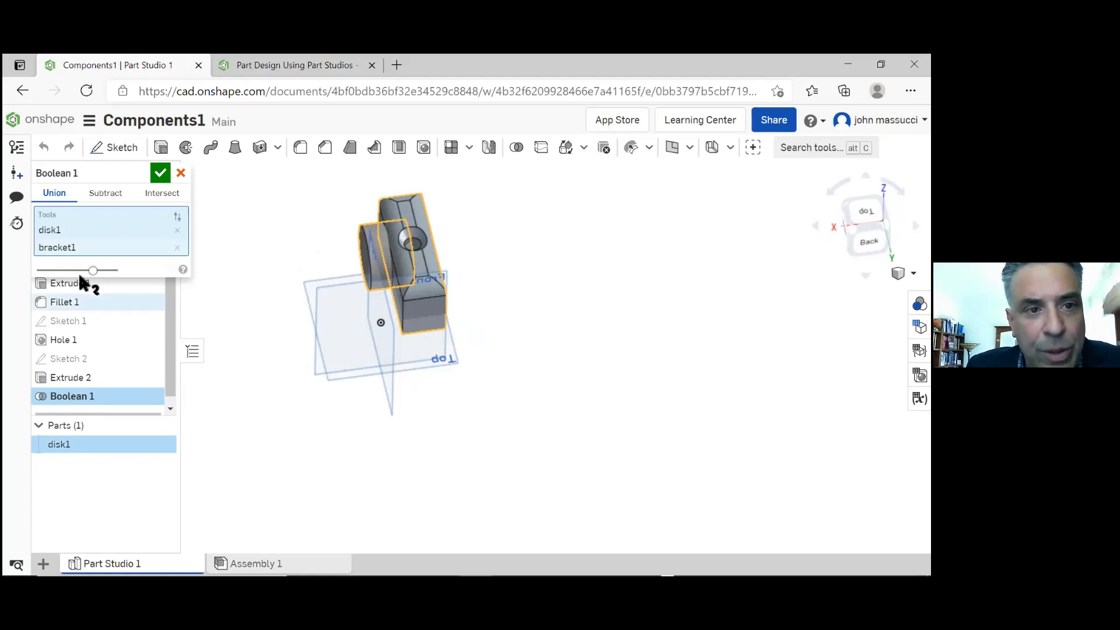
left_click(113, 194)
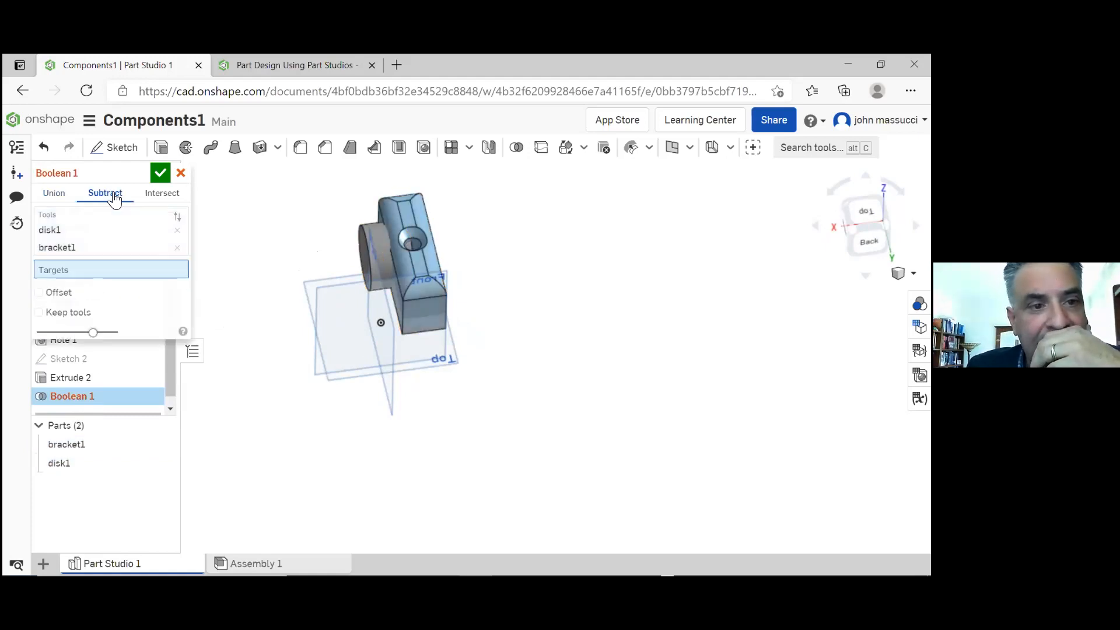
left_click(162, 195)
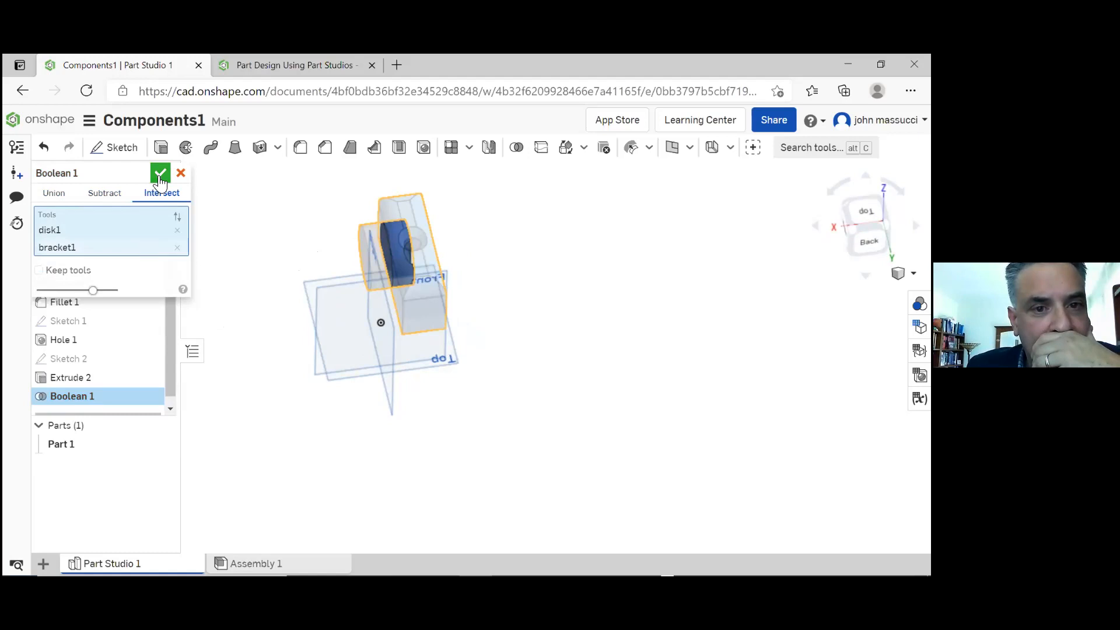
left_click(160, 175)
right_click_drag(330, 236, 368, 222)
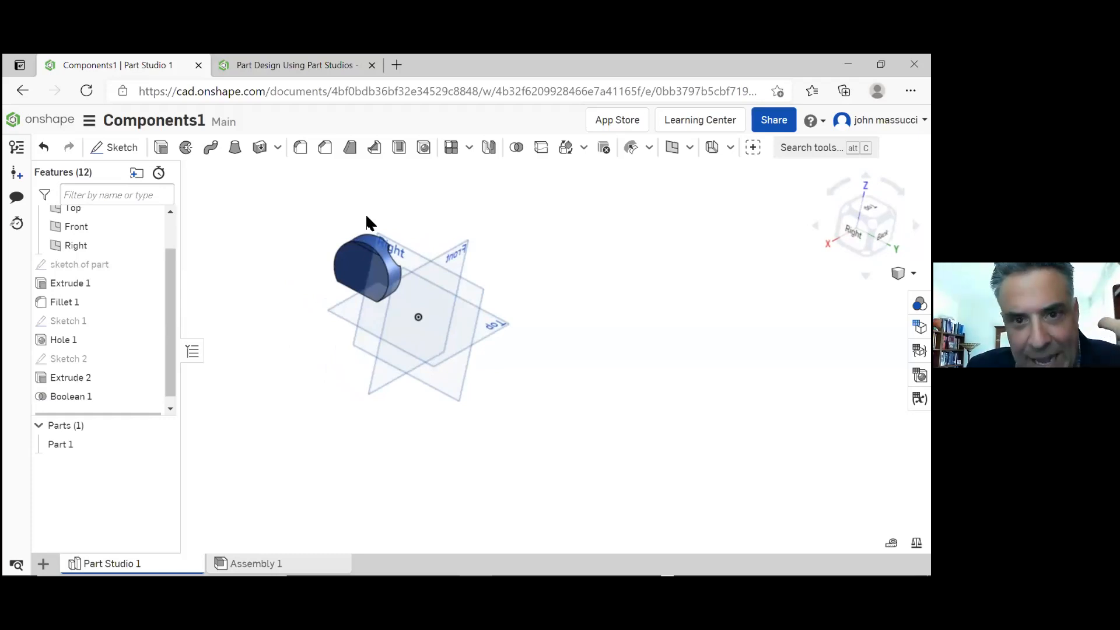
right_click_drag(366, 216, 299, 242)
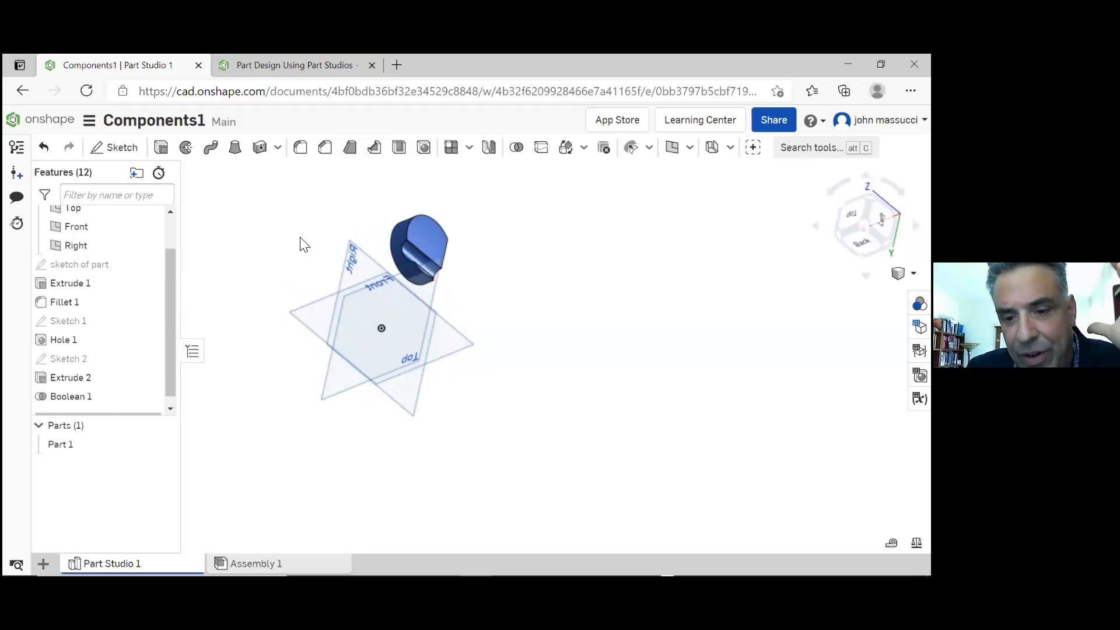
right_click_drag(304, 244, 365, 216)
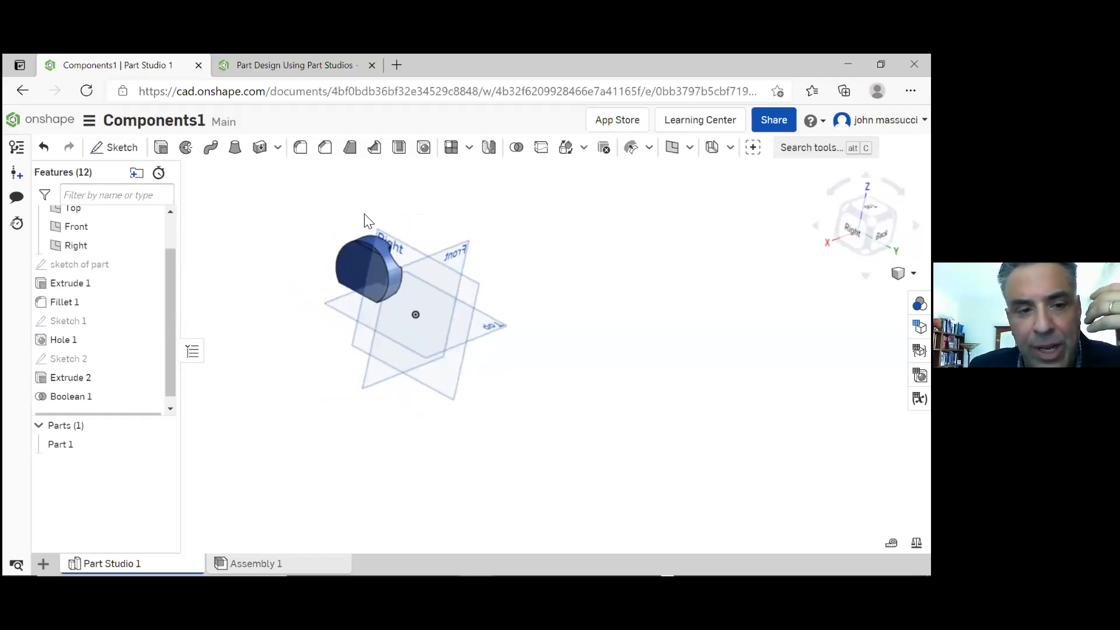
Delete the Boolean 1 feature so that the bracket and the disk are separate parts again
right_click(84, 396)
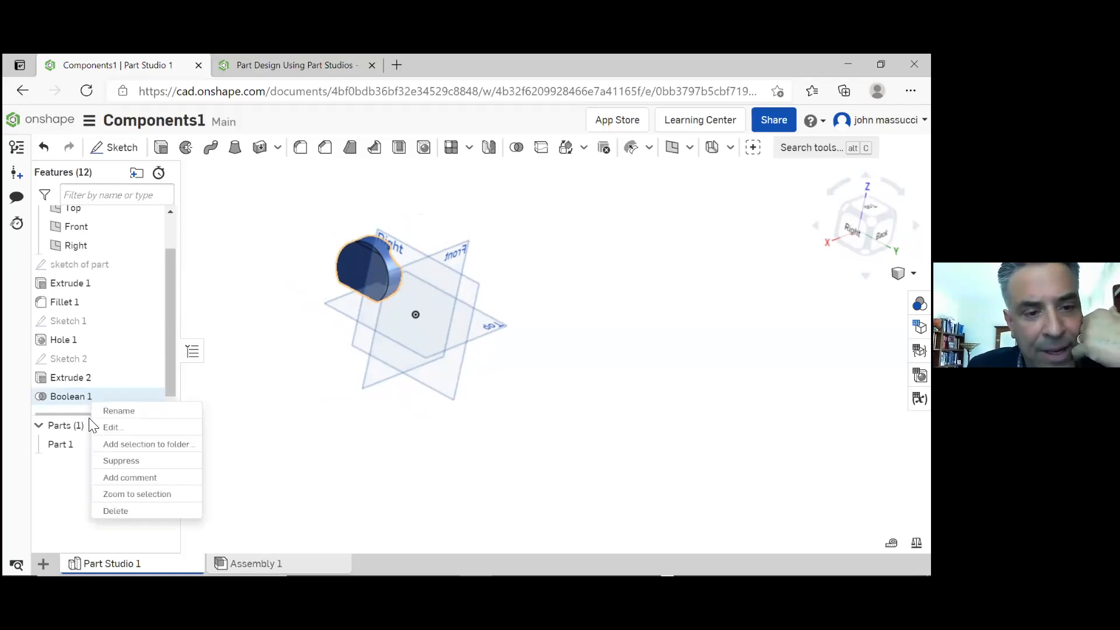
left_click(126, 512)
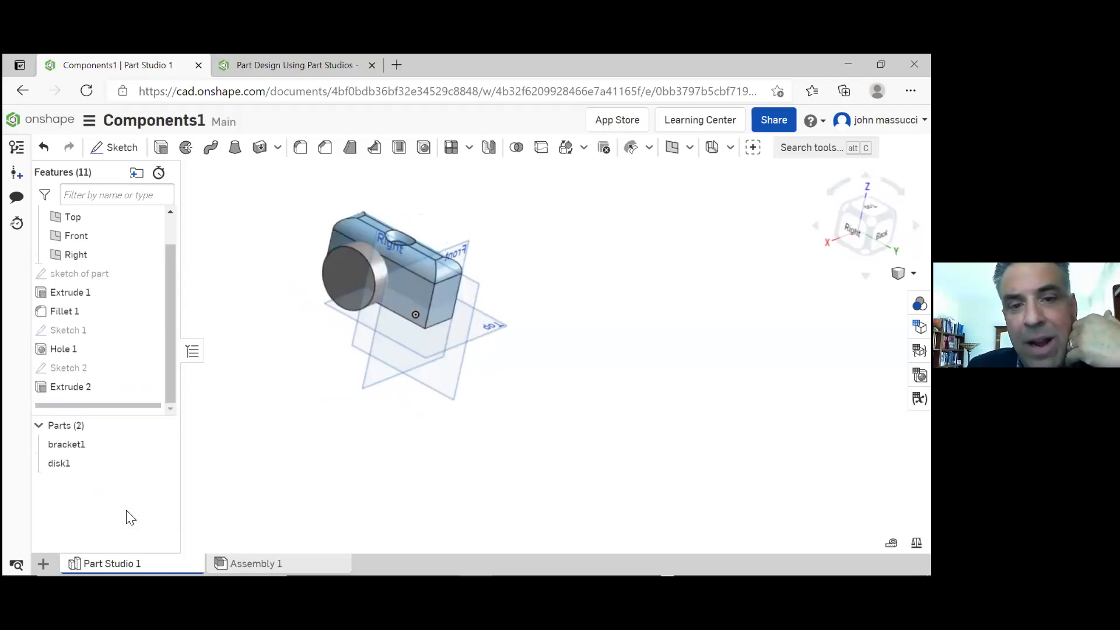
right_click_drag(287, 301, 261, 297)
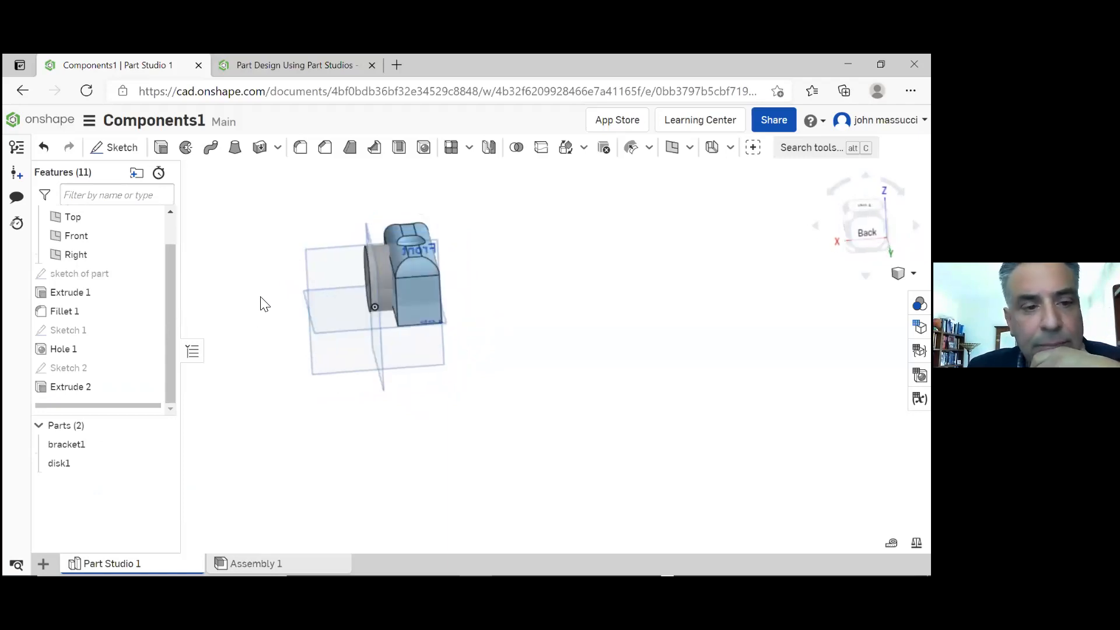
Edit the disk's extrusion, setting its blind depth to 0.5 in
double_click(87, 387)
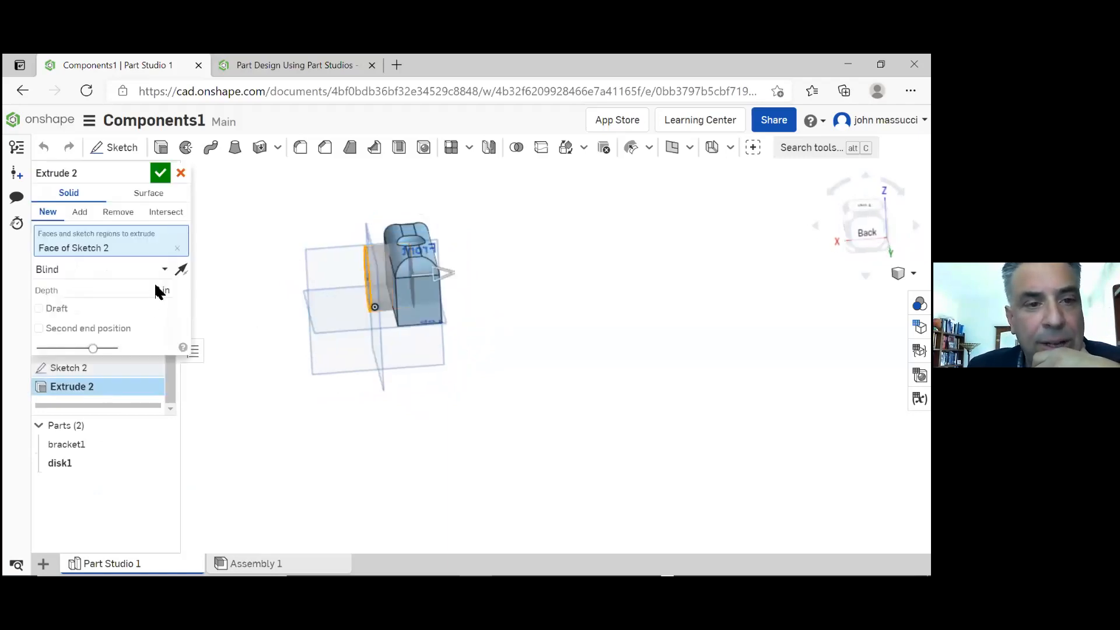
left_click(157, 290)
left_click_drag(156, 290, 179, 287)
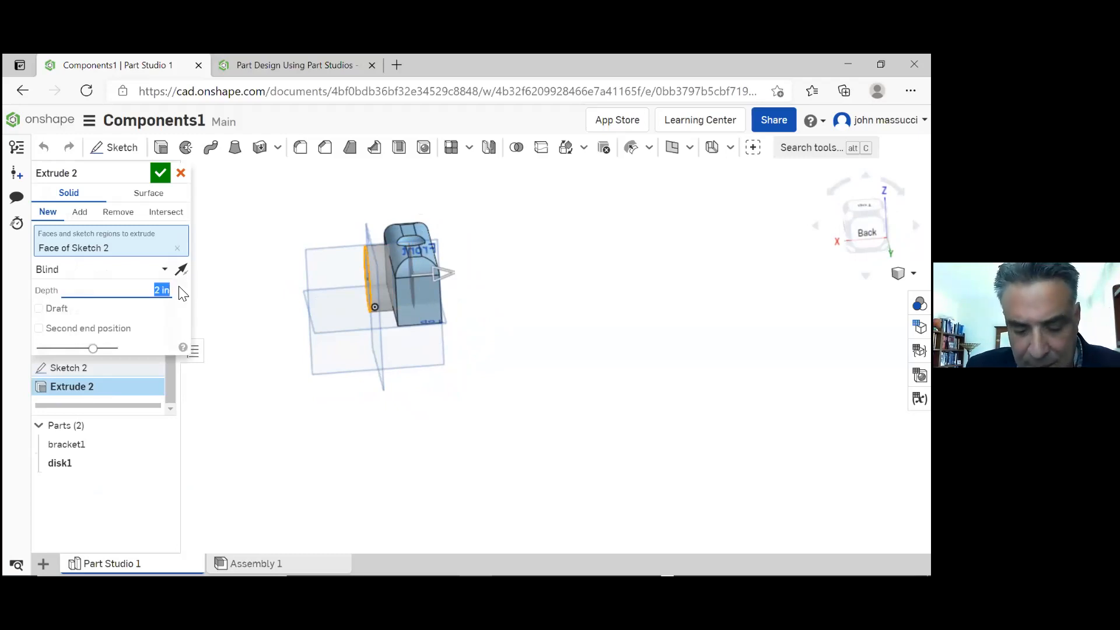
type("0.5")
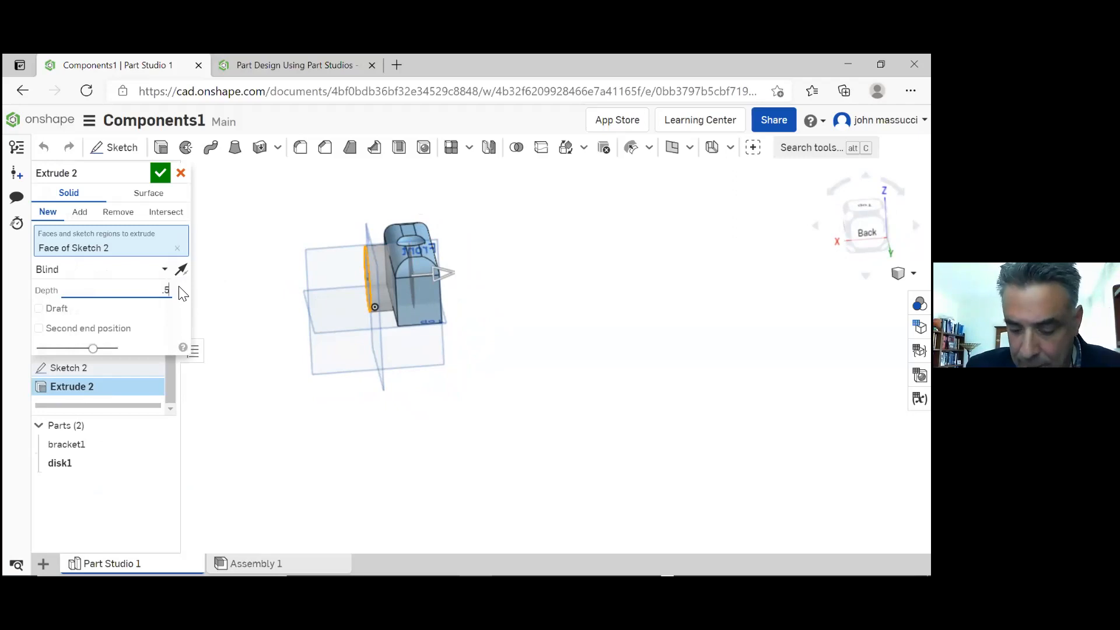
key("Return")
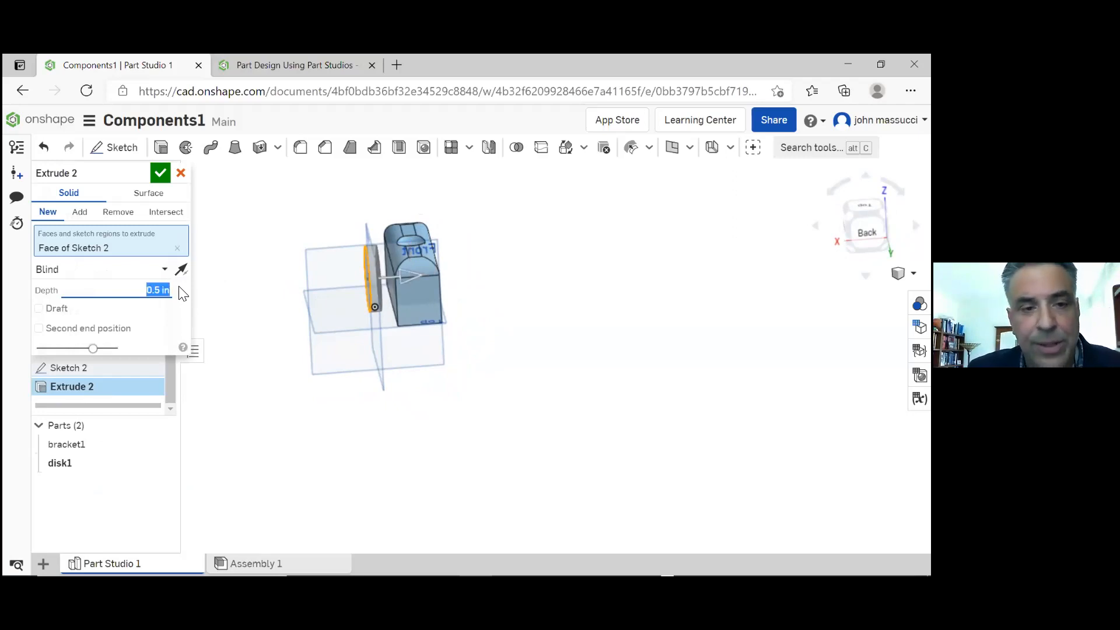
left_click(283, 213)
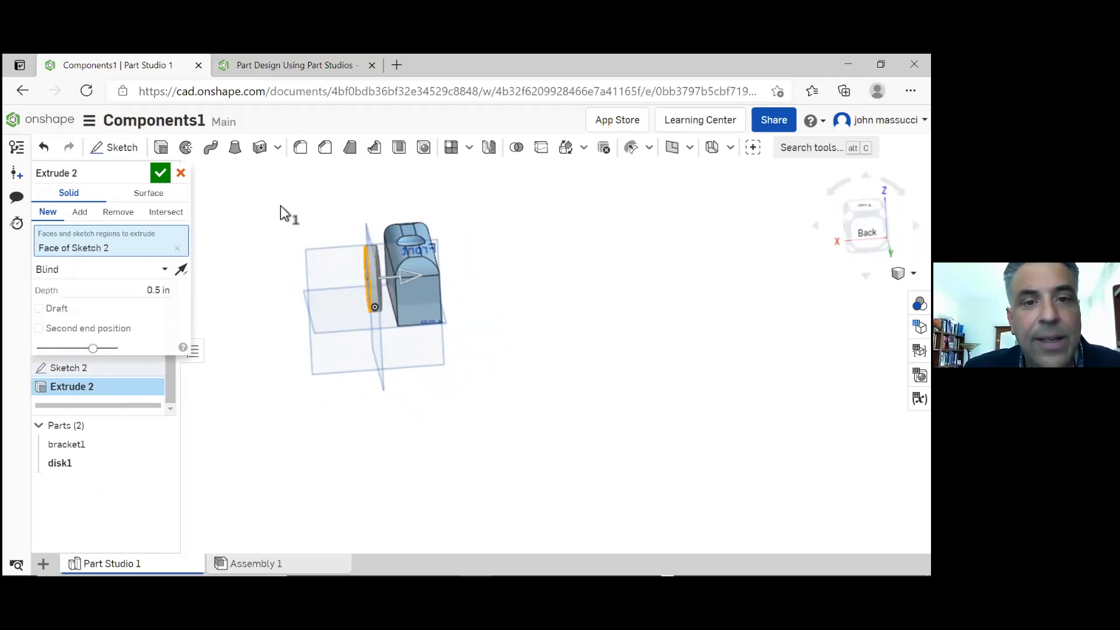
left_click(159, 173)
mouse_move(295, 243)
right_mouse_down()
mouse_move(308, 213)
mouse_move(292, 223)
right_mouse_up()
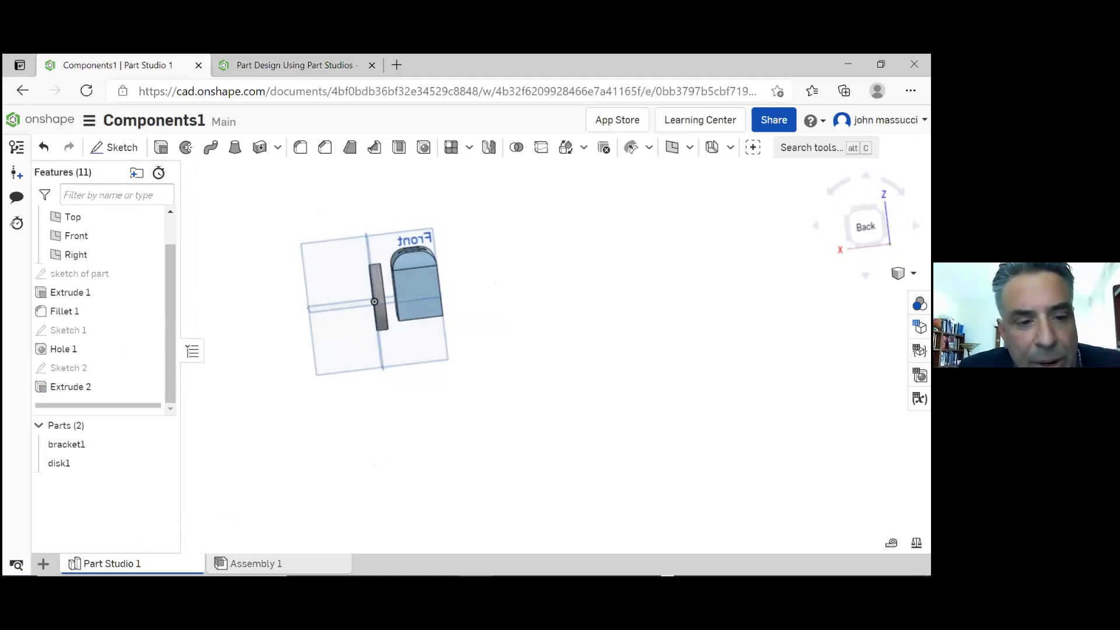
Add a new, empty Part Studio to the document
mouse_move(133, 564)
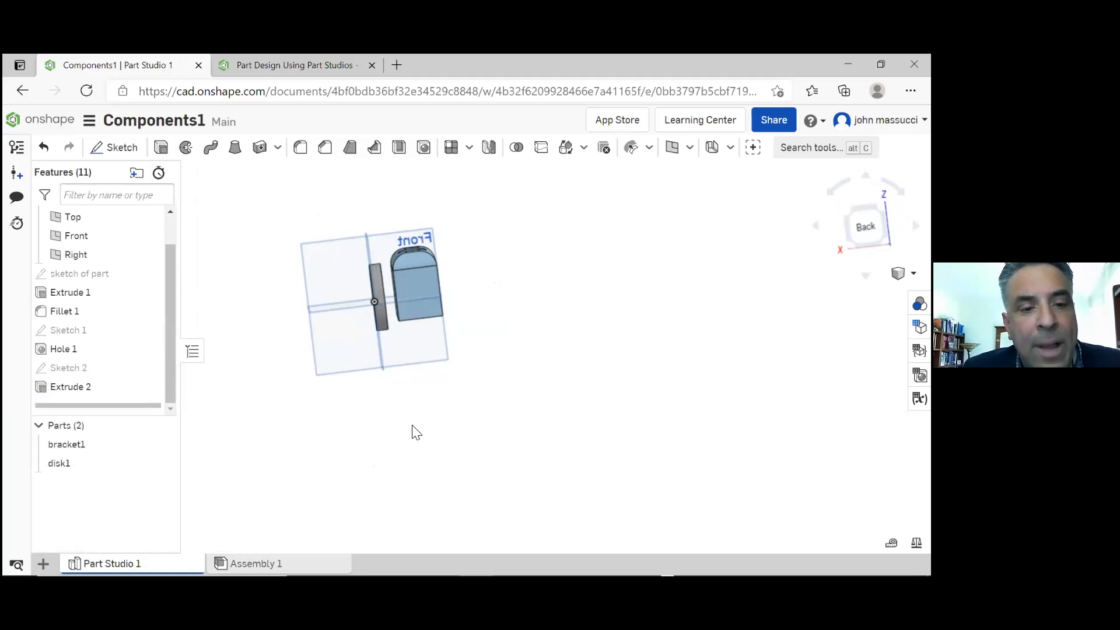
left_click(43, 563)
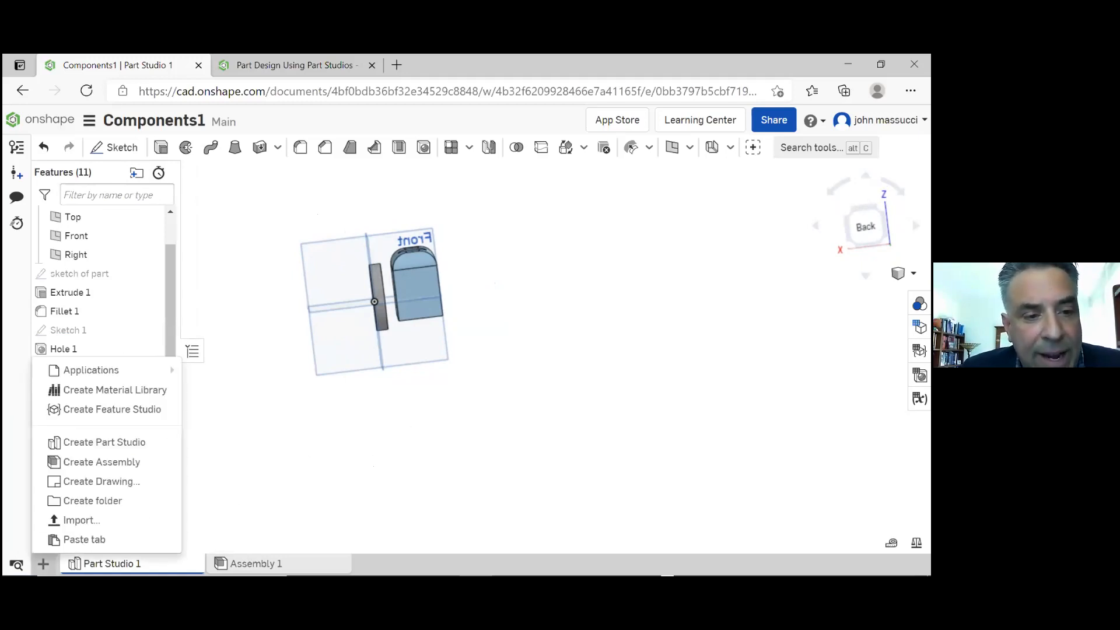
left_click(114, 443)
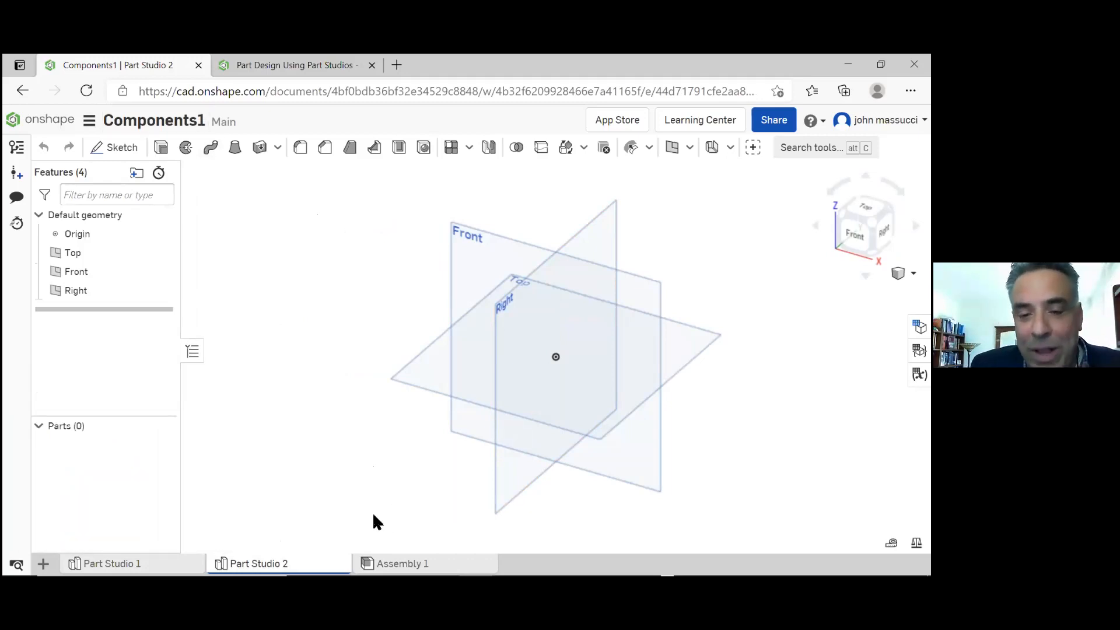
Delete the empty Part Studio 2 and return to Part Studio 1, showing the bracket and disk in an isometric view
mouse_move(409, 565)
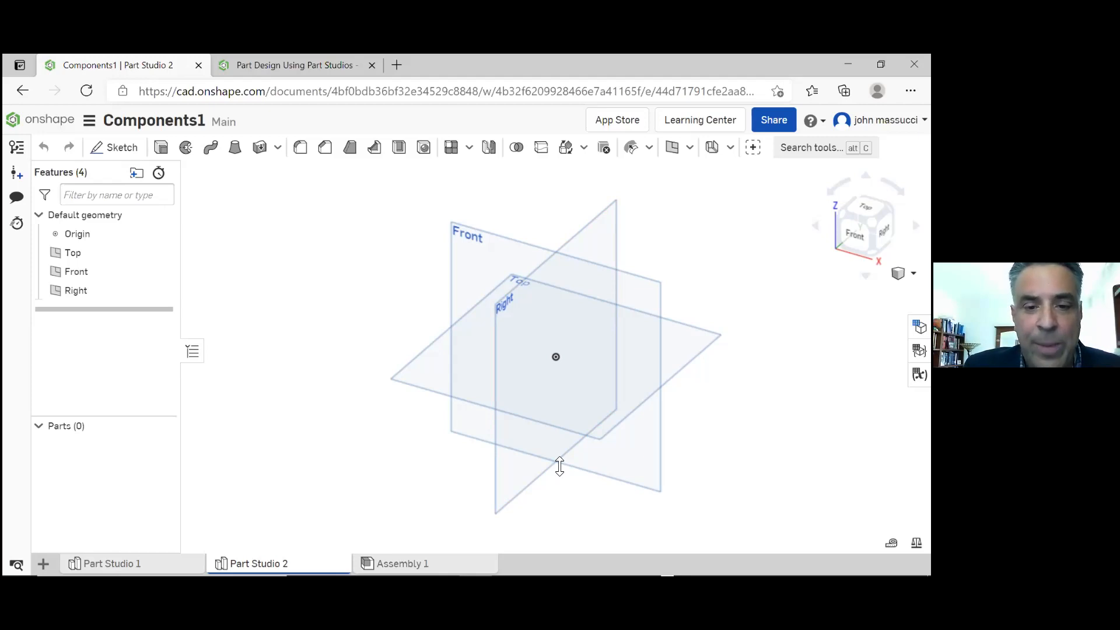
right_click(294, 560)
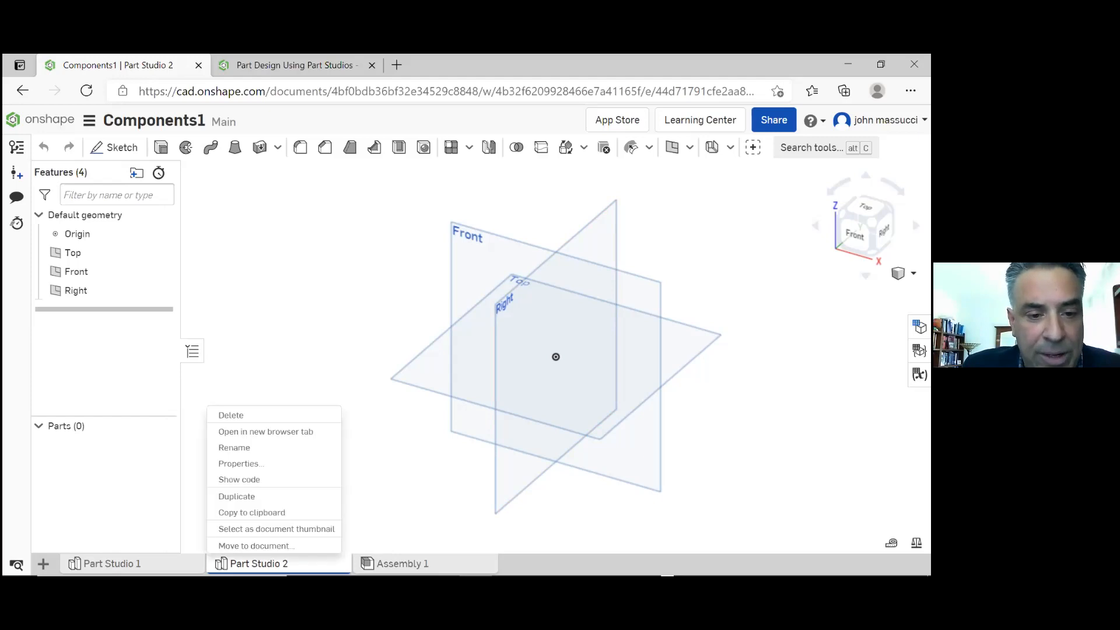
left_click(268, 416)
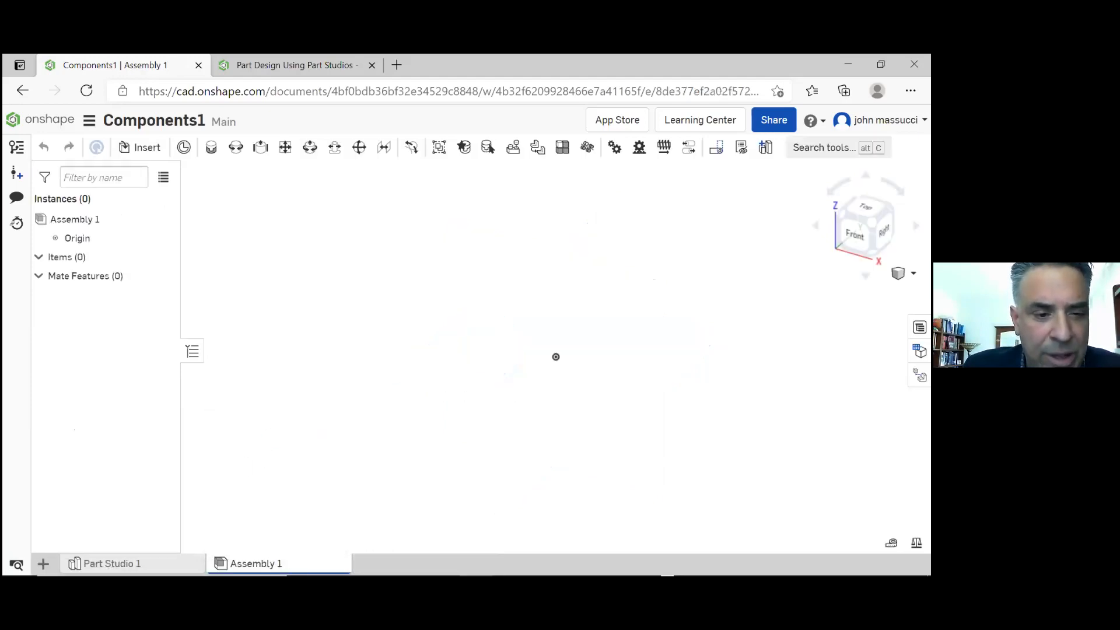
left_click(130, 563)
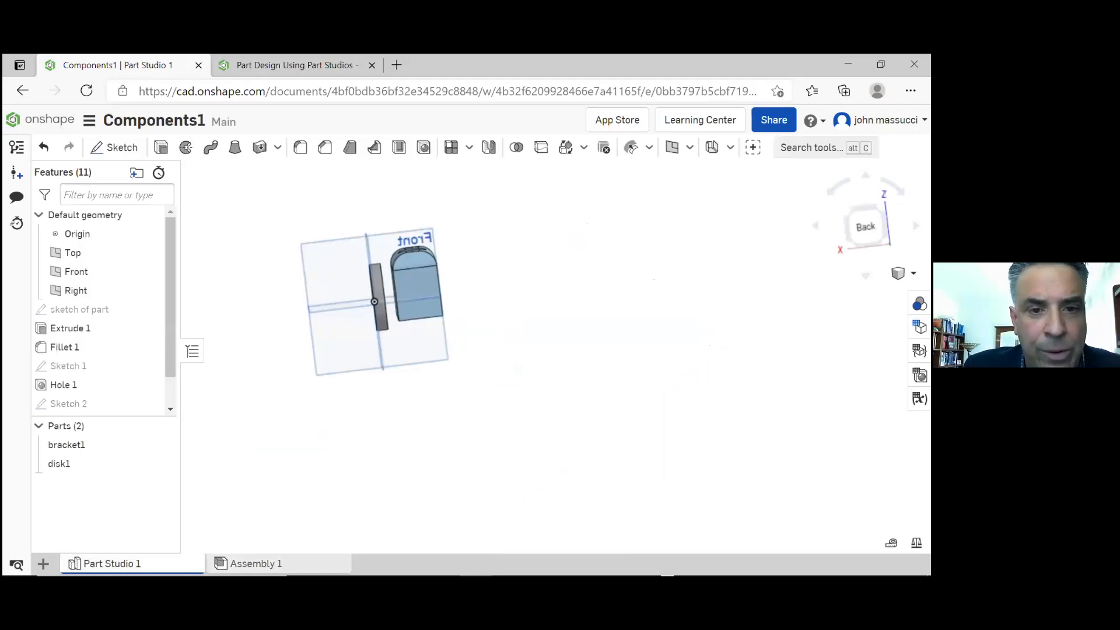
scroll(379, 363, "up", 5)
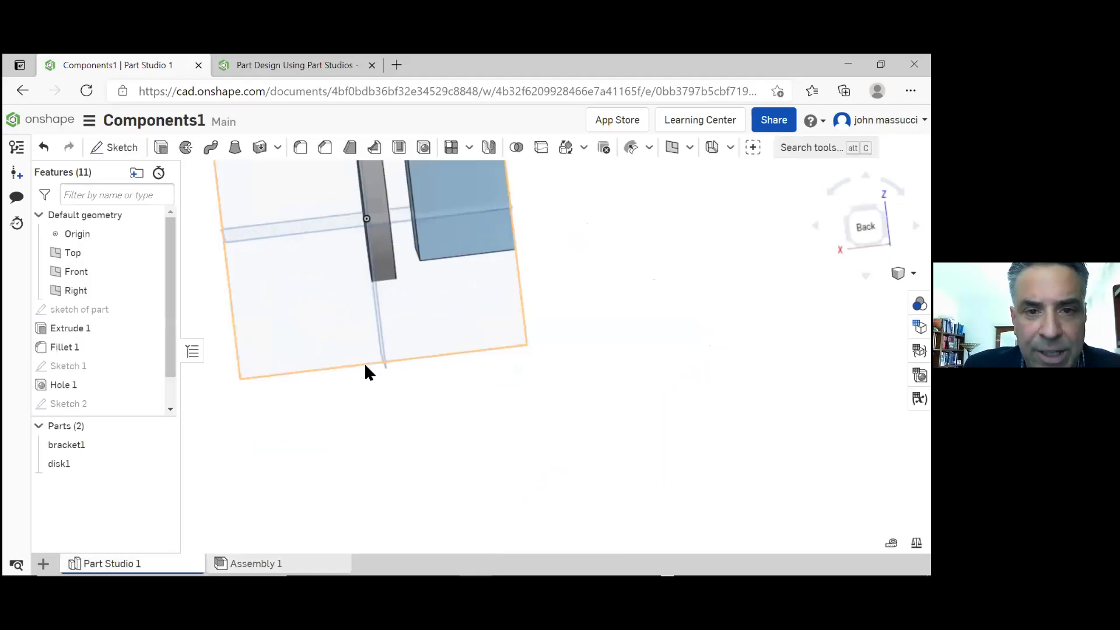
key("shift+7")
scroll(387, 369, "down", 5)
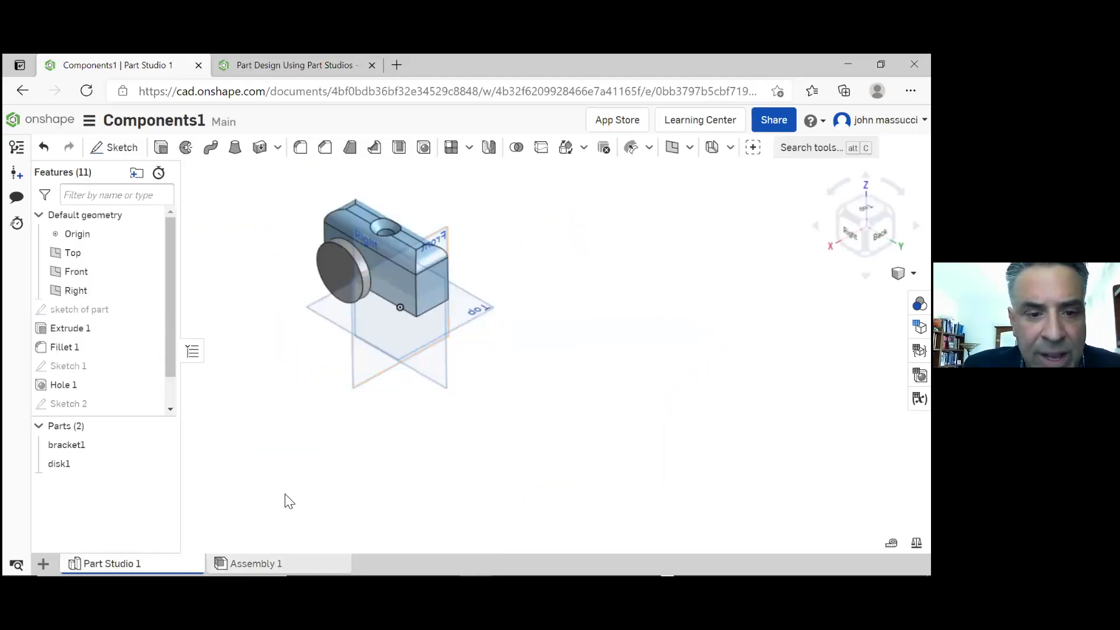
Insert bracket1 from Part Studio 1 into the empty Assembly 1
left_click(252, 564)
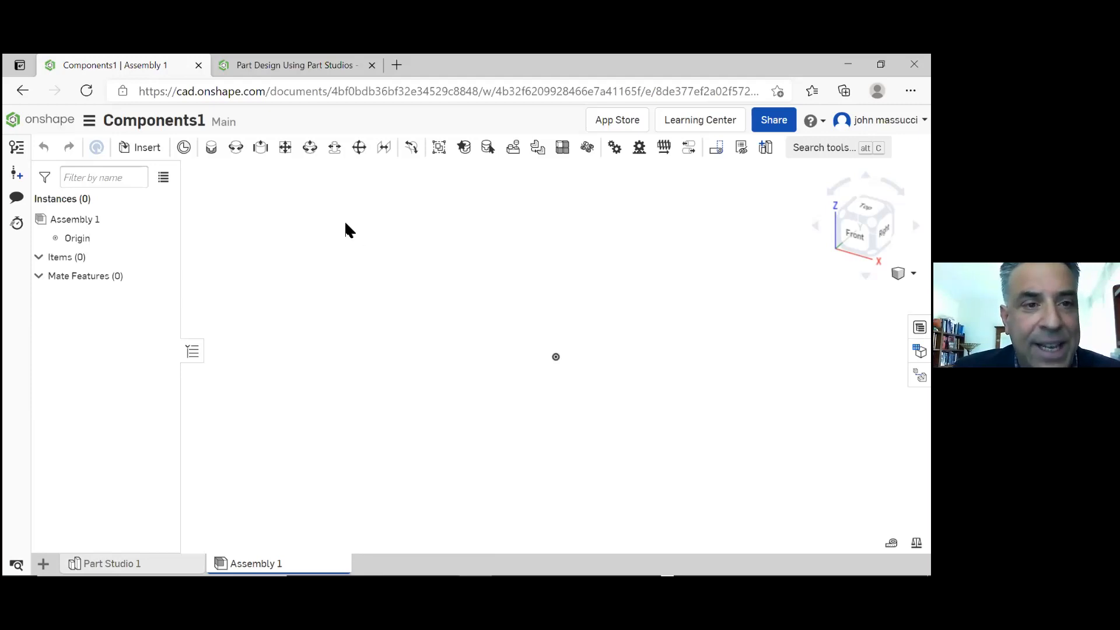
left_click(147, 150)
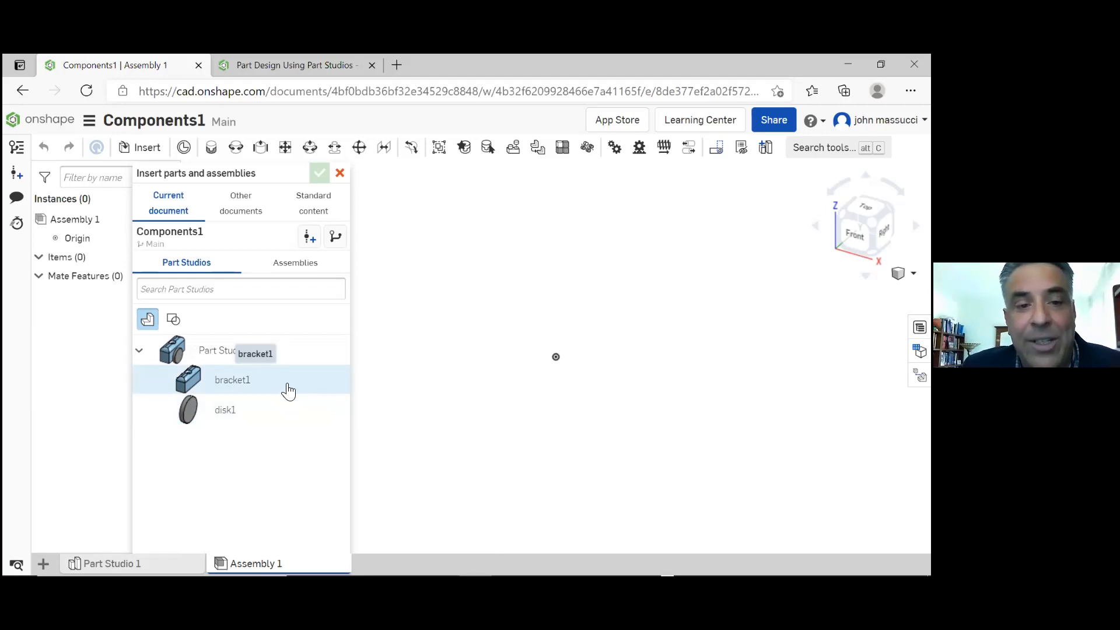
left_click(288, 392)
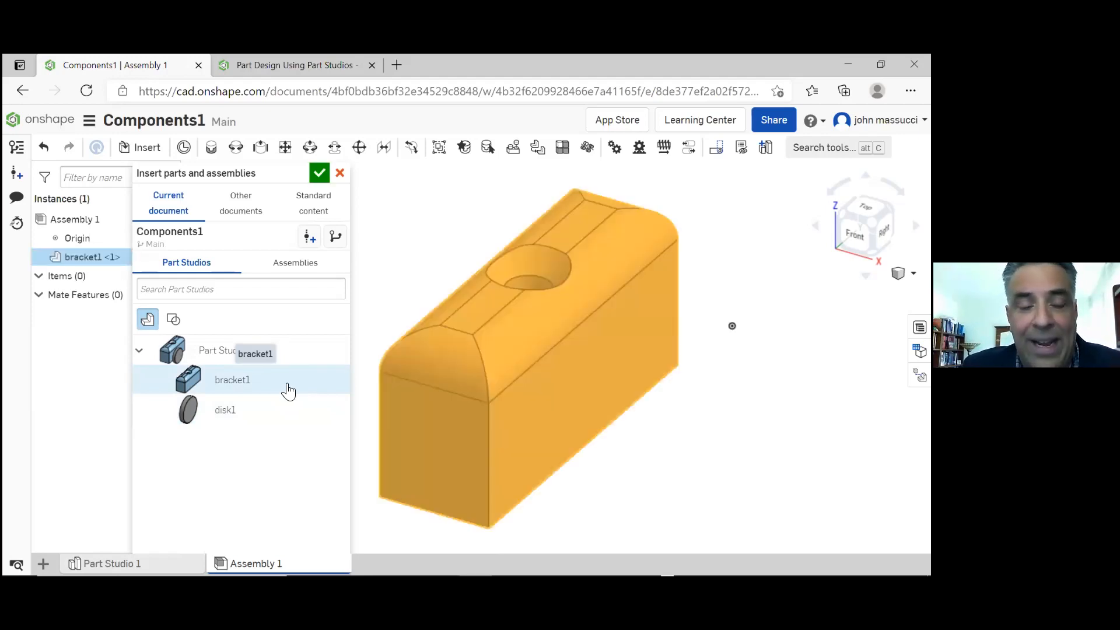
left_click(320, 174)
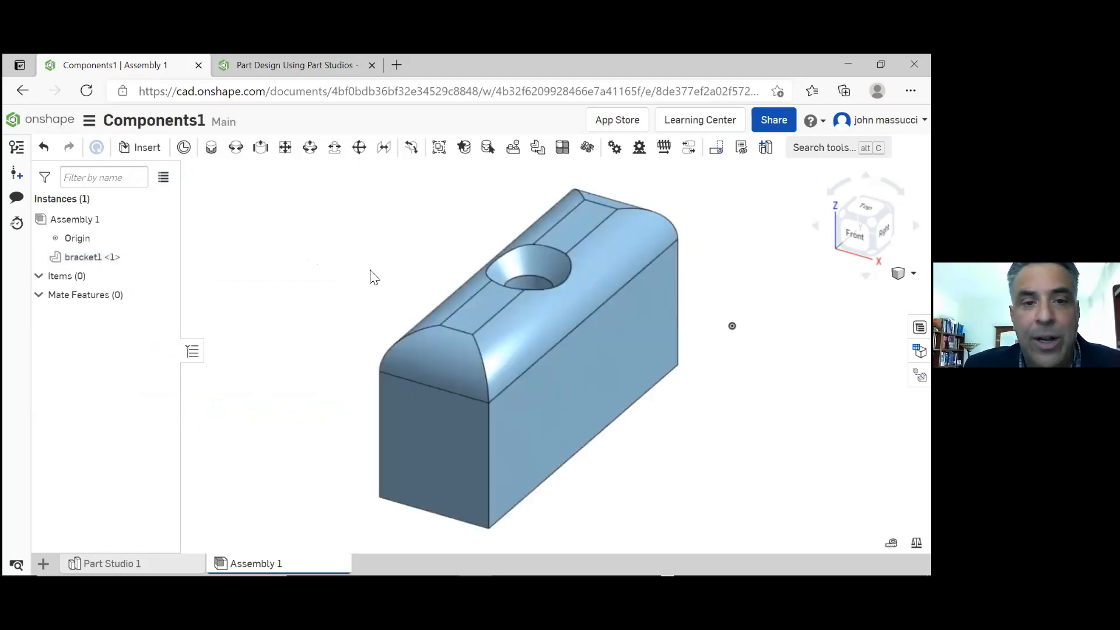
scroll(375, 258, "down", 3)
scroll(377, 254, "up", 1)
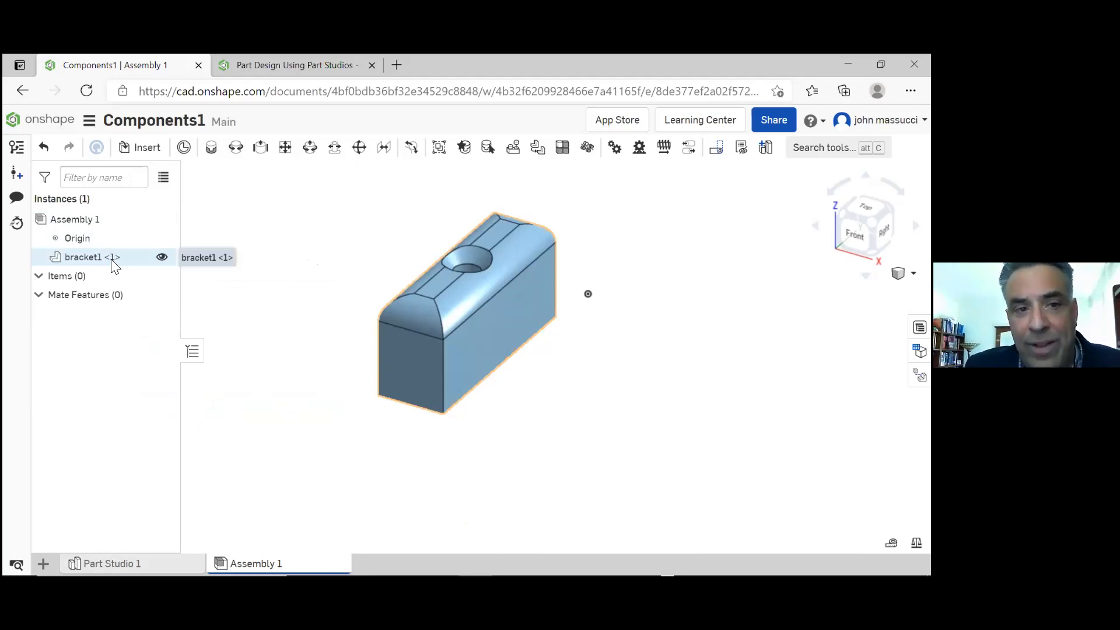
Insert a second instance of bracket1 into Assembly 1, placing it beside the first one
left_click(153, 149)
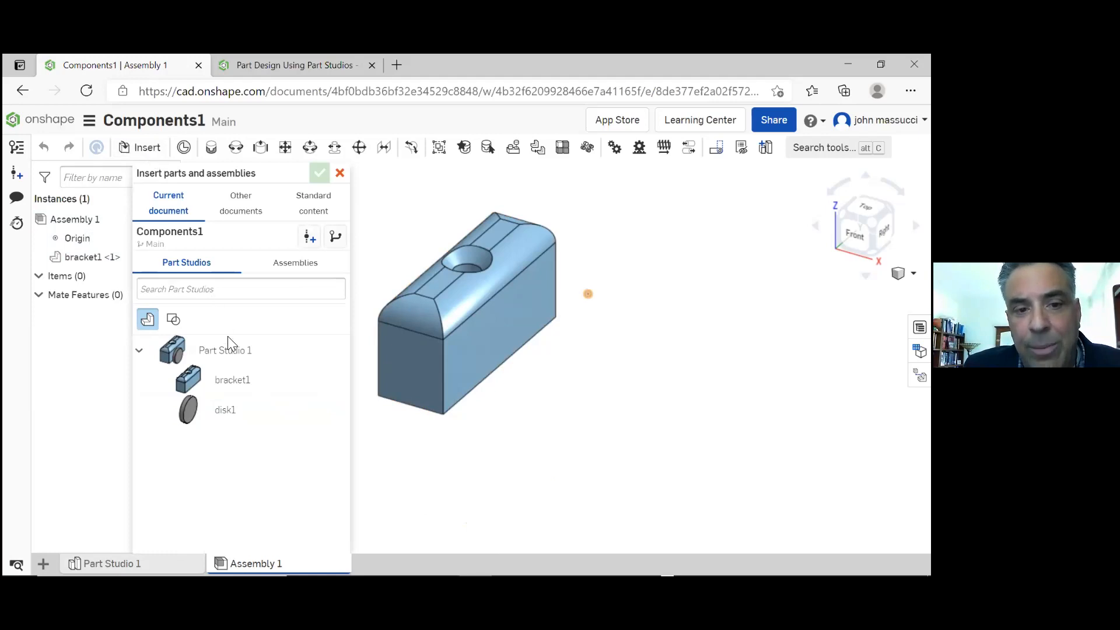
left_click(244, 383)
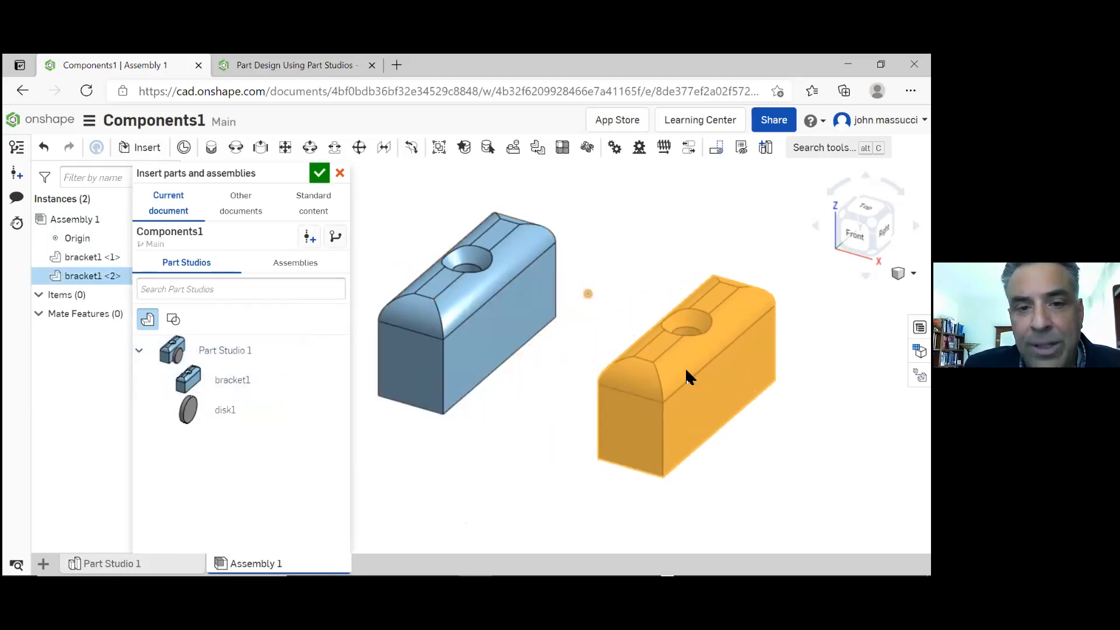
left_click(685, 369)
left_click(318, 177)
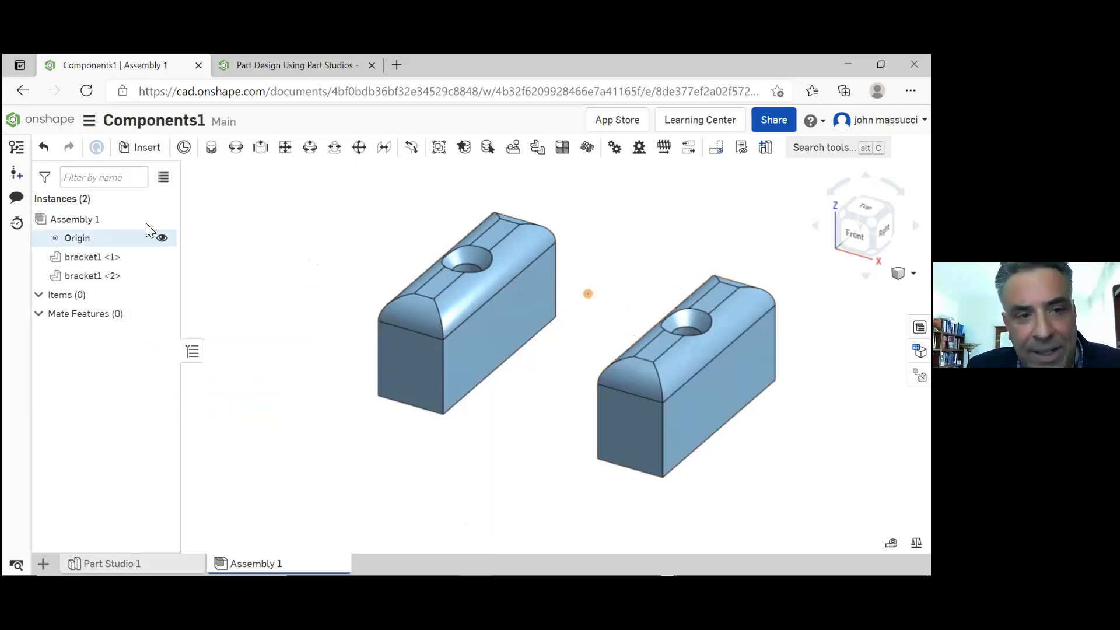
Rename Assembly 1 to machine1
left_click(129, 220)
right_click(130, 220)
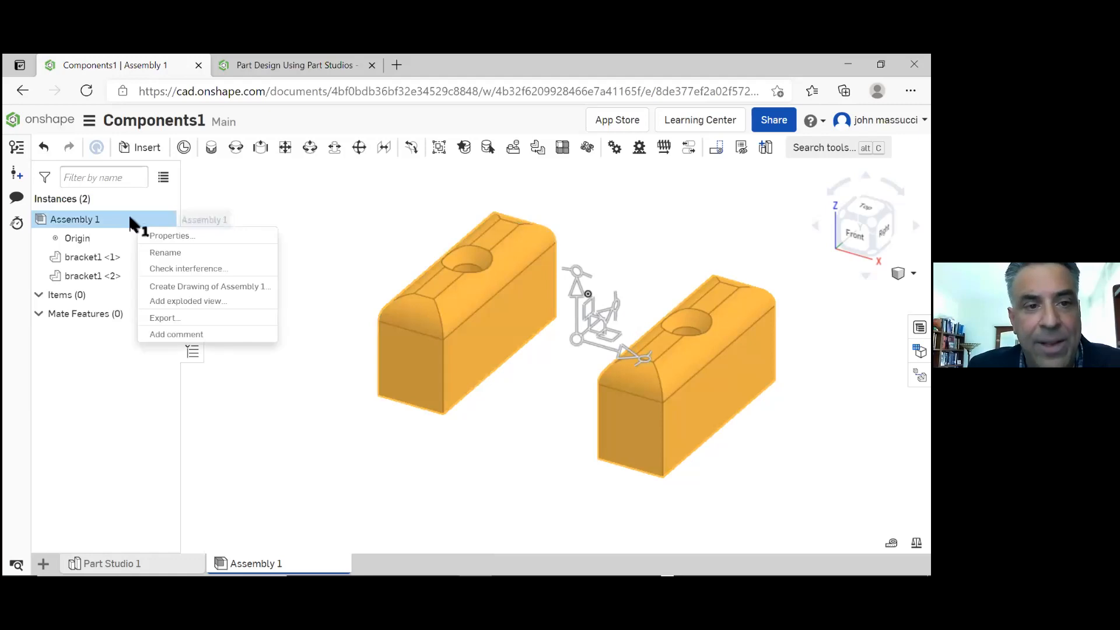
left_click(165, 251)
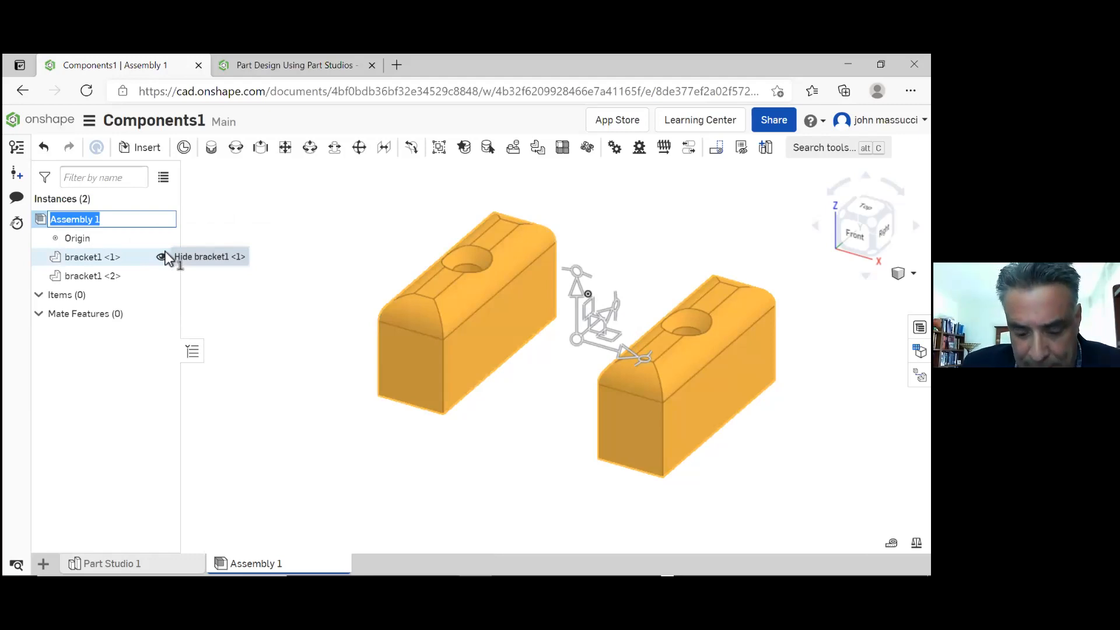
type("machine")
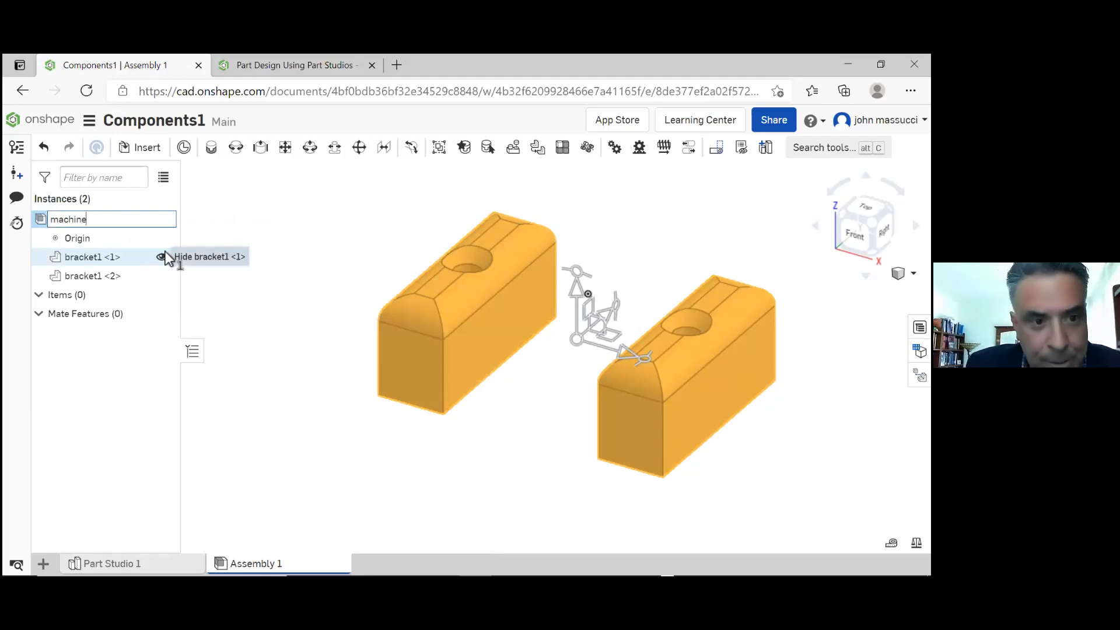
type("1")
key("Return")
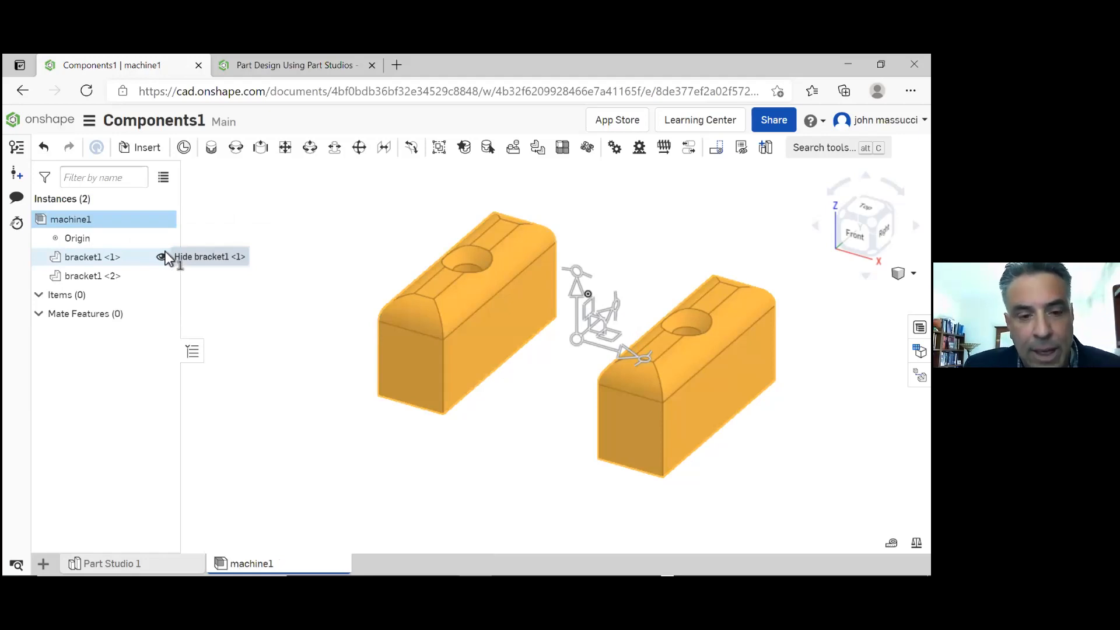
Look at Part Studio 1, return to the machine1 assembly, and examine both brackets from the flat side with the holes
mouse_move(279, 563)
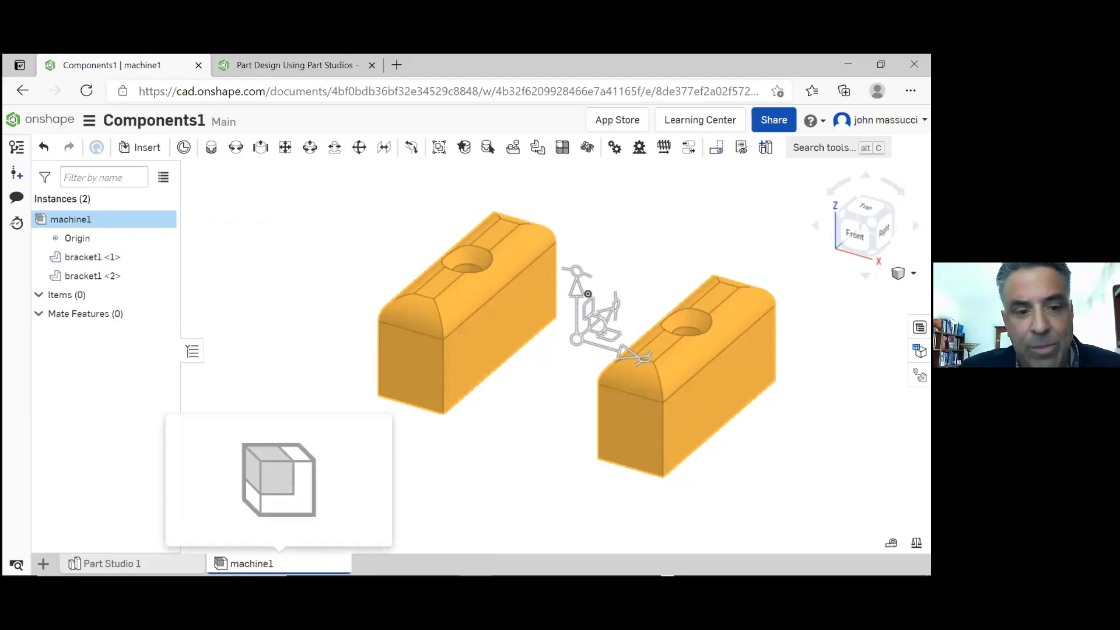
left_click(105, 564)
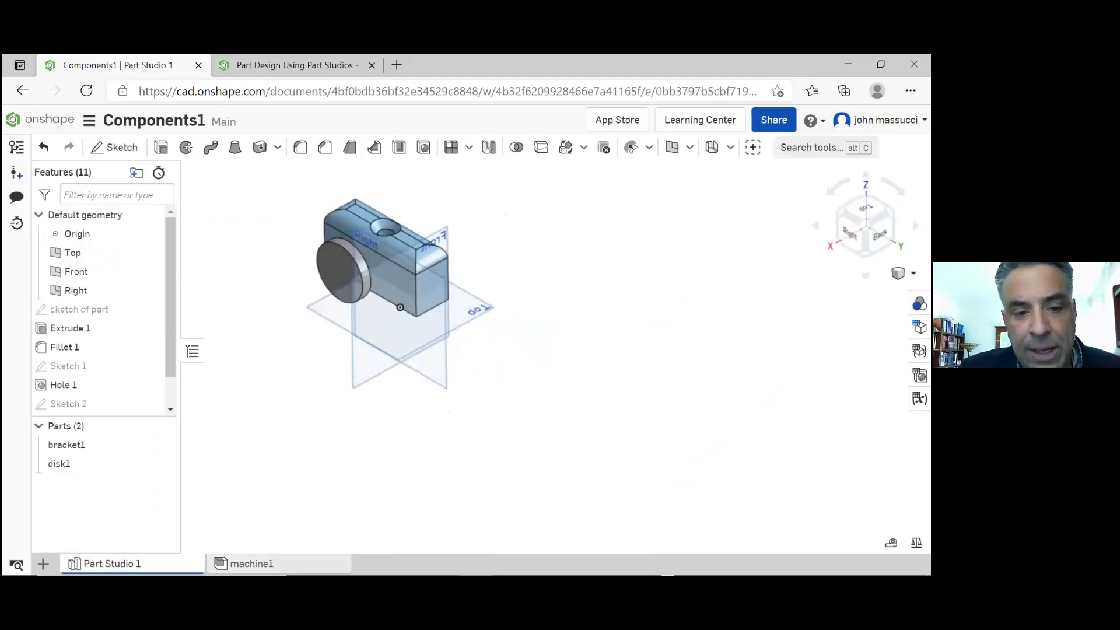
left_click(252, 564)
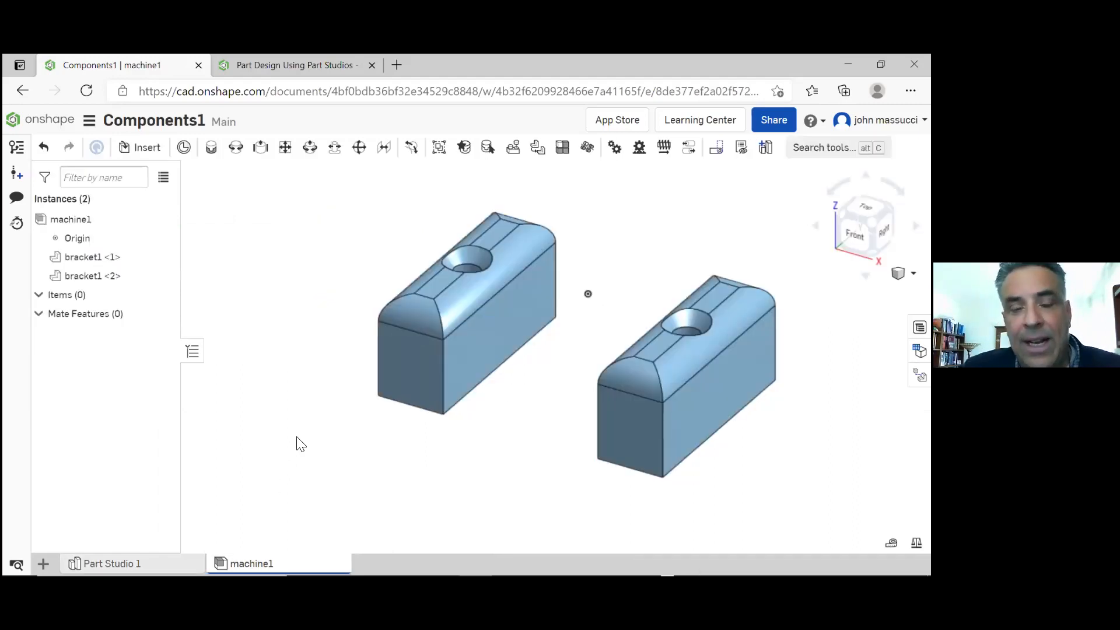
right_click_drag(298, 427, 305, 376)
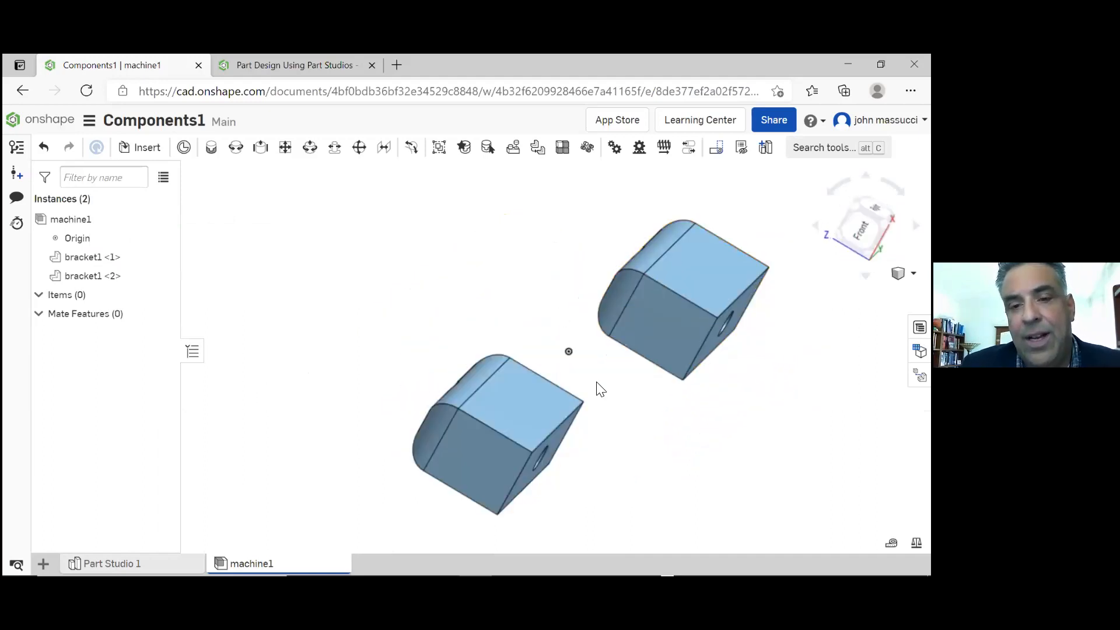
scroll(590, 392, "up", 1)
scroll(585, 391, "down", 2)
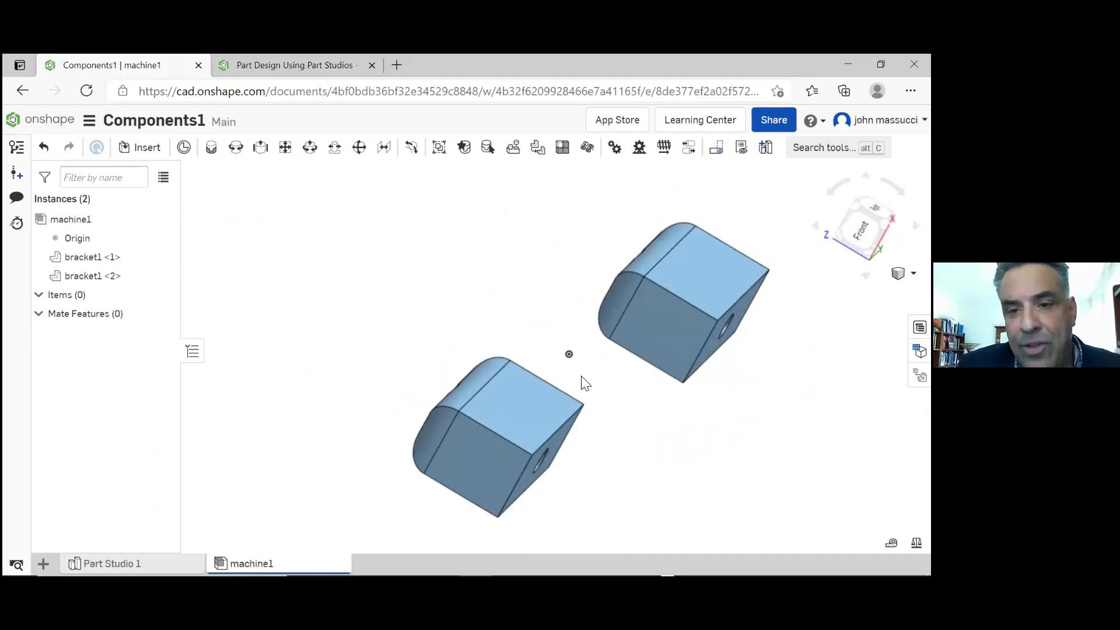
mouse_move(515, 398)
right_mouse_down()
mouse_move(502, 378)
mouse_move(517, 418)
mouse_move(487, 385)
mouse_move(505, 378)
mouse_move(508, 407)
right_mouse_up()
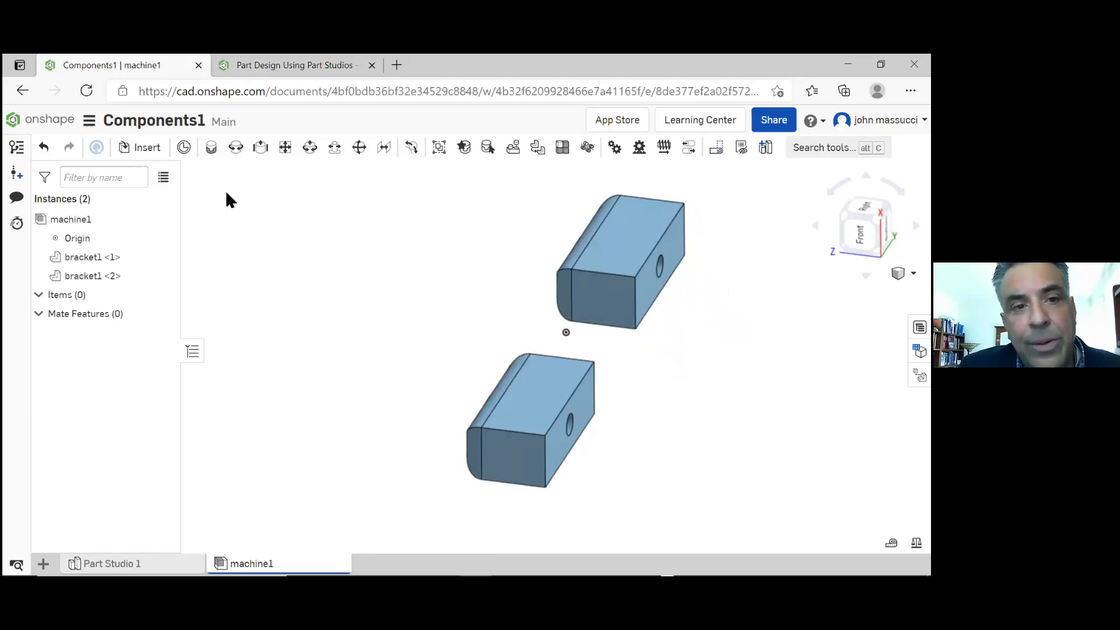
left_click(210, 154)
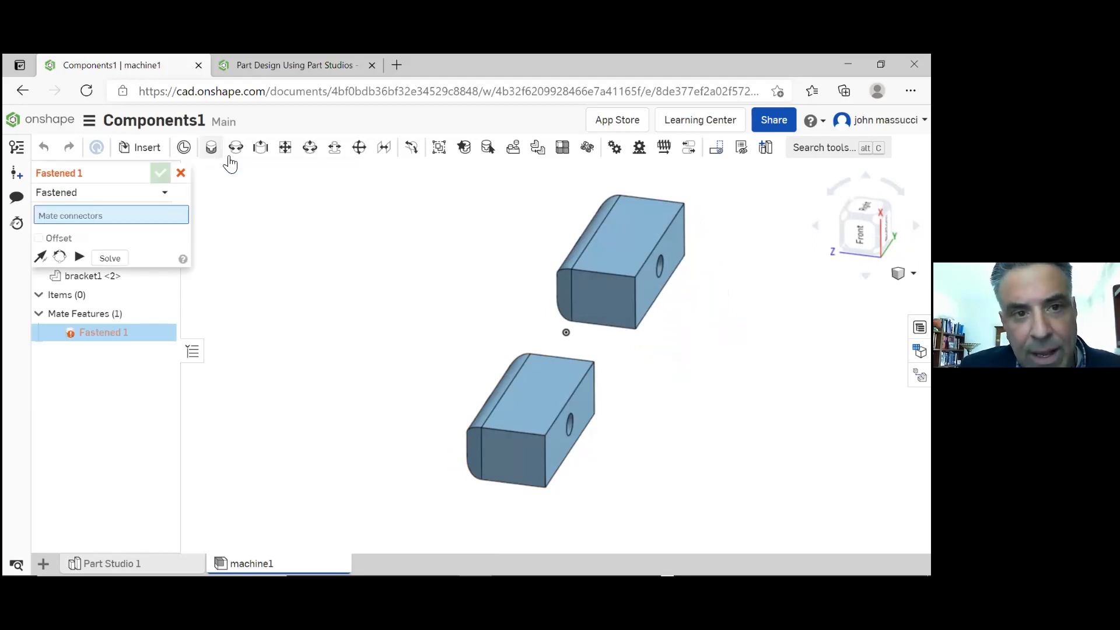
left_click(181, 173)
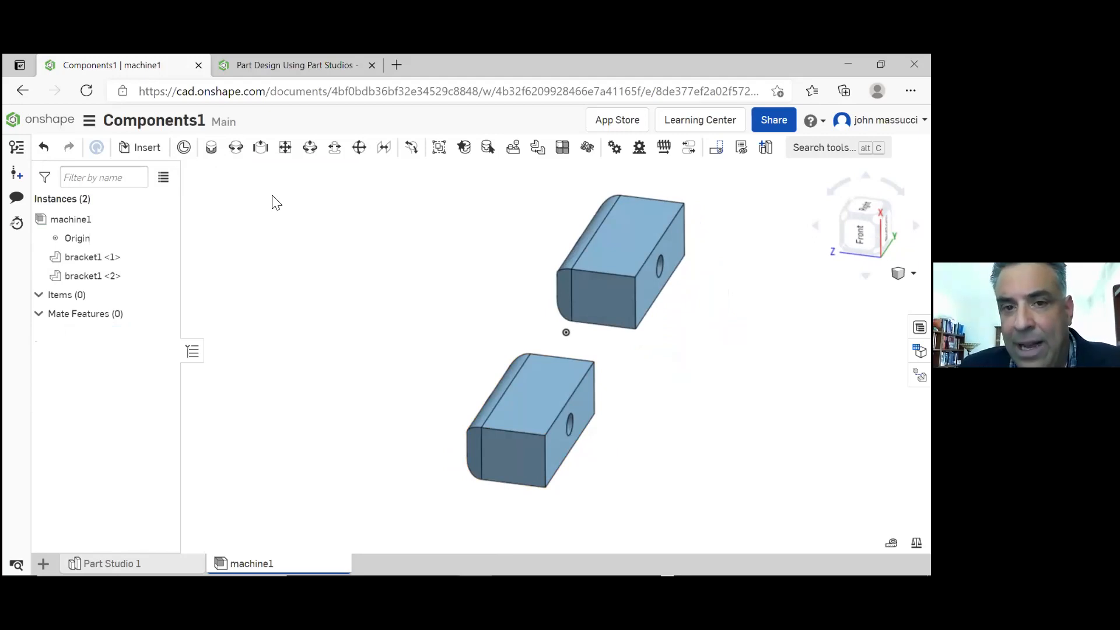
Try rotating the second bracket1 instance by 30 degrees, and undo the rotation
left_click(577, 297)
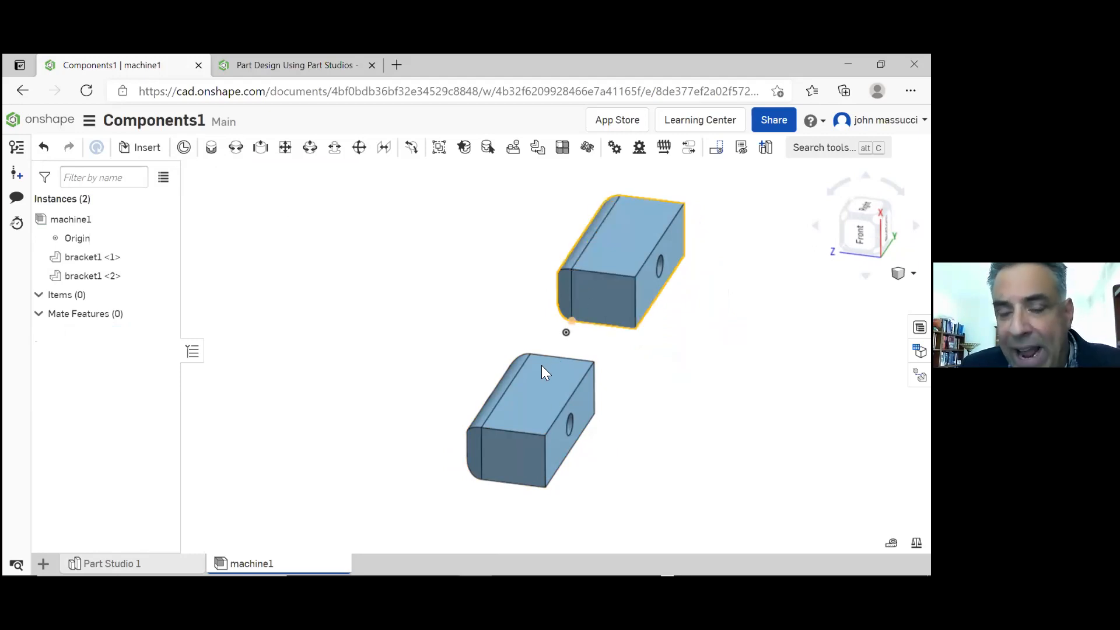
left_click(615, 257)
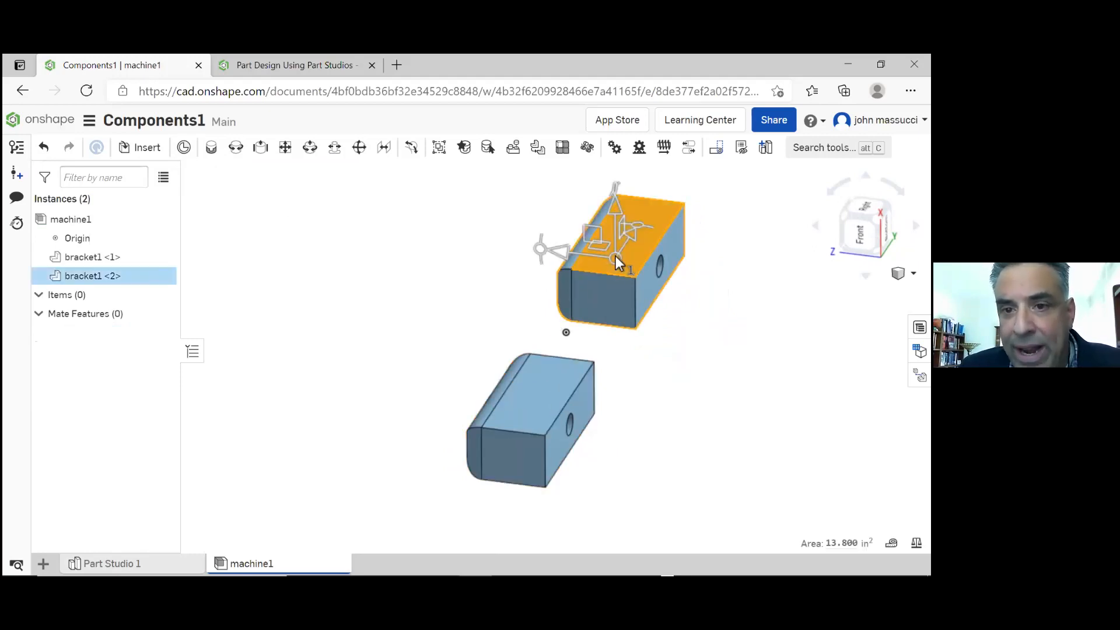
left_click_drag(631, 235, 666, 245)
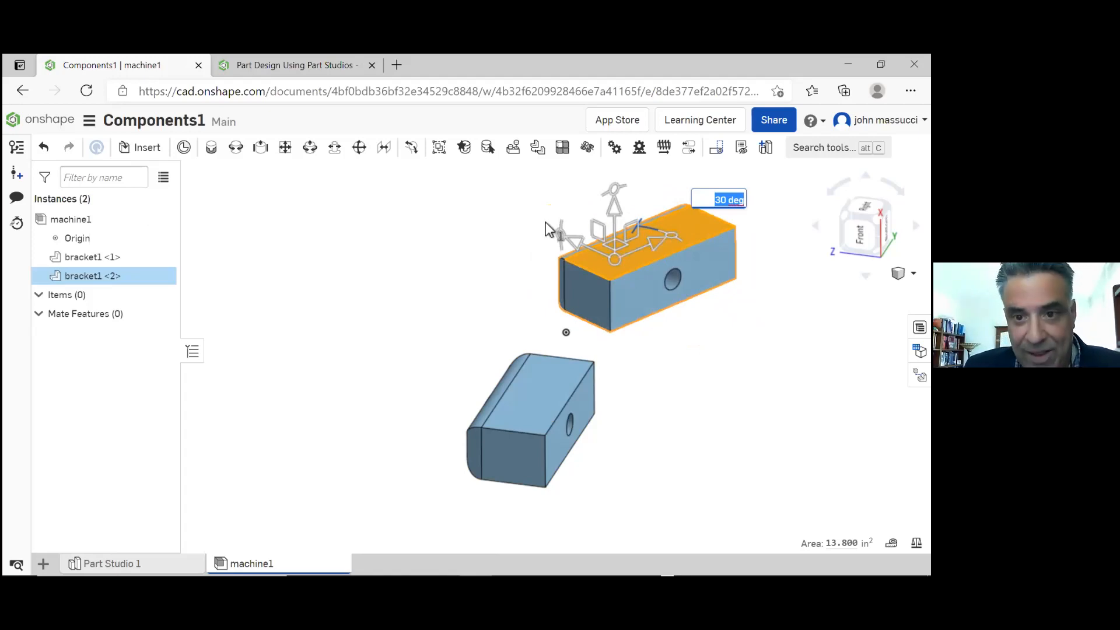
left_click(501, 249)
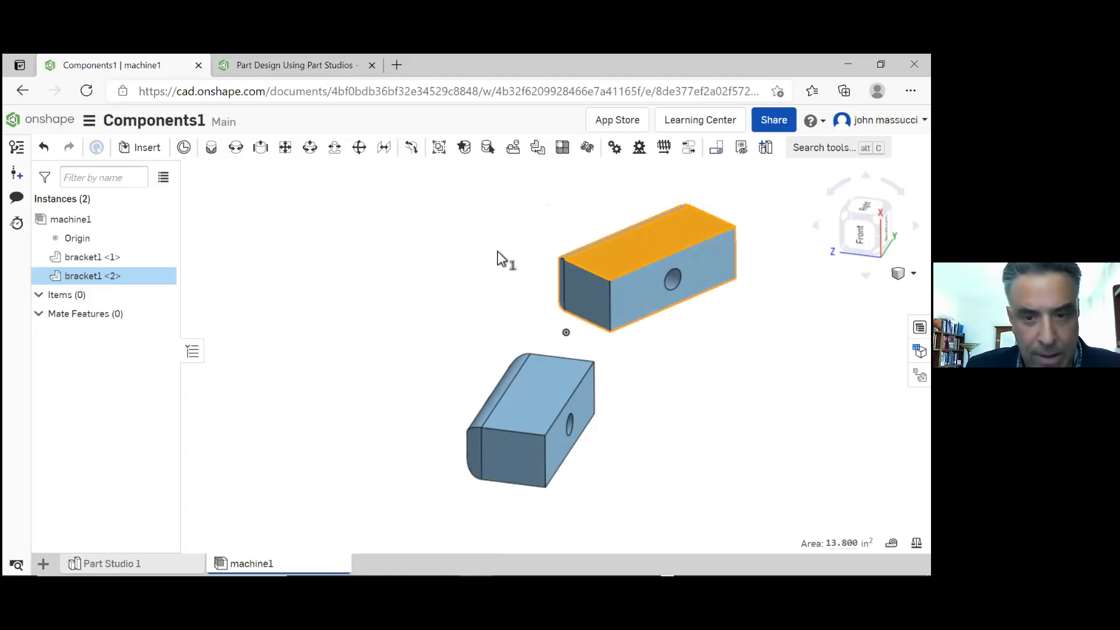
left_click(494, 250)
key("ctrl+z")
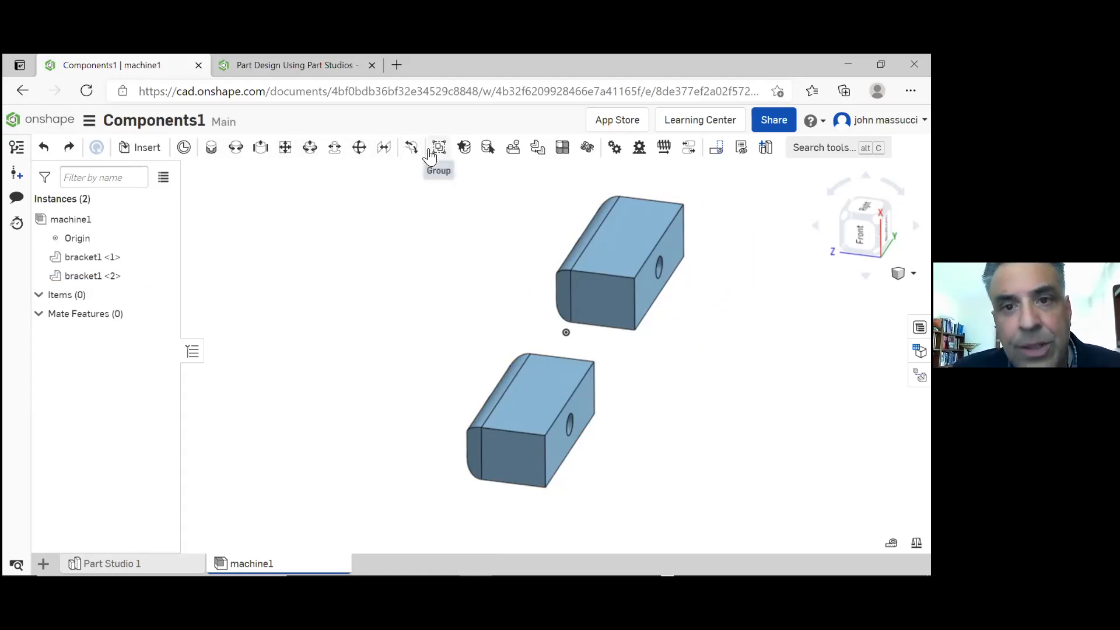
Join the two brackets with a Fastened mate at the hole centres, flipping the primary axis so their flat faces meet
left_click(209, 151)
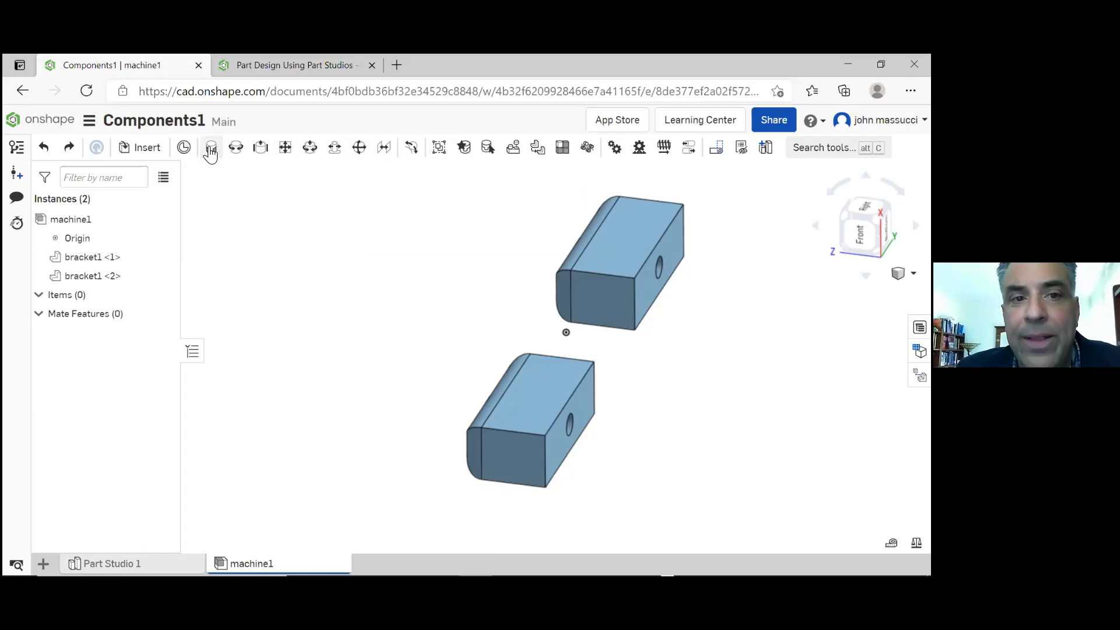
left_click(662, 272)
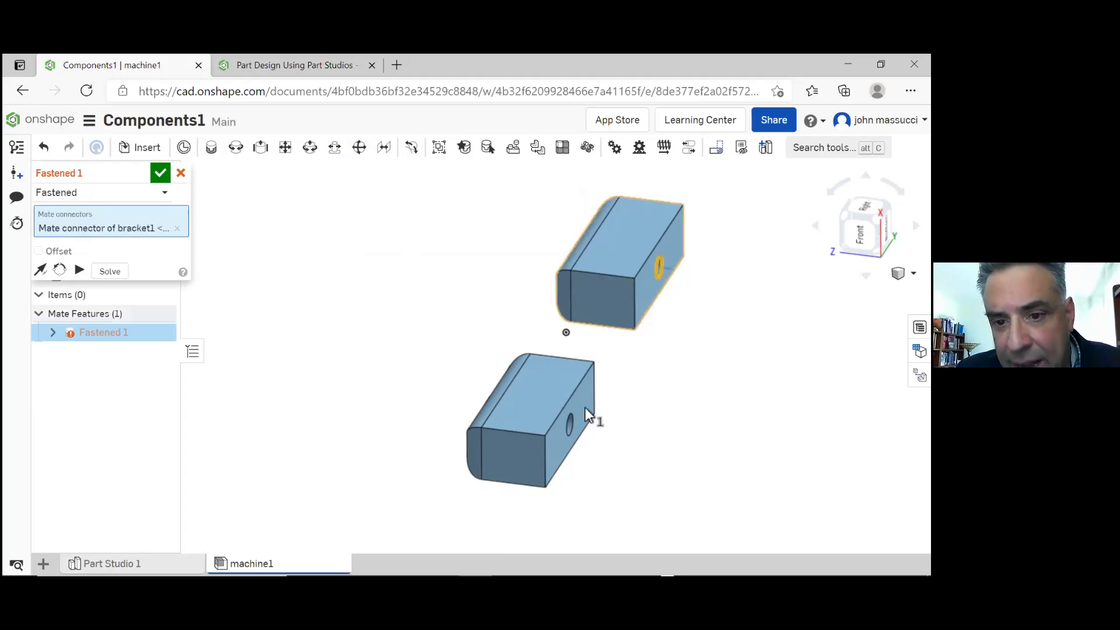
left_click(574, 438)
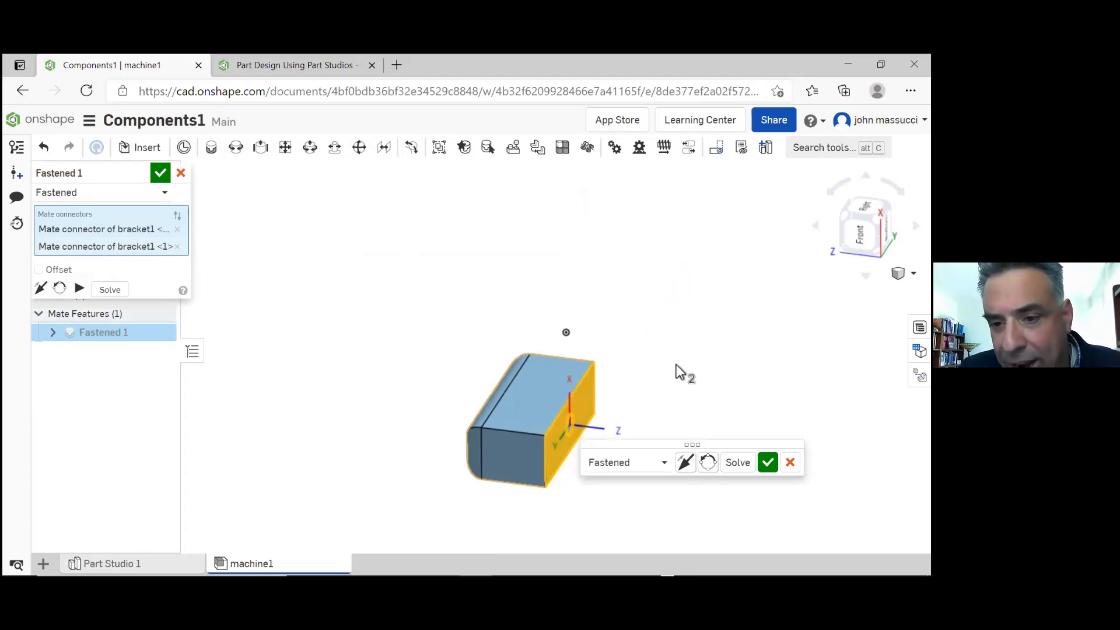
left_click(685, 465)
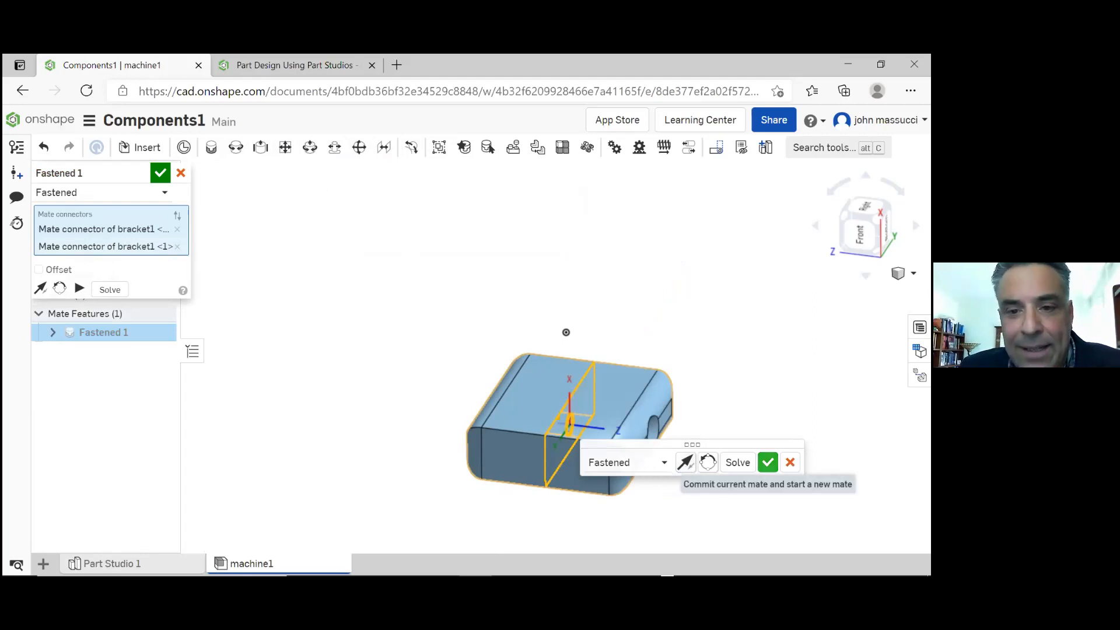
left_click(768, 462)
right_click_drag(522, 355, 518, 332)
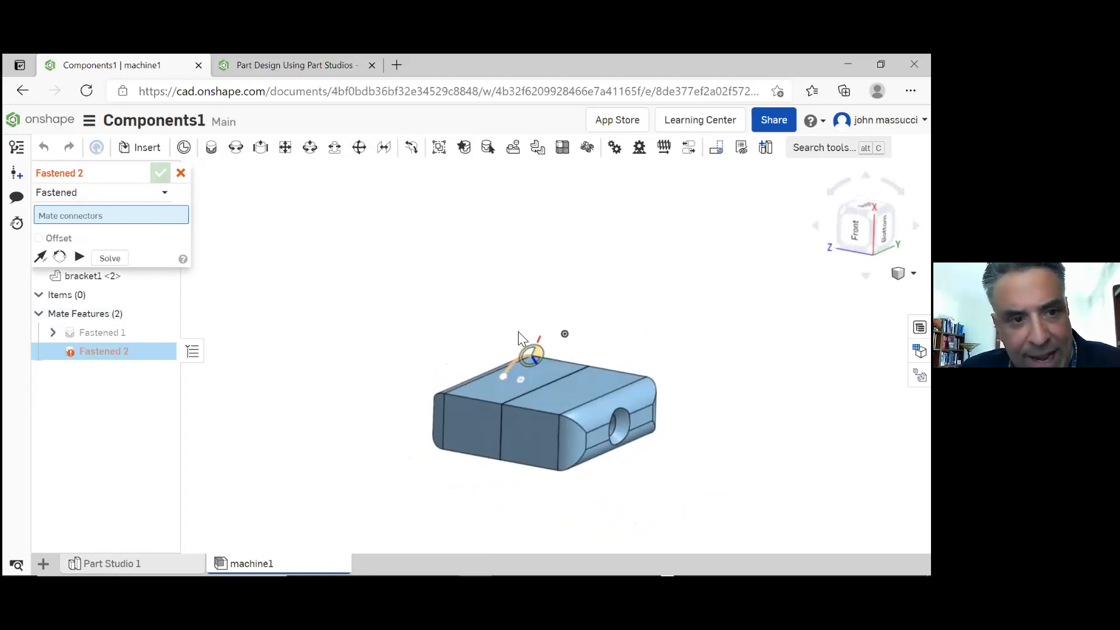
left_click(181, 173)
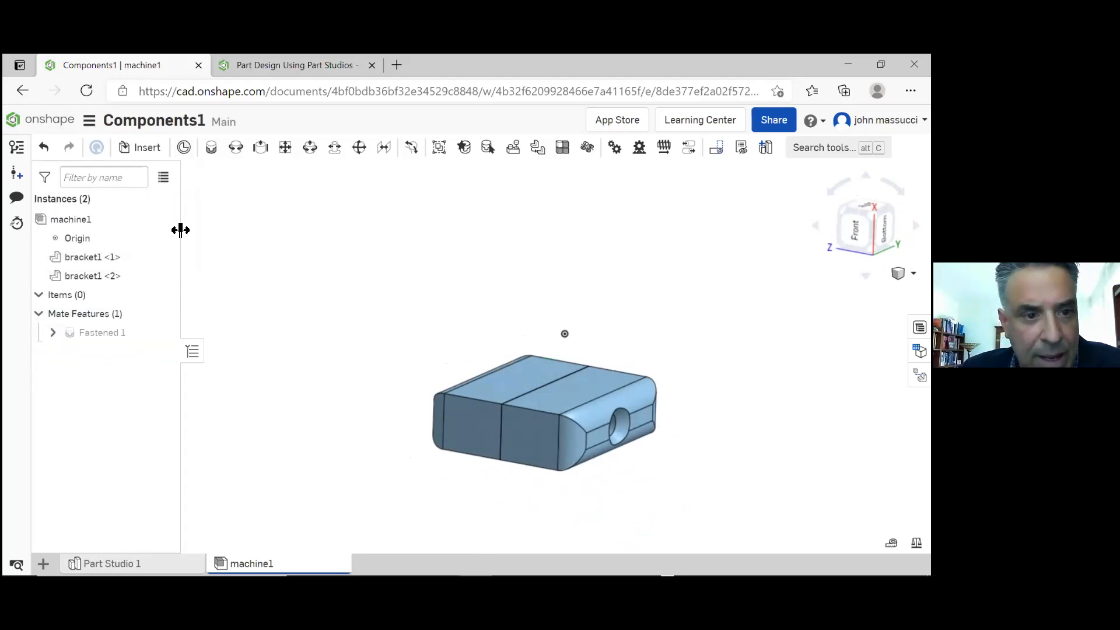
Enable the offset on the Fastened 1 mate, set its Z offset to 3 in, and try flipping the primary axis
double_click(124, 333)
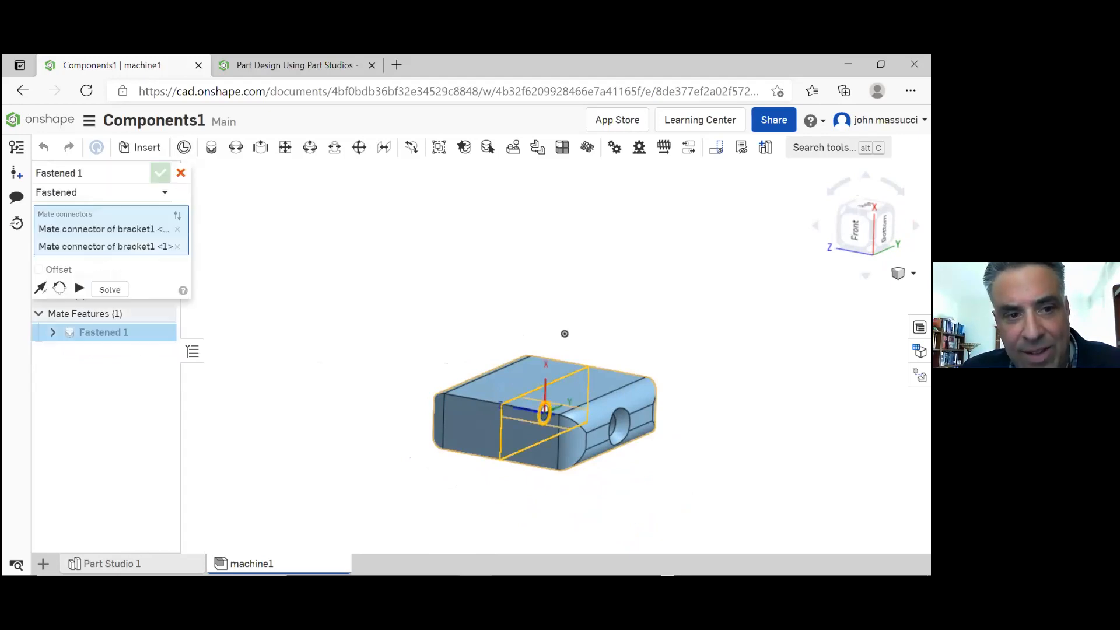
left_click(39, 269)
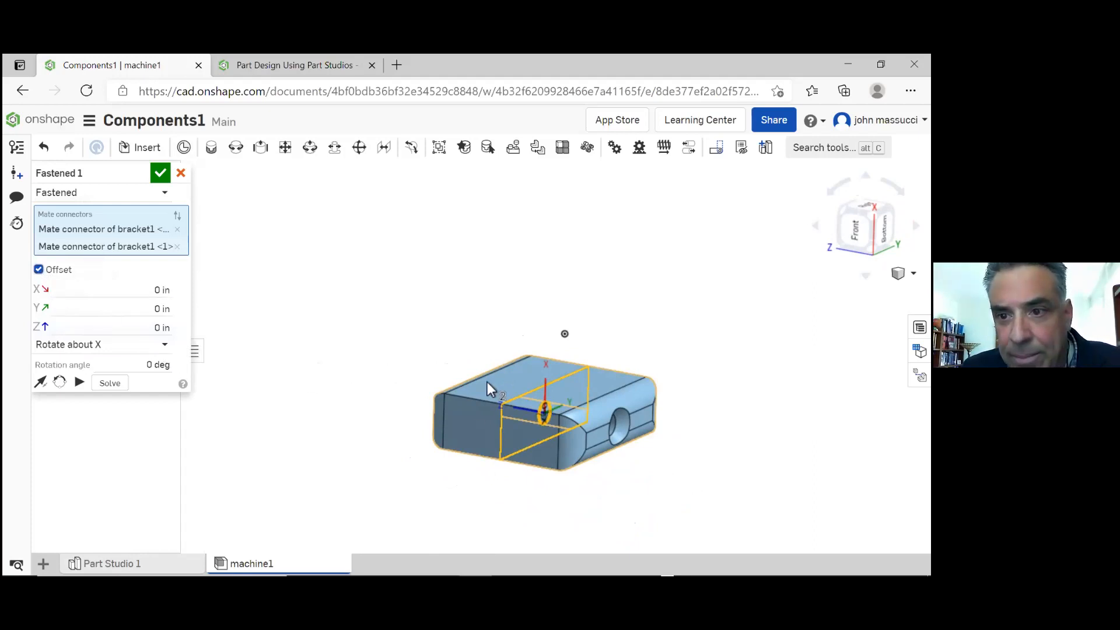
right_click_drag(440, 376, 487, 400)
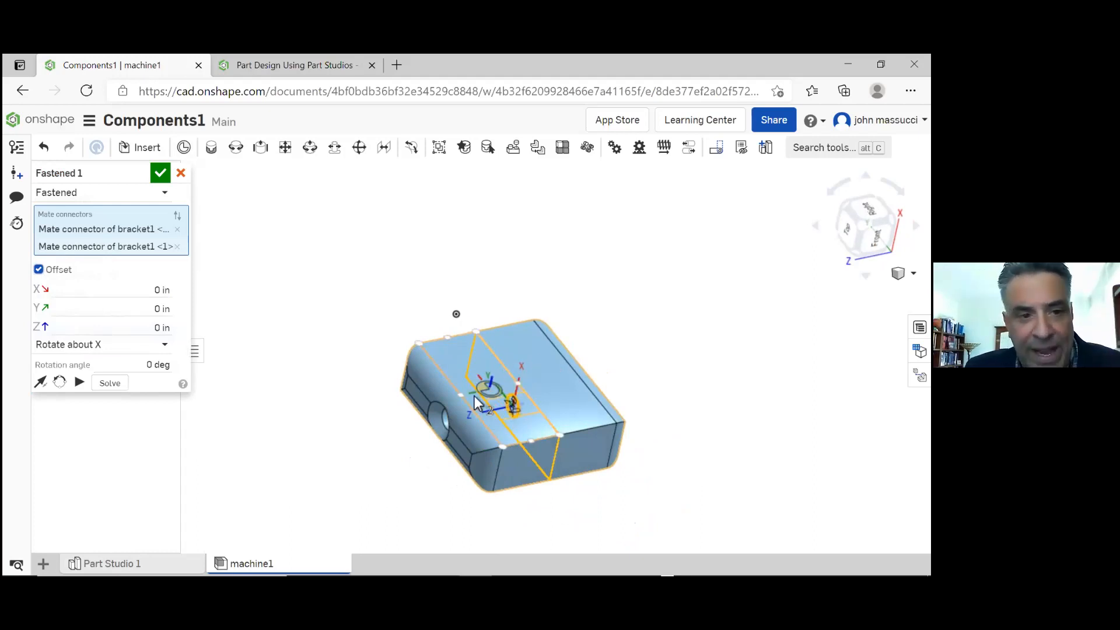
left_click(151, 326)
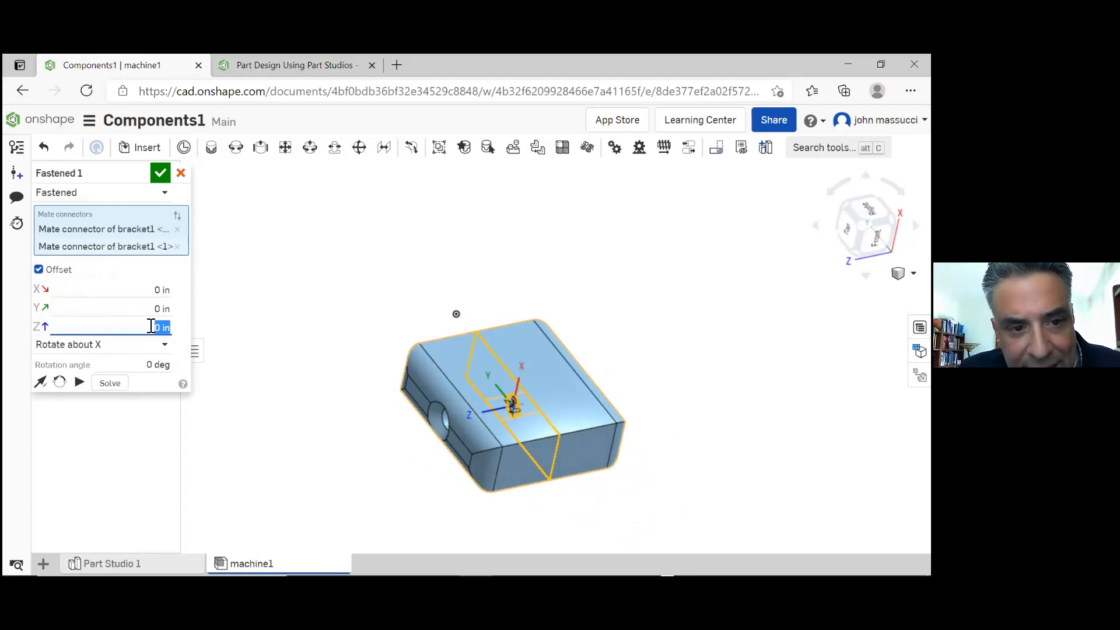
type("3")
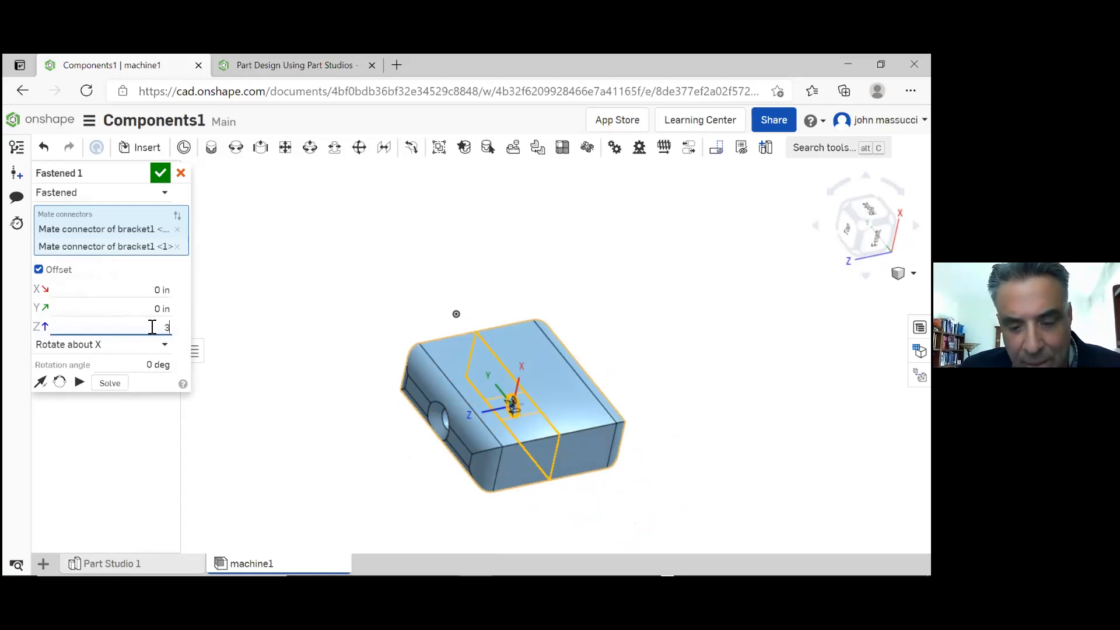
key("Return")
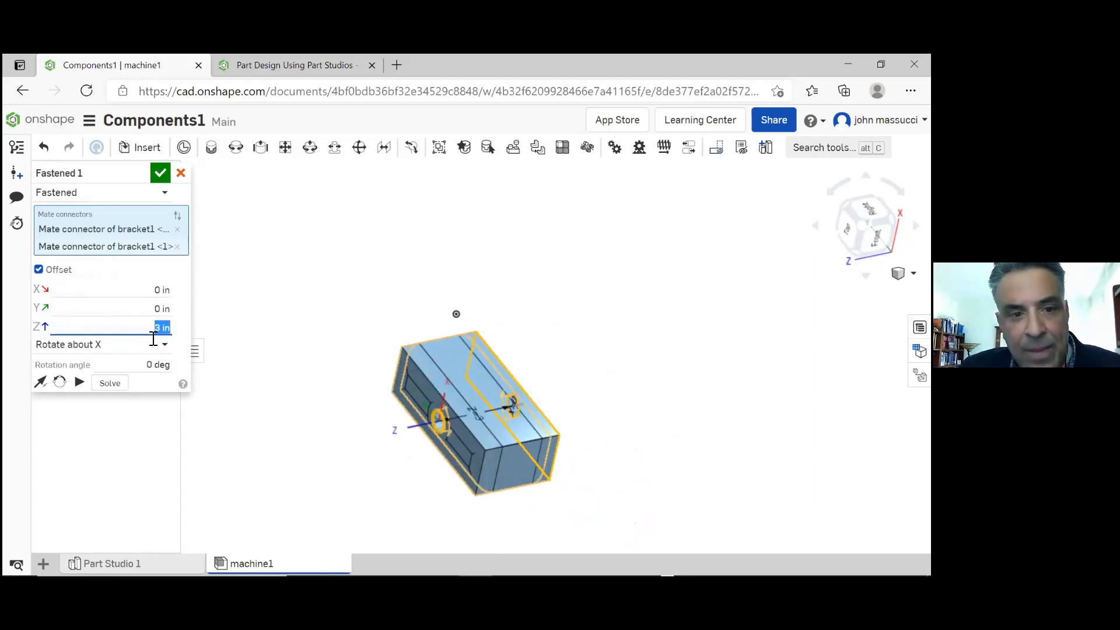
left_click(42, 381)
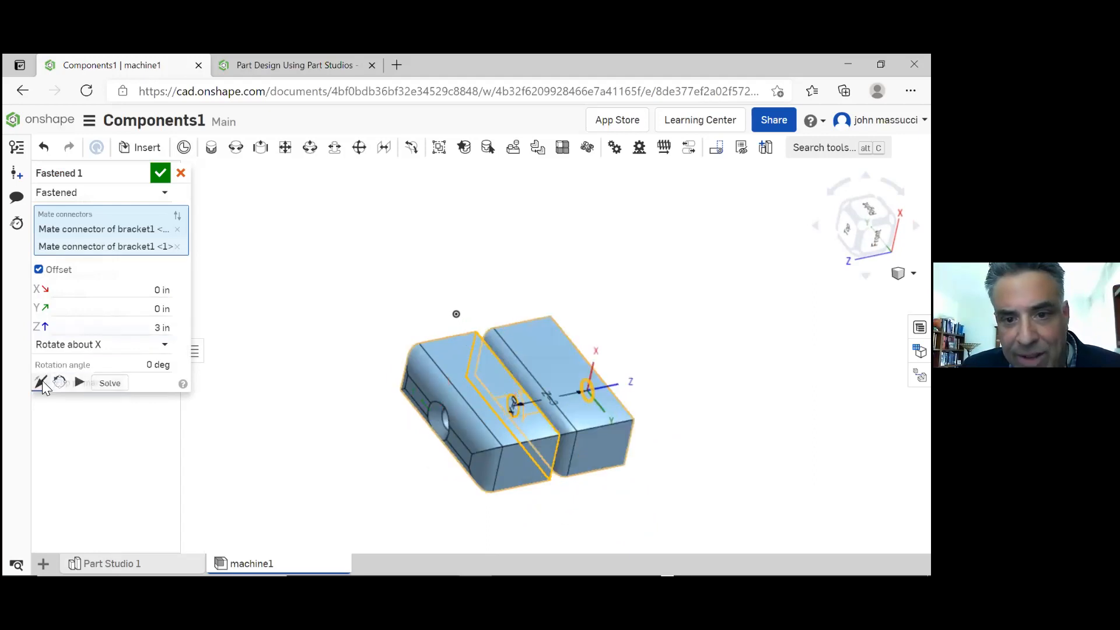
left_click(42, 380)
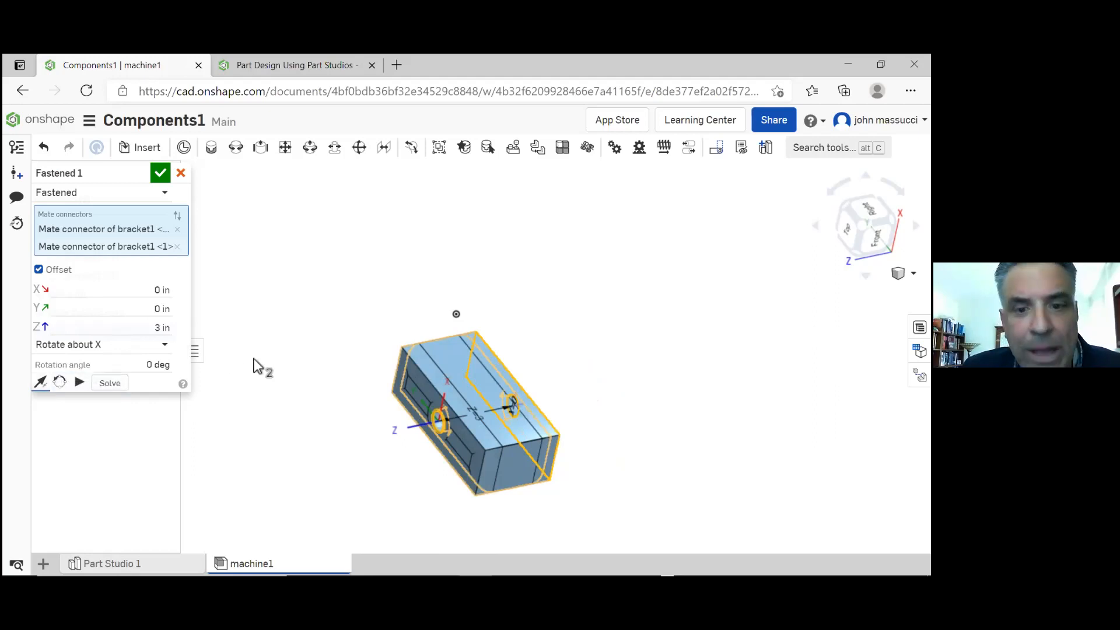
Set the mate's Z offset to -3 in, flip its primary axis, and accept the edited mate
left_click(156, 328)
left_click(156, 328)
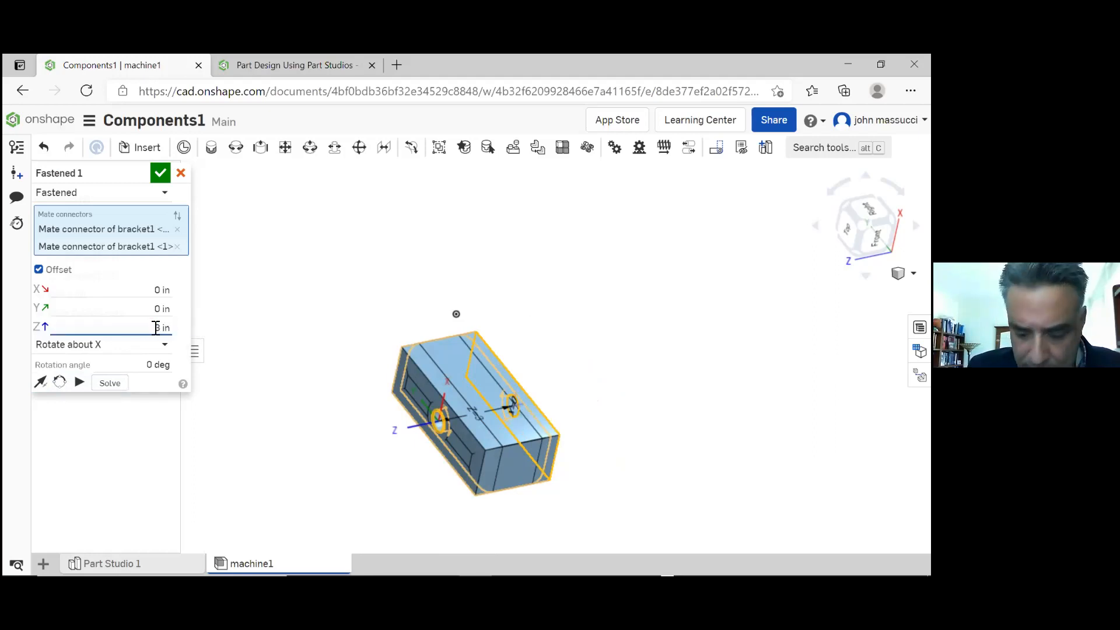
type("-")
key("Return")
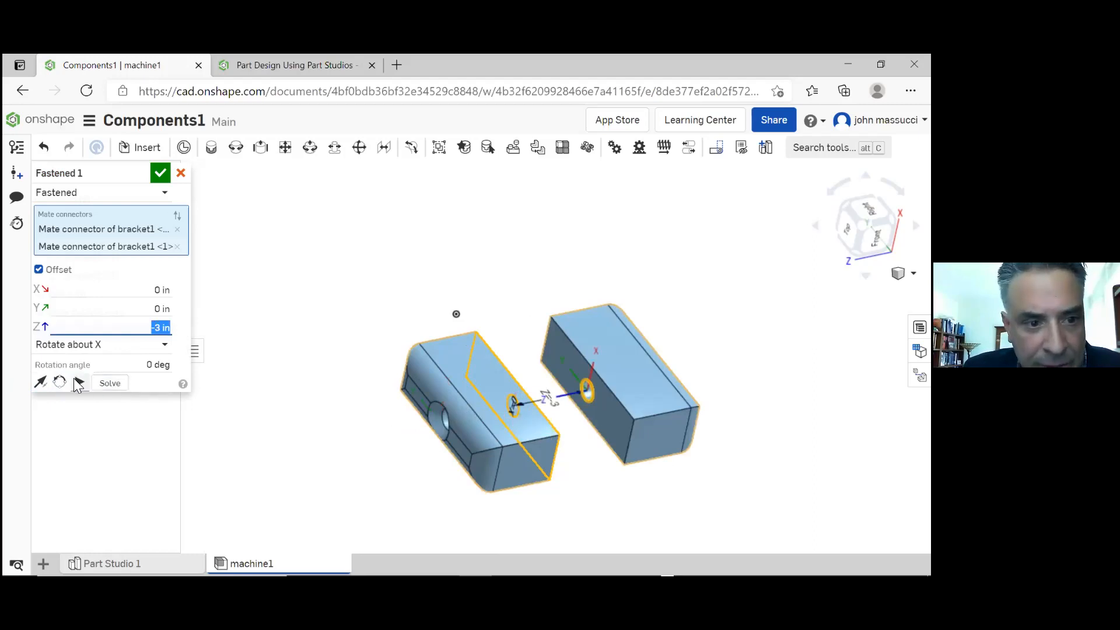
left_click(42, 383)
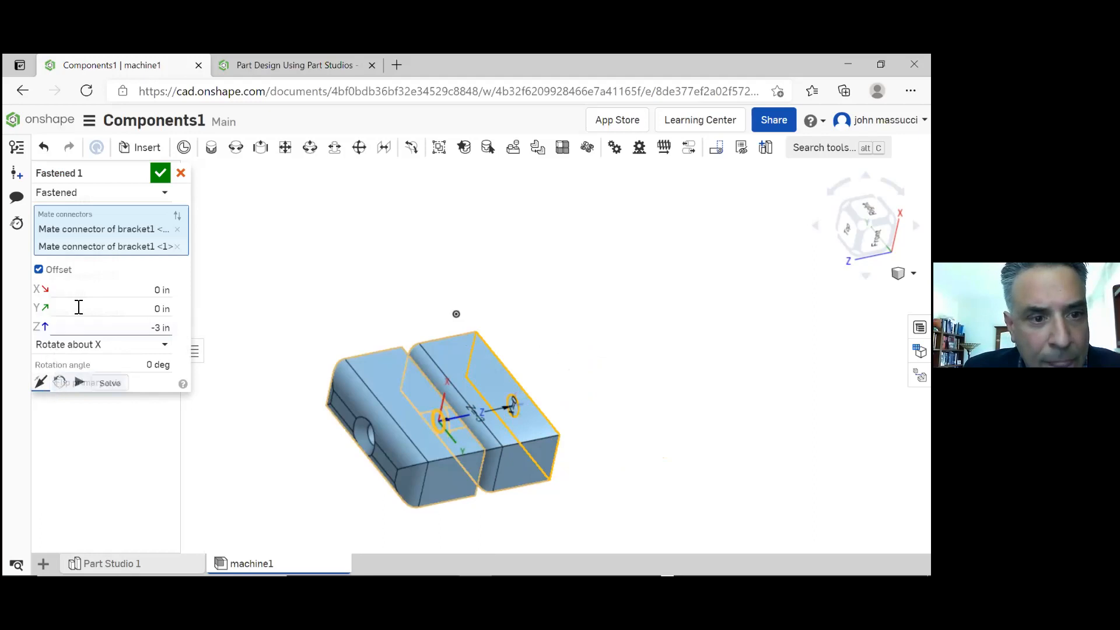
left_click(159, 175)
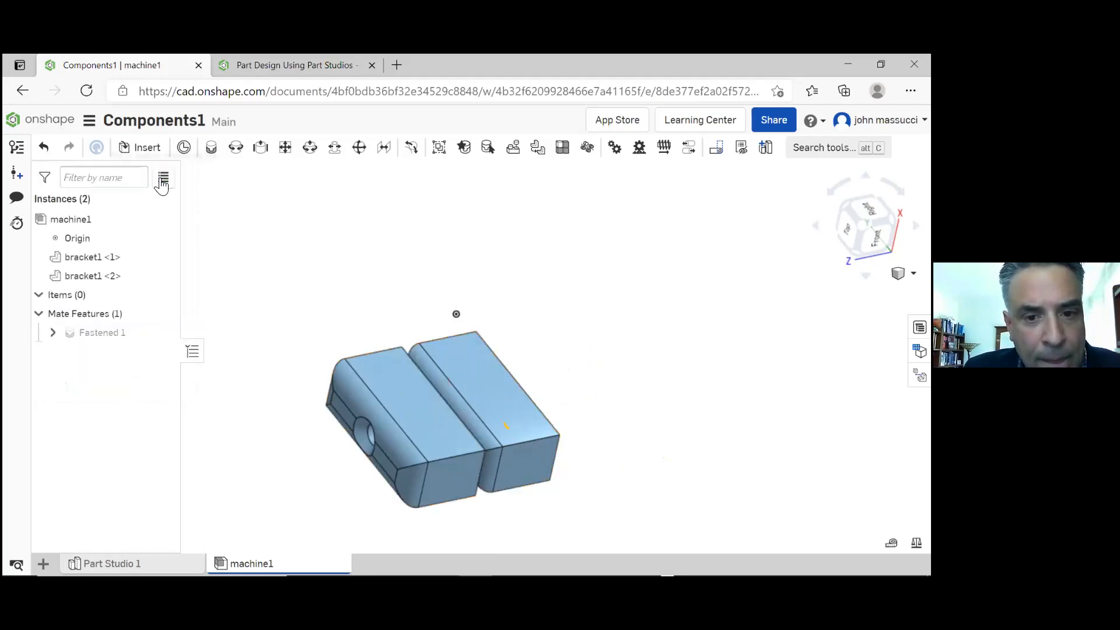
Edit the Fastened 1 mate, flip its primary axis so the brackets' flat faces point towards each other, and accept it
double_click(111, 333)
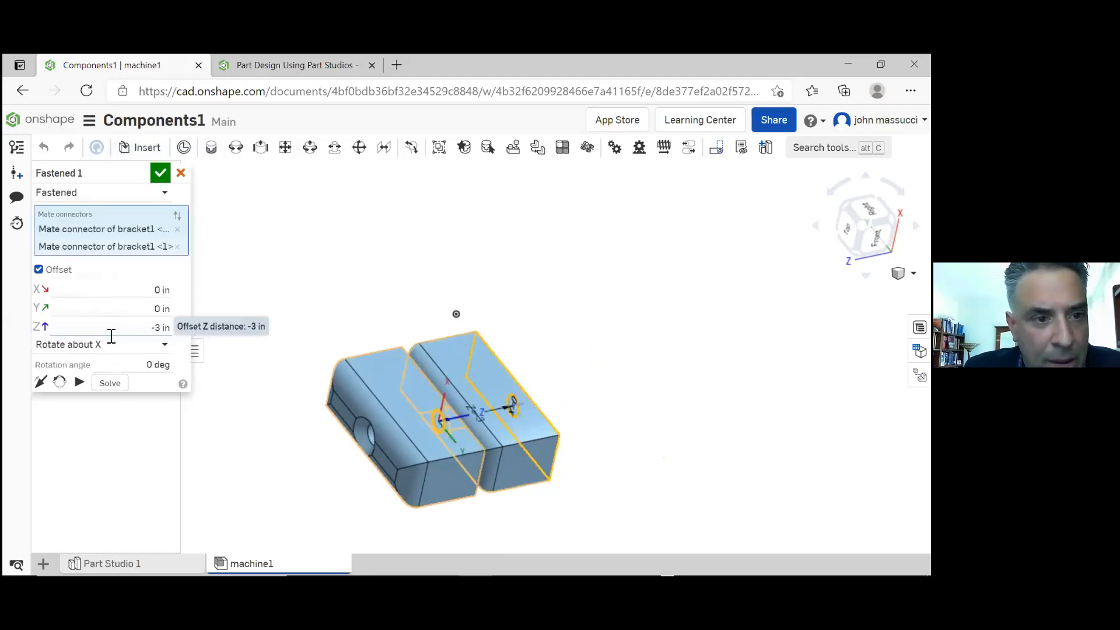
left_click(41, 383)
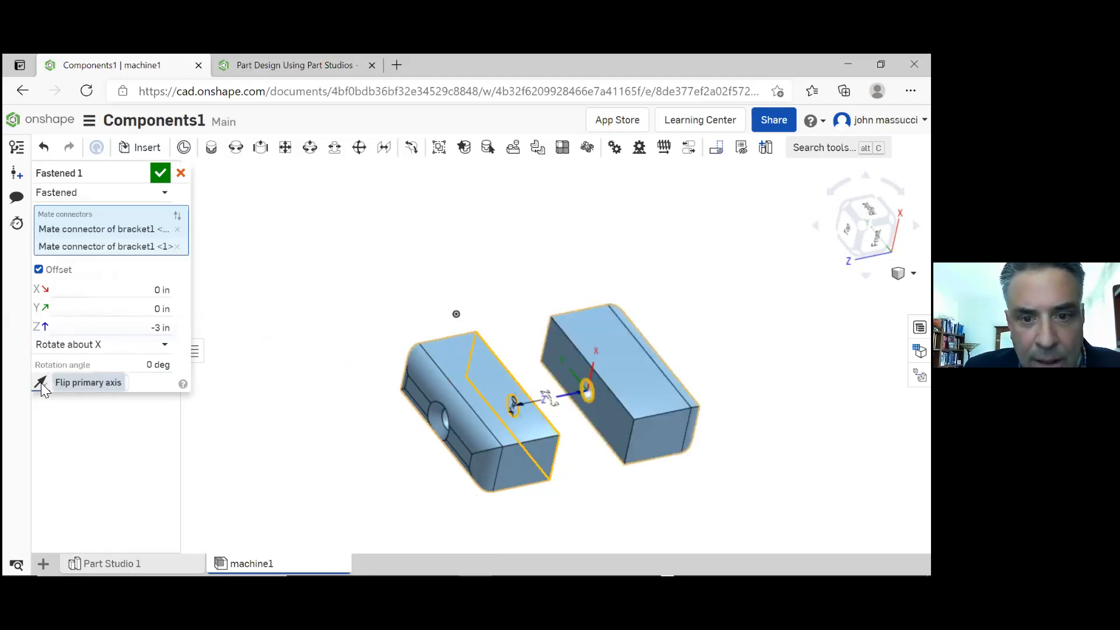
left_click(159, 173)
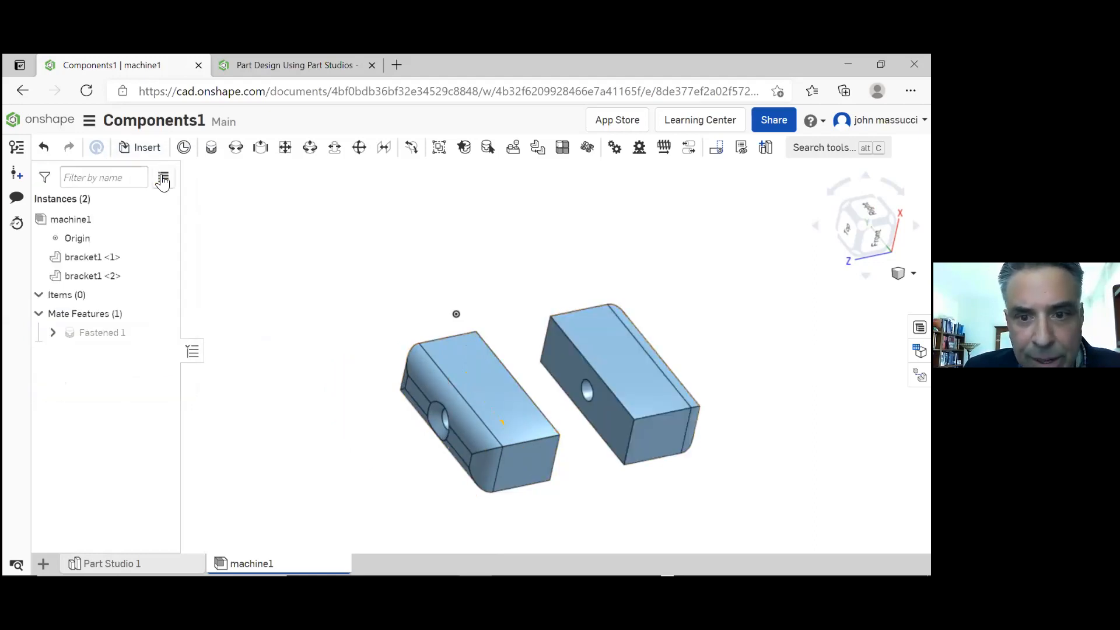
mouse_move(344, 292)
right_mouse_down()
mouse_move(313, 273)
mouse_move(293, 288)
mouse_move(308, 317)
mouse_move(335, 303)
right_mouse_up()
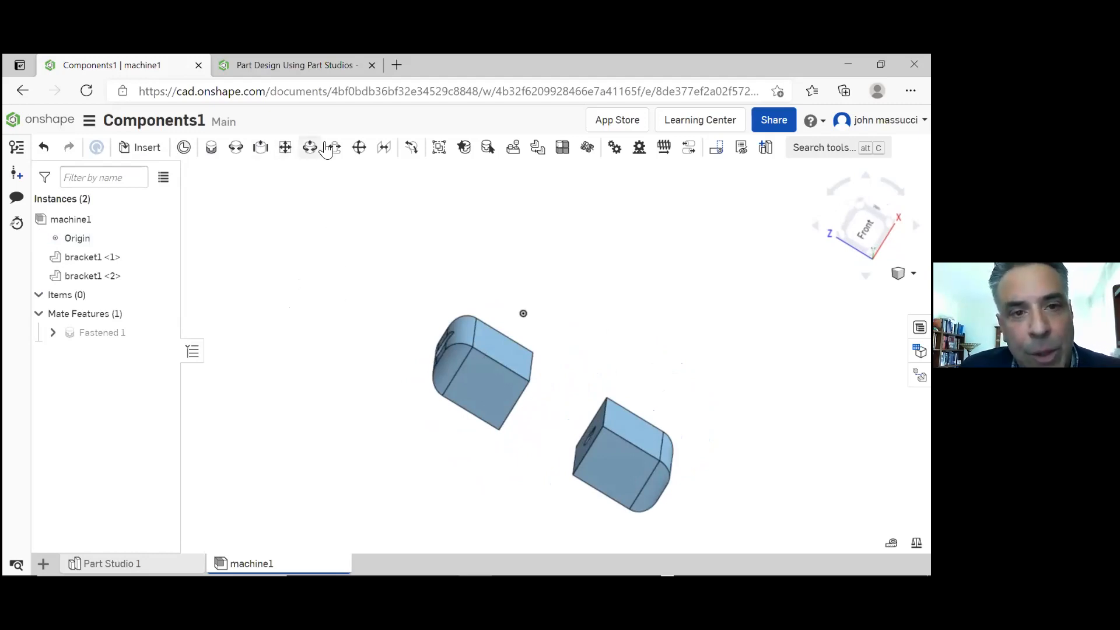
mouse_move(390, 305)
right_mouse_down()
mouse_move(375, 295)
mouse_move(395, 330)
mouse_move(393, 320)
mouse_move(422, 323)
mouse_move(357, 313)
mouse_move(388, 303)
mouse_move(377, 287)
mouse_move(362, 295)
mouse_move(431, 284)
mouse_move(400, 290)
mouse_move(436, 320)
right_mouse_up()
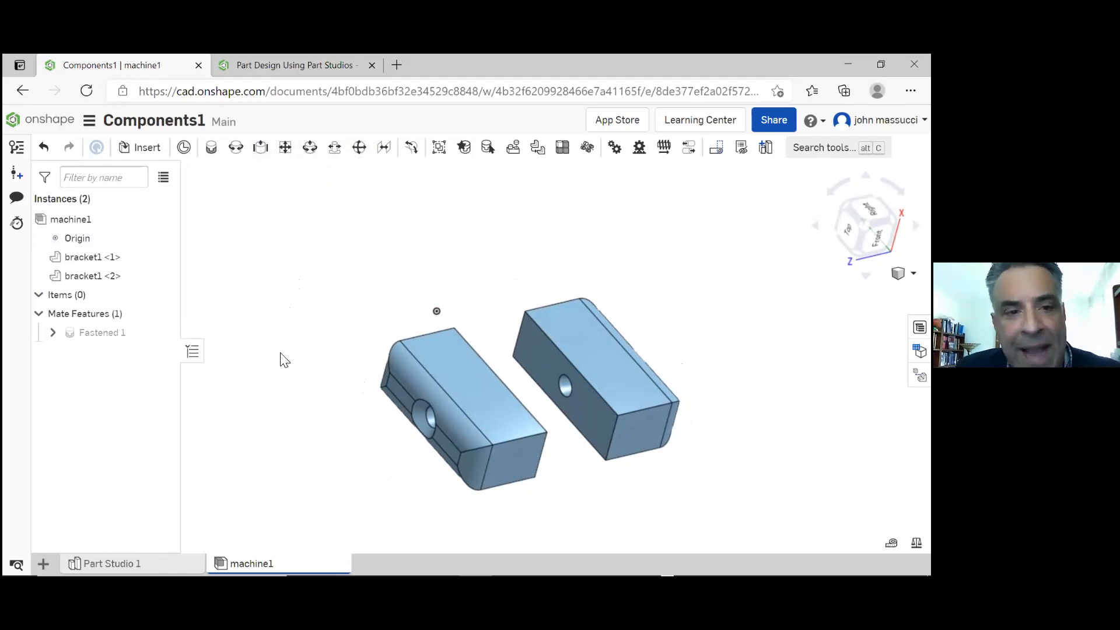
Try rotating the first bracket1 instance by 5 degrees, and undo the rotation
left_click(473, 396)
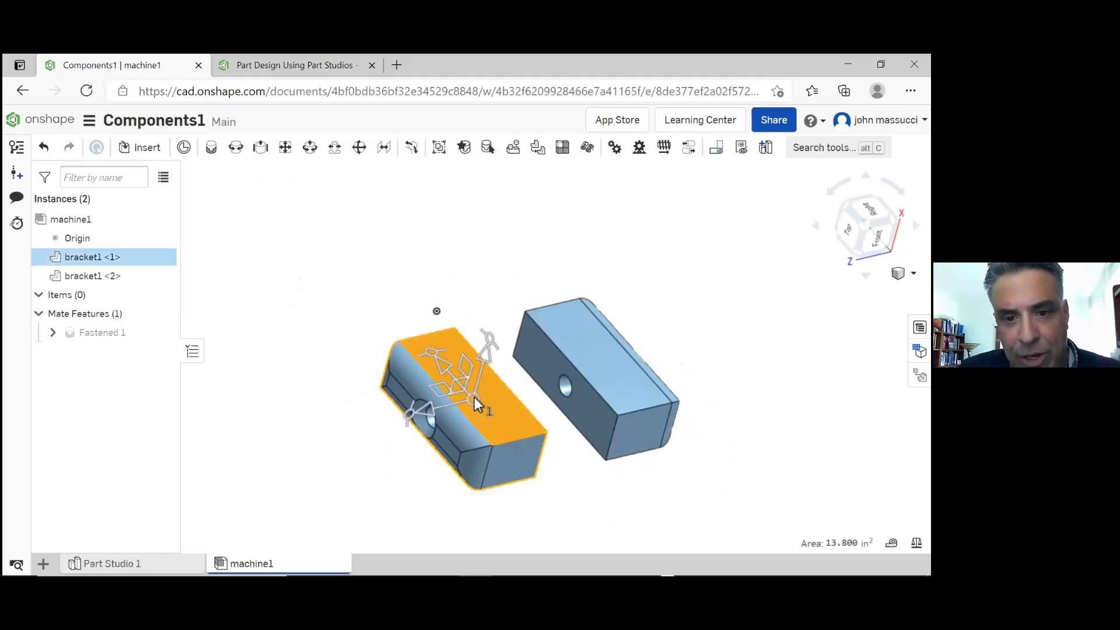
left_click(435, 355)
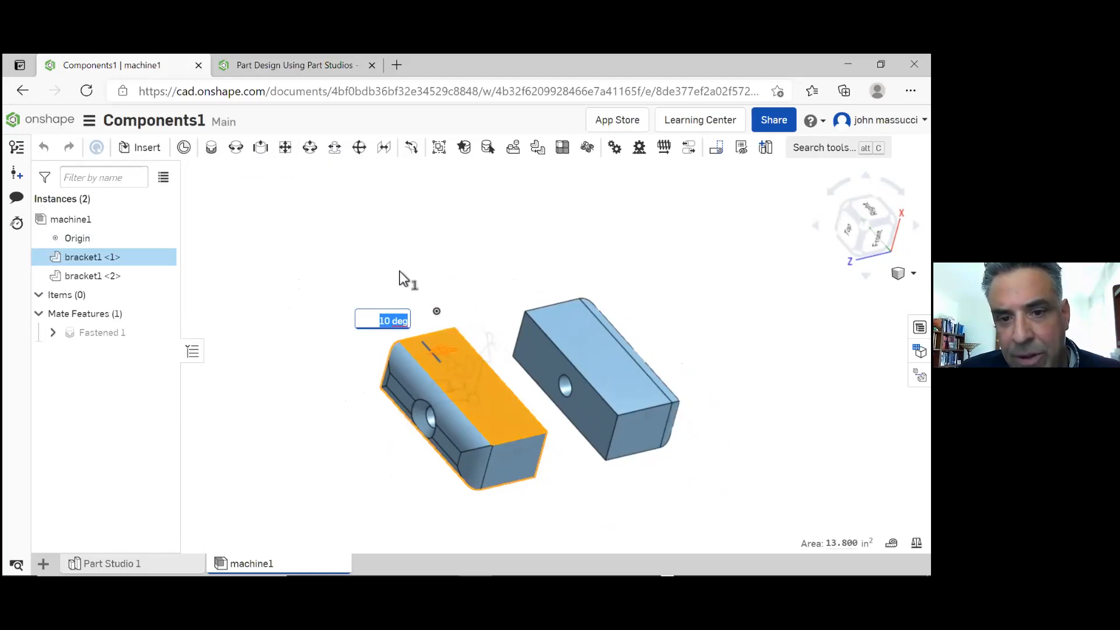
type("5")
key("Return")
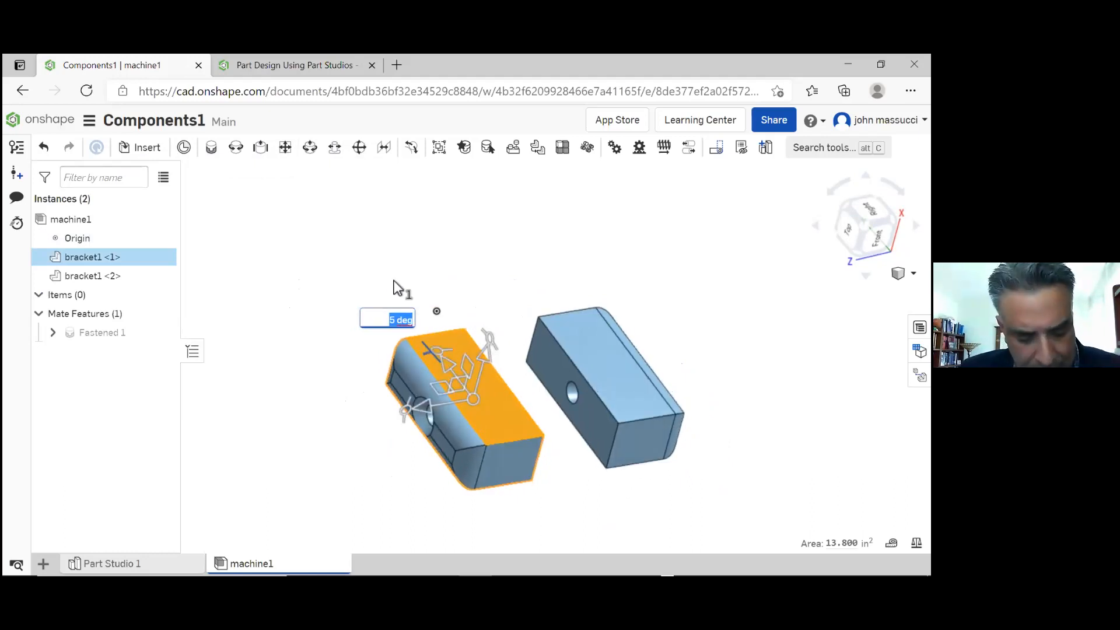
left_click(350, 272)
key("ctrl+z")
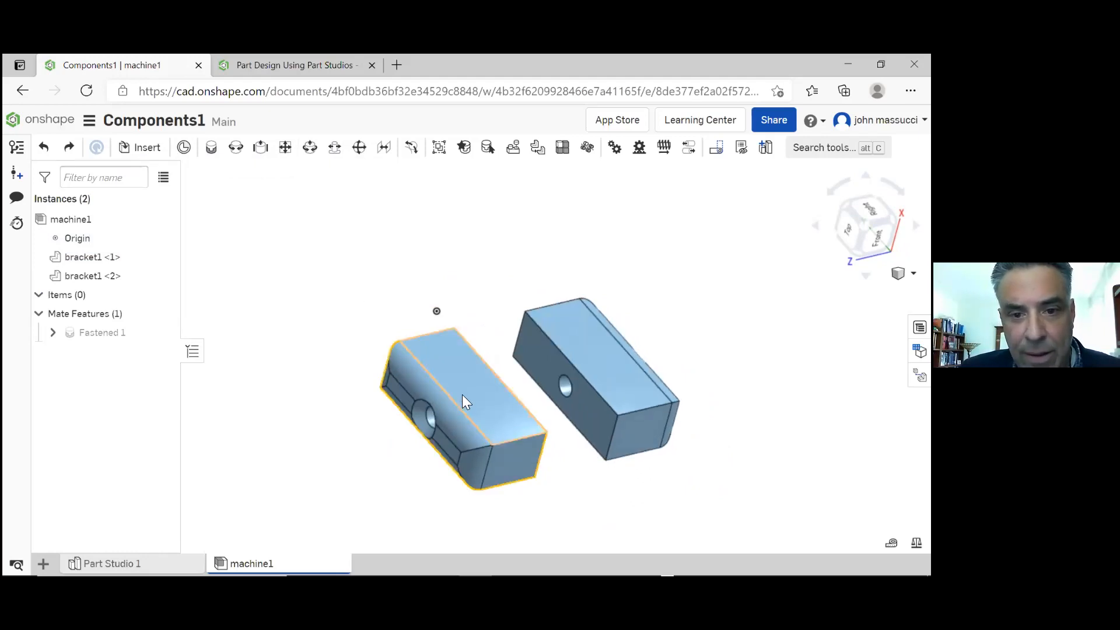
Move the first bracket1 instance, with its mated partner, by about -5.19 in along the axis running through its hole
left_click(463, 395)
left_click_drag(415, 346, 604, 358)
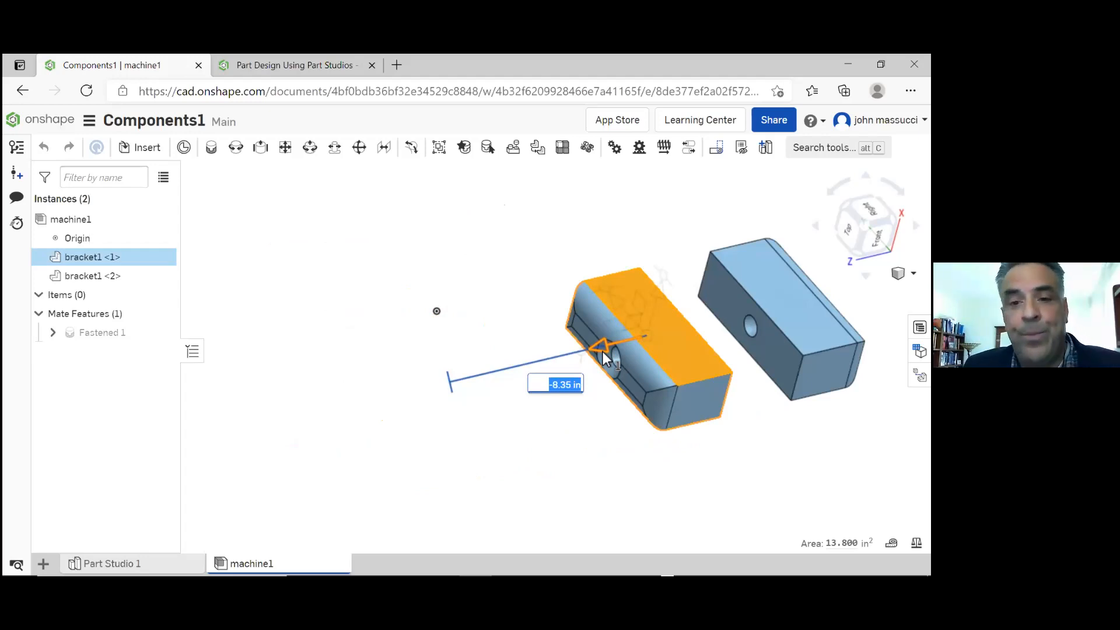
left_click_drag(604, 358, 511, 377)
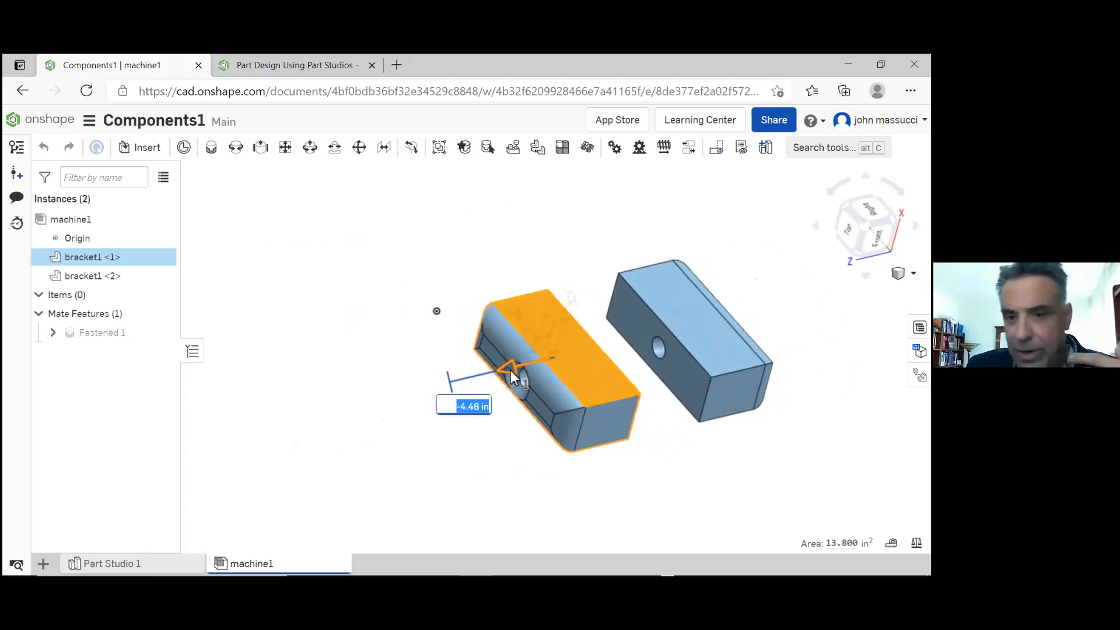
left_click_drag(510, 370, 558, 516)
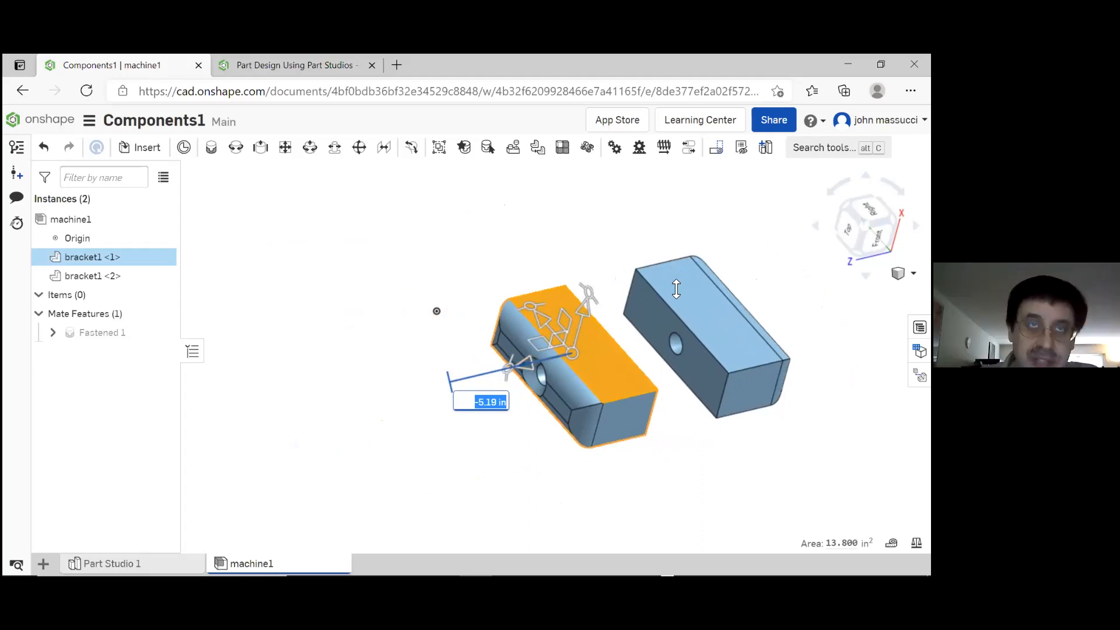
left_click(578, 235)
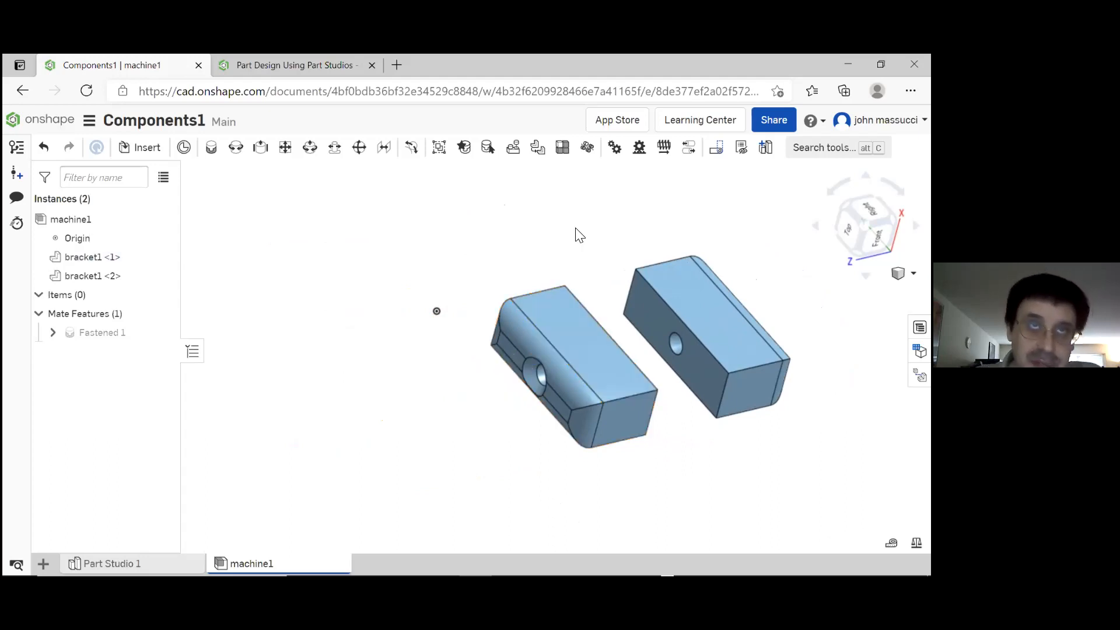
Insert one instance of disk1 from Part Studio 1 into the machine1 assembly, in front of the brackets
right_click_drag(585, 267, 571, 244)
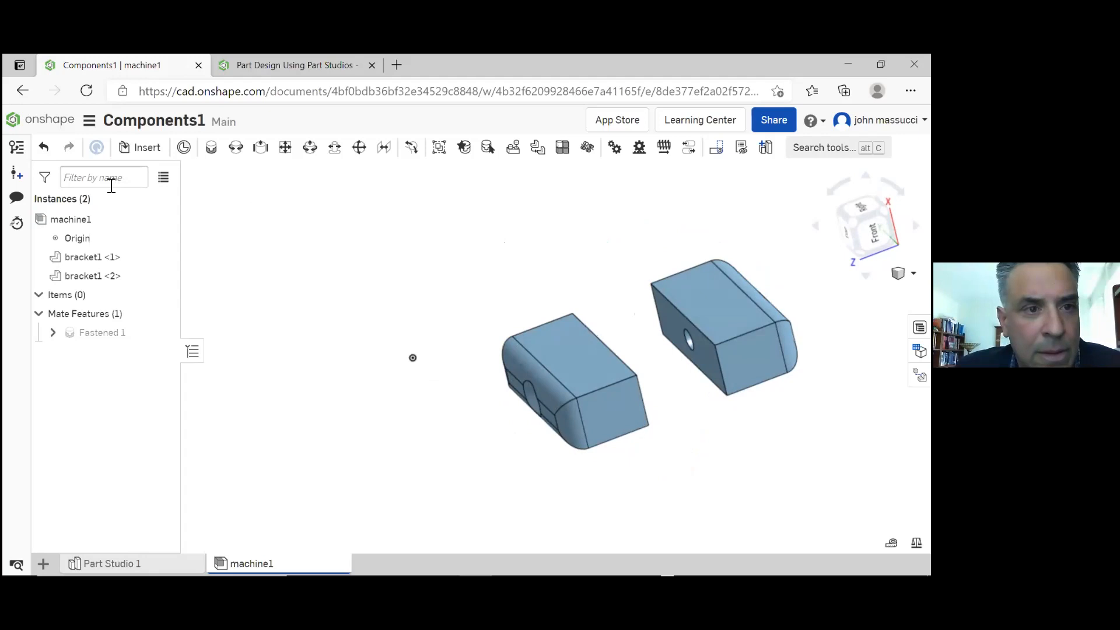
left_click(151, 157)
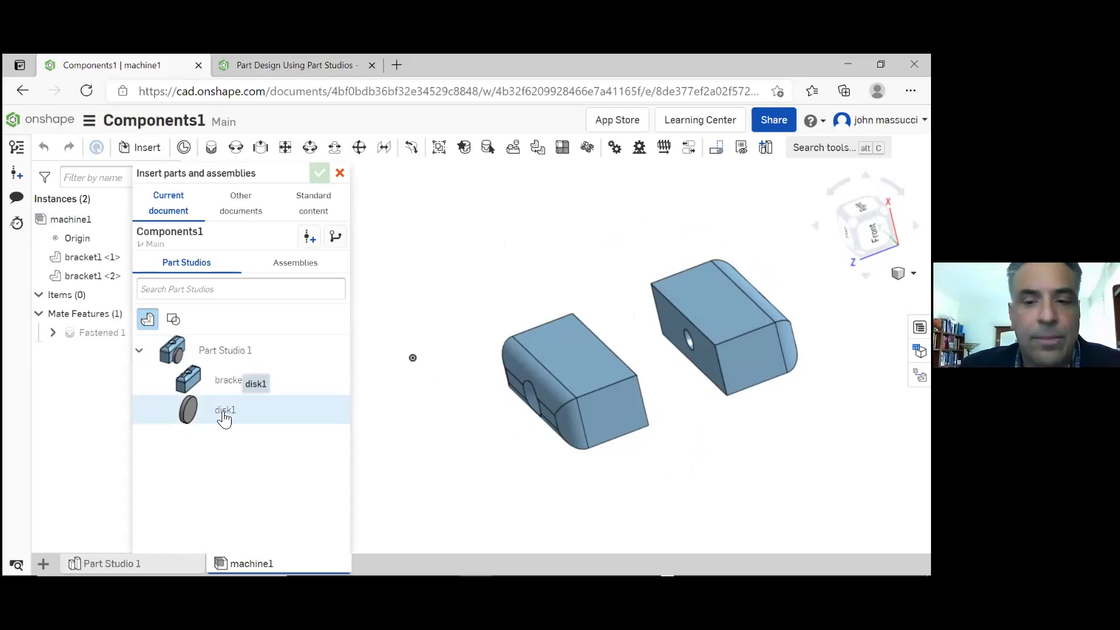
left_click(224, 415)
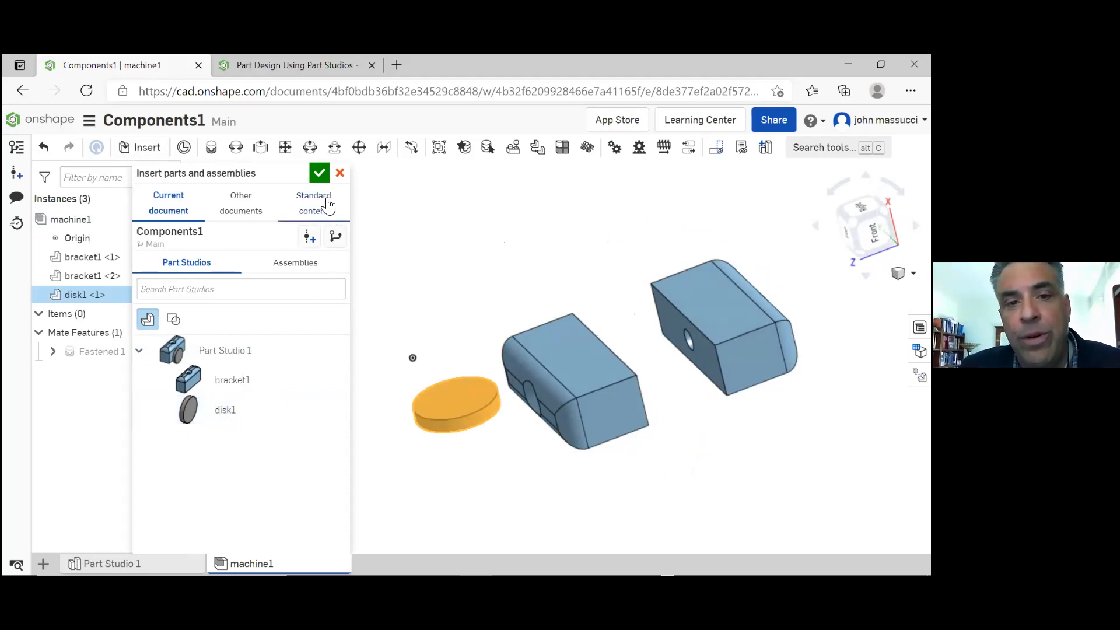
left_click(319, 174)
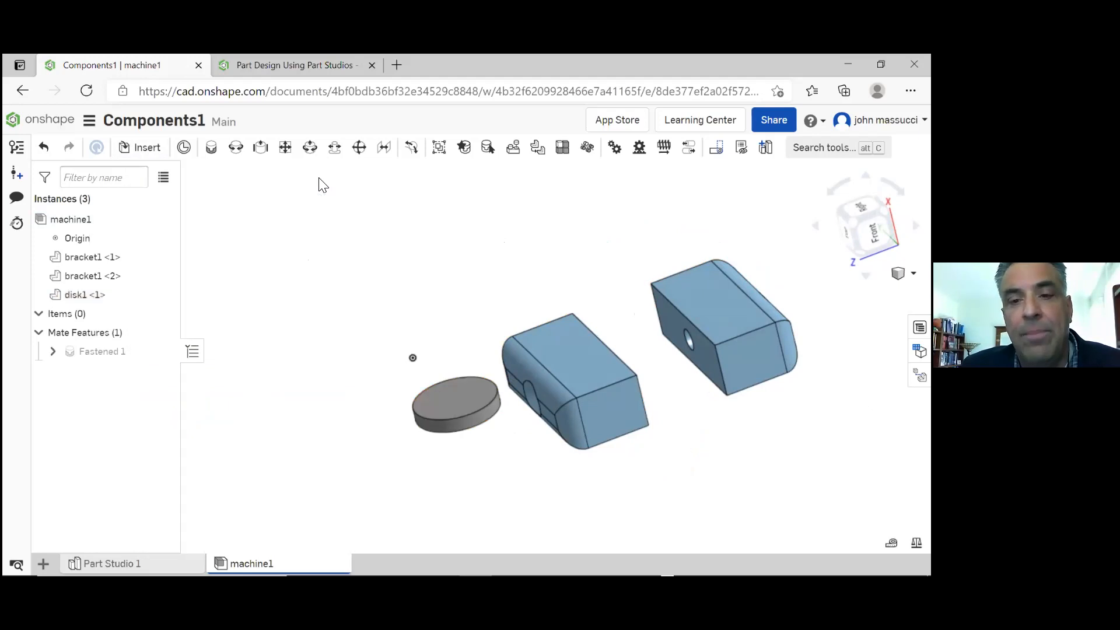
Add a Revolute mate between the centre of disk1's circular face and the hole centre on the first bracket's flat face
left_click(456, 407)
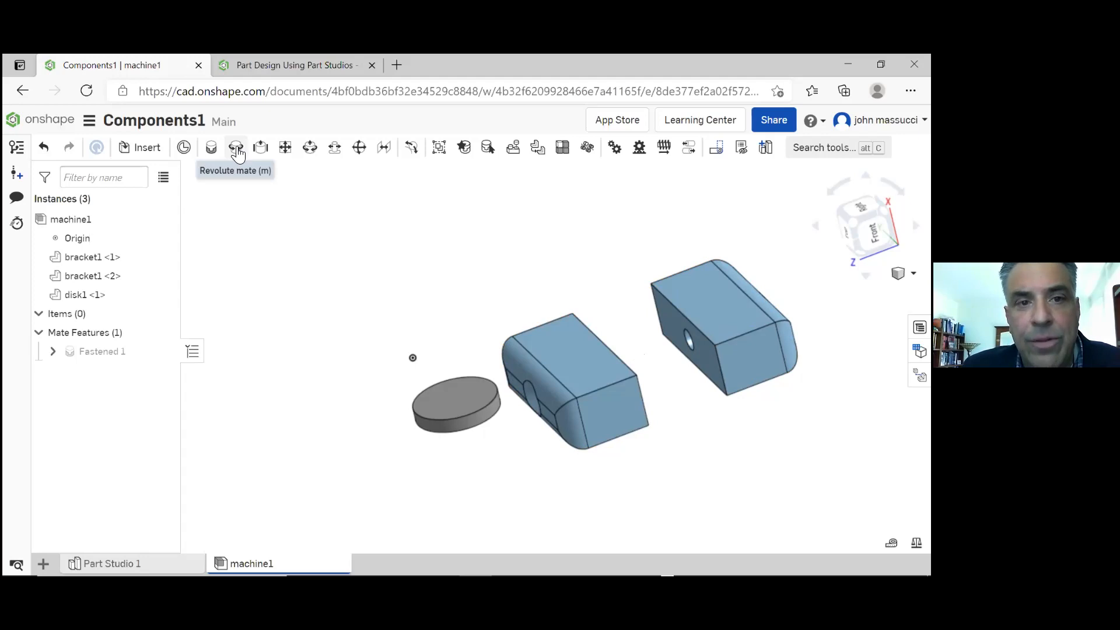
left_click(236, 148)
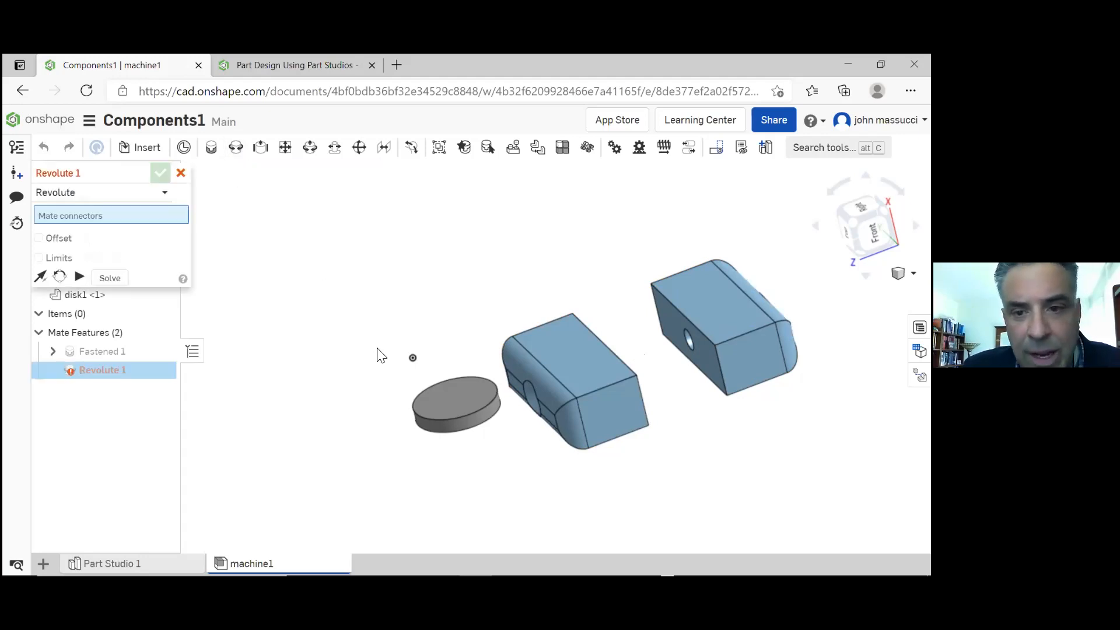
left_click(421, 425)
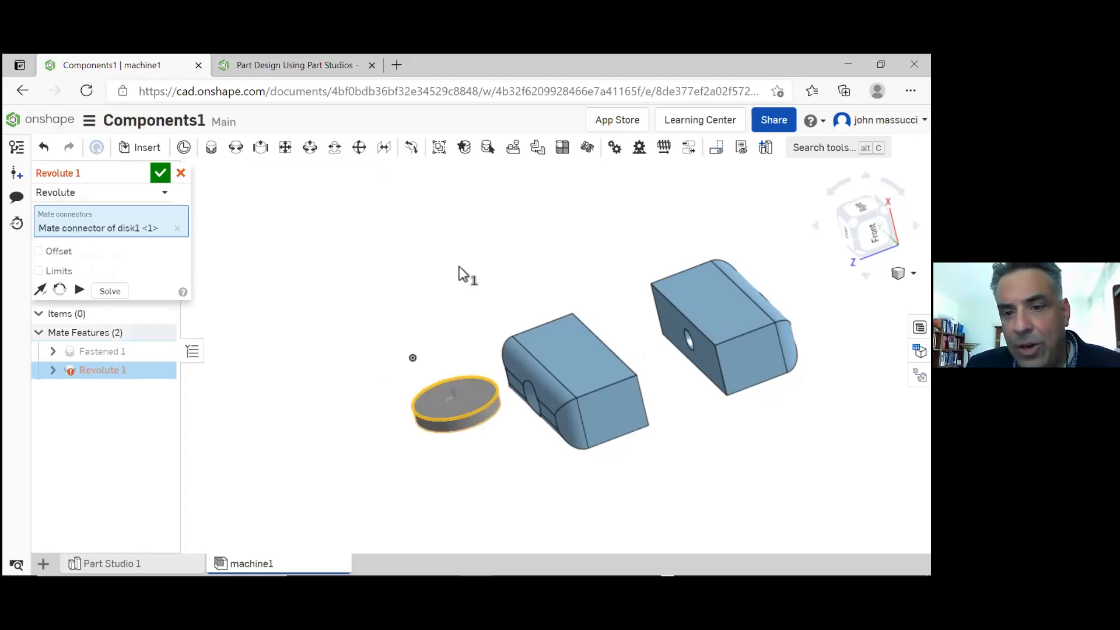
right_click_drag(527, 262, 493, 271)
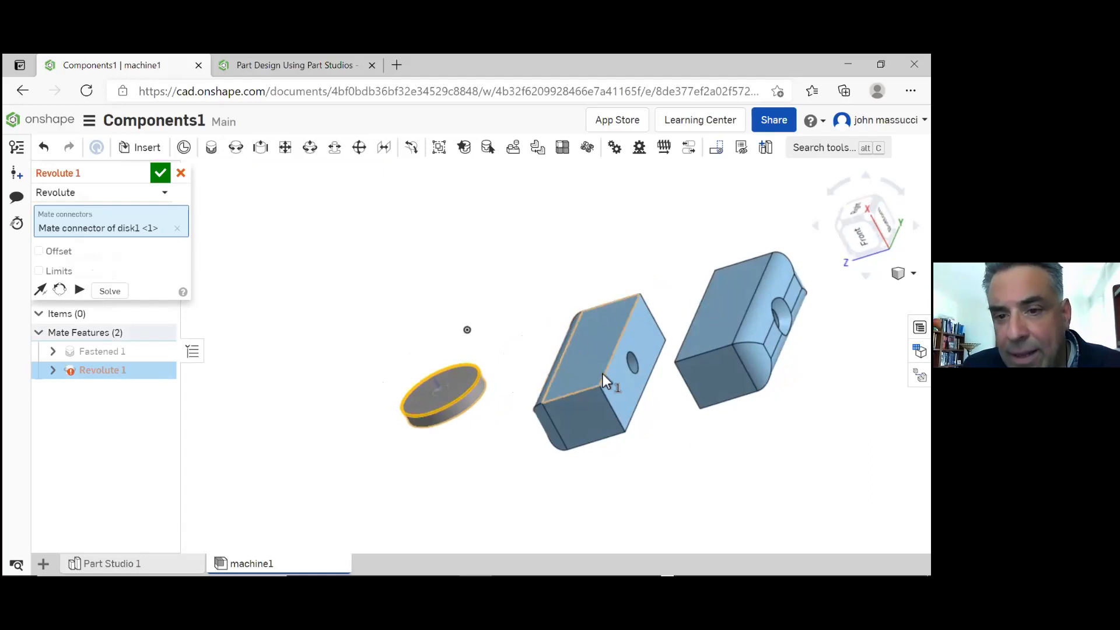
left_click(635, 378)
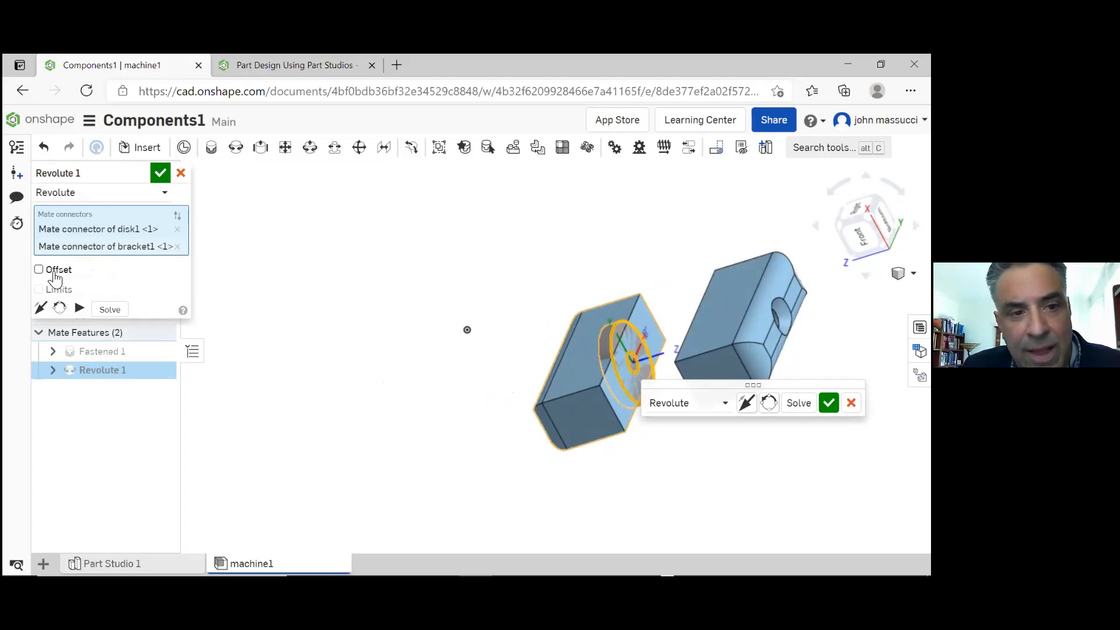
Enable the offset on the Revolute mate, set its Z offset to 1.5 in, and accept the mate
left_click(39, 270)
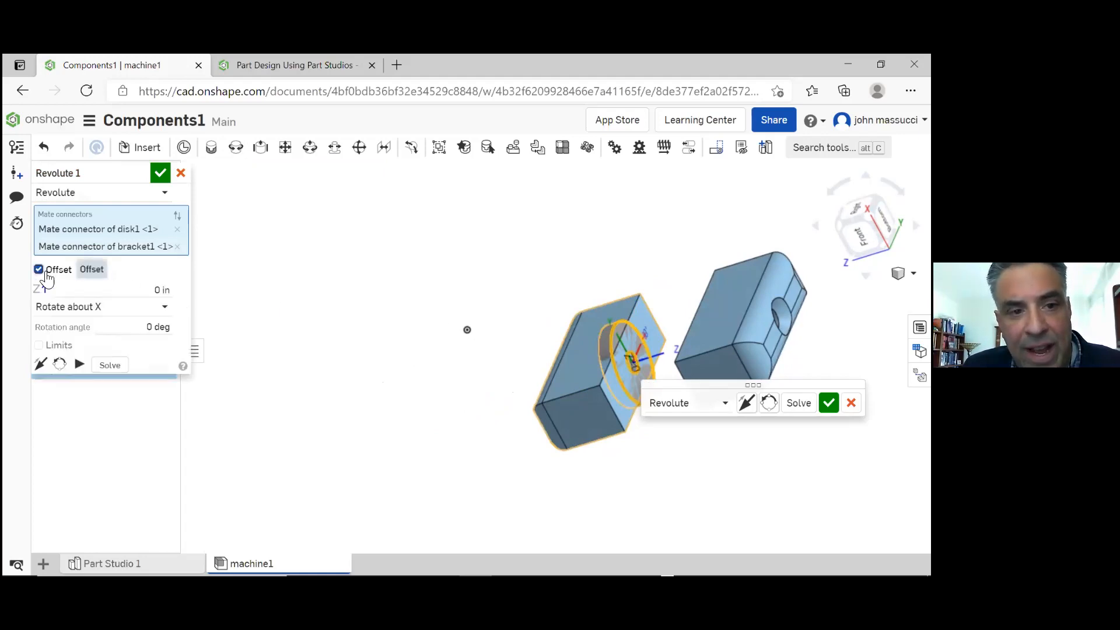
left_click(136, 291)
type("1.5")
key("Return")
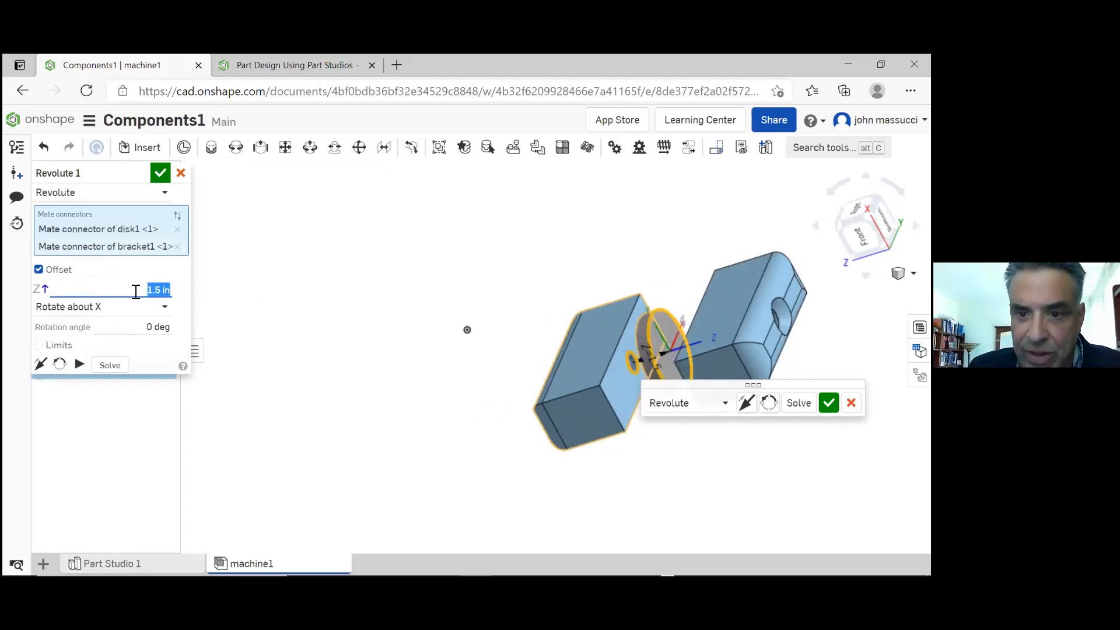
left_click(156, 179)
Select the disk between the two brackets and open it for editing in the context of the assembly
mouse_move(467, 253)
right_mouse_down()
mouse_move(514, 231)
mouse_move(470, 228)
mouse_move(473, 245)
mouse_move(505, 248)
mouse_move(480, 237)
mouse_move(472, 255)
right_mouse_up()
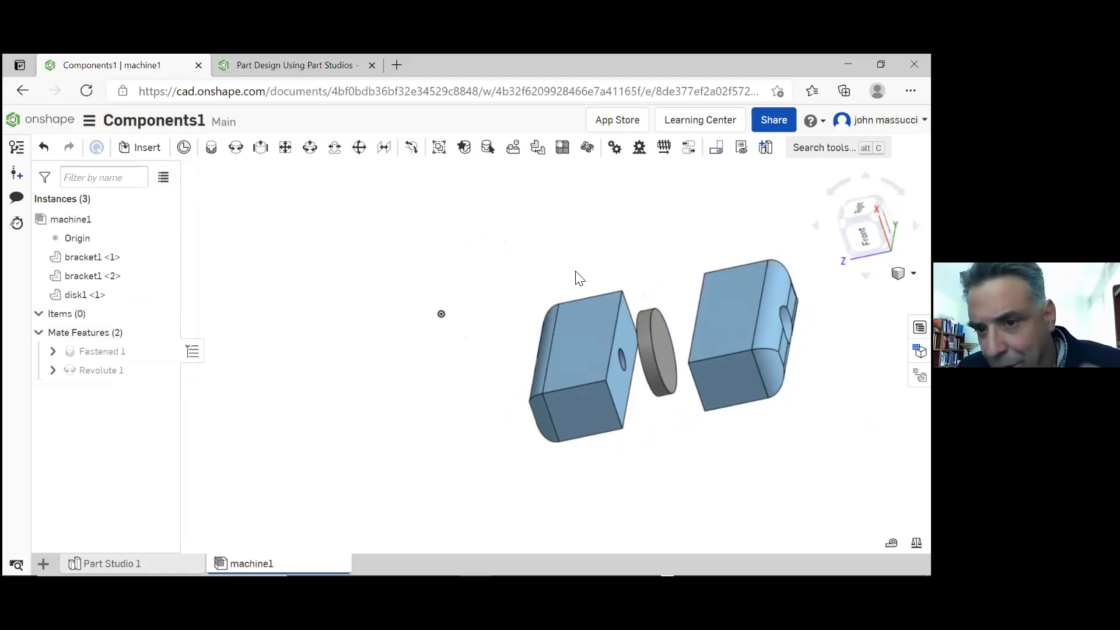
left_click(660, 359)
left_click(662, 372)
left_click(662, 372)
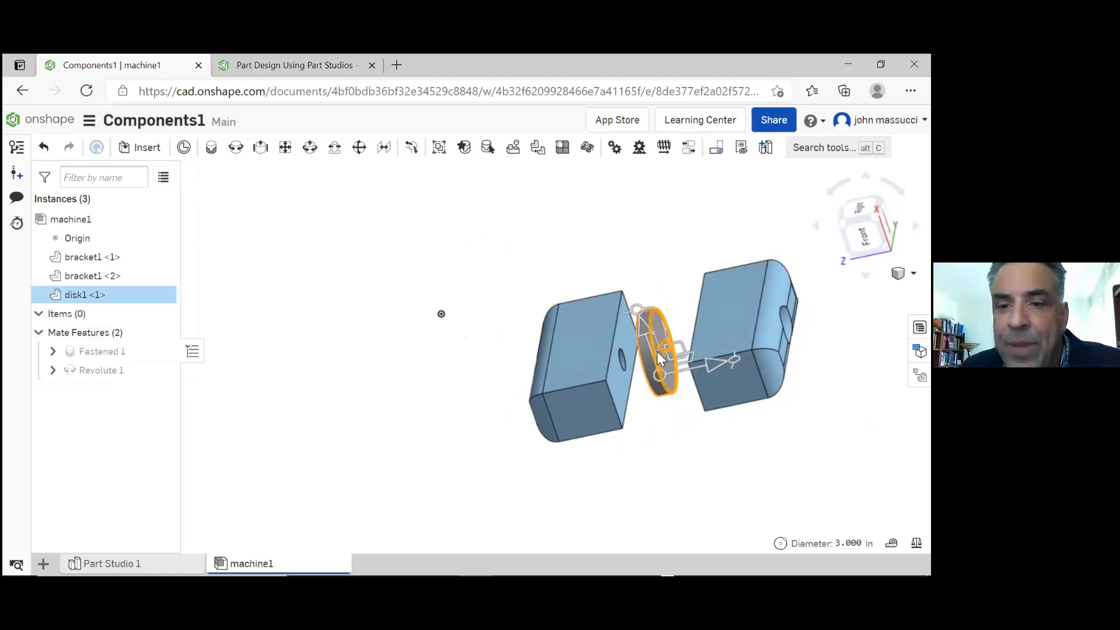
right_click(657, 352)
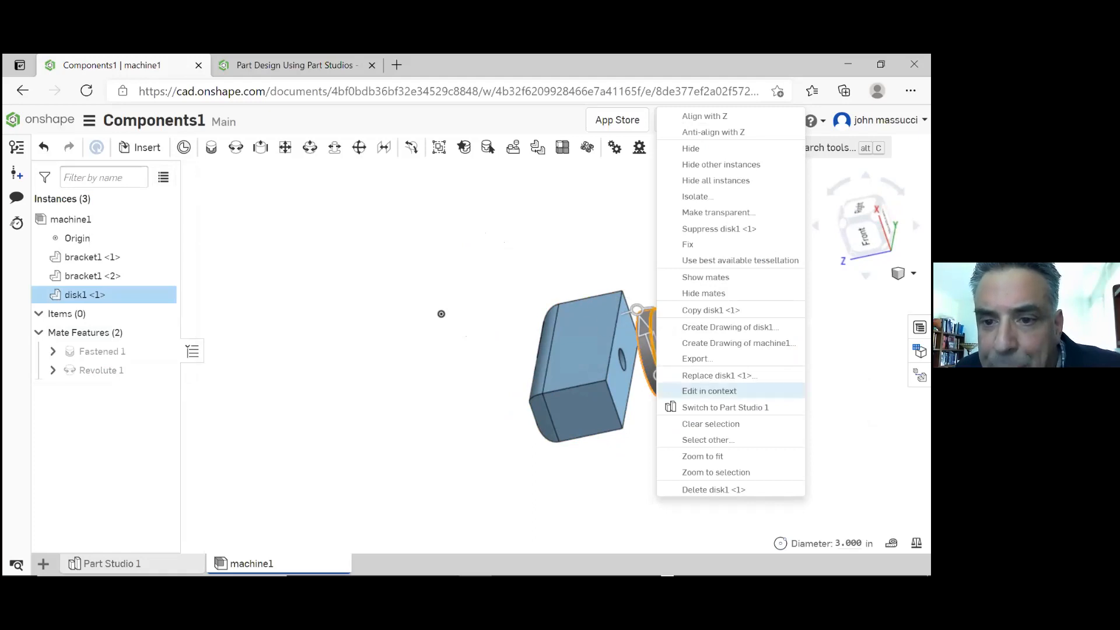
left_click(716, 395)
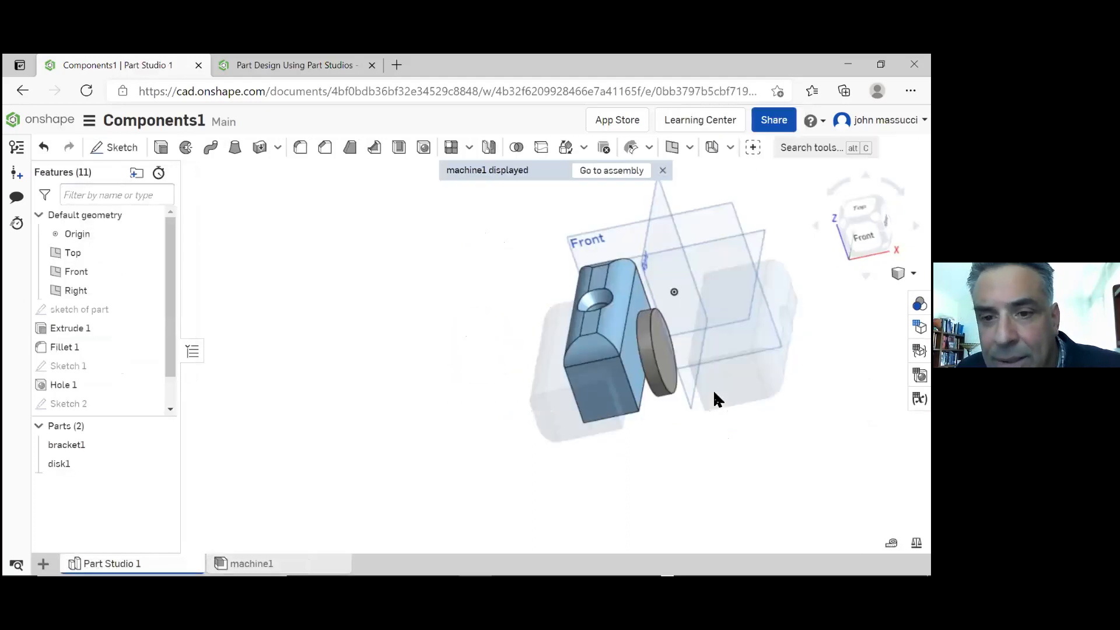
Create a sketch on the disk's flat face, project a bracket's hole edge onto it with the Use tool, and accept the sketch
right_click_drag(678, 330, 668, 336)
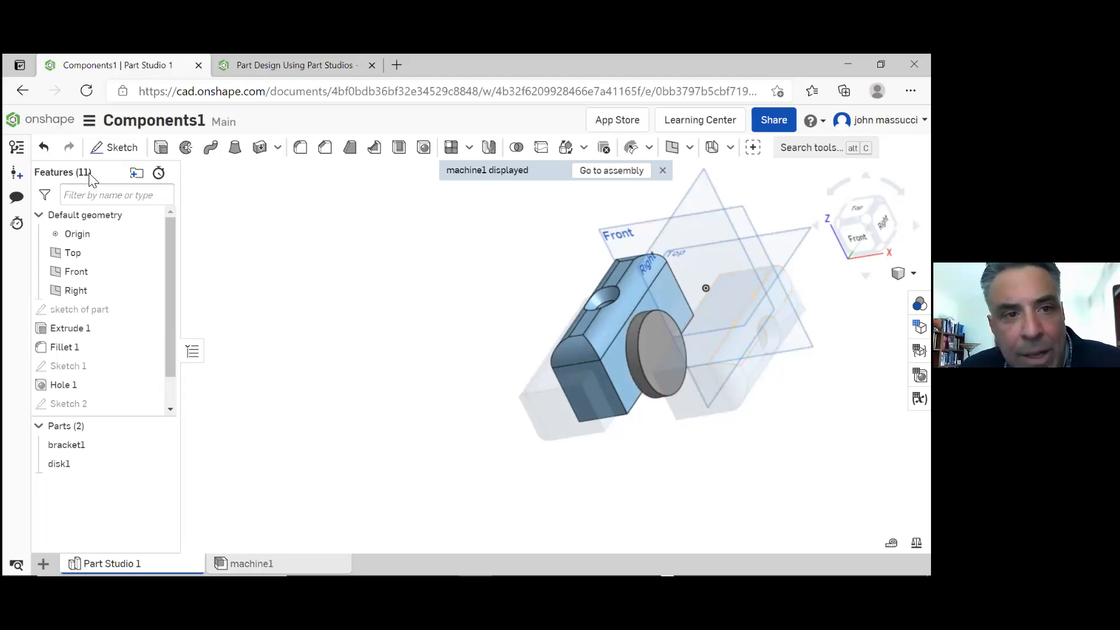
left_click(119, 148)
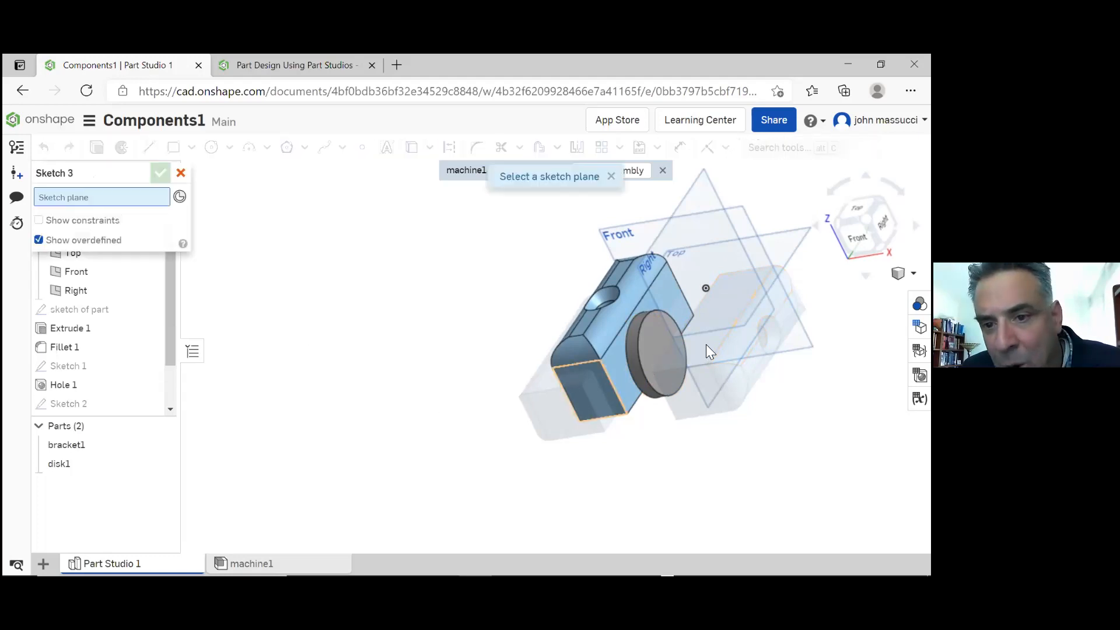
left_click(645, 349)
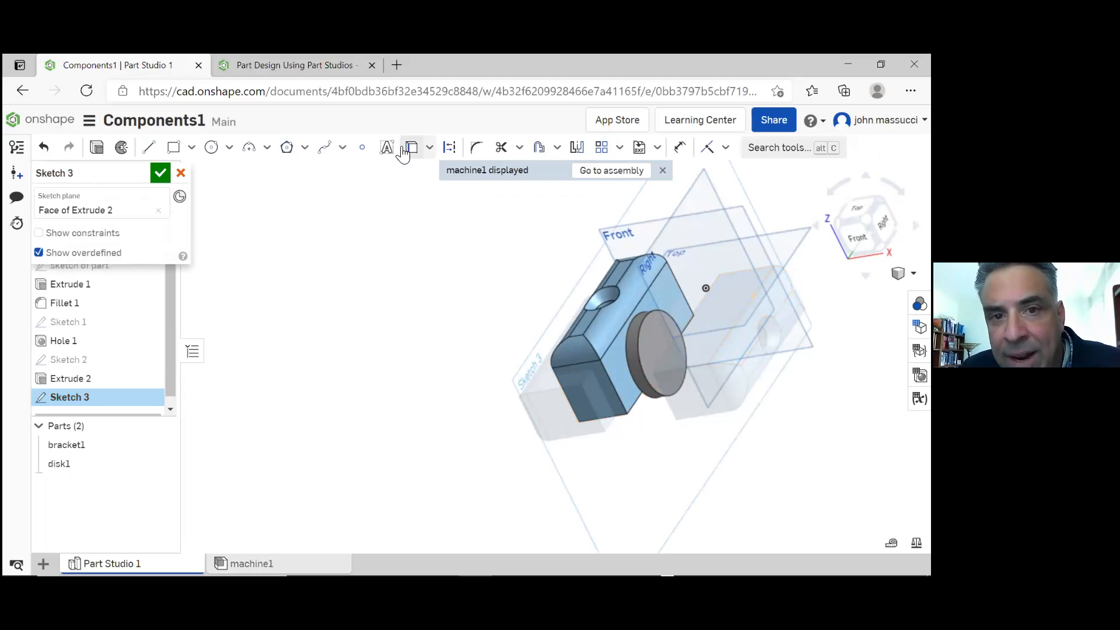
left_click(410, 150)
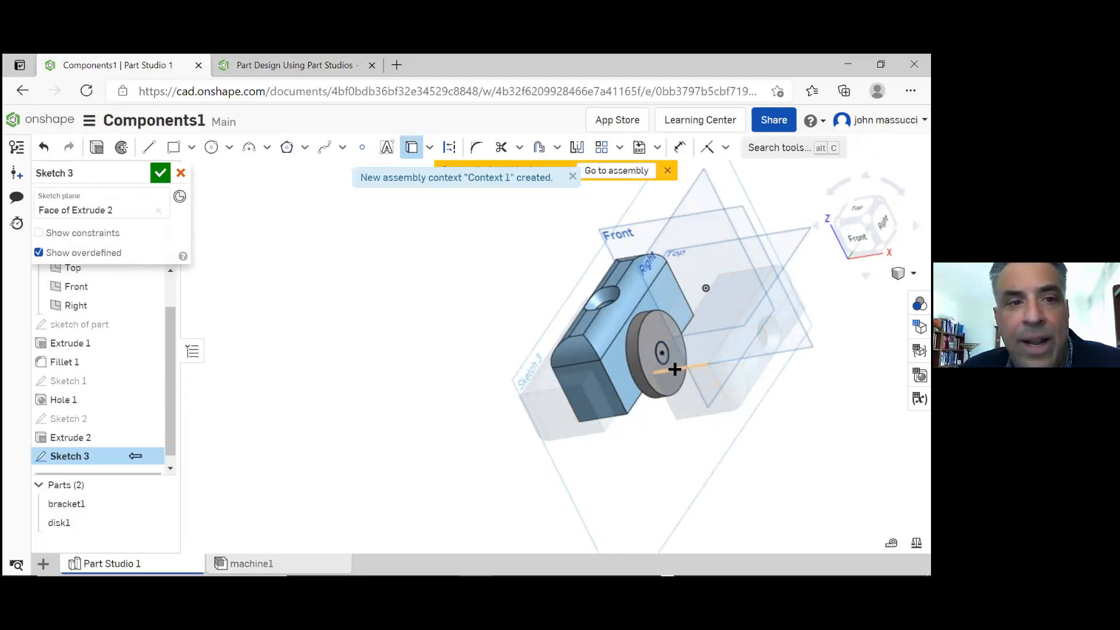
left_click(160, 172)
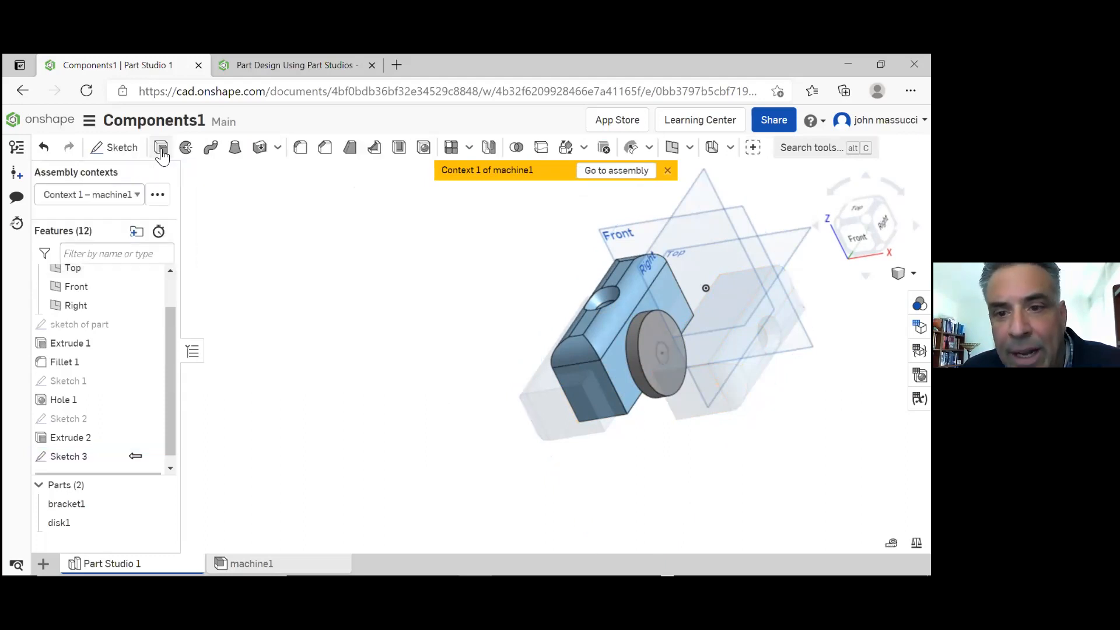
Extrude the projected circle as a 1 in deep Remove cut in the disk and return to the machine1 assembly
left_click(161, 148)
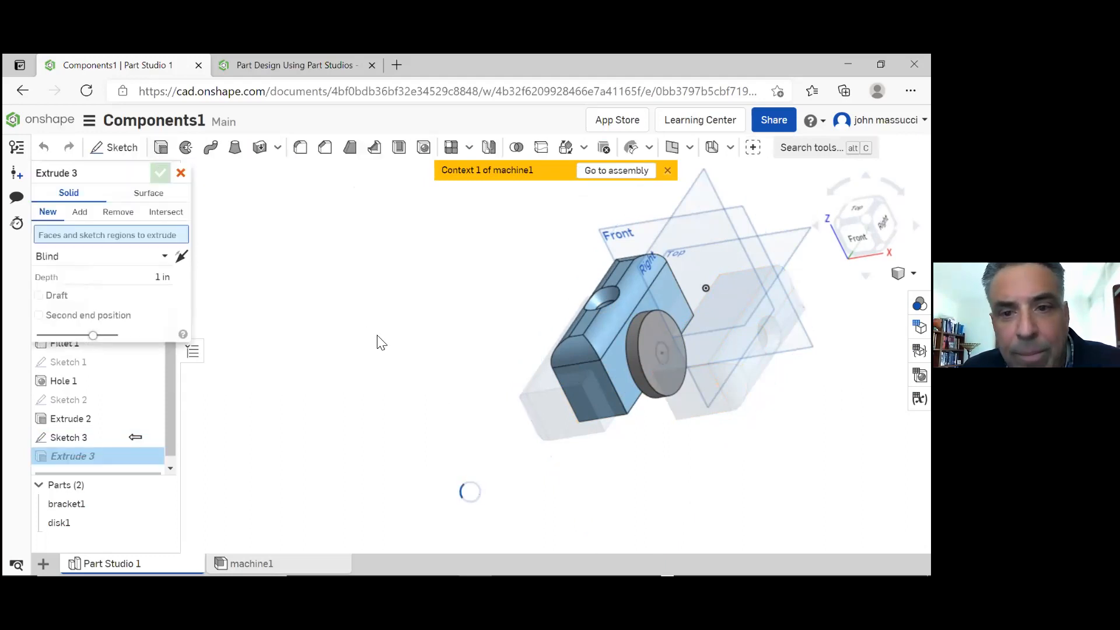
left_click(661, 356)
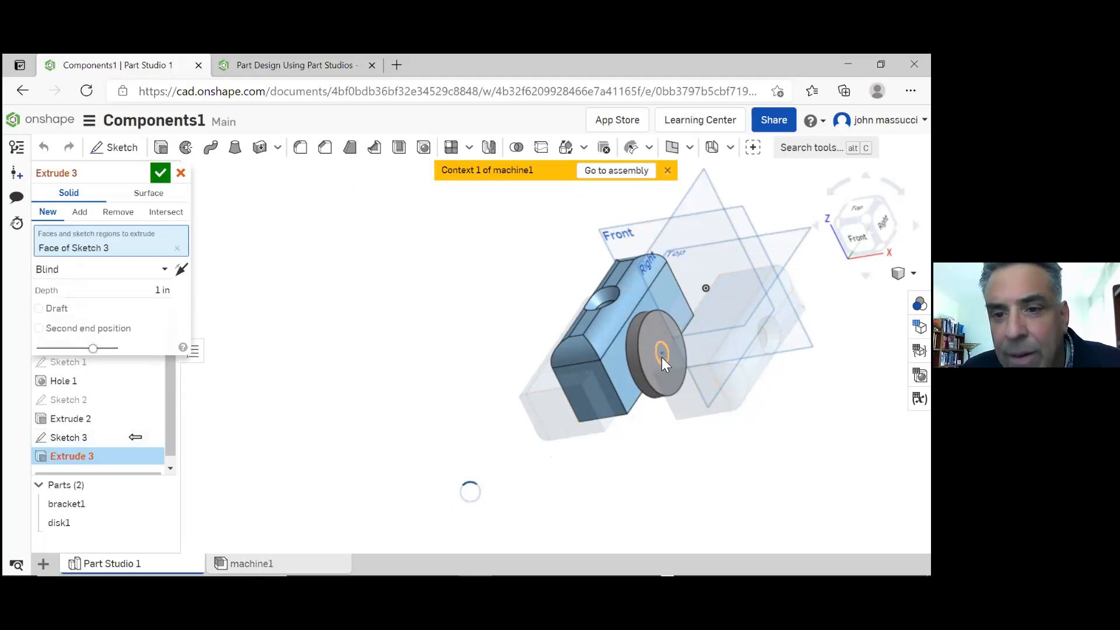
left_click(119, 213)
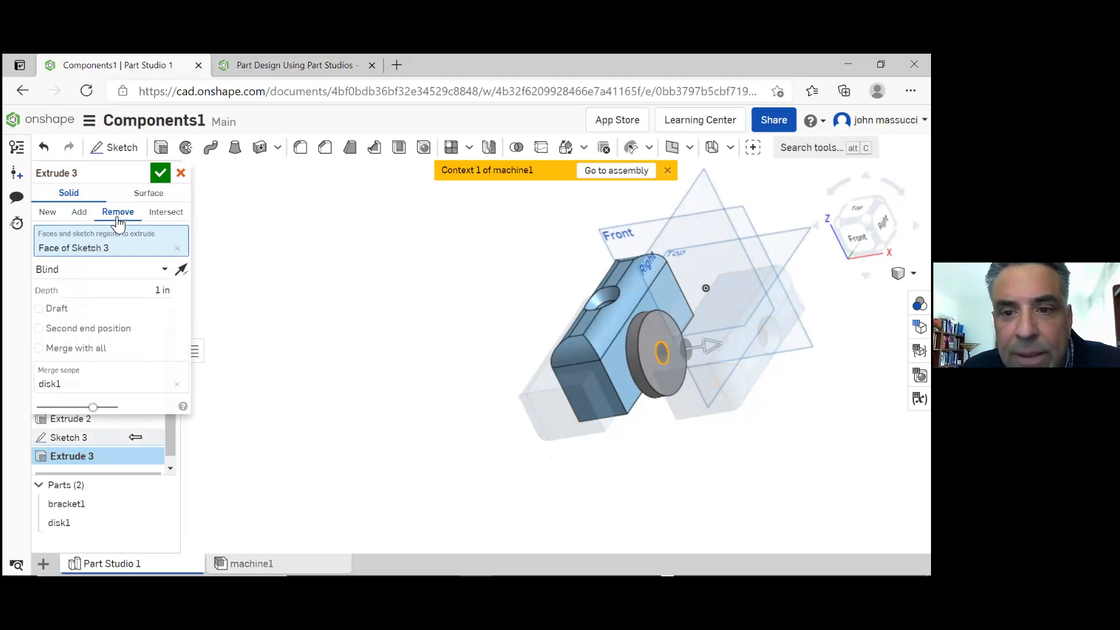
left_click(159, 175)
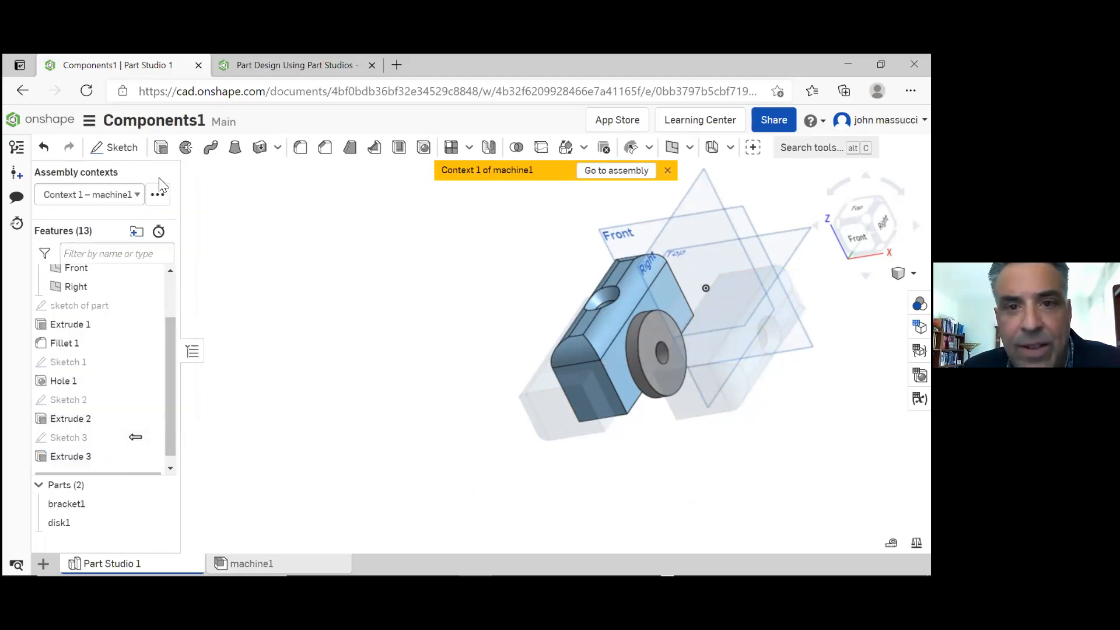
left_click(611, 170)
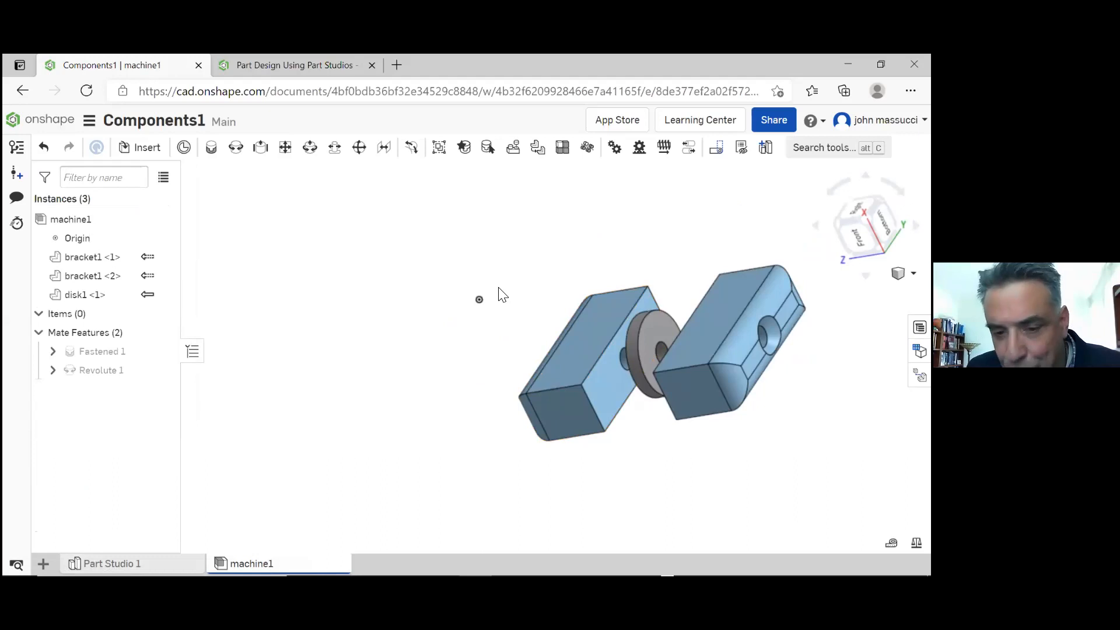
Try to move the first bracket about 3.86 in along one of its triad manipulator axes
mouse_move(501, 291)
right_mouse_down()
mouse_move(534, 284)
mouse_move(499, 281)
right_mouse_up()
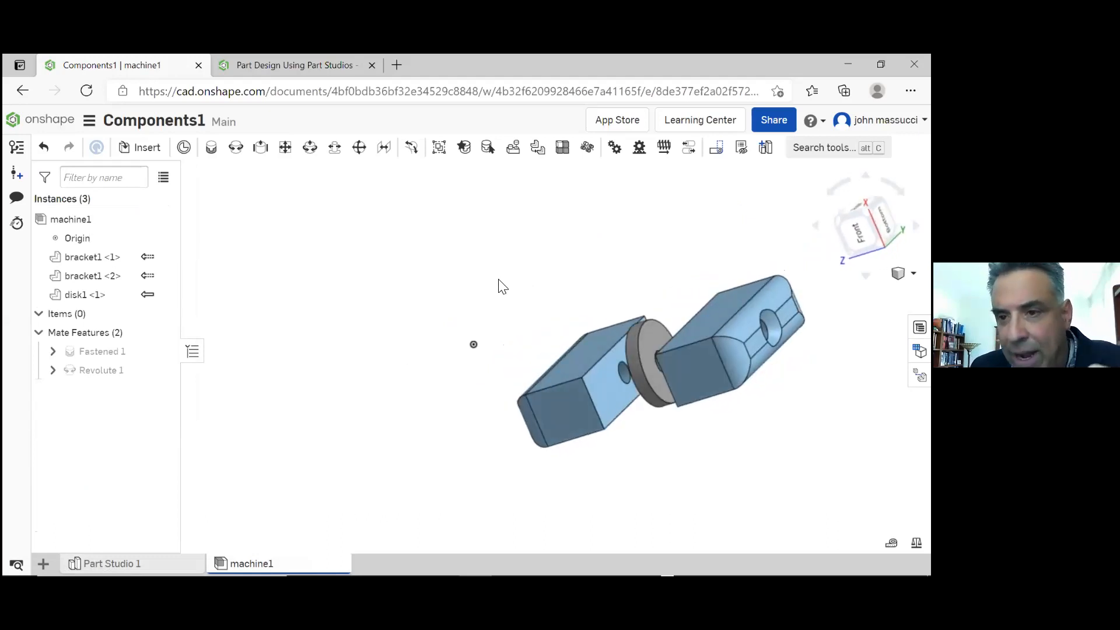
right_click_drag(500, 281, 525, 285)
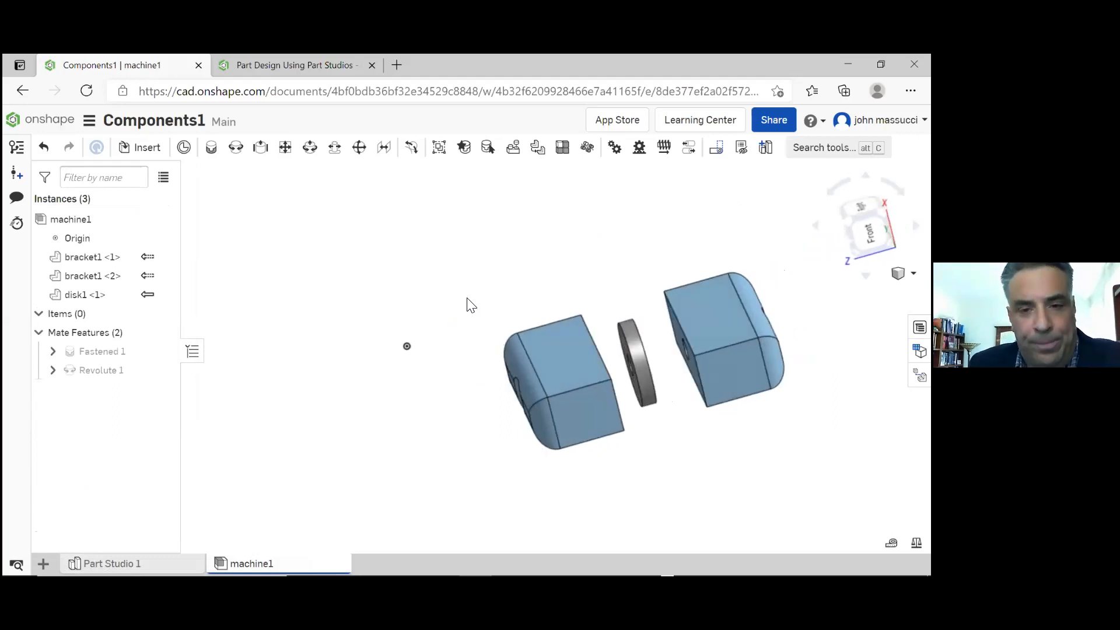
mouse_move(459, 282)
right_mouse_down()
mouse_move(492, 292)
mouse_move(470, 303)
mouse_move(440, 290)
mouse_move(490, 290)
right_mouse_up()
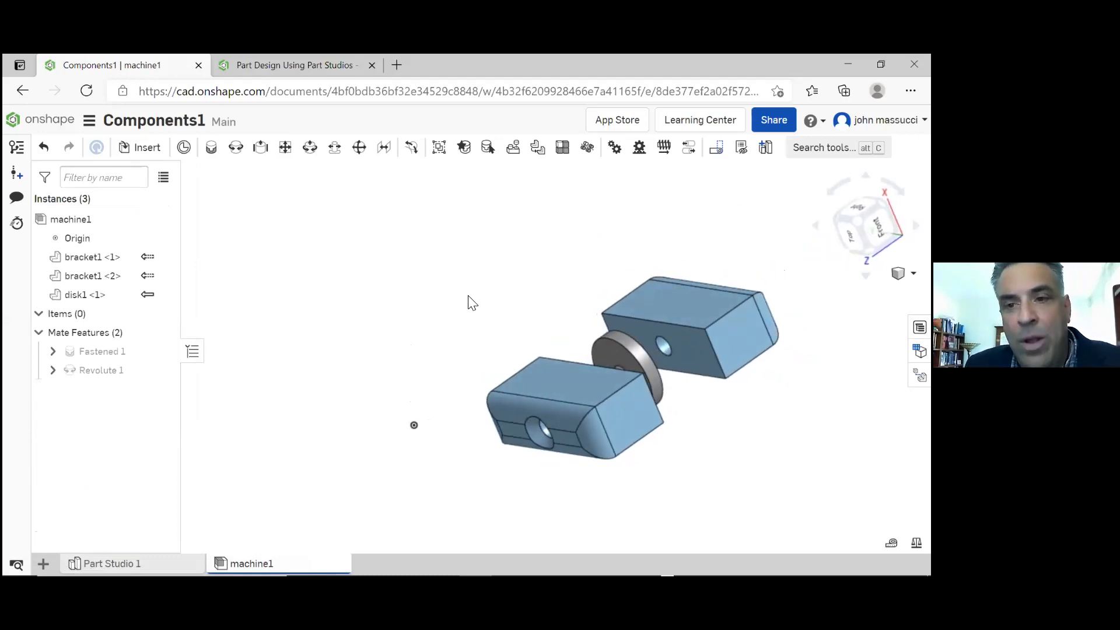
left_click(553, 377)
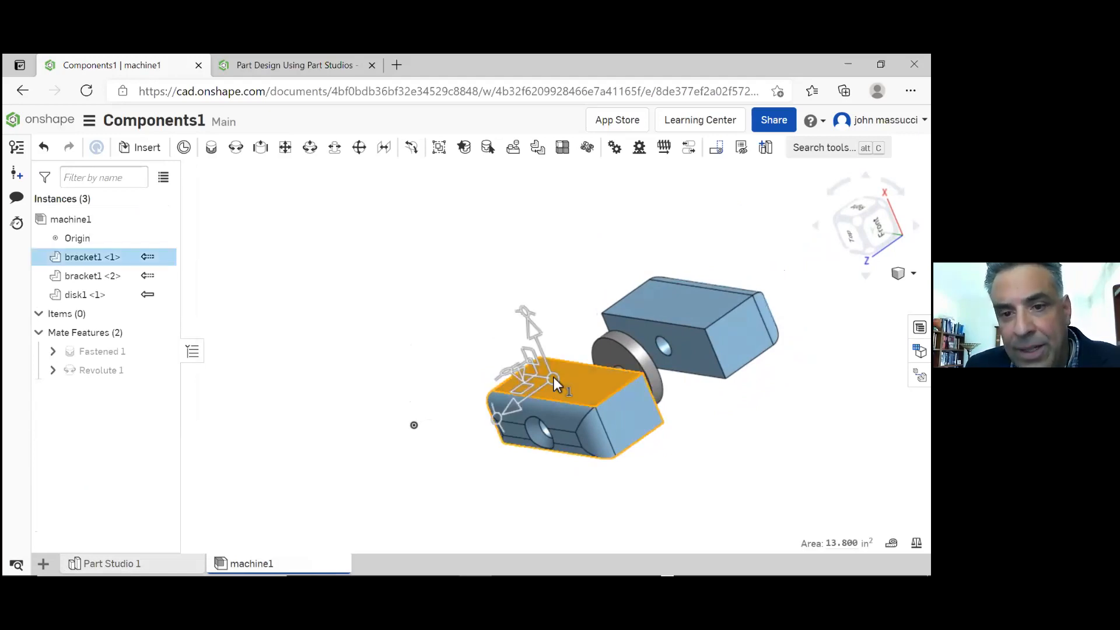
left_click_drag(518, 374, 457, 348)
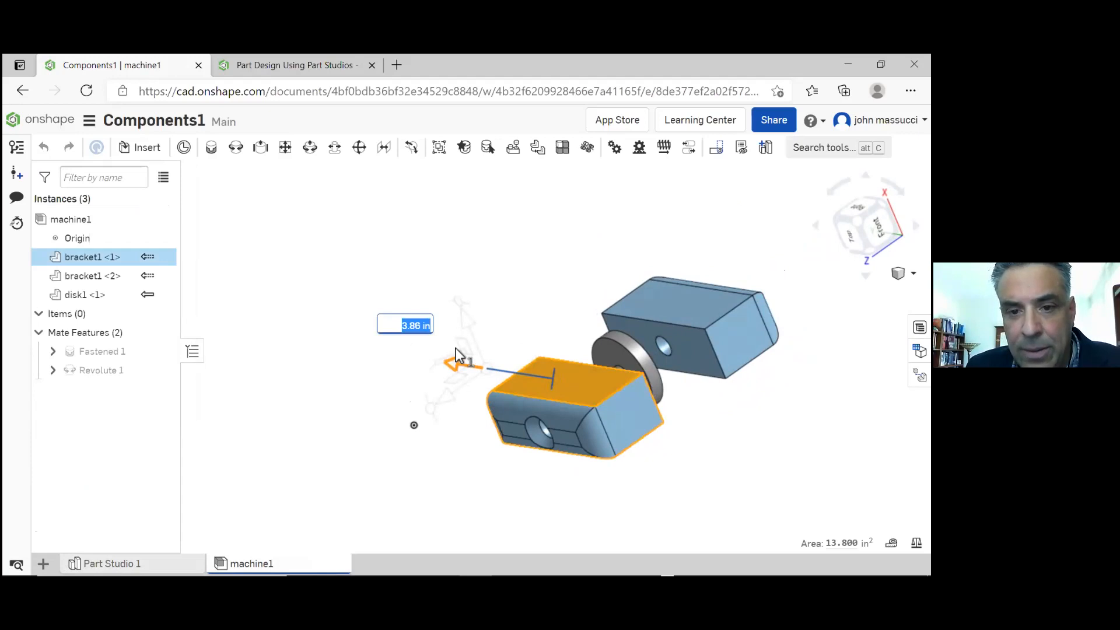
left_click_drag(457, 348, 456, 349)
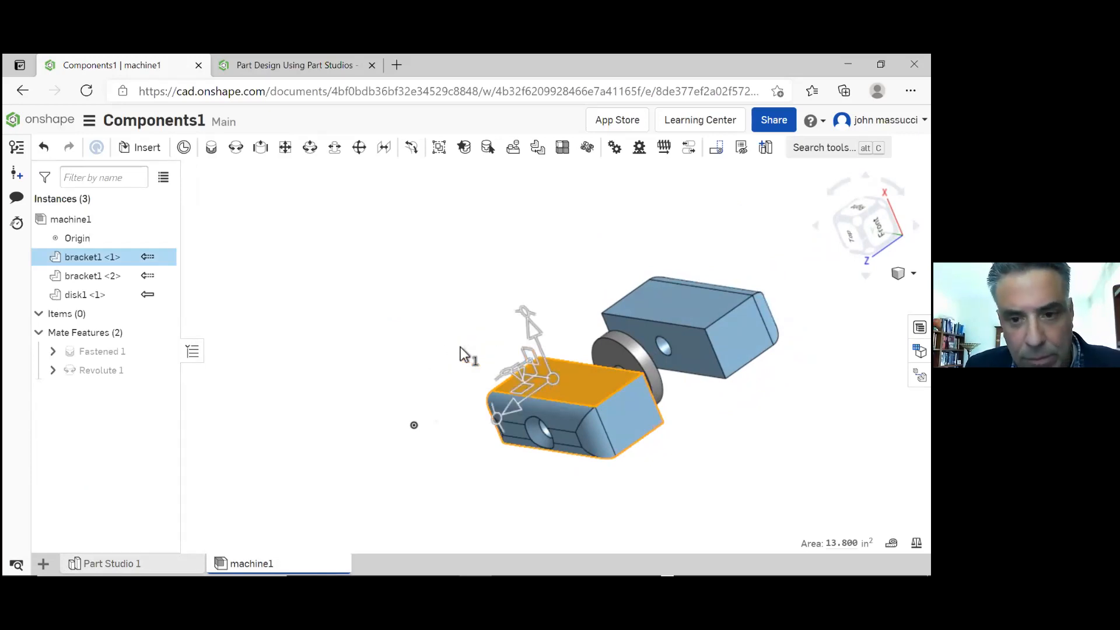
Select only the second bracket and move it about 3.88 in along its triad manipulator axis
left_click(680, 302)
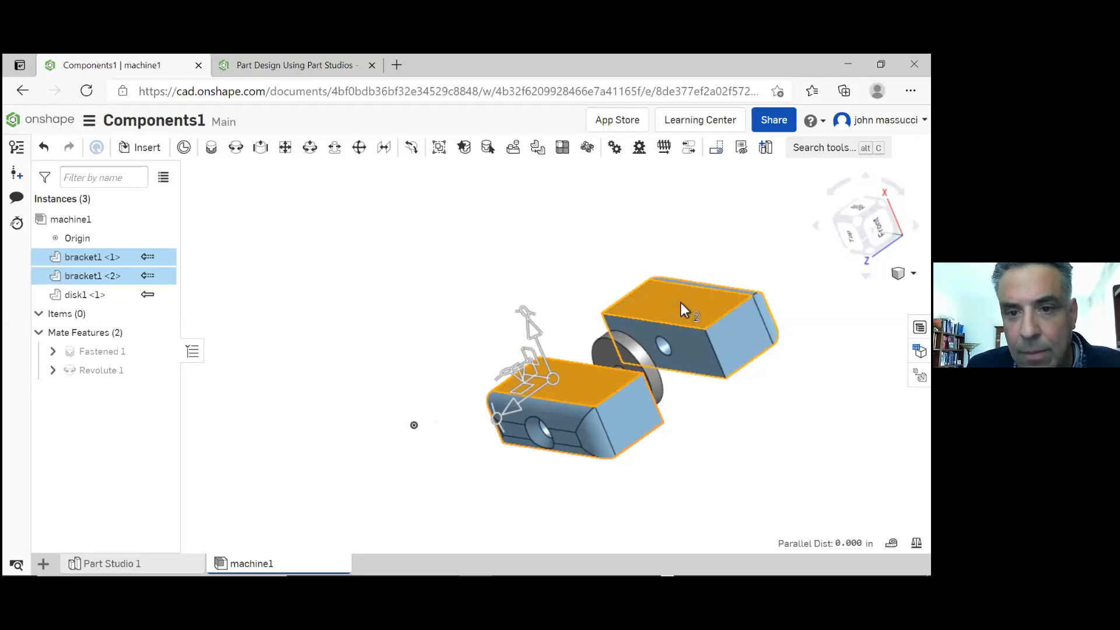
left_click(534, 227)
left_click(650, 307)
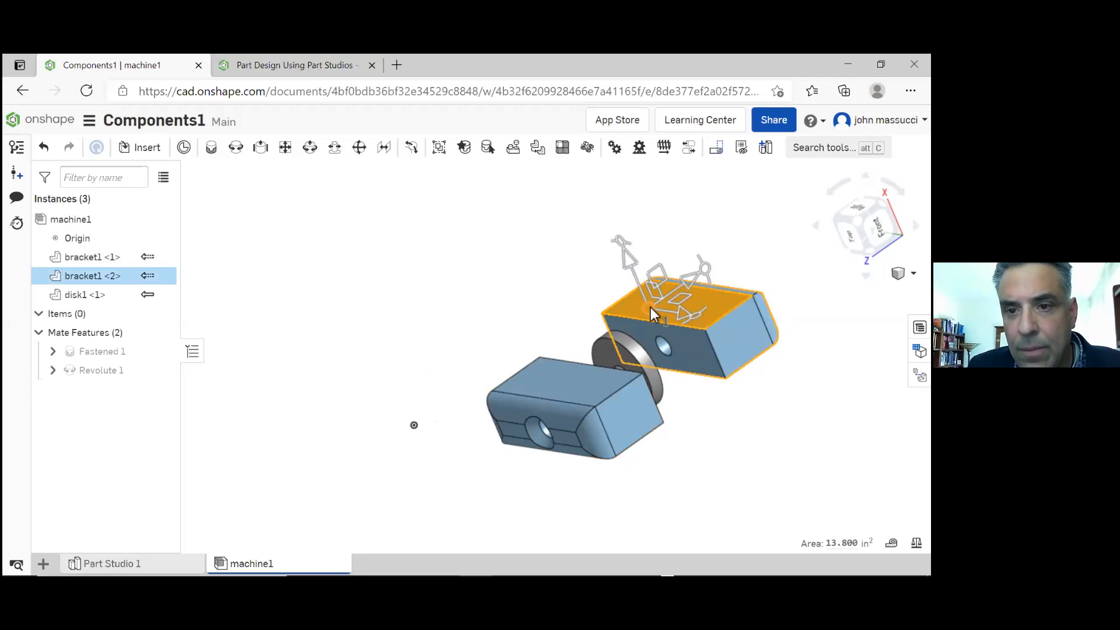
left_click_drag(748, 239, 771, 223)
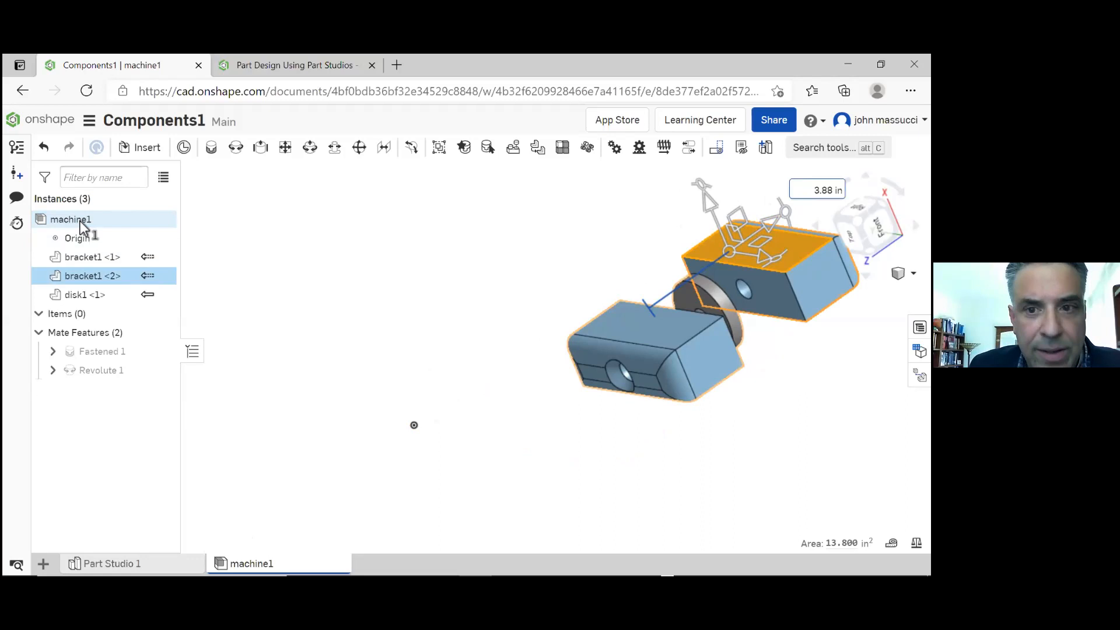
Move the first bracket along its triad manipulator axis back towards the assembly origin and clear the selection
left_click(433, 299)
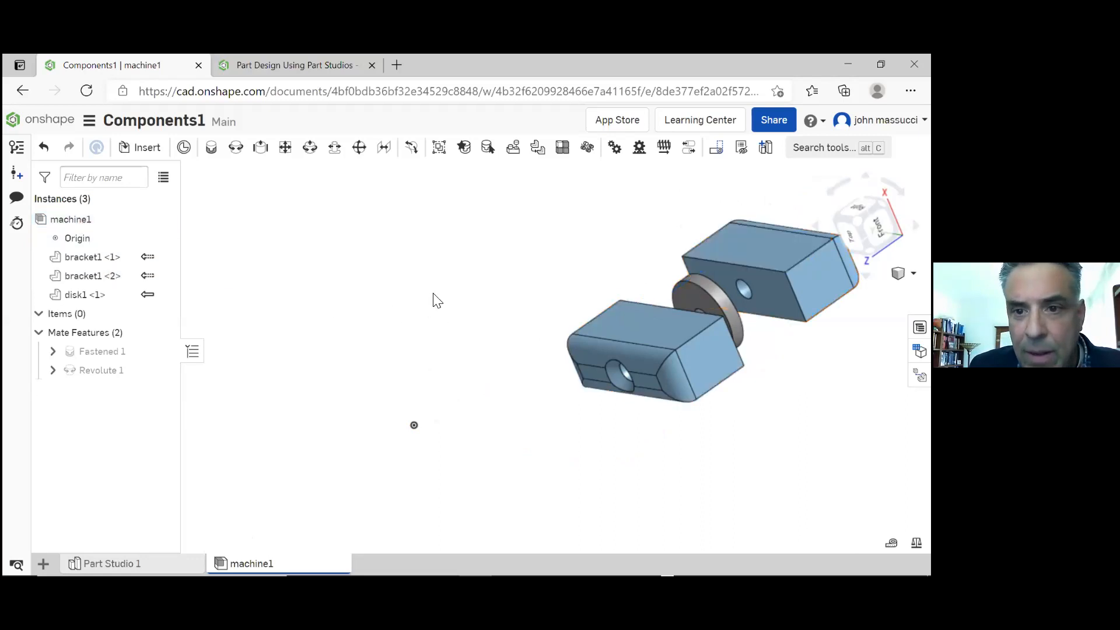
left_click(611, 329)
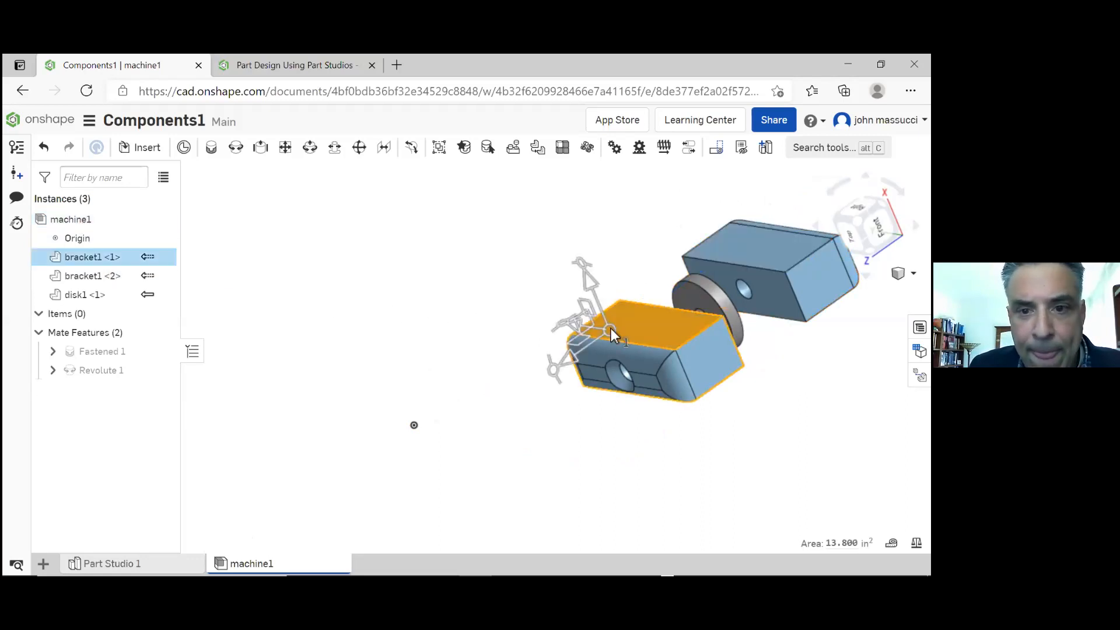
left_click_drag(561, 360, 477, 369)
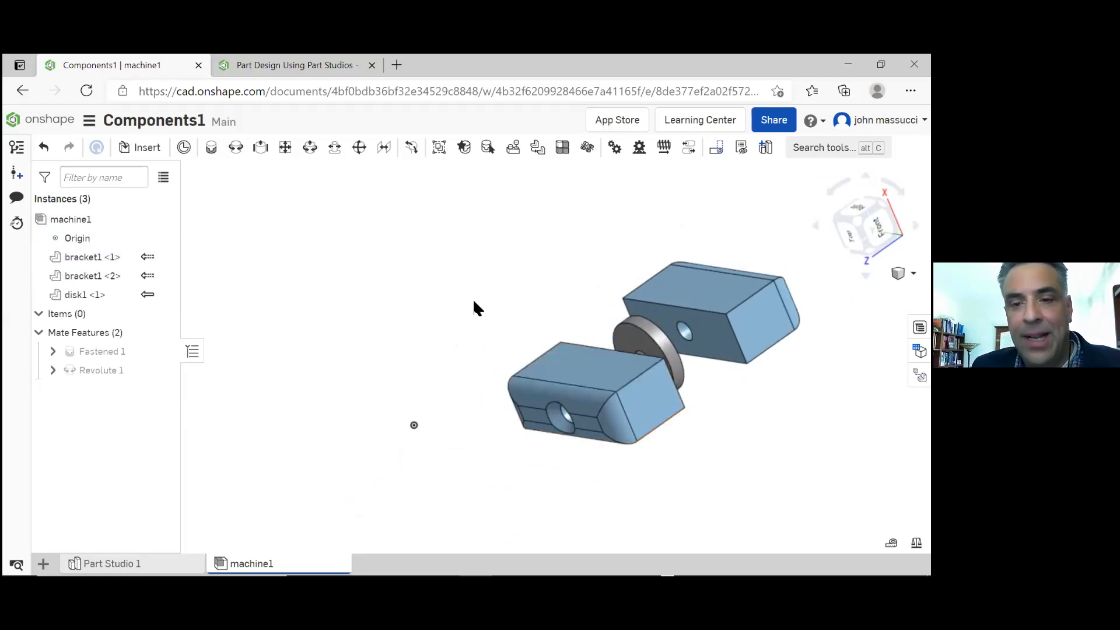
Fix the second bracket in place and try to rotate the first bracket with its triad manipulator
right_click(688, 296)
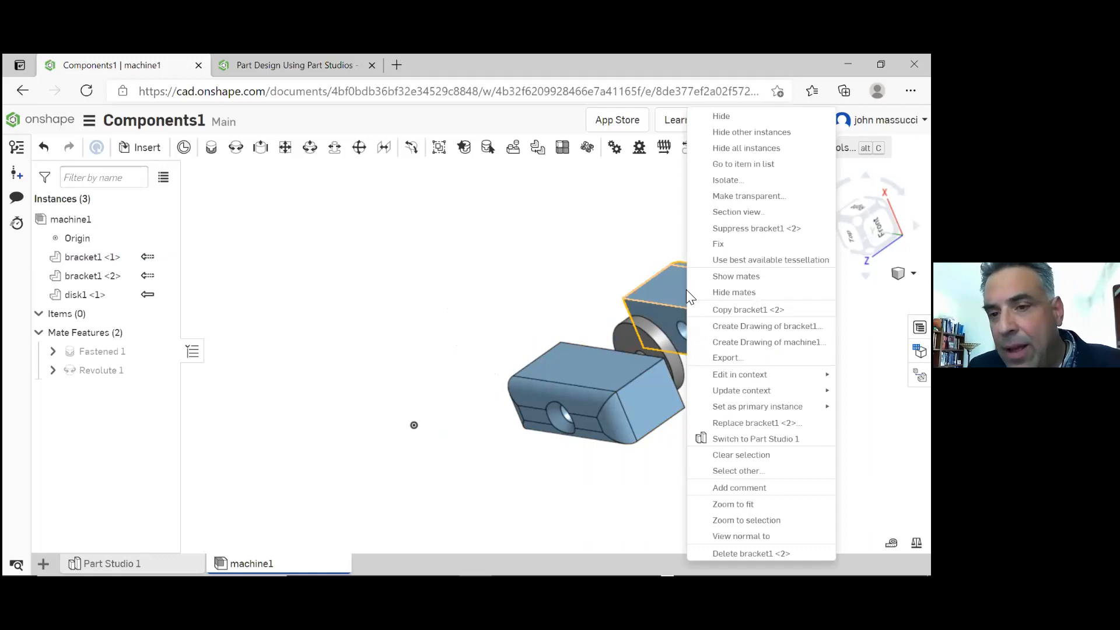
left_click(720, 245)
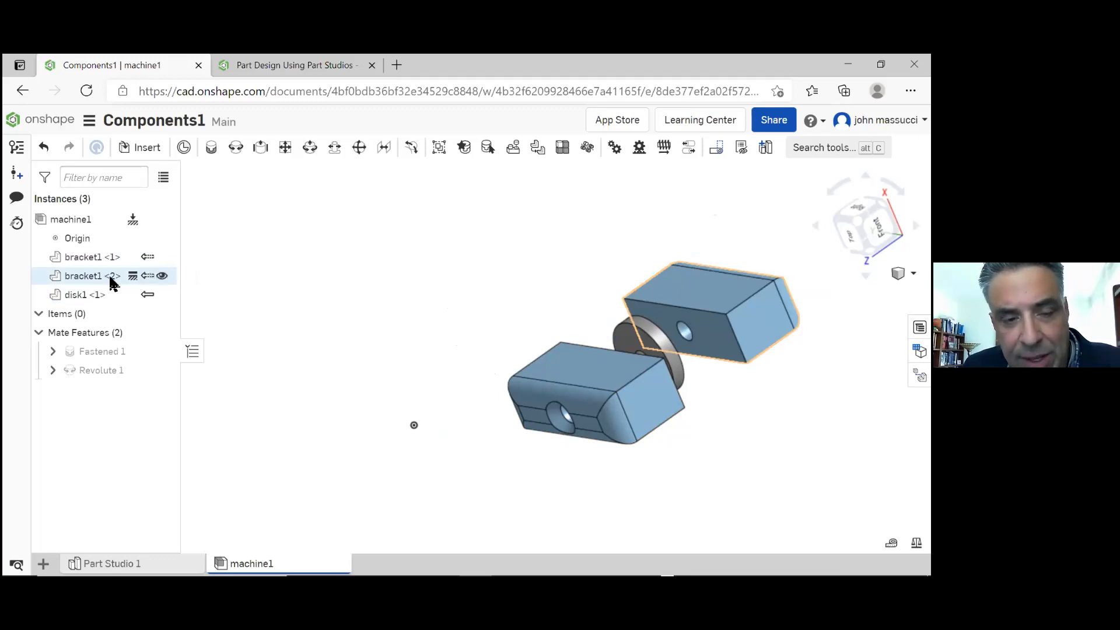
left_click(572, 366)
left_click_drag(531, 397, 647, 309)
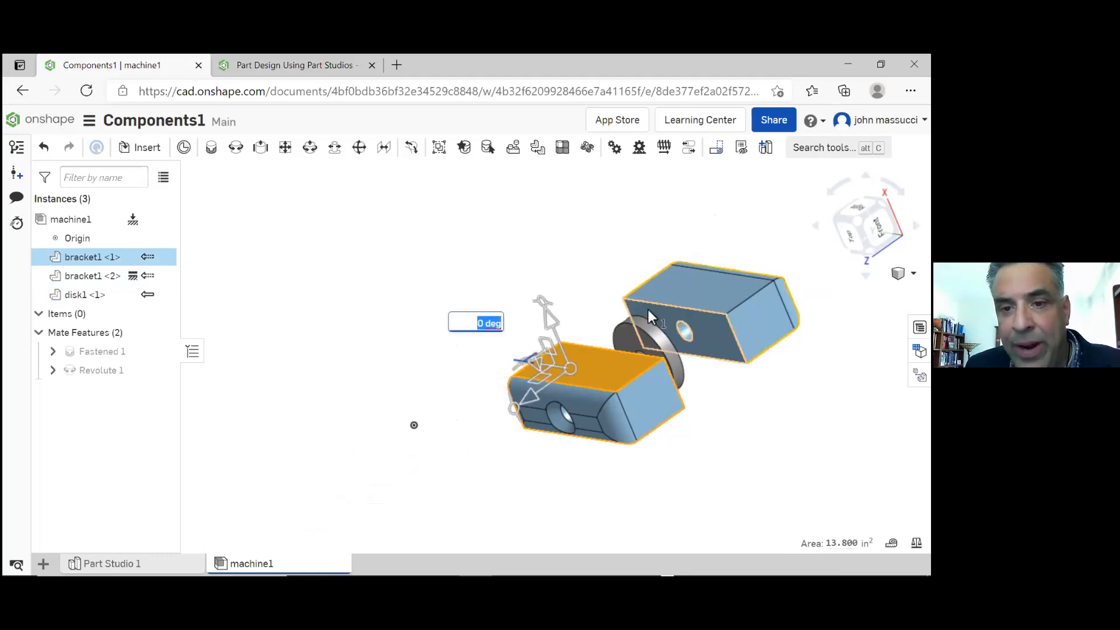
Unfix the second bracket
left_click(128, 278)
right_click(127, 279)
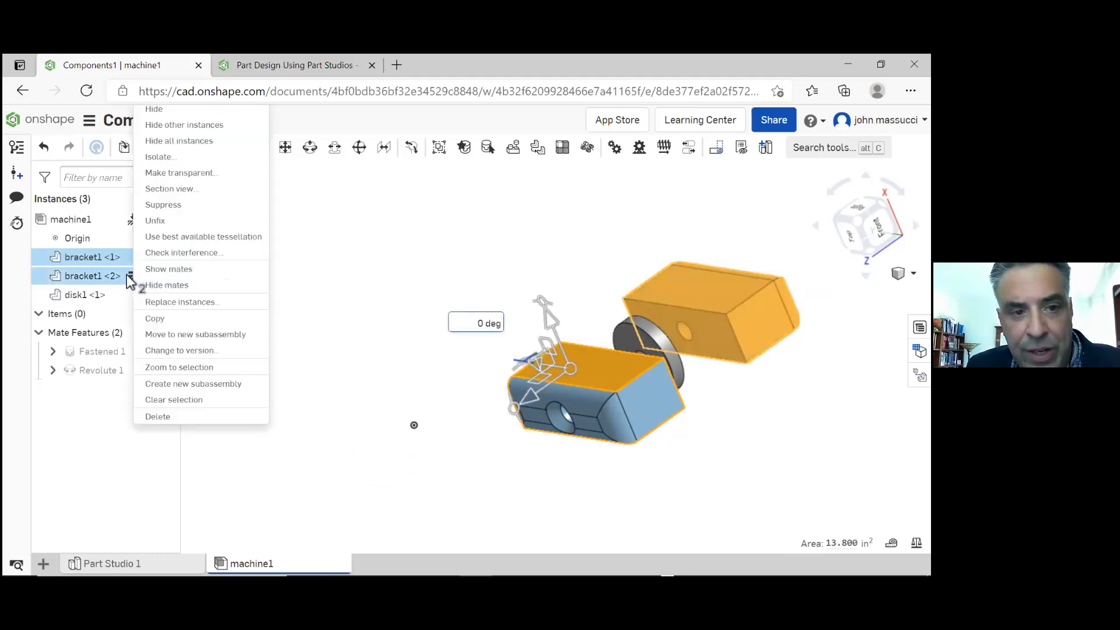
left_click(201, 220)
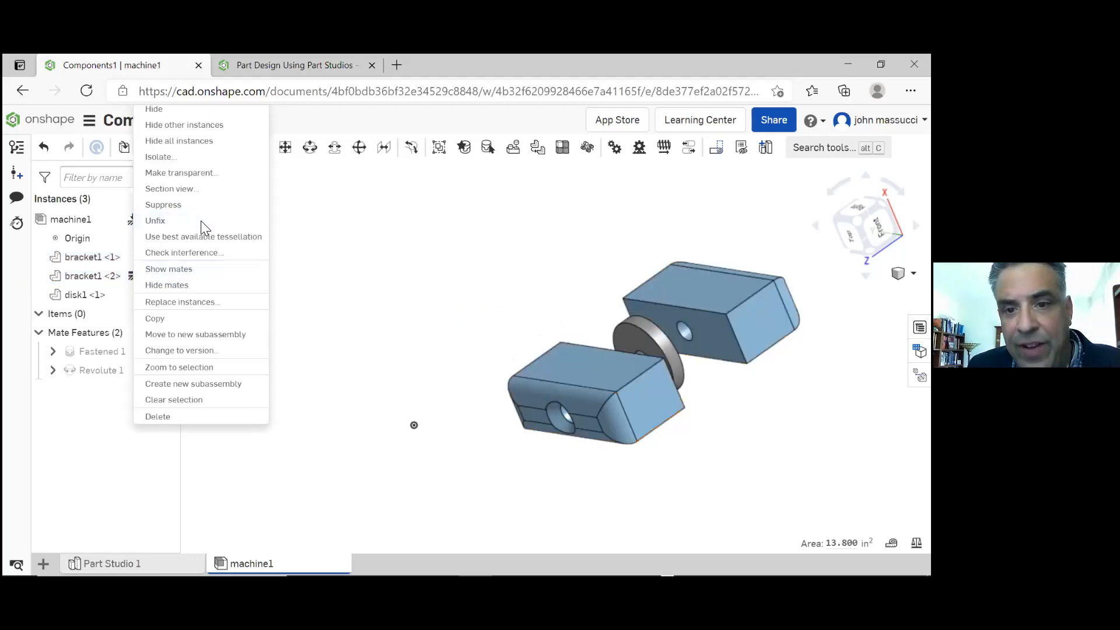
Rotate the first bracket with its triad manipulator, undo the rotation, and clear the selection
left_click(593, 362)
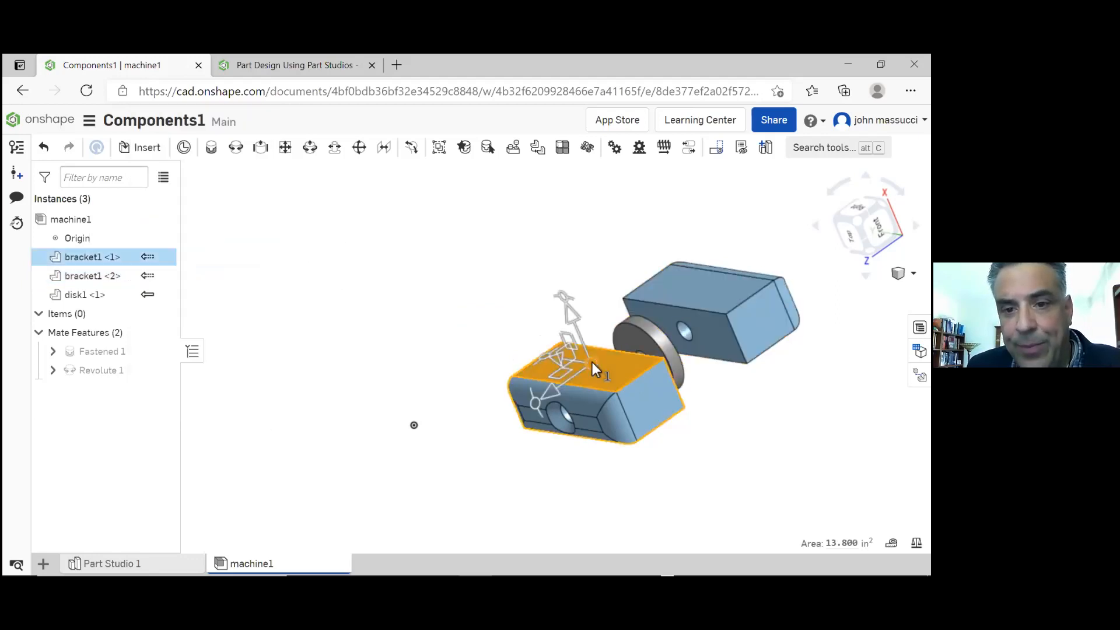
left_click_drag(545, 357, 565, 330)
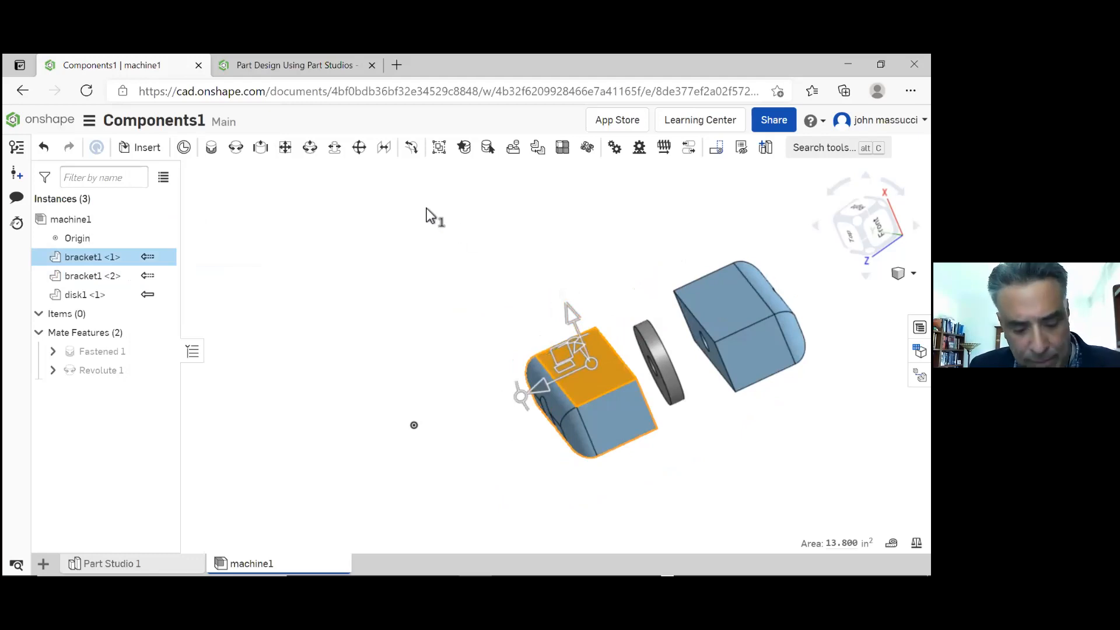
key("ctrl+z")
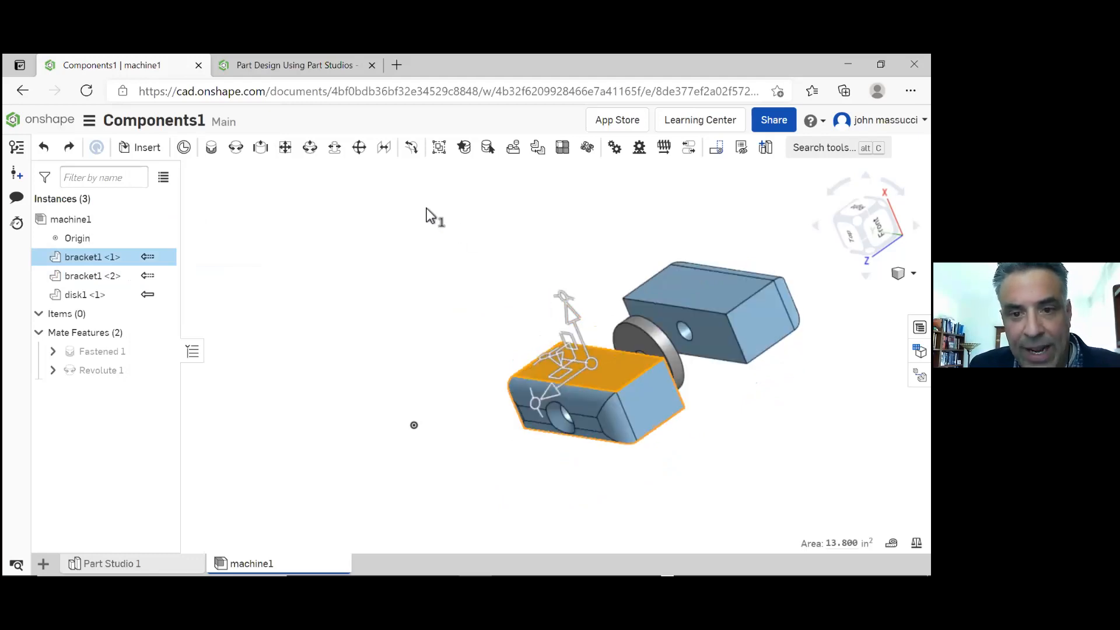
left_click(380, 272)
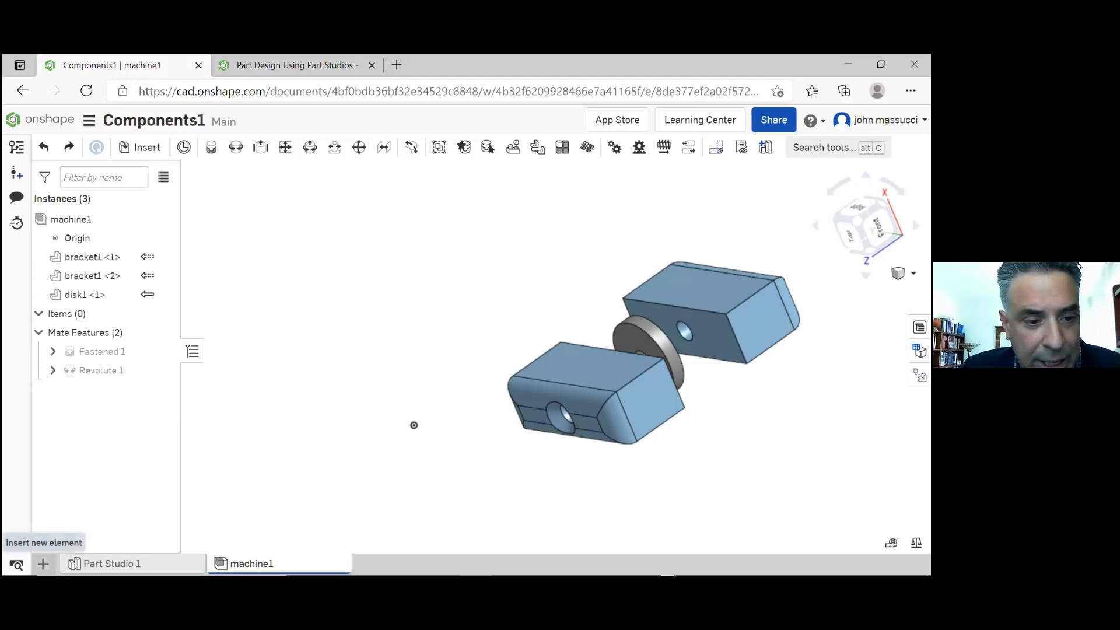
Create a new drawing from the ANSI_A_INCH.dwt template with the No views option
left_click(43, 564)
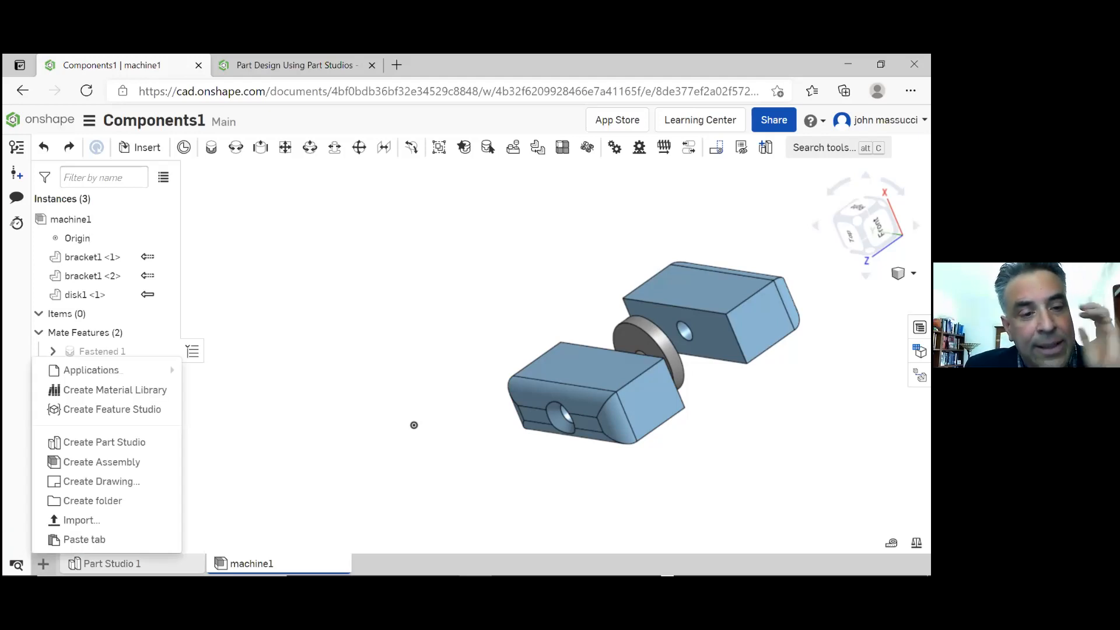
left_click(113, 487)
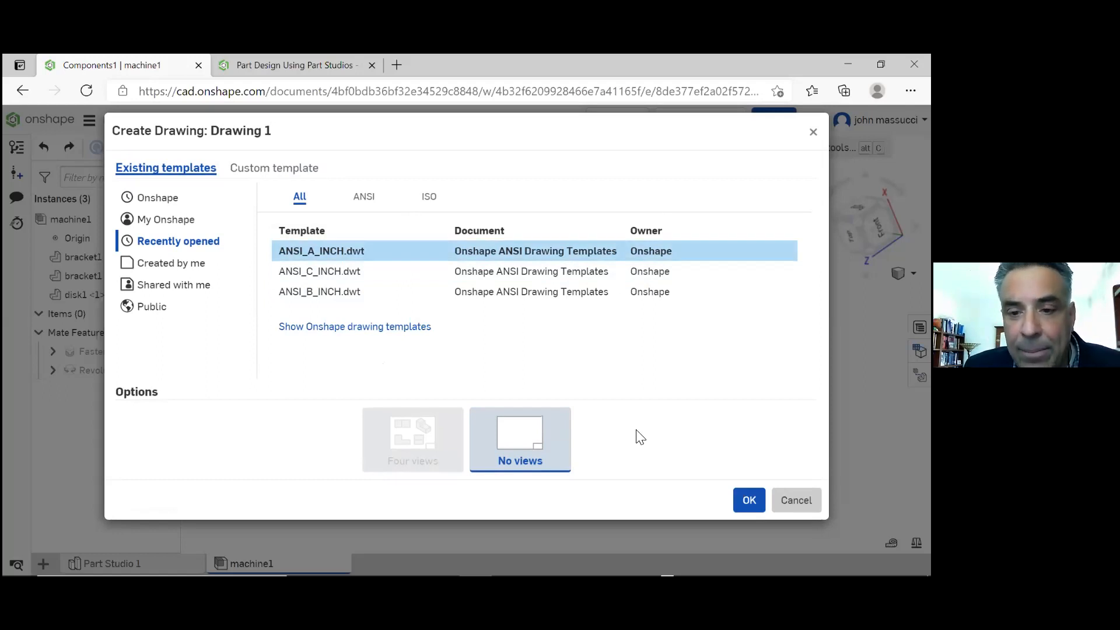
left_click(749, 502)
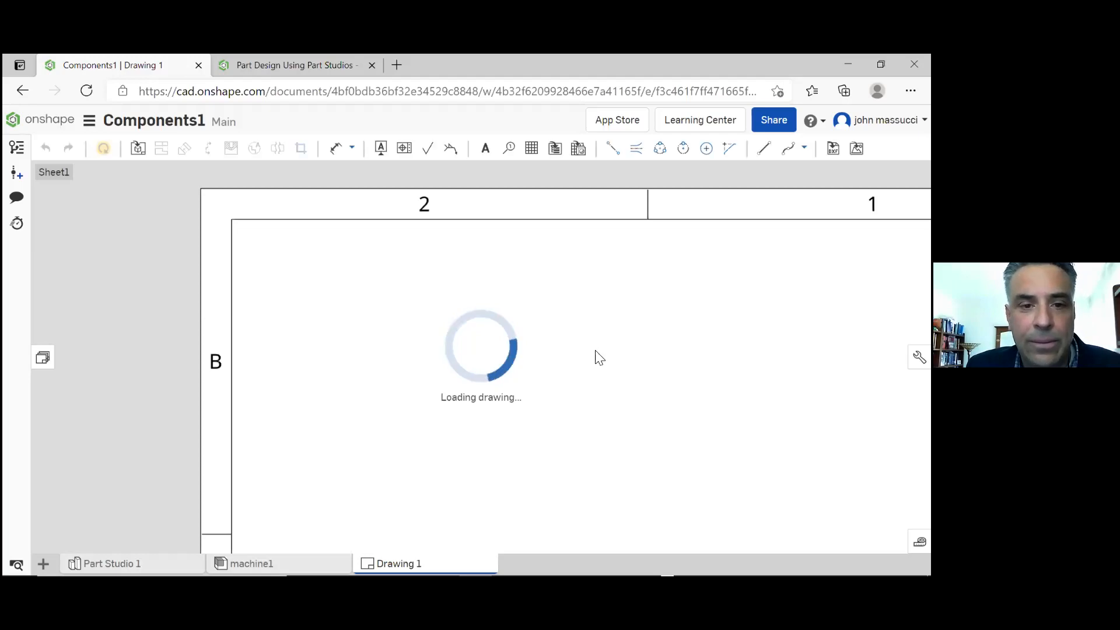
Insert the front view of bracket1 at 1:2 scale in the upper-left area of the drawing sheet
scroll(606, 367, "down", 4)
scroll(608, 366, "up", 2)
scroll(611, 372, "up", 3)
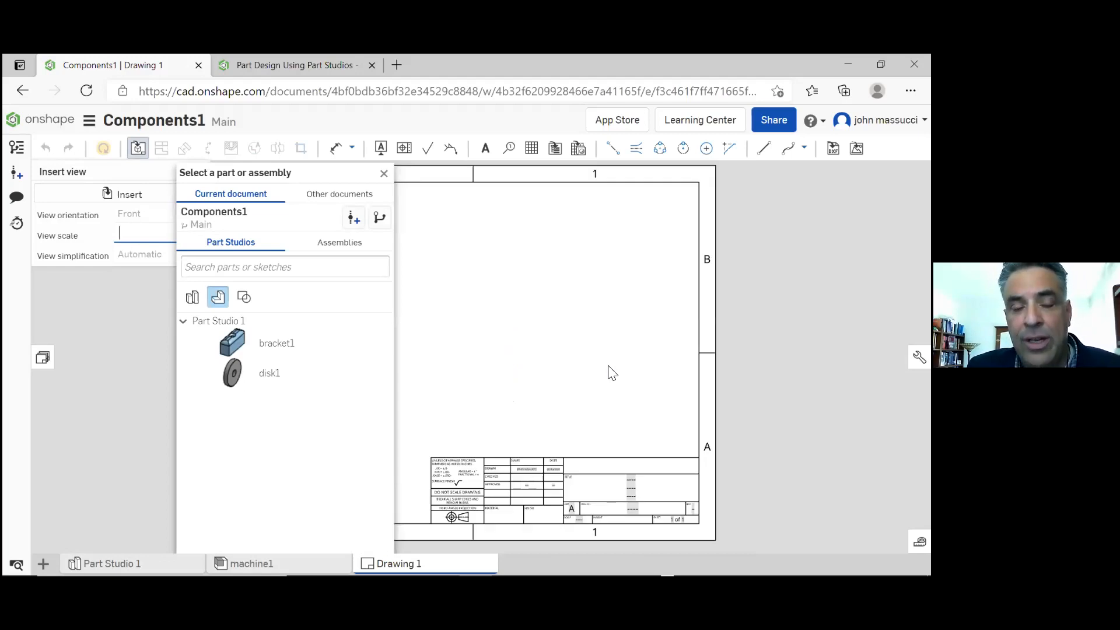
left_click(294, 350)
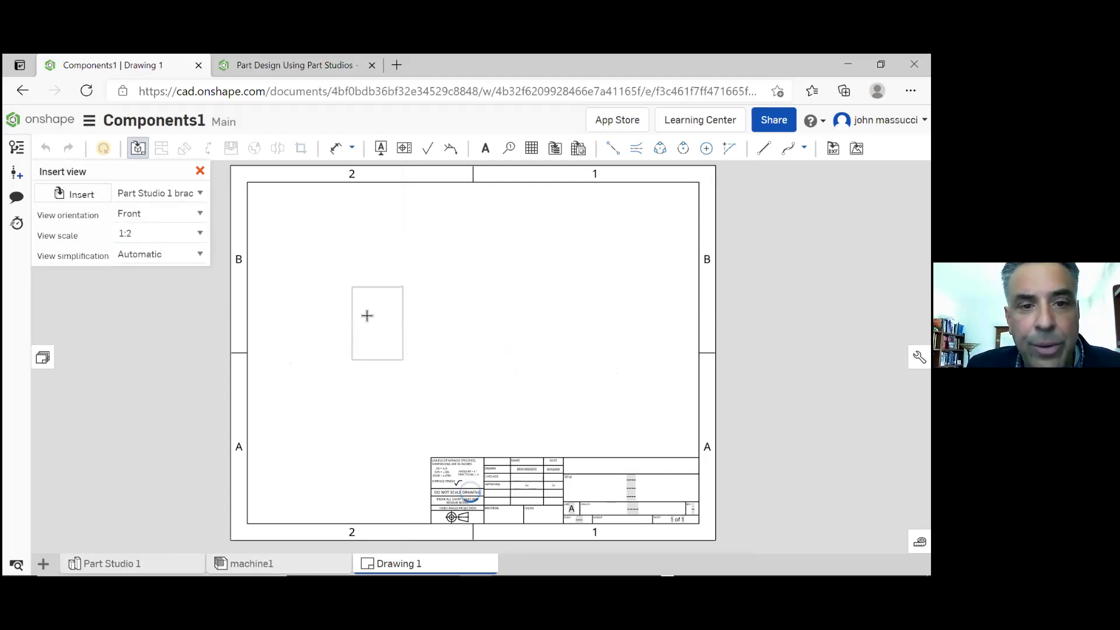
left_click(356, 276)
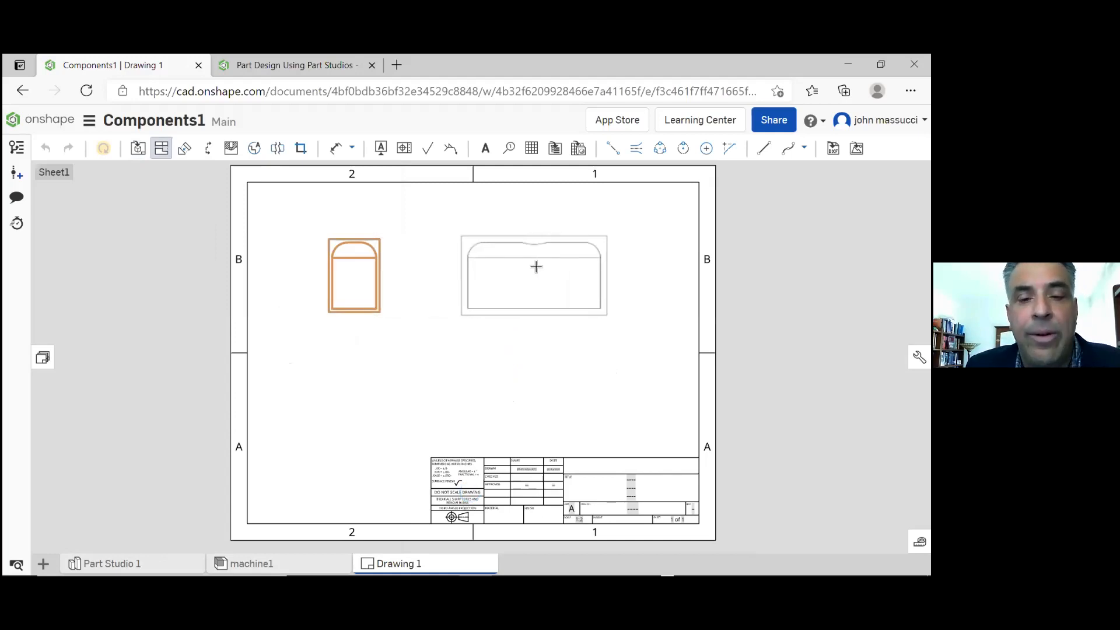
Place a projected side view to the right of bracket1's front view, and move the front view down the sheet
left_click(536, 267)
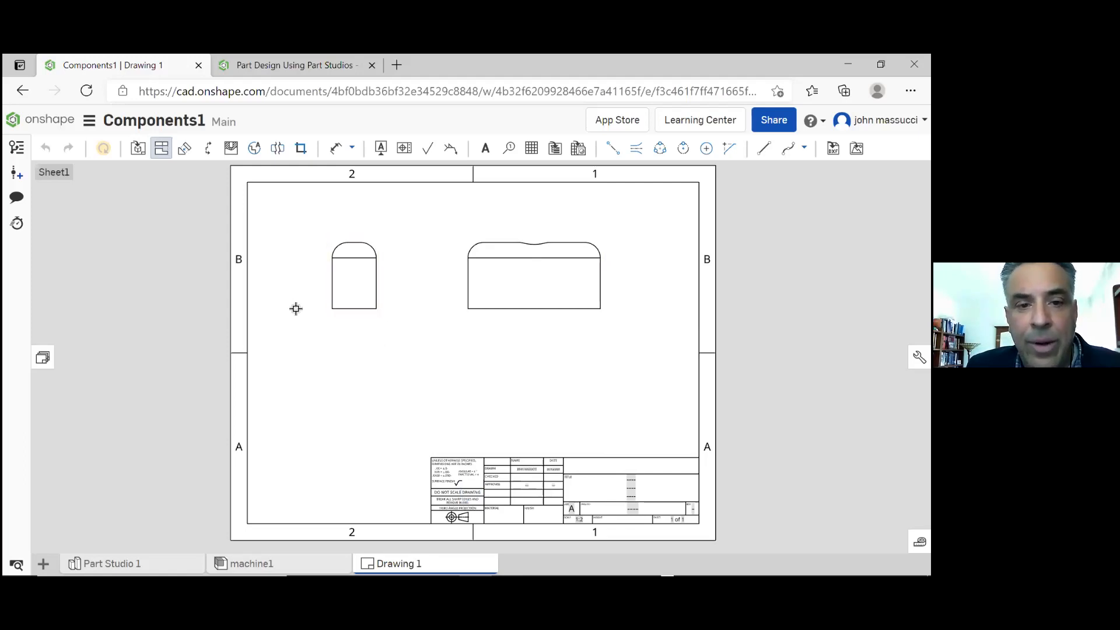
key("Escape")
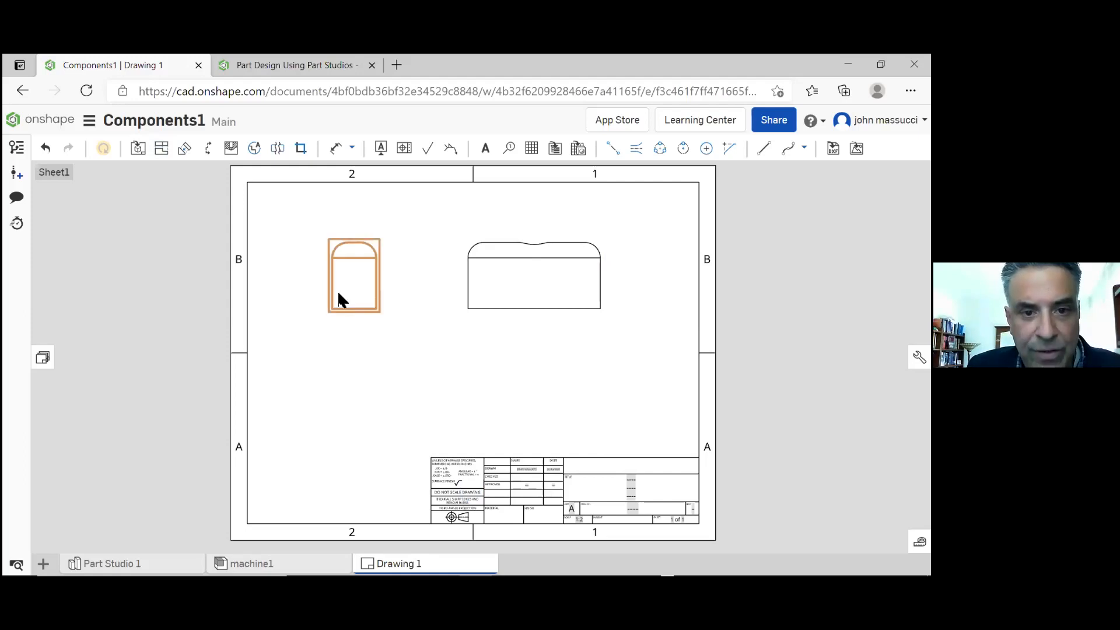
left_click_drag(343, 308, 341, 402)
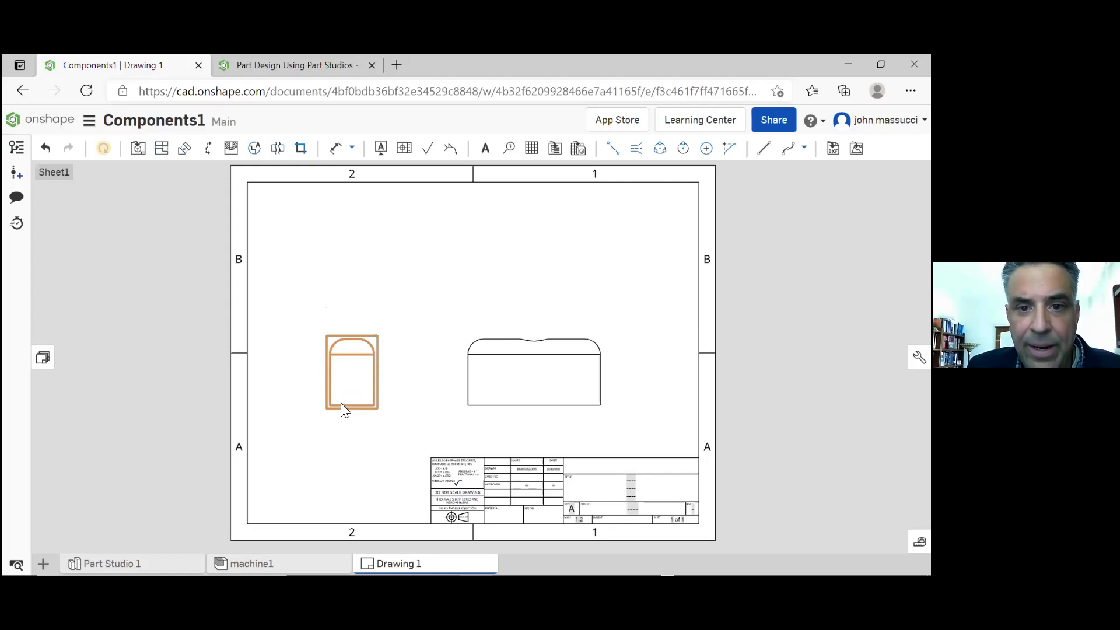
Place a projected top view of bracket1 directly above its front view on the drawing sheet
left_click(490, 255)
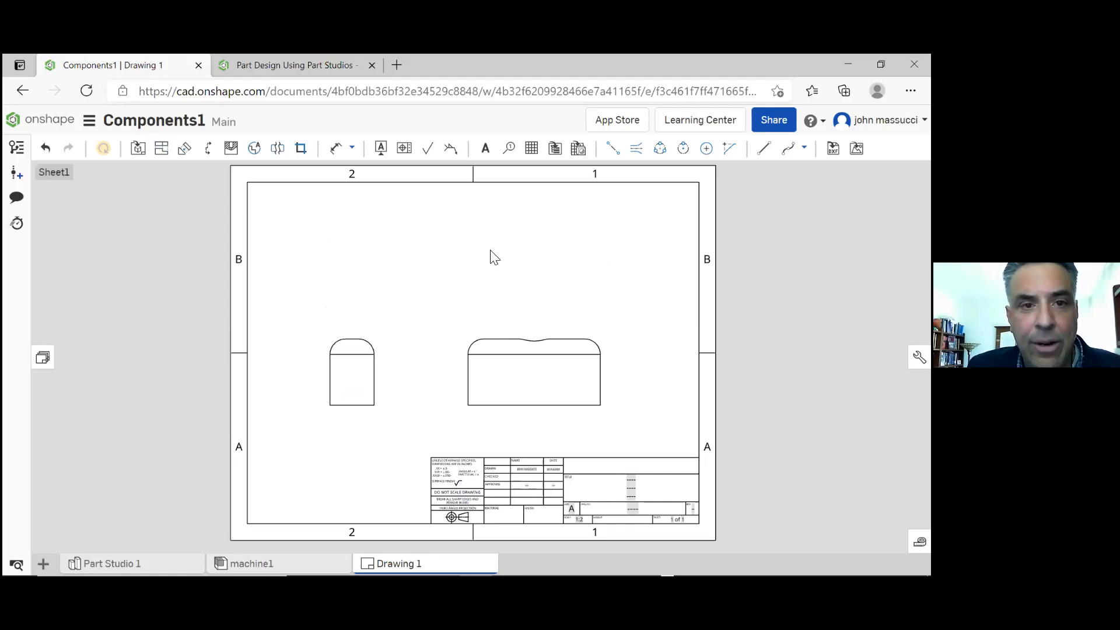
left_click(163, 154)
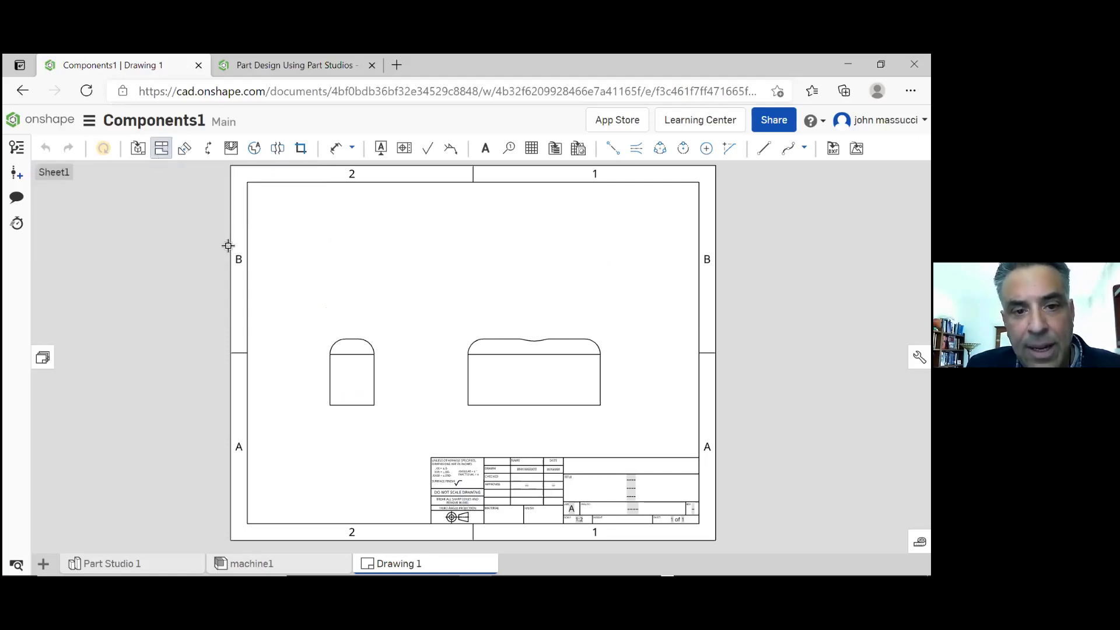
left_click(361, 373)
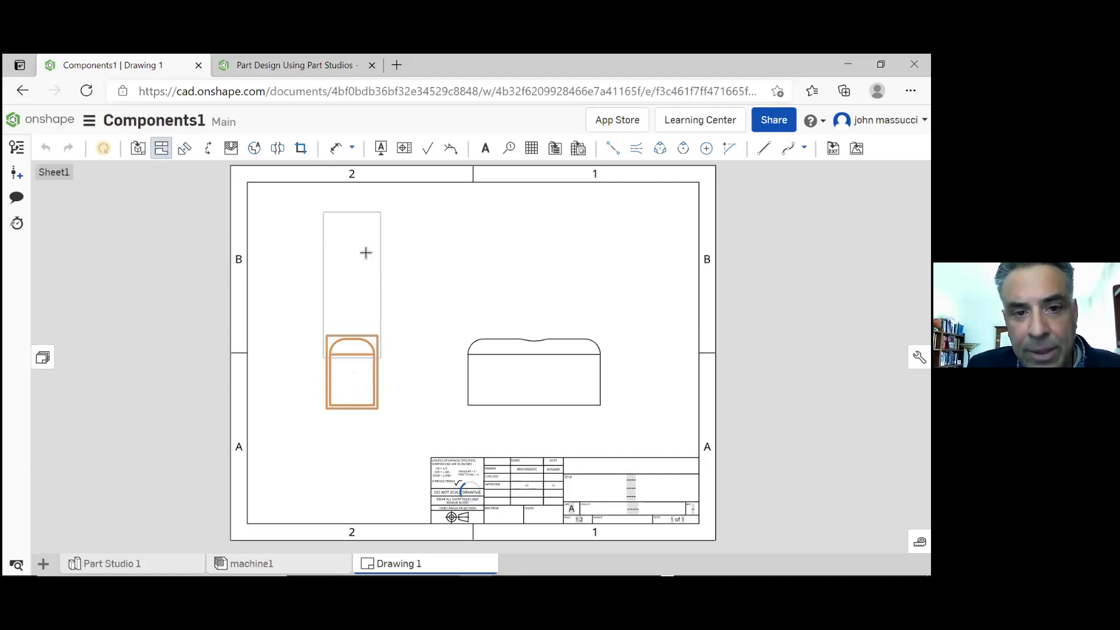
left_click(368, 257)
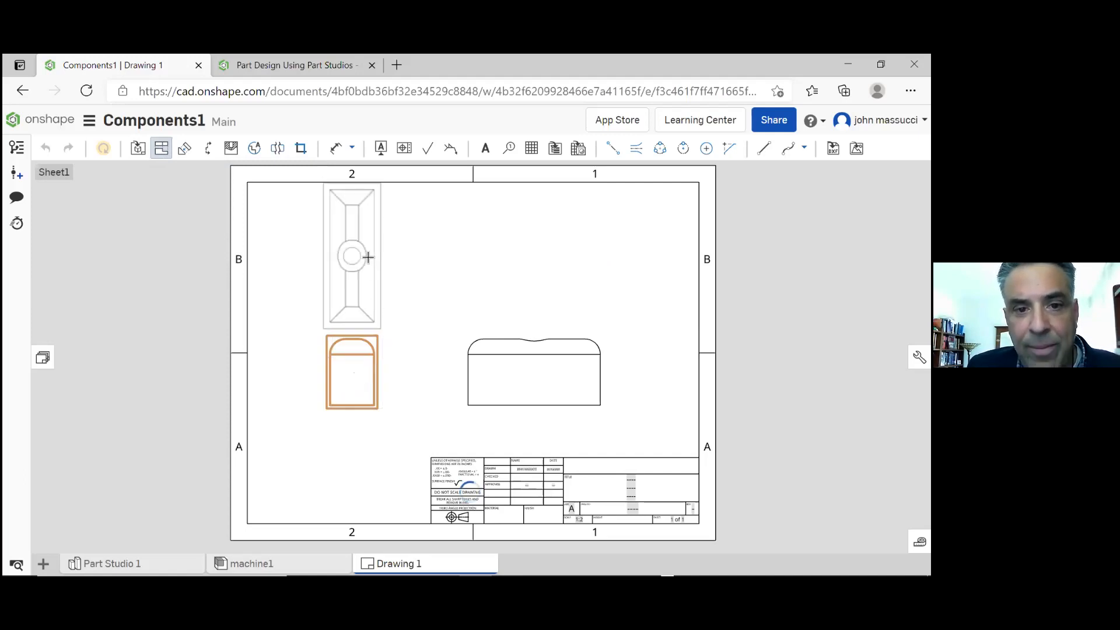
left_click(359, 384)
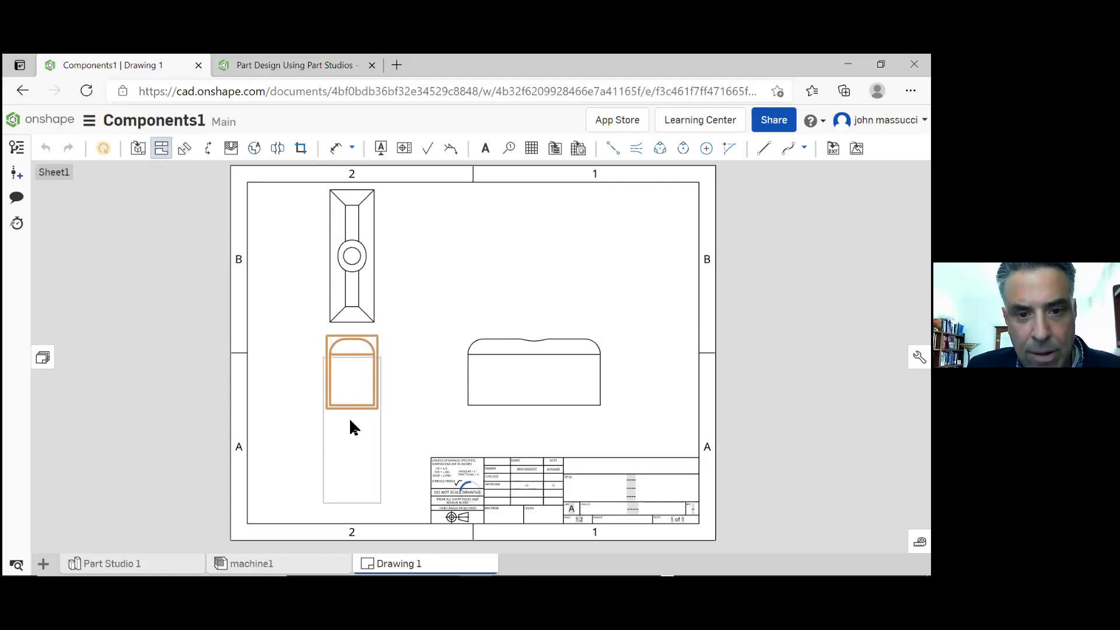
key("Escape")
Move bracket1's front view further down the sheet and shift the top view slightly down to space the views apart
left_click_drag(356, 399, 358, 434)
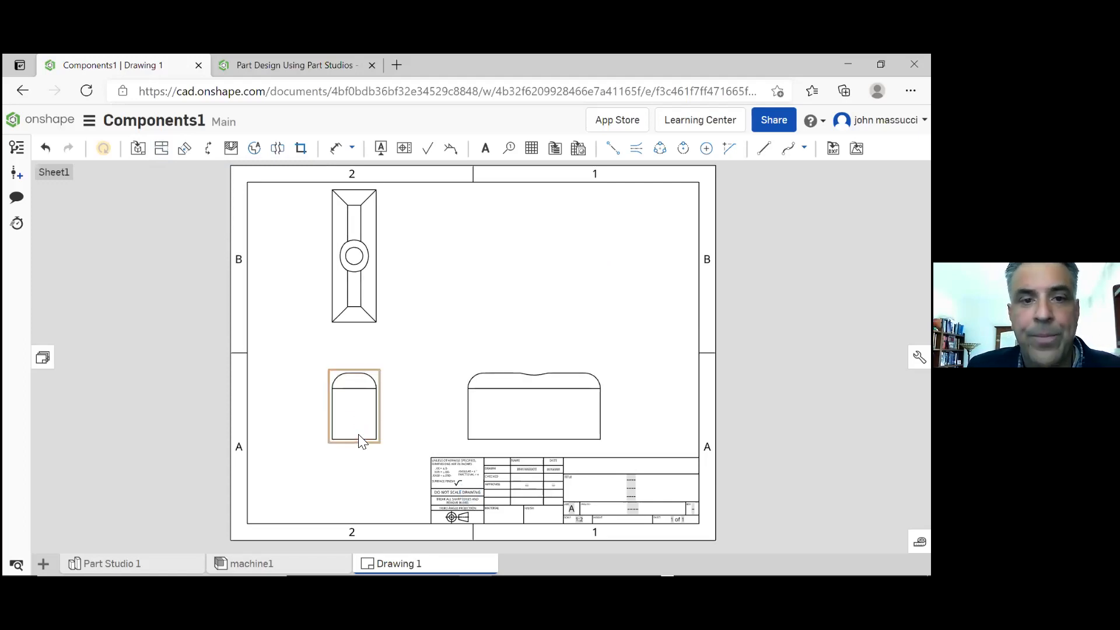
left_click(366, 307)
left_click_drag(364, 312, 450, 288)
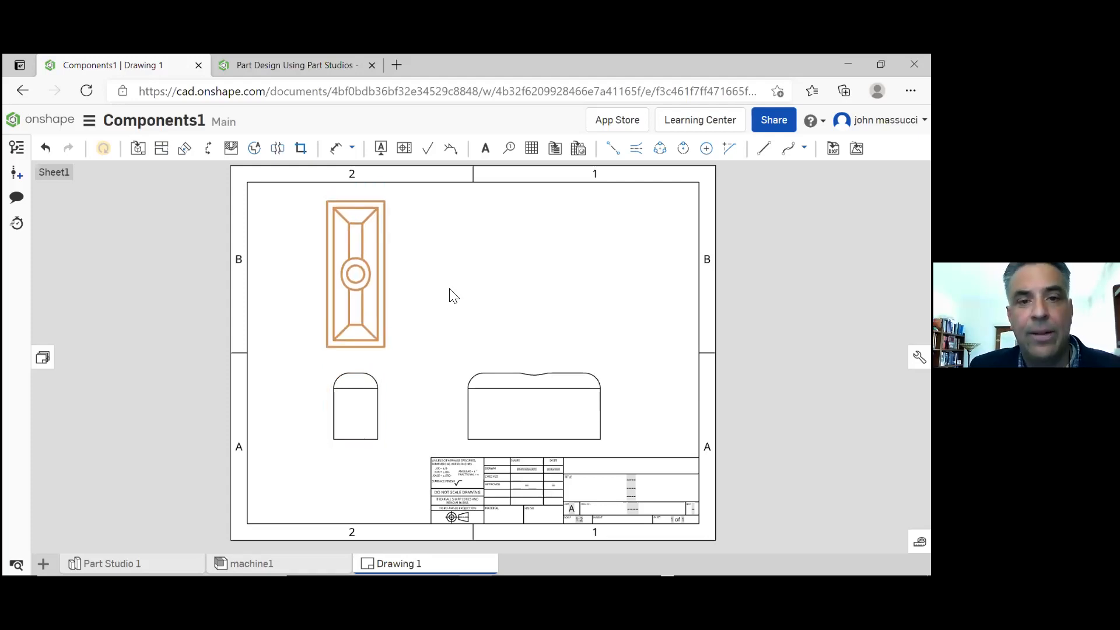
left_click(454, 296)
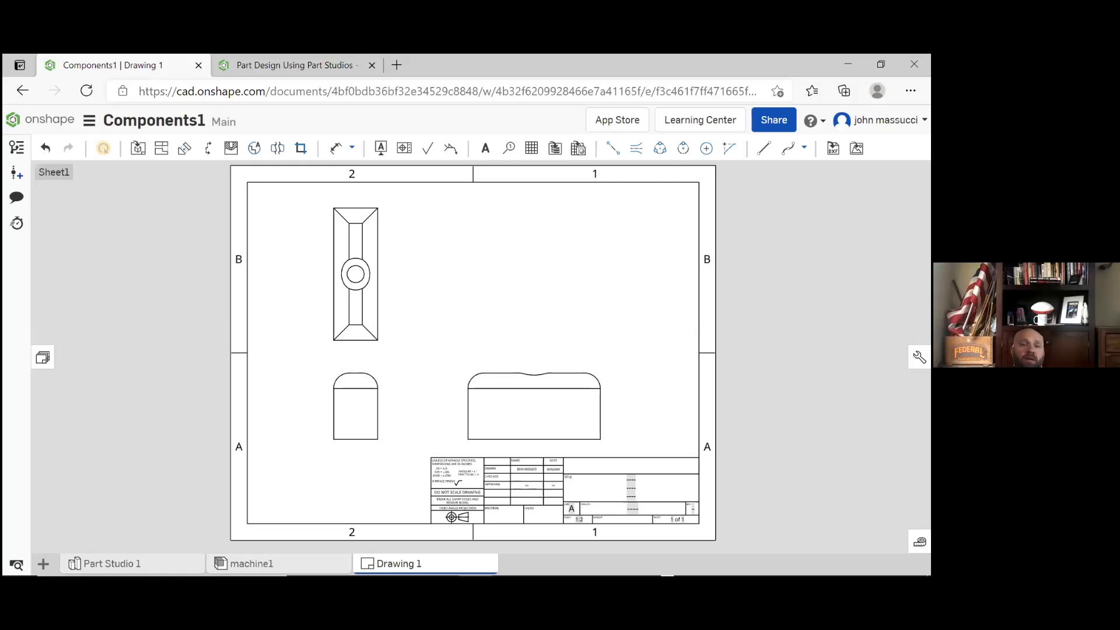
Switch to the "Tub d..." PowerPoint presentation and view the workshop photo on slide 78
left_click(881, 64)
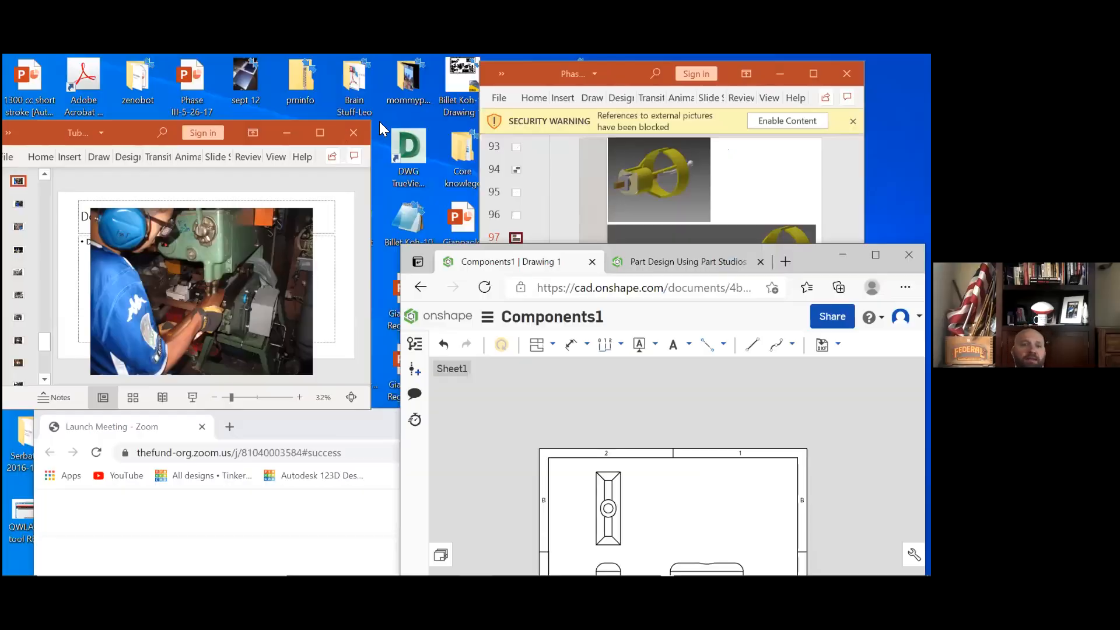
left_click(321, 133)
scroll(119, 259, "up", 5)
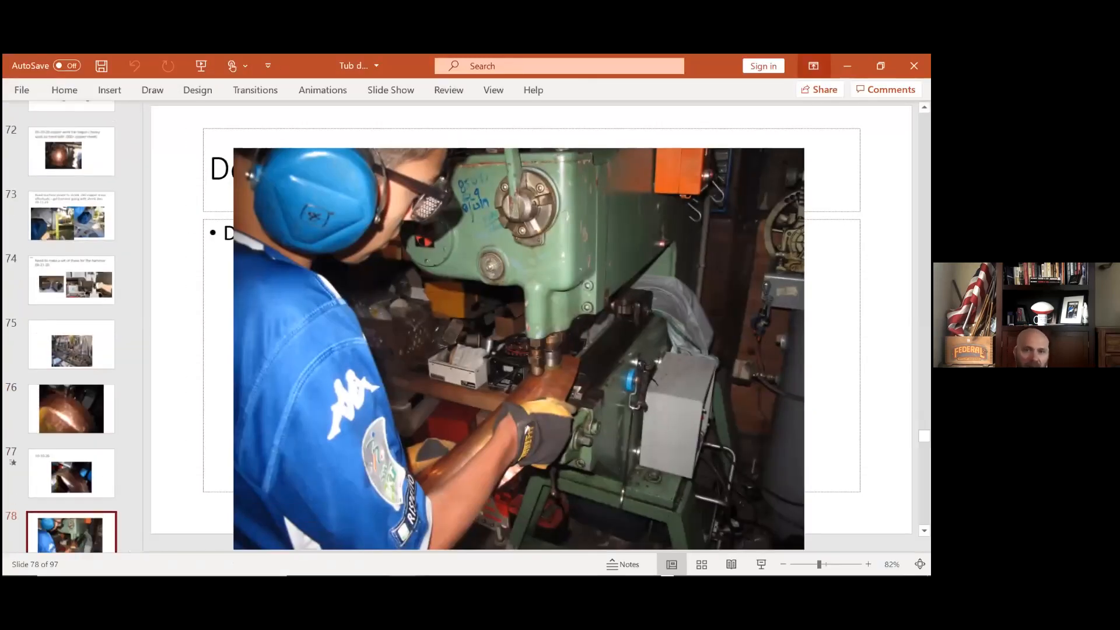
Switch to the "Phas..." PowerPoint presentation and show slide 93 with the hand-drawn open and closed assembly sketches
left_click(881, 66)
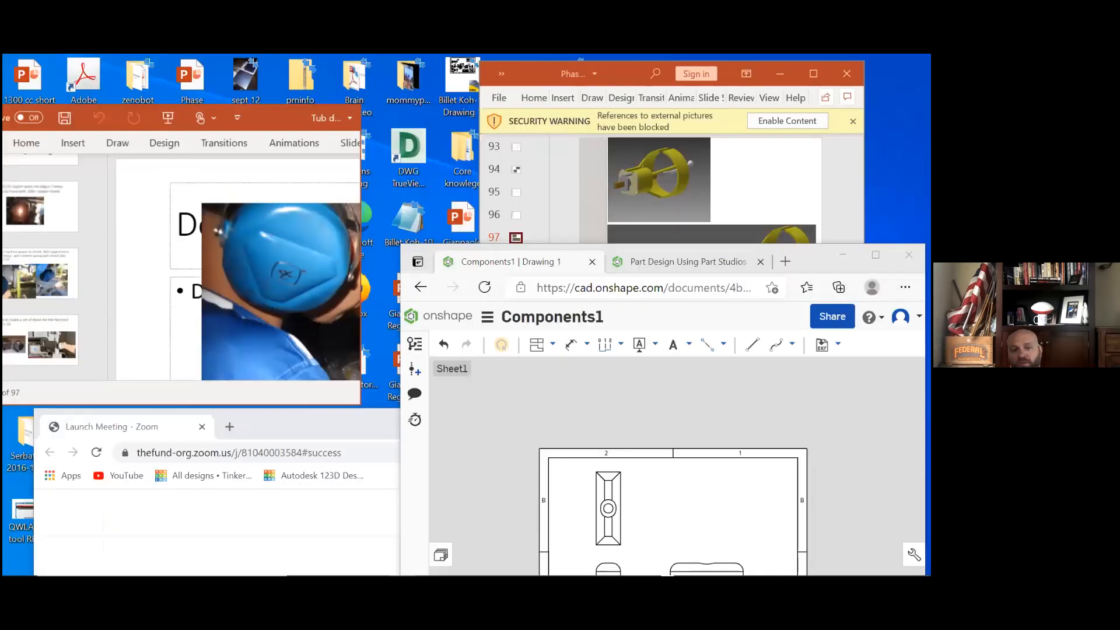
left_click(813, 74)
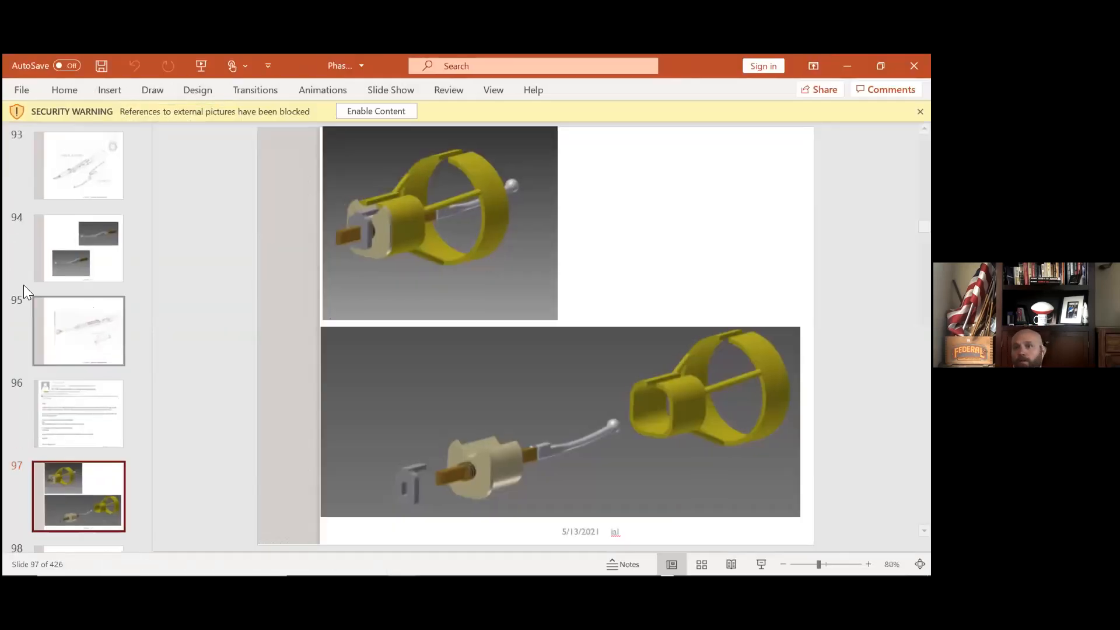
left_click(78, 174)
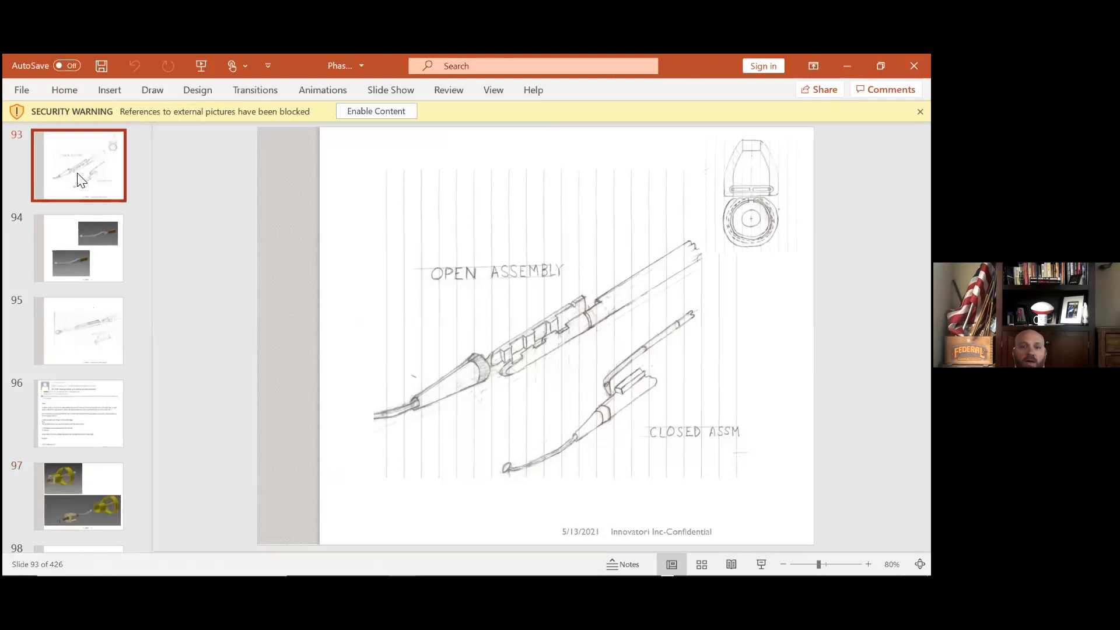
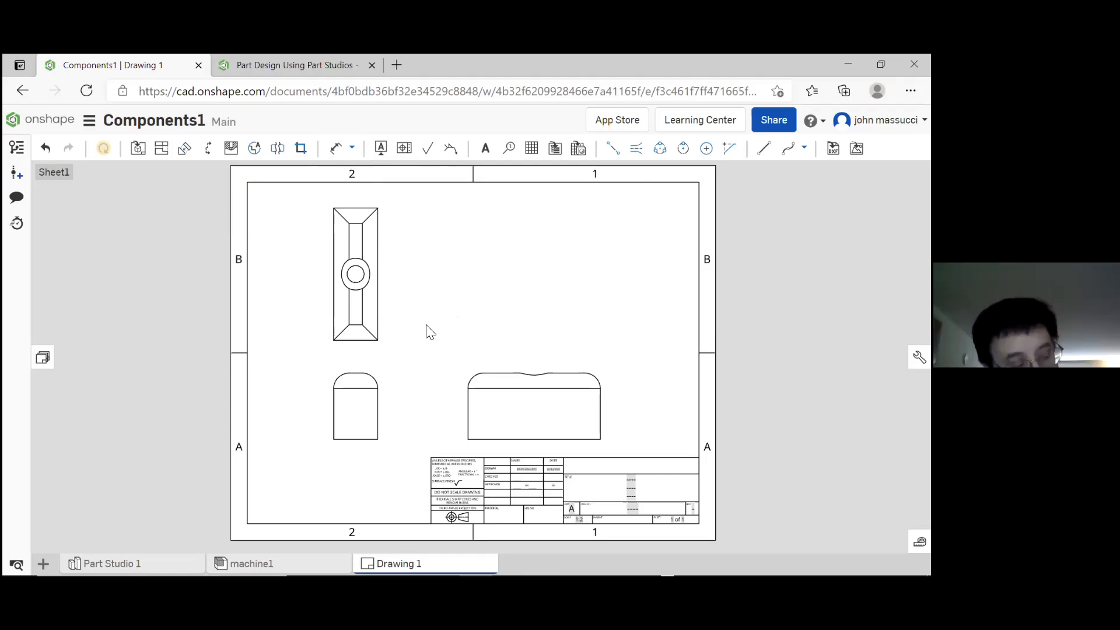
Dimension the overall length and width of bracket1's top view, placing the length beside the view and the width below it
left_click(335, 148)
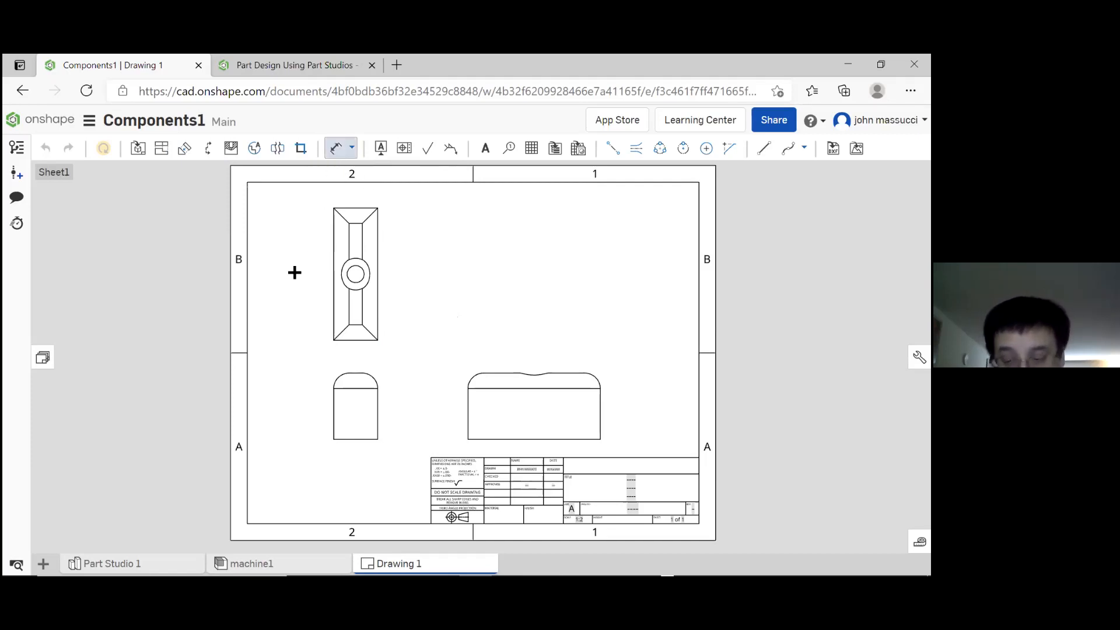
left_click(335, 255)
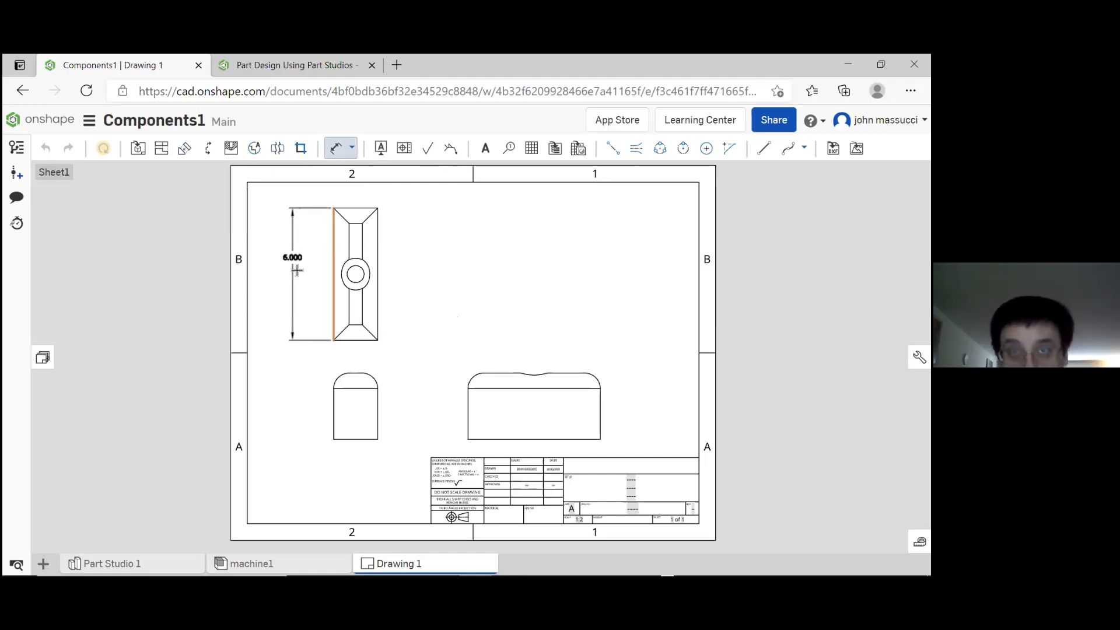
left_click(297, 273)
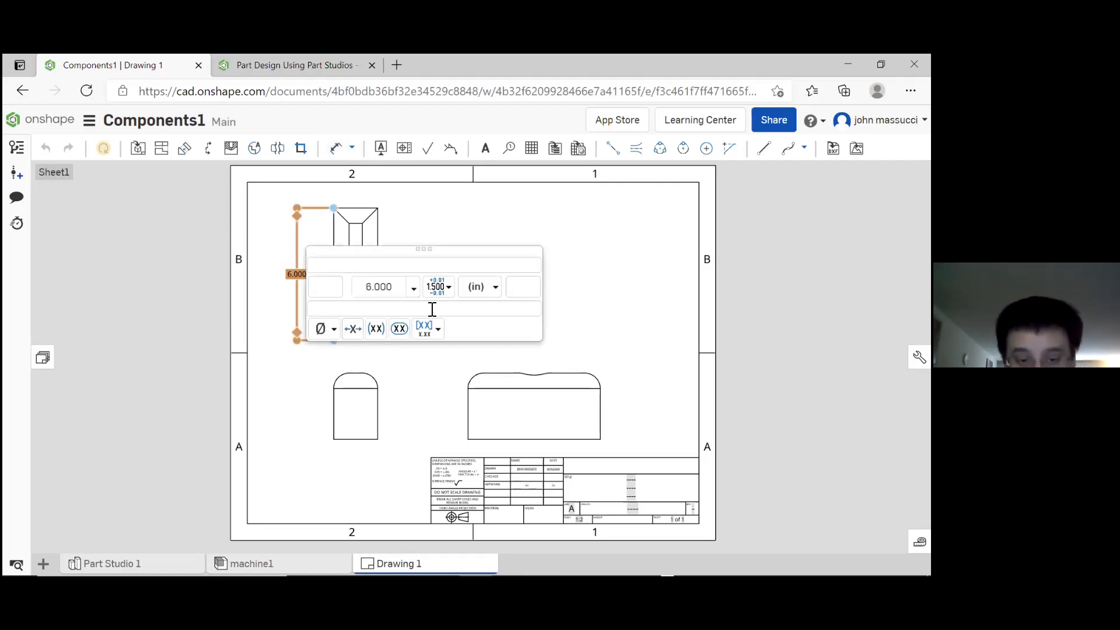
left_click(591, 235)
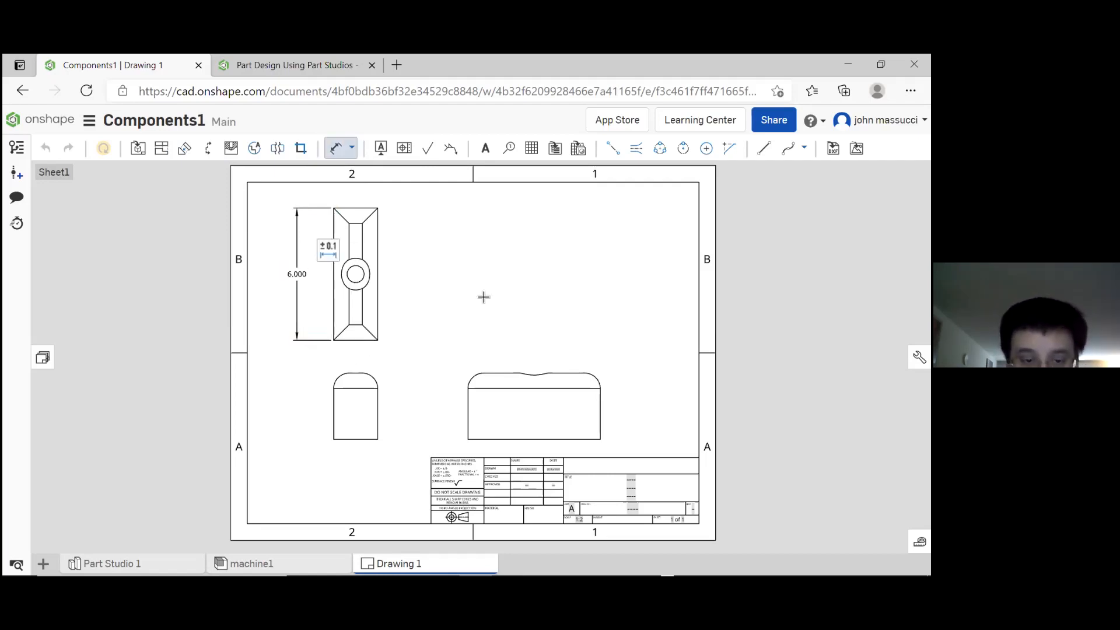
left_click(363, 342)
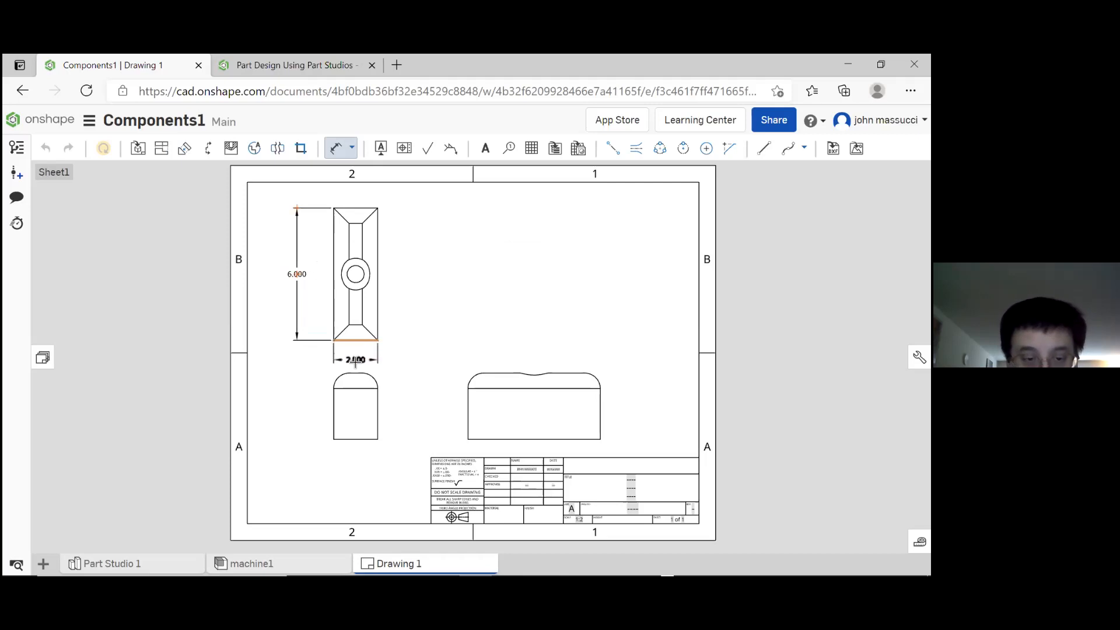
left_click(355, 362)
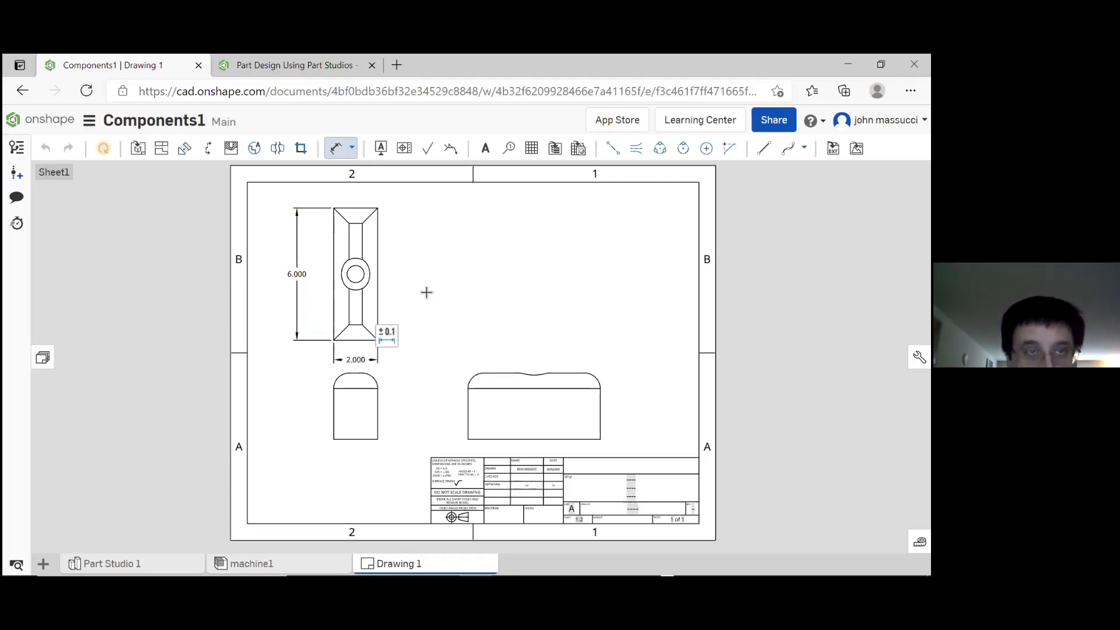
left_click(378, 261)
left_click(340, 154)
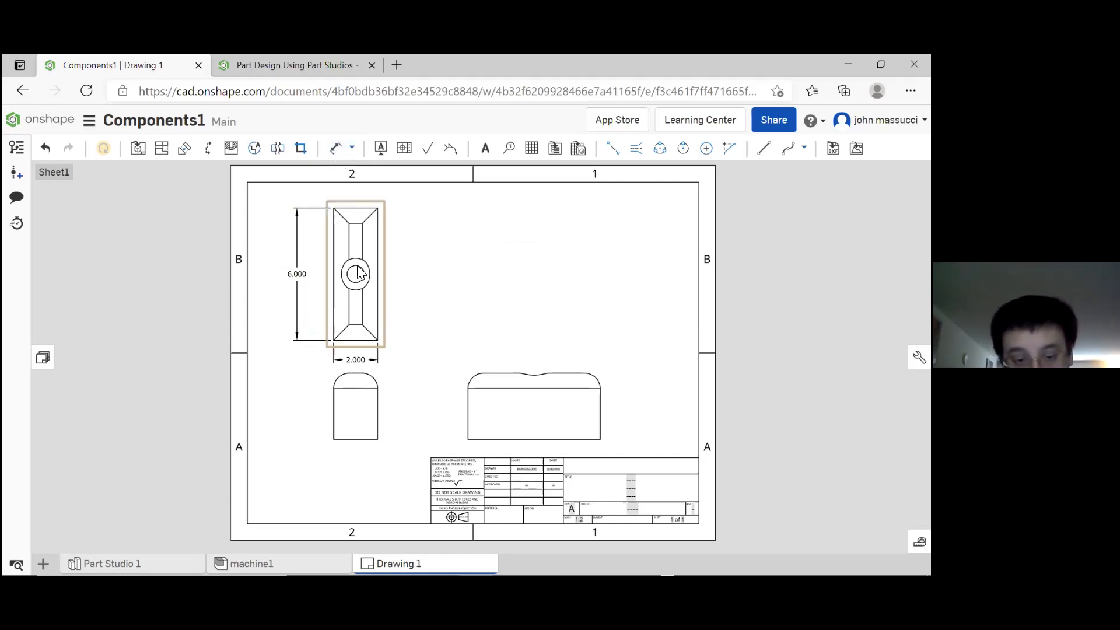
left_click(336, 149)
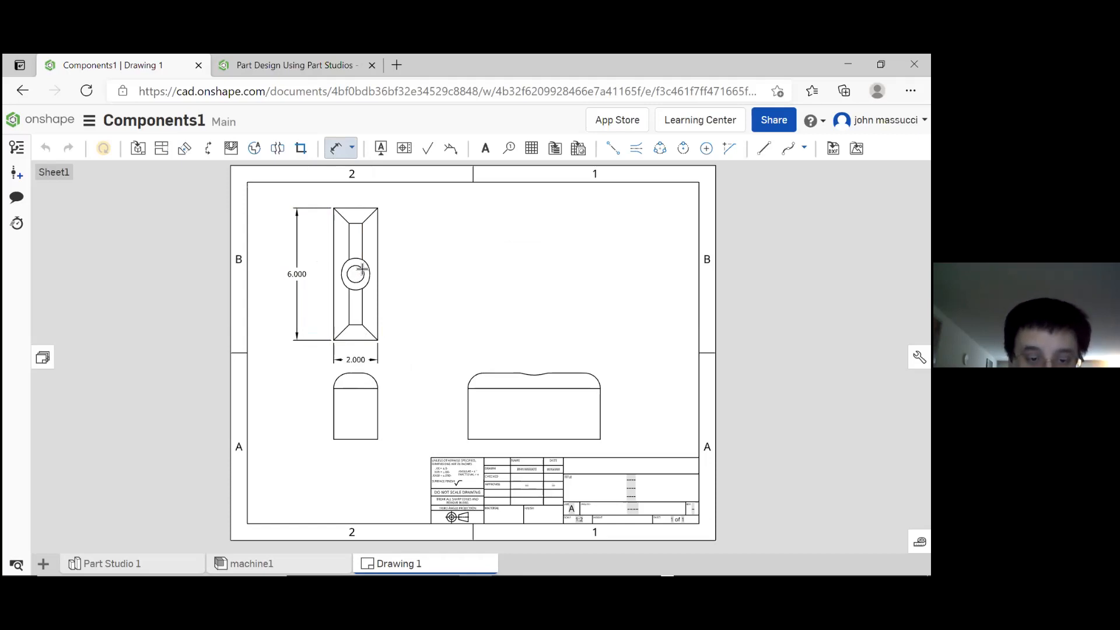
left_click(360, 272)
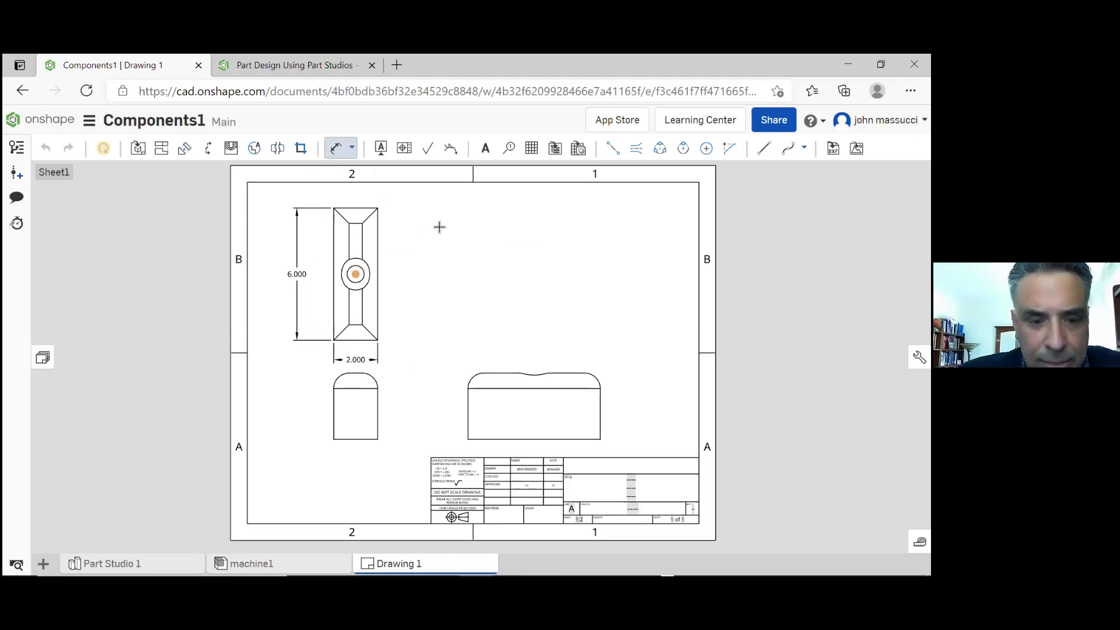
key("Escape")
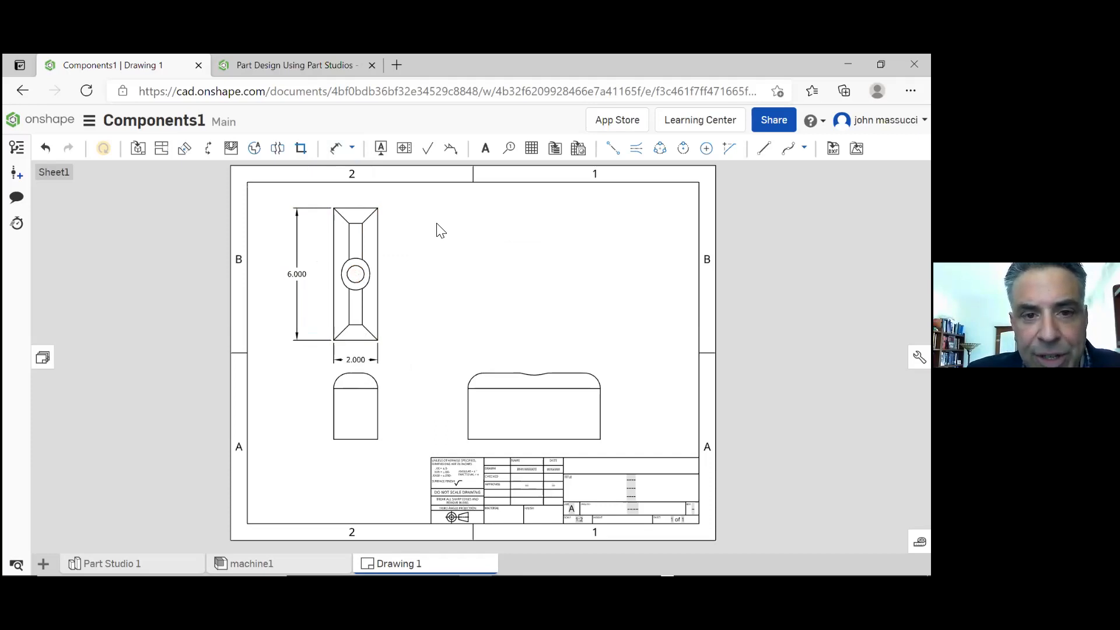
Add a radius dimension to the rounded upper corner nearest the side view on bracket1's front view
left_click(336, 153)
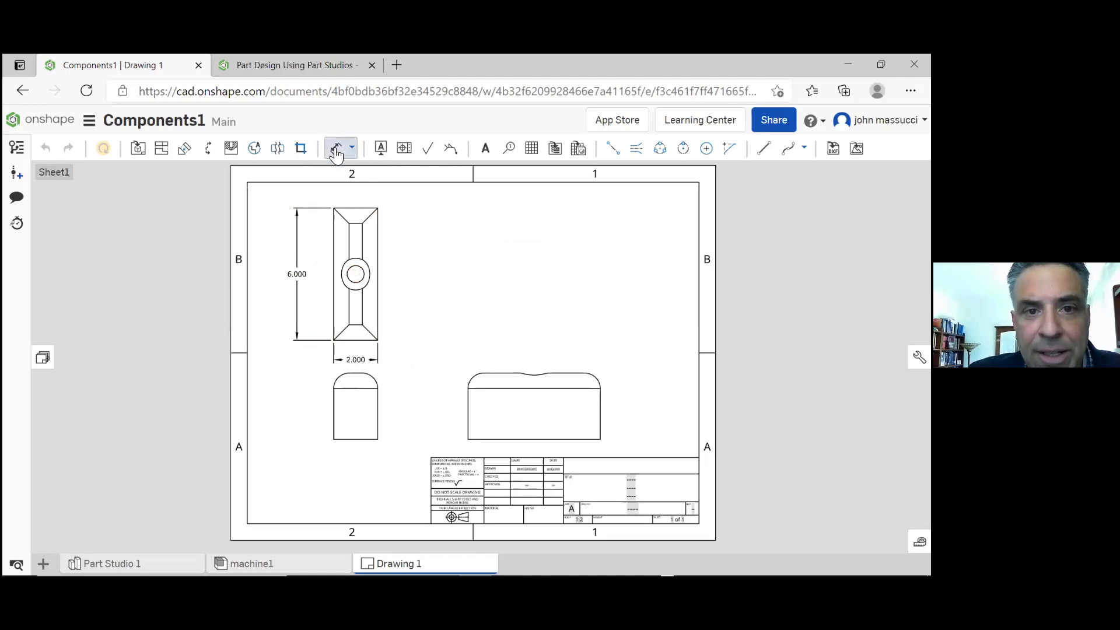
left_click(376, 376)
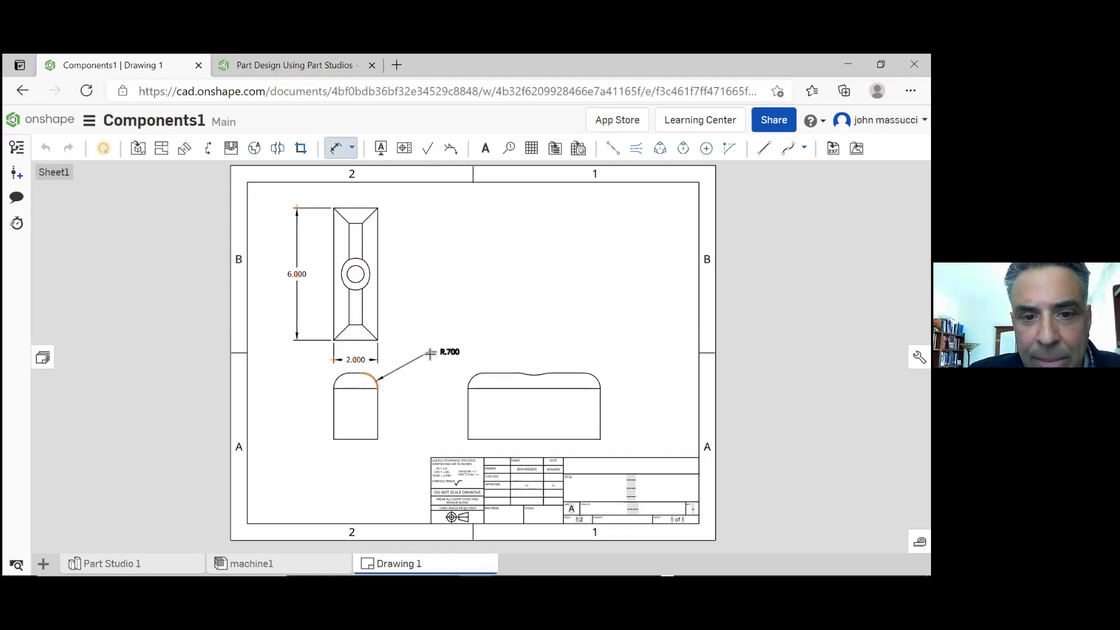
left_click(430, 353)
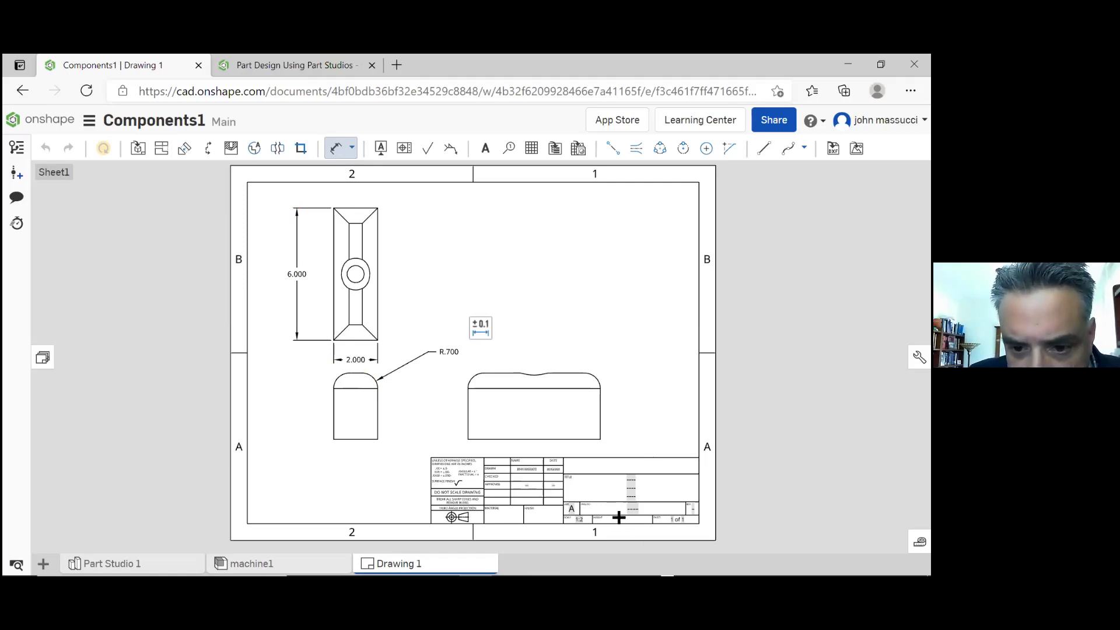
Enter 4140 ChMoly ST as the material in the drawing's title block
scroll(619, 517, "up", 3)
scroll(440, 479, "up", 2)
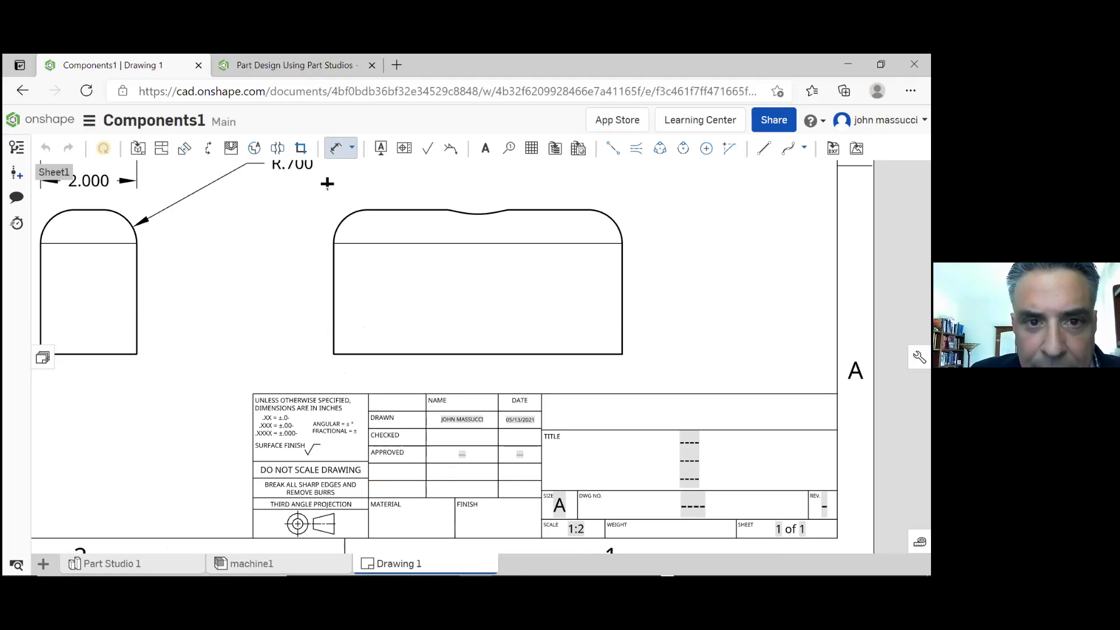
left_click(341, 154)
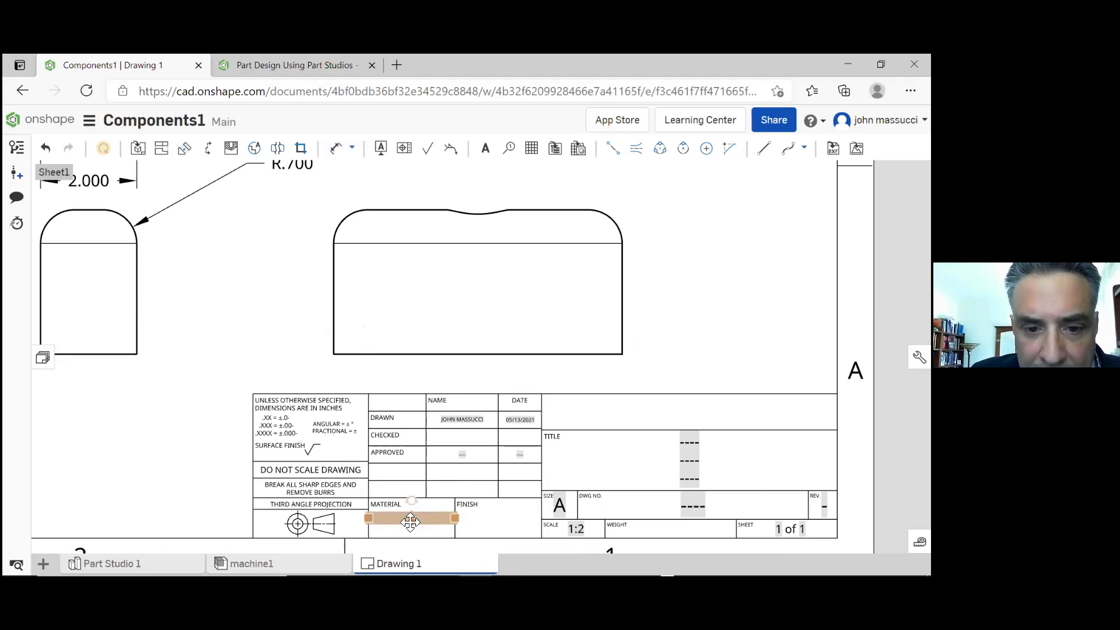
double_click(402, 517)
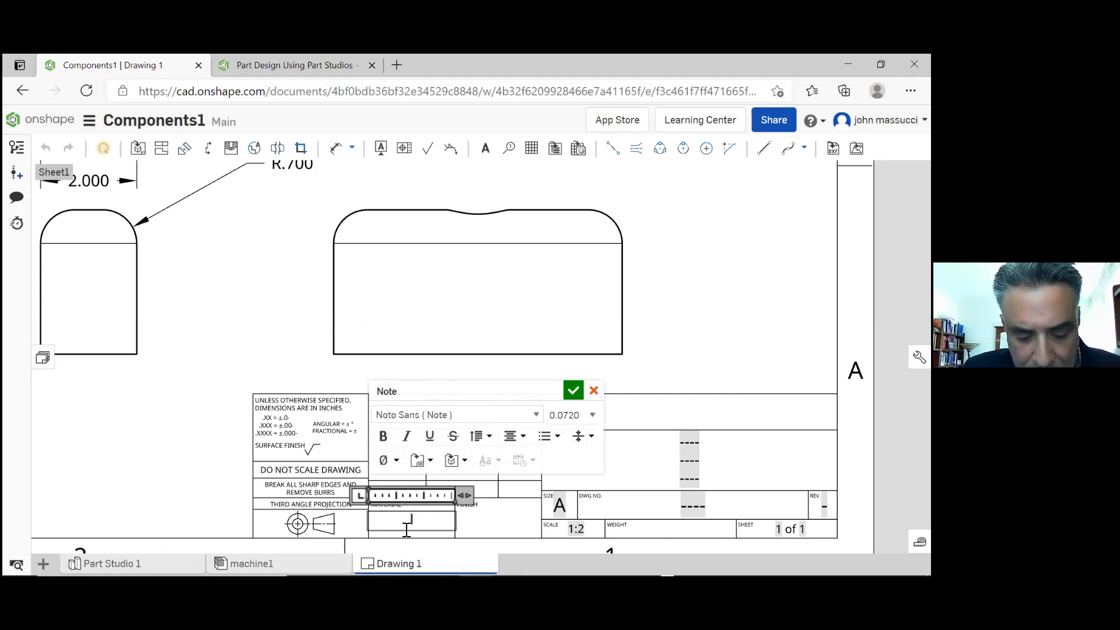
type("4")
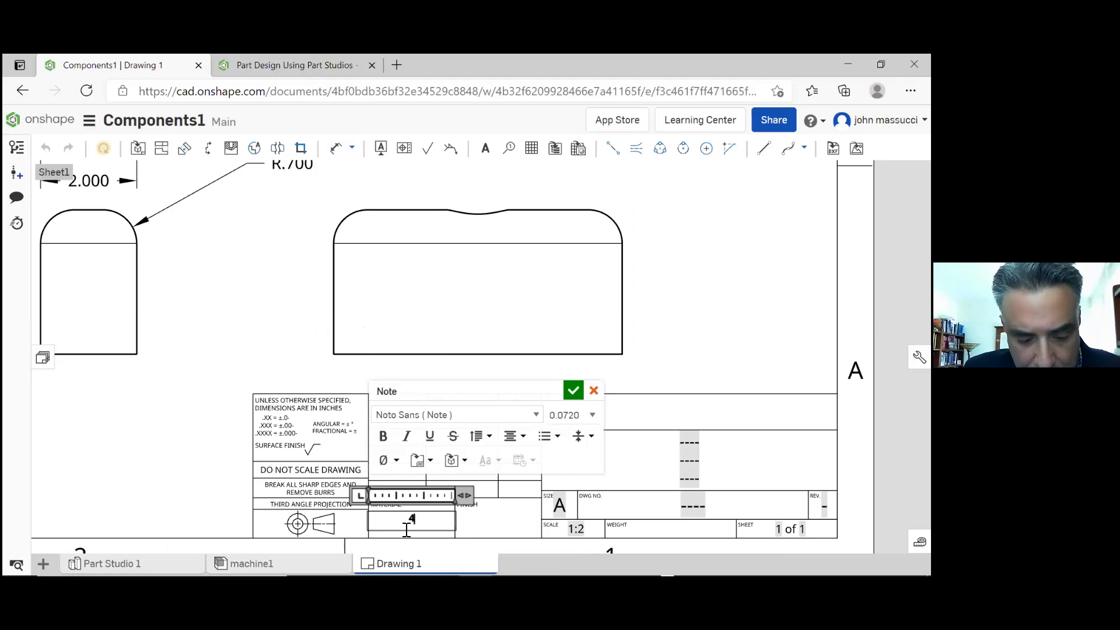
type("140 CH")
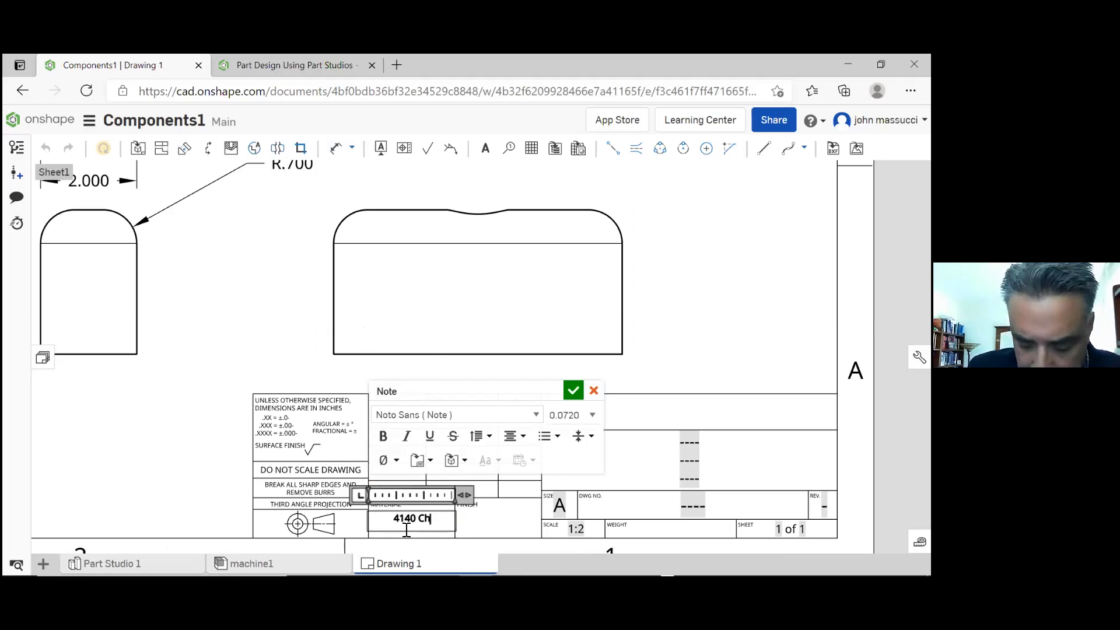
type("Moly St")
key("BackSpace")
type("T")
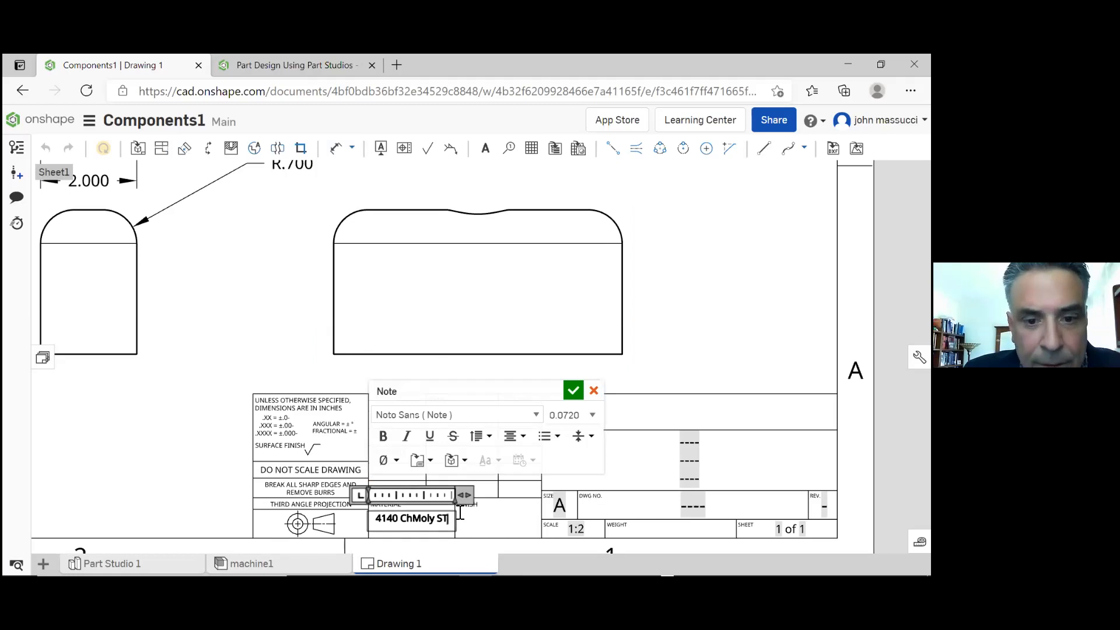
left_click(705, 357)
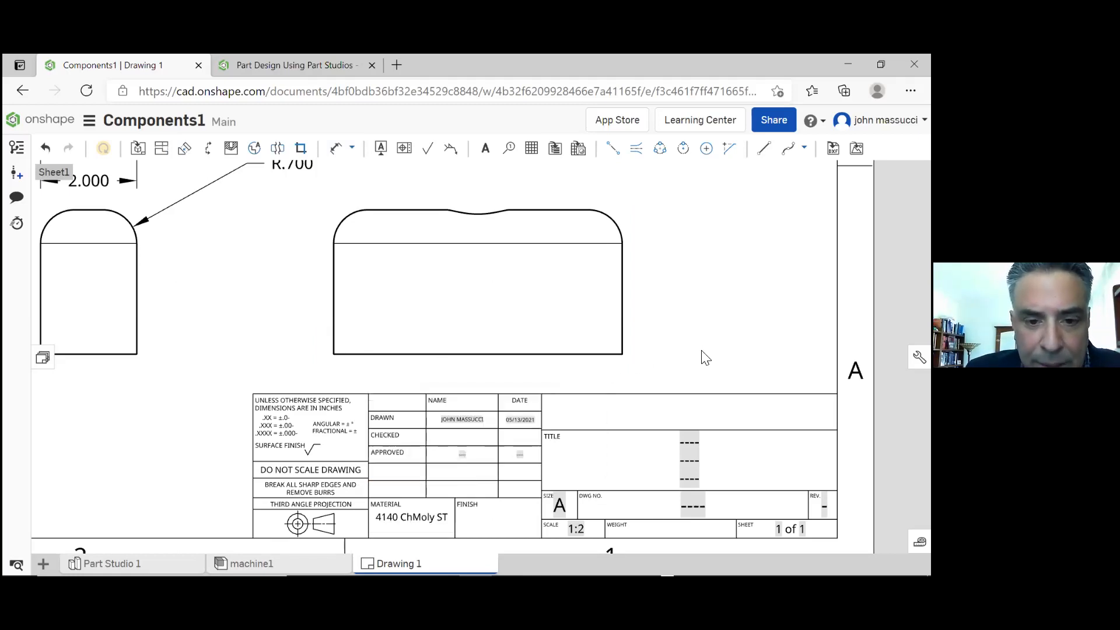
Replace the placeholder in the title block's second title line with WALKING MACHINE LOWER ASSM
left_click(405, 518)
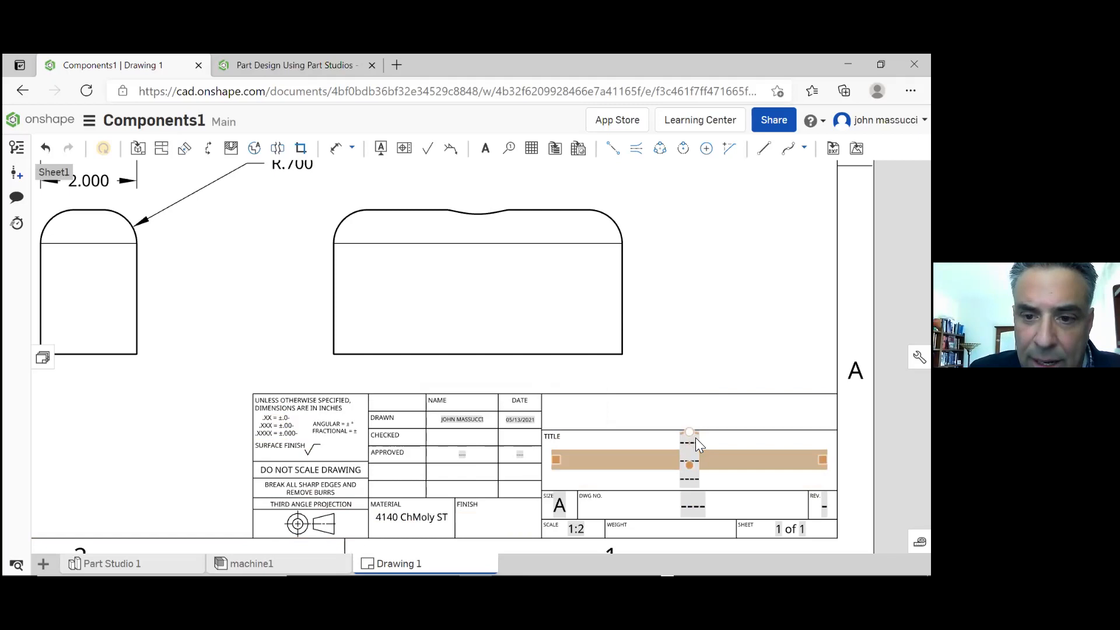
double_click(696, 439)
double_click(687, 462)
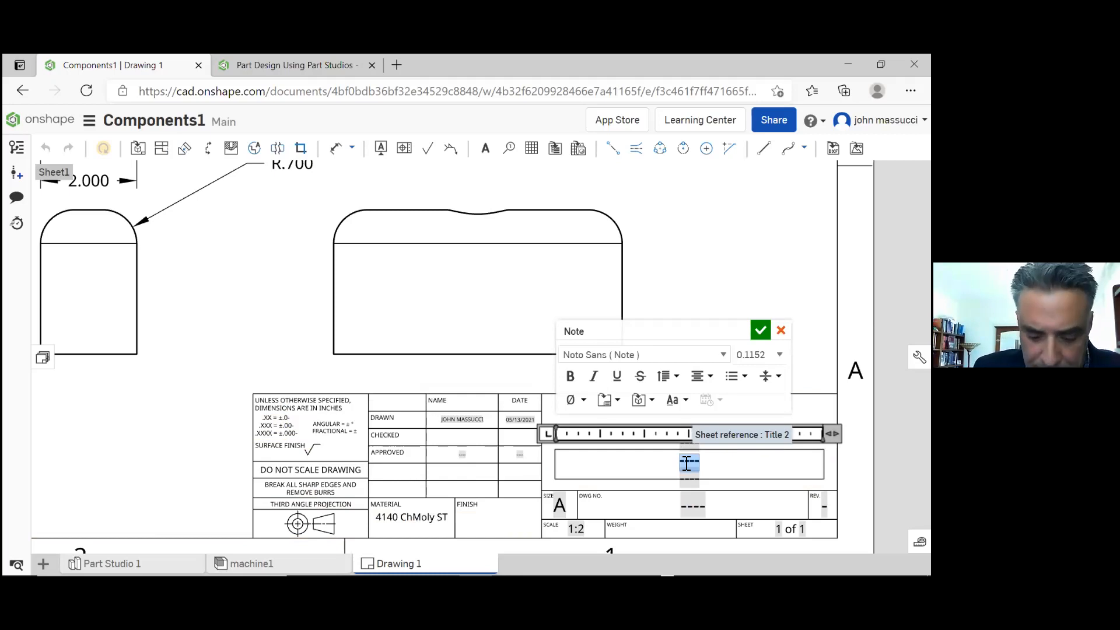
type("Walkin")
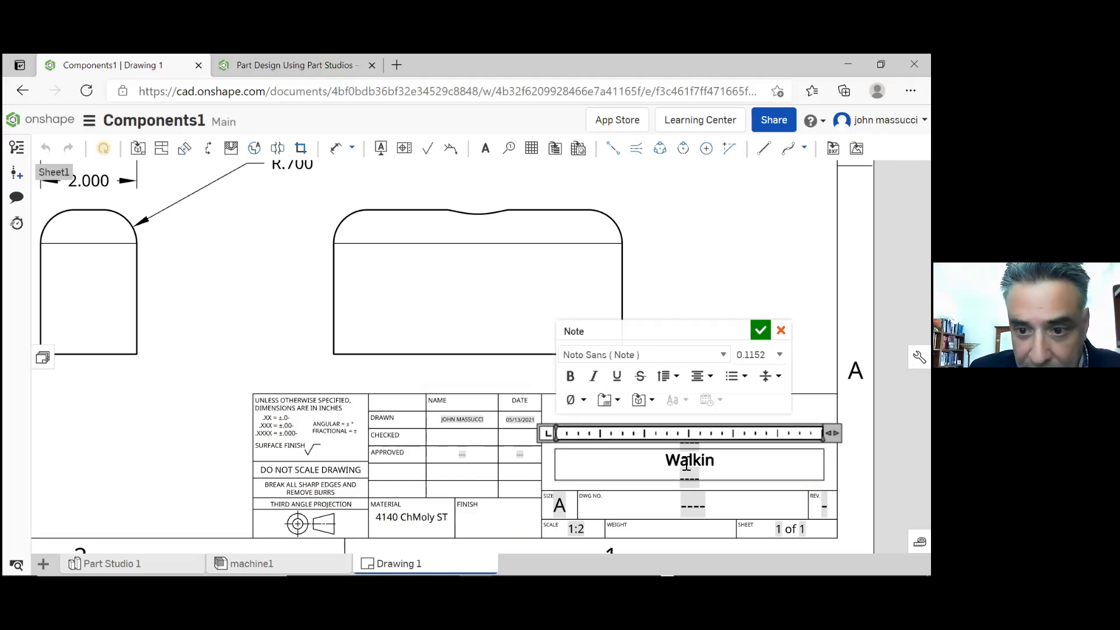
key("BackSpace")
key("BackSpace")
key("BackSpace")
key("BackSpace")
key("BackSpace")
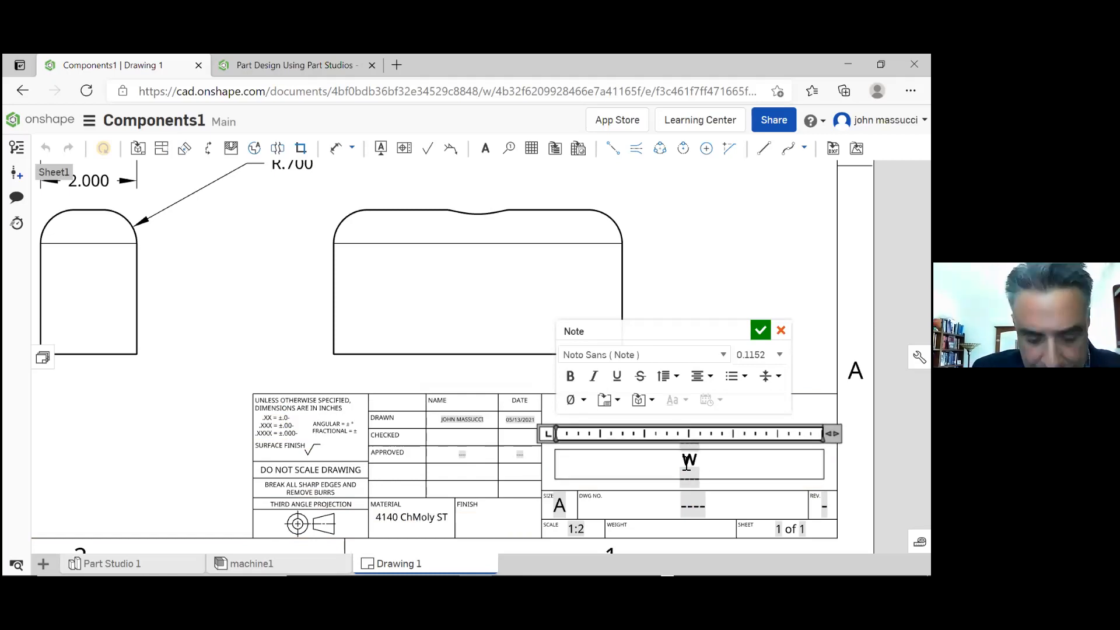
type("ALKING")
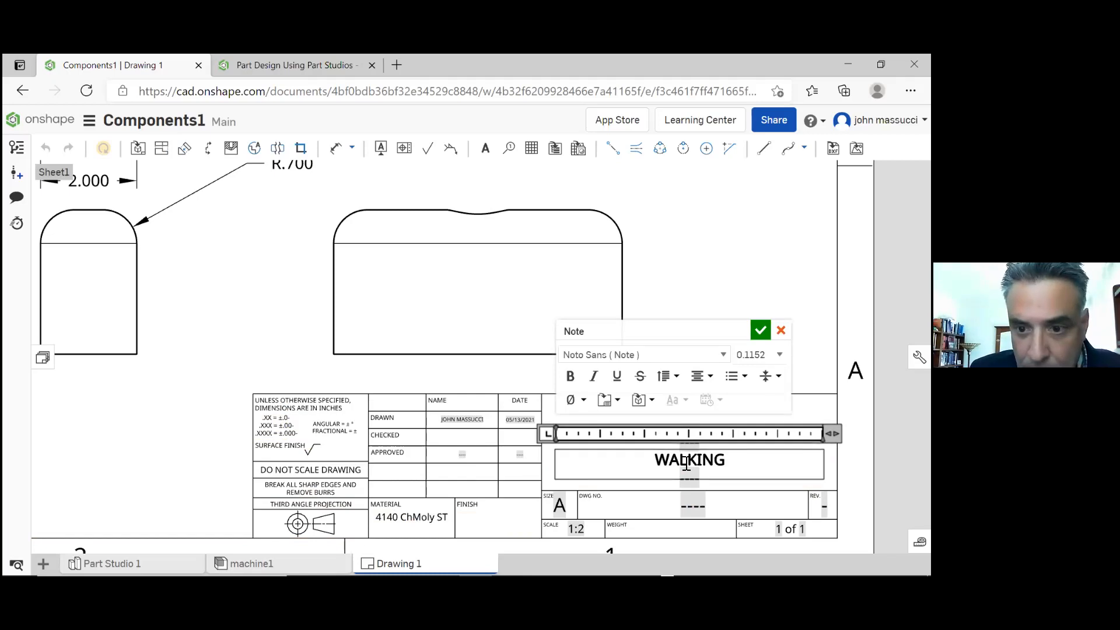
type(" MACHINE")
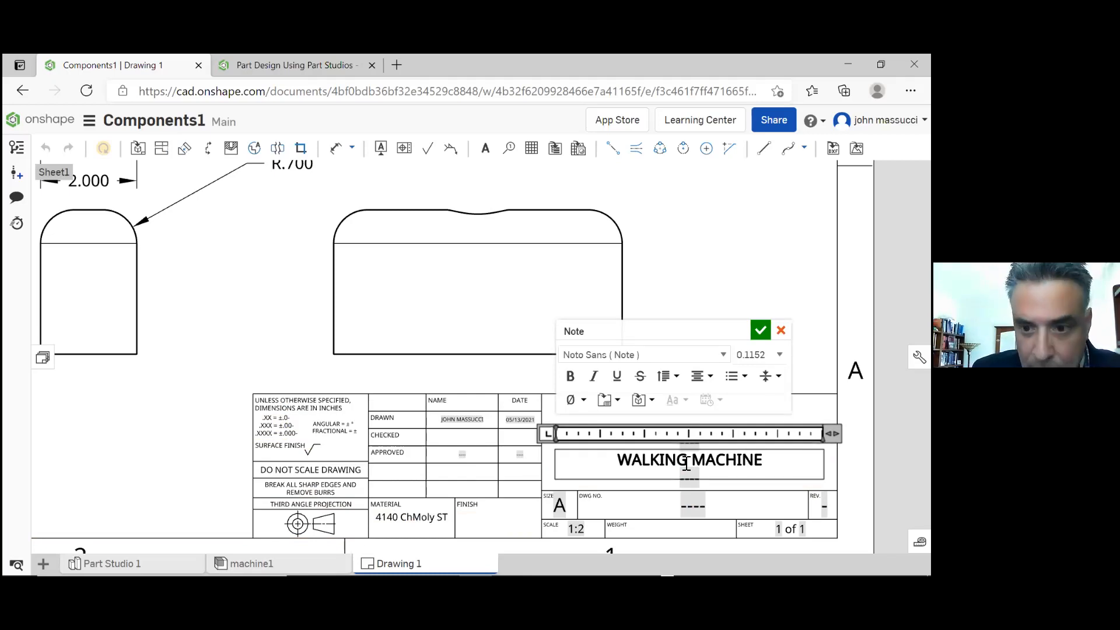
type(" LOWER")
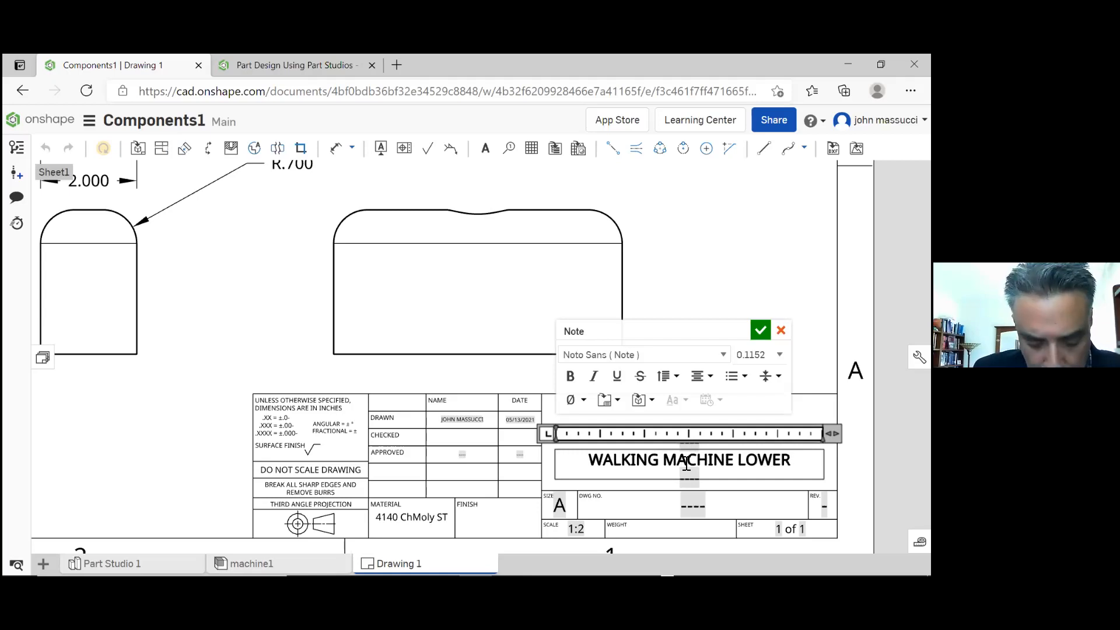
type(" ASSM")
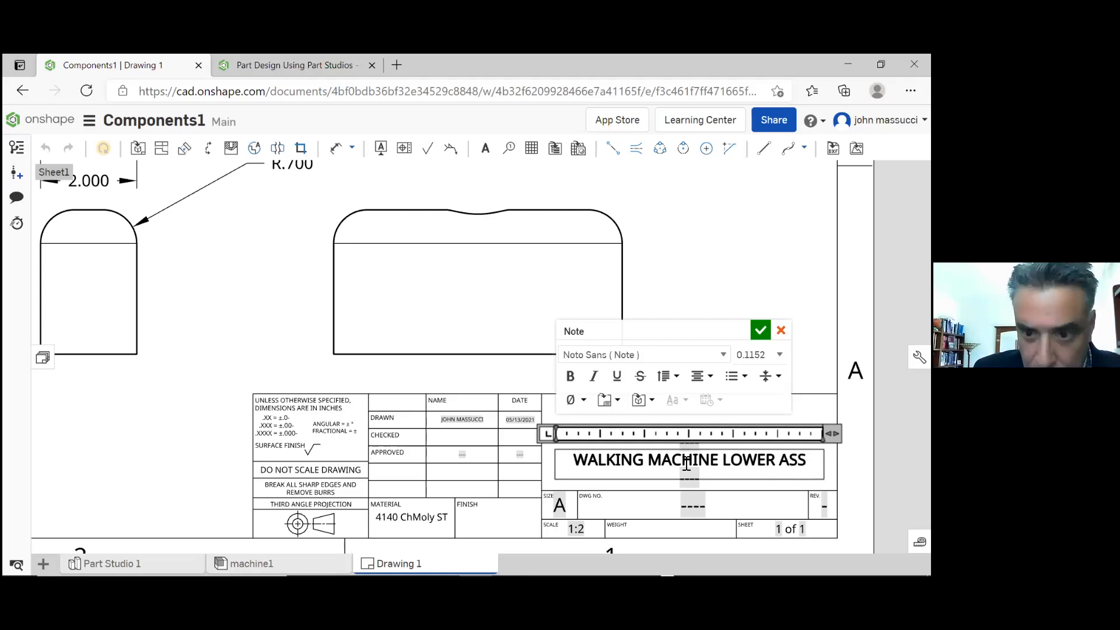
Clear the second title line's text and enter BLOCK WITH HOLE instead
key("BackSpace")
key("BackSpace")
key("BackSpace")
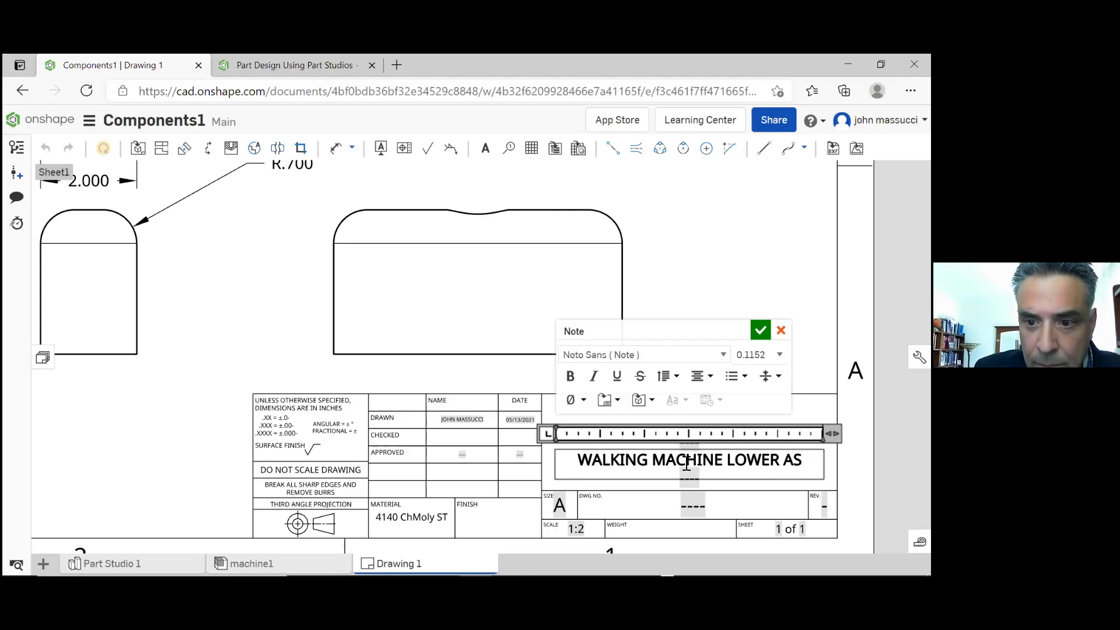
key("BackSpace")
key("BackSpace")
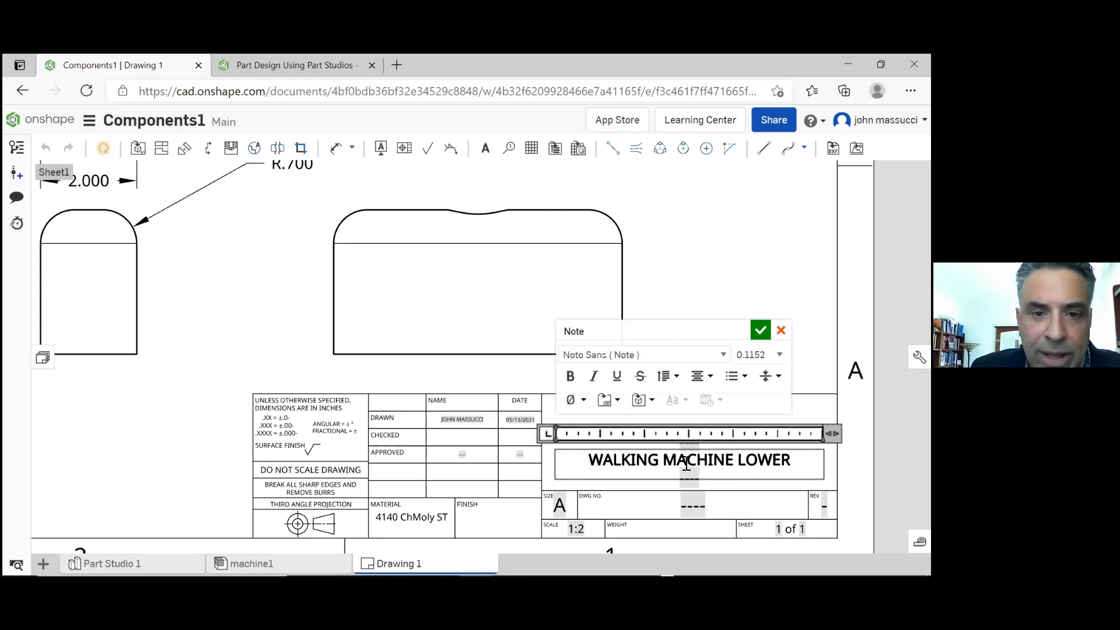
key("BackSpace")
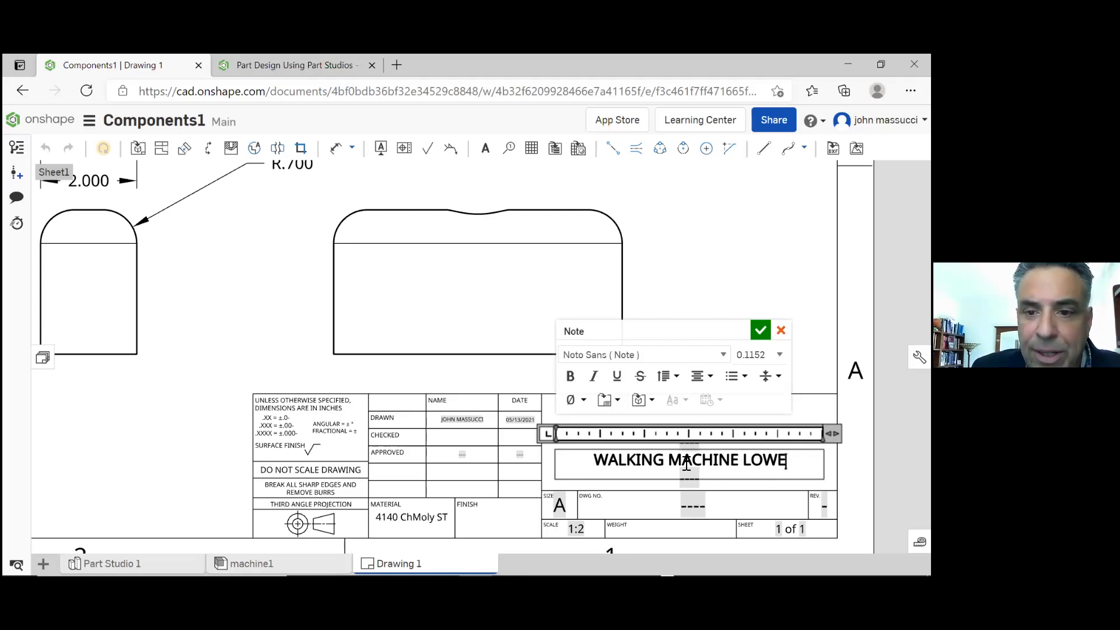
key("BackSpace")
key("BackSpace")
key("BackSpace")
key("BackSpace")
key("BackSpace")
key("BackSpace")
key("BackSpace")
key("BackSpace")
key("BackSpace")
key("BackSpace")
key("BackSpace")
key("BackSpace")
key("BackSpace")
key("BackSpace")
key("BackSpace")
key("BackSpace")
key("BackSpace")
key("BackSpace")
key("BackSpace")
key("BackSpace")
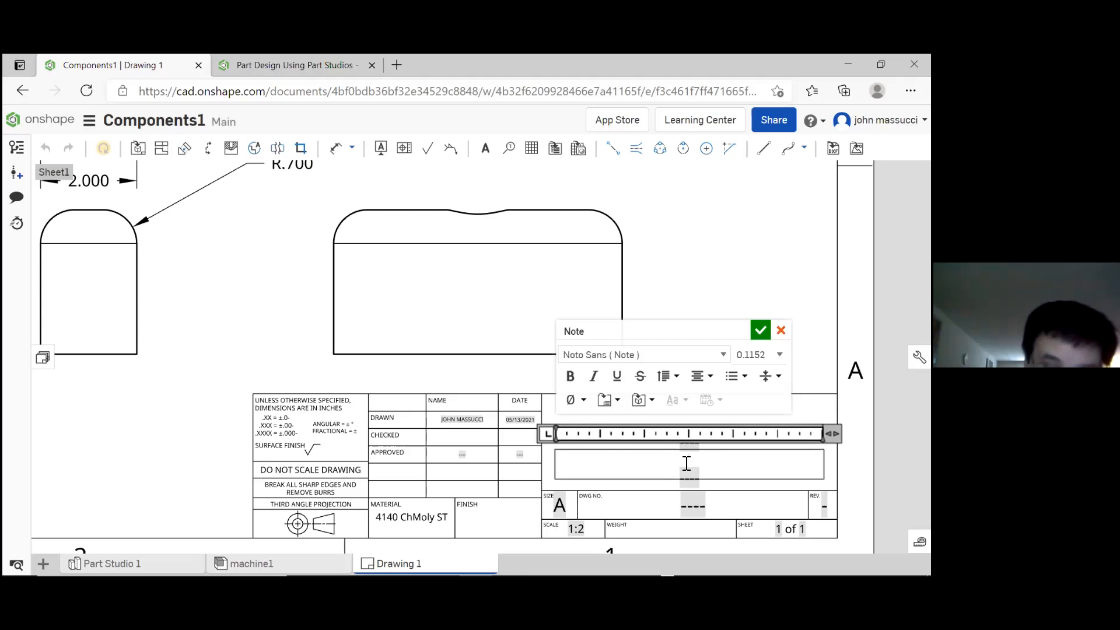
type("B")
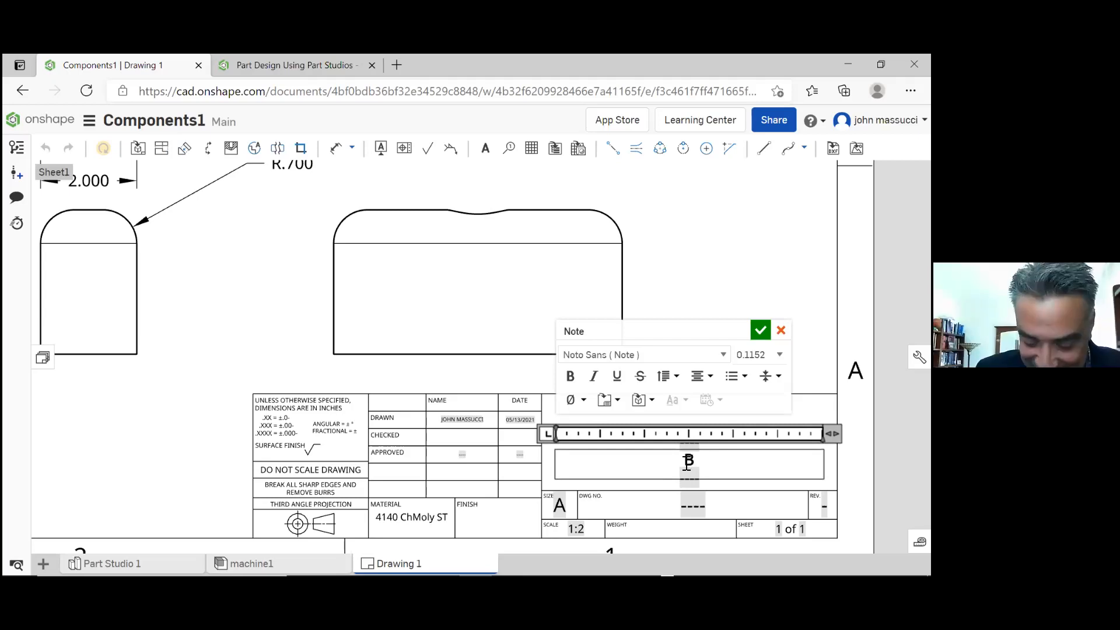
type("LOCK WITH")
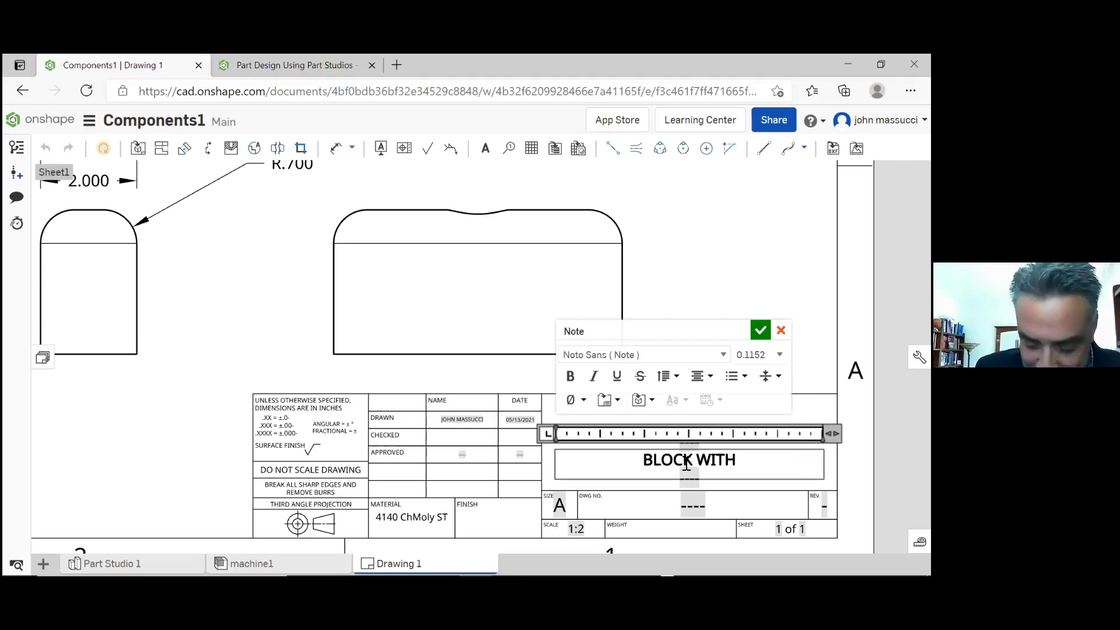
type(" HOLE")
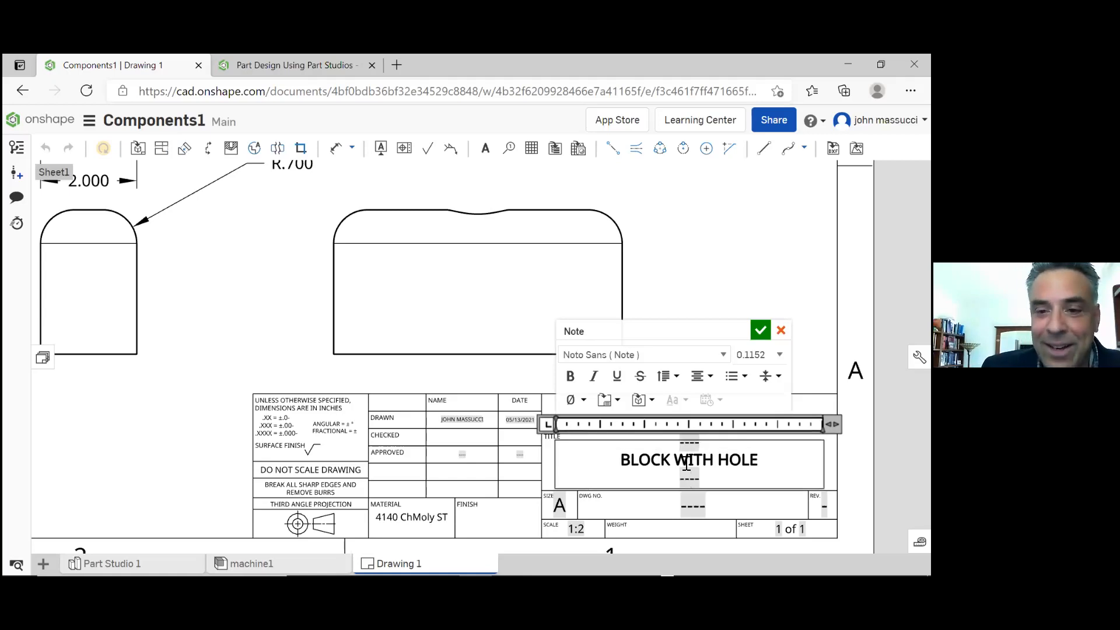
Finish editing the BLOCK WITH HOLE note in the drawing's title block
left_click(702, 280)
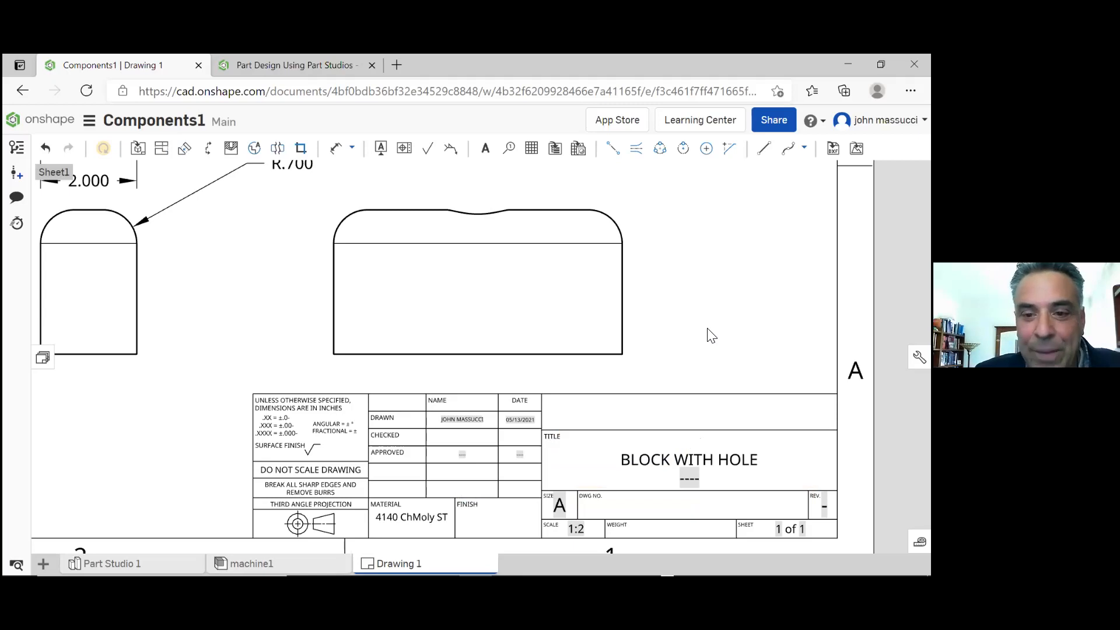
scroll(708, 332, "down", 4)
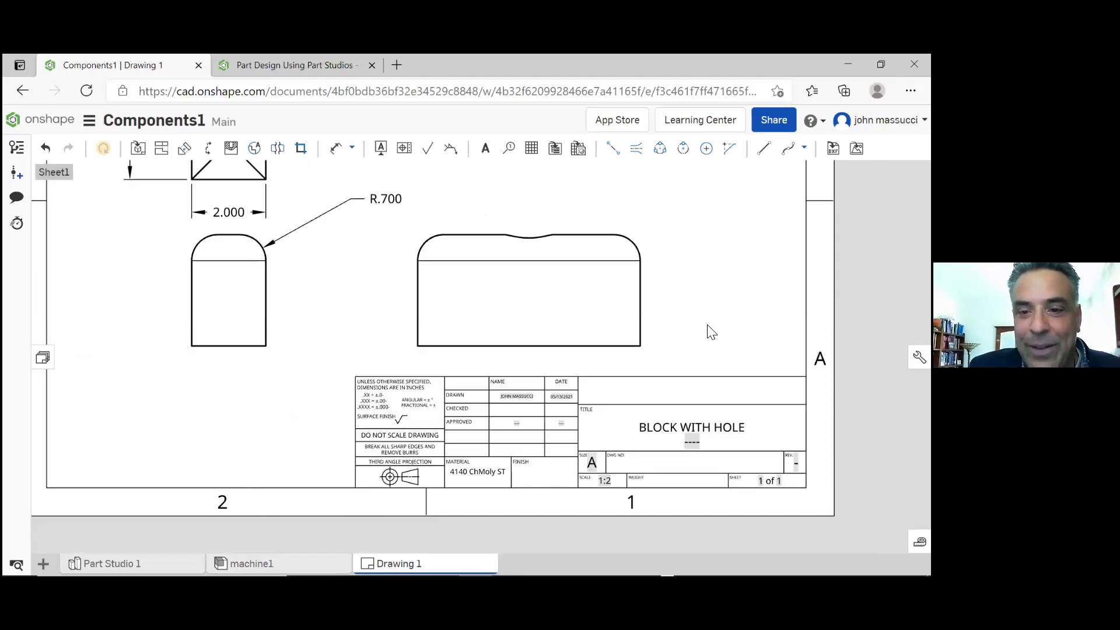
scroll(710, 332, "down", 2)
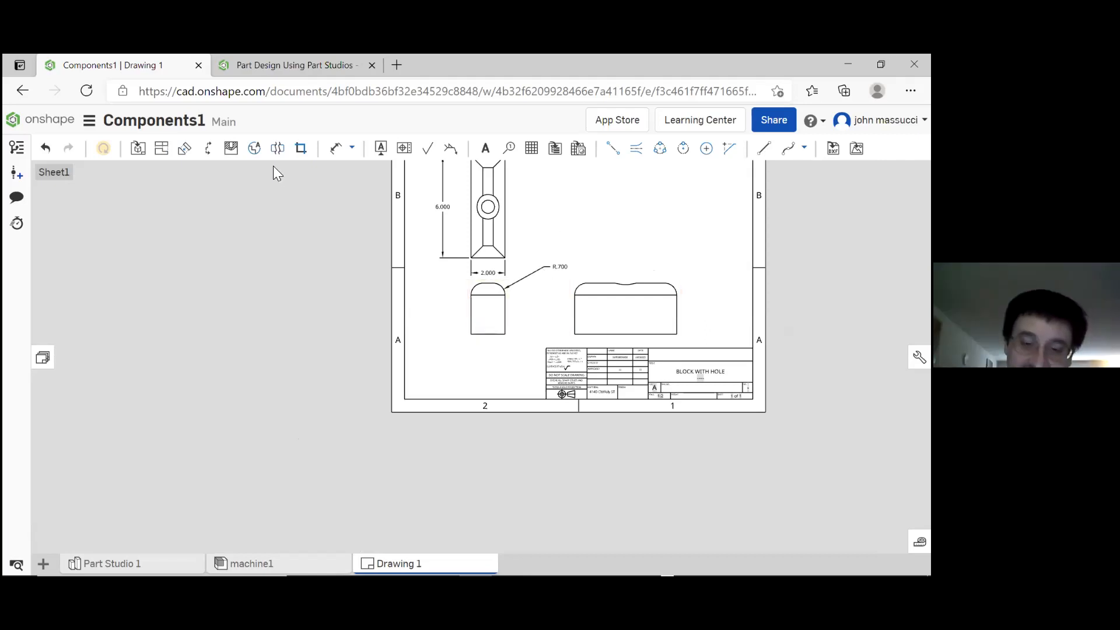
Try to place a projected view of bracket1 directly below its front view
left_click(160, 147)
left_click(478, 315)
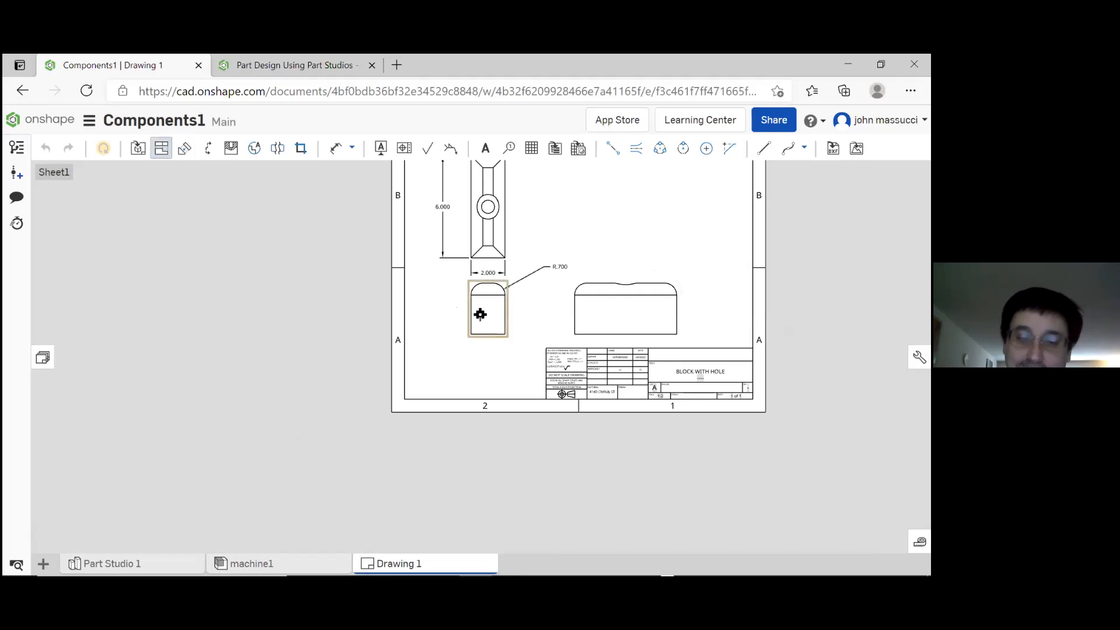
left_click(485, 369)
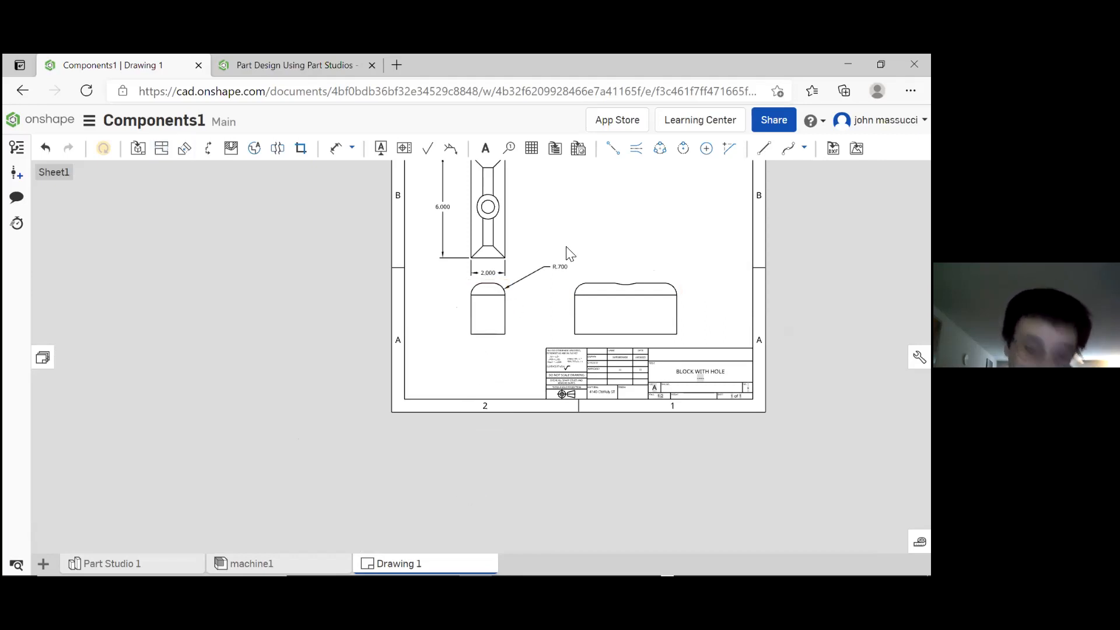
Add a diameter dimension to the inner hole circle in bracket1's top view, placed beside the view
scroll(630, 214, "down", 2)
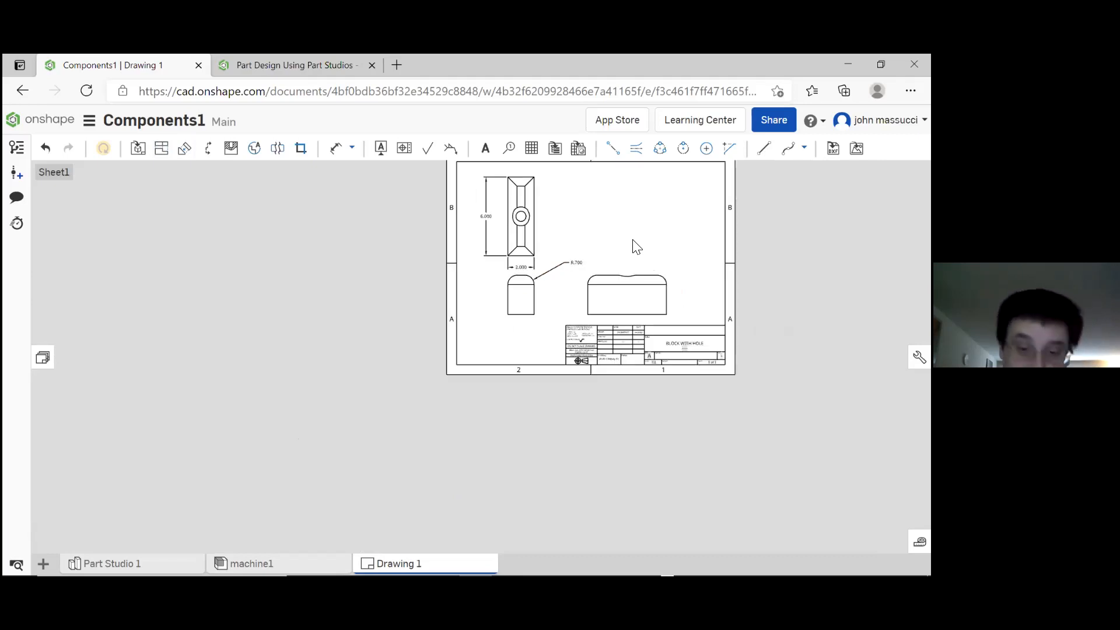
scroll(620, 191, "up", 2)
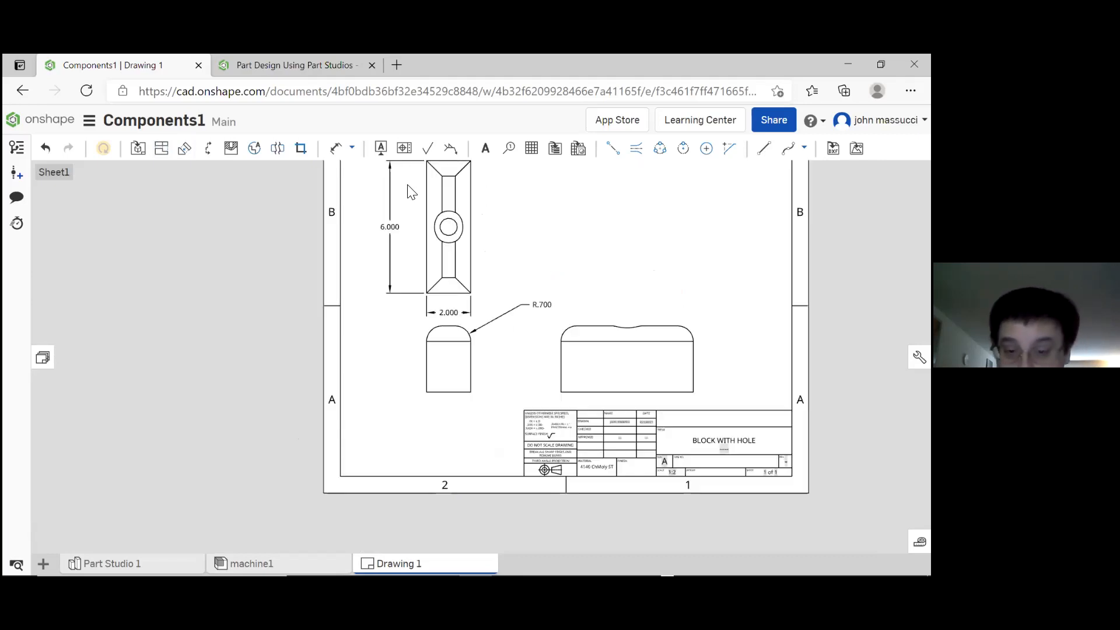
left_click(337, 153)
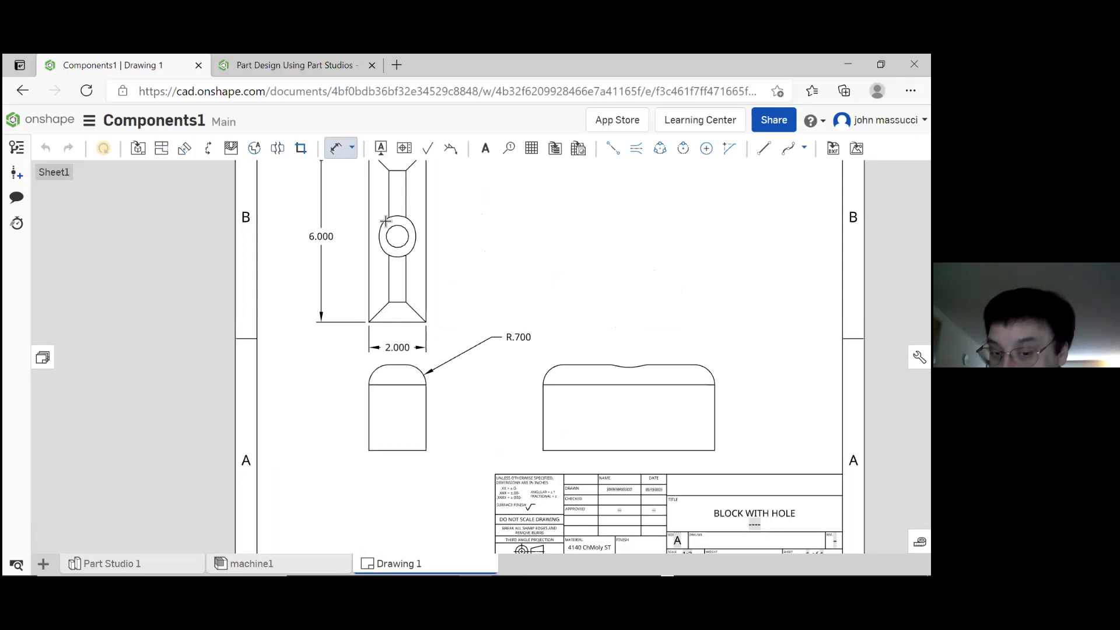
left_click(411, 231)
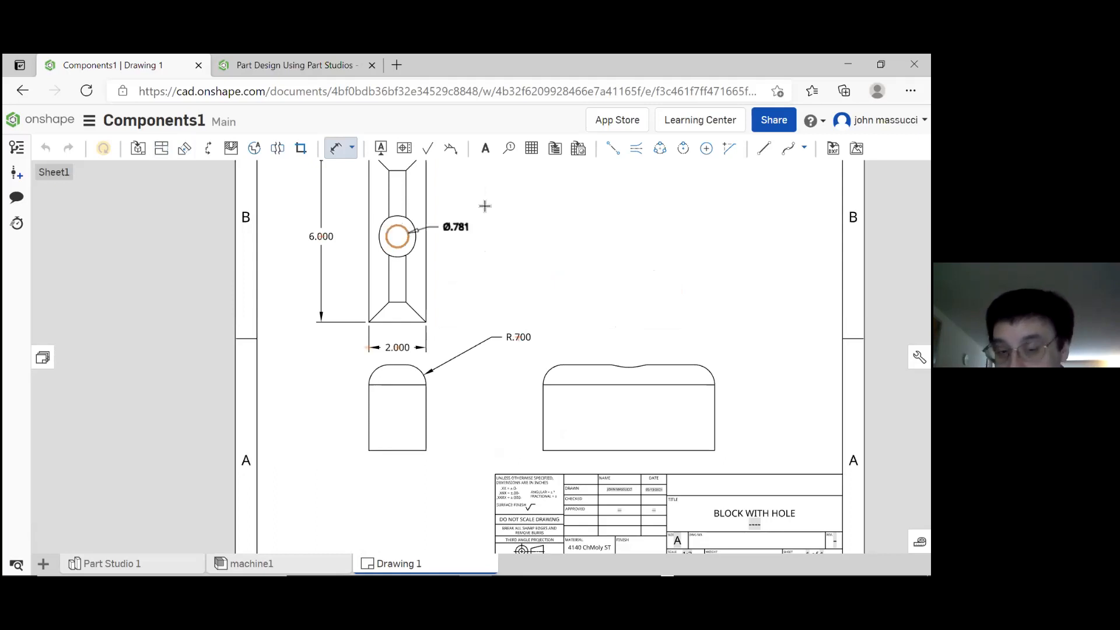
left_click(475, 203)
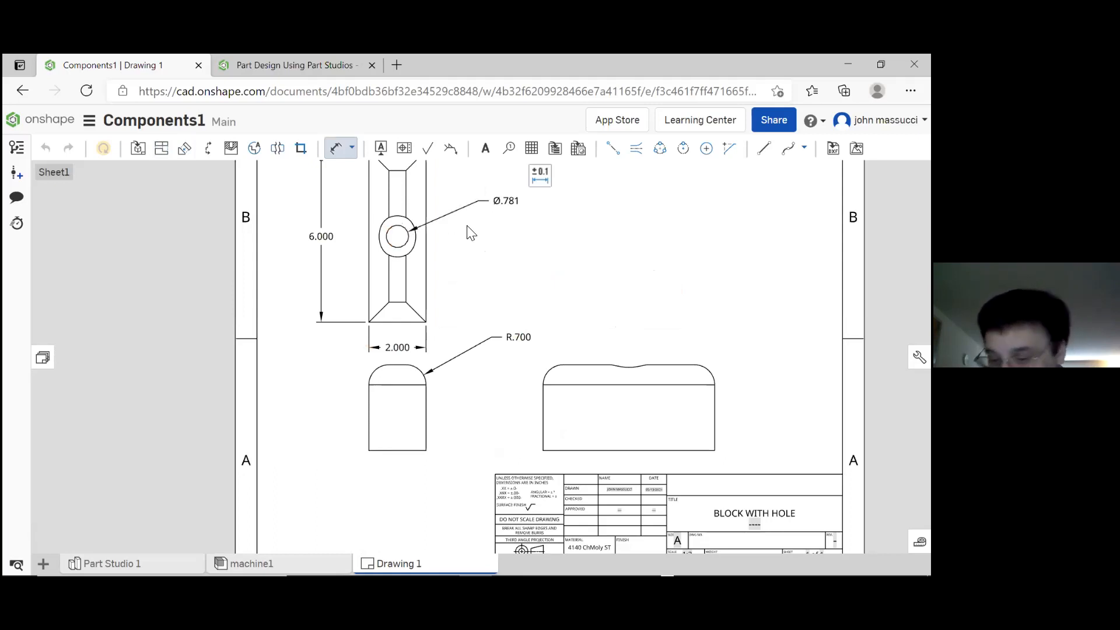
key("Escape")
Set the precision of the top view's vertical length dimension to one decimal place (0.1)
double_click(322, 238)
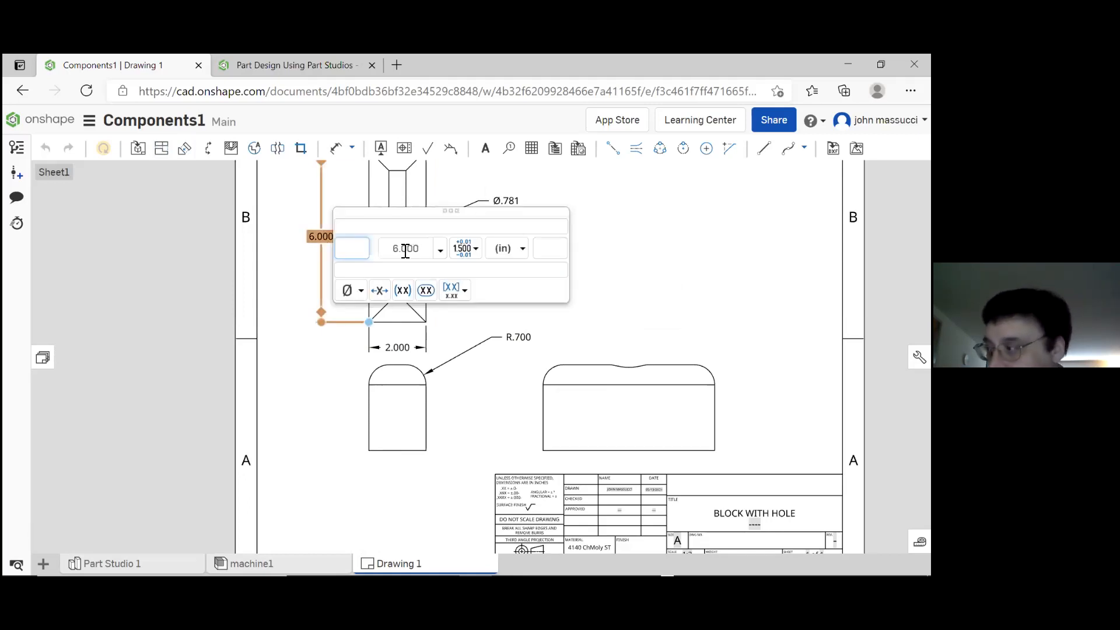
left_click(440, 251)
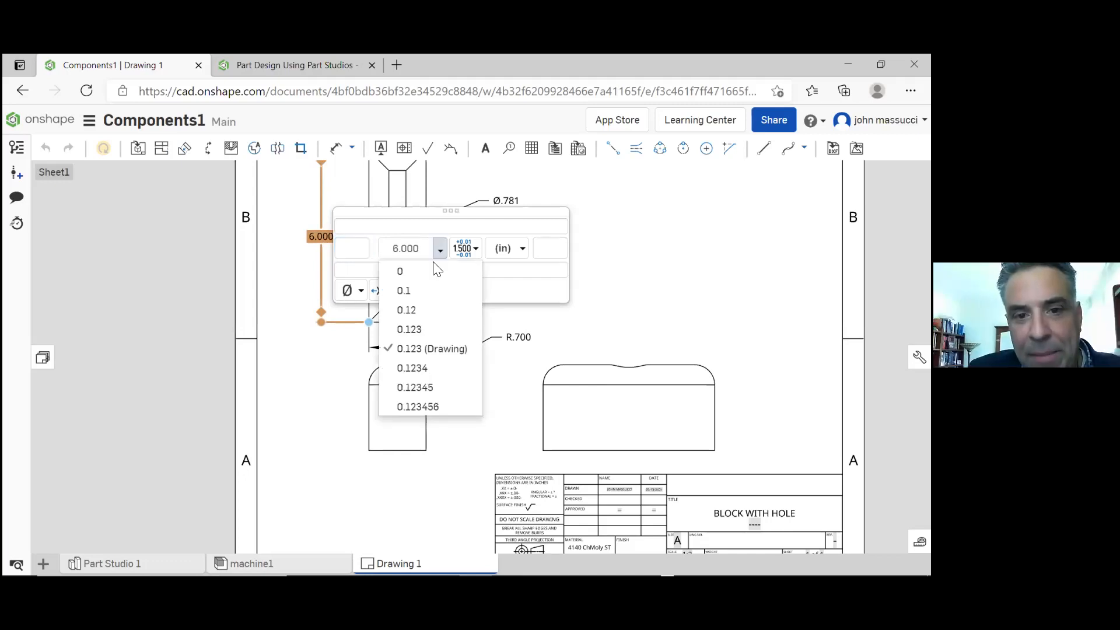
left_click(417, 291)
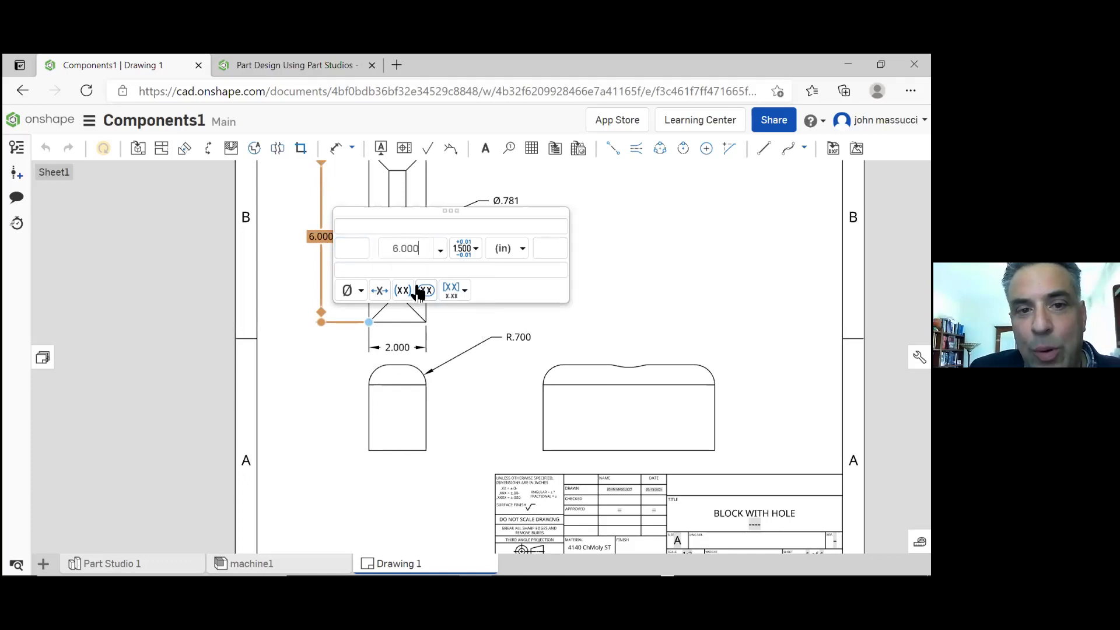
left_click(623, 237)
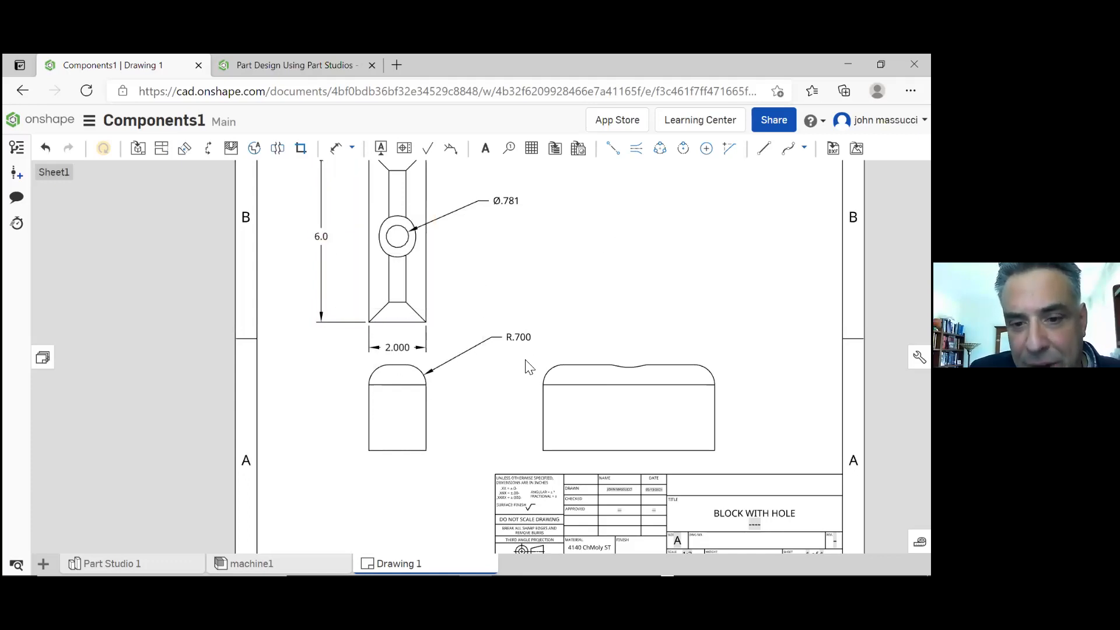
Examine the general decimal-place tolerance notes in the drawing's title block
scroll(572, 521, "down", 2)
scroll(582, 521, "up", 2)
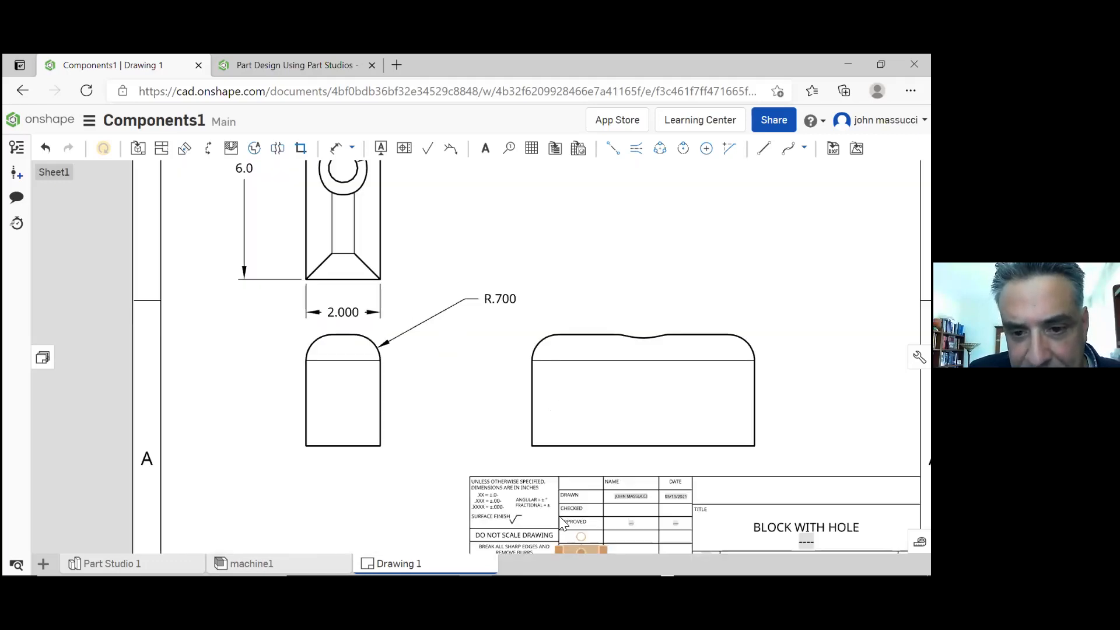
scroll(581, 521, "up", 3)
scroll(365, 462, "up", 2)
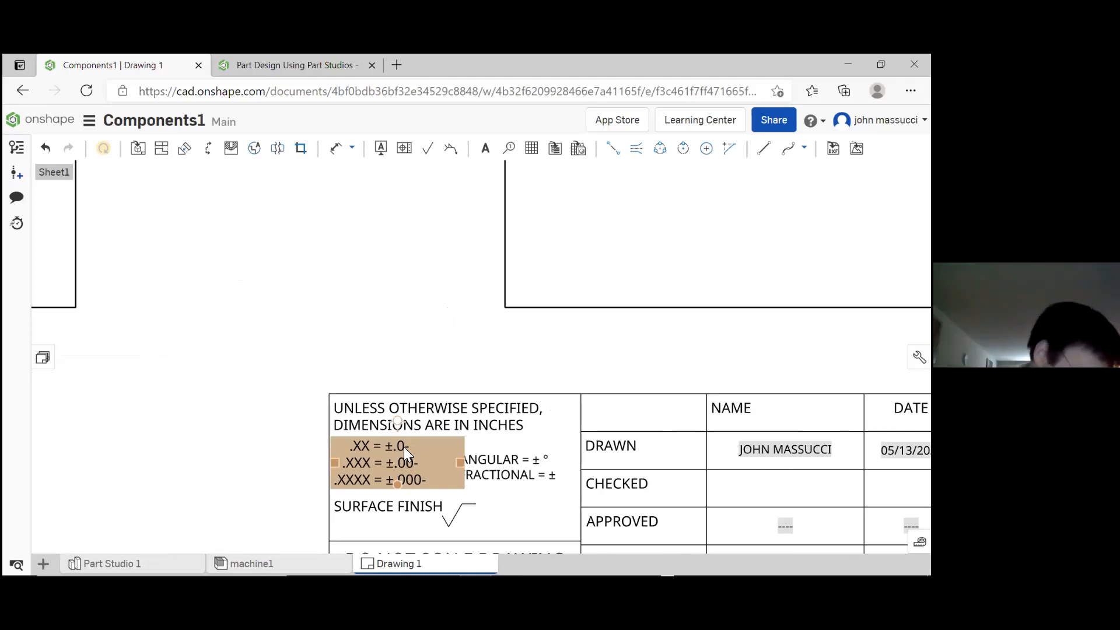
scroll(404, 447, "down", 8)
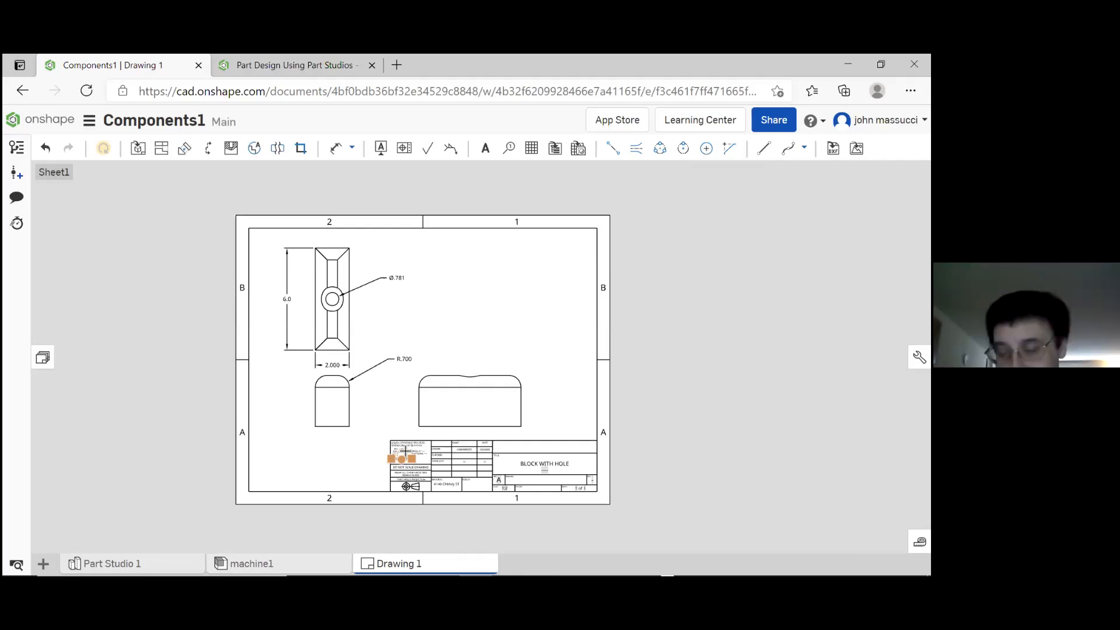
Review the view properties of bracket1's right view on the drawing
left_click(456, 429)
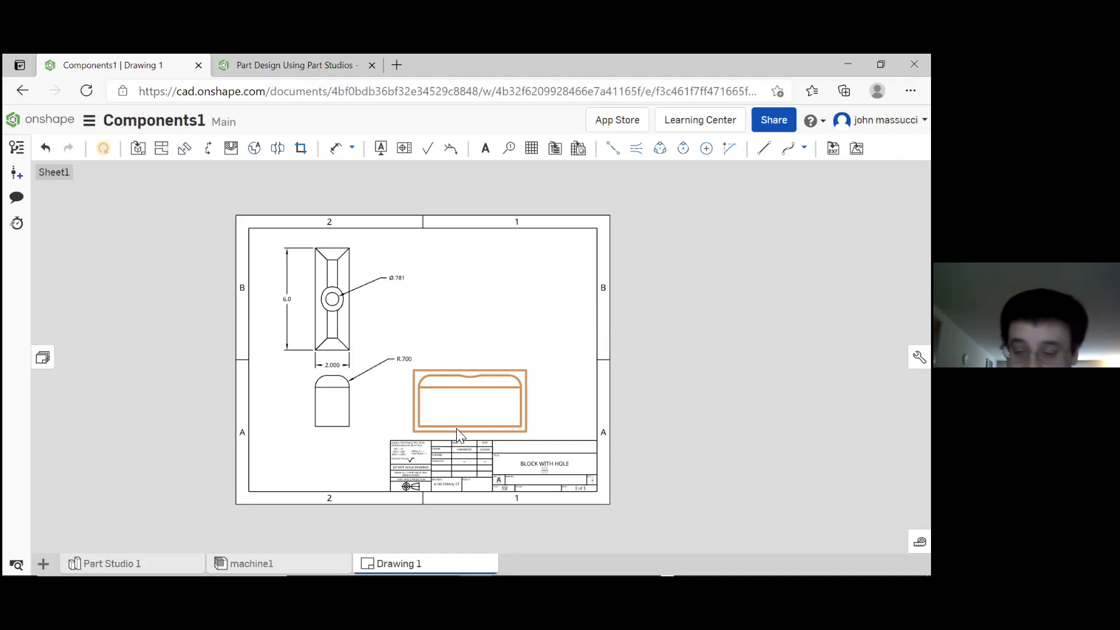
right_click(456, 428)
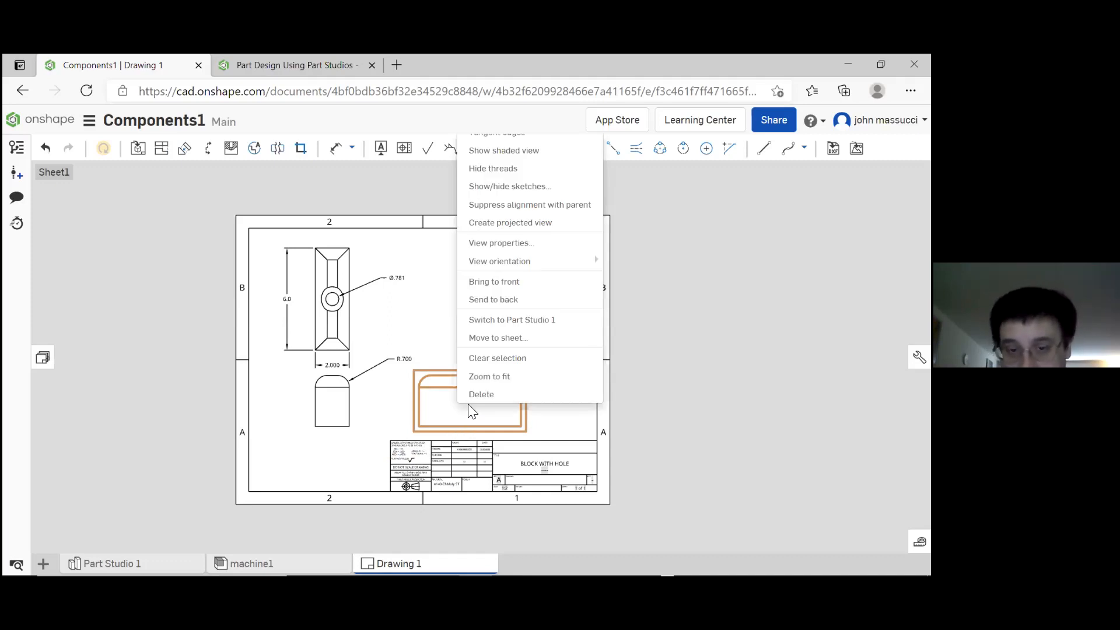
left_click(508, 245)
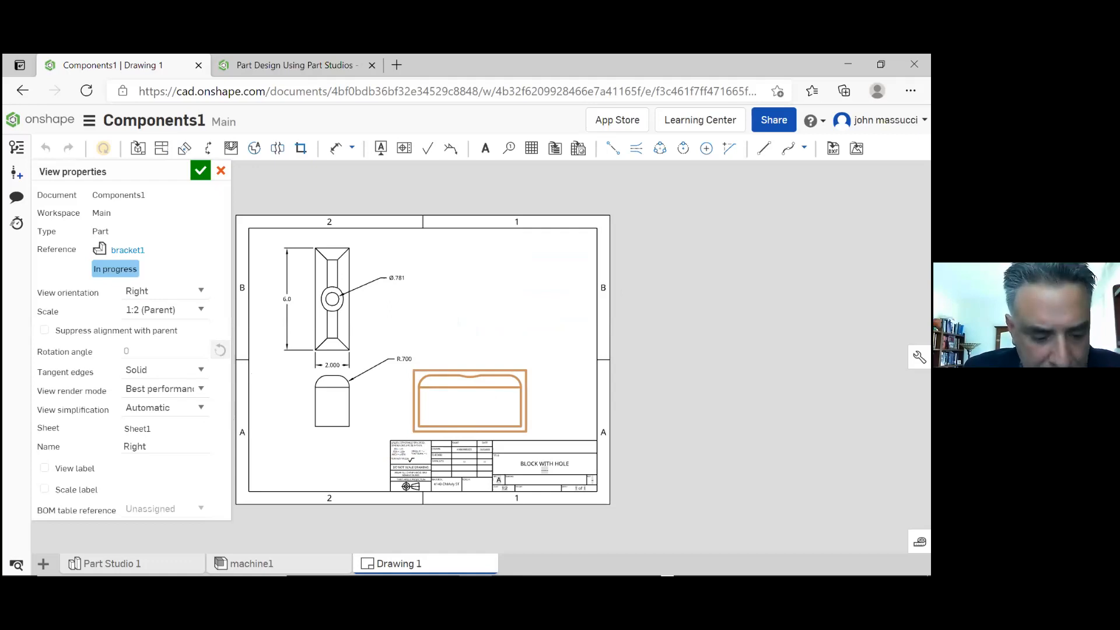
key("Return")
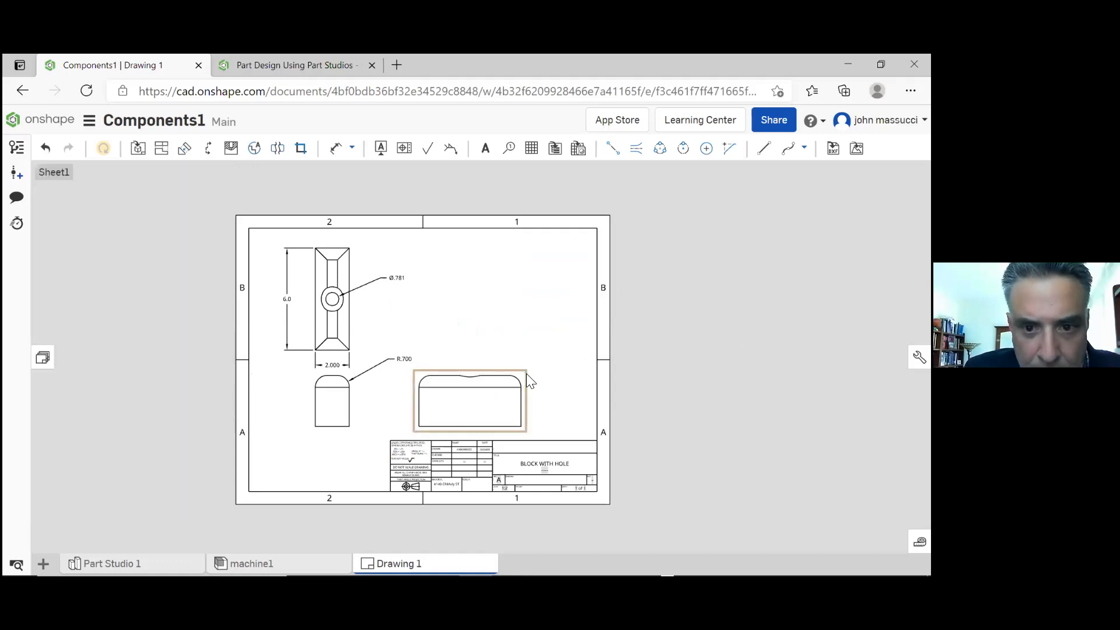
Check the view simplification options in the right view's properties and discard the dialog
right_click(527, 374)
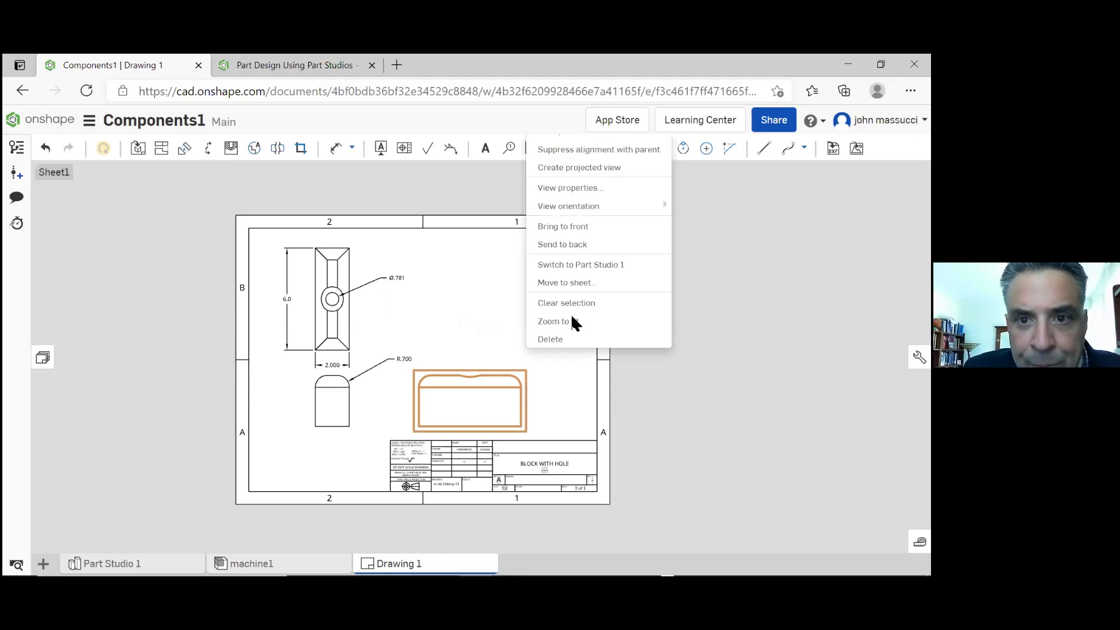
mouse_move(596, 213)
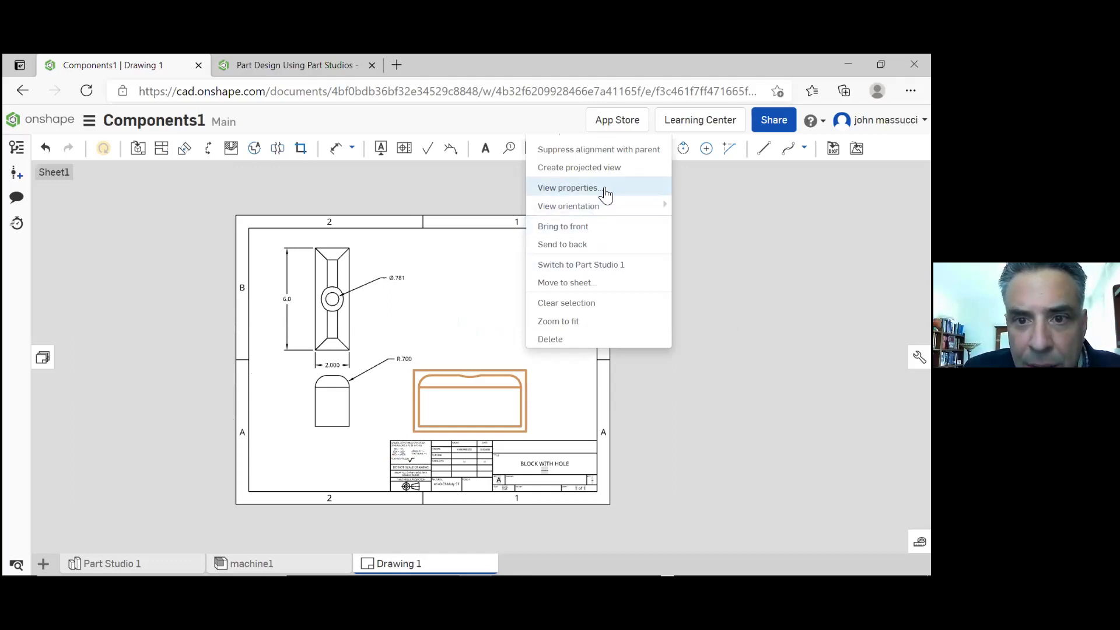
left_click(605, 189)
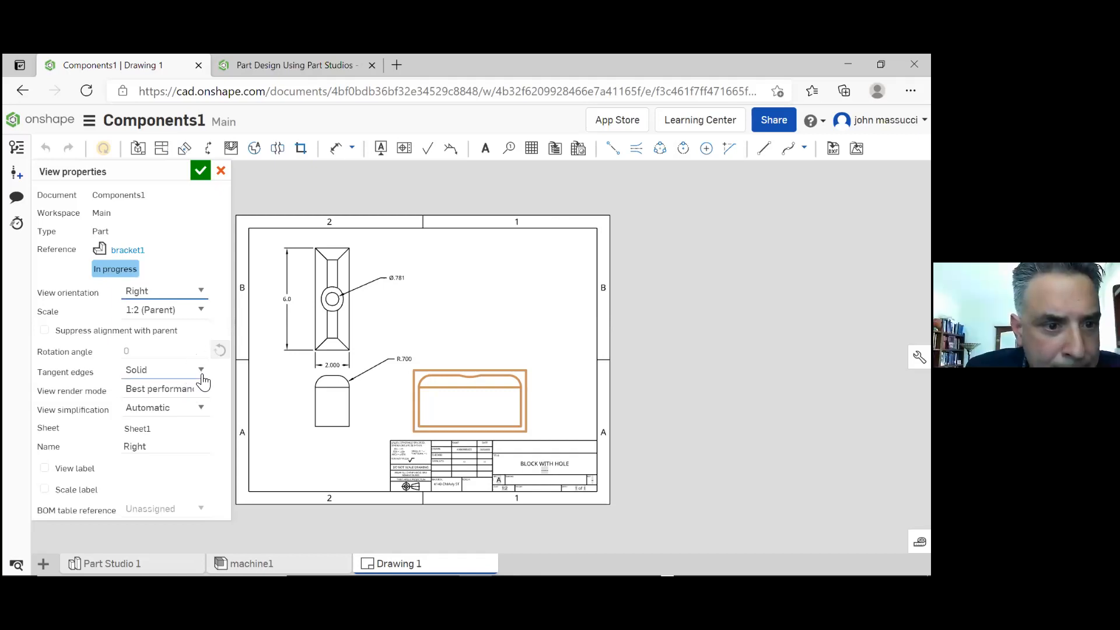
left_click(204, 410)
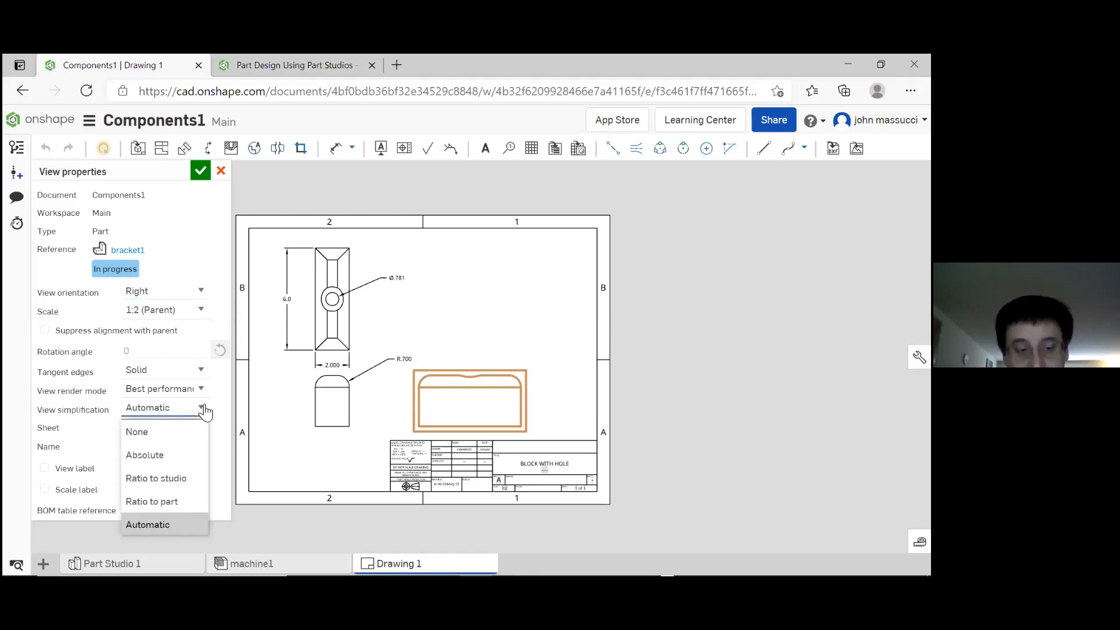
left_click(205, 411)
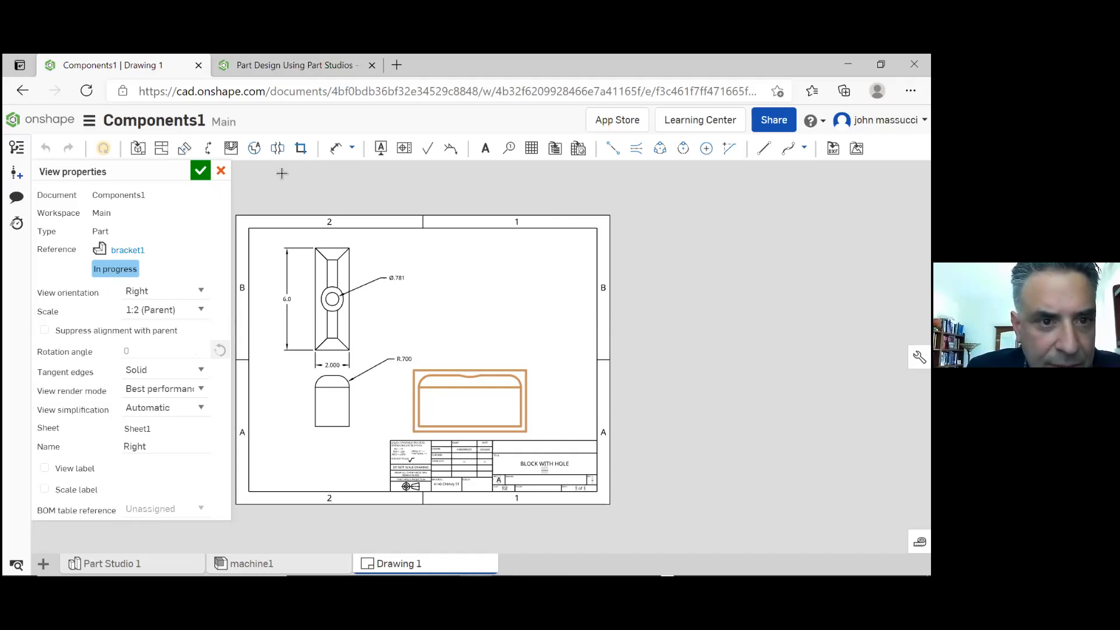
left_click(222, 172)
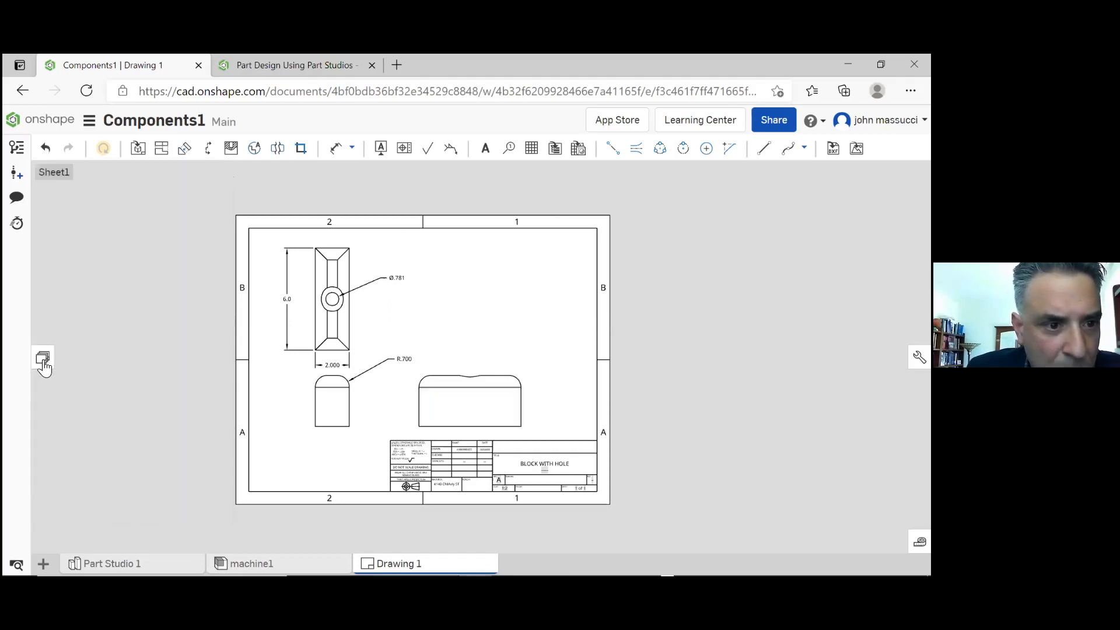
Show the drawing's sheet structure and highlight bracket1's front and right views on Sheet1
left_click(43, 358)
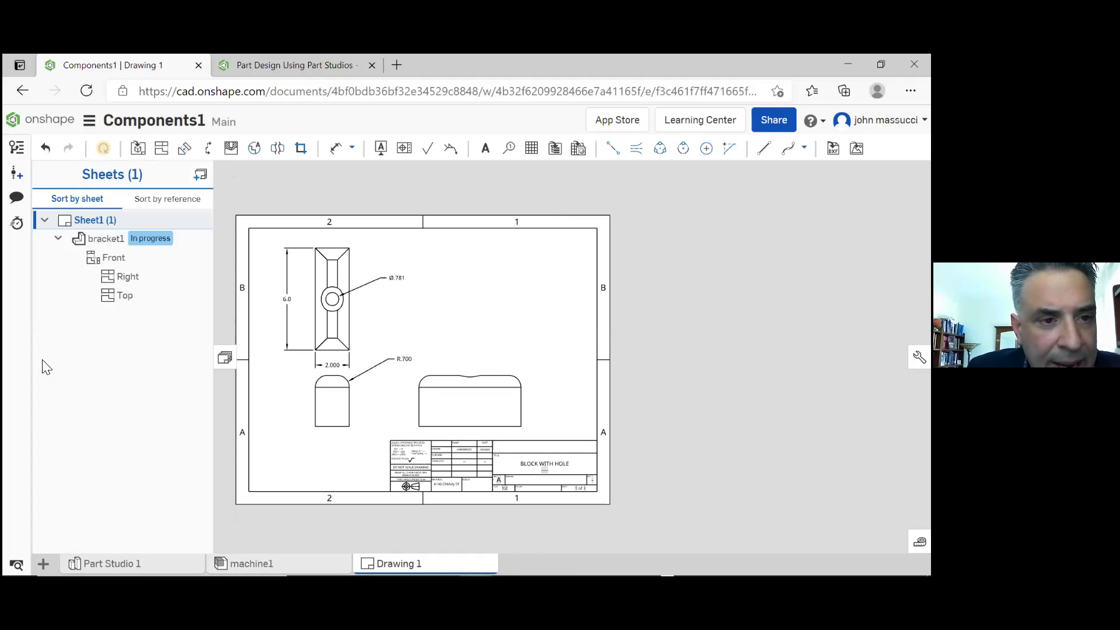
left_click(113, 237)
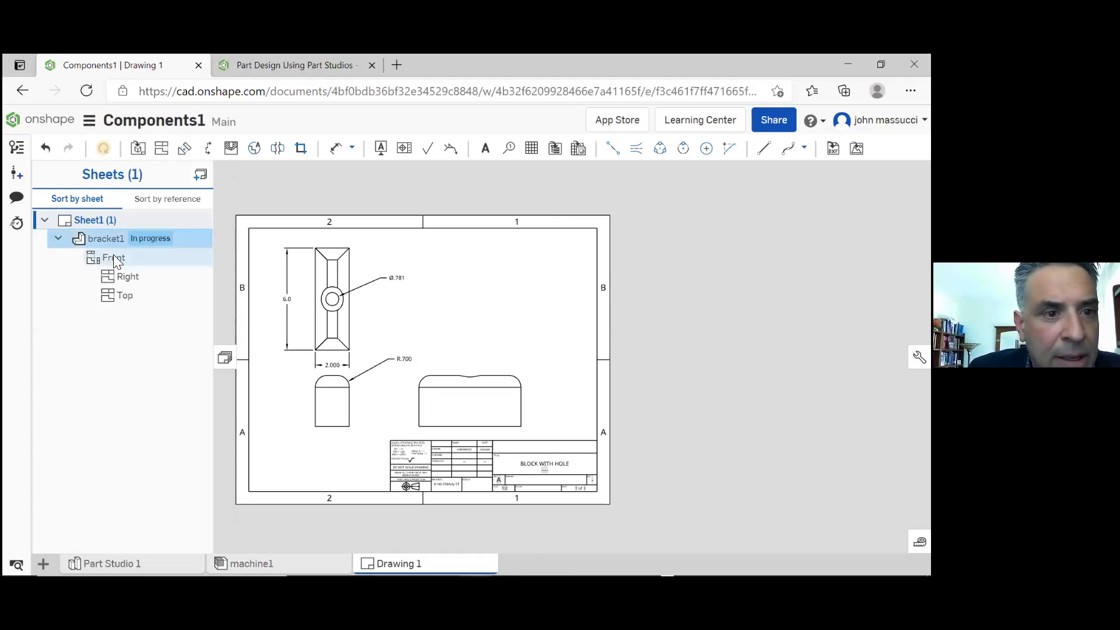
left_click(113, 254)
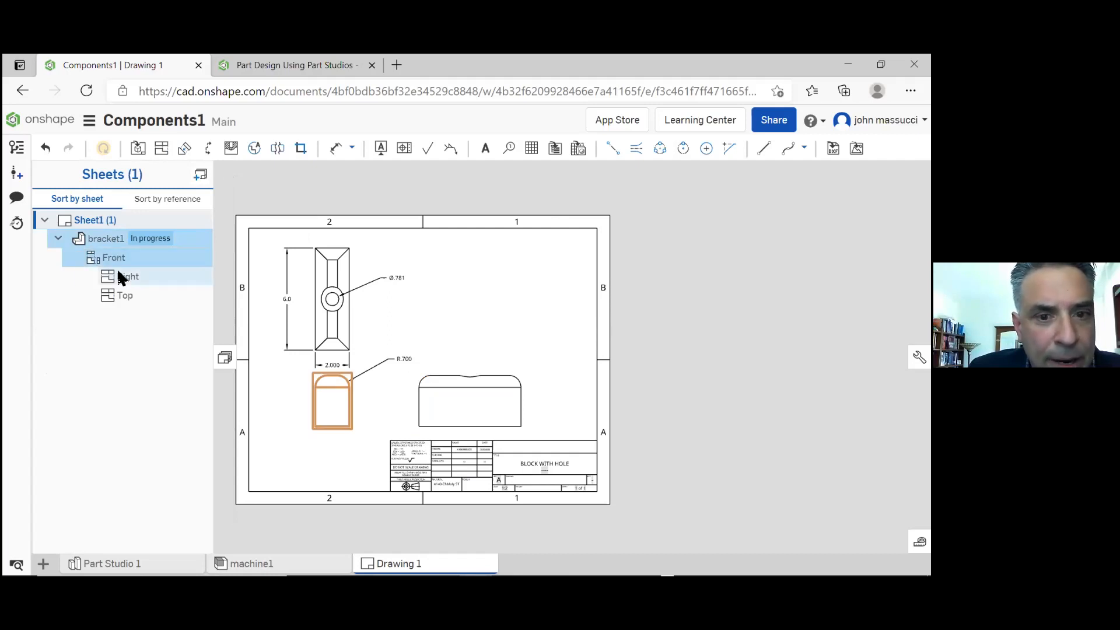
left_click(122, 277)
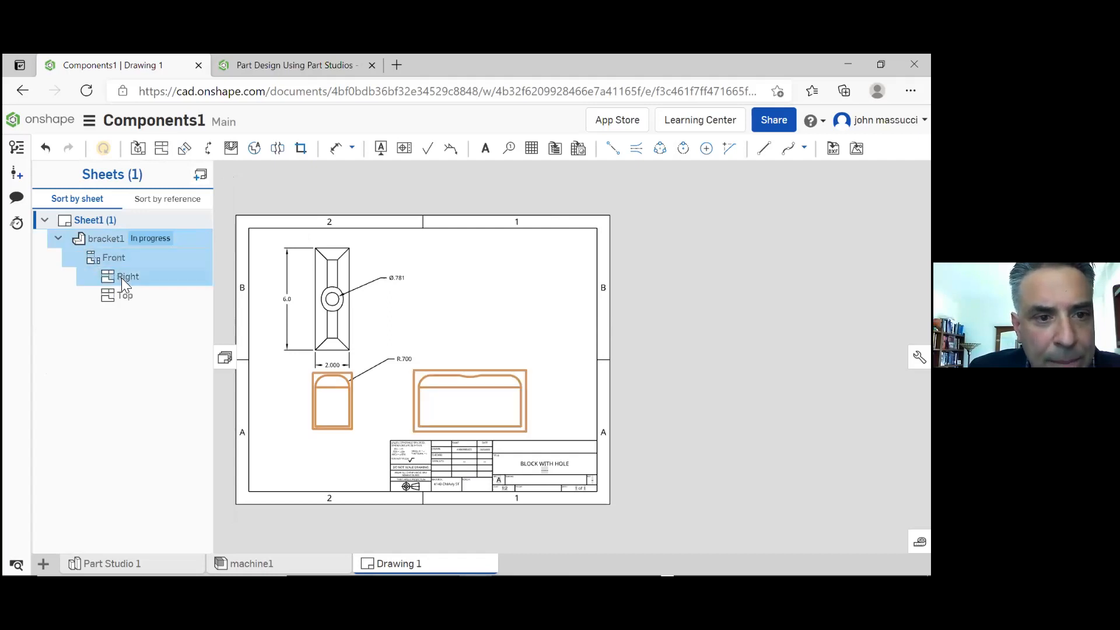
left_click(155, 310)
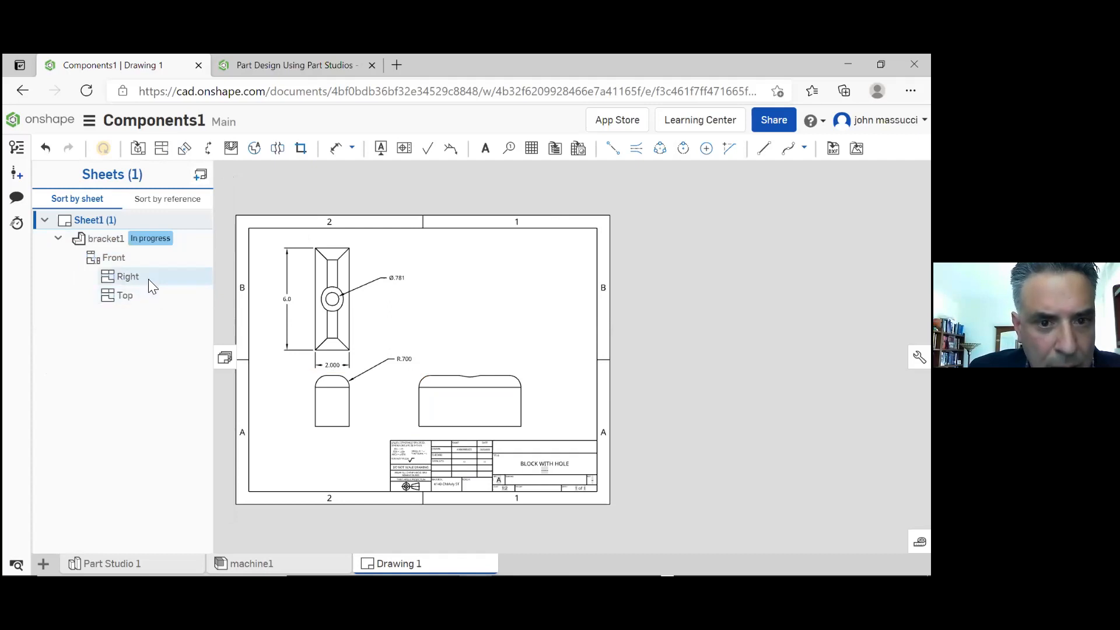
Inspect the Right view's properties from the sheet structure and dismiss them without changes
left_click(148, 279)
right_click(148, 279)
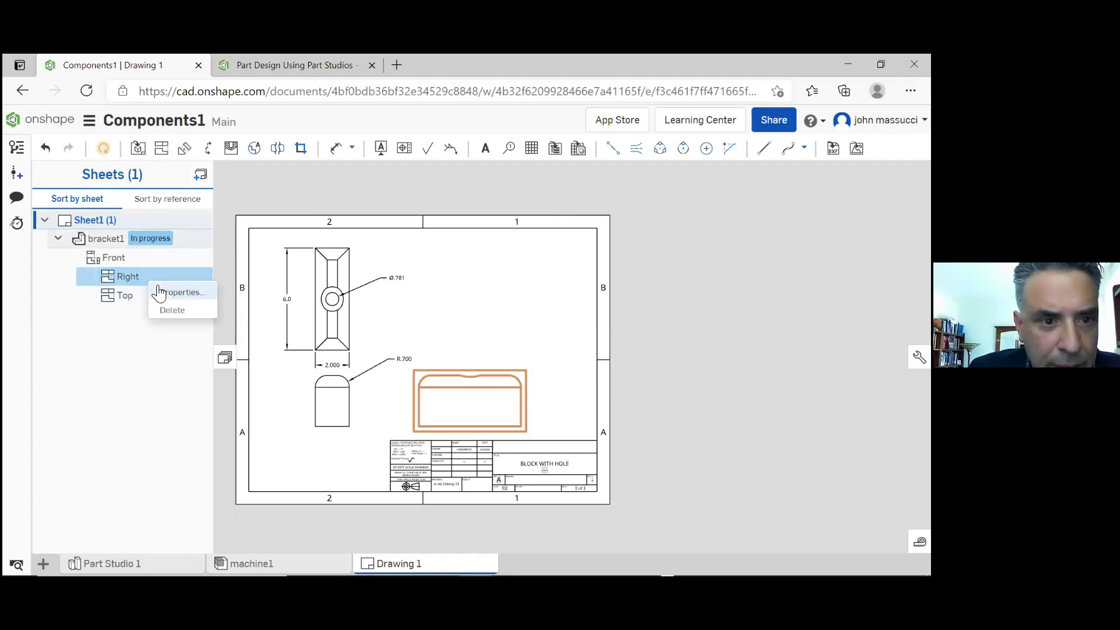
left_click(162, 288)
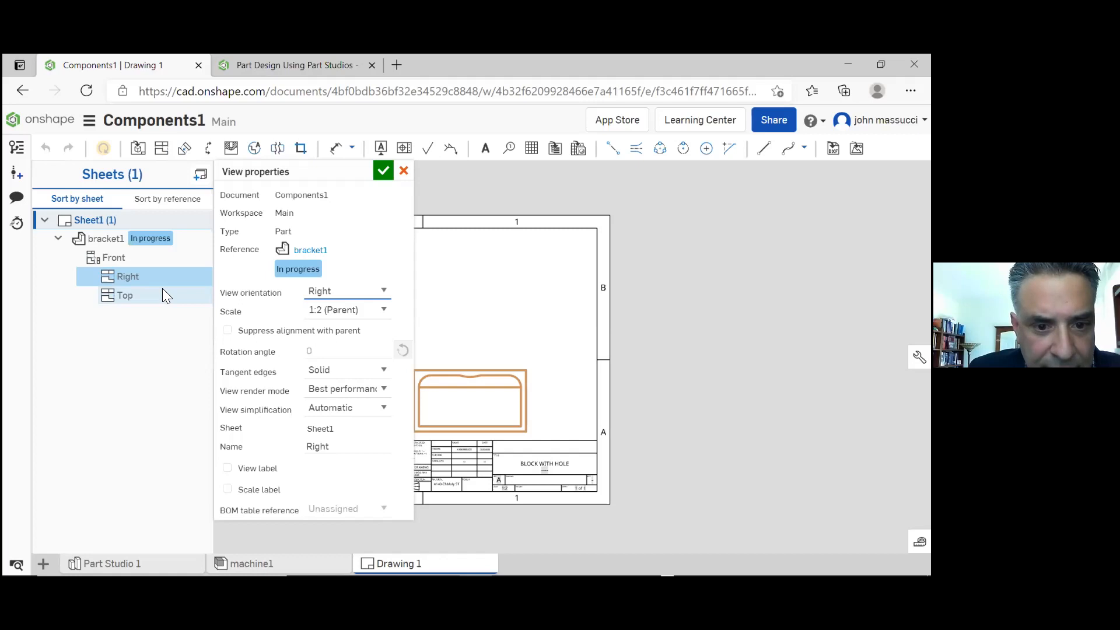
left_click(708, 398)
key("Escape")
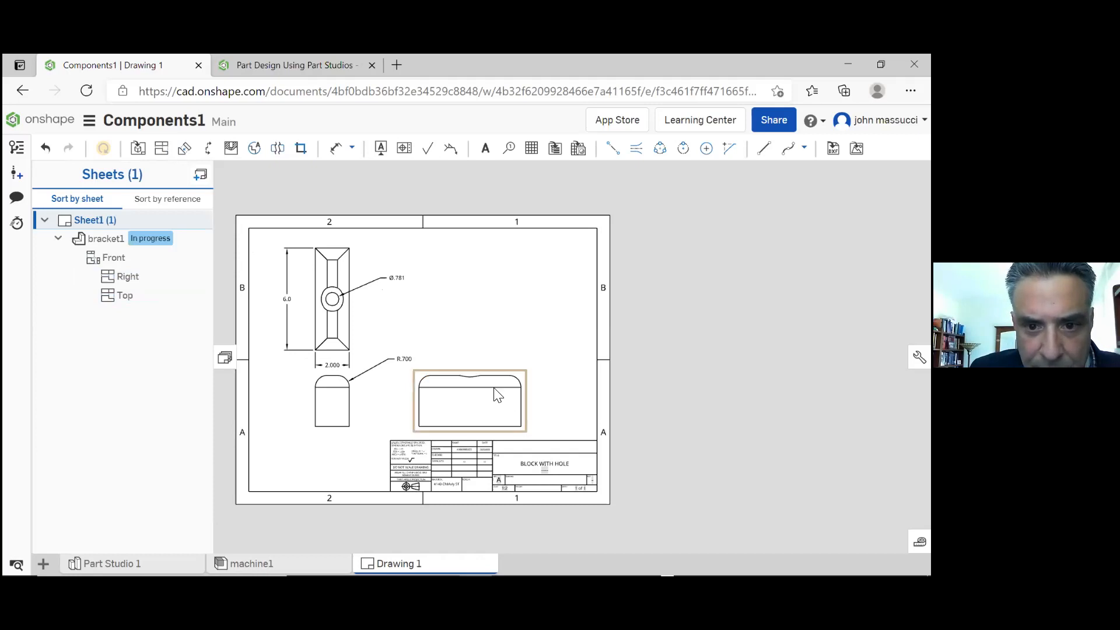
Review the scale and tangent edge options in the right view's properties and discard the dialog
right_click(498, 395)
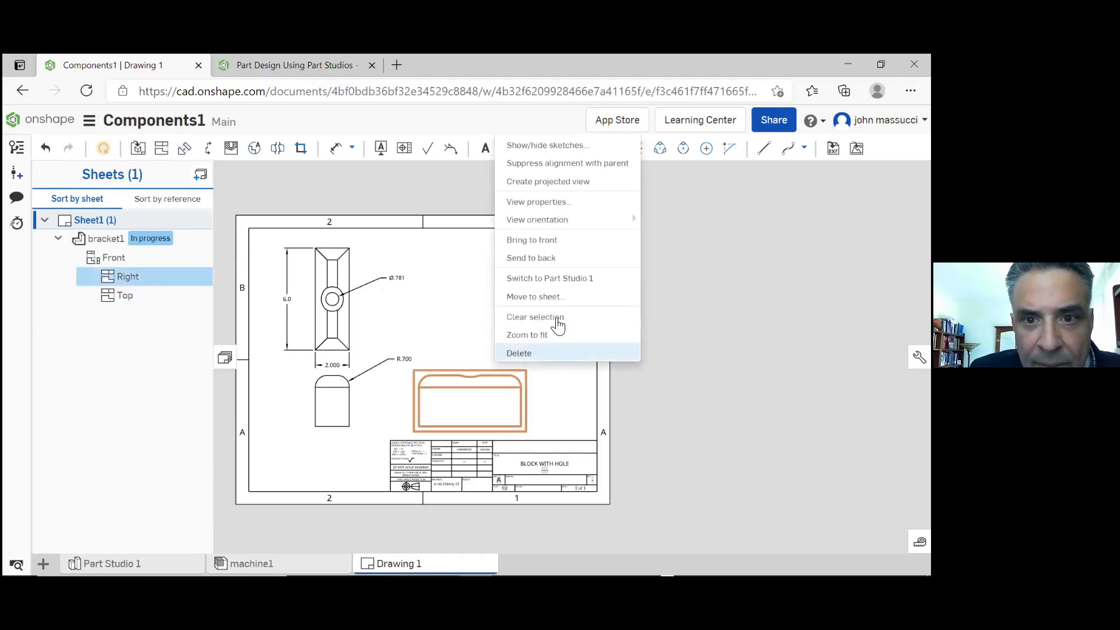
mouse_move(567, 228)
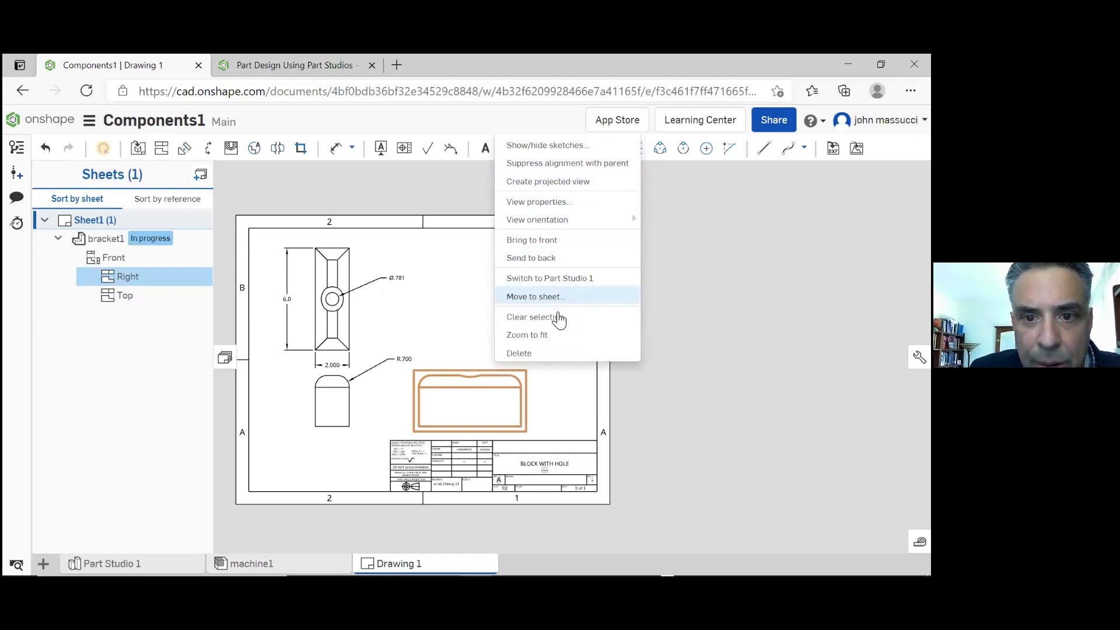
left_click(566, 205)
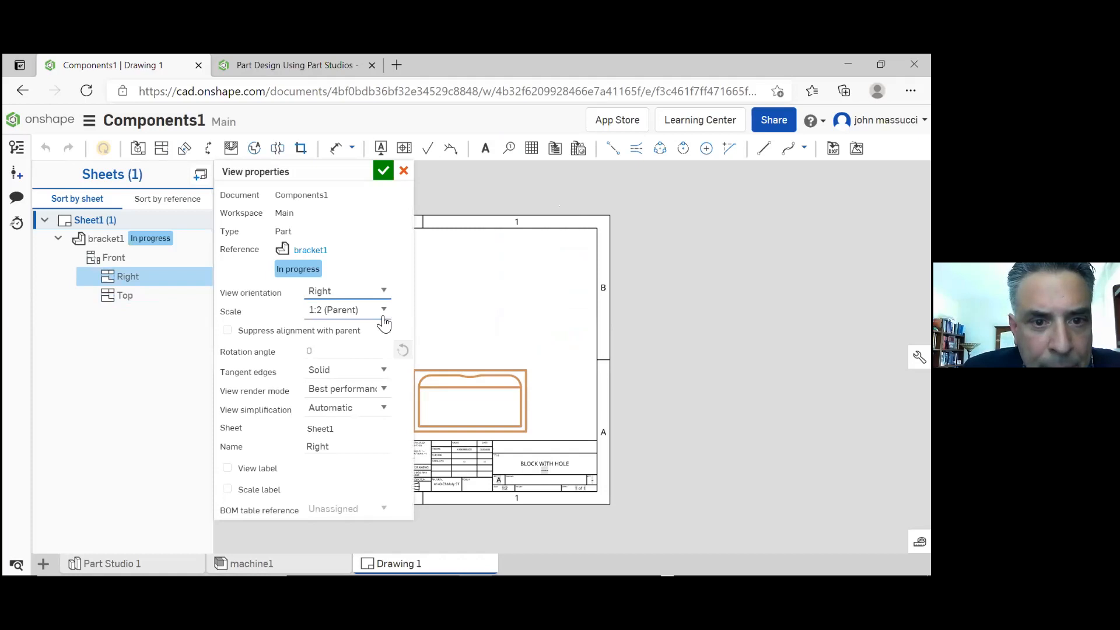
left_click(385, 312)
left_click(385, 312)
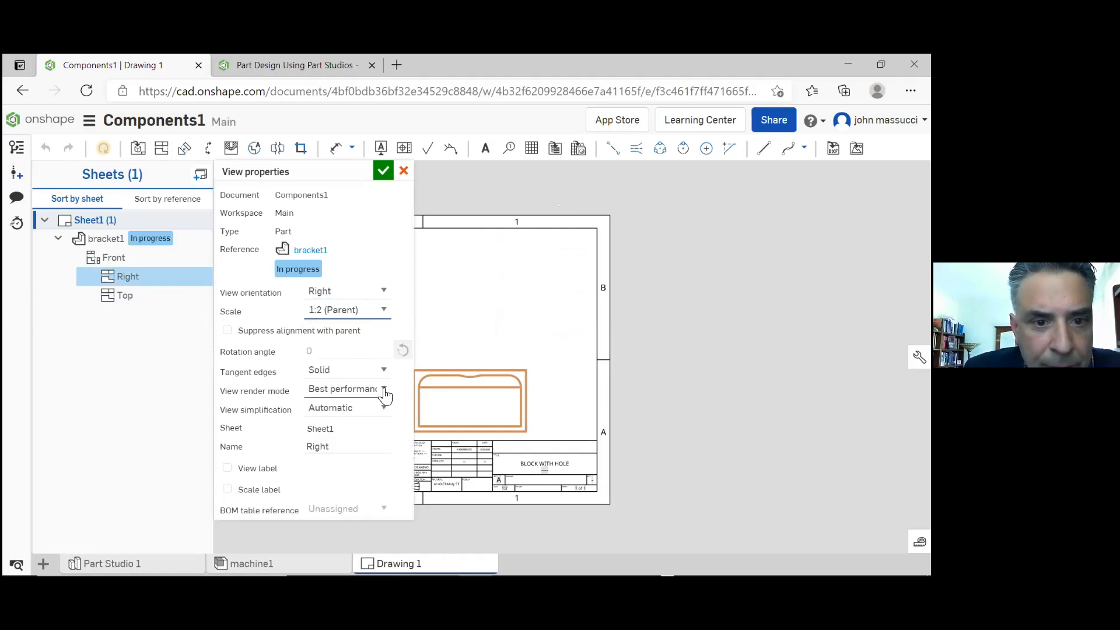
left_click(385, 375)
left_click(385, 374)
left_click(385, 376)
left_click(385, 376)
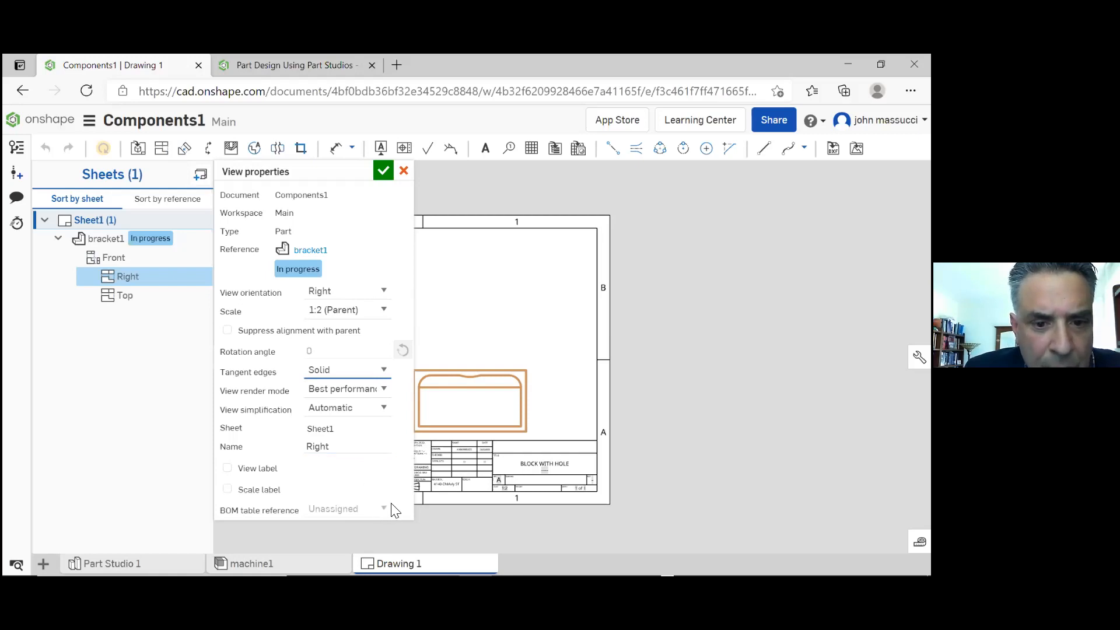
left_click(402, 171)
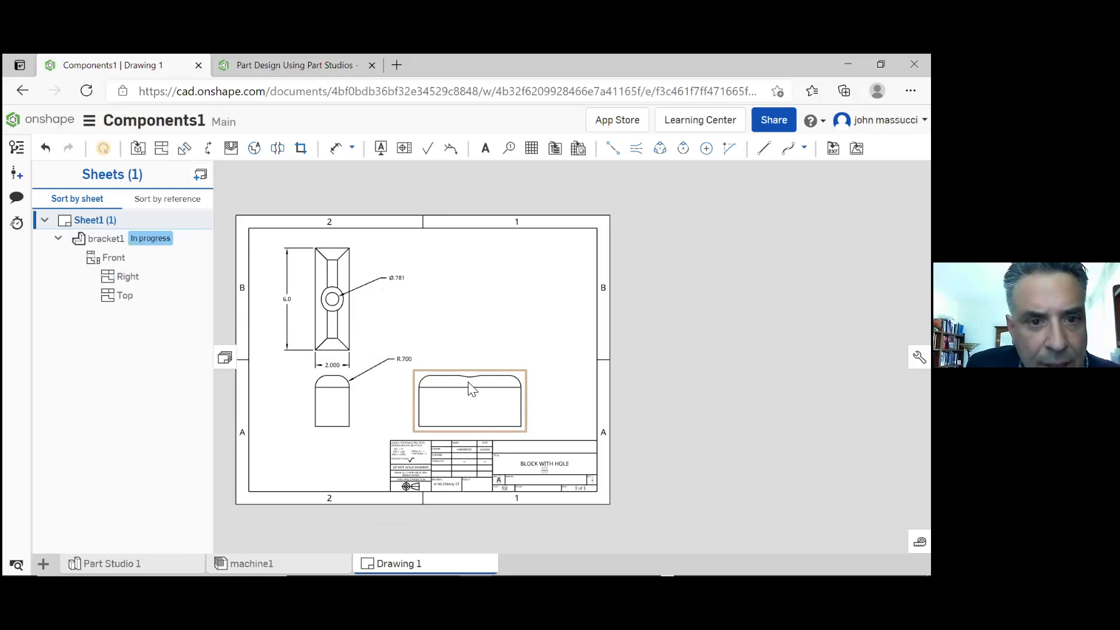
Collapse and reopen the sheet structure, and check the options available for bracket1's front view
left_click(224, 360)
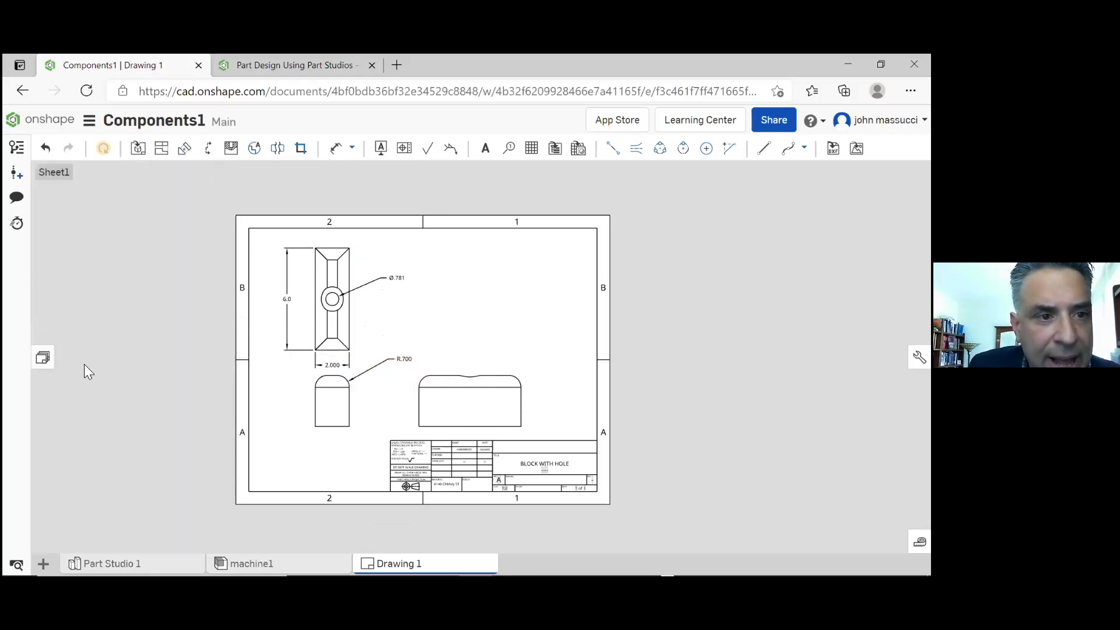
left_click(43, 359)
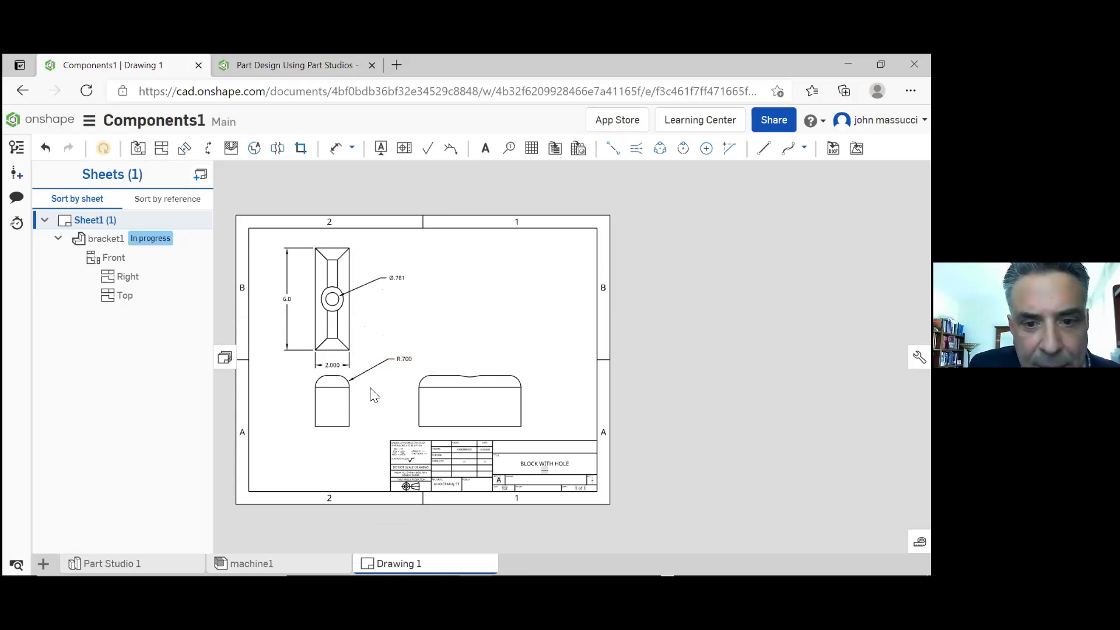
left_click(331, 403)
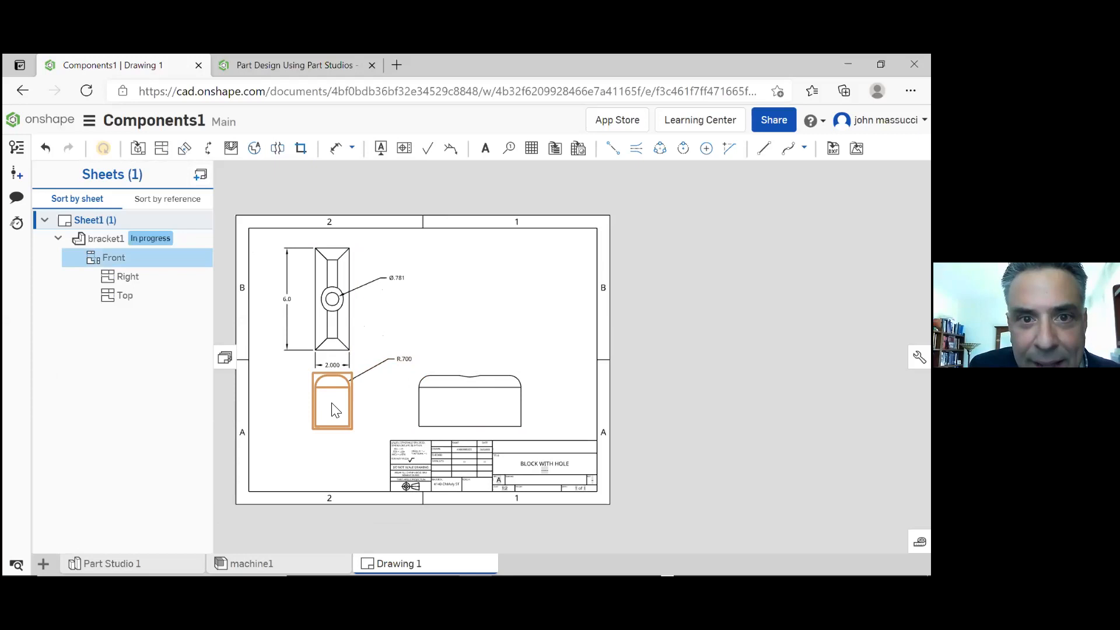
right_click(333, 407)
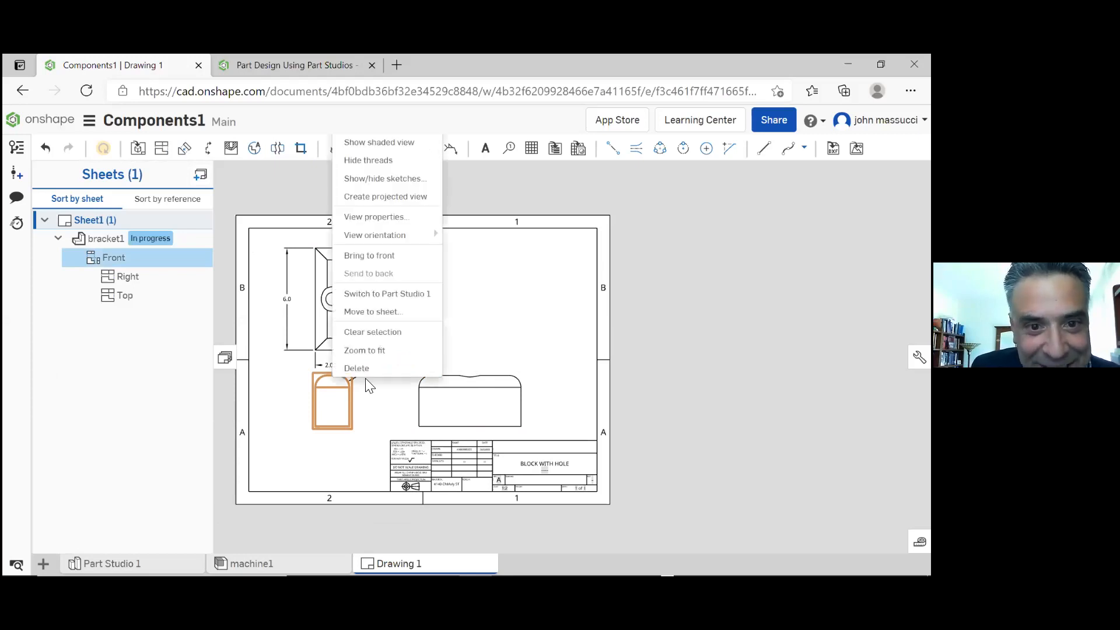
mouse_move(384, 243)
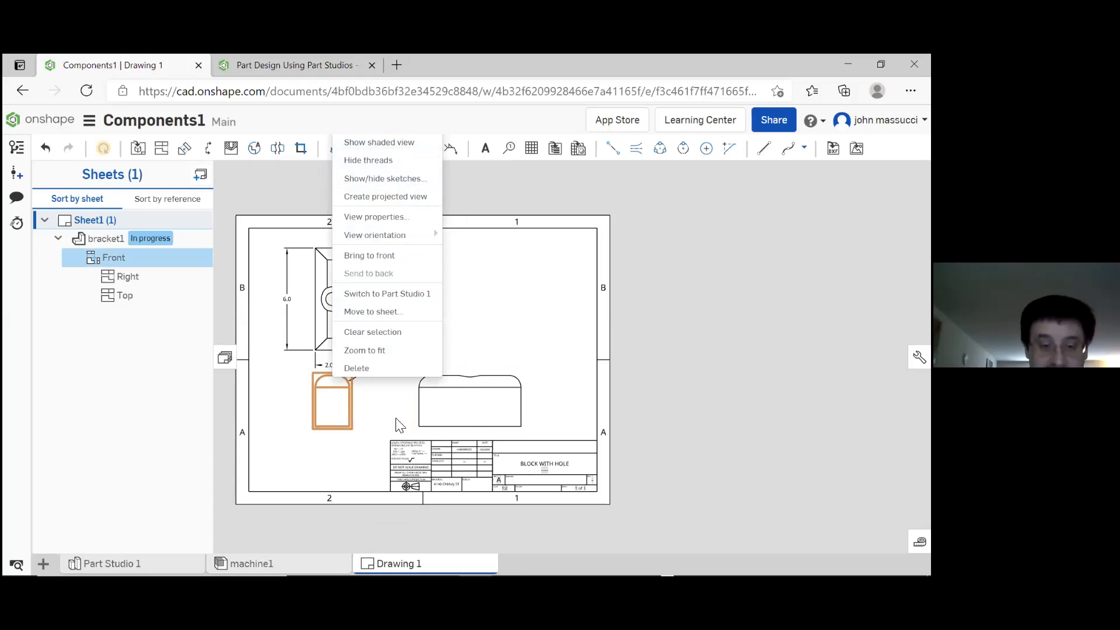
left_click(326, 430)
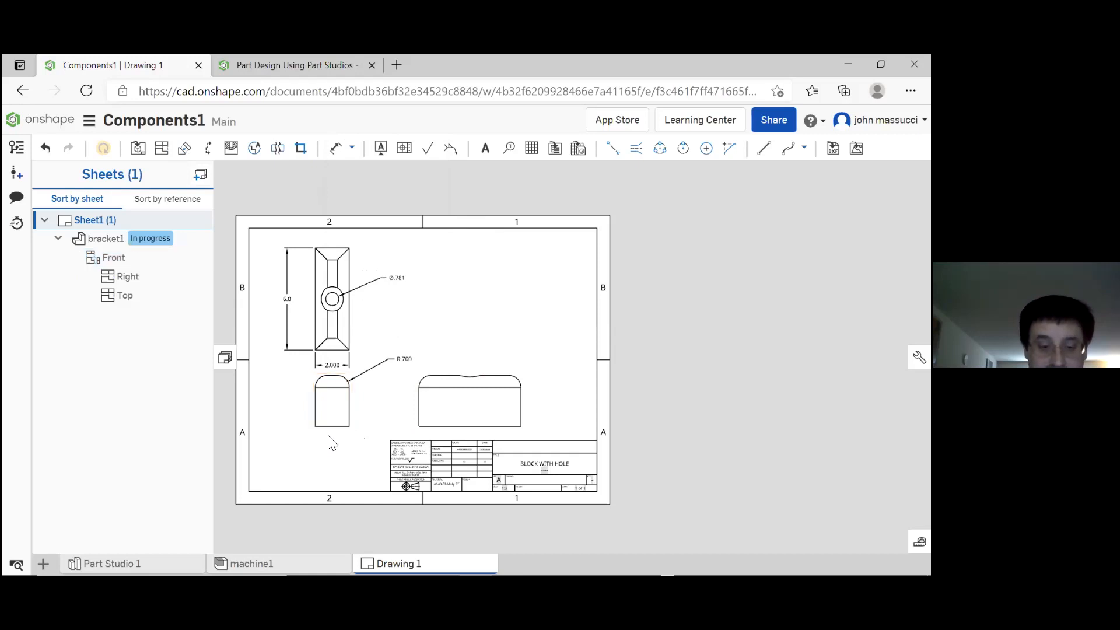
Inspect the front view's properties on the drawing and dismiss them without changes
right_click(335, 434)
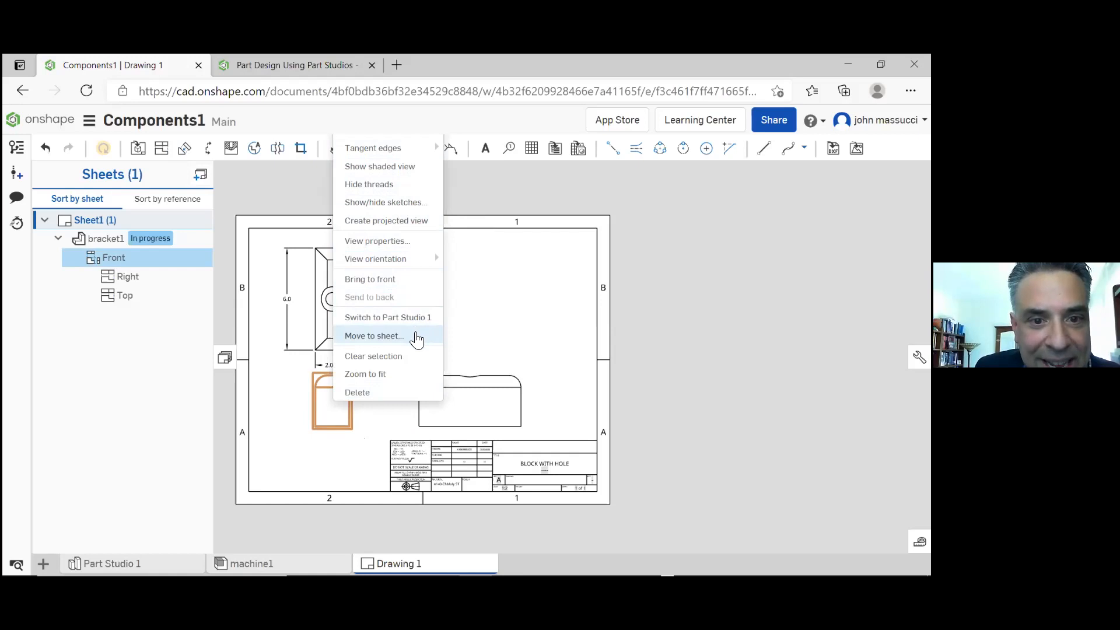
left_click(351, 465)
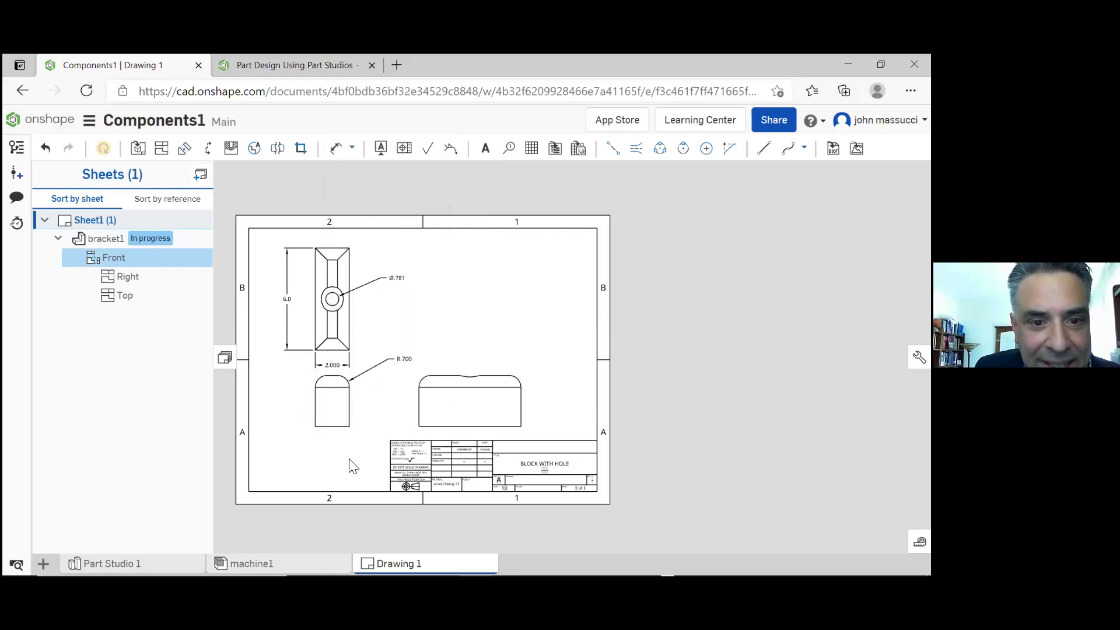
left_click(343, 399)
right_click(343, 399)
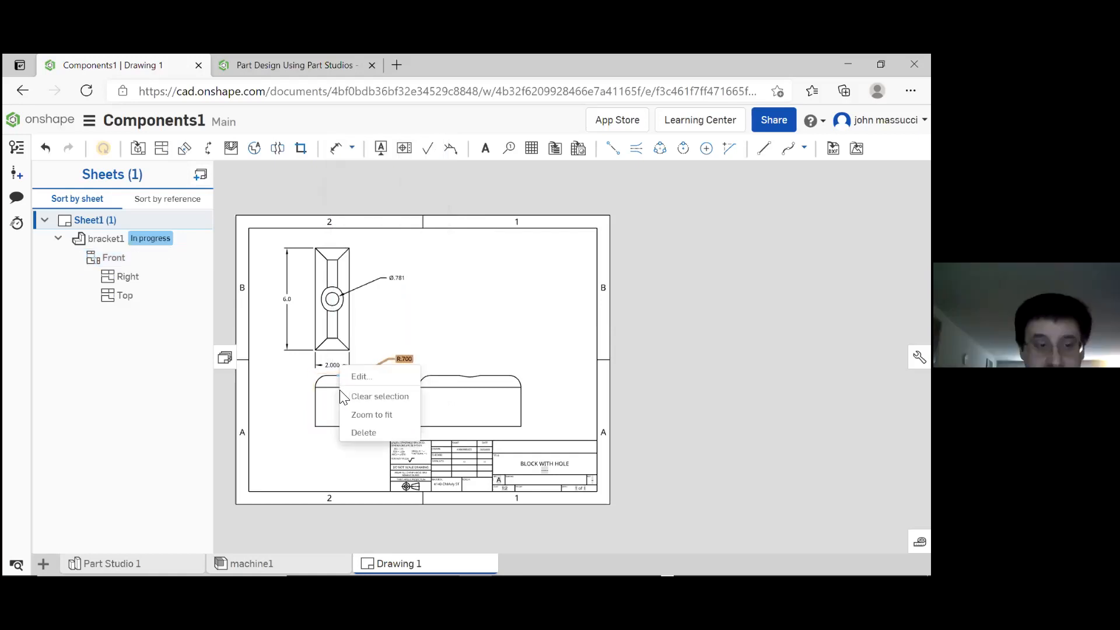
left_click(325, 446)
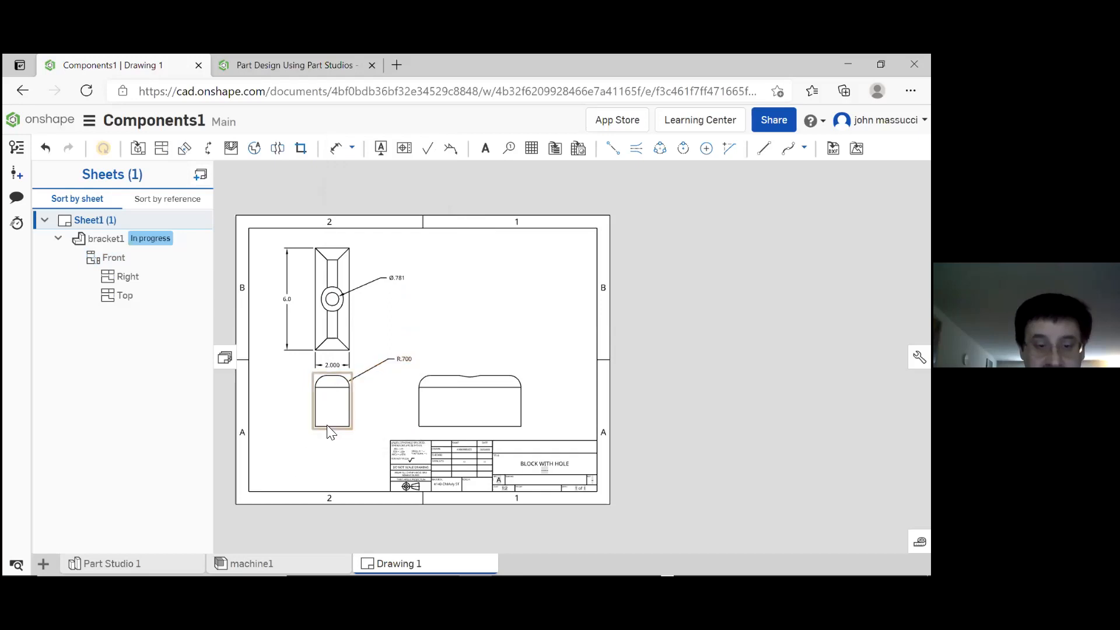
double_click(330, 427)
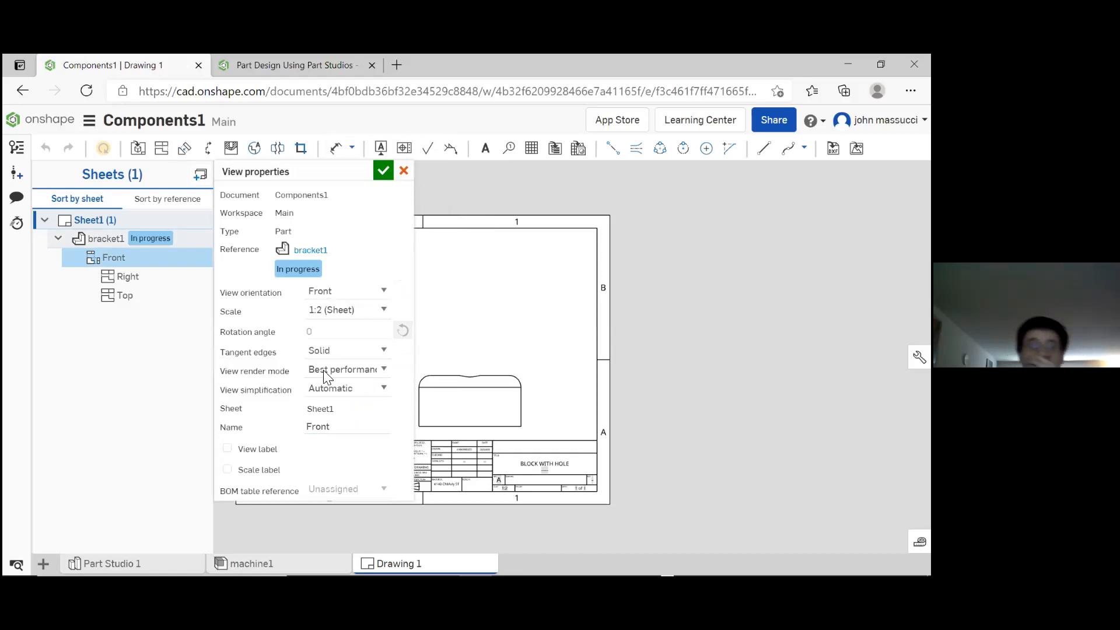
left_click(403, 170)
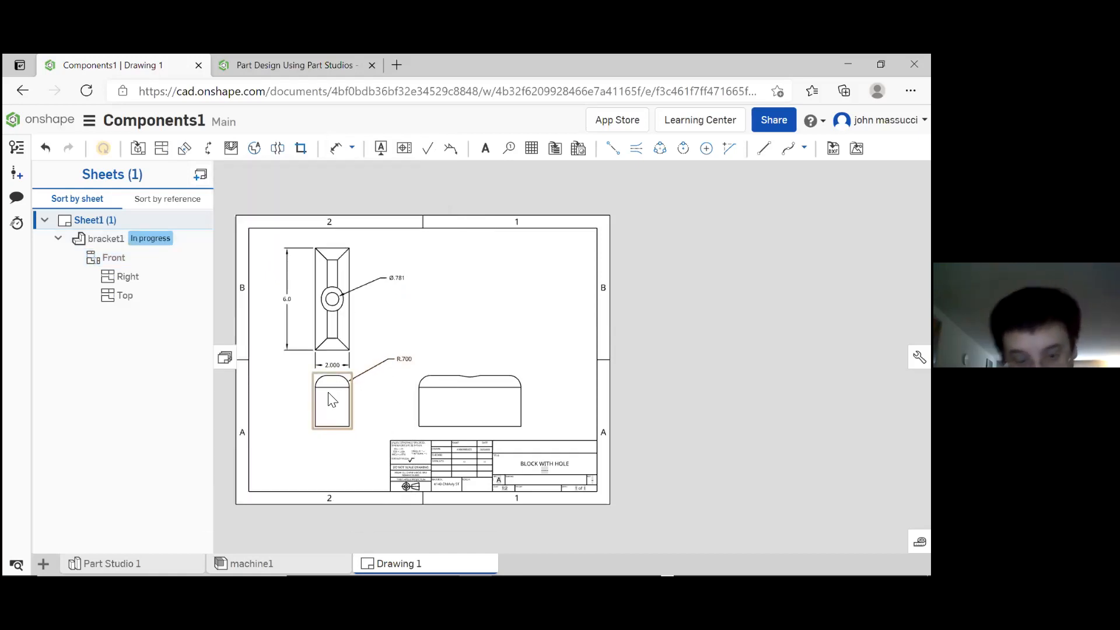
Compare the options available for the front and right views, including the right view's orientation choices
left_click(331, 401)
right_click(332, 401)
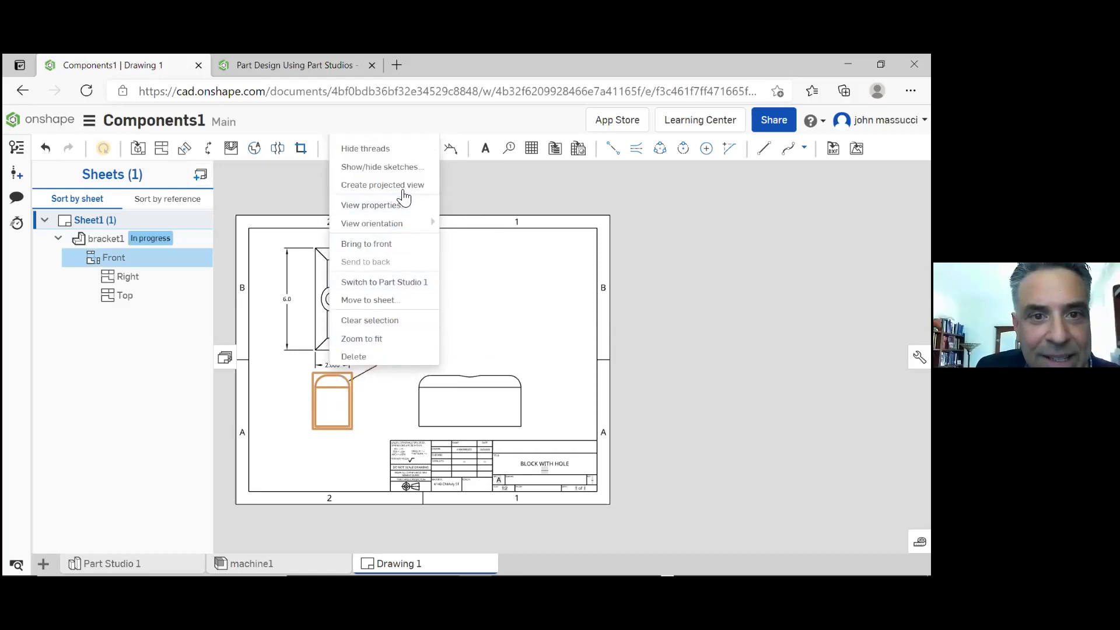
left_click(458, 272)
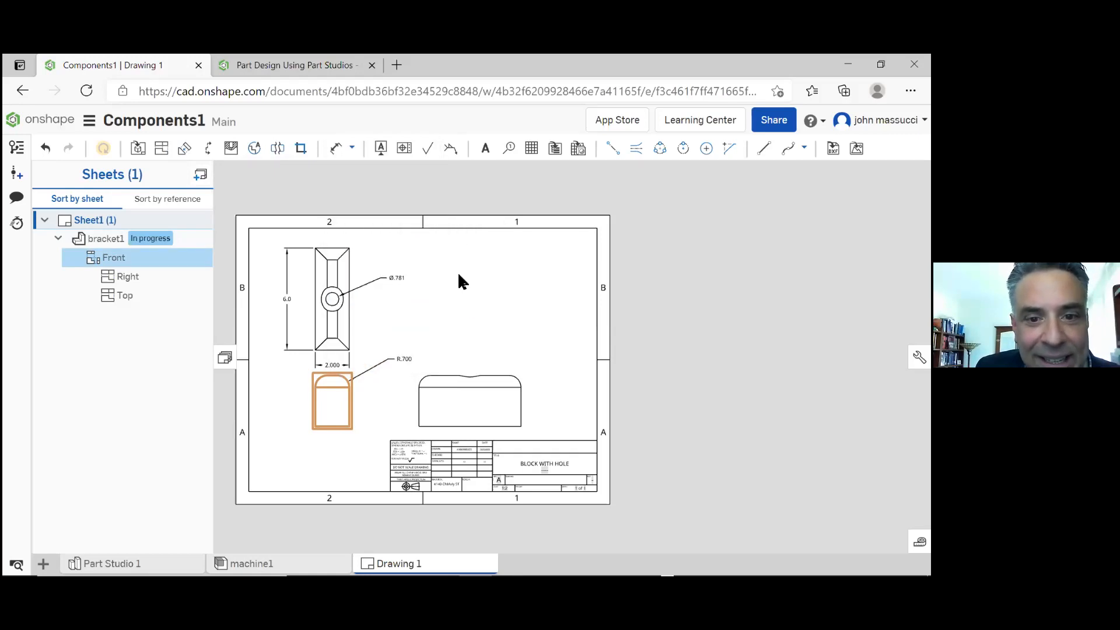
left_click(471, 393)
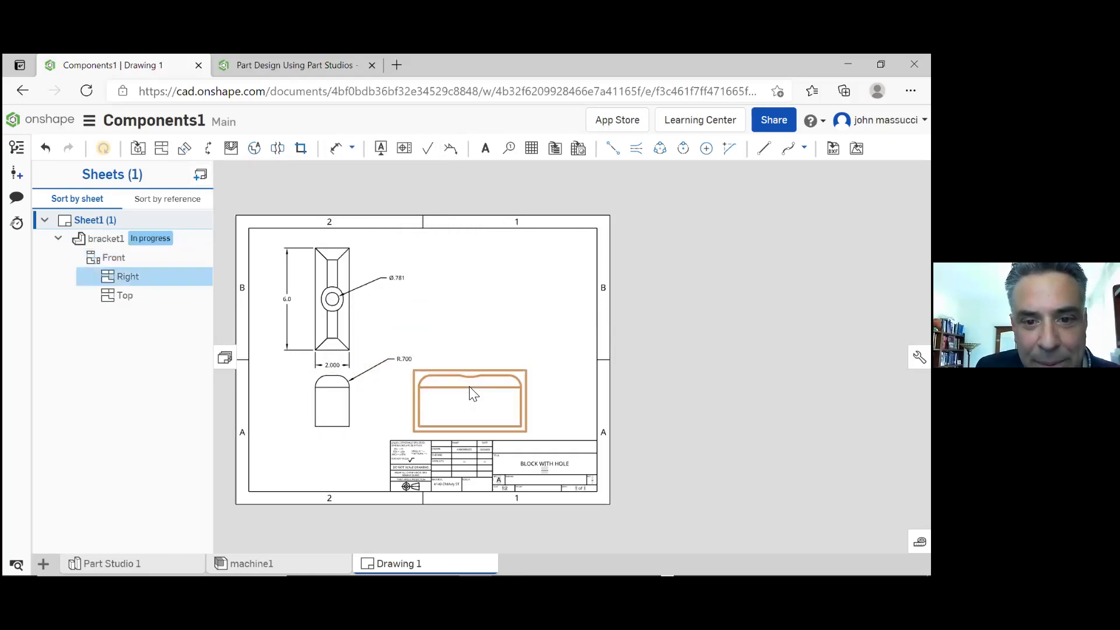
right_click(471, 393)
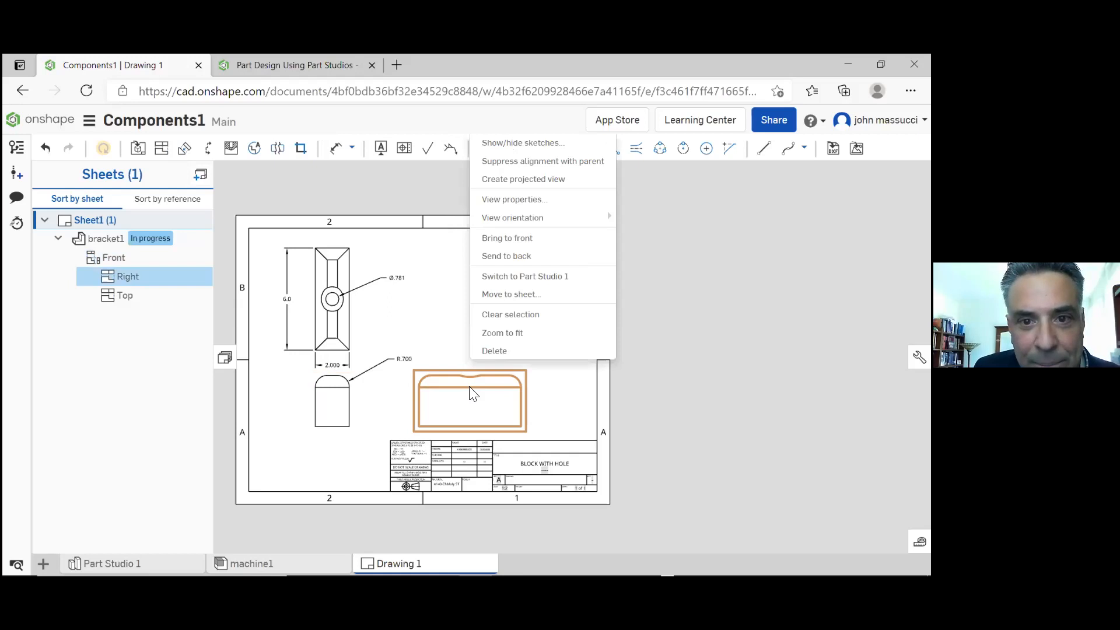
mouse_move(555, 215)
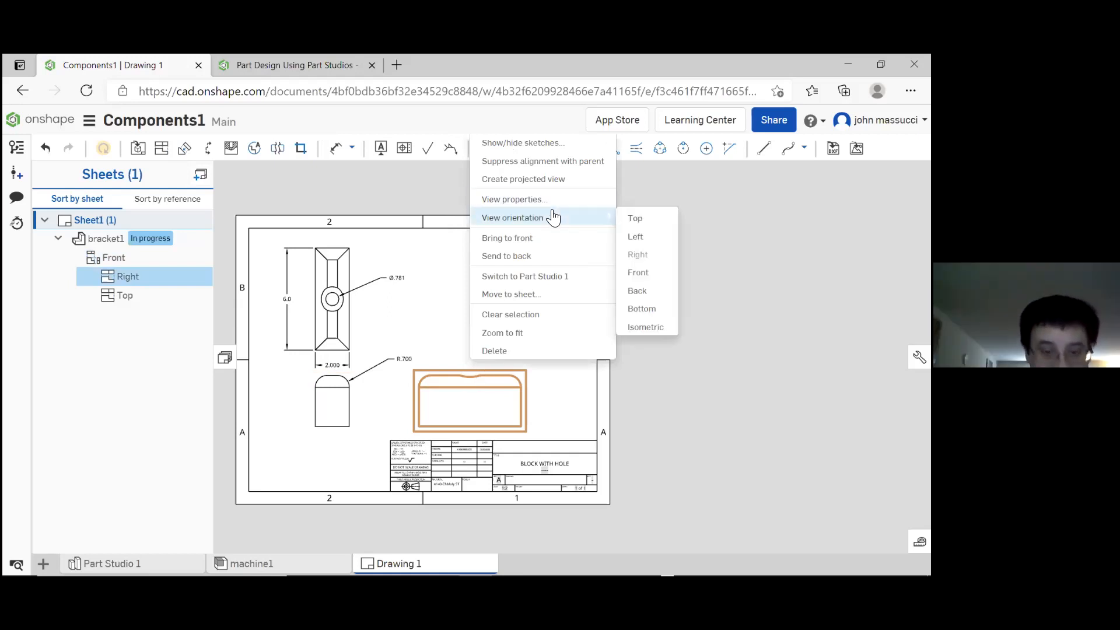
left_click(660, 413)
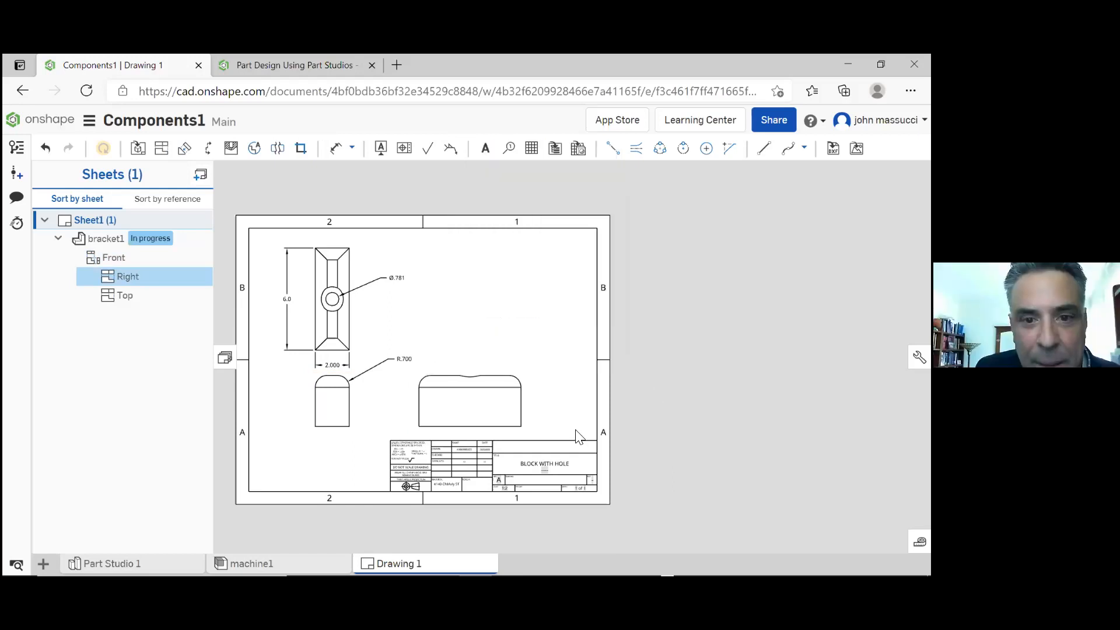
Show hidden lines in bracket1's right view and inspect the hole in it
scroll(584, 437, "up", 5)
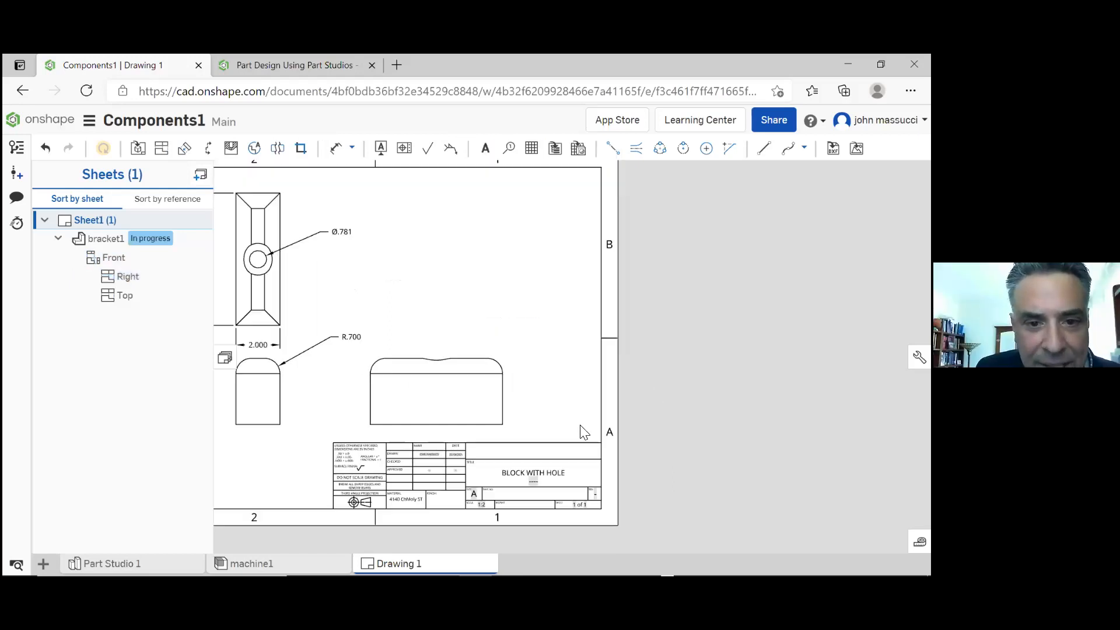
left_click(446, 369)
left_click(719, 354)
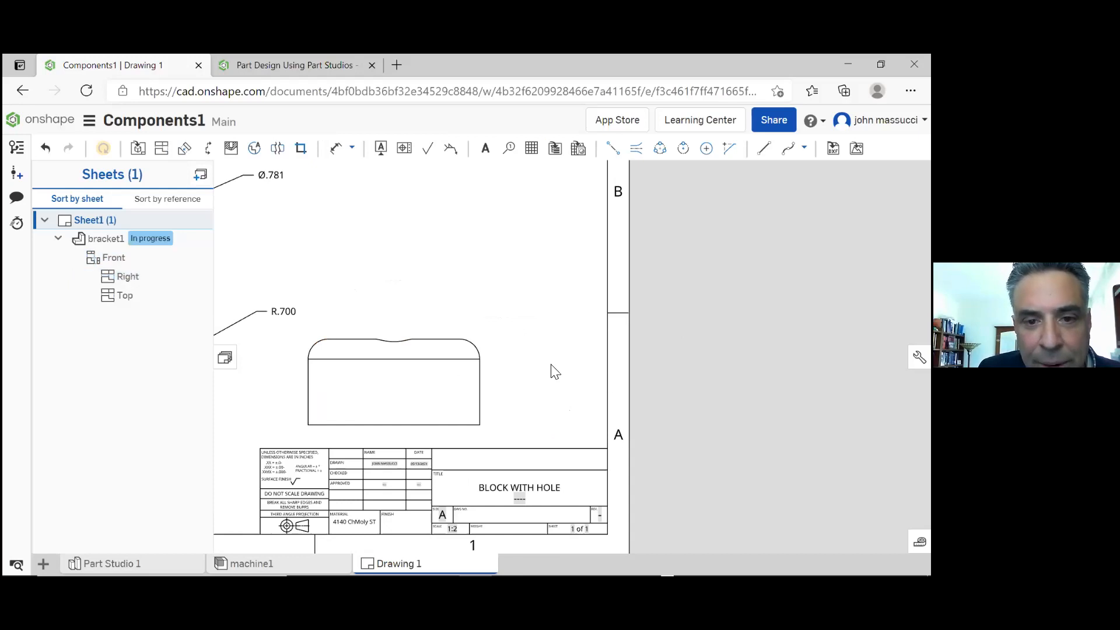
right_click(467, 367)
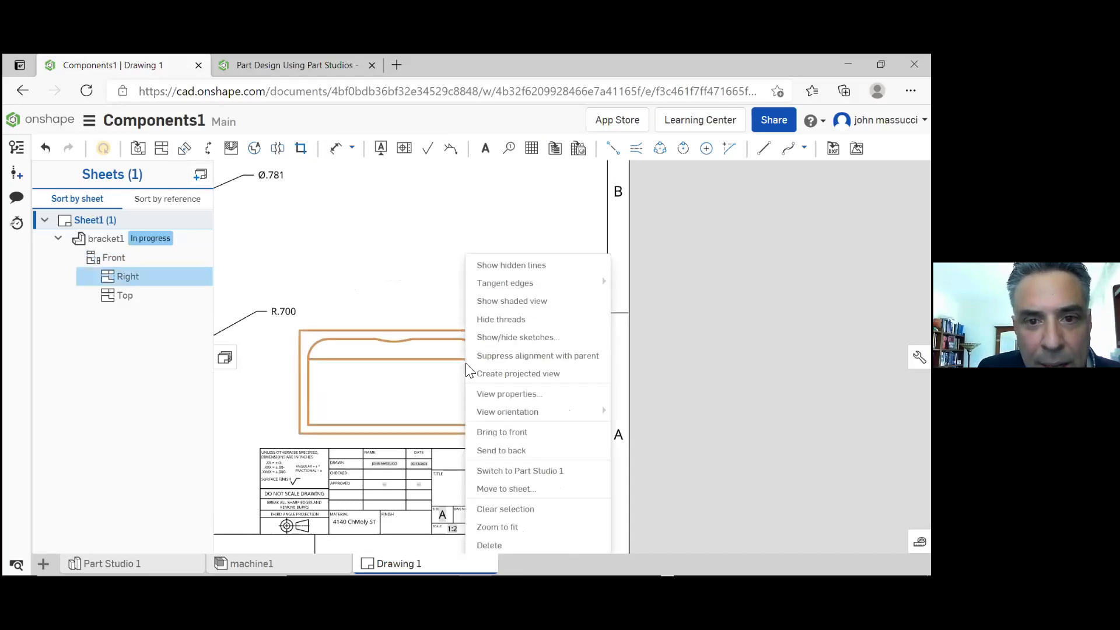
left_click(533, 267)
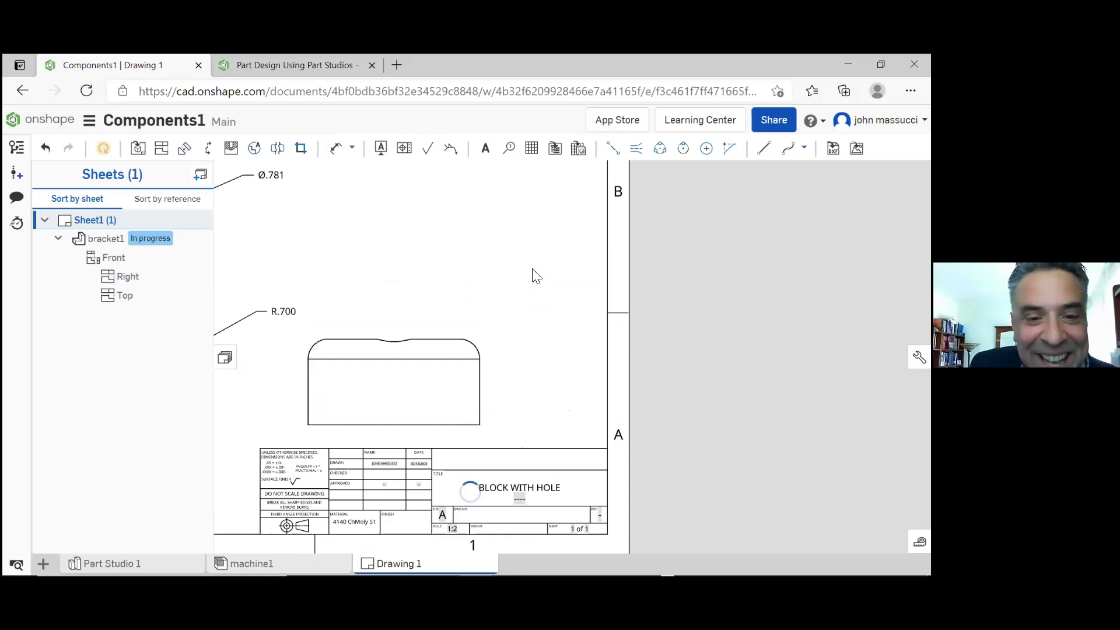
scroll(499, 316, "down", 5)
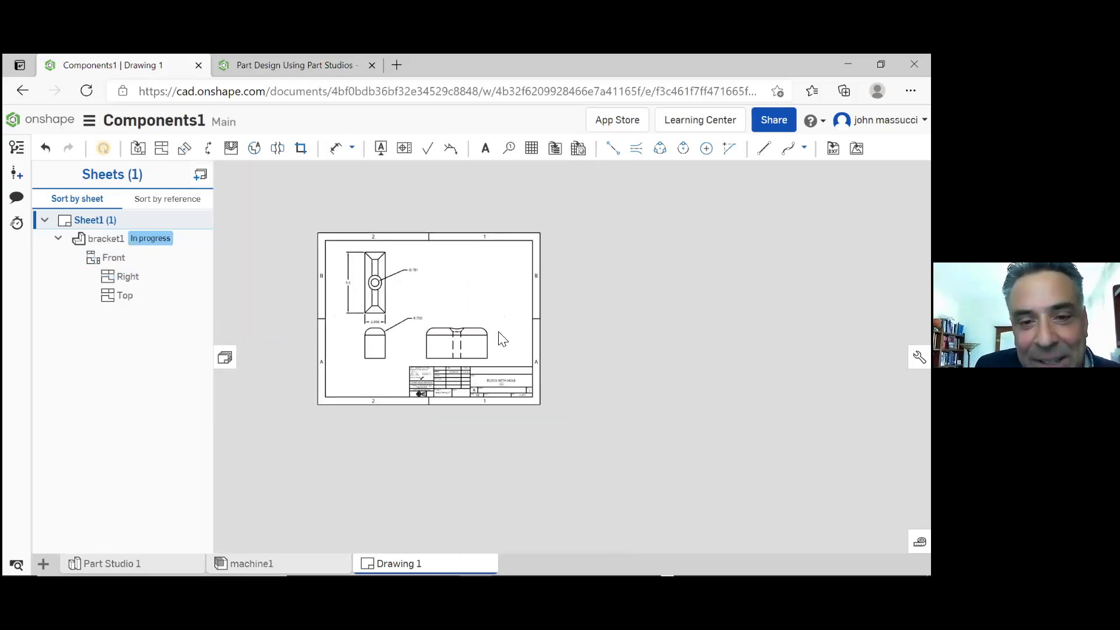
scroll(449, 341, "up", 5)
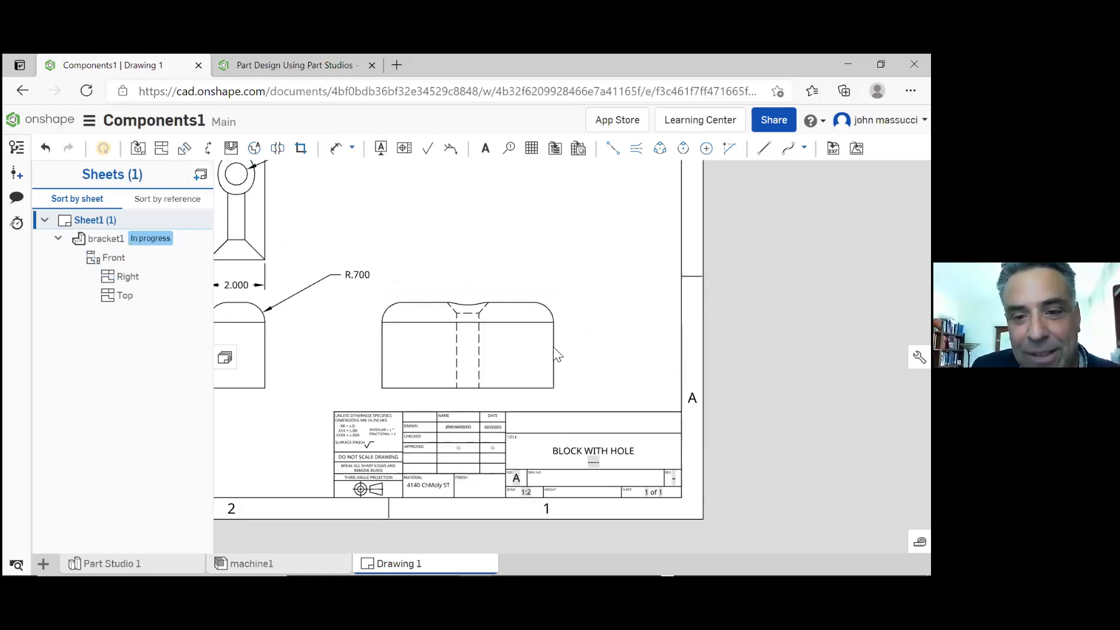
right_click(545, 317)
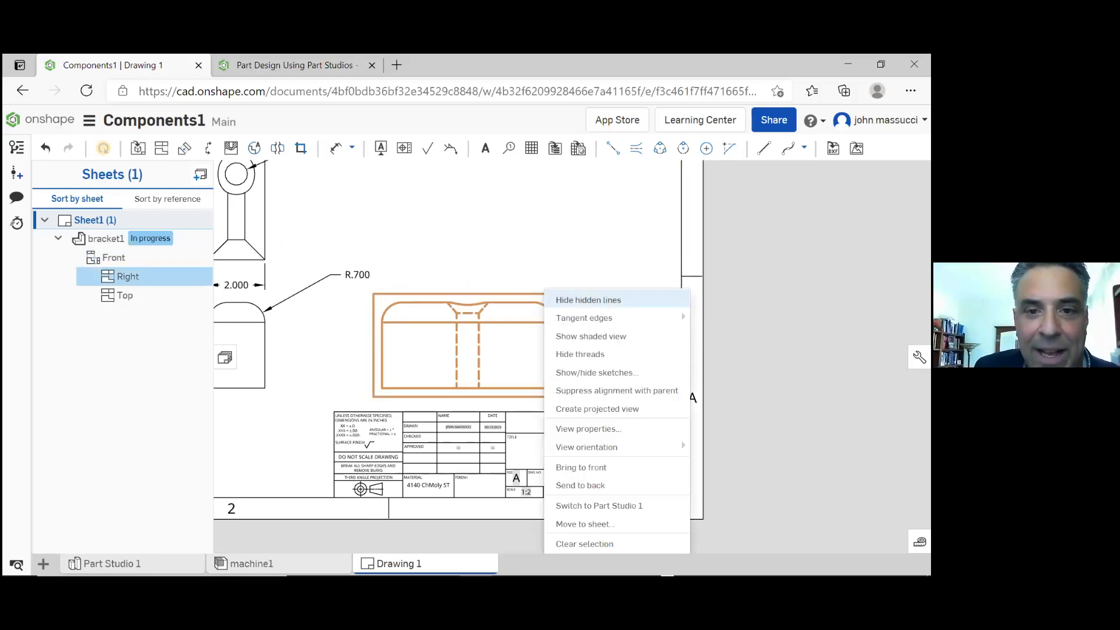
left_click(727, 363)
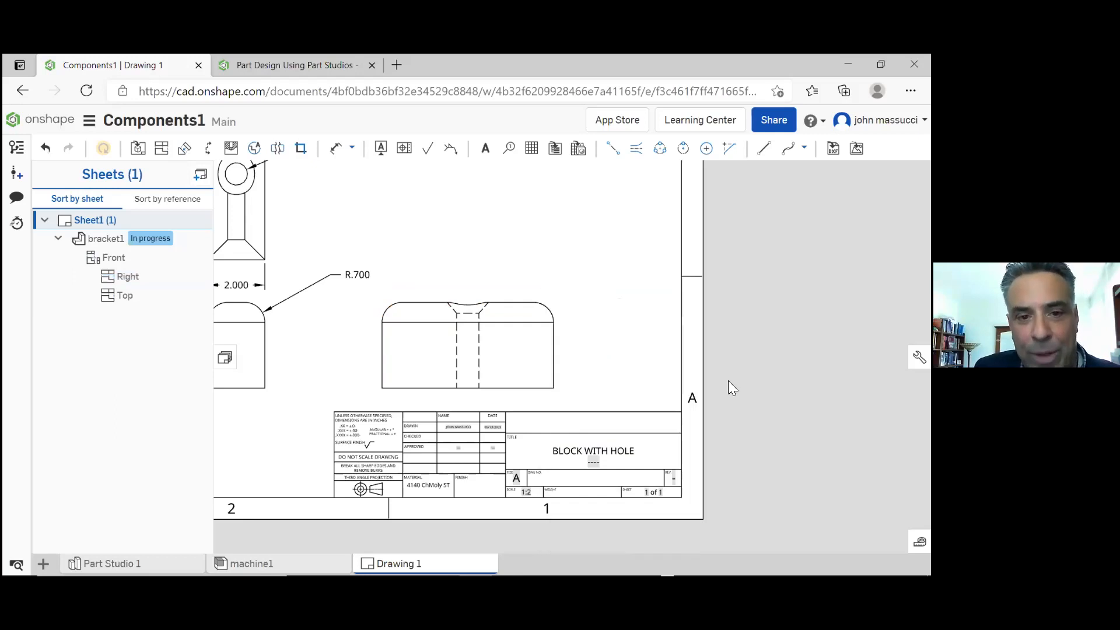
Show hidden lines in bracket1's front view
scroll(729, 387, "down", 3)
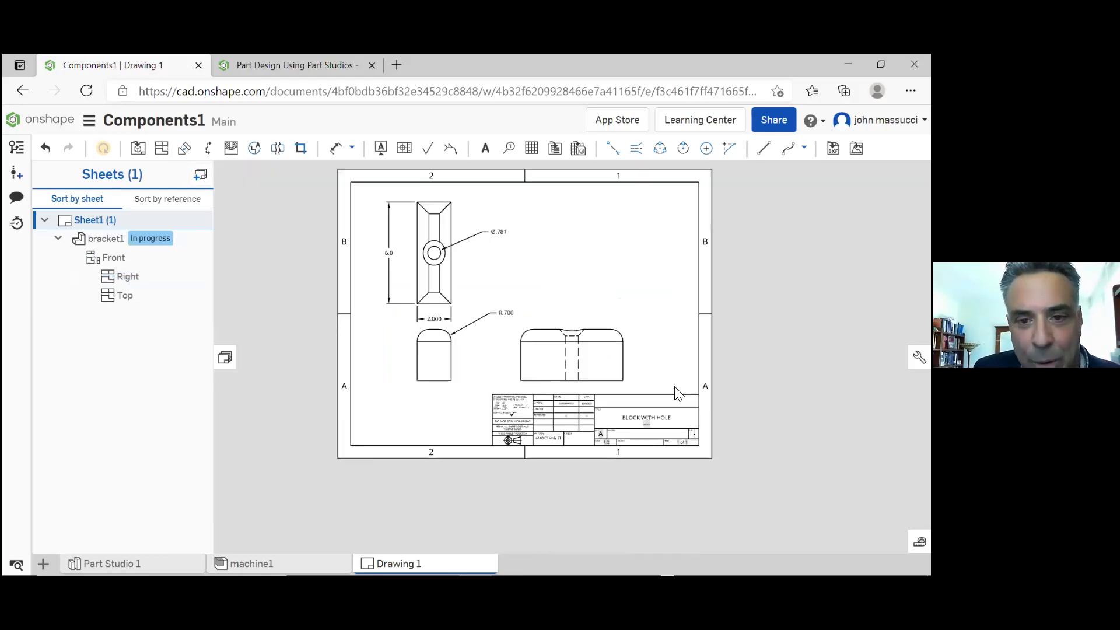
right_click(441, 369)
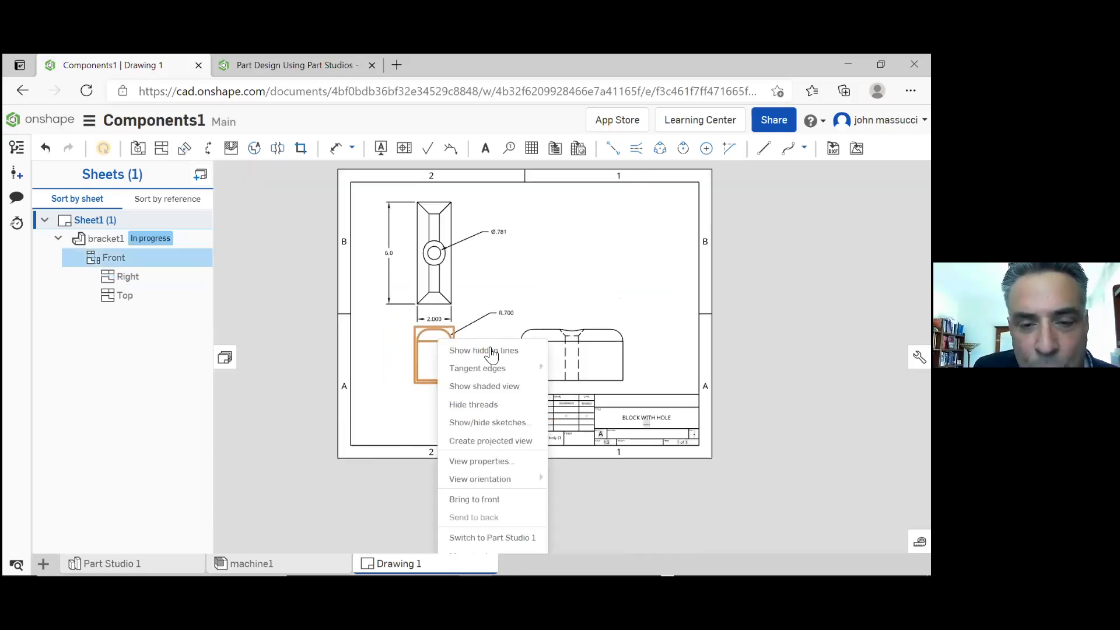
left_click(491, 349)
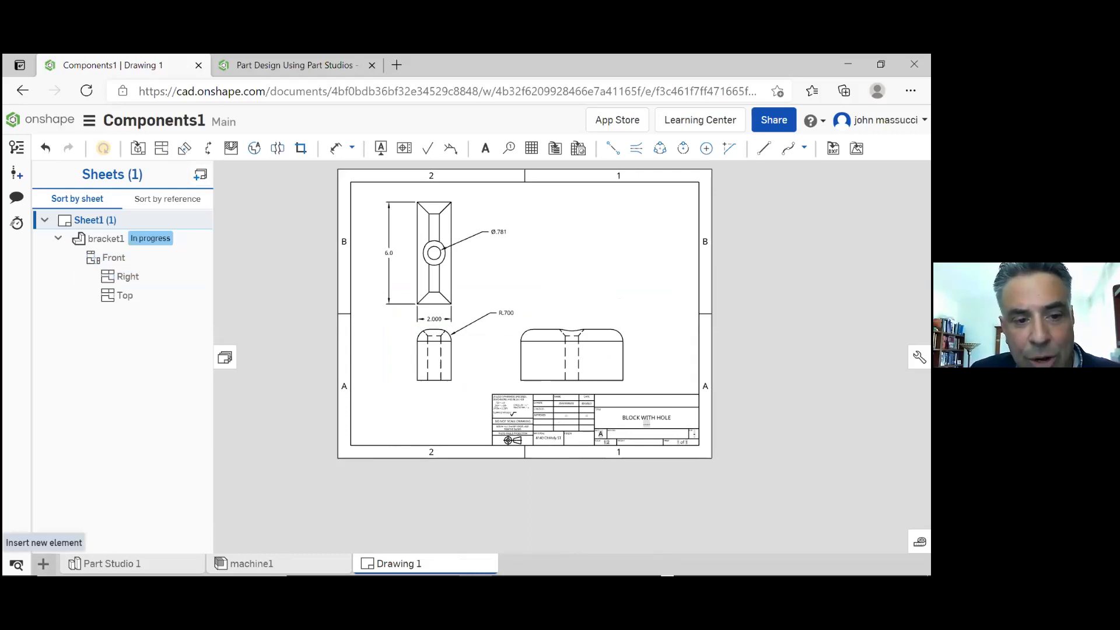
Create a second drawing from the ANSI_A_INCH.dwt template with no views
left_click(43, 564)
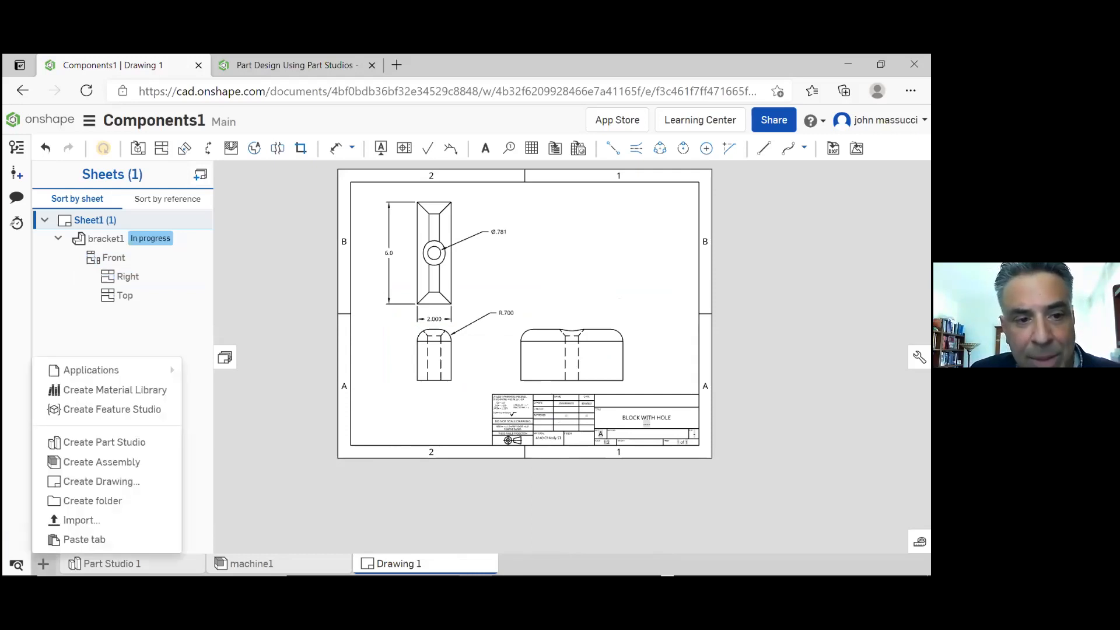
left_click(72, 480)
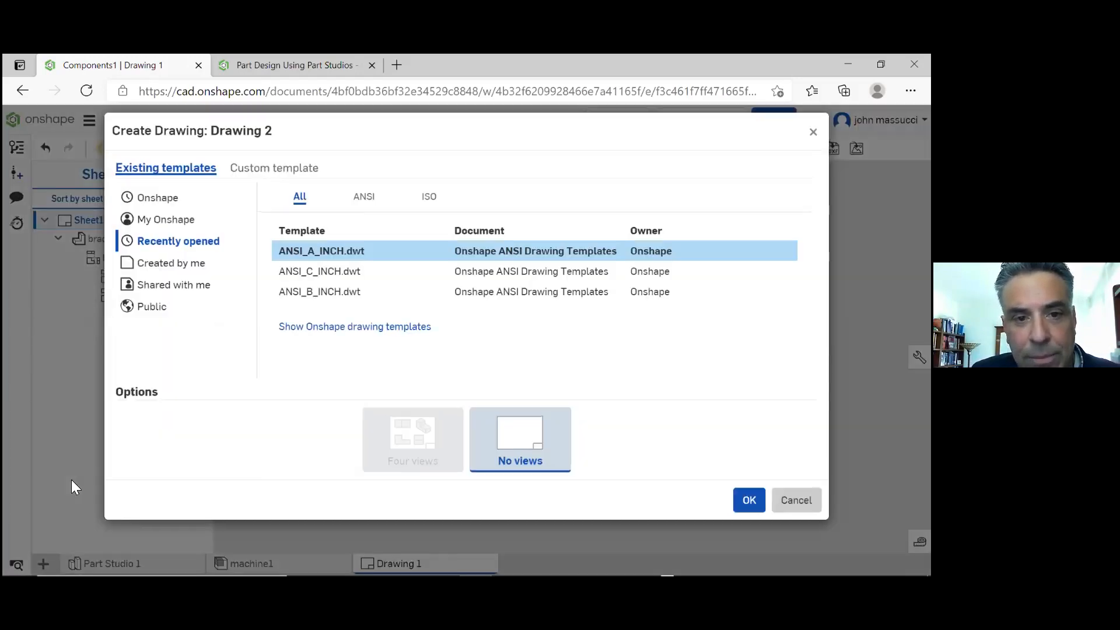
double_click(362, 253)
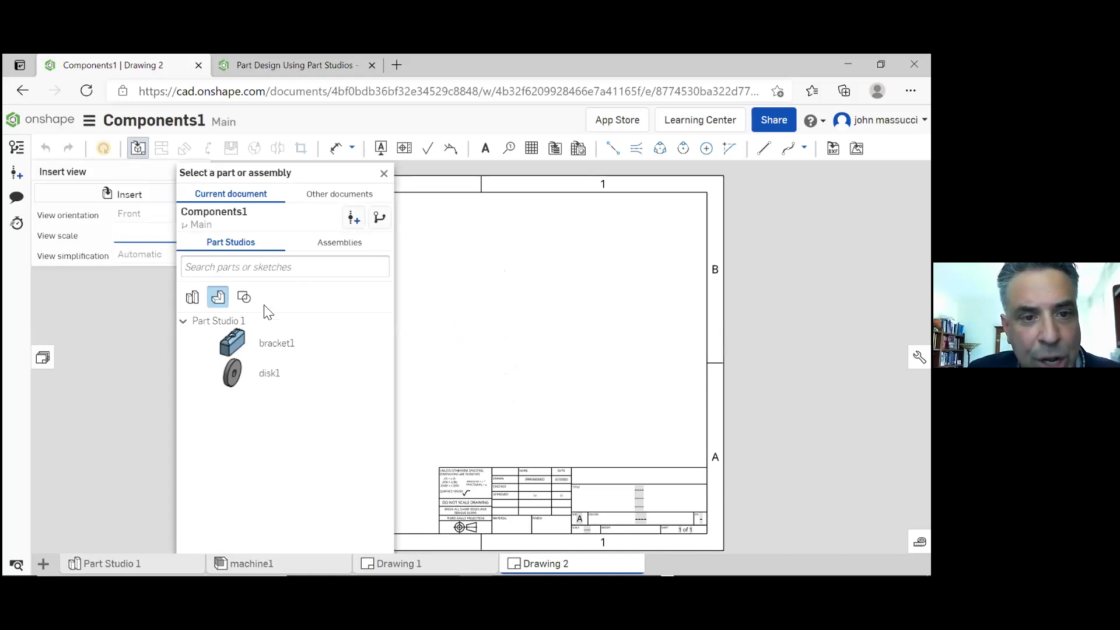
Insert a front view of the machine1 assembly at 1:5 scale near the middle of the sheet
left_click(192, 299)
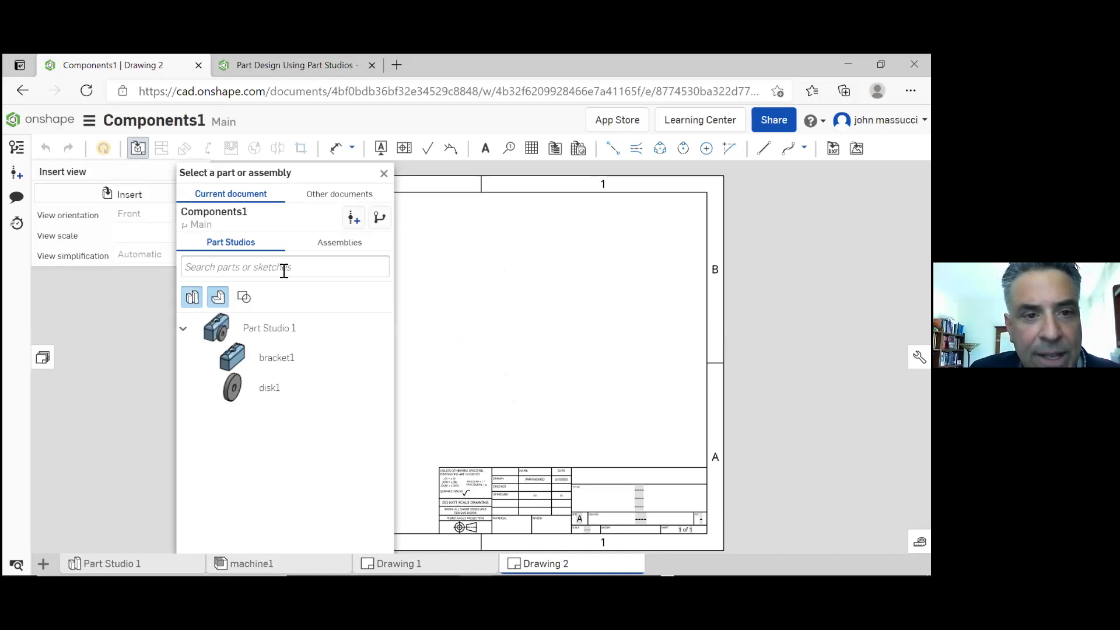
left_click(338, 248)
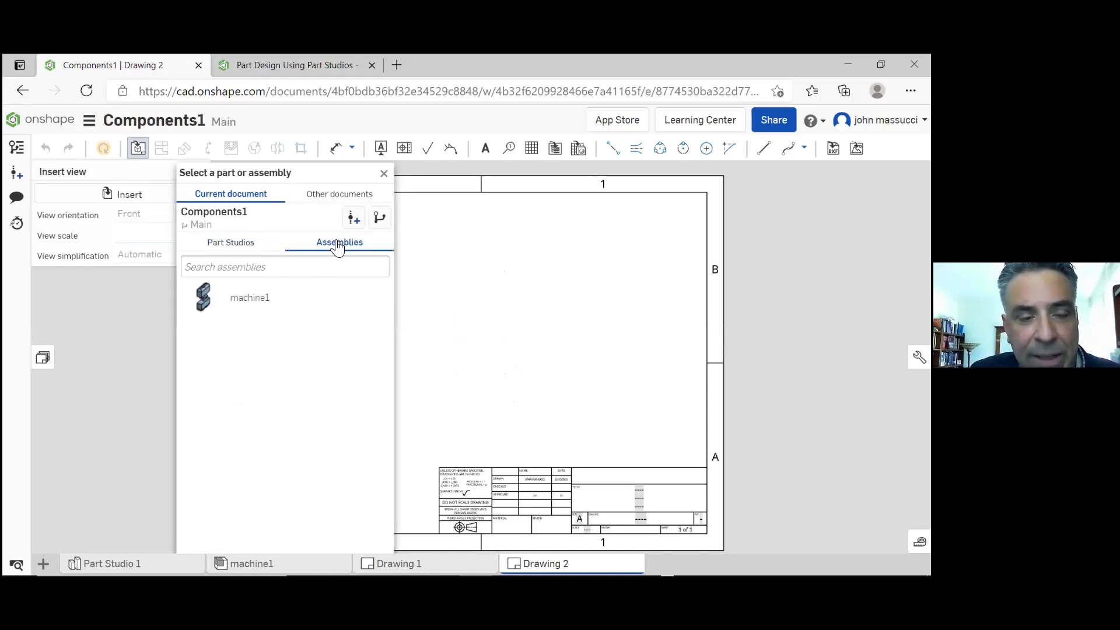
left_click(215, 303)
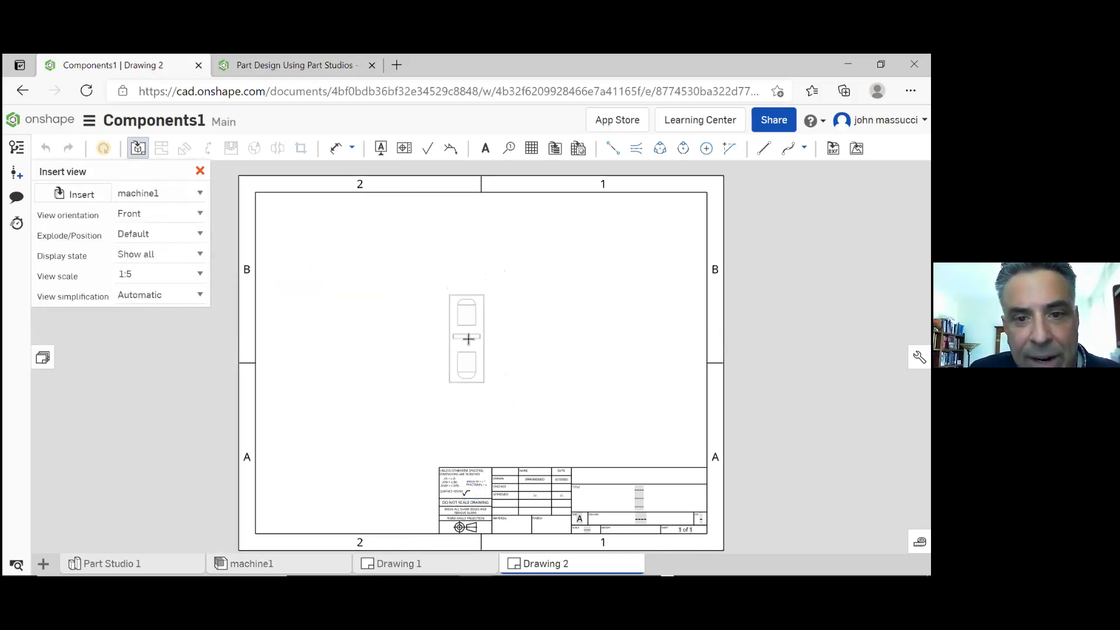
left_click(468, 339)
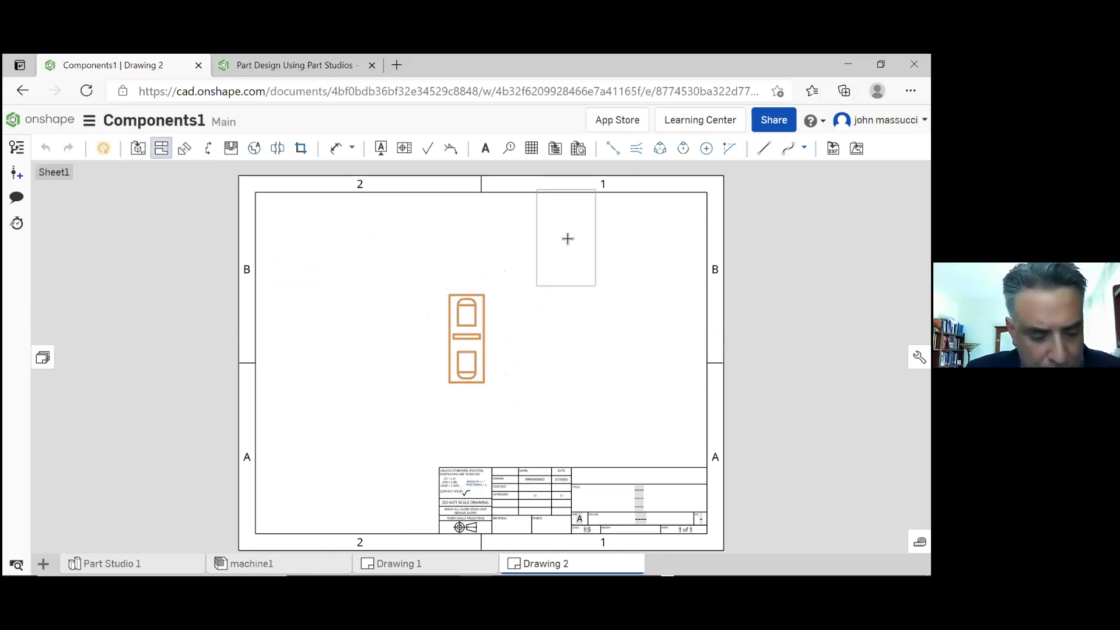
Project an isometric view of the assembly up and to the right of the front view, and end view projection
left_click(568, 242)
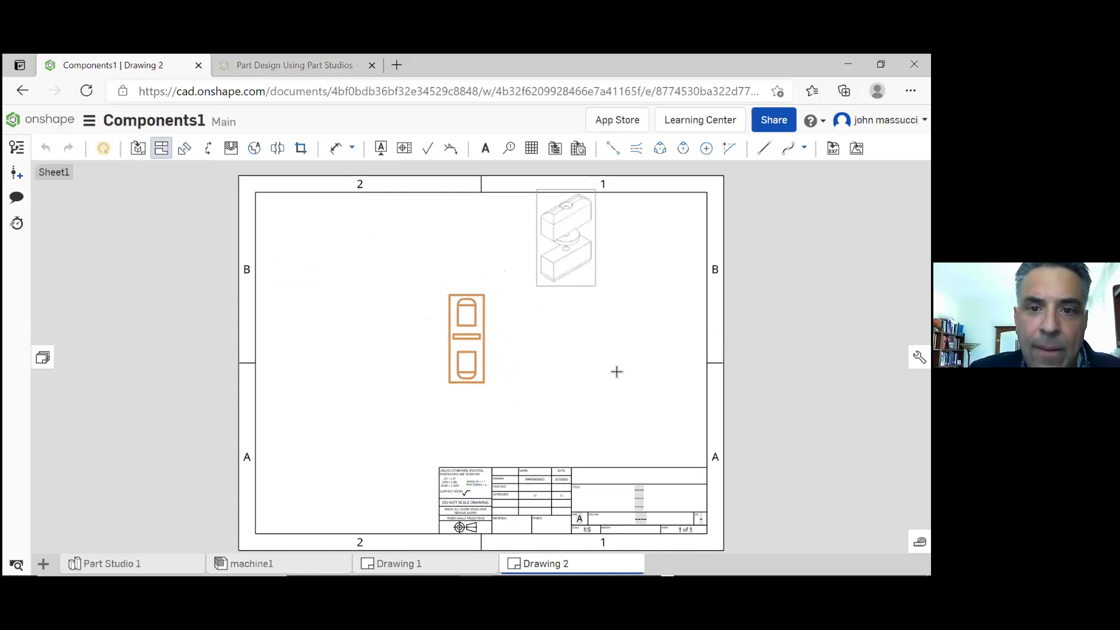
left_click_drag(583, 278, 573, 245)
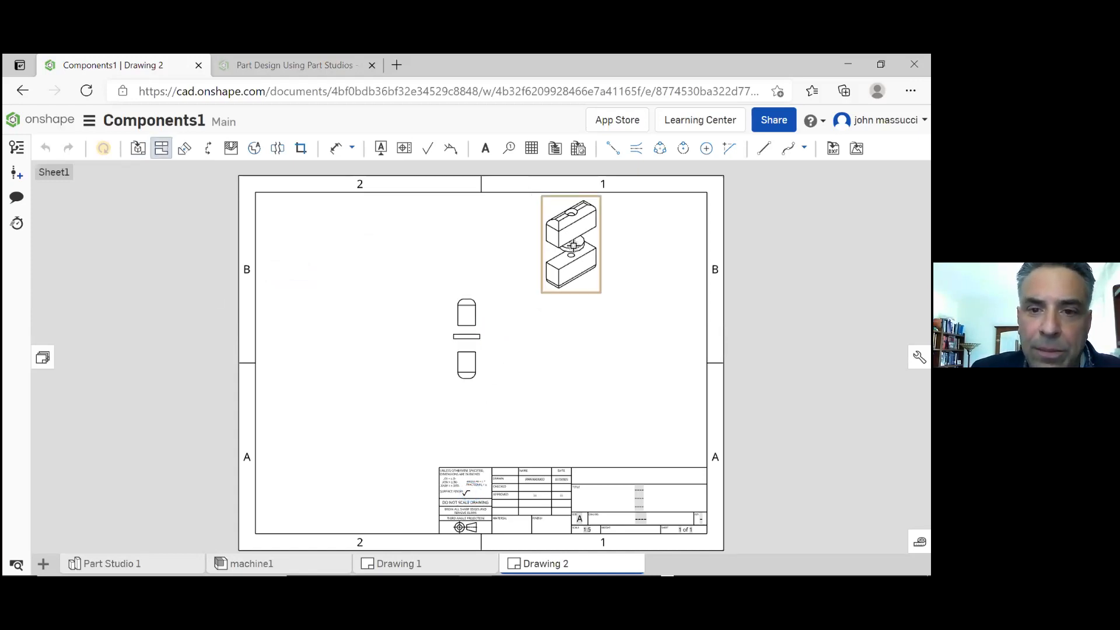
left_click(483, 331)
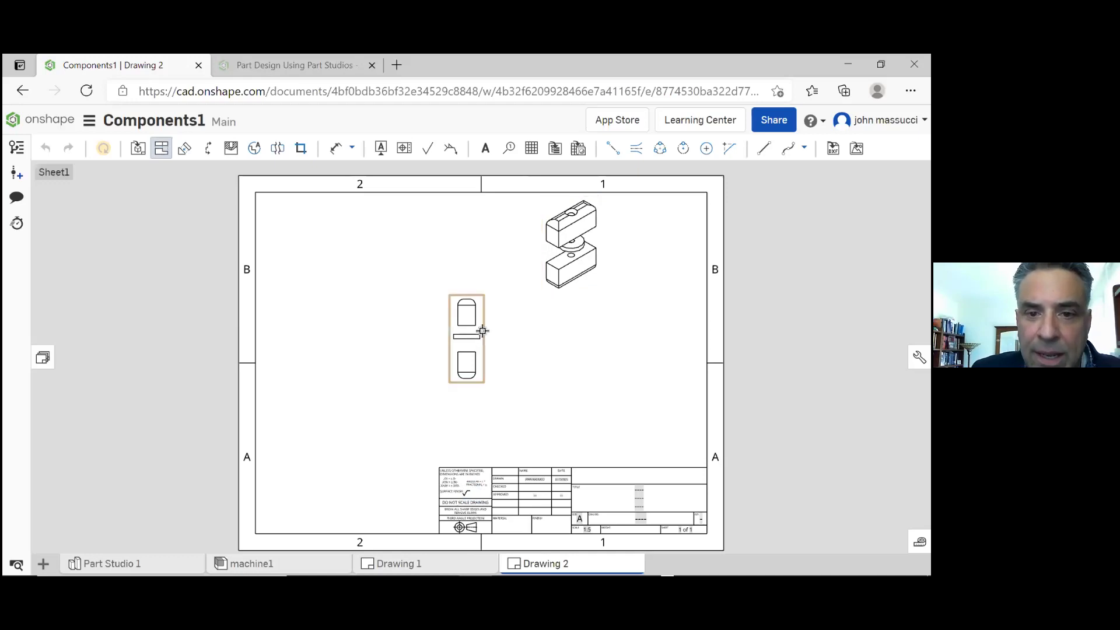
left_click(486, 331)
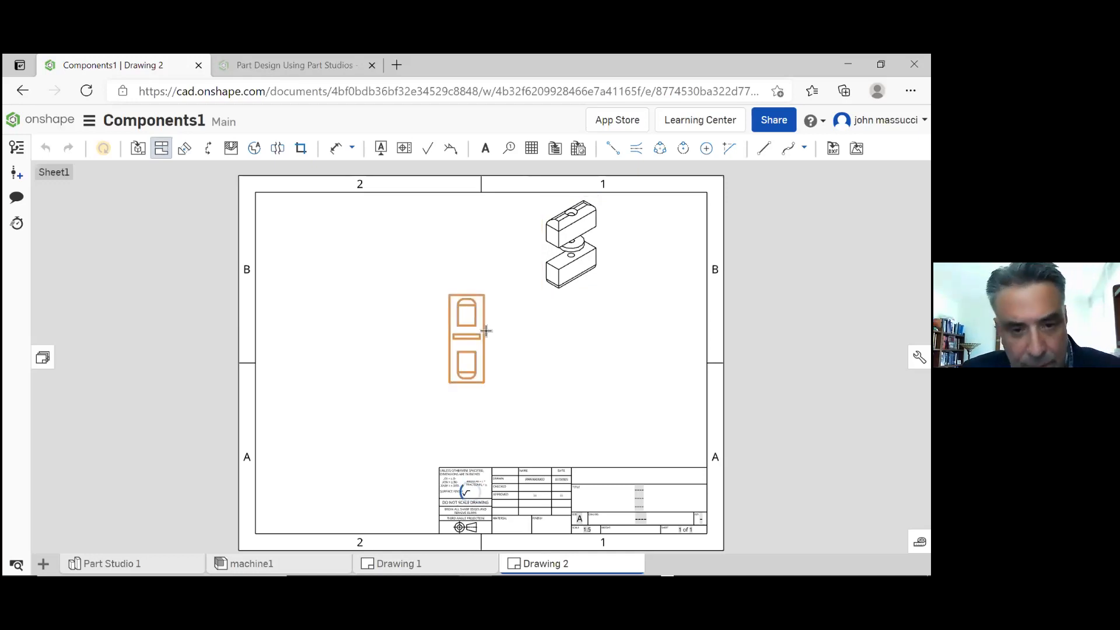
key("Escape")
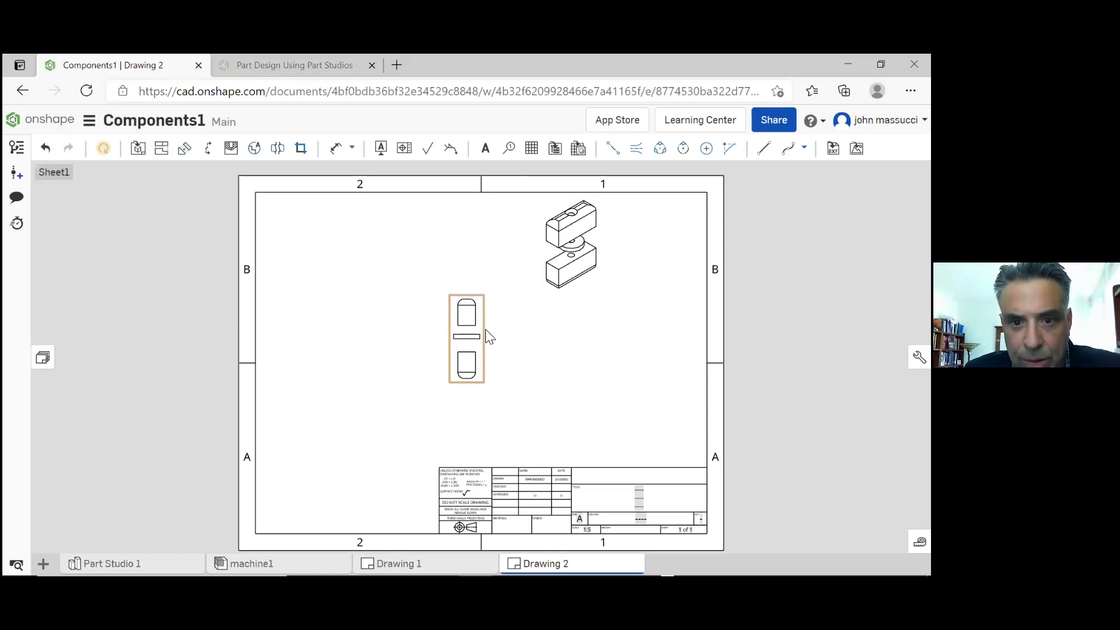
Delete the assembly's front view and move the isometric view to the middle of the sheet
left_click(486, 329)
key("Delete")
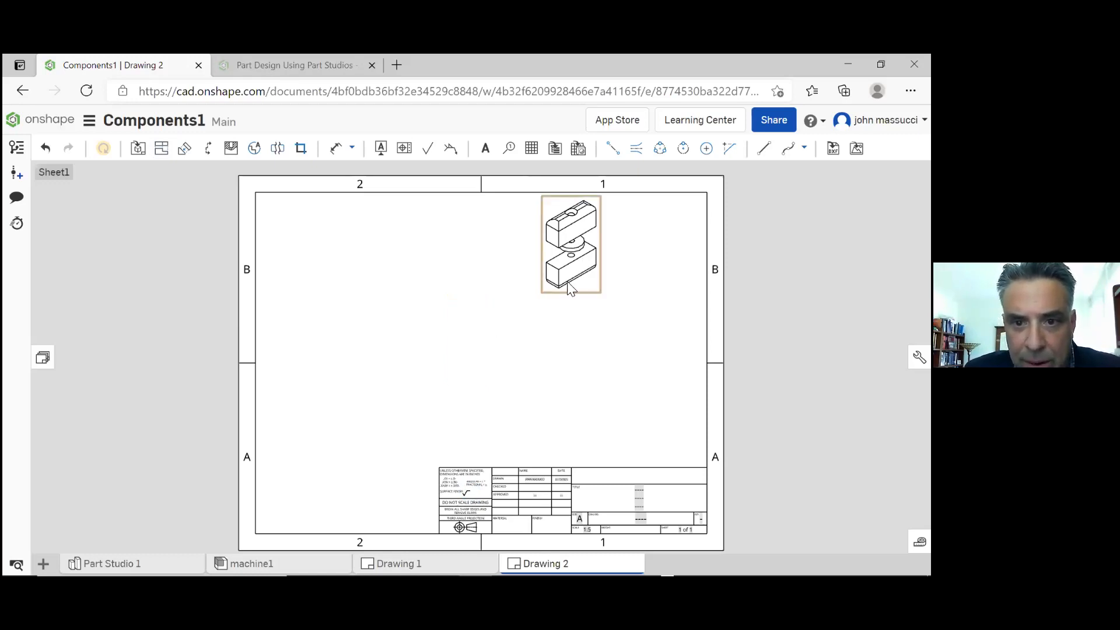
left_click(563, 281)
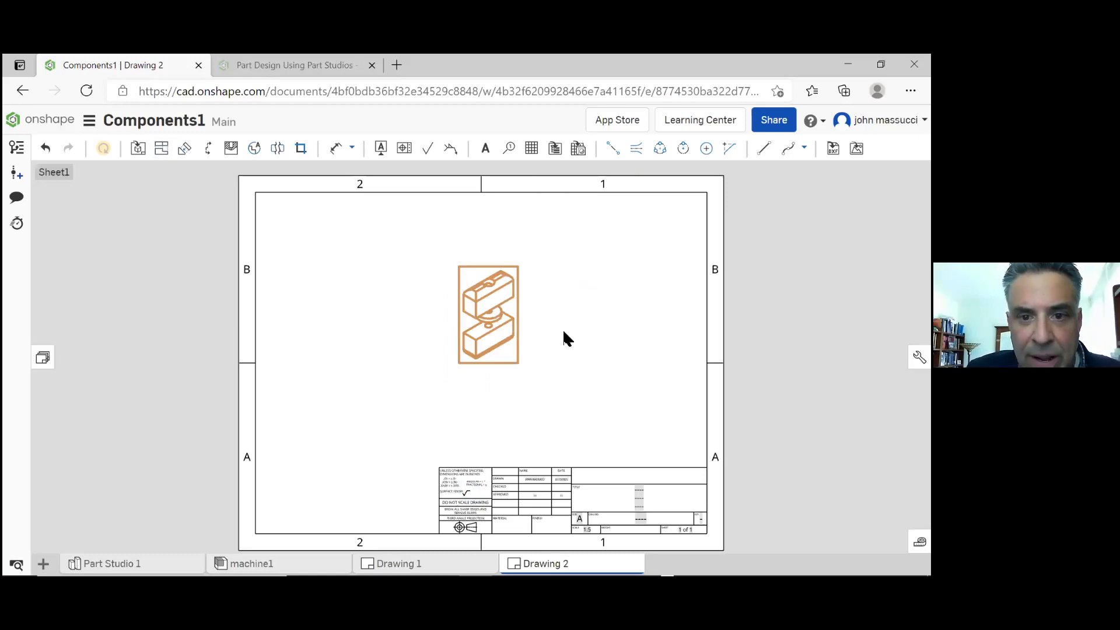
left_click(503, 327)
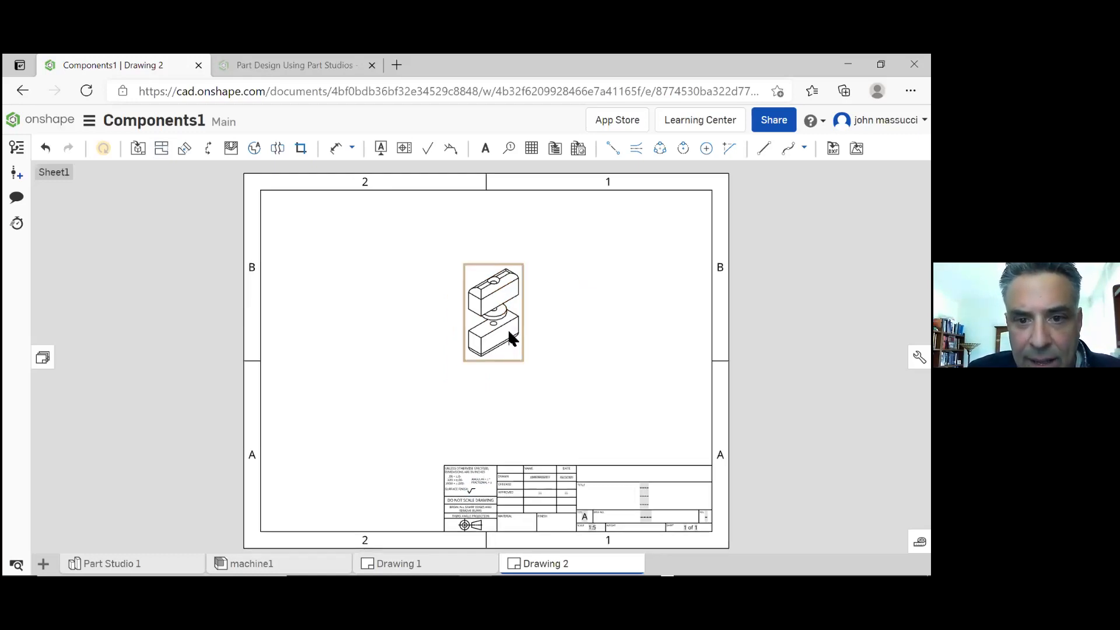
Try a 1:3 scale for the isometric view in its properties, and set the scale to 1:2
right_click(516, 339)
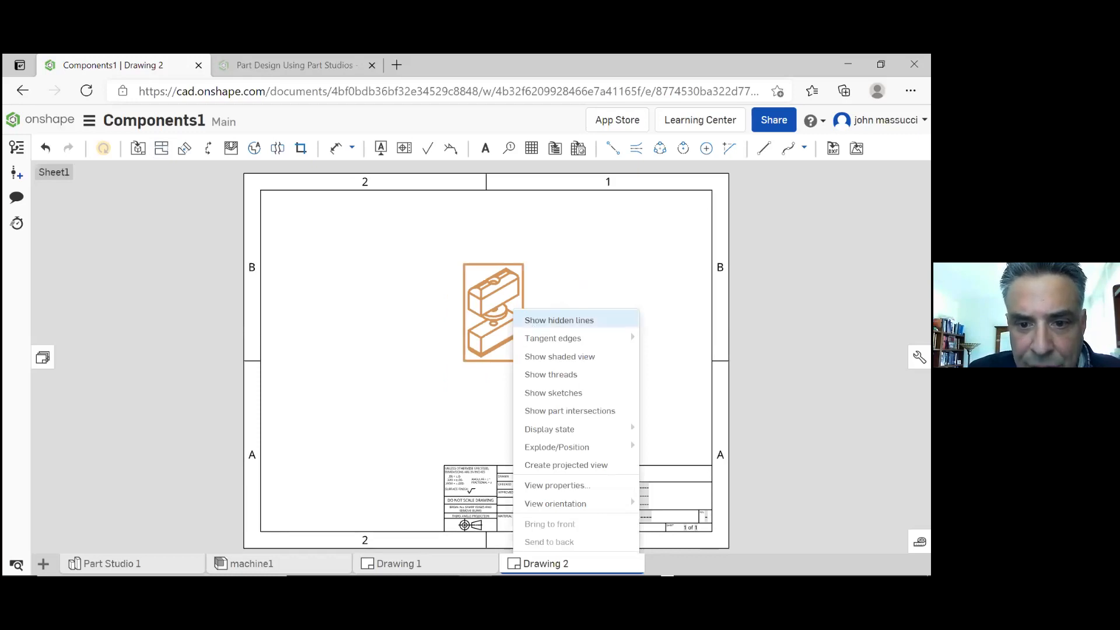
left_click(549, 487)
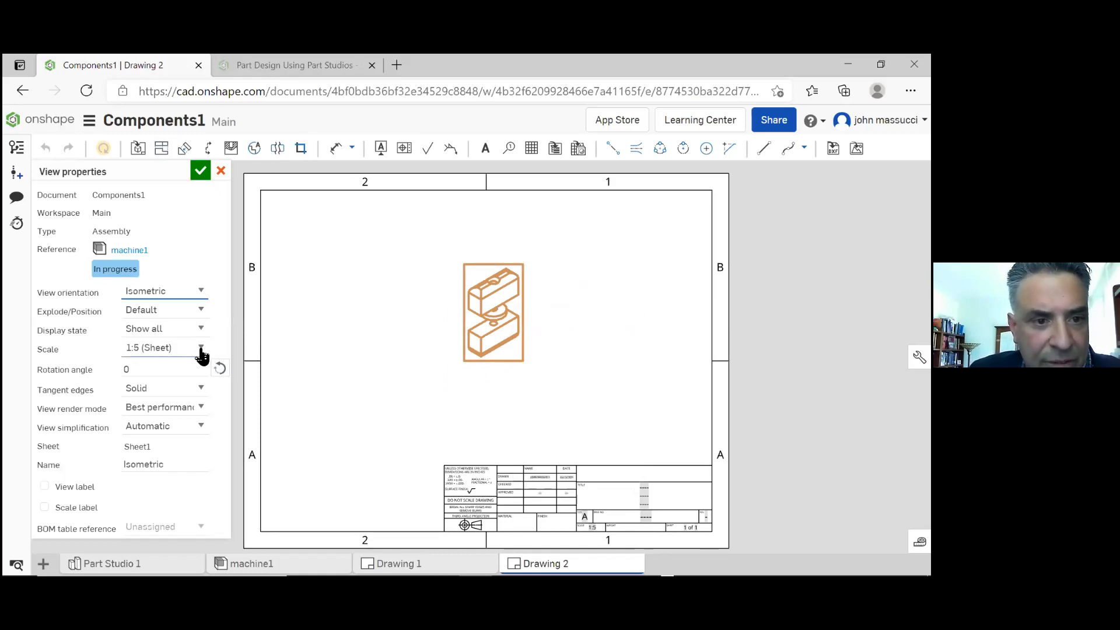
left_click(201, 350)
left_click(201, 350)
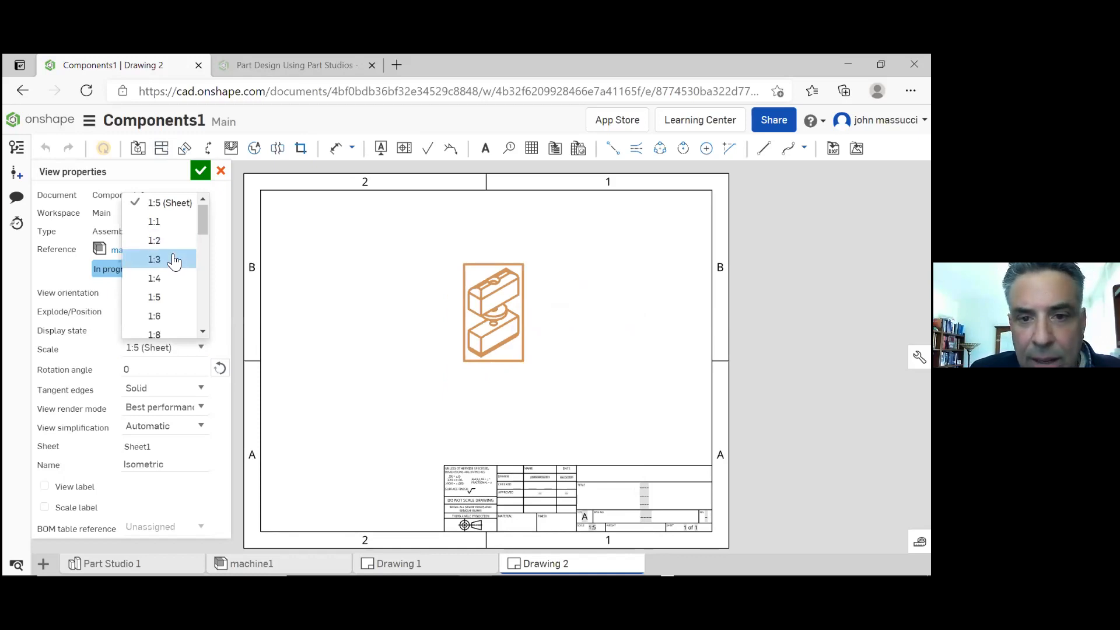
left_click(174, 260)
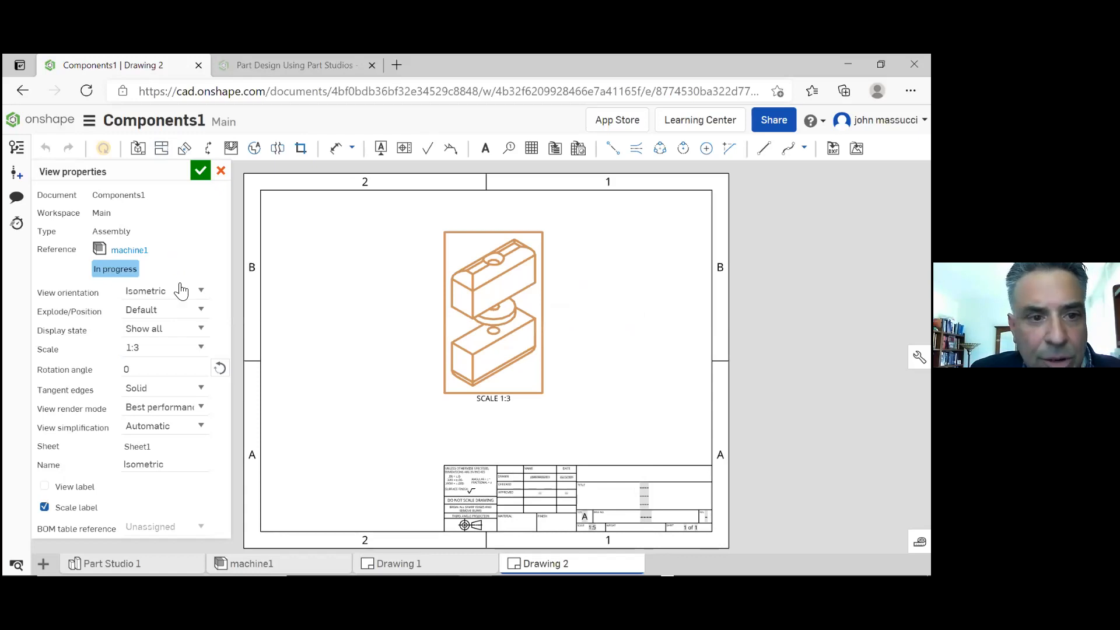
left_click(201, 349)
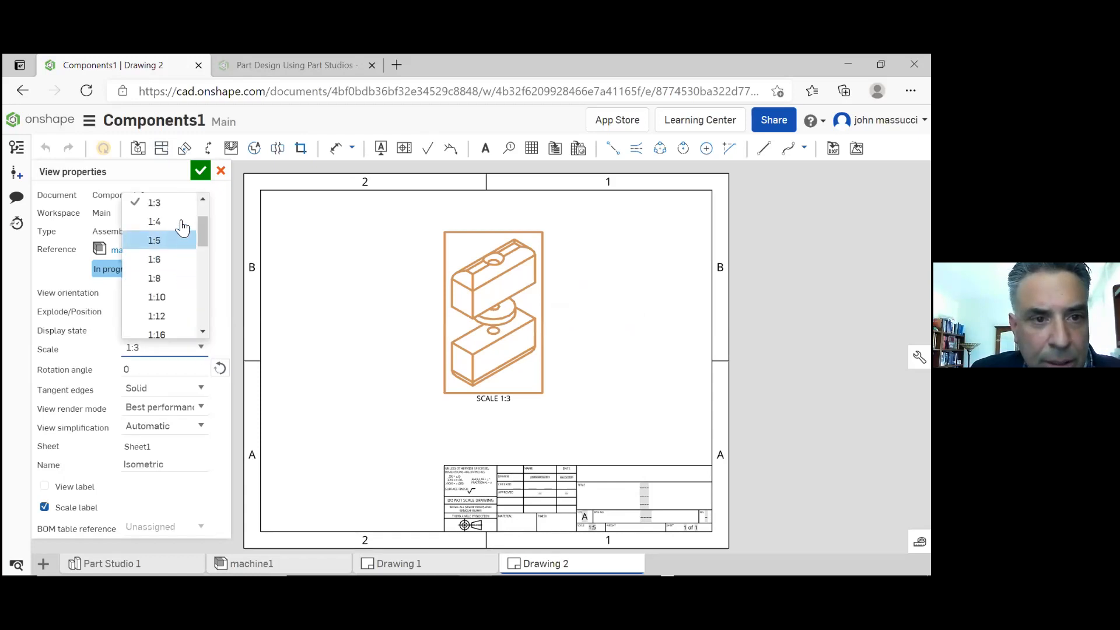
left_click_drag(203, 220, 203, 208)
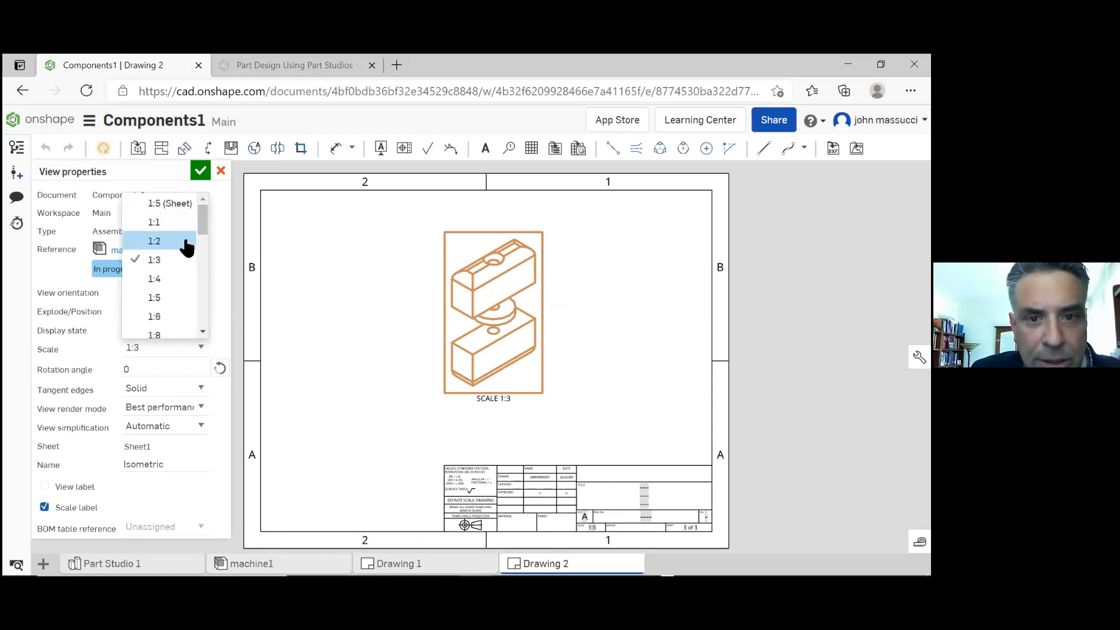
left_click(161, 241)
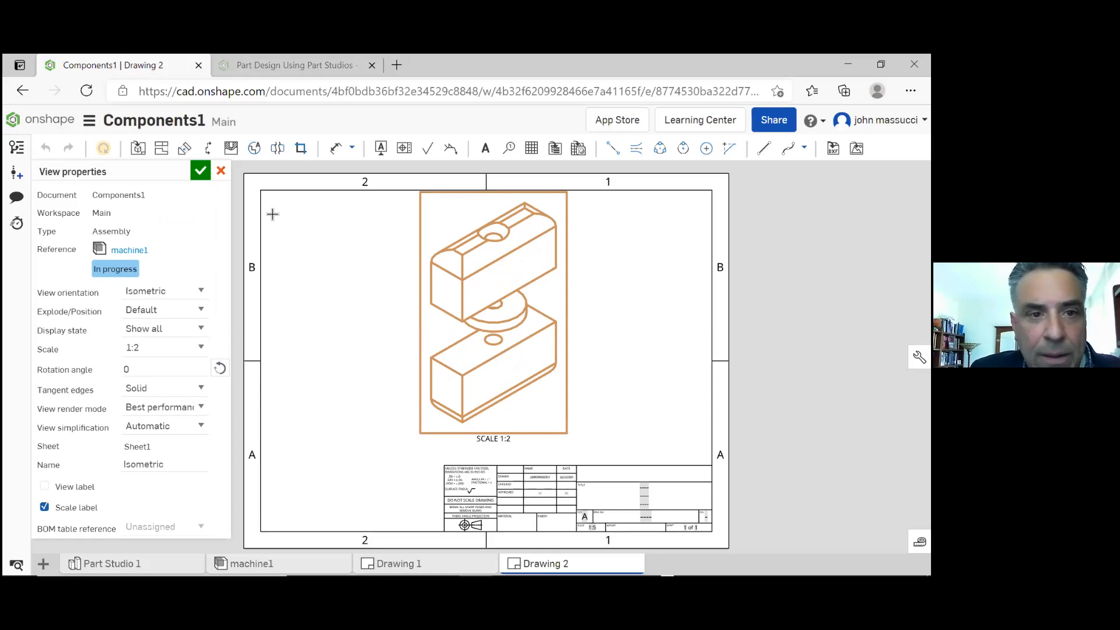
left_click(199, 169)
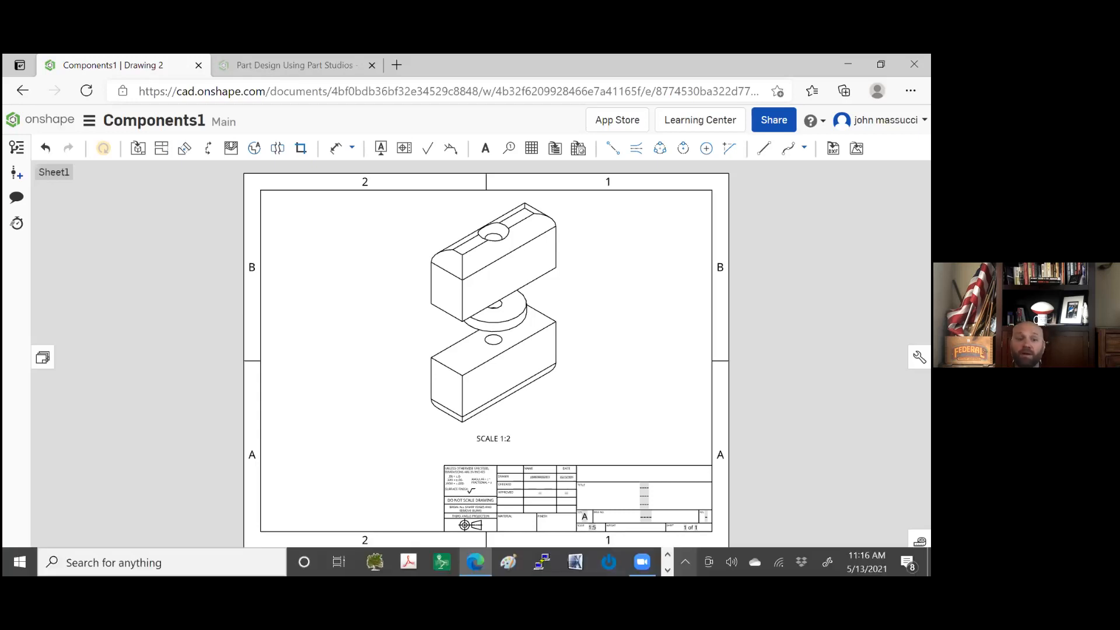
Switch to Snipping Tool, capture a rectangular snip around the assembly drawing, and minimize the tool
left_click(668, 555)
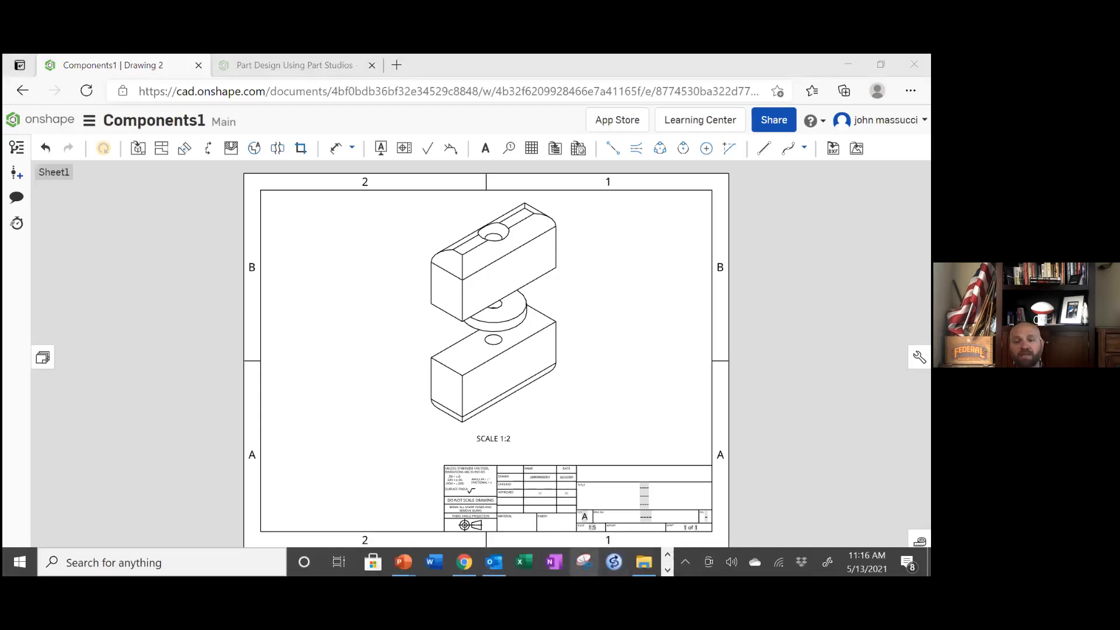
left_click(584, 562)
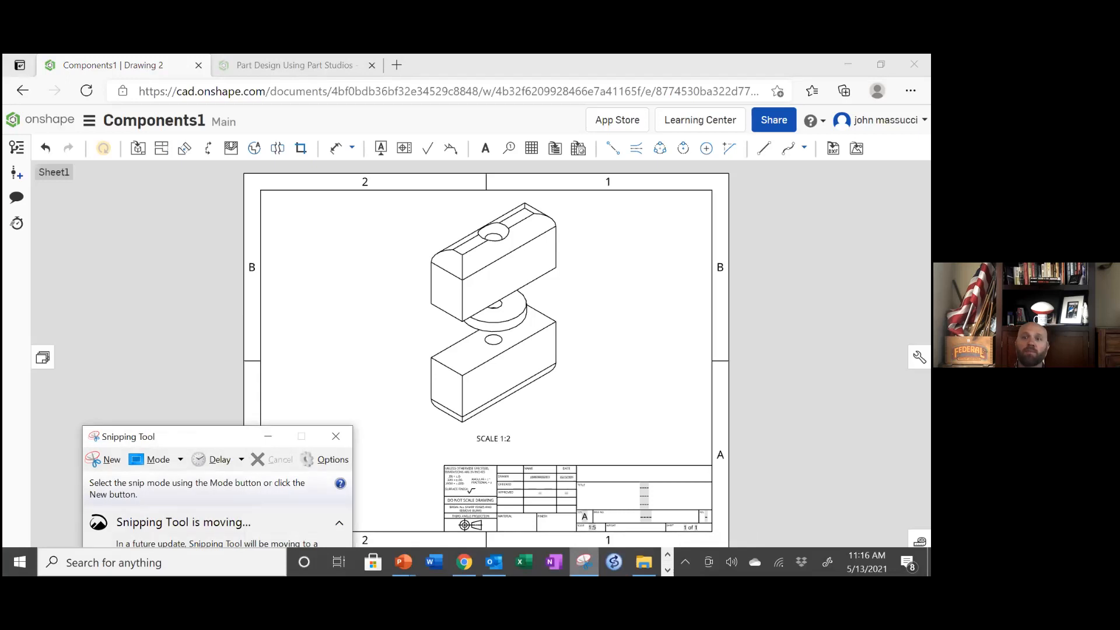
left_click(107, 461)
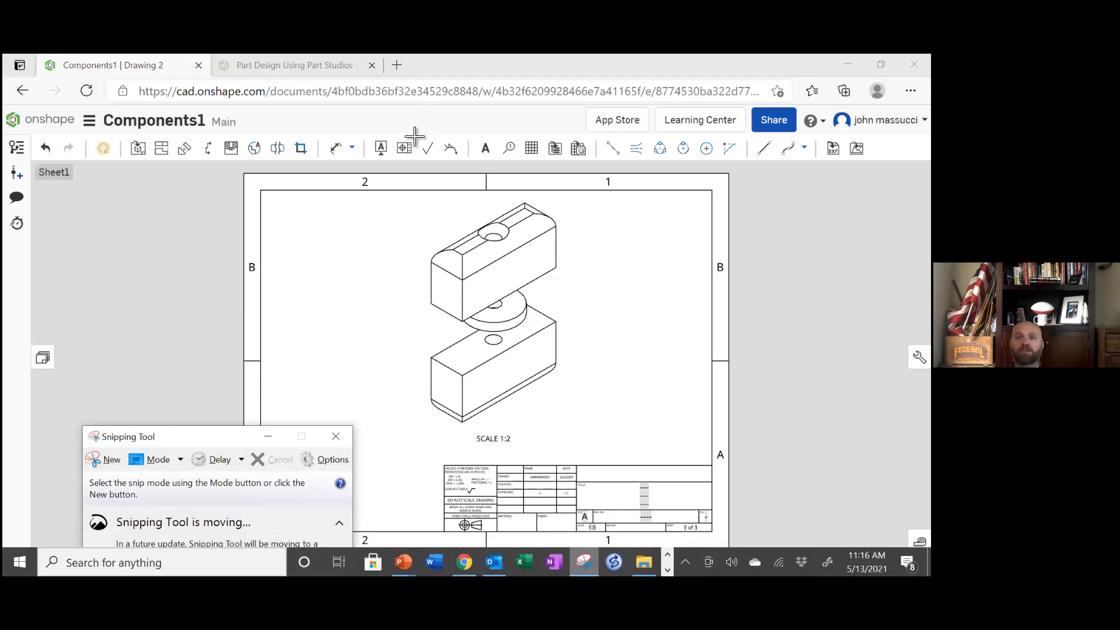
left_click_drag(432, 99, 794, 532)
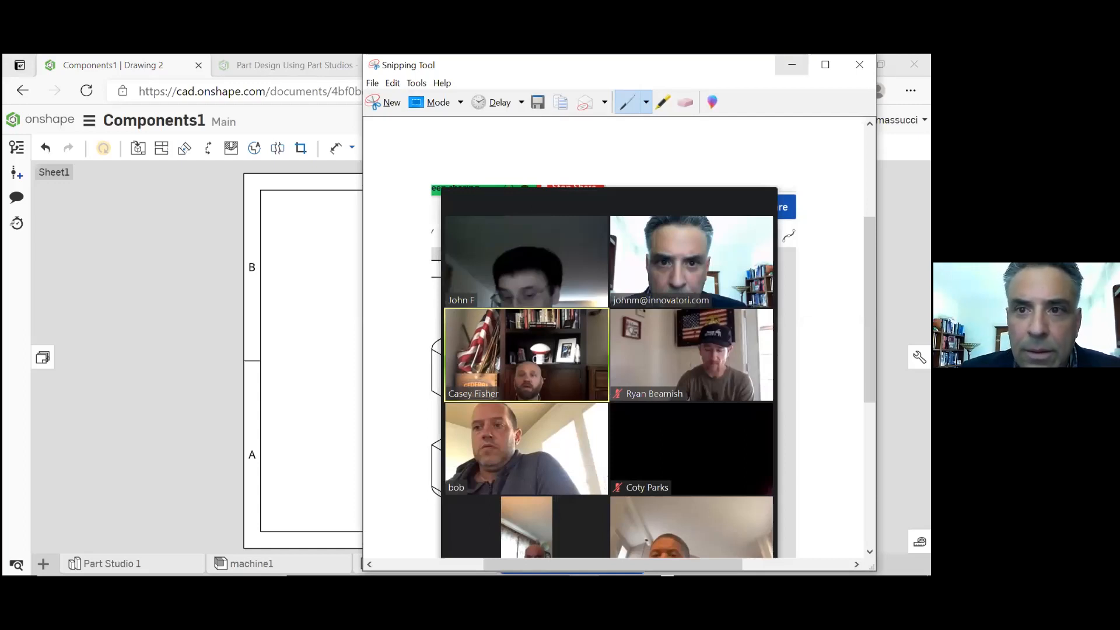
left_click(792, 64)
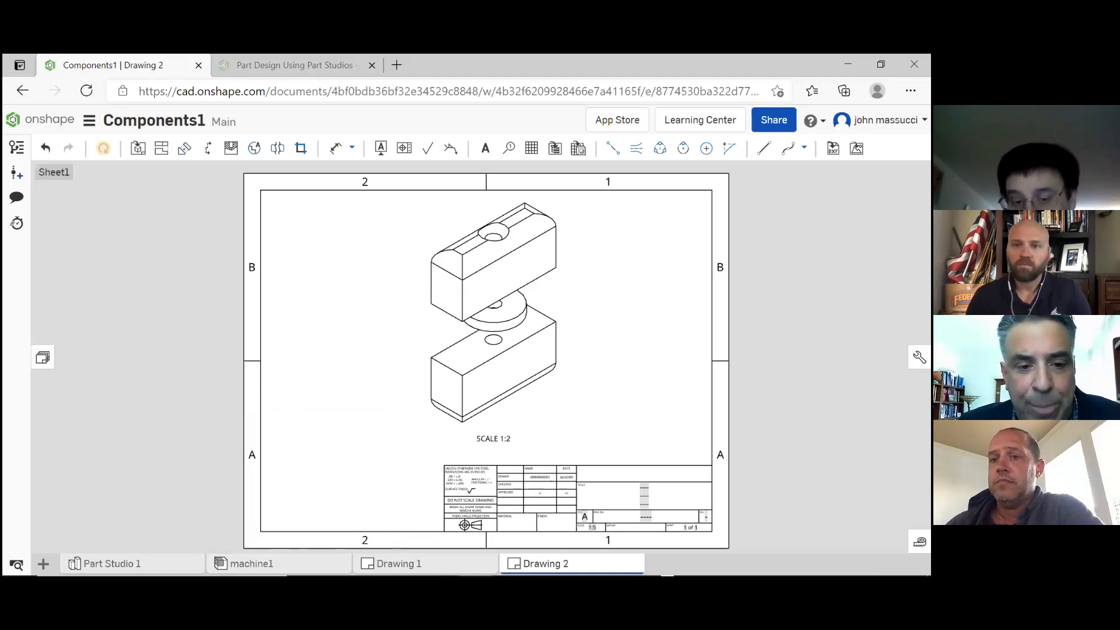
Review the machine1 assembly and the feature list of Part Studio 1
left_click(281, 563)
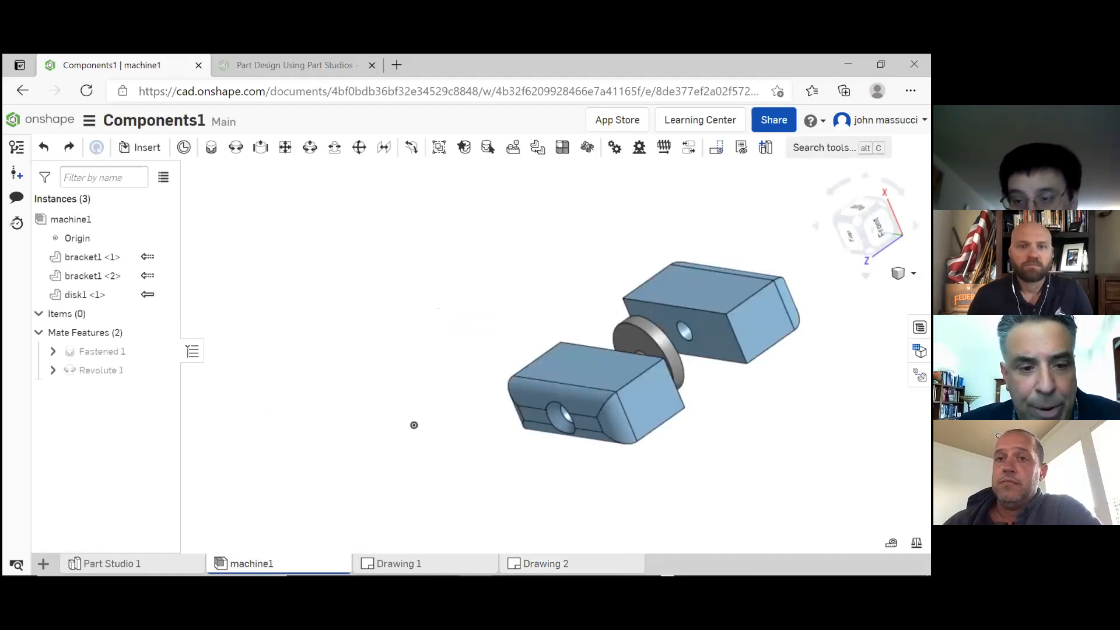
left_click(111, 563)
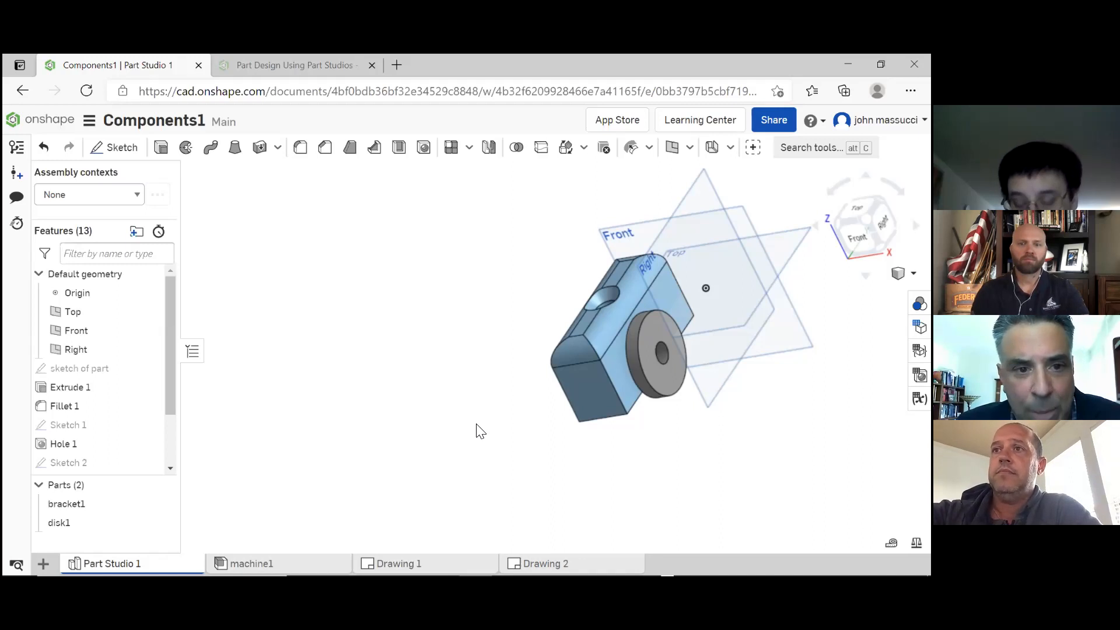
left_click_drag(170, 385, 168, 426)
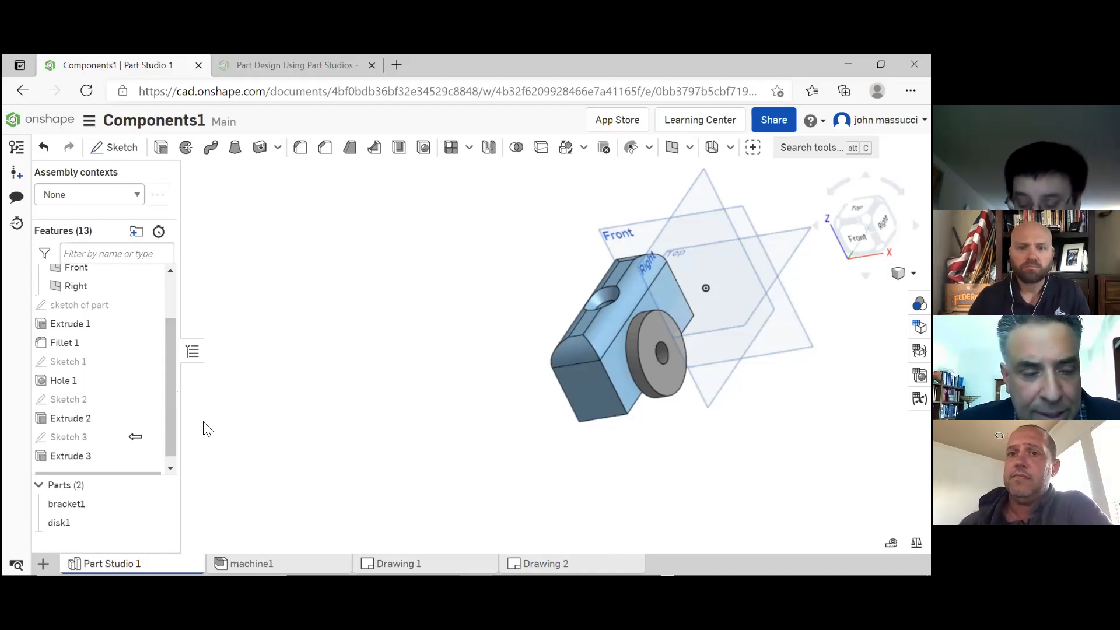
Export the disk1 part in STEP format as a download, keeping the file name "Part Studio 1 - disk1"
left_click(81, 525)
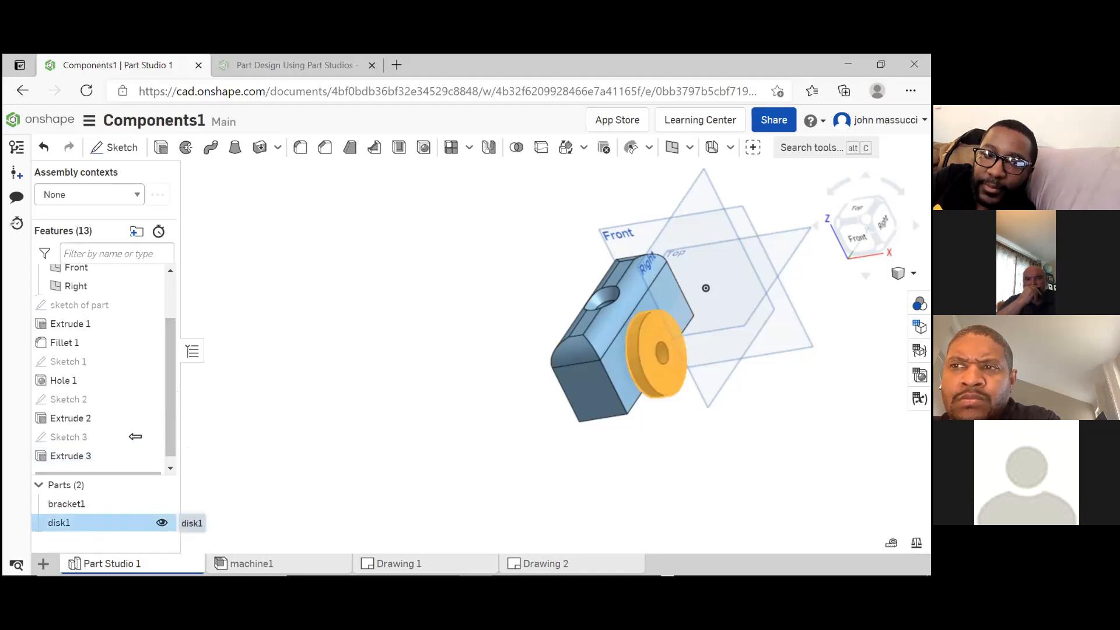
right_click(88, 525)
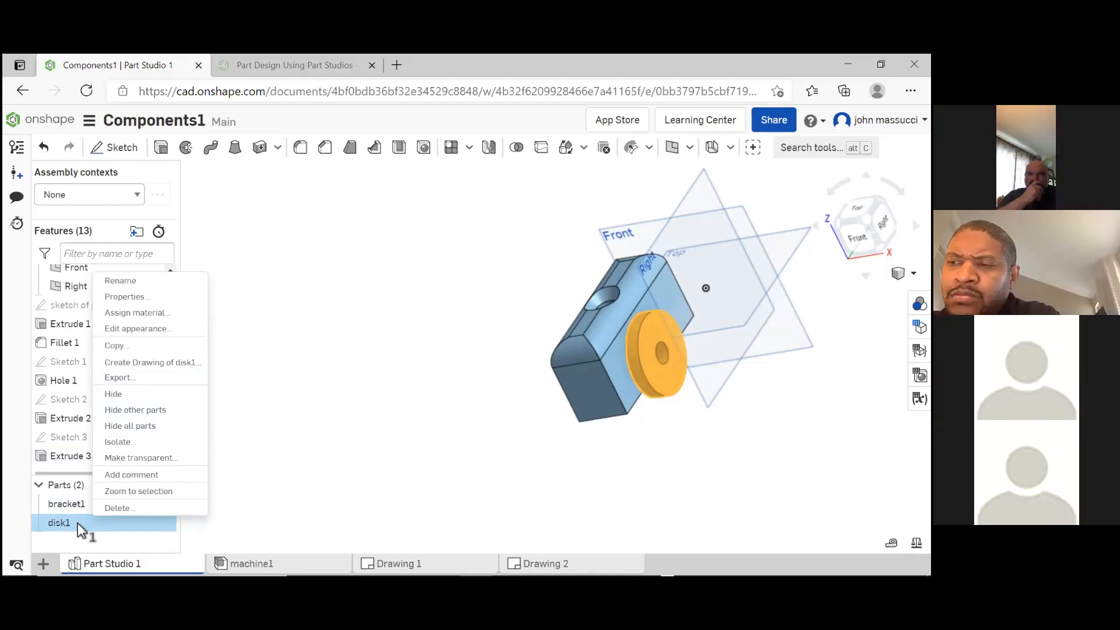
left_click(139, 374)
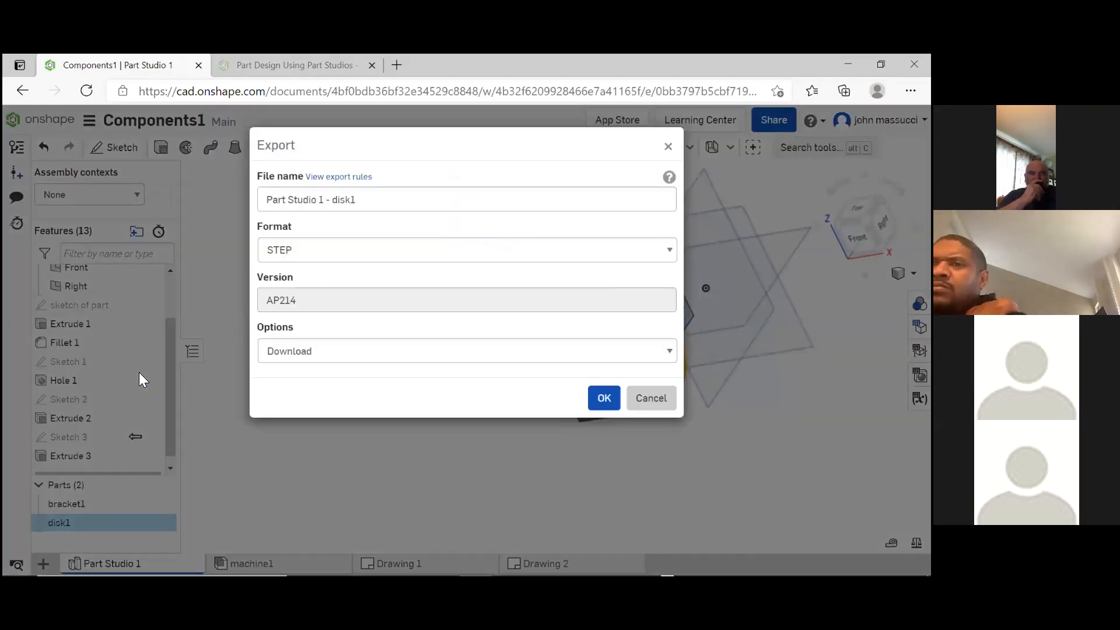
left_click(671, 251)
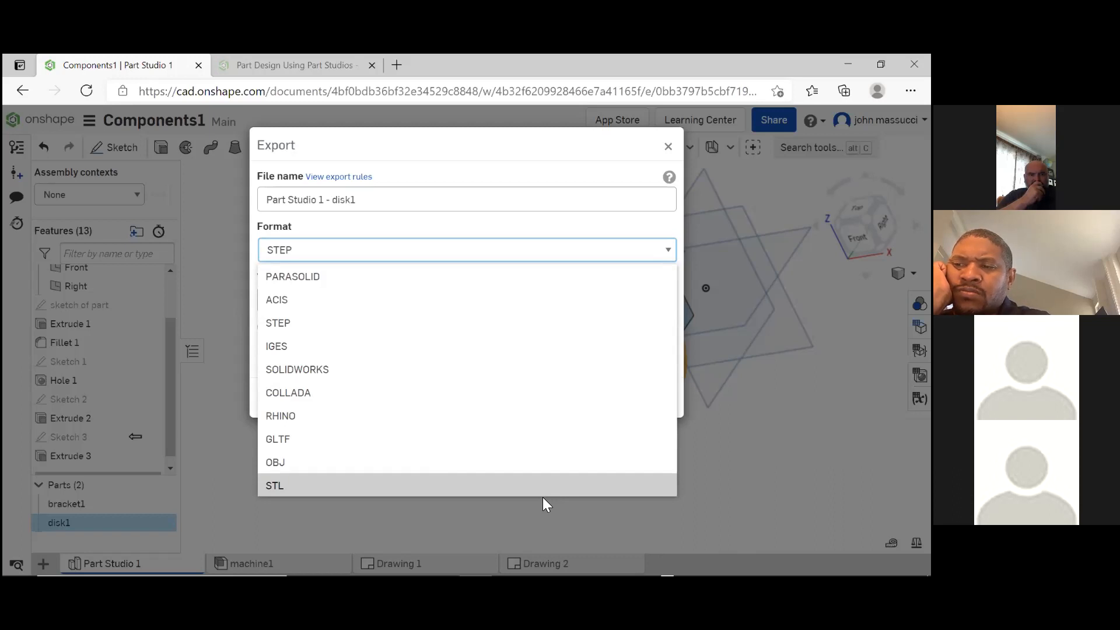
left_click(529, 324)
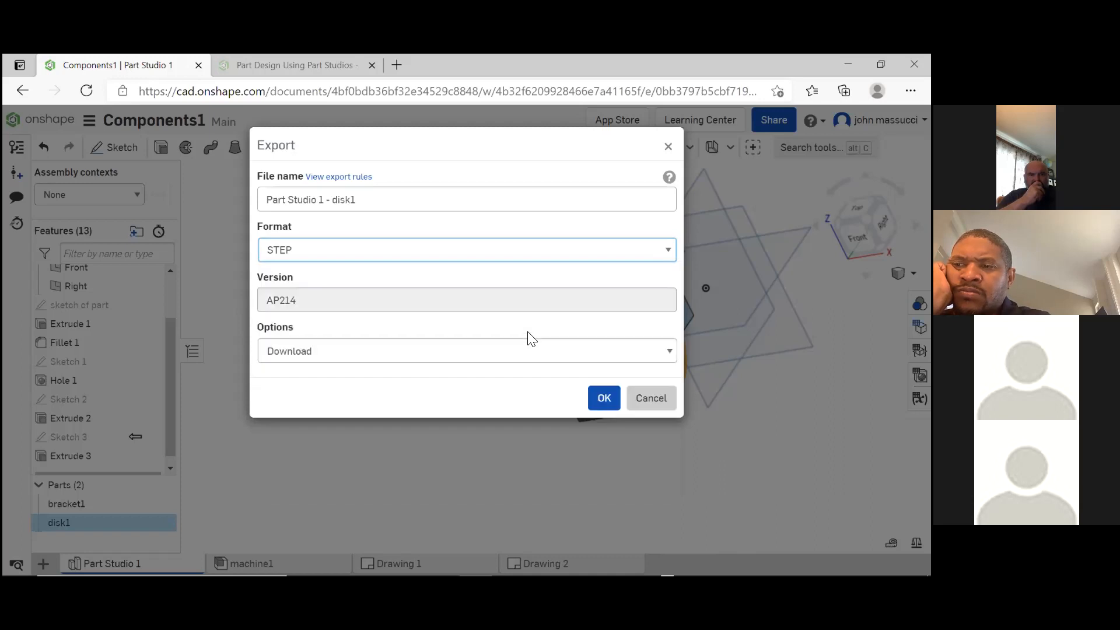
left_click(599, 407)
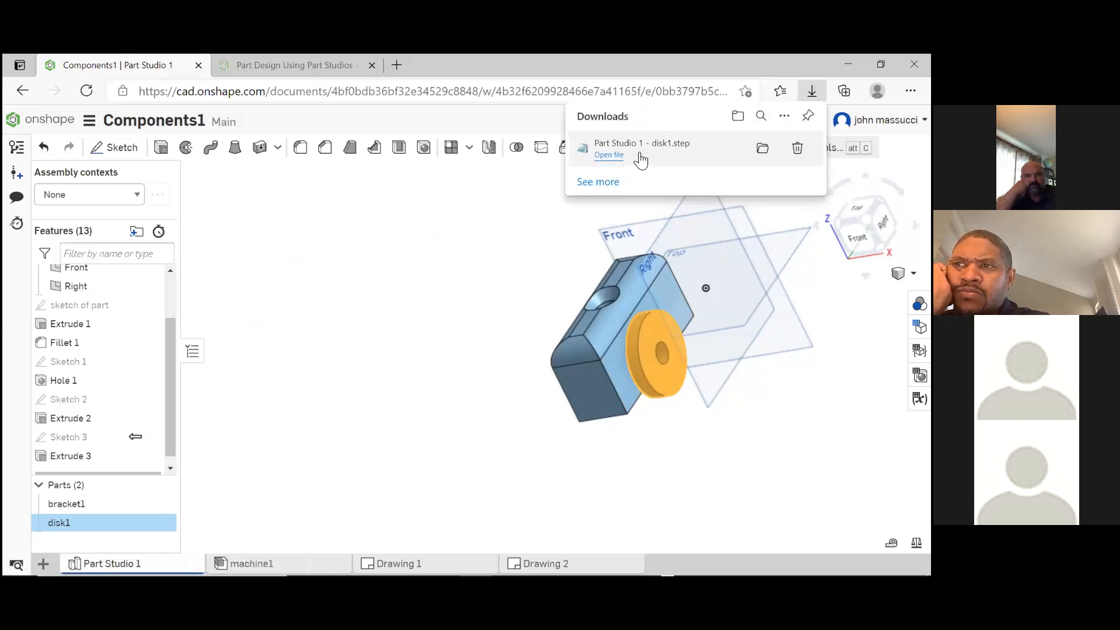
Open the downloaded "Part Studio 1 - disk1.step" file to inspect its contents, and close it along with the downloads list
left_click(601, 183)
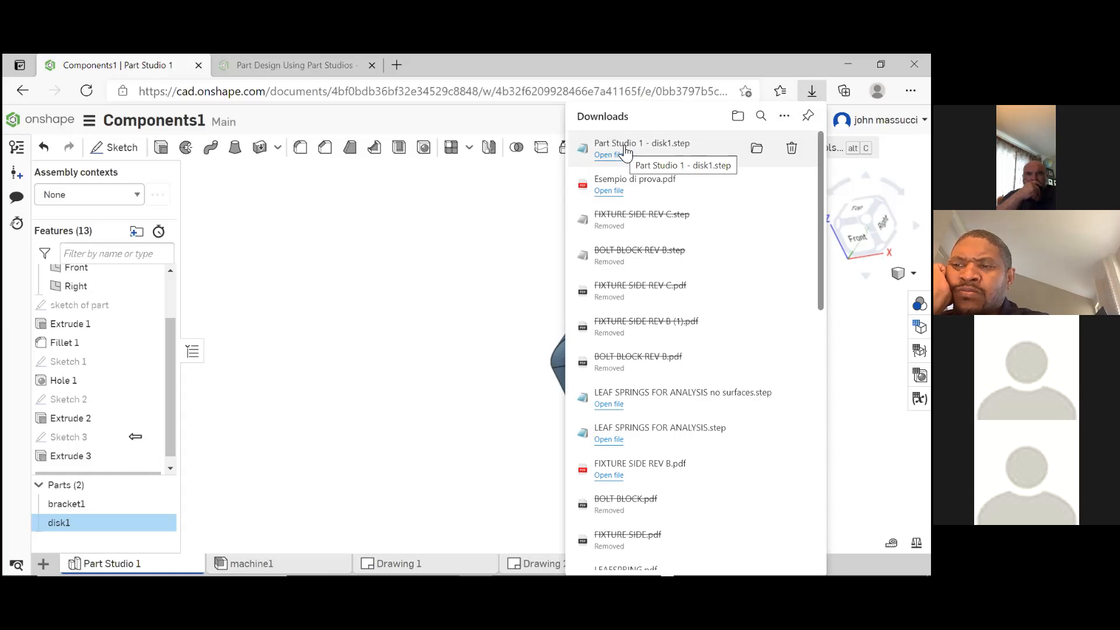
left_click(607, 155)
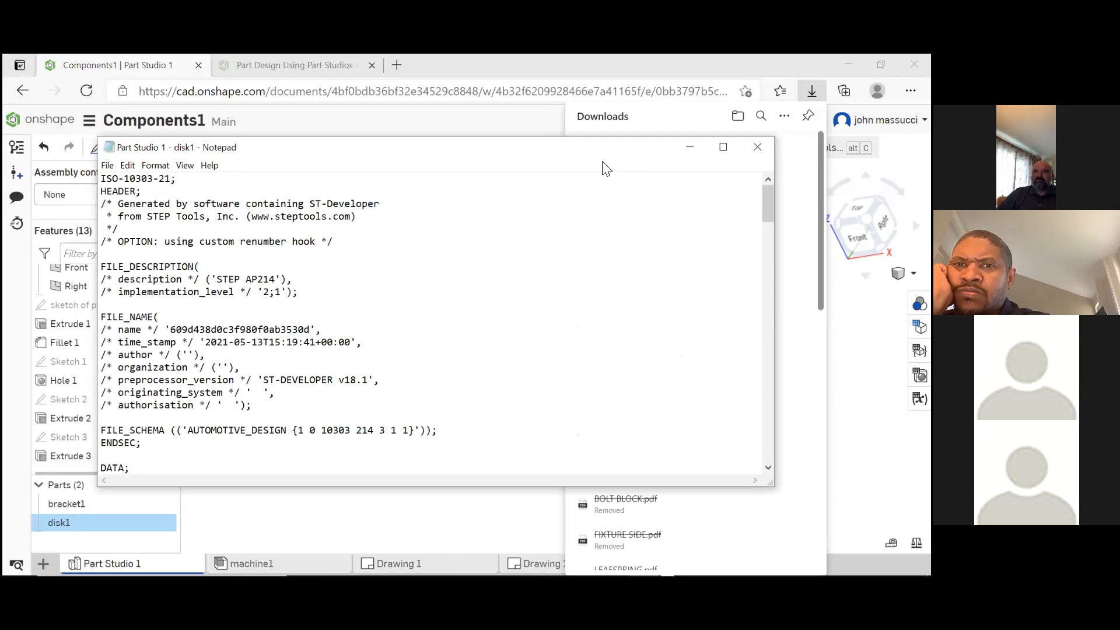
left_click(757, 147)
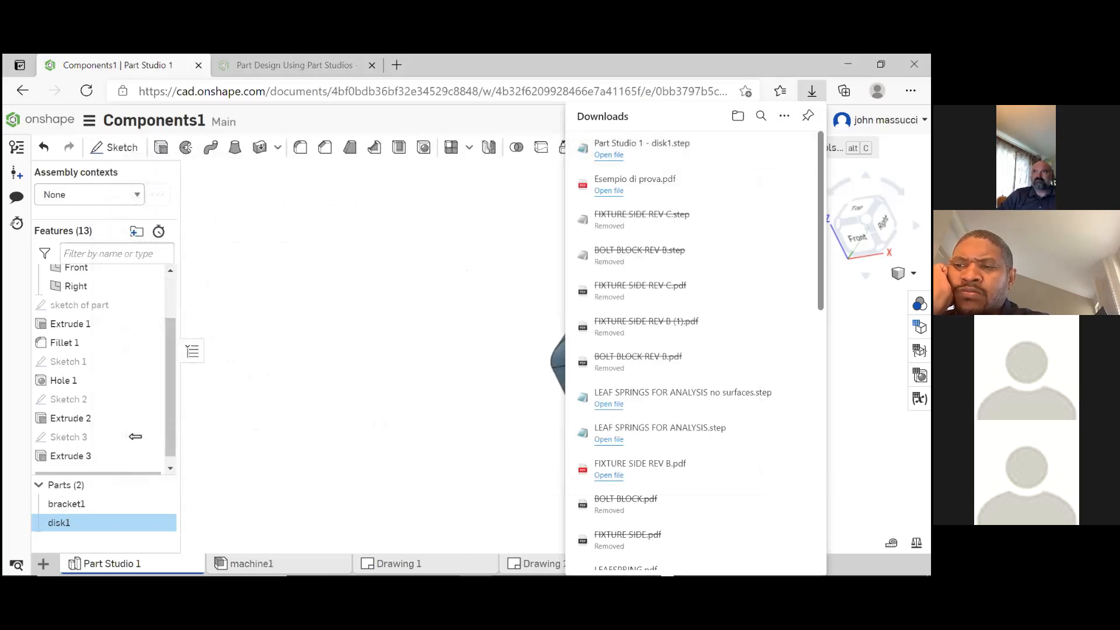
left_click(486, 240)
left_click(487, 240)
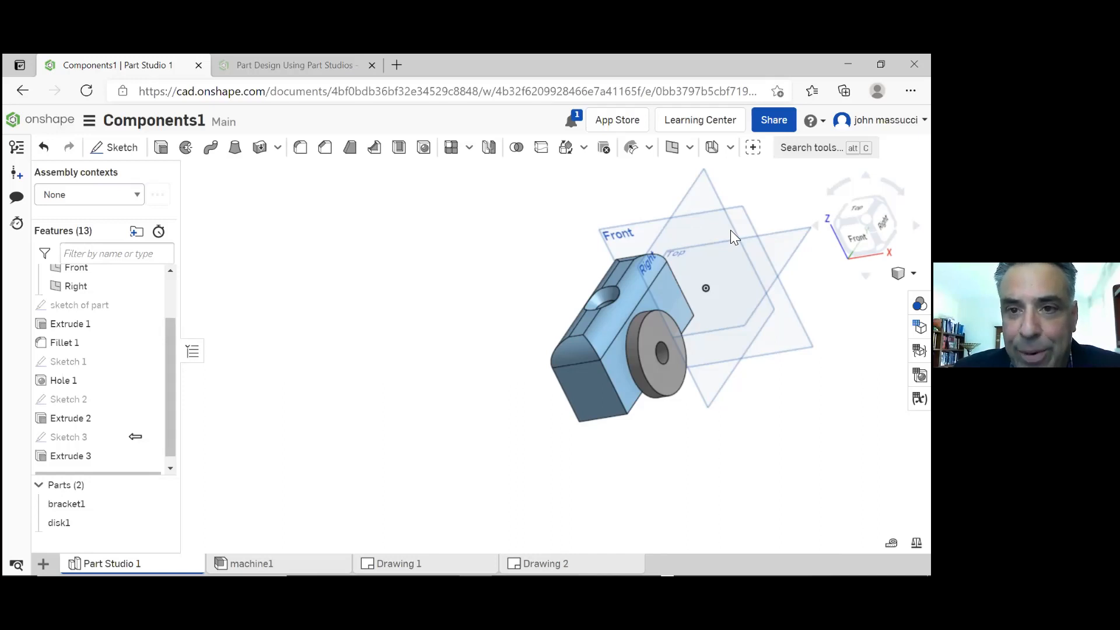
Open the Onshape App Store and browse the apps in the CAM category
left_click(621, 122)
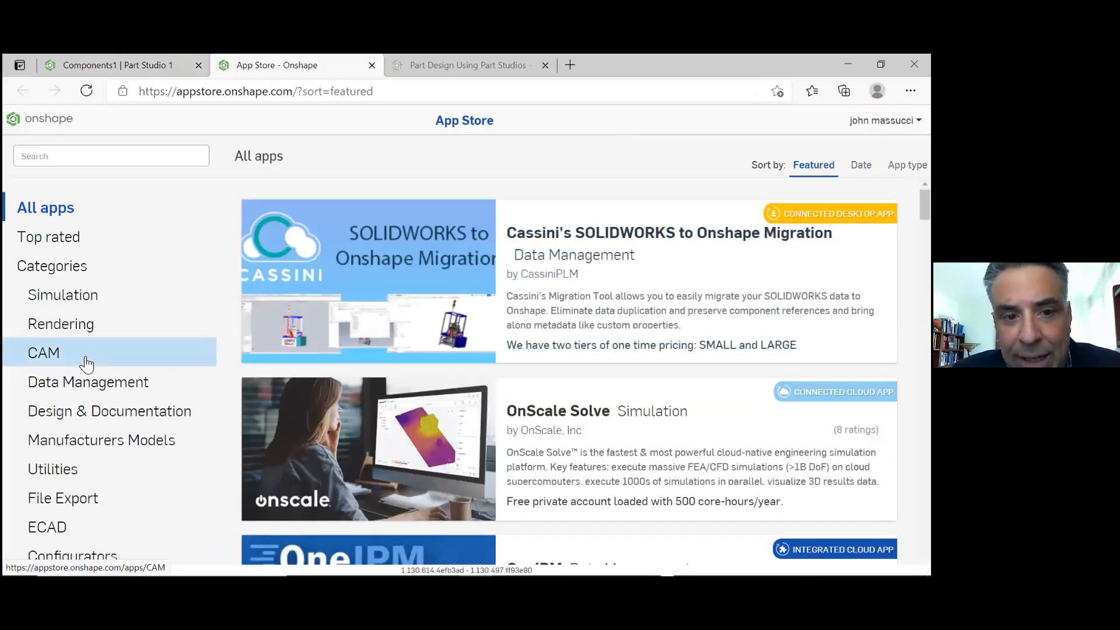
left_click(87, 361)
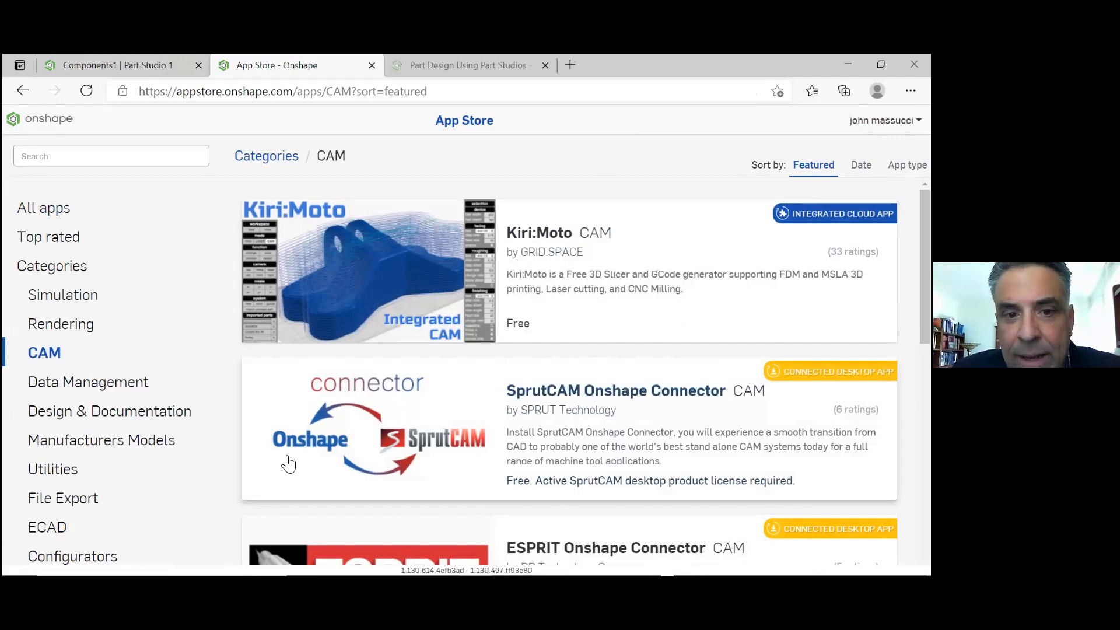
scroll(329, 453, "down", 1)
scroll(330, 454, "down", 7)
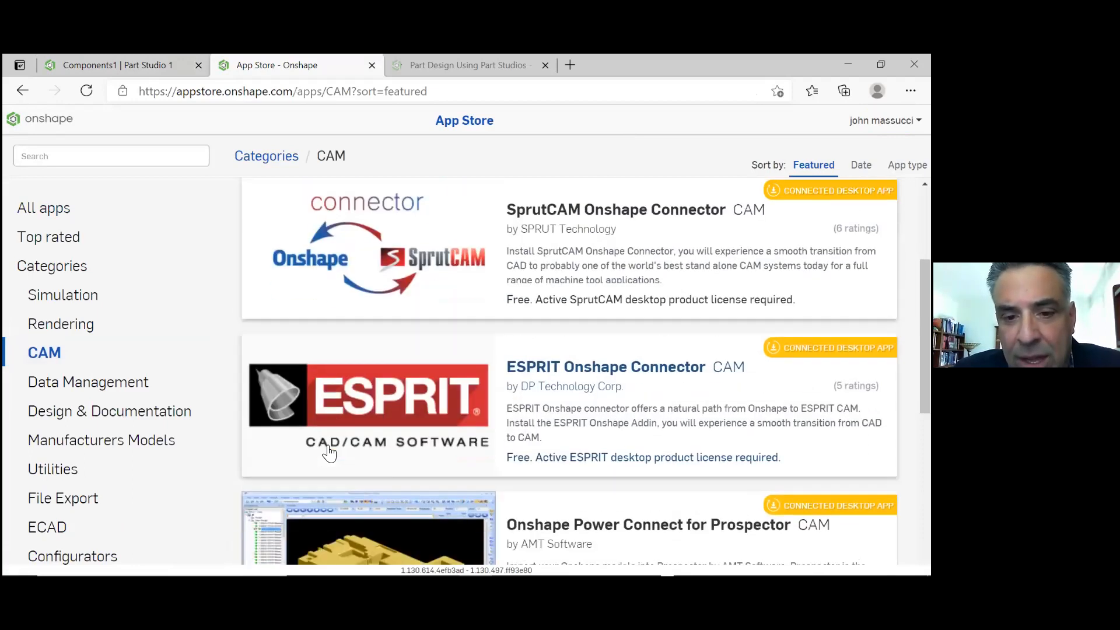
scroll(330, 453, "down", 1)
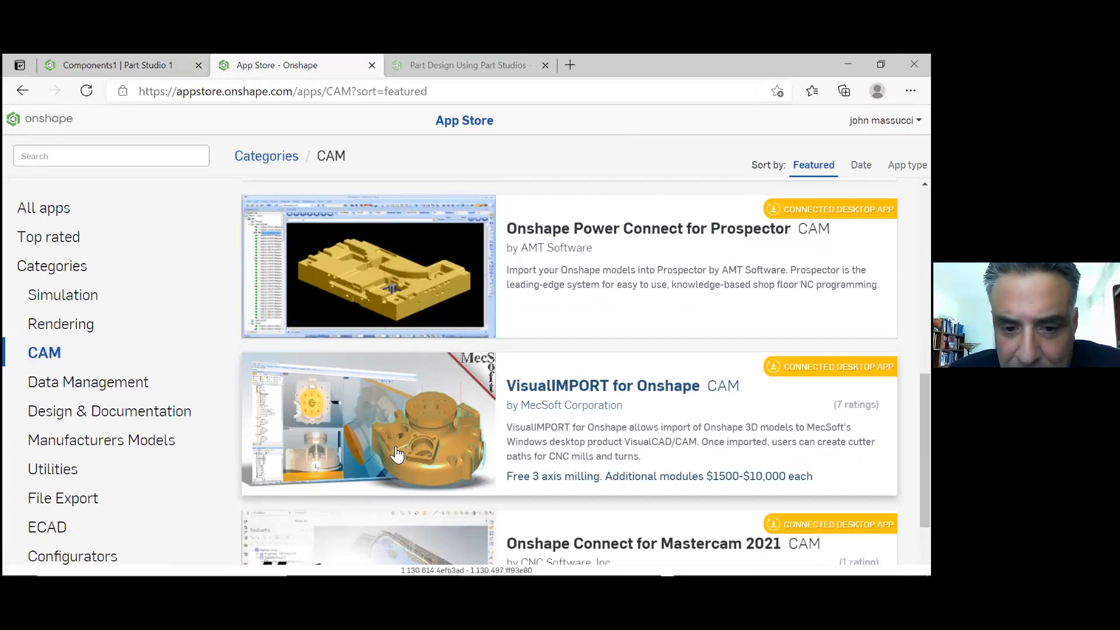
scroll(422, 468, "down", 2)
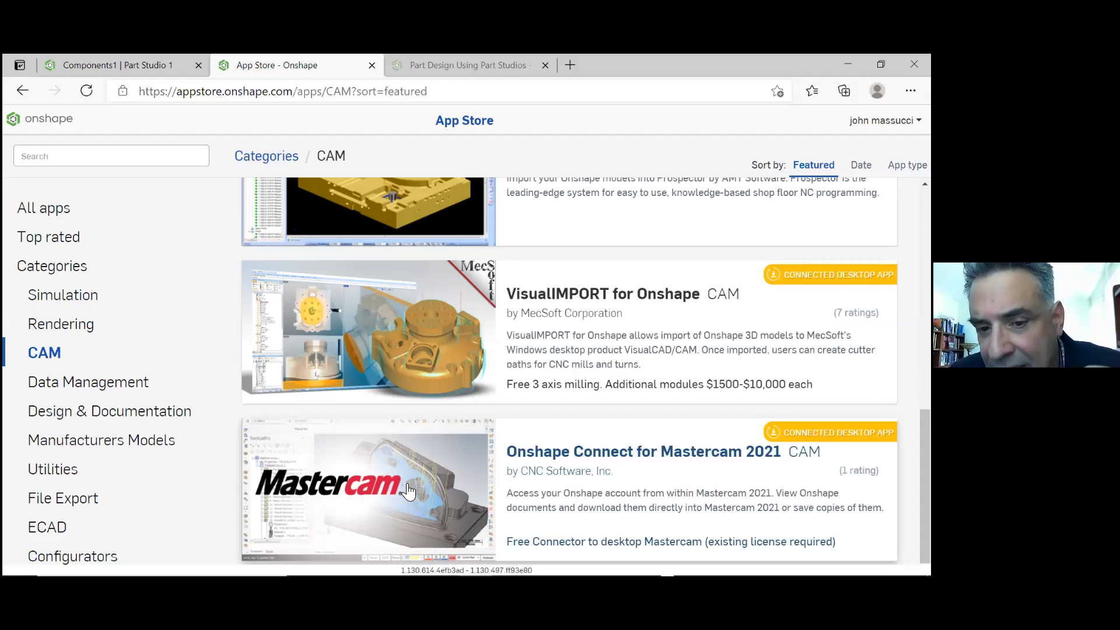
Open the Onshape Connect for Mastercam 2021 listing and review its description, product screenshots and customer ratings
left_click(426, 494)
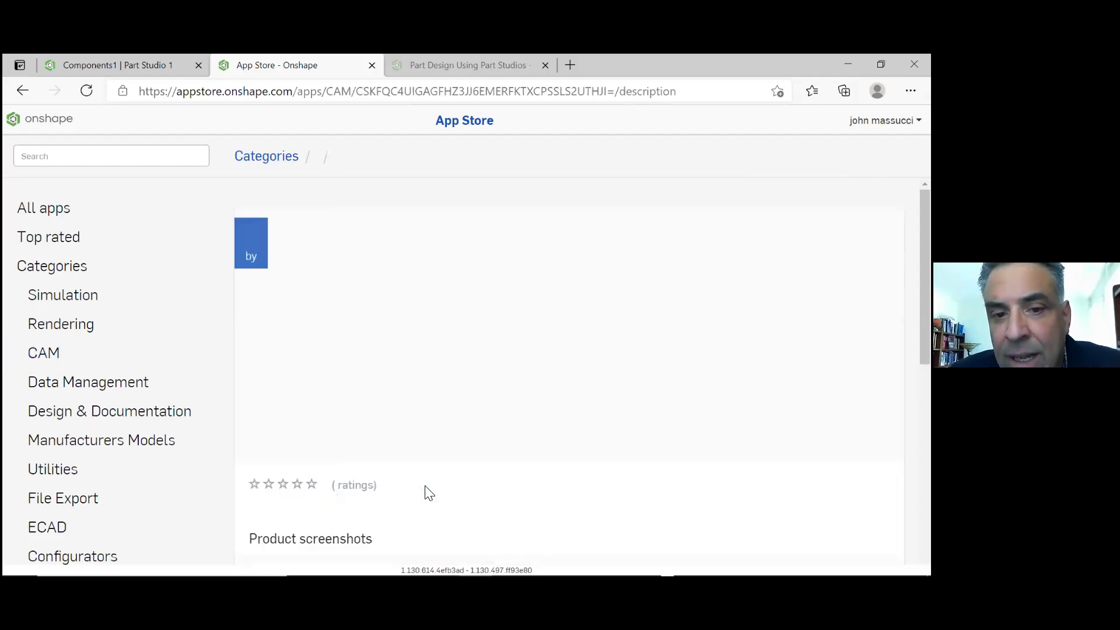
scroll(430, 487, "down", 5)
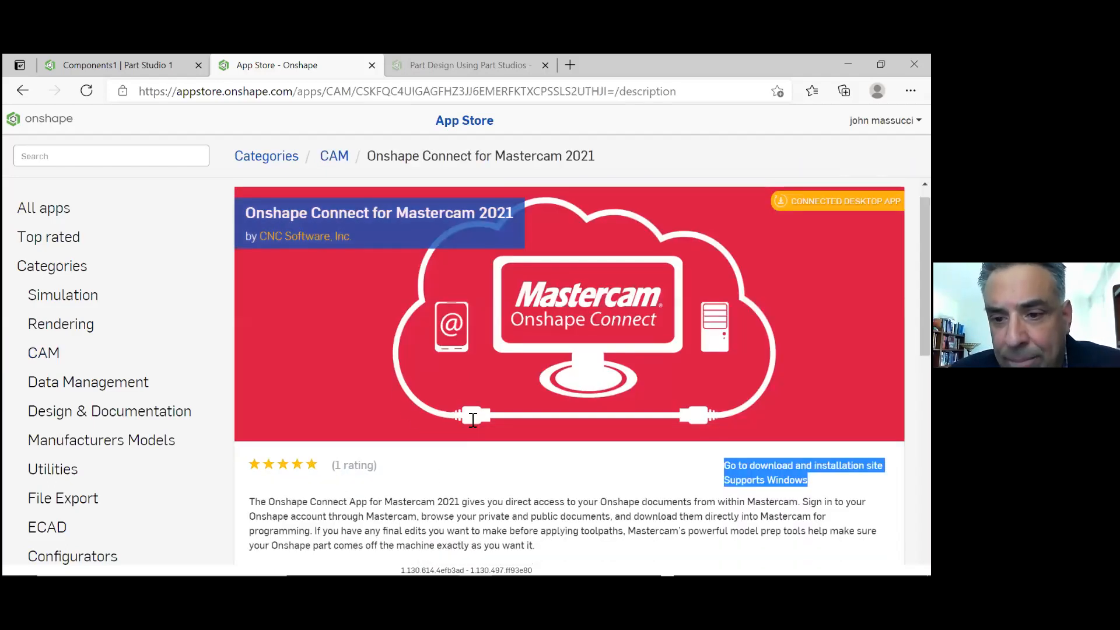
scroll(469, 437, "down", 3)
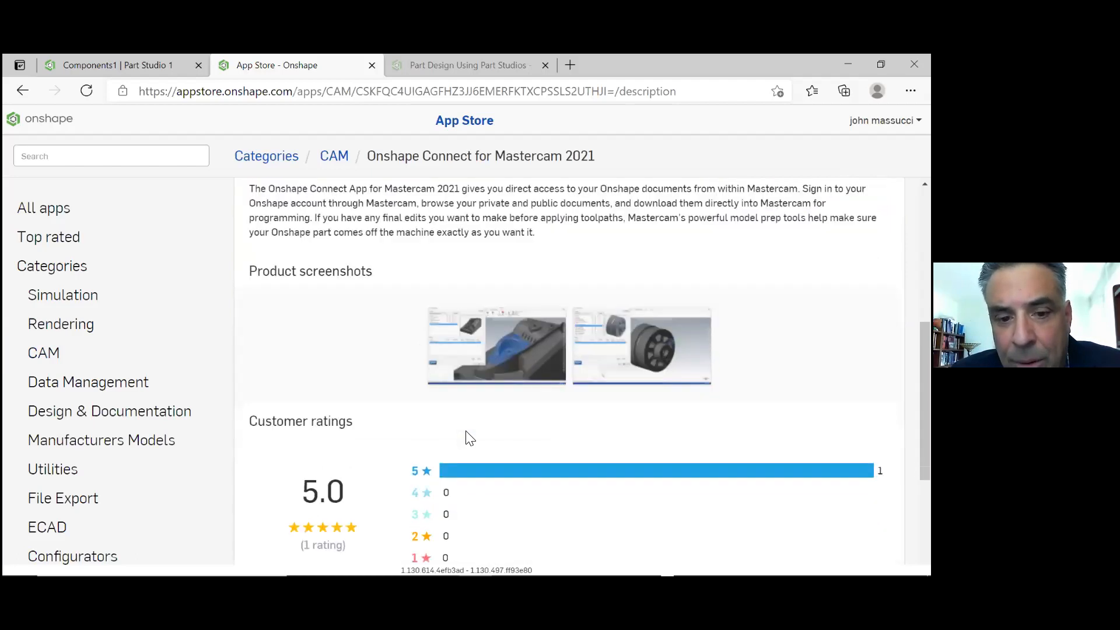
scroll(470, 437, "up", 3)
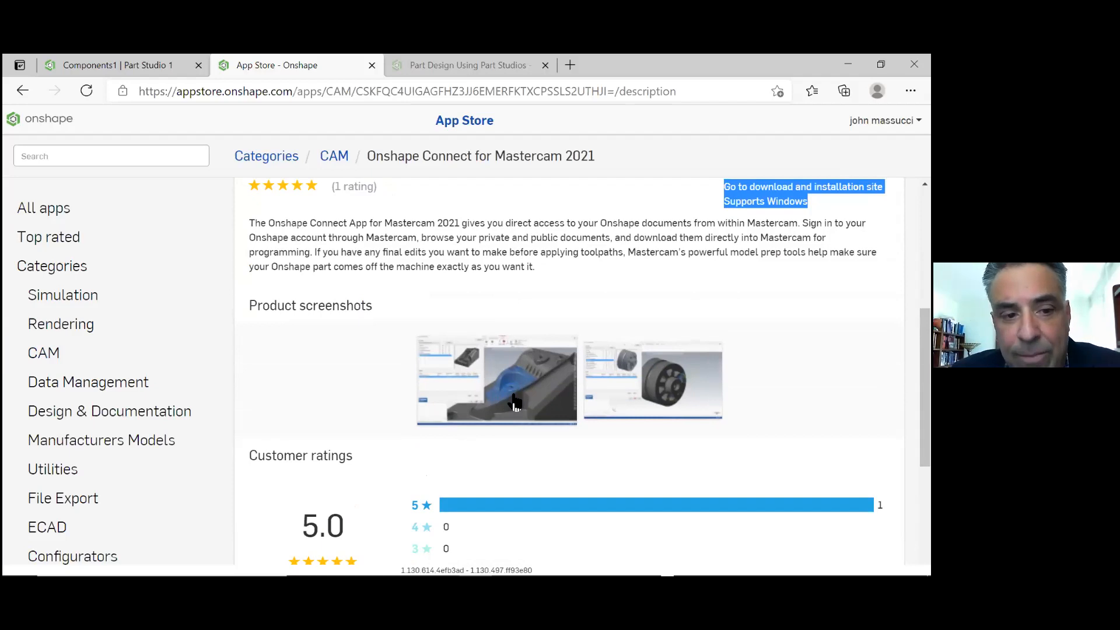
scroll(509, 335, "up", 5)
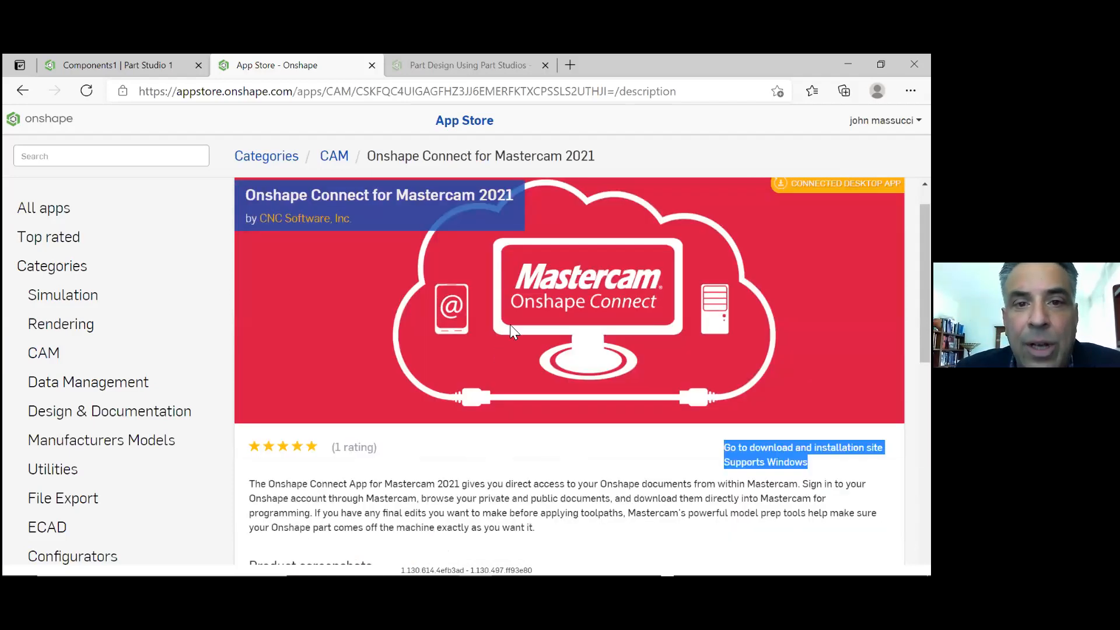
Review the App Store's overview of all app categories and open the Simulation category
left_click(271, 158)
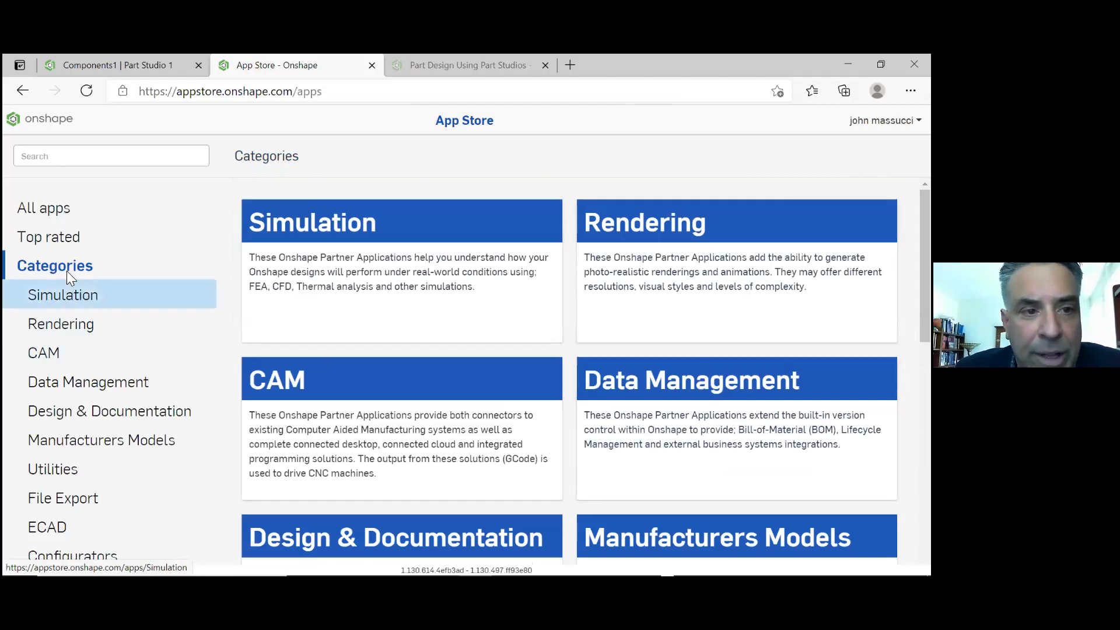
scroll(549, 278, "down", 5)
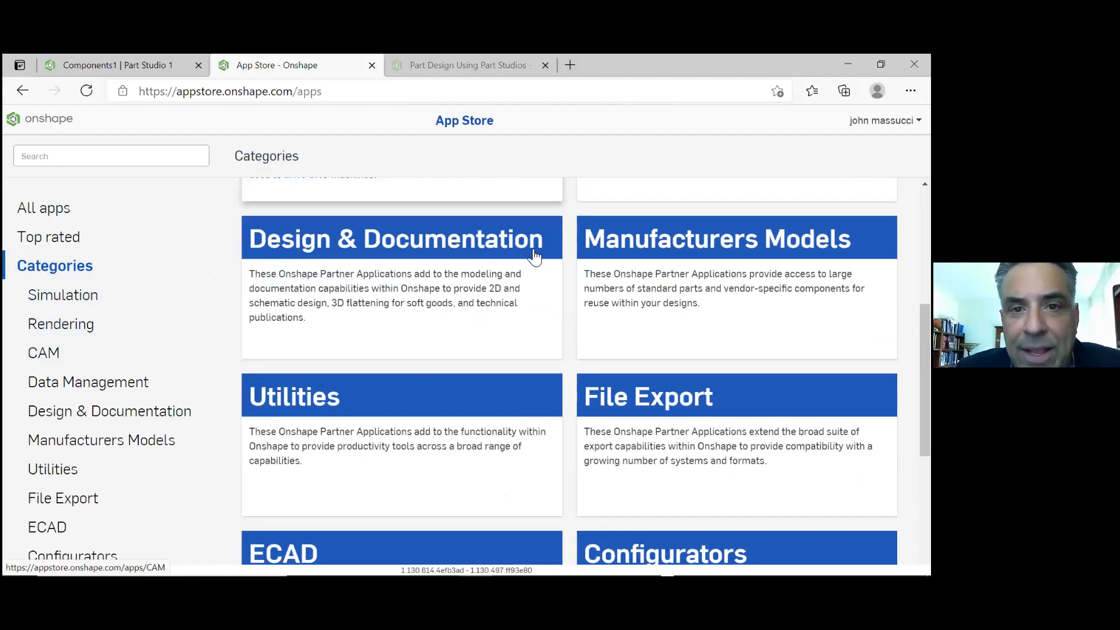
scroll(531, 254, "up", 5)
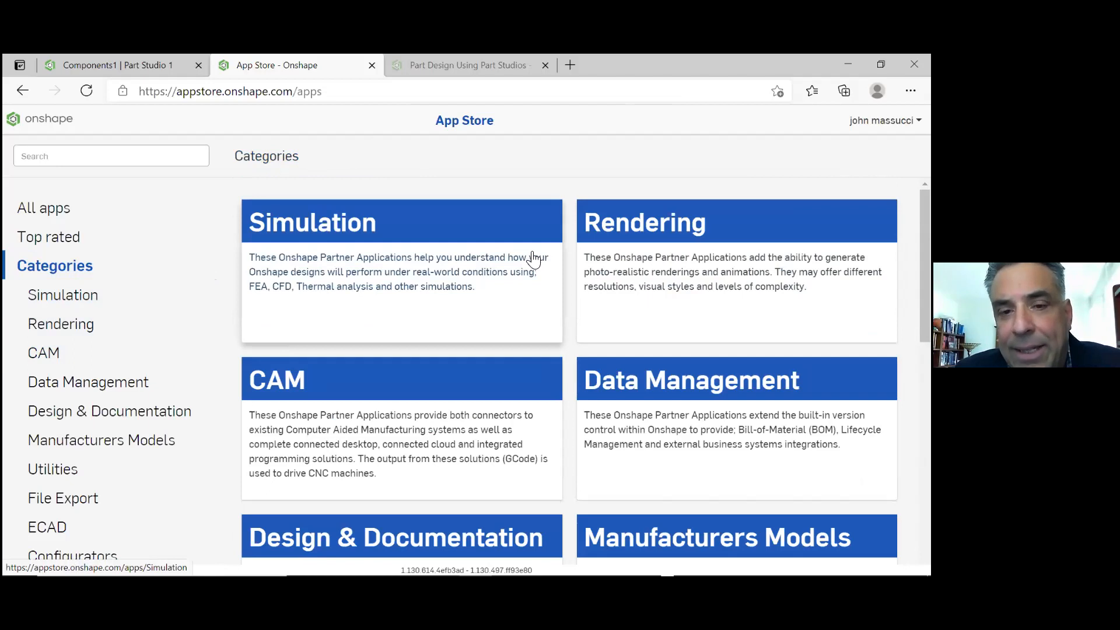
scroll(534, 257, "down", 5)
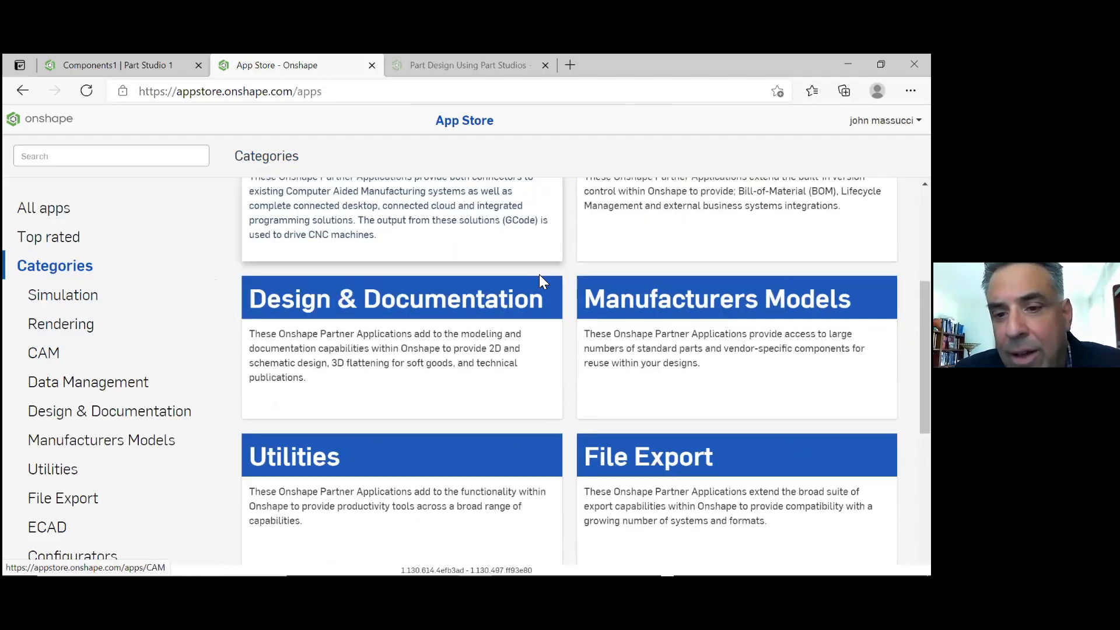
scroll(543, 286, "down", 5)
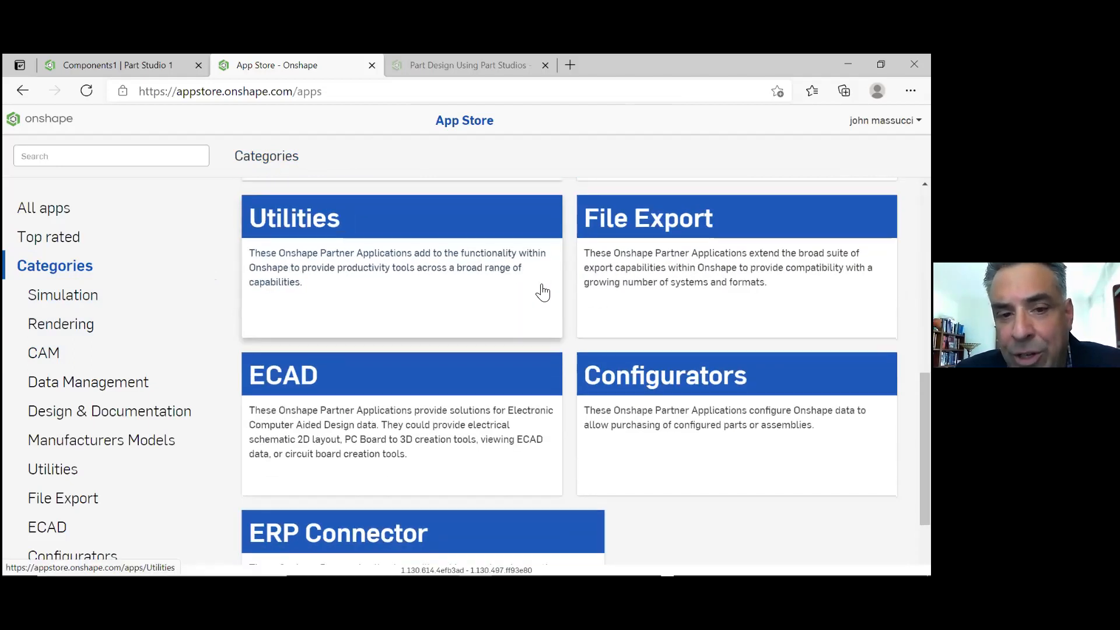
scroll(542, 290, "up", 10)
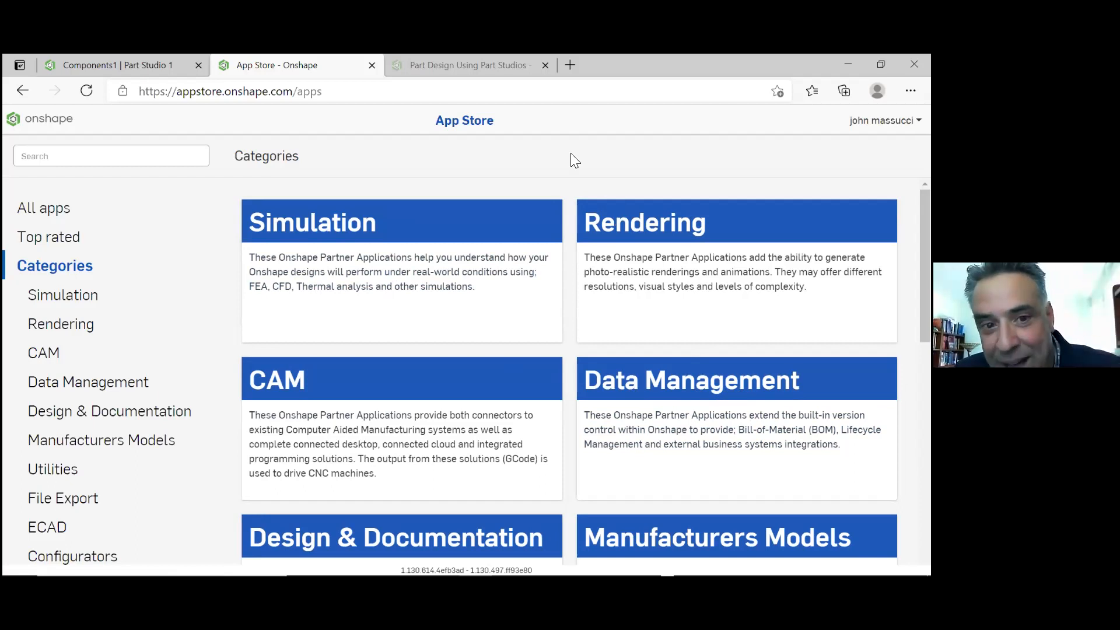
left_click(362, 227)
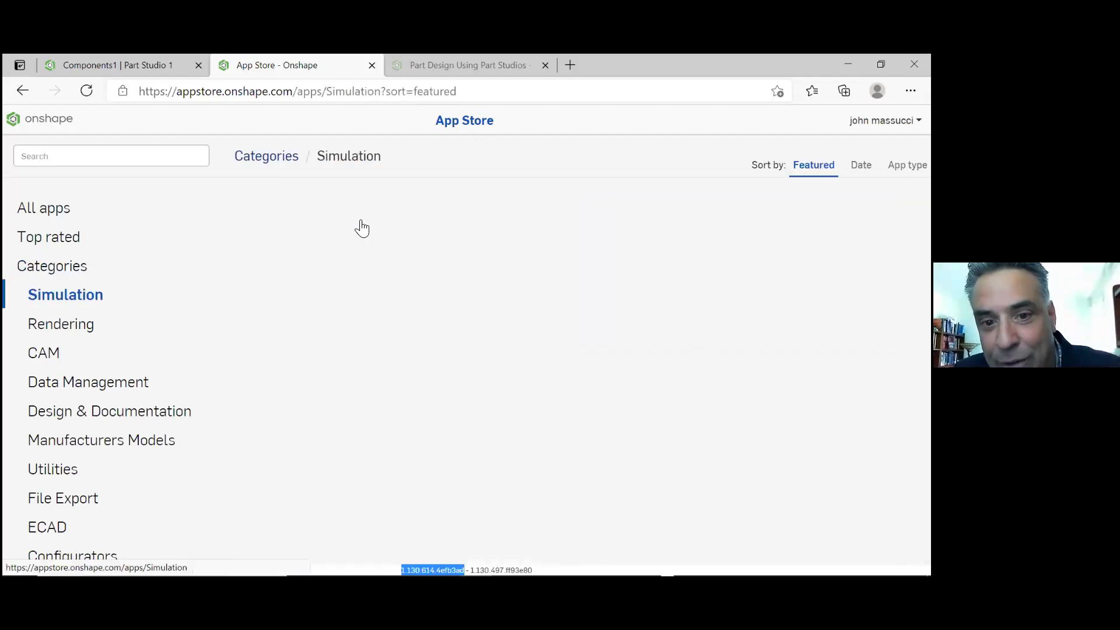